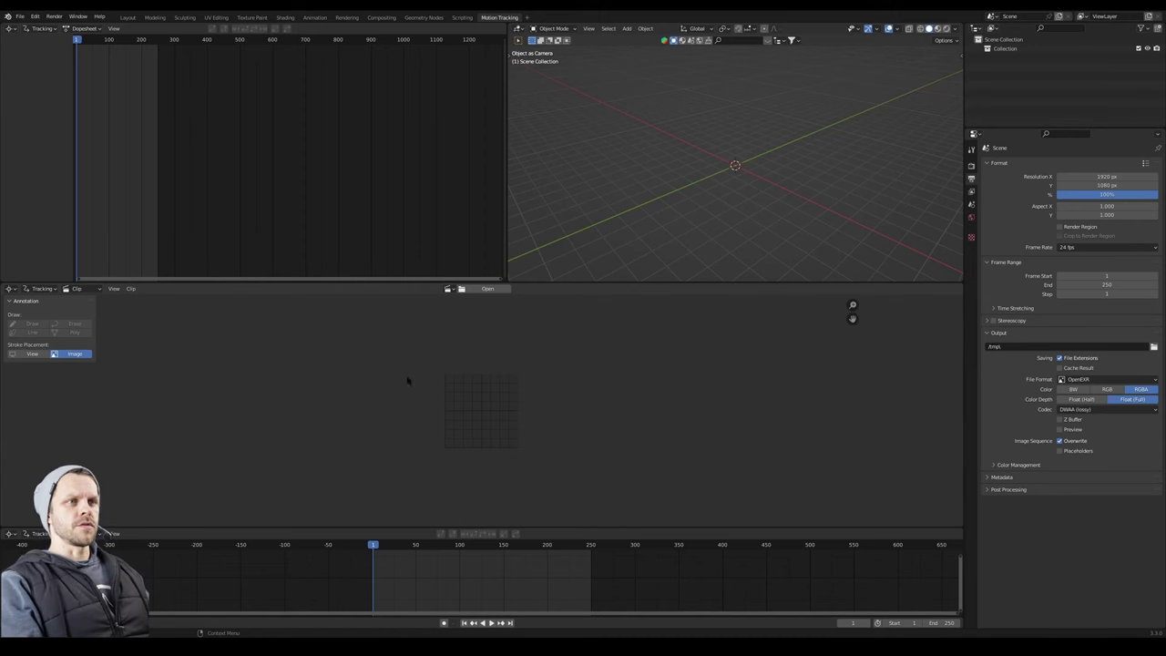
Load the DJI_0247 image sequence as the movie clip and match the scene's frame range to the footage.
left_click(132, 290)
left_click(144, 301)
key("a")
key("Return")
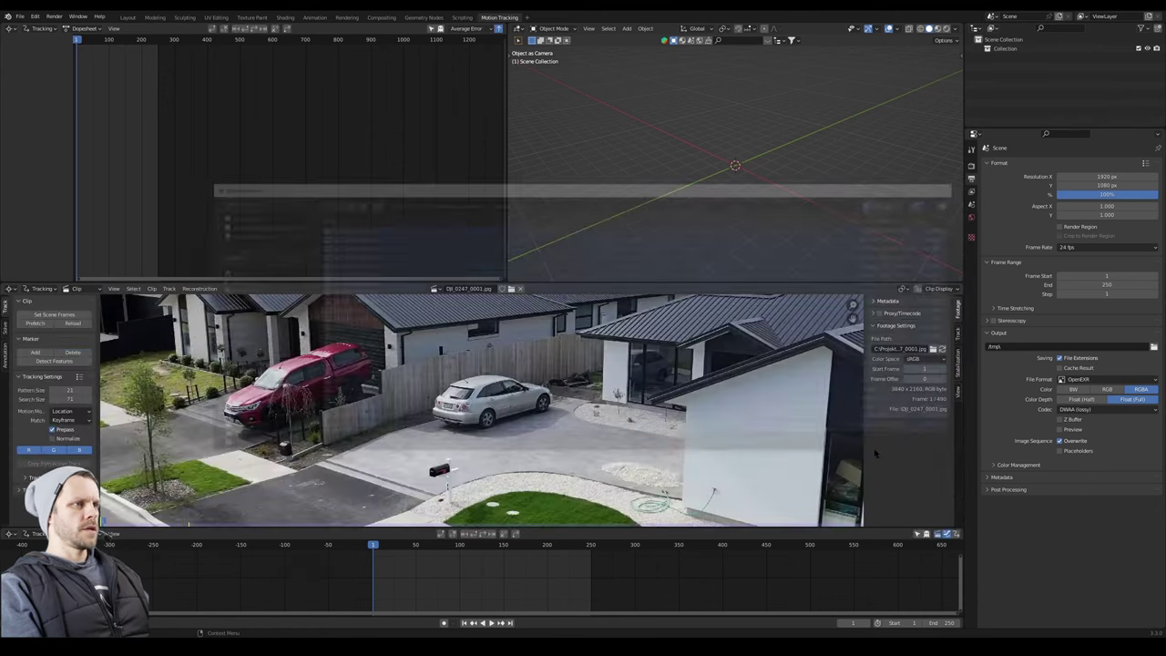
left_click(57, 318)
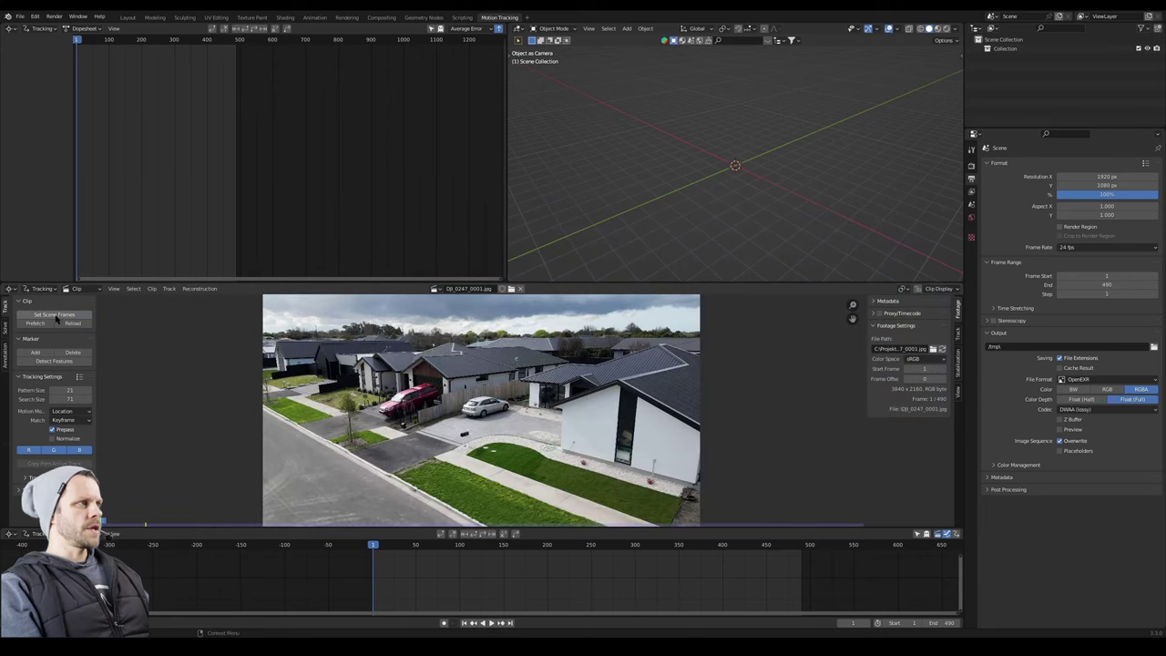
Limit the scene's frame range to start at frame 200 and end at frame 400.
left_click_drag(551, 553, 609, 554)
double_click(1093, 275)
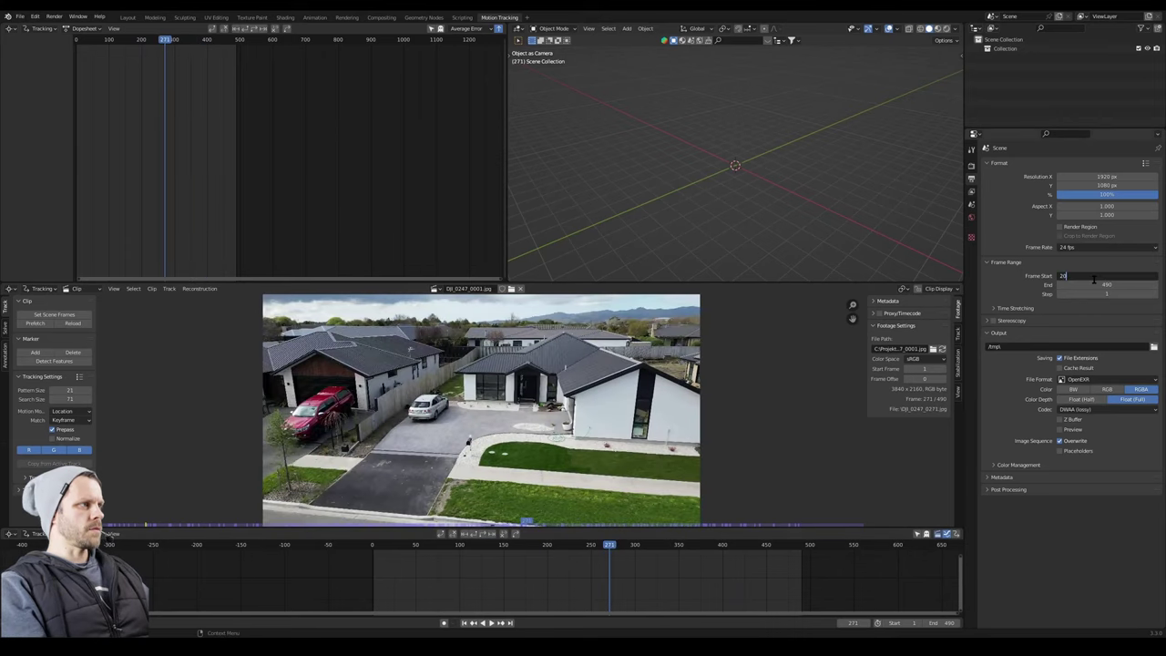
type("200")
key("Tab")
type("400")
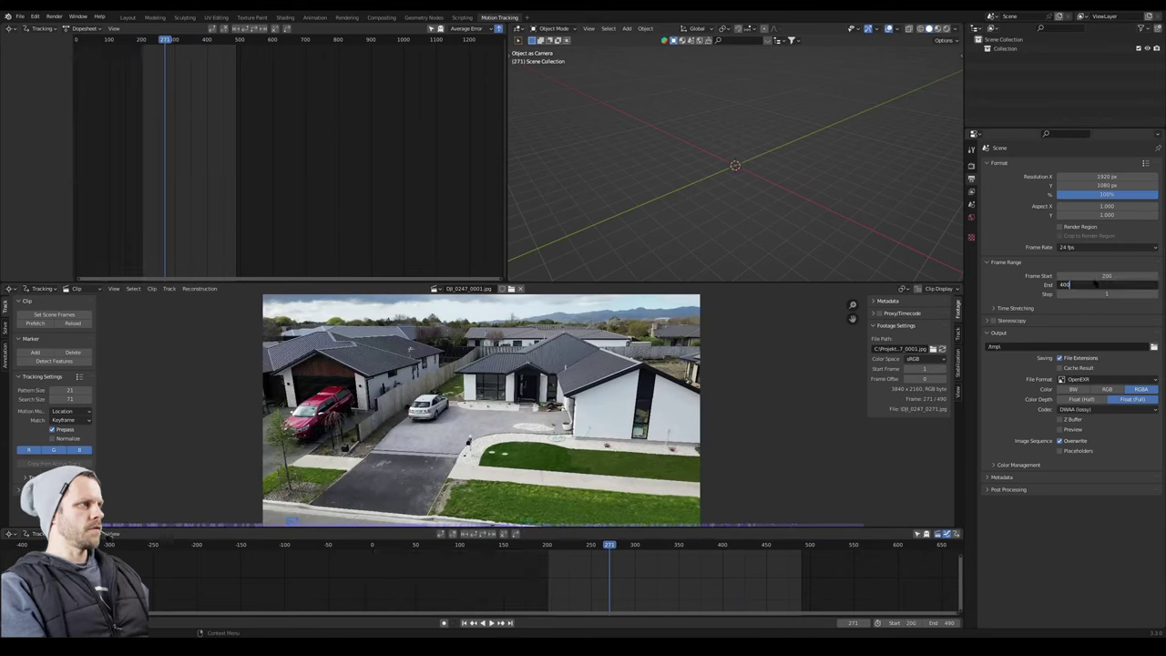
key("Return")
key("Home")
left_click_drag(557, 548, 247, 556)
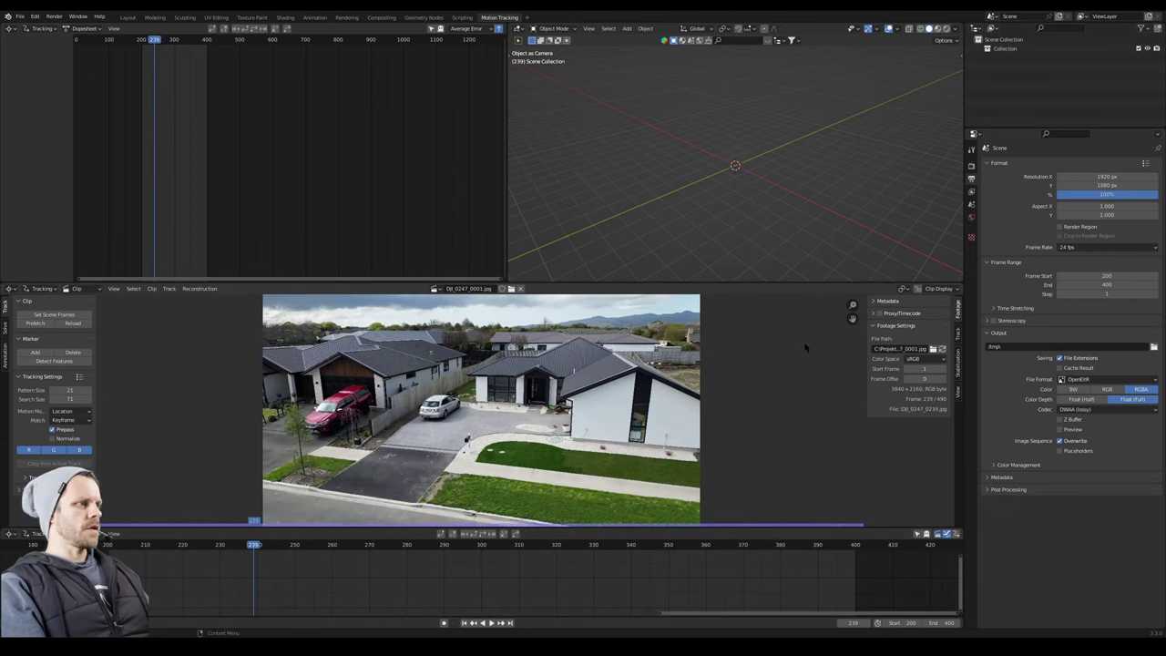
left_click_drag(255, 548, 294, 526)
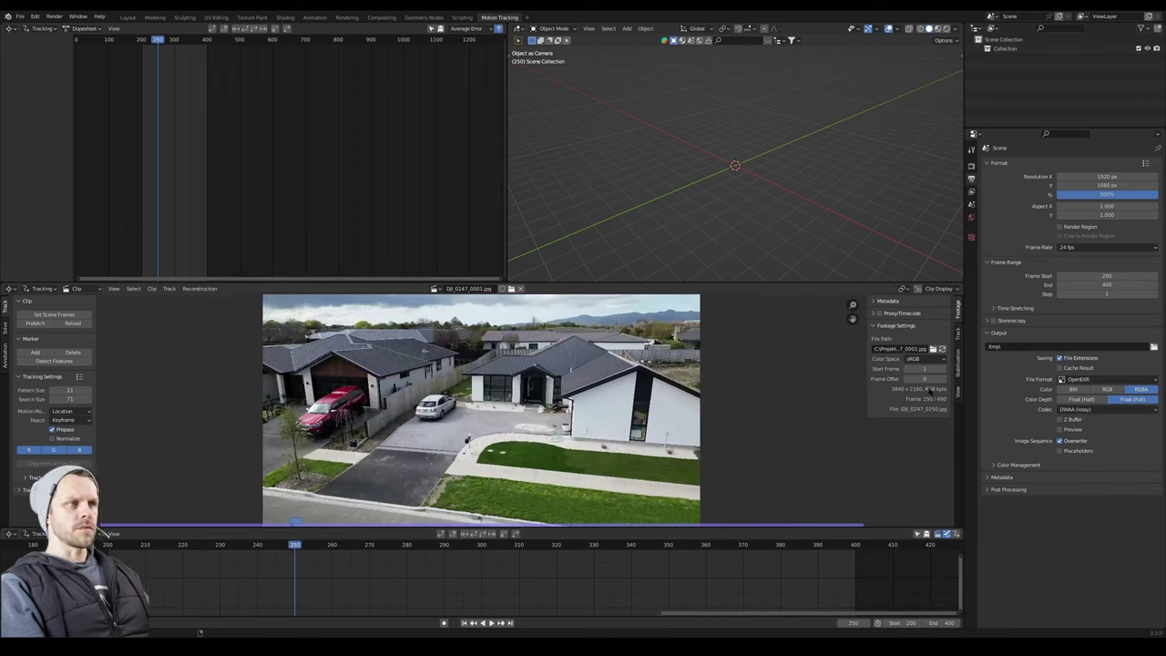
Set the output resolution to 3840 × 2160 px to match the footage.
double_click(1095, 177)
type("3")
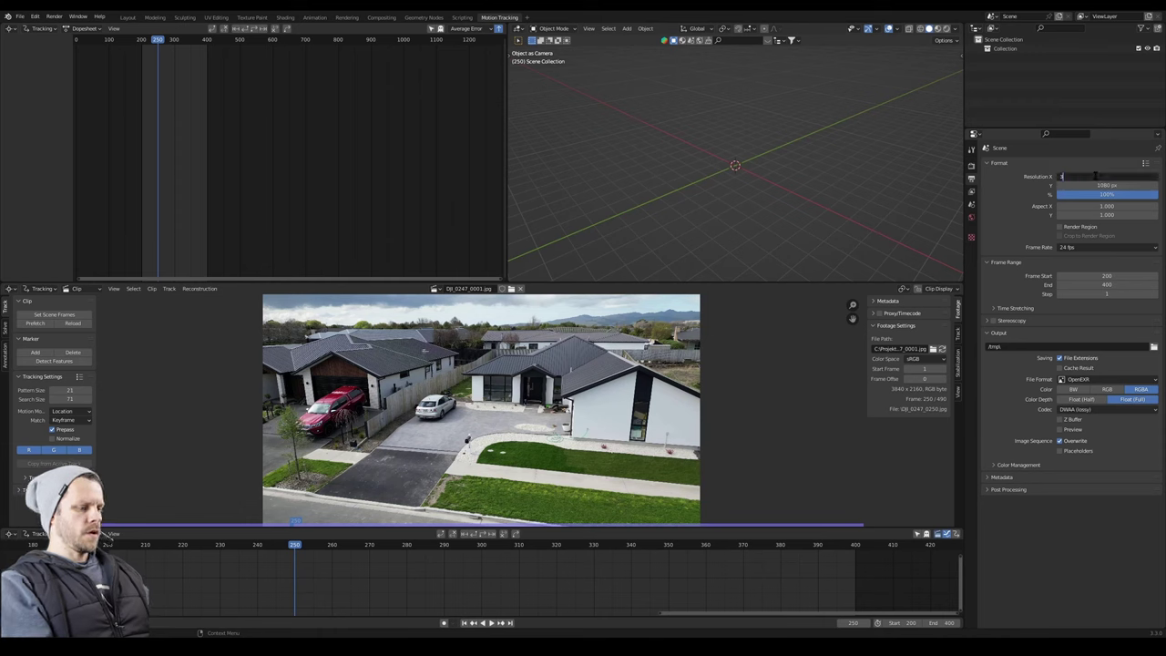
type("840")
key("Tab")
type("2160")
key("Return")
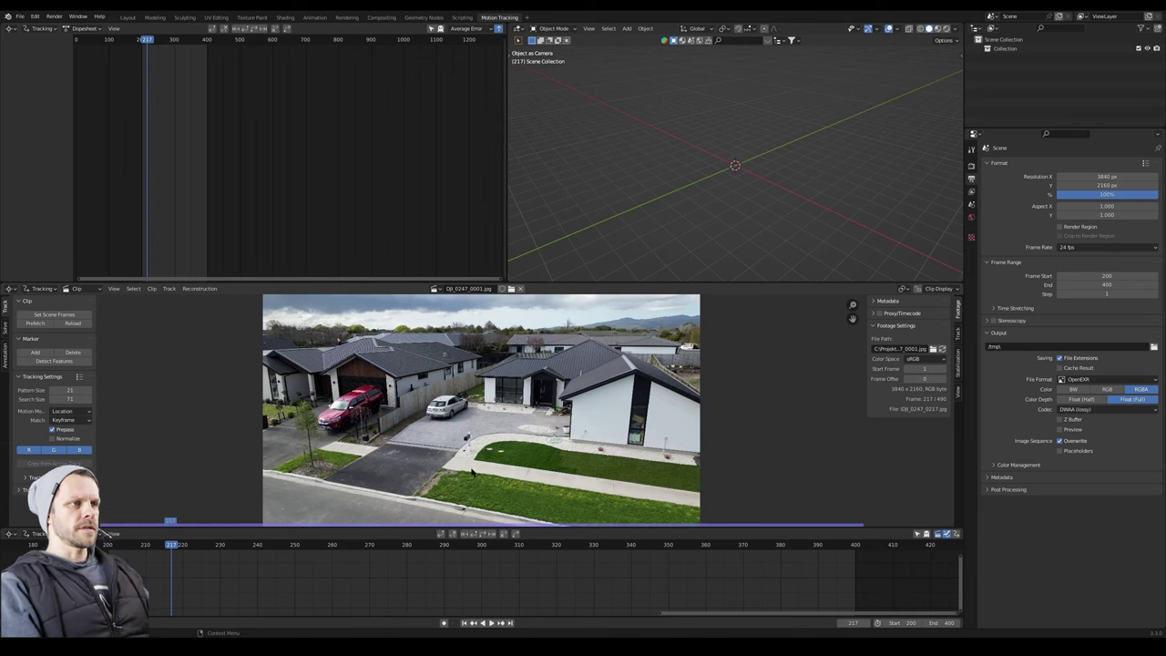
scroll(471, 471, "up", 2)
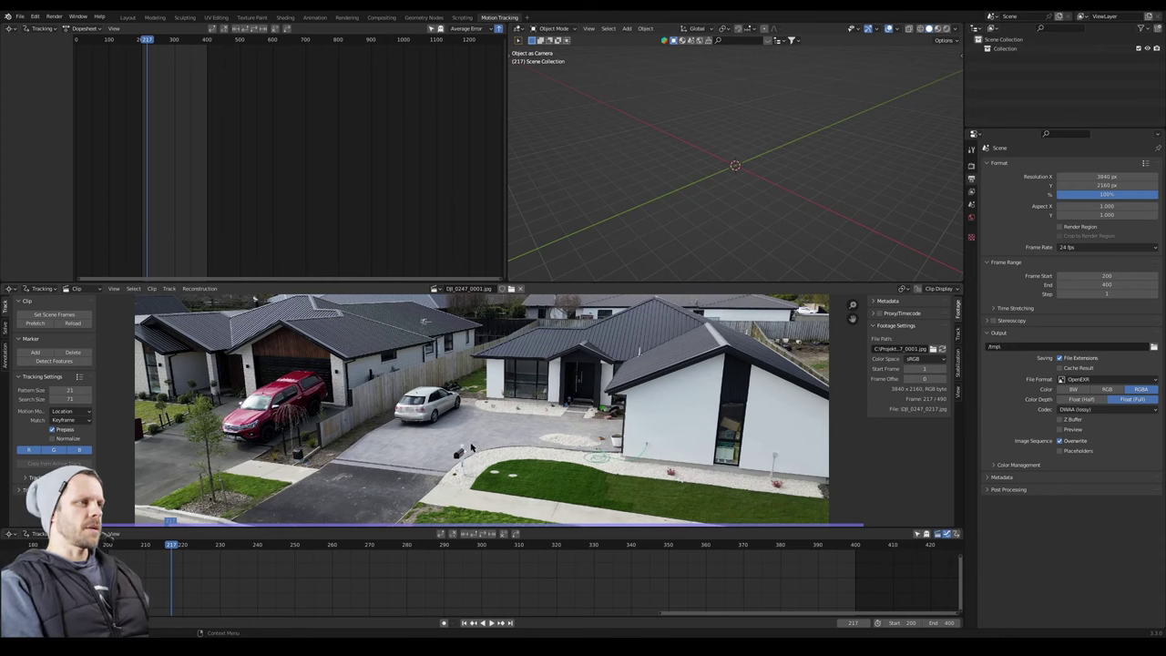
scroll(483, 450, "up", 3)
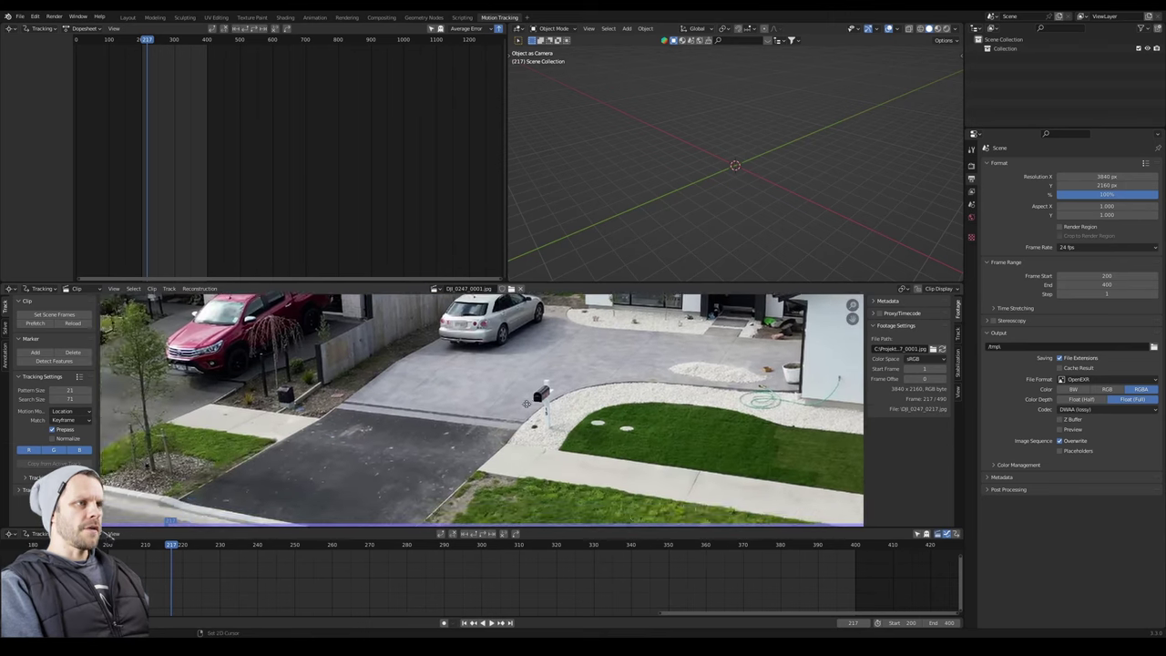
scroll(442, 409, "up", 2)
middle_click_drag(479, 382, 477, 416)
scroll(476, 421, "up", 2)
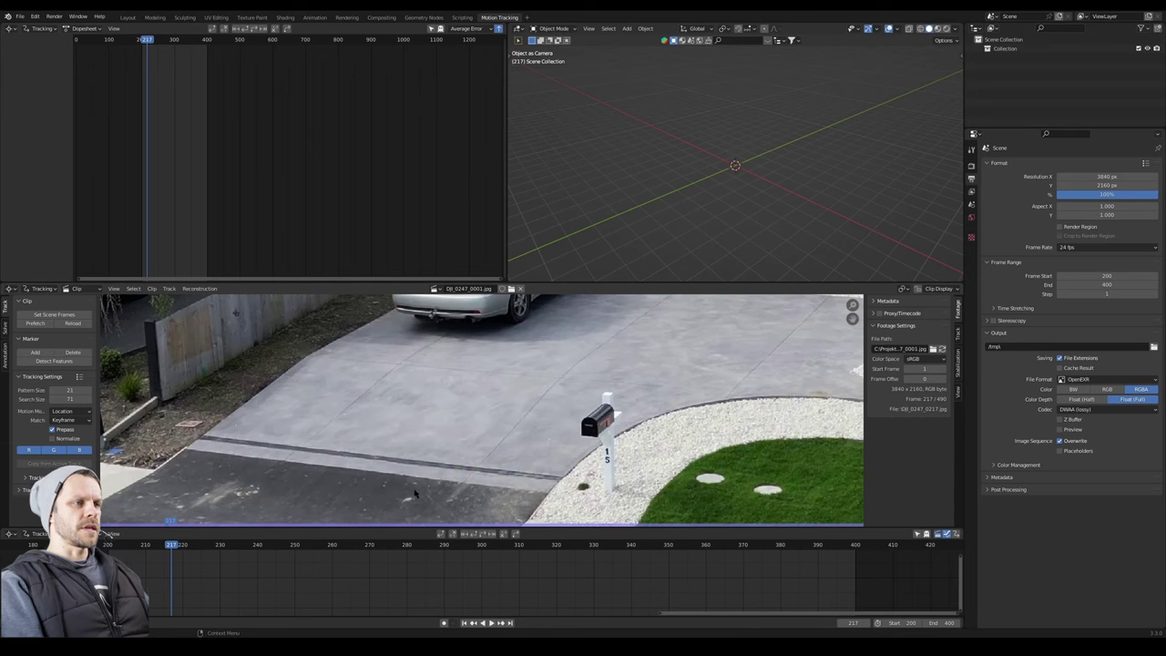
key("q")
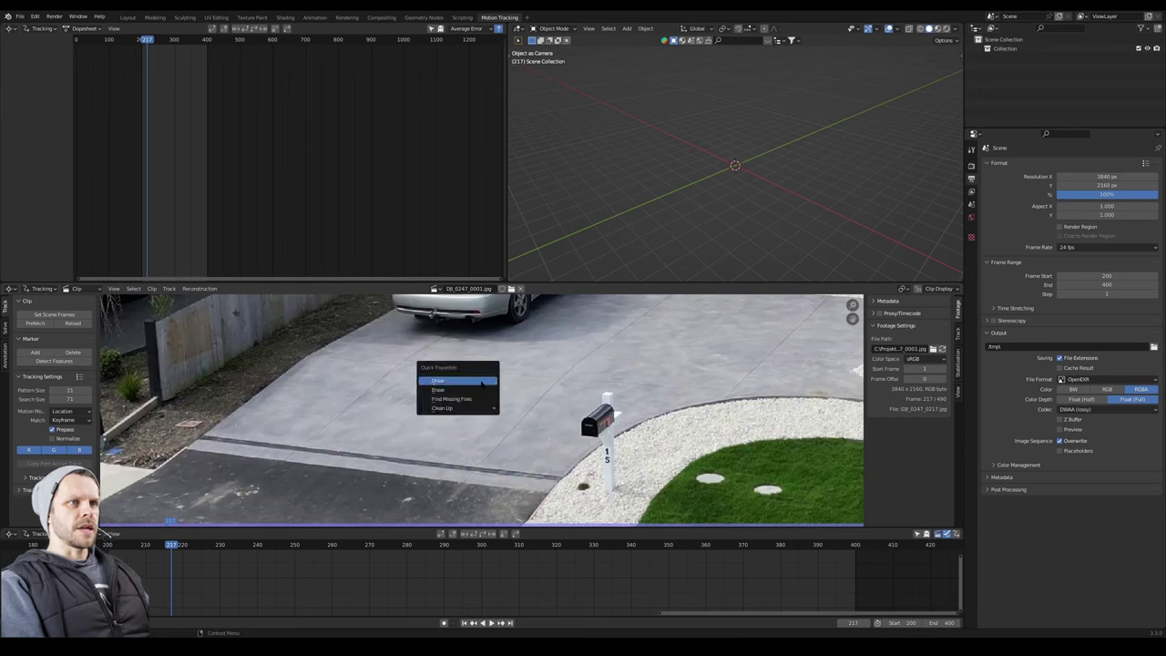
left_click(465, 383)
mouse_move(346, 359)
left_mouse_down()
mouse_move(588, 394)
mouse_move(405, 520)
mouse_move(344, 359)
left_mouse_up()
key("ctrl+z")
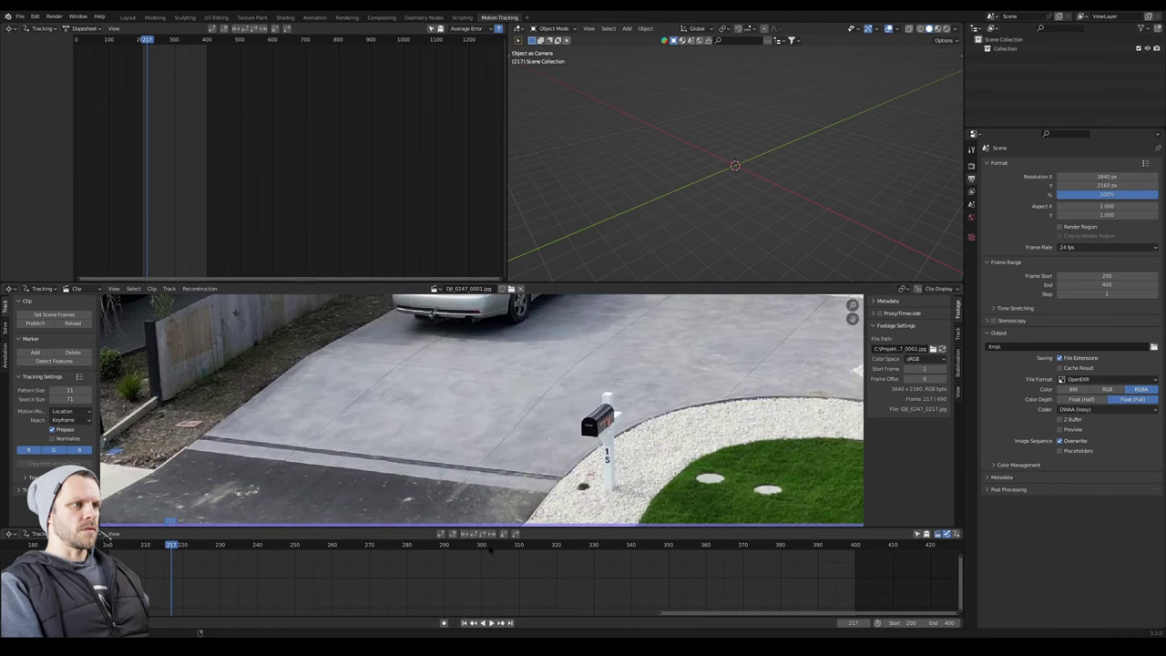
At frame 300, add a tracking marker where the driveway's concrete joints cross and set the motion model to Affine.
left_click(482, 547)
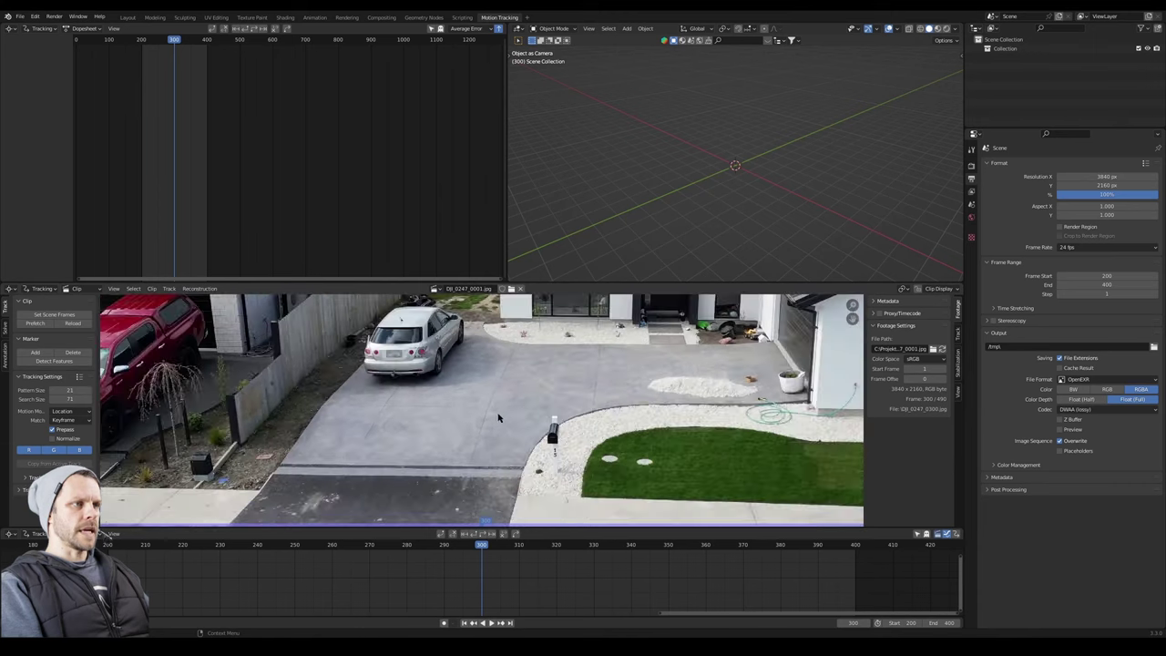
scroll(489, 409, "up", 4)
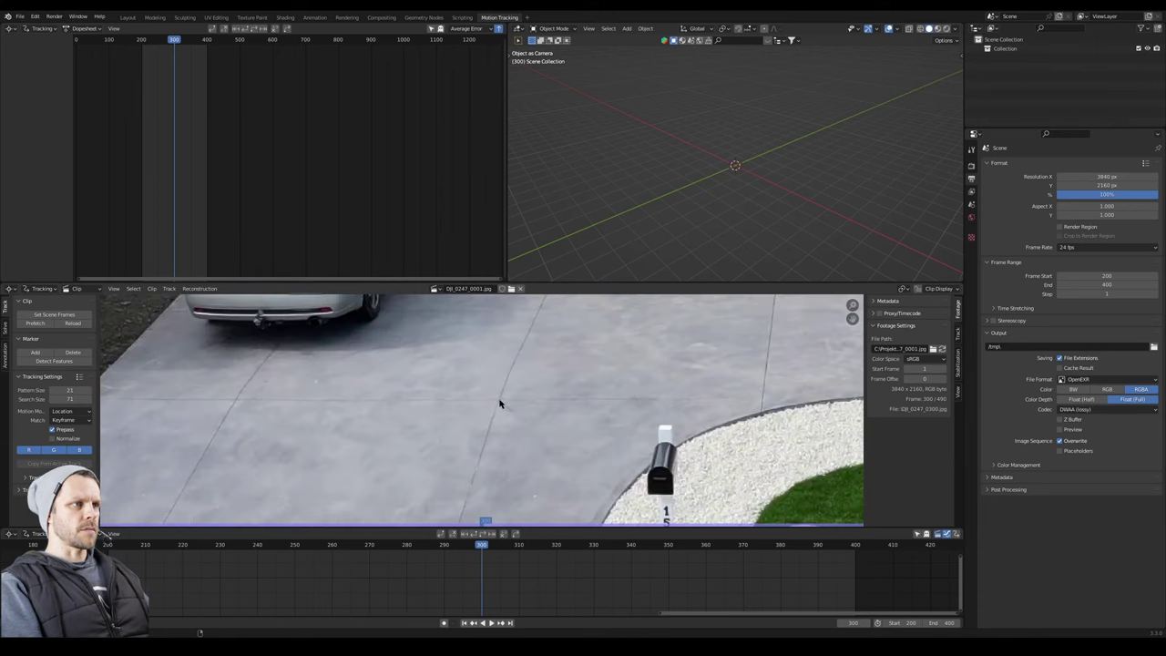
left_click(499, 401, "ctrl")
left_click(73, 411)
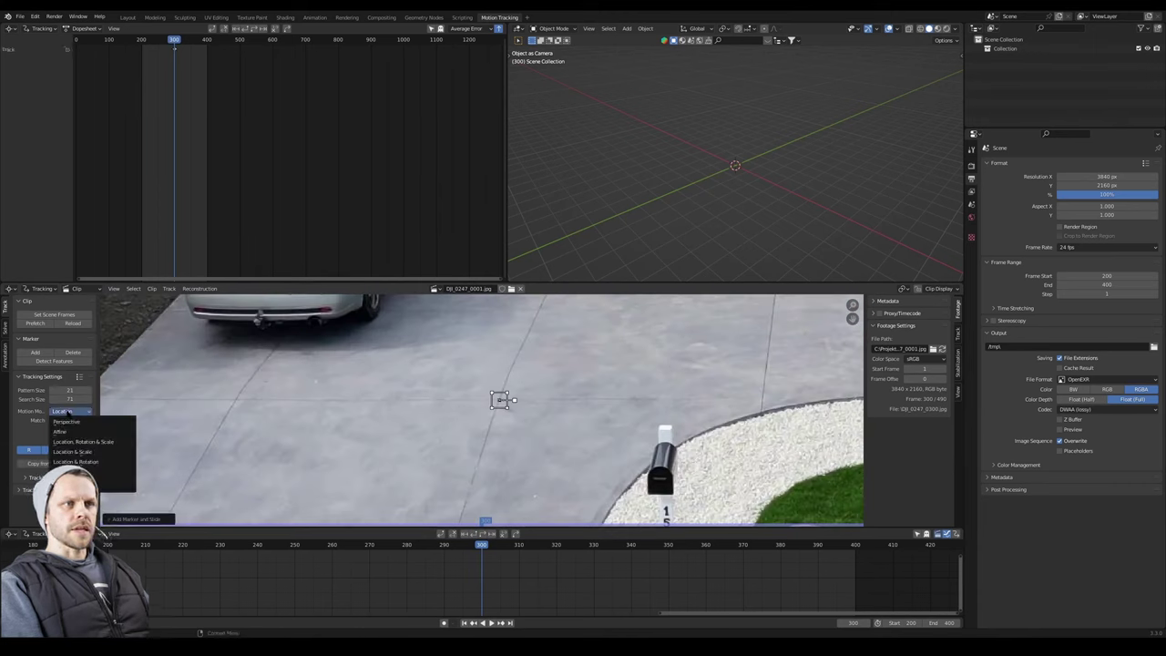
left_click(60, 432)
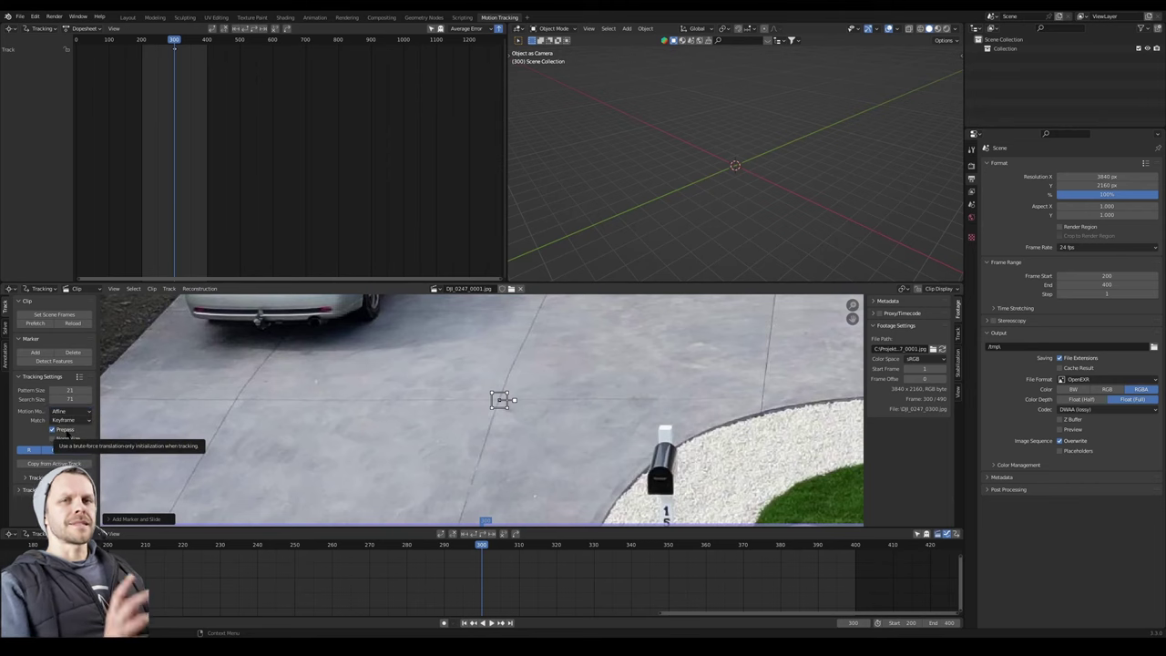
Track the concrete joint marker forwards from frame 300 to frame 400, enlarging its pattern area around frames 319 and 371.
scroll(355, 405, "down", 4)
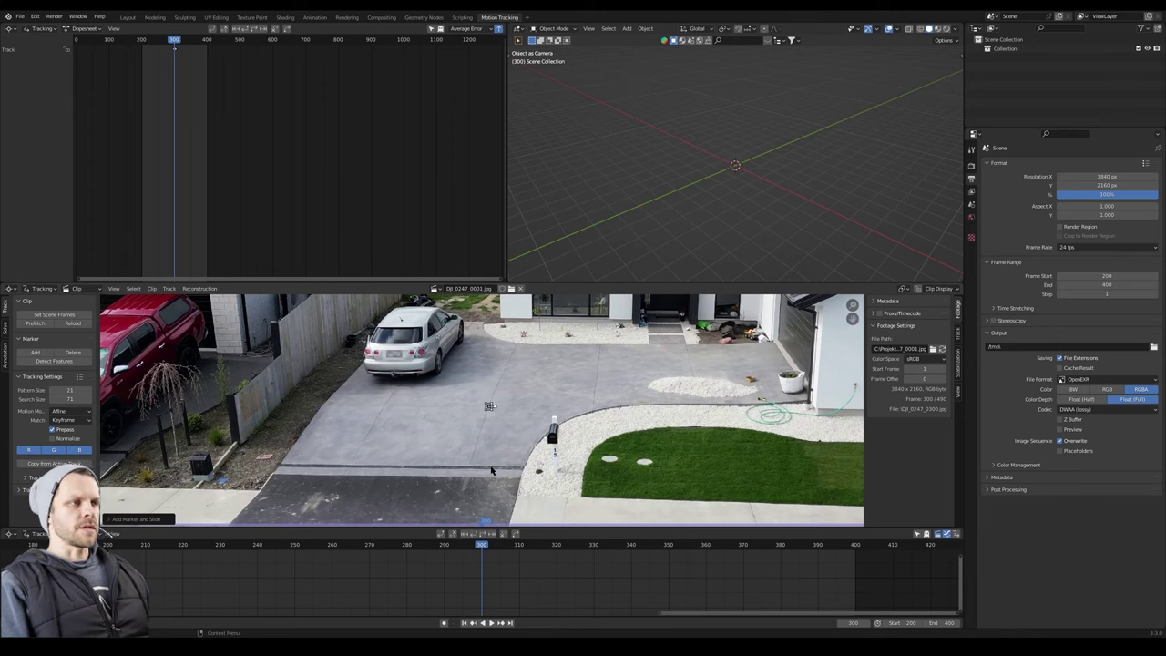
left_click(482, 533)
left_click_drag(559, 545, 552, 544)
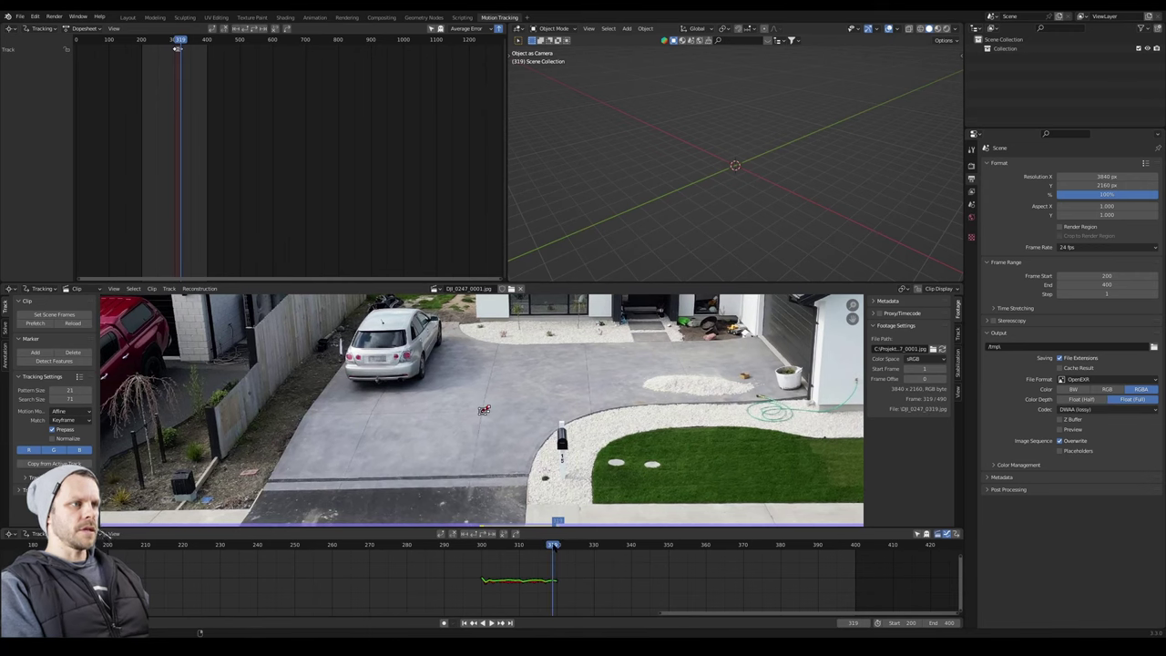
scroll(485, 460, "up", 5)
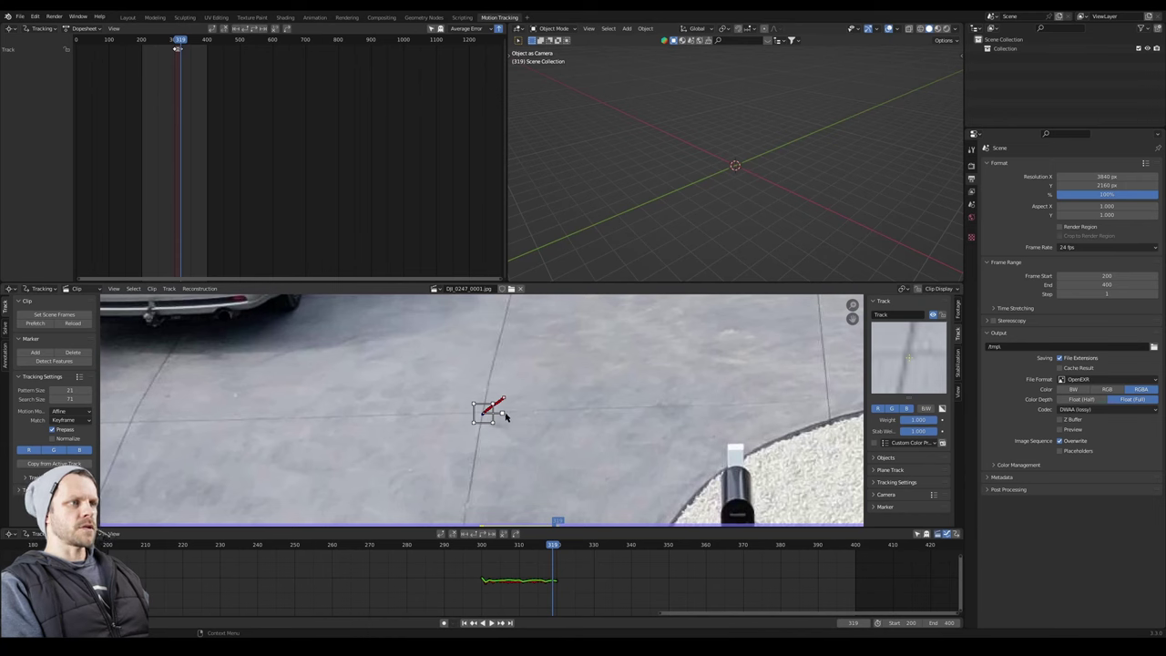
left_click_drag(502, 413, 506, 413)
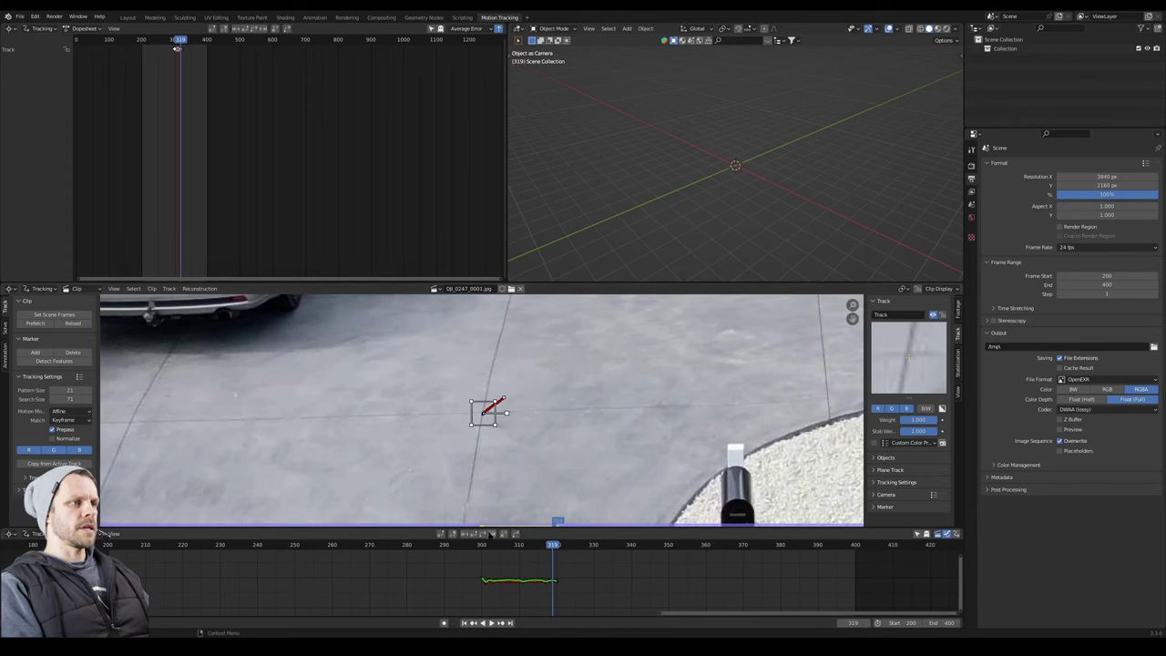
key("ctrl+t")
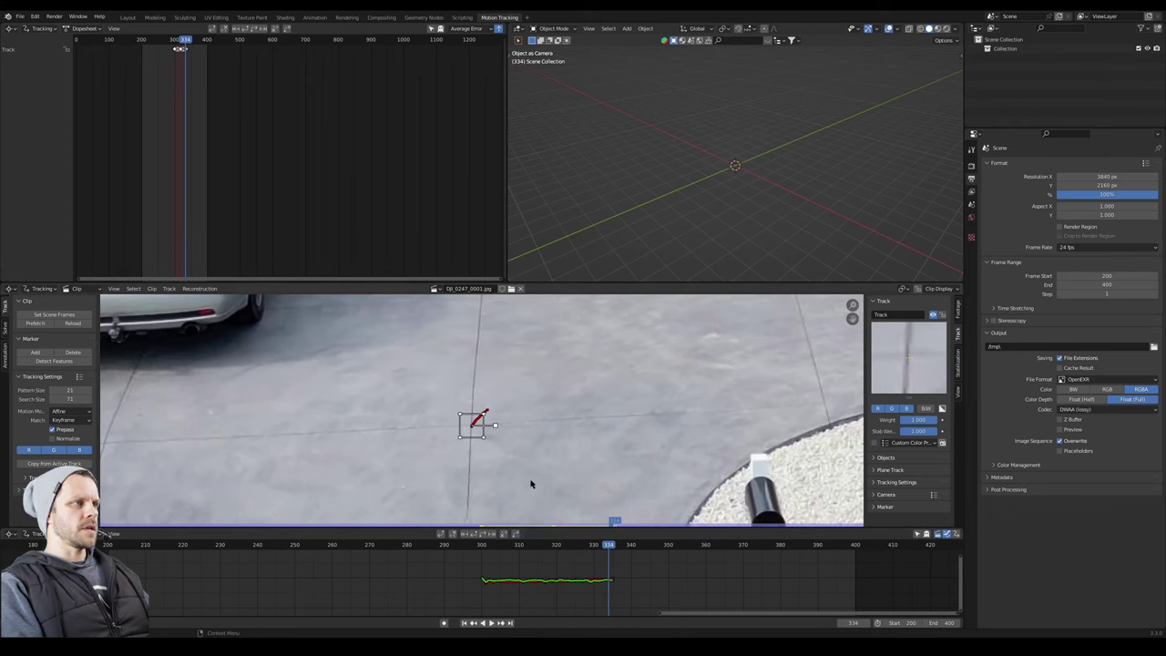
key("ctrl+t")
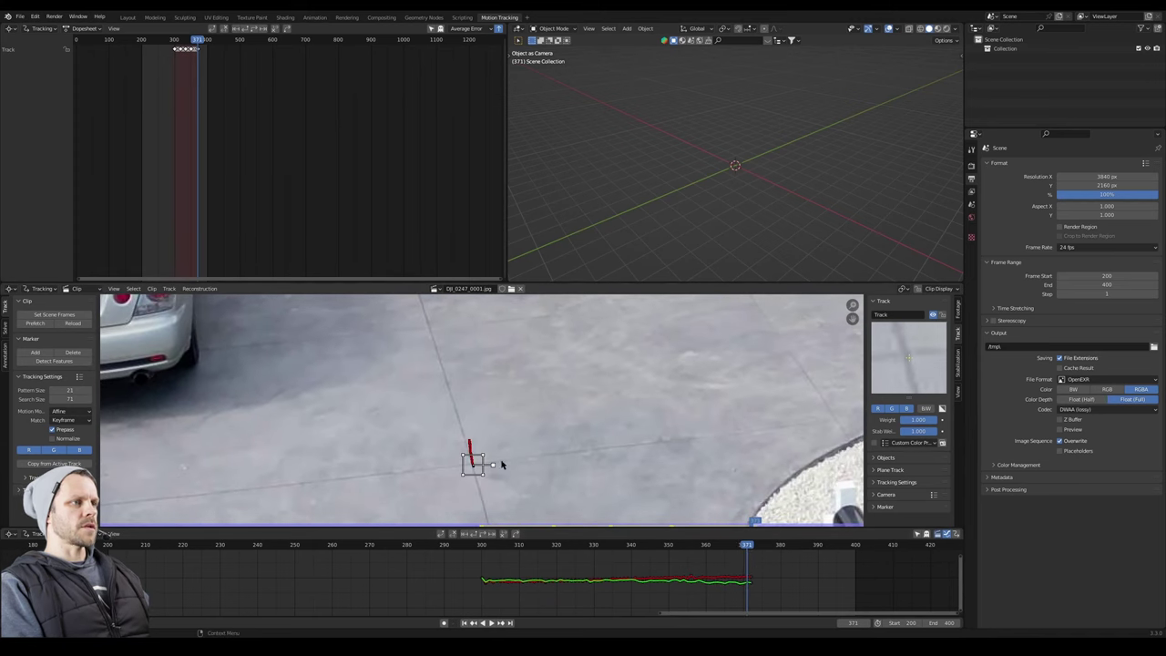
left_click_drag(492, 467, 503, 465)
left_click(492, 533)
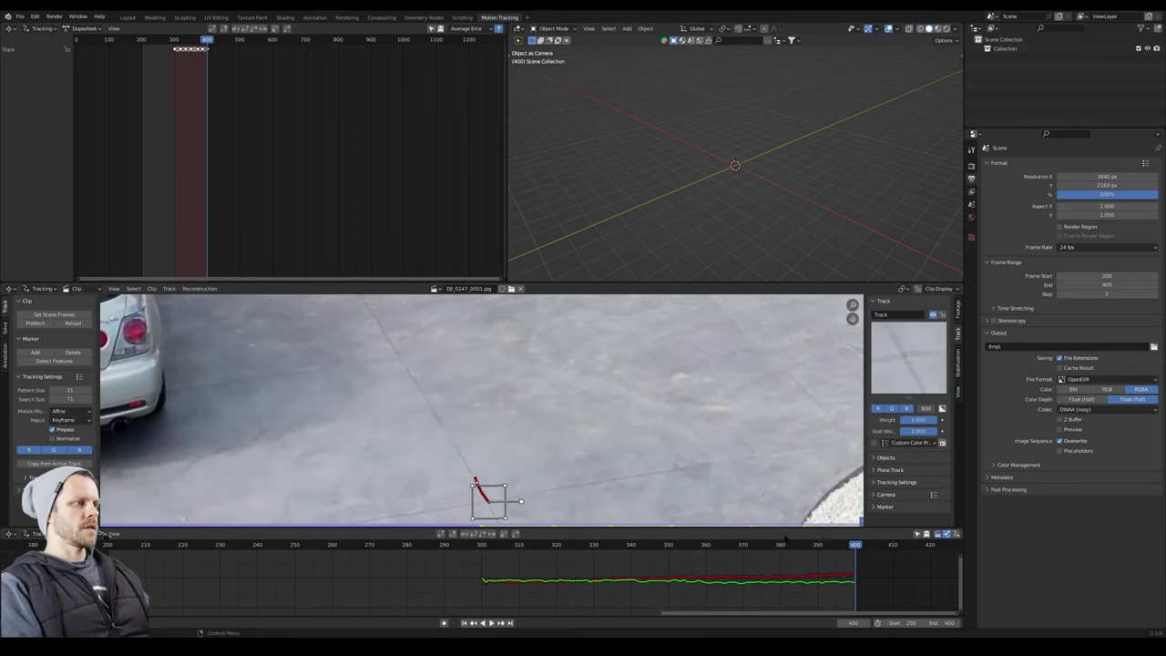
Track the concrete joint marker backwards to frame 200, enlarging its pattern area around frame 235, and check its path.
mouse_move(838, 545)
left_mouse_down()
mouse_move(486, 545)
mouse_move(760, 545)
mouse_move(495, 545)
mouse_move(713, 545)
left_mouse_up()
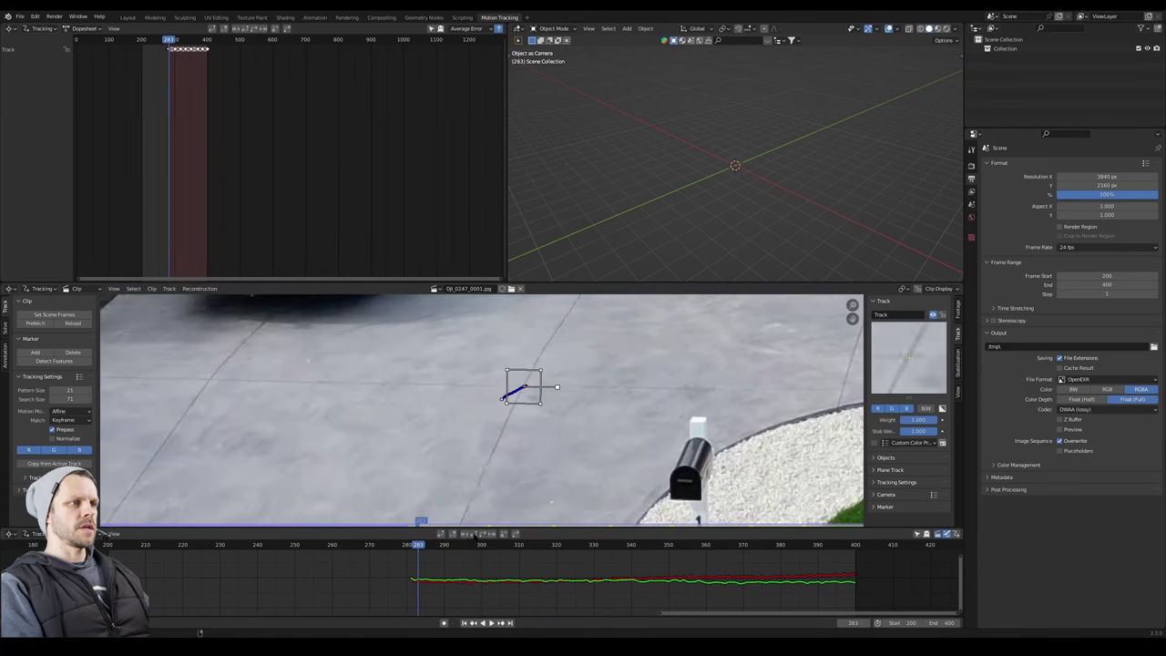
left_click_drag(417, 544, 324, 544)
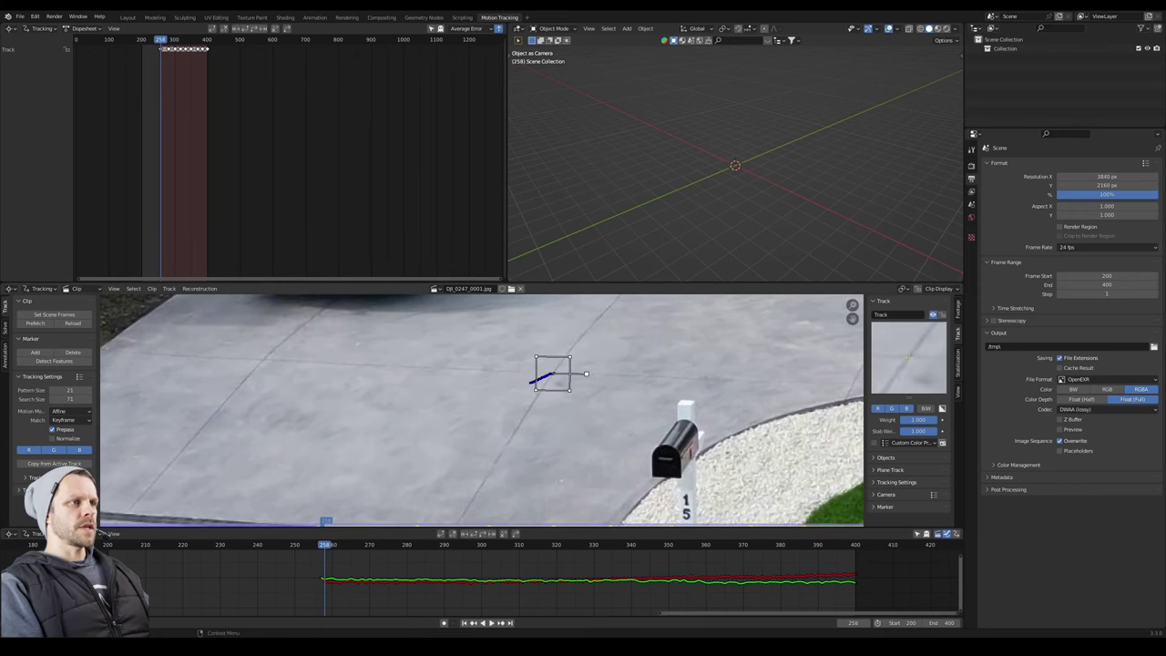
key("shift+ctrl+t")
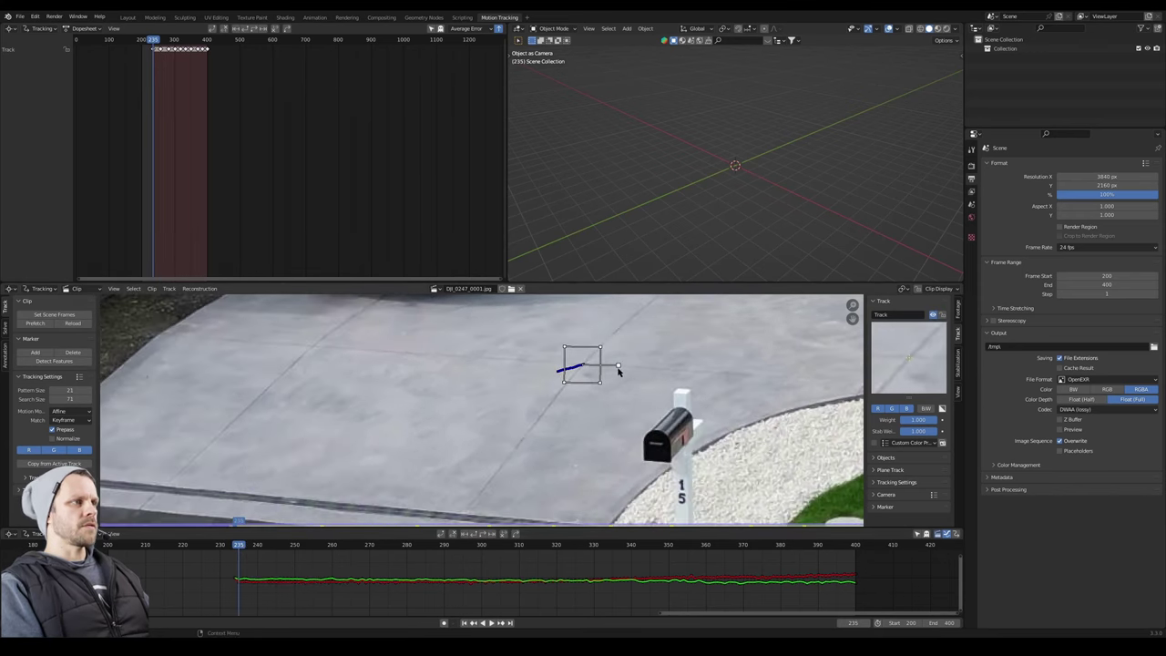
left_click_drag(620, 367, 622, 364)
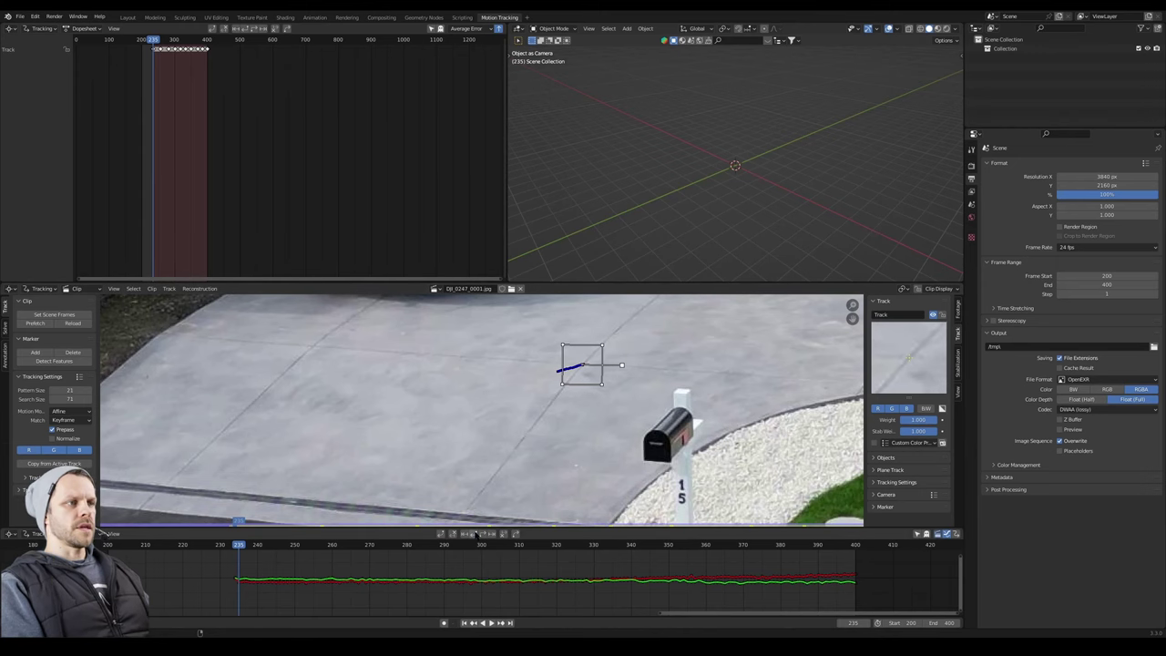
key("shift+ctrl+t")
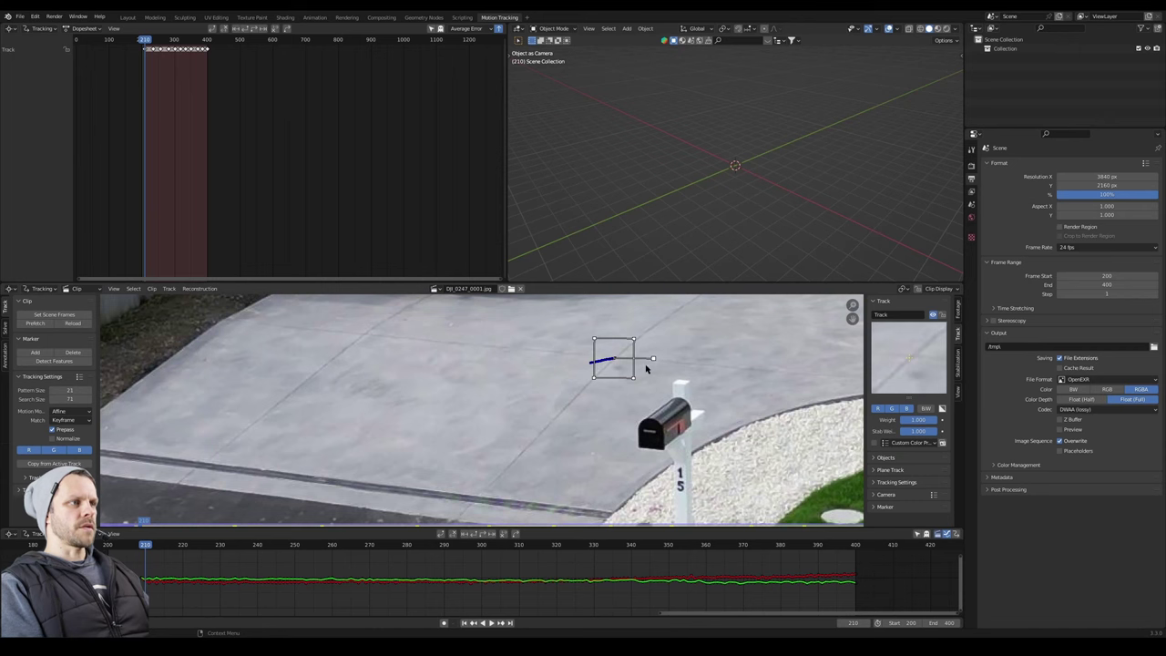
left_click(258, 559)
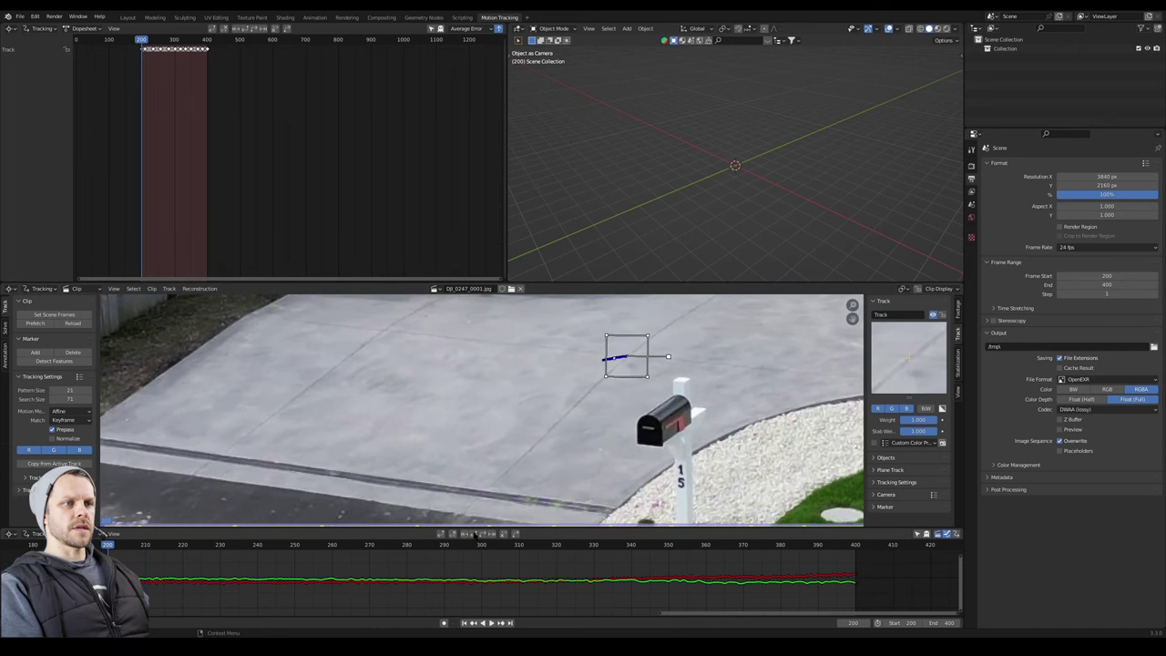
mouse_move(262, 559)
left_mouse_down()
mouse_move(687, 559)
mouse_move(194, 559)
left_mouse_up()
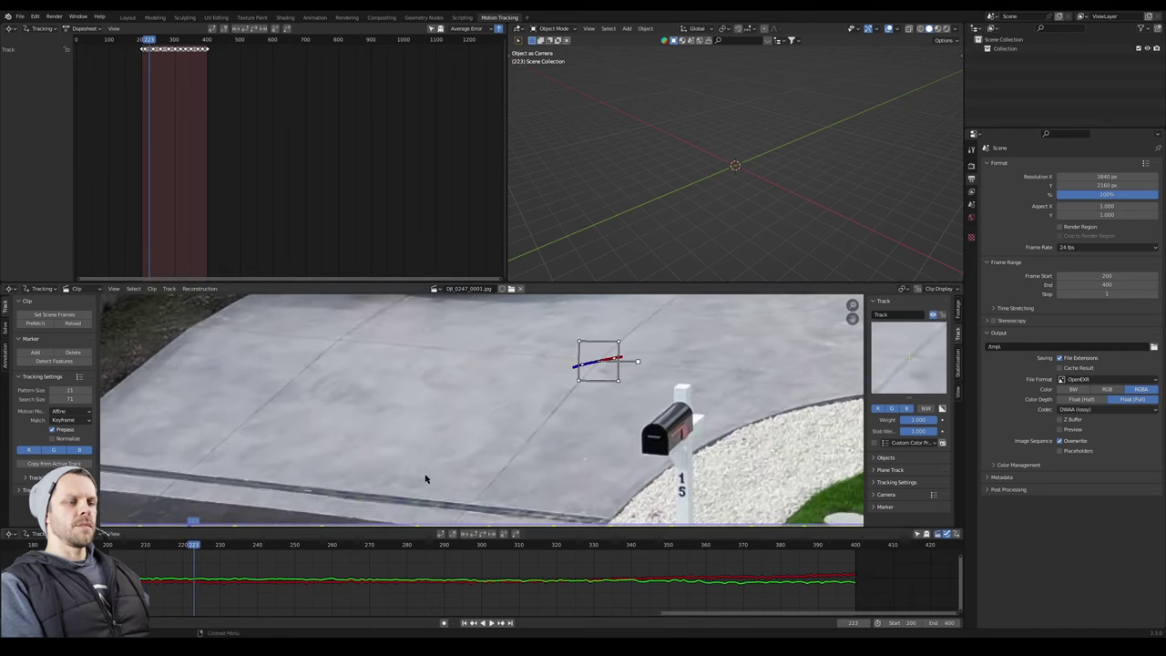
At frame 300, add a second marker on the light spot in the dark asphalt and enlarge its pattern area.
left_click_drag(340, 549, 481, 550)
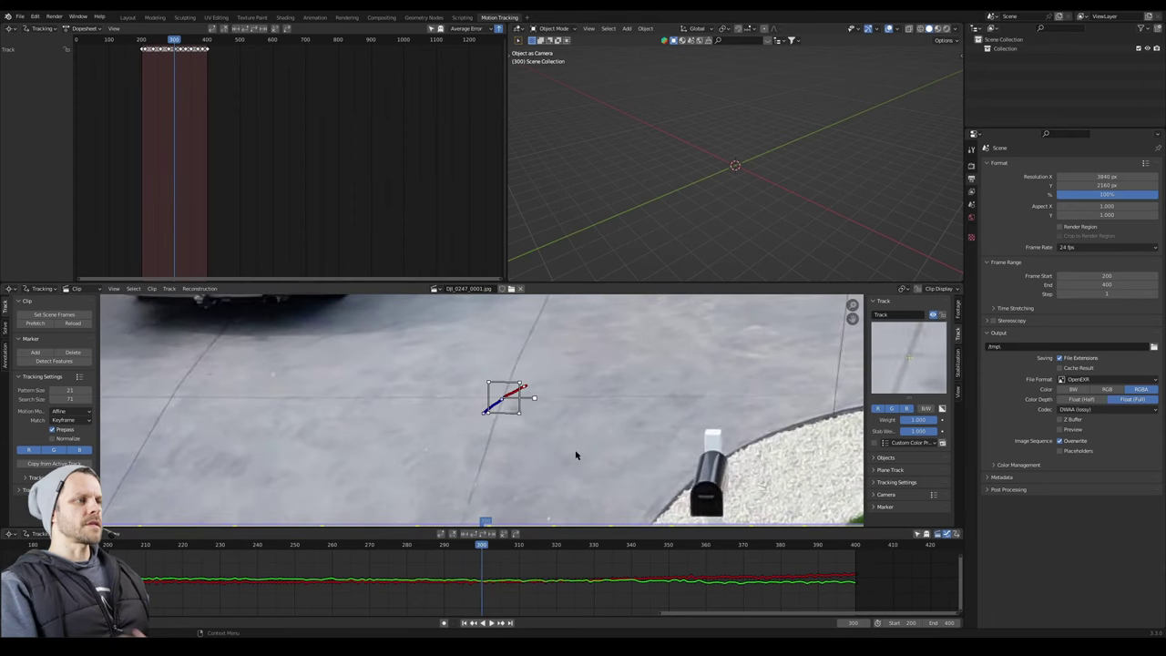
scroll(522, 397, "down", 2)
middle_click_drag(462, 440, 511, 414)
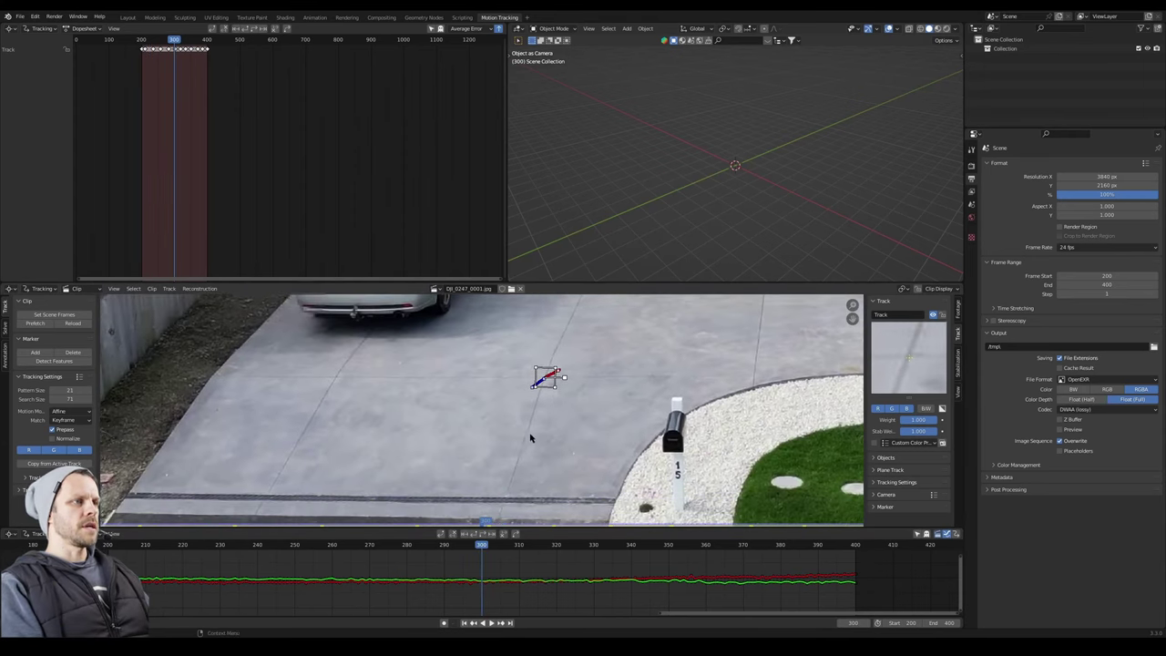
middle_click_drag(540, 468, 585, 368)
left_click(528, 480, "ctrl")
left_click_drag(538, 479, 549, 479)
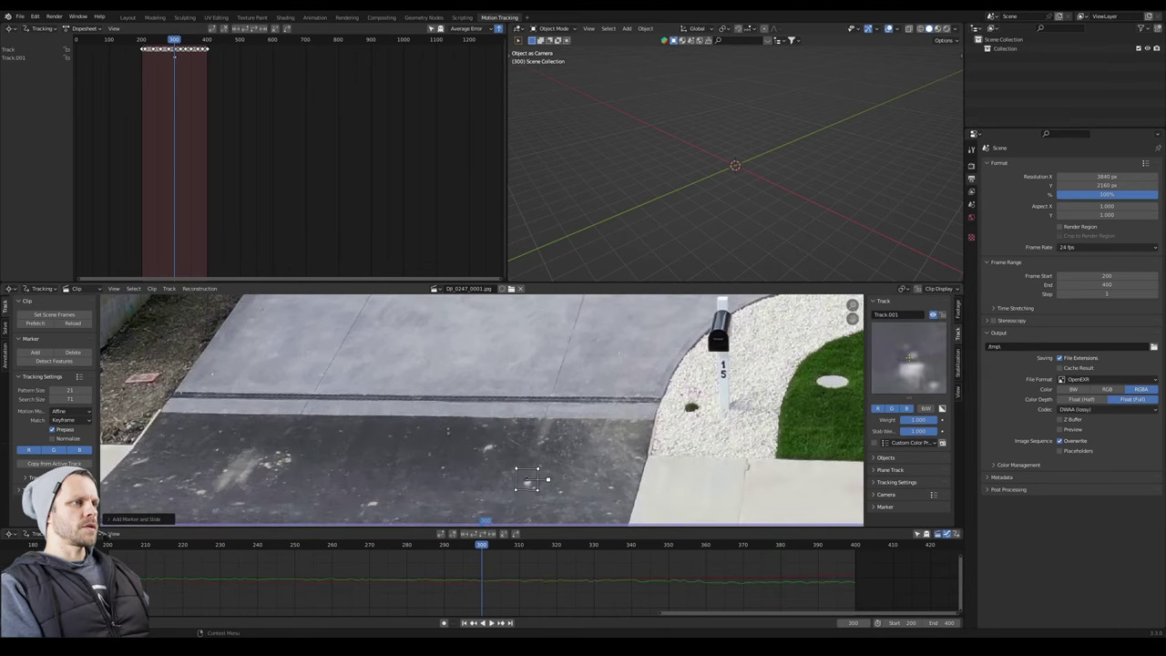
Track the asphalt spot marker from frame 300 back to frame 200 and forwards to frame 400, shrinking its pattern area at frame 353.
left_click(473, 534)
left_click_drag(108, 544, 683, 547)
mouse_move(602, 355)
middle_mouse_down()
mouse_move(598, 433)
mouse_move(554, 290)
middle_mouse_up()
middle_click_drag(590, 493, 590, 451)
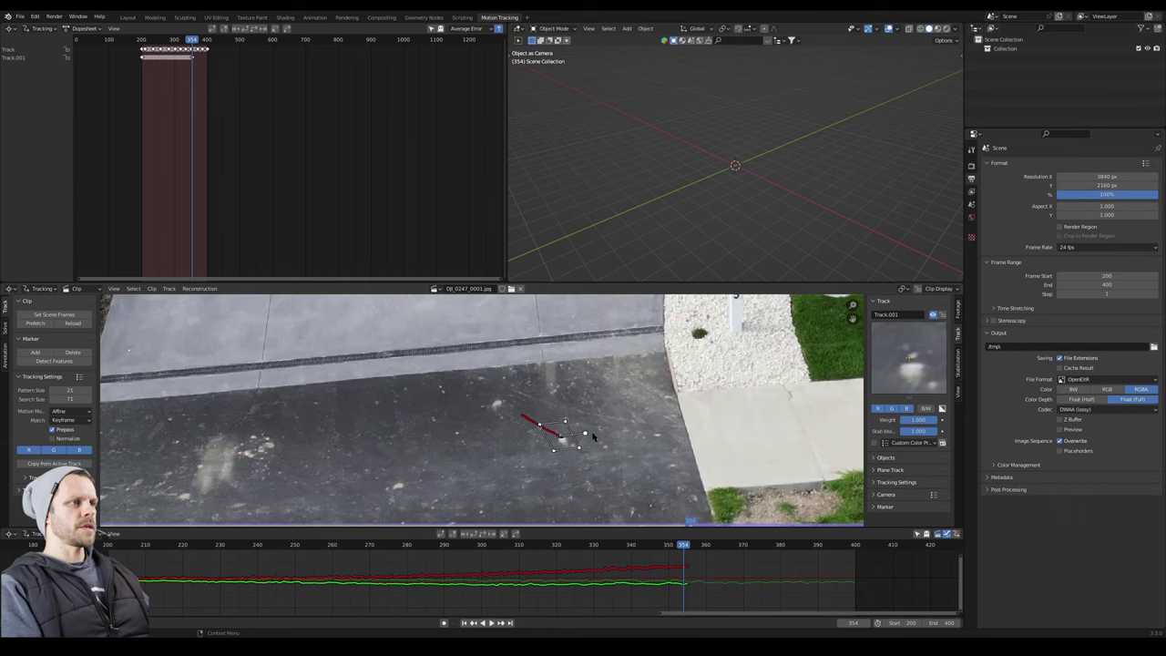
left_click_drag(585, 435, 587, 433)
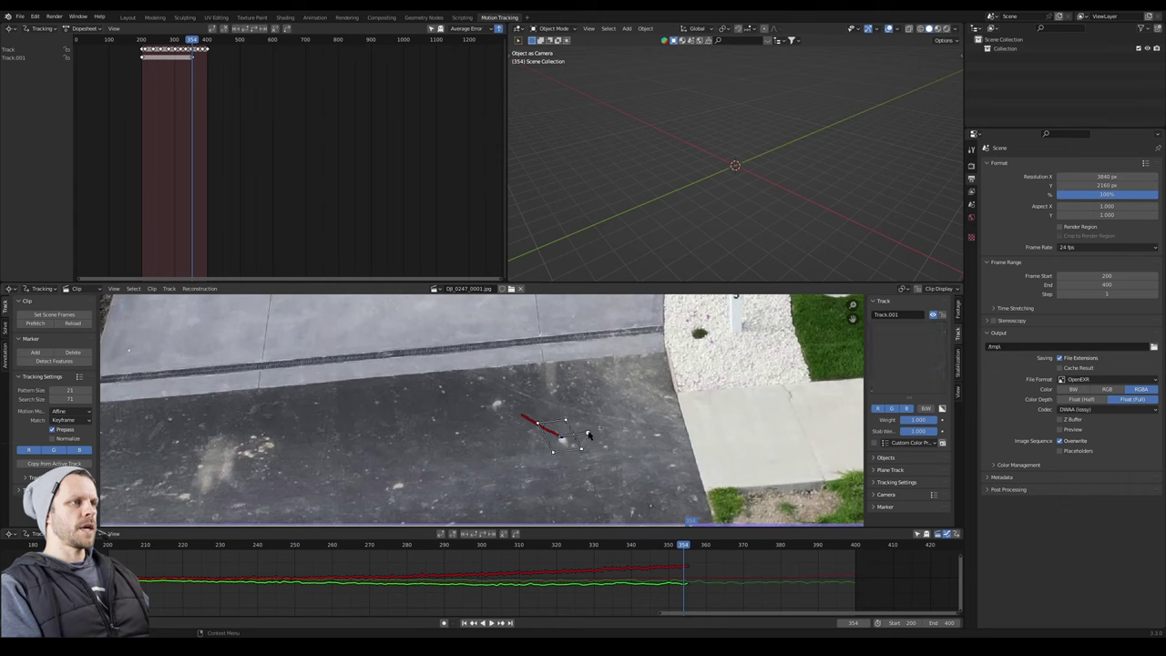
key("Left")
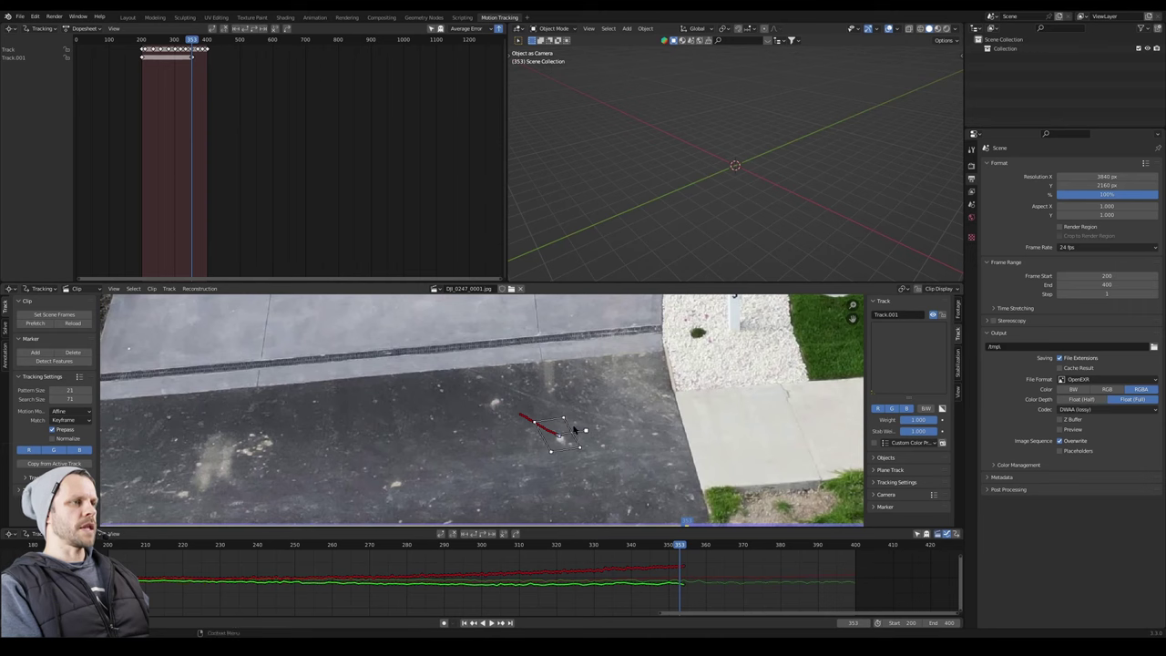
left_click_drag(586, 431, 574, 431)
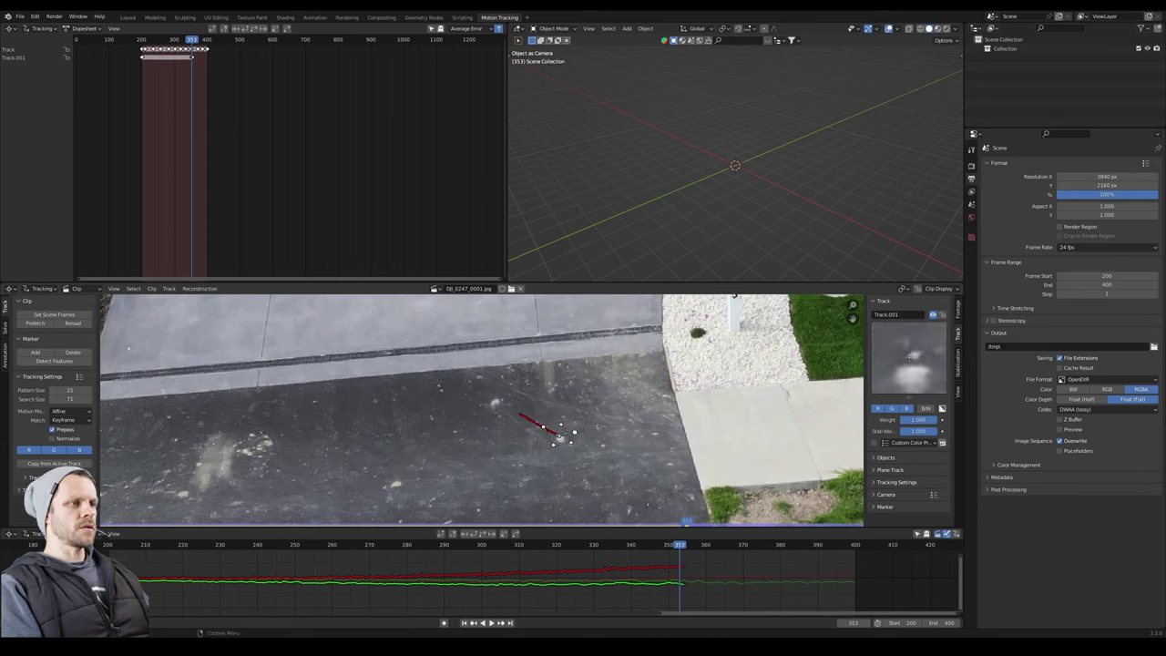
key("ctrl+t")
At frame 293, add a third marker where the concrete joints cross behind the silver car, nearer the fence.
left_click_drag(868, 556, 455, 554)
key("f")
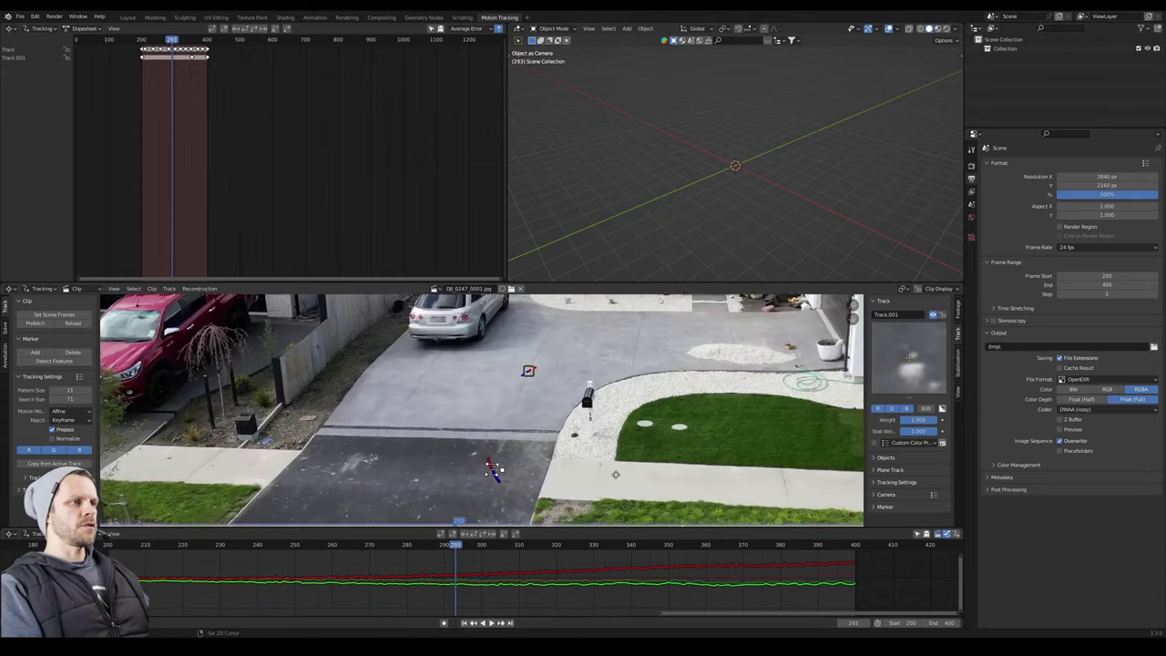
scroll(394, 458, "up", 4)
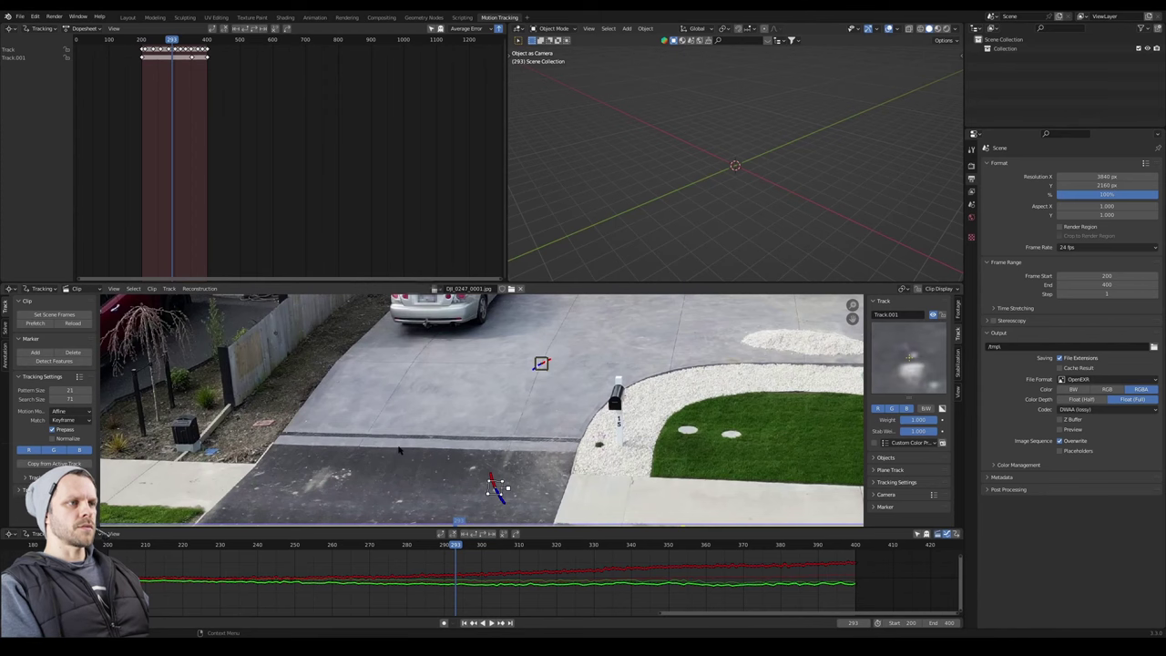
scroll(383, 343, "up", 3)
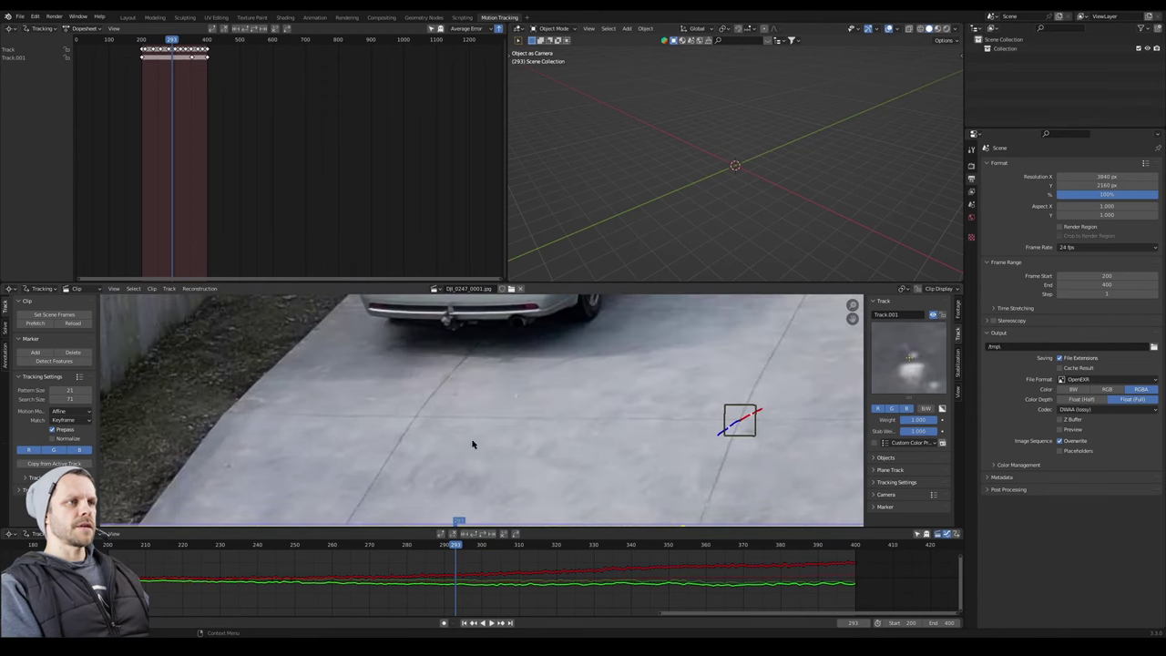
left_click(414, 416, "ctrl")
Track the third marker forwards to frame 400 and backwards to frame 200, restarting the backward track from frame 263.
scroll(460, 447, "down", 5)
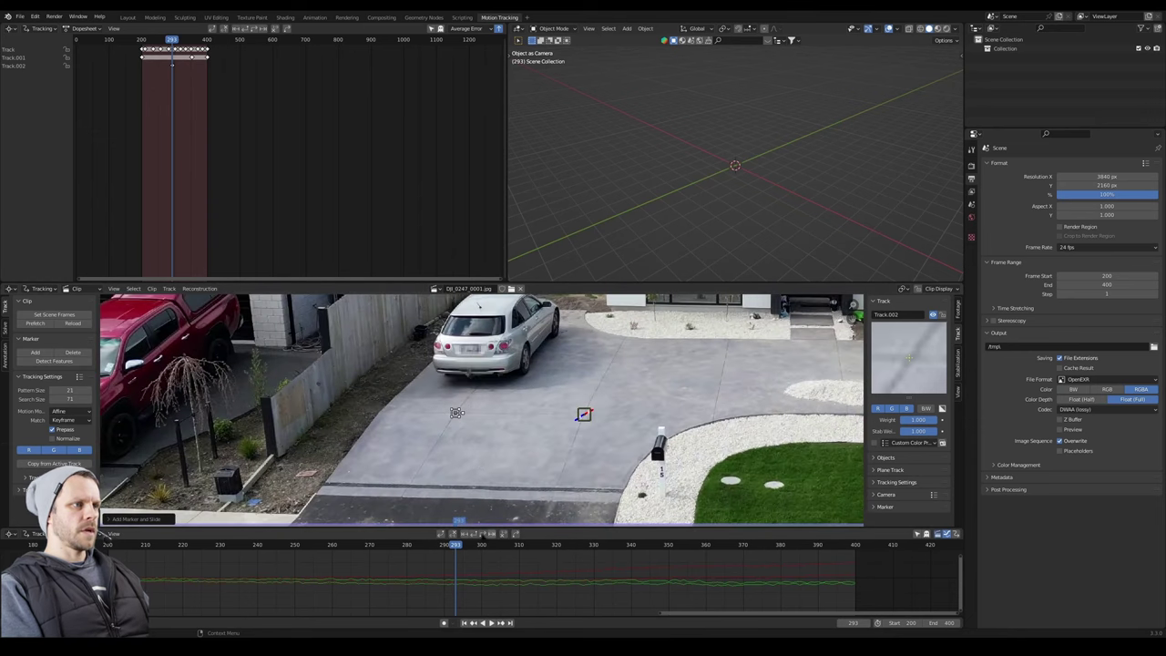
left_click(482, 535)
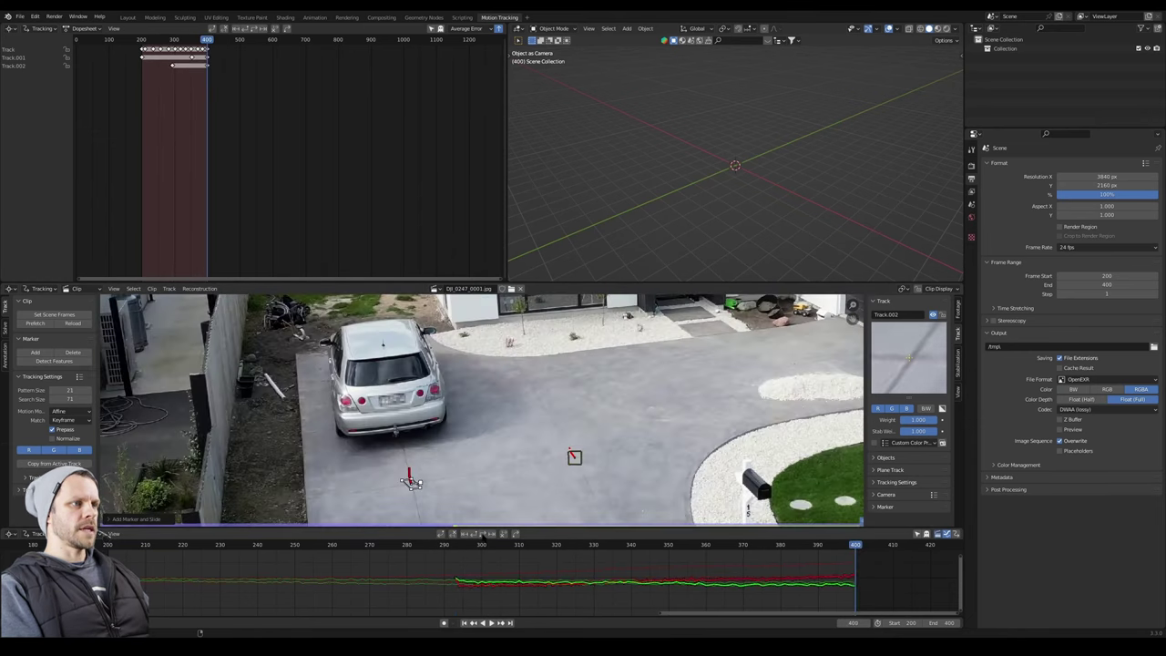
left_click_drag(849, 544, 457, 525)
left_click(474, 535)
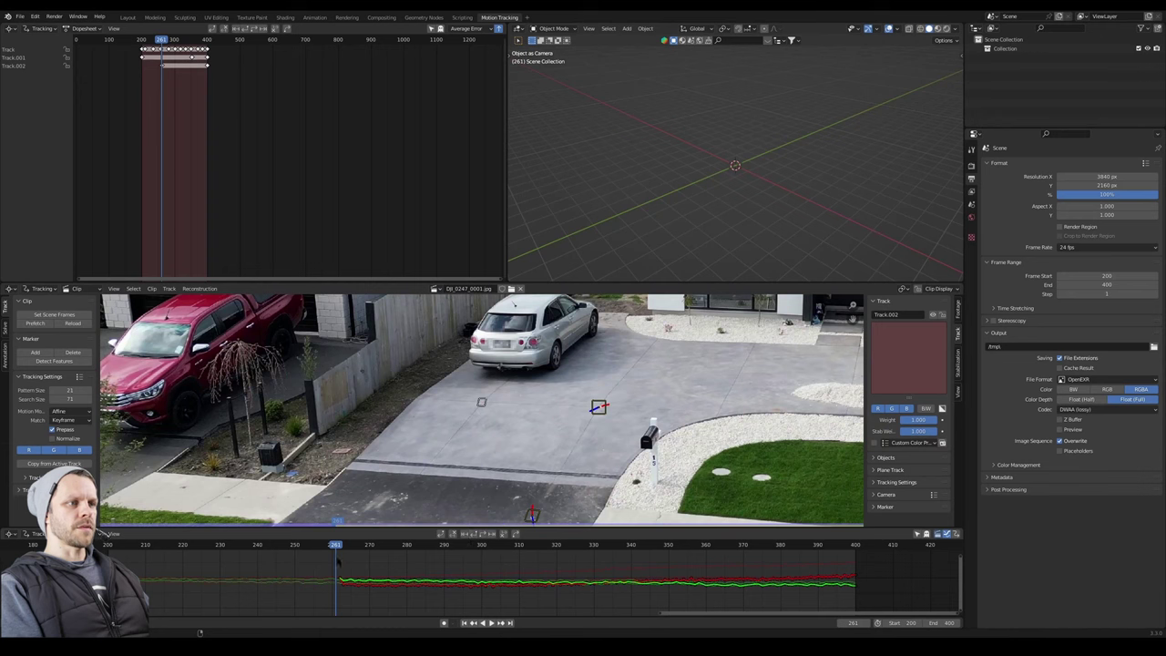
left_click(343, 547)
scroll(460, 464, "up", 3)
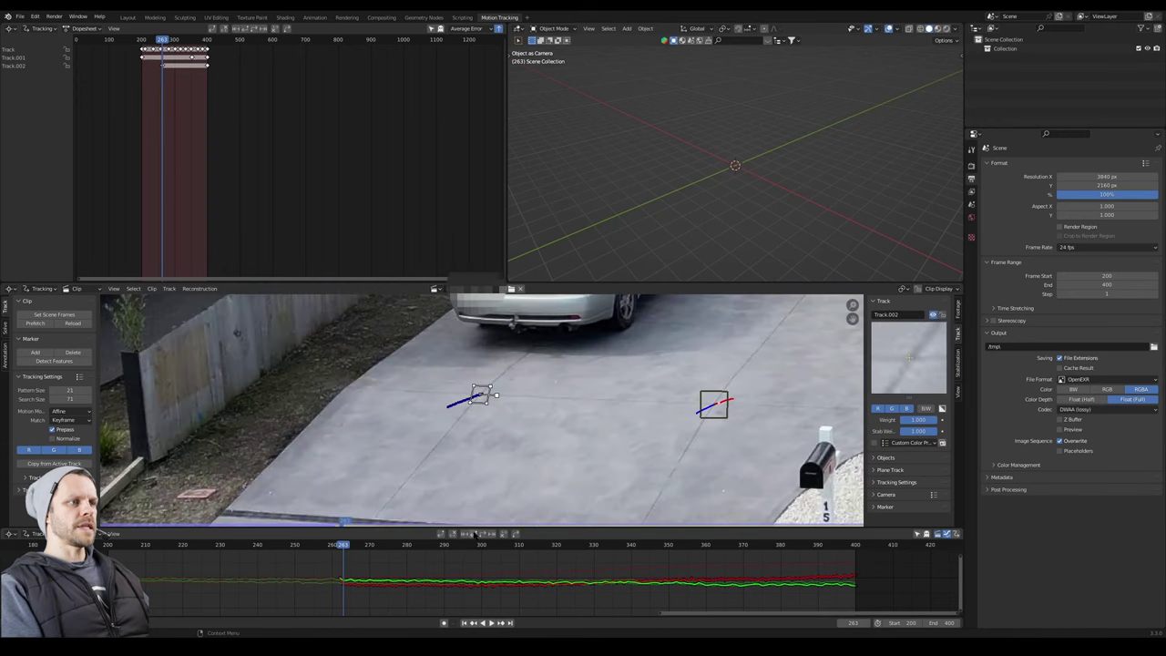
key("shift+Left")
key("space")
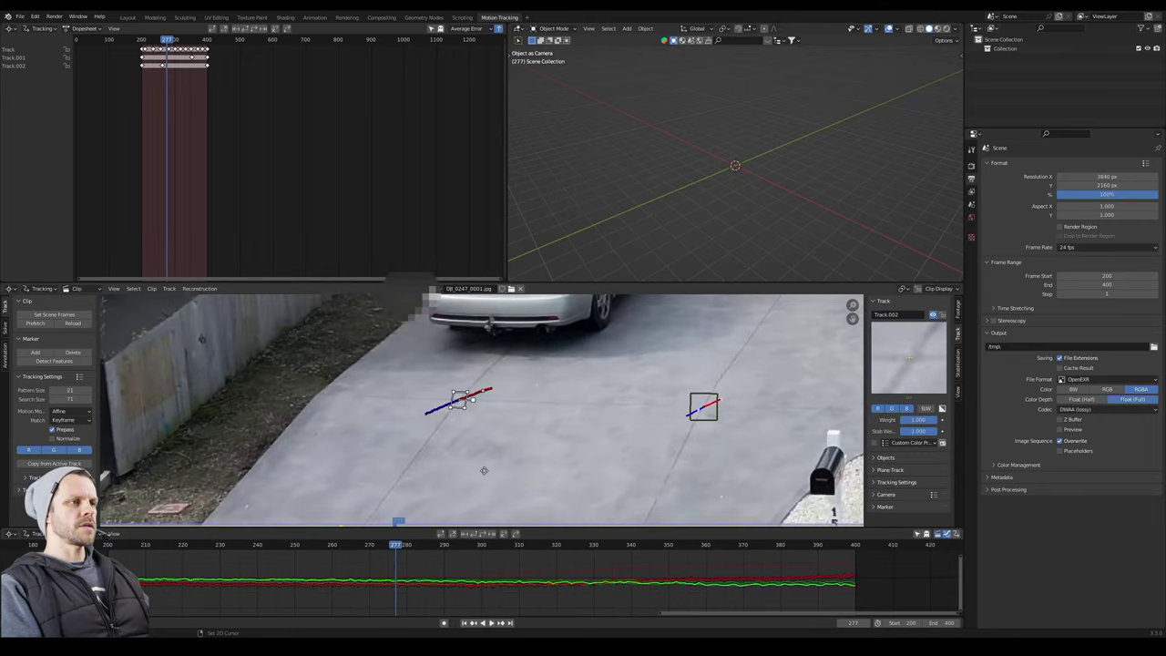
At frame 277, add a fourth marker on the light spot on the asphalt's fence side and track it across frames 200 to 400.
middle_click_drag(481, 466, 471, 372)
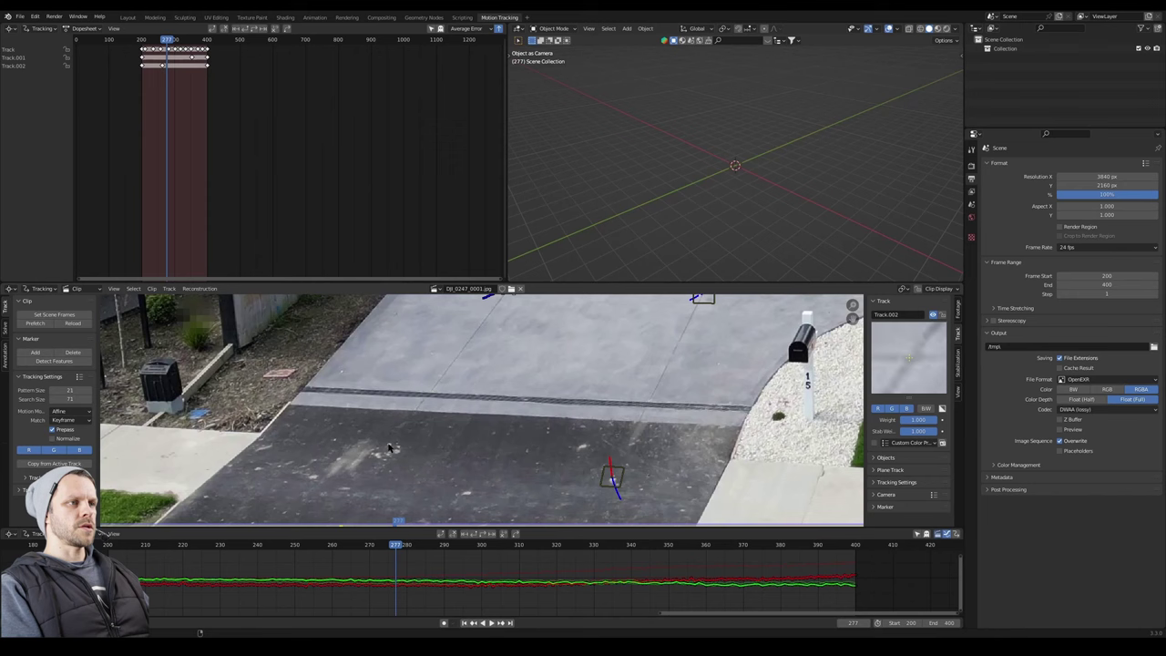
left_click(389, 446, "ctrl")
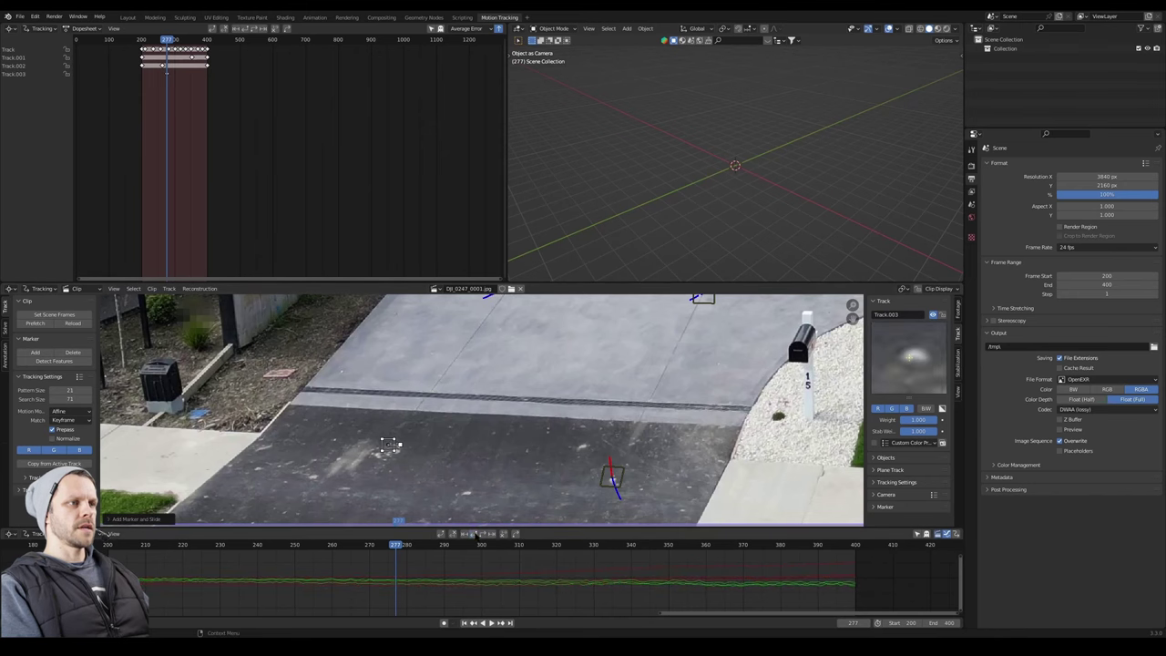
key("shift+Left")
left_click_drag(164, 548, 393, 546)
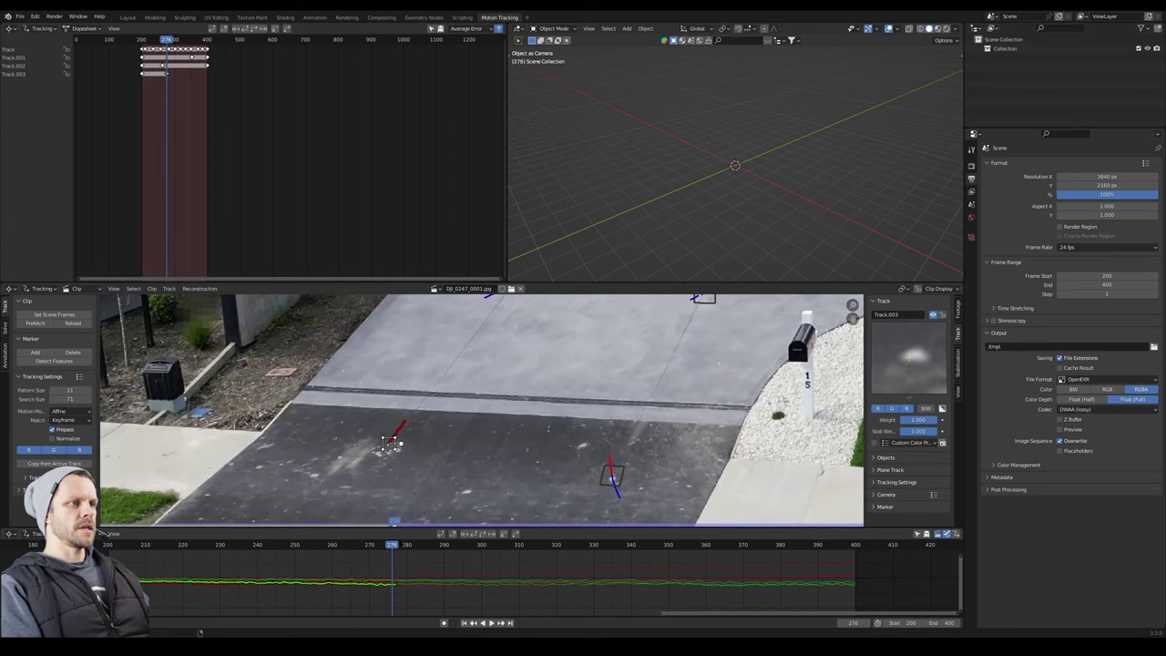
mouse_move(856, 549)
left_mouse_down()
mouse_move(280, 548)
mouse_move(805, 539)
mouse_move(307, 539)
mouse_move(437, 537)
left_mouse_up()
Select all four driveway markers, with the first asphalt marker active, and reveal the plane track options.
scroll(574, 428, "down", 4)
left_click(490, 353, "shift")
left_click(590, 353)
left_click(551, 458)
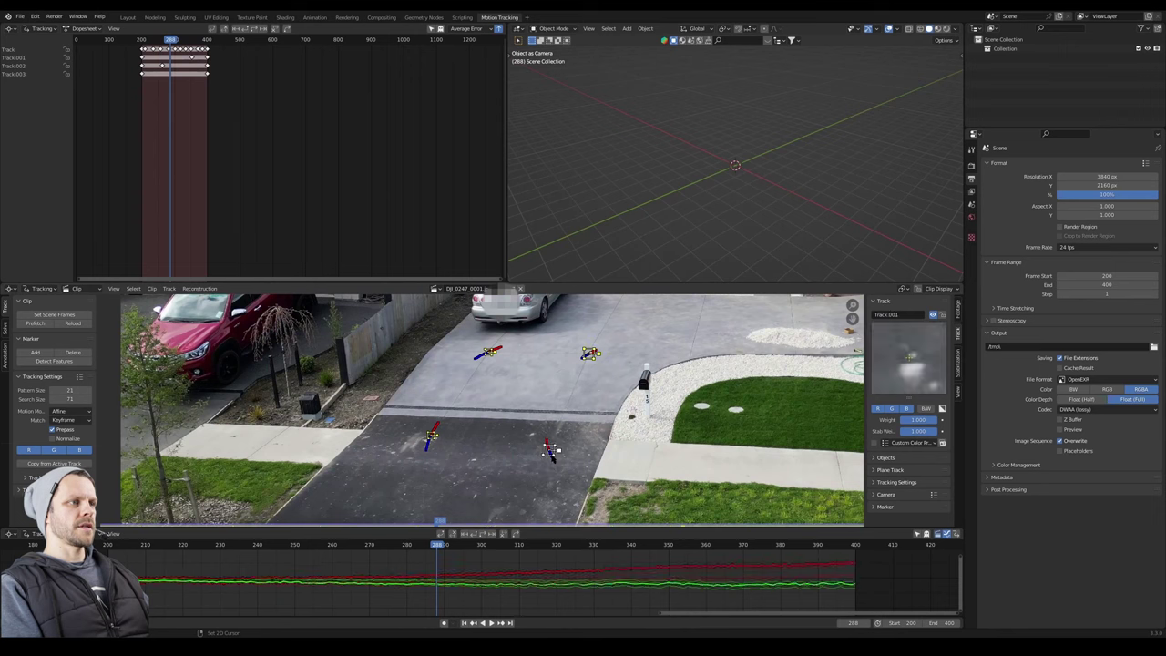
left_click(6, 328)
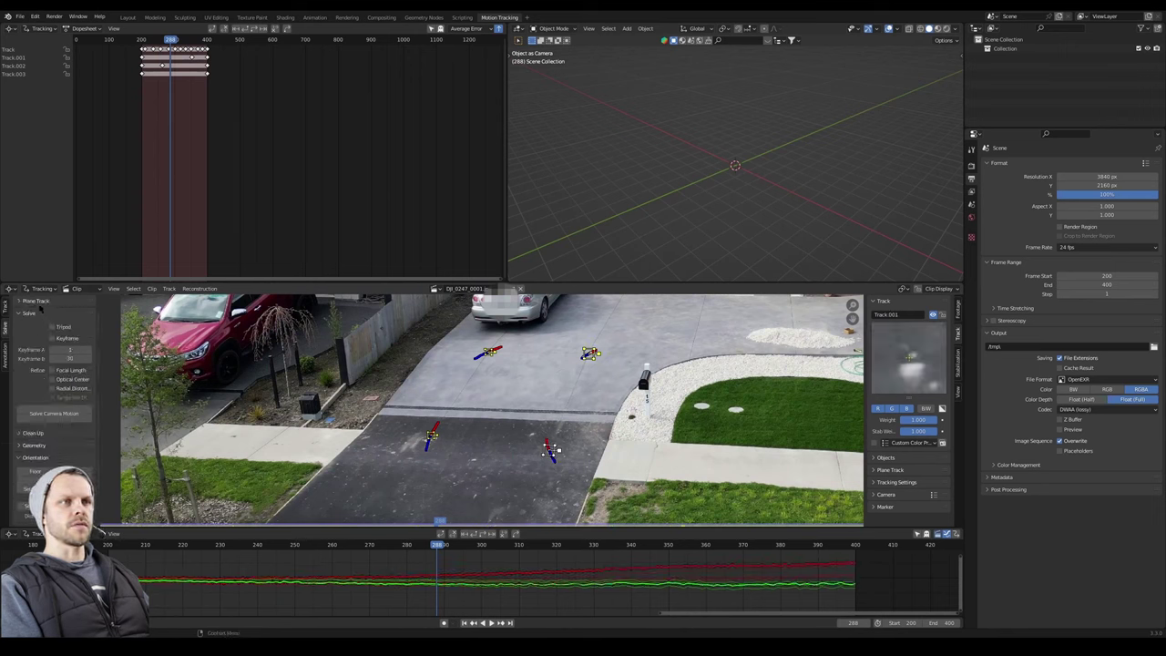
left_click(38, 302)
Try a plane track from the four markers at frame 288, scrub through the footage to check it, and undo it.
left_click(54, 315)
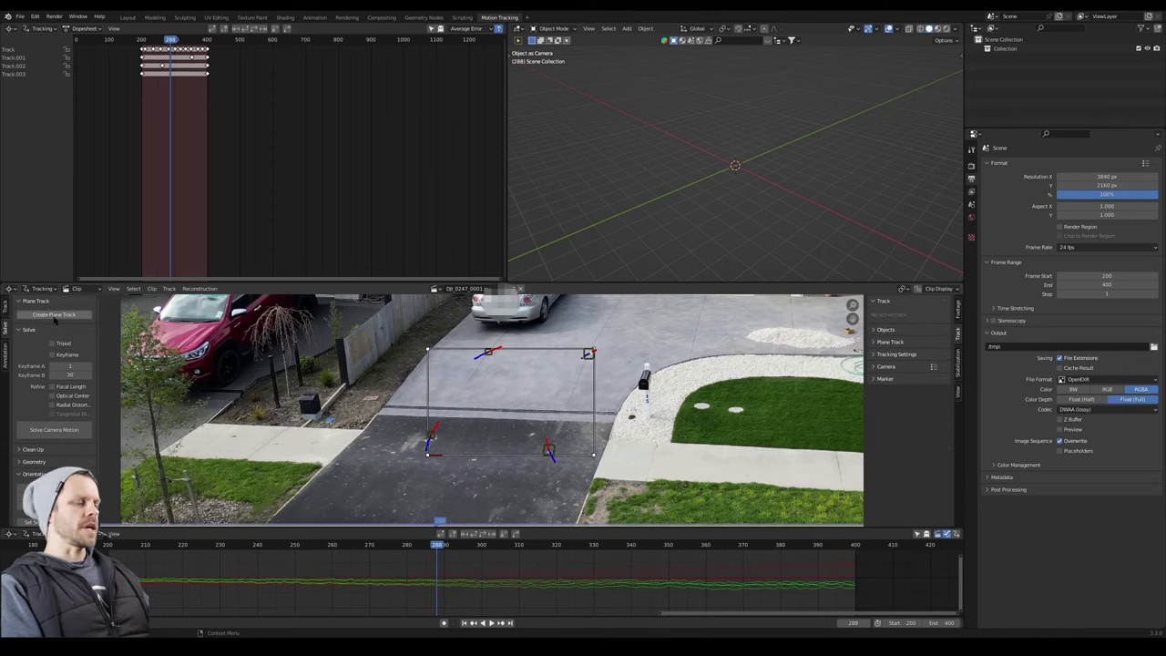
left_click_drag(450, 549, 696, 560)
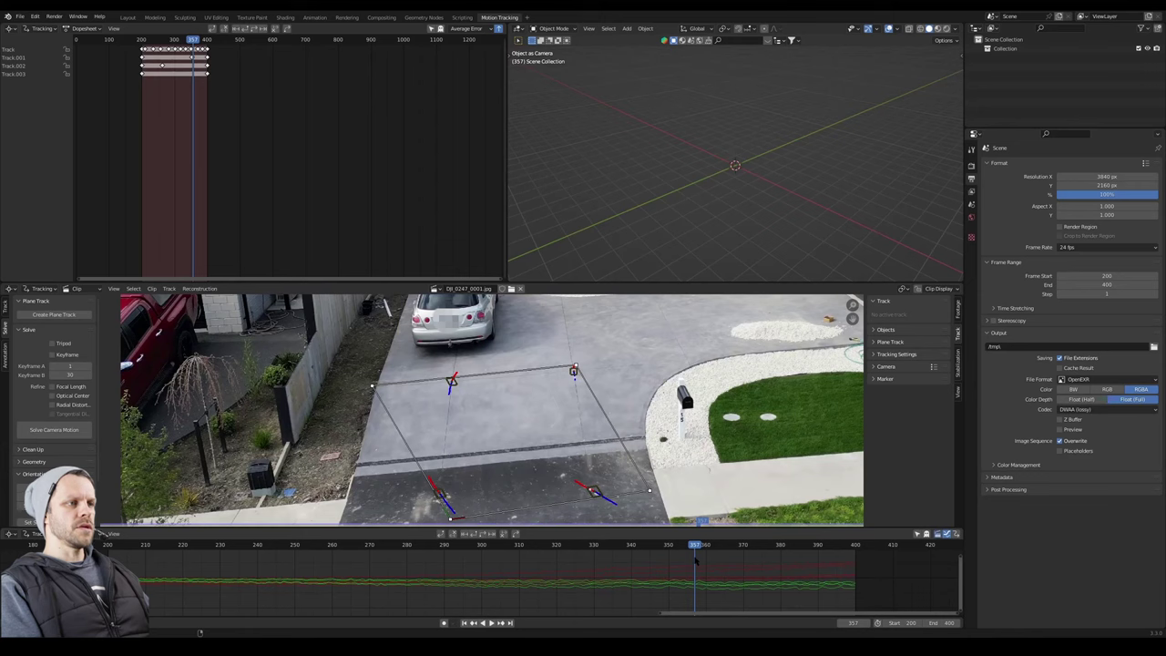
scroll(674, 524, "down", 2)
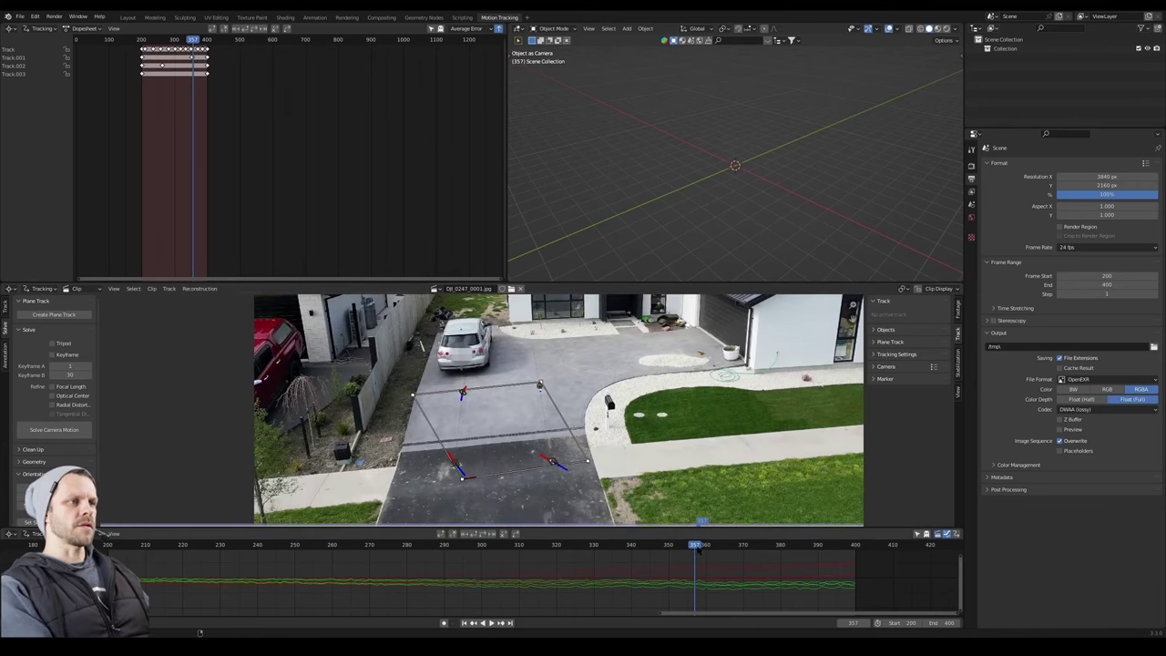
left_click(693, 545)
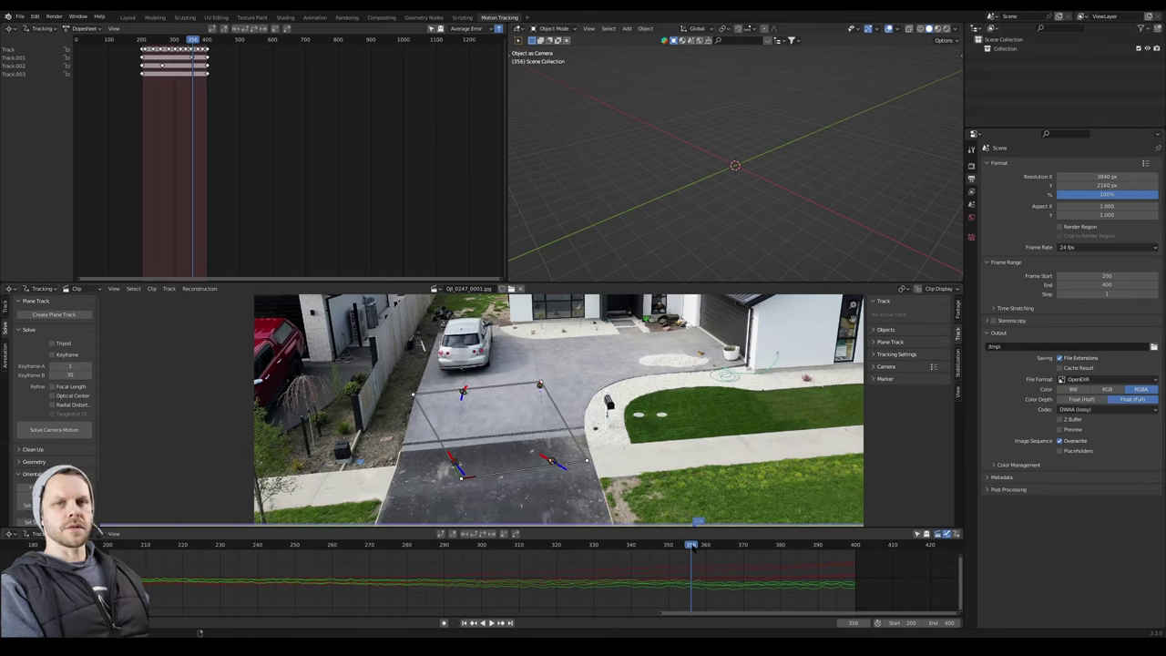
key("ctrl+z")
key("ctrl+z")
key("ctrl+z")
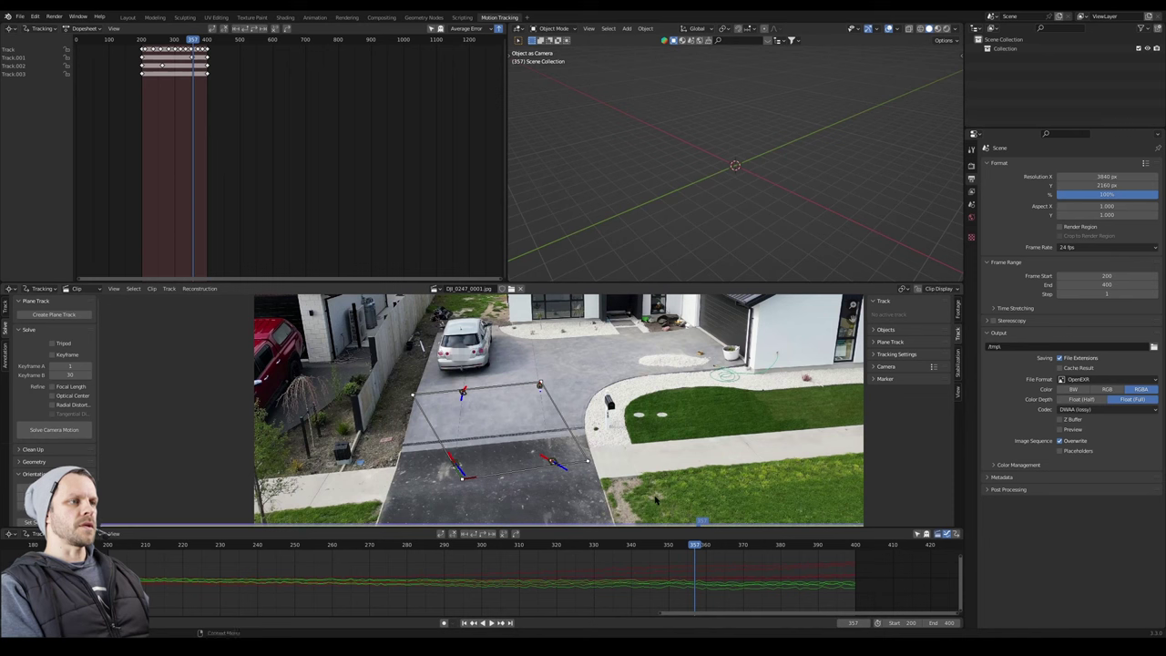
At frame 350, create a plane track from the four selected markers and name it DriveIn.
left_click_drag(436, 548, 668, 558)
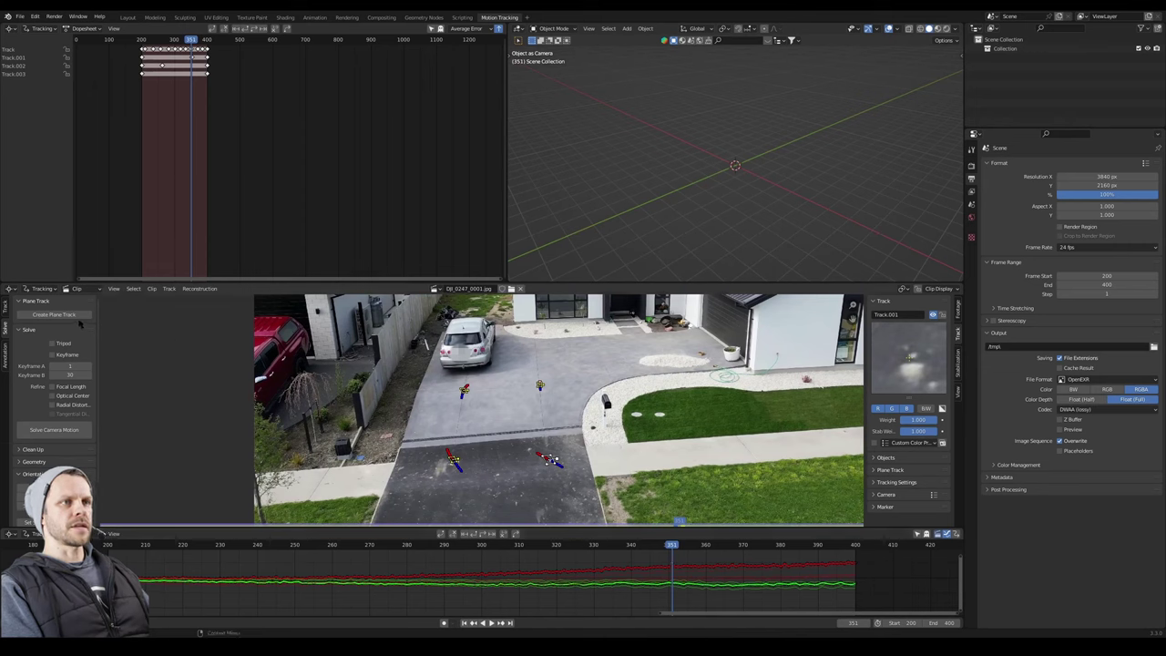
left_click(57, 314)
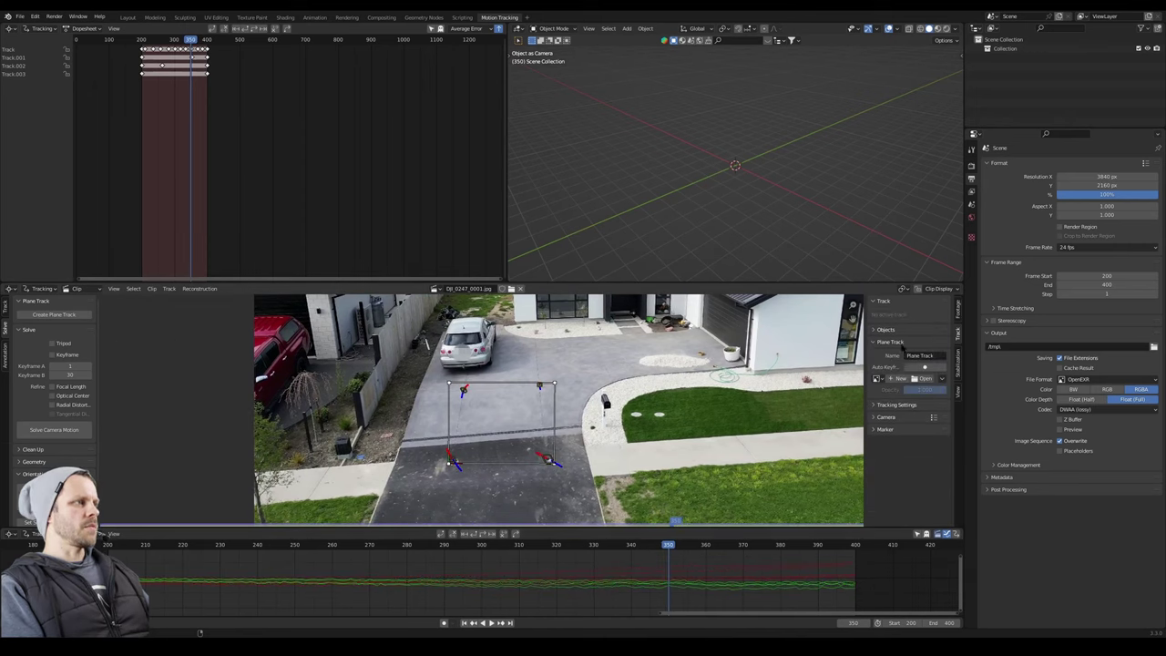
left_click(922, 355)
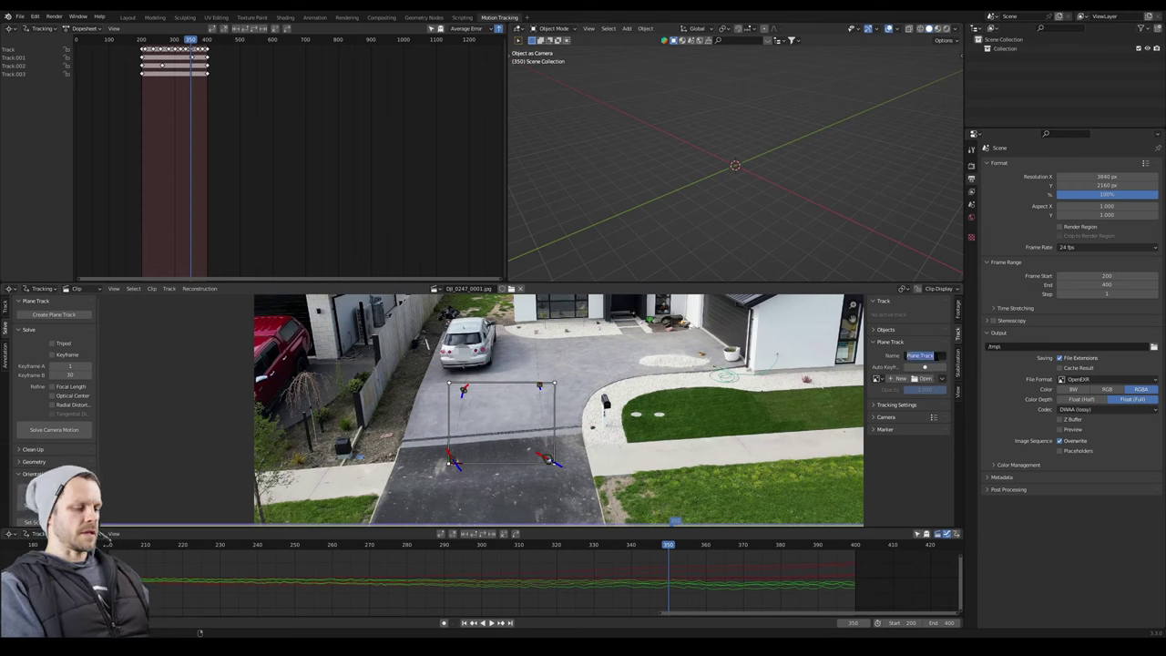
type("Drive")
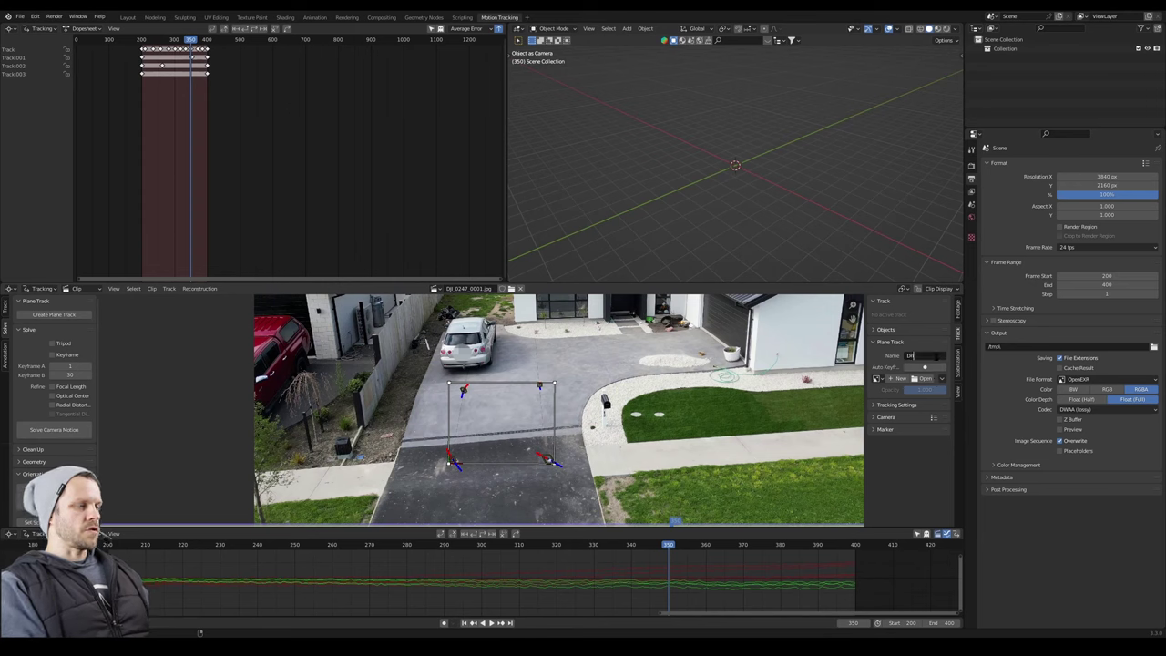
type("way")
key("Return")
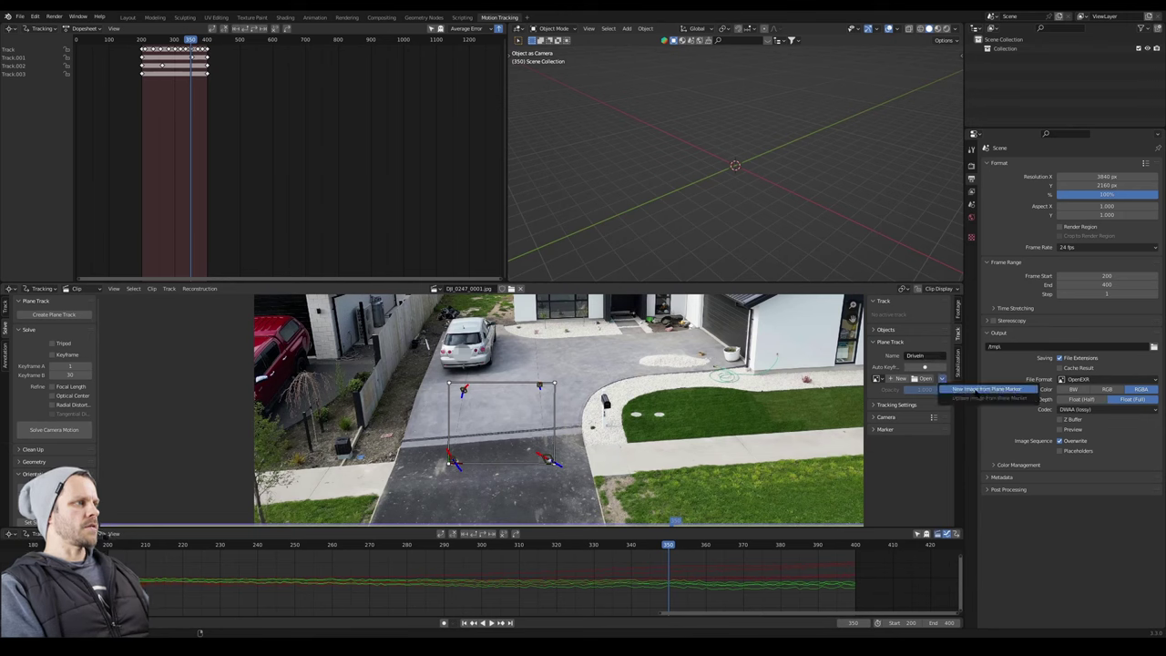
Generate a new image from the plane marker and show the DriveIn image in an Image Editor replacing the 3D viewport.
left_click(970, 389)
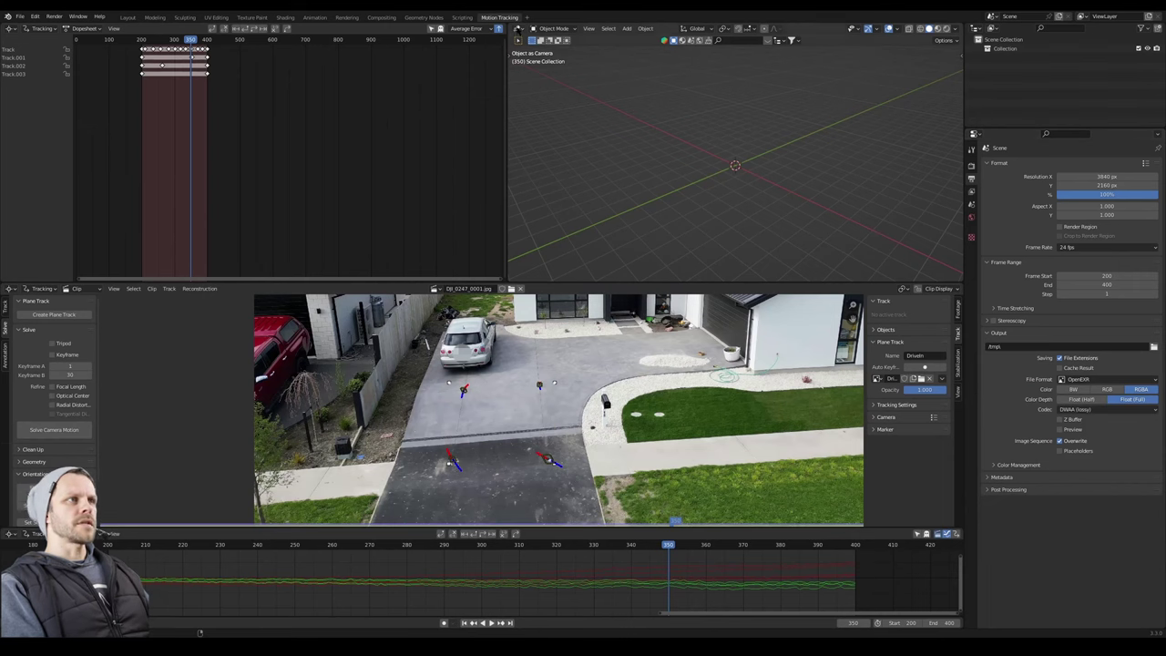
left_click(517, 29)
left_click(547, 64)
left_click(698, 28)
left_click(718, 47)
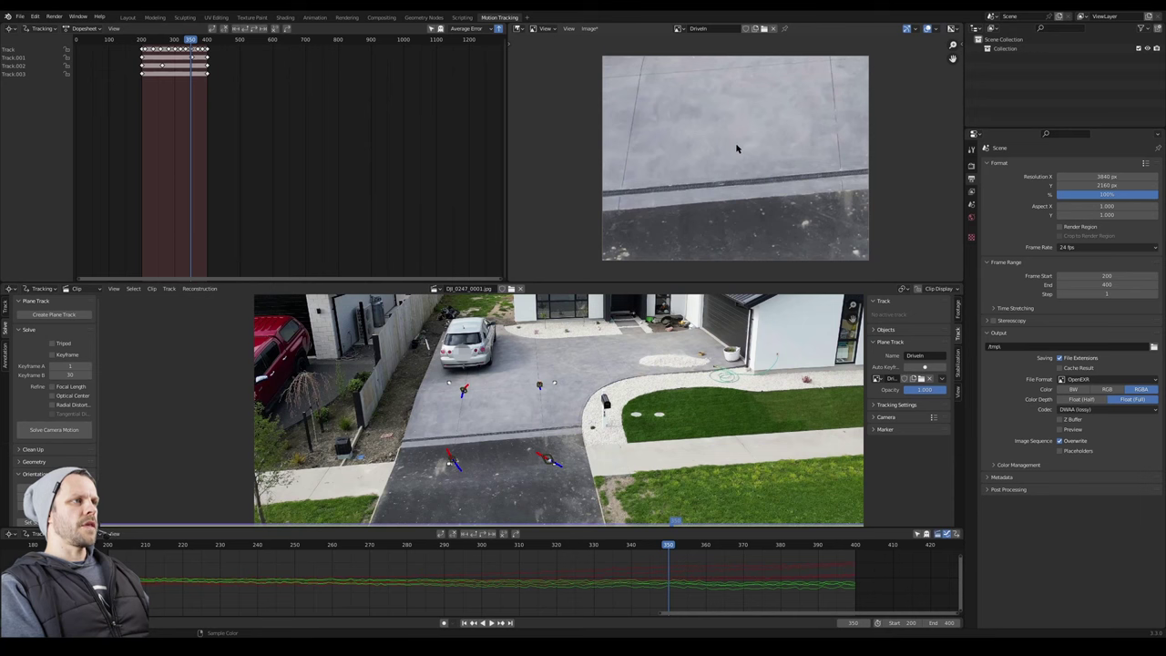
Save the DriveIn image as DriveIn.png and open it for external editing in Photoshop.
left_click(589, 28)
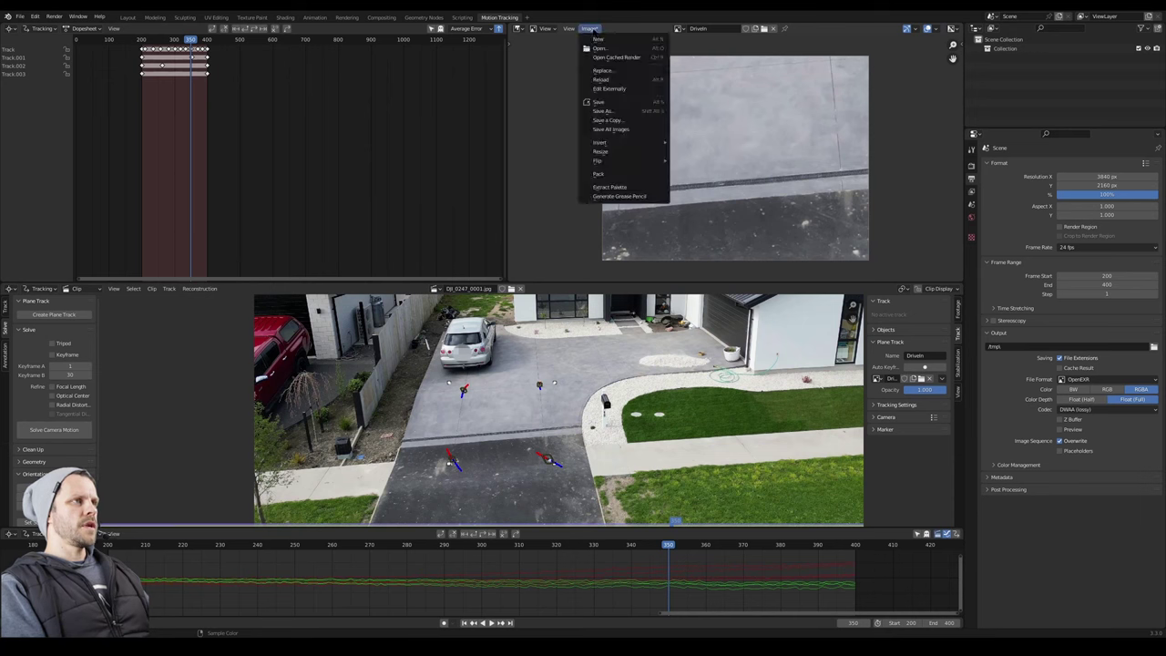
left_click(608, 89)
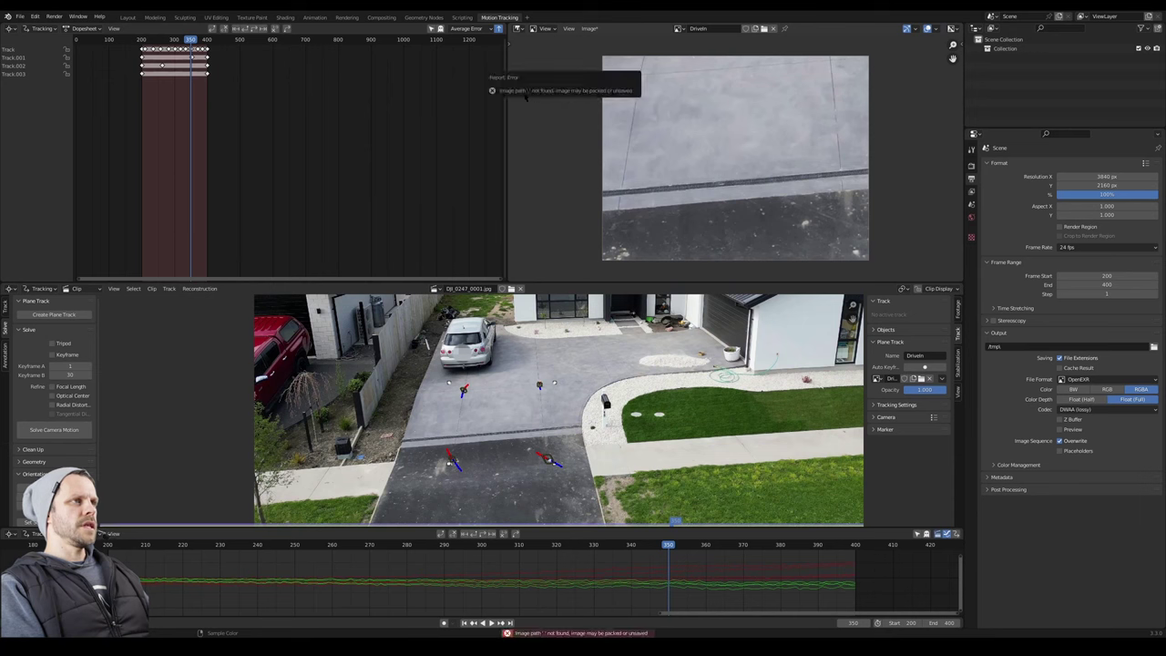
left_click(589, 28)
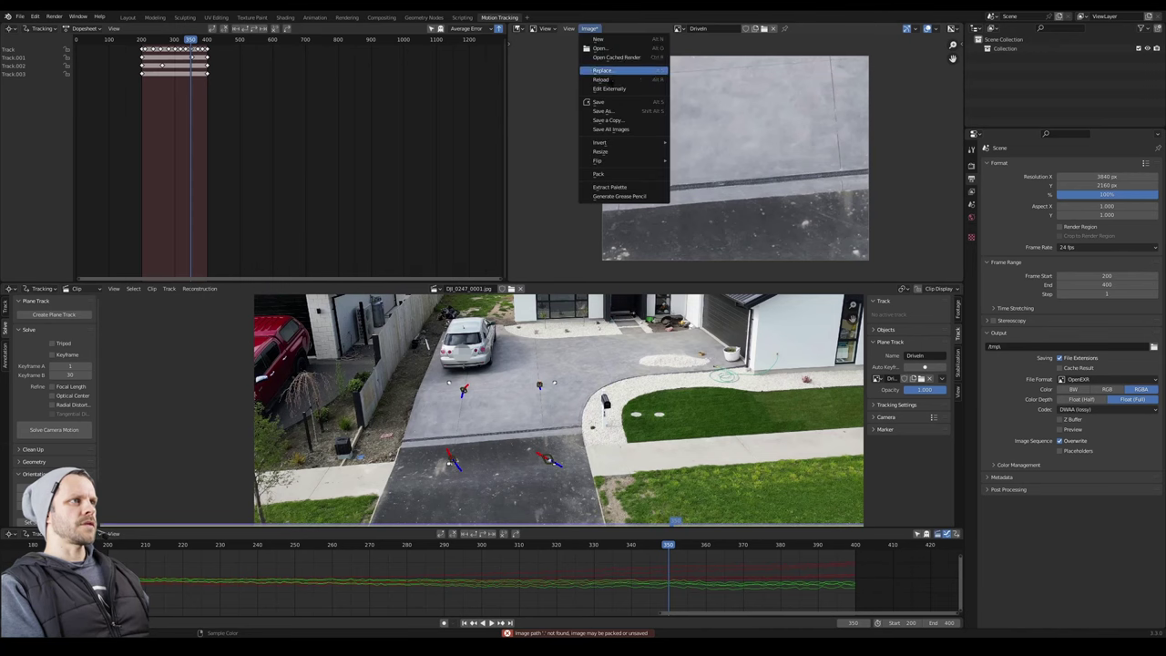
left_click(606, 111)
left_click(871, 450)
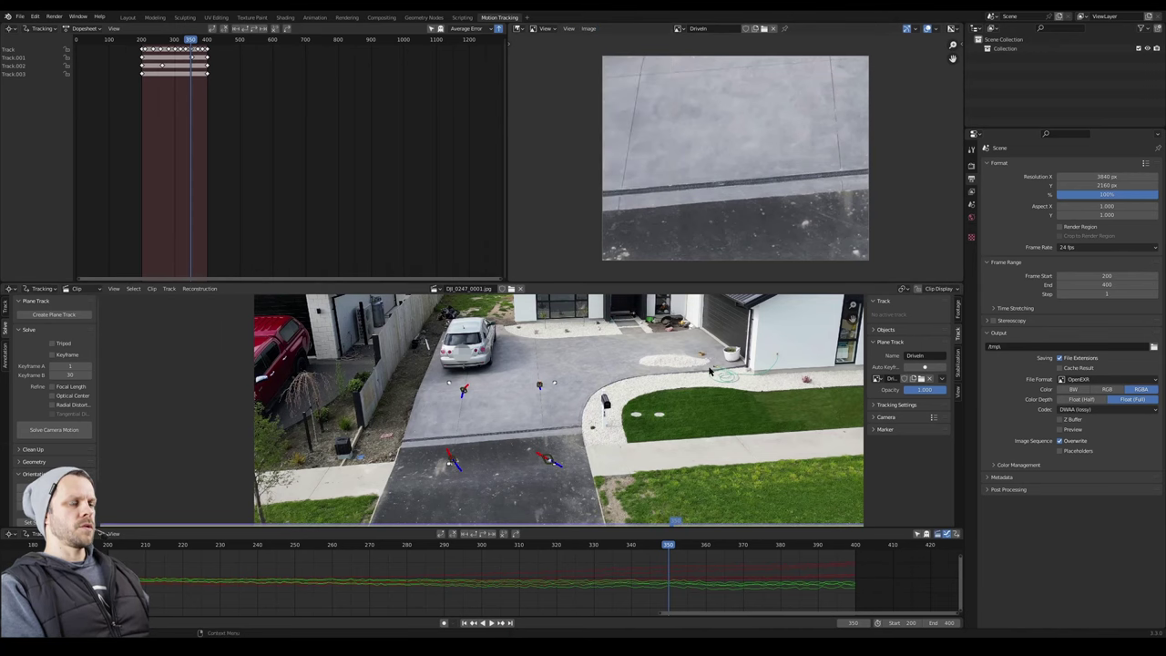
left_click(589, 28)
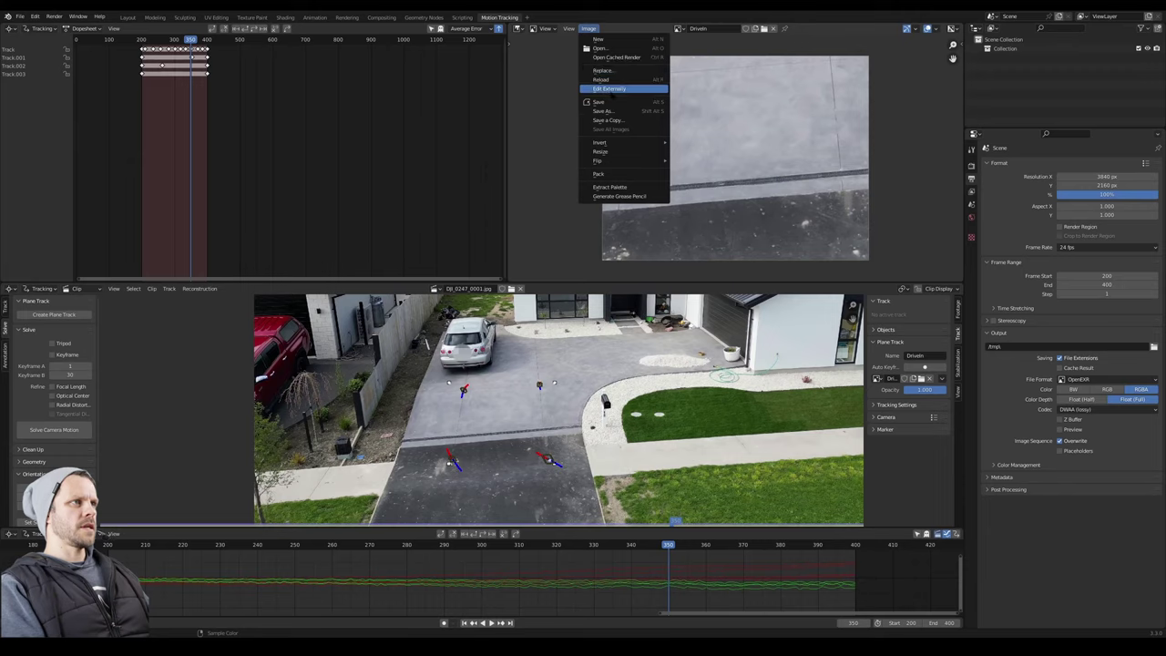
left_click(610, 88)
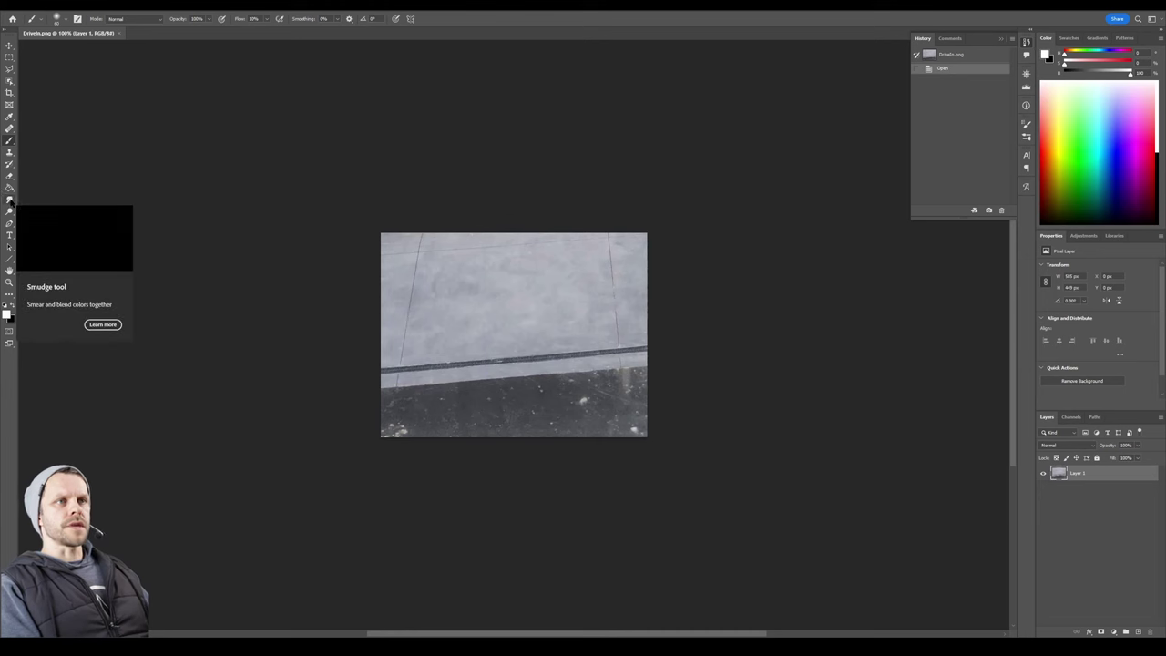
Draw a flower from the Flowers custom shapes, about 242 × 281 px, across the middle of the driveway image.
left_click(9, 258)
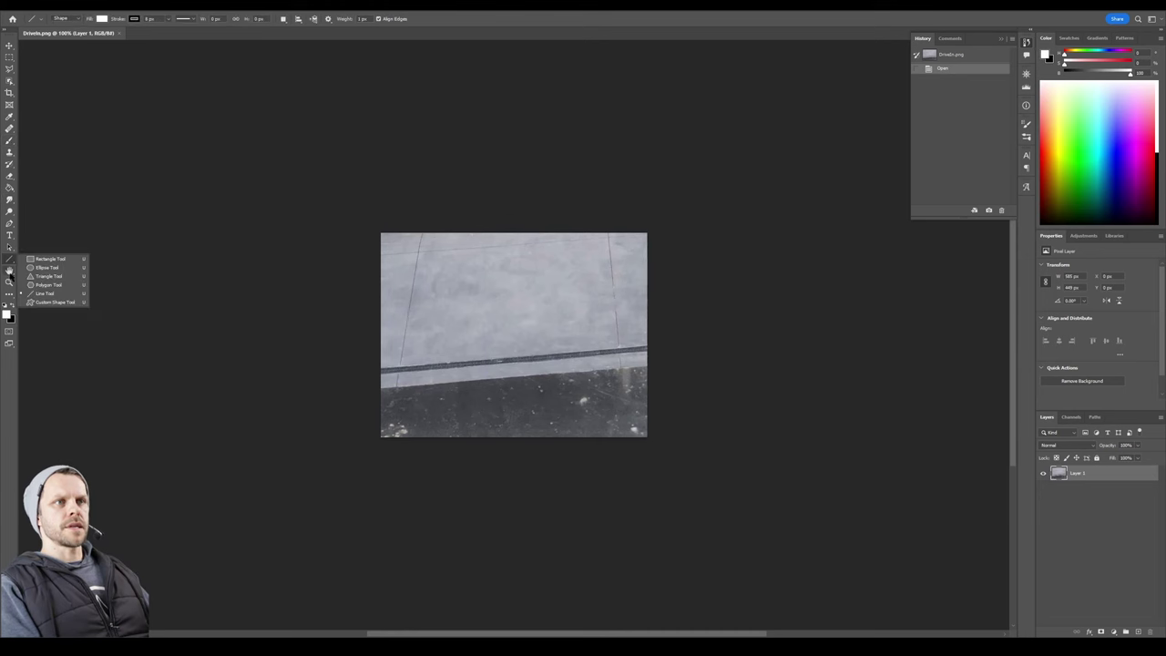
left_click(54, 301)
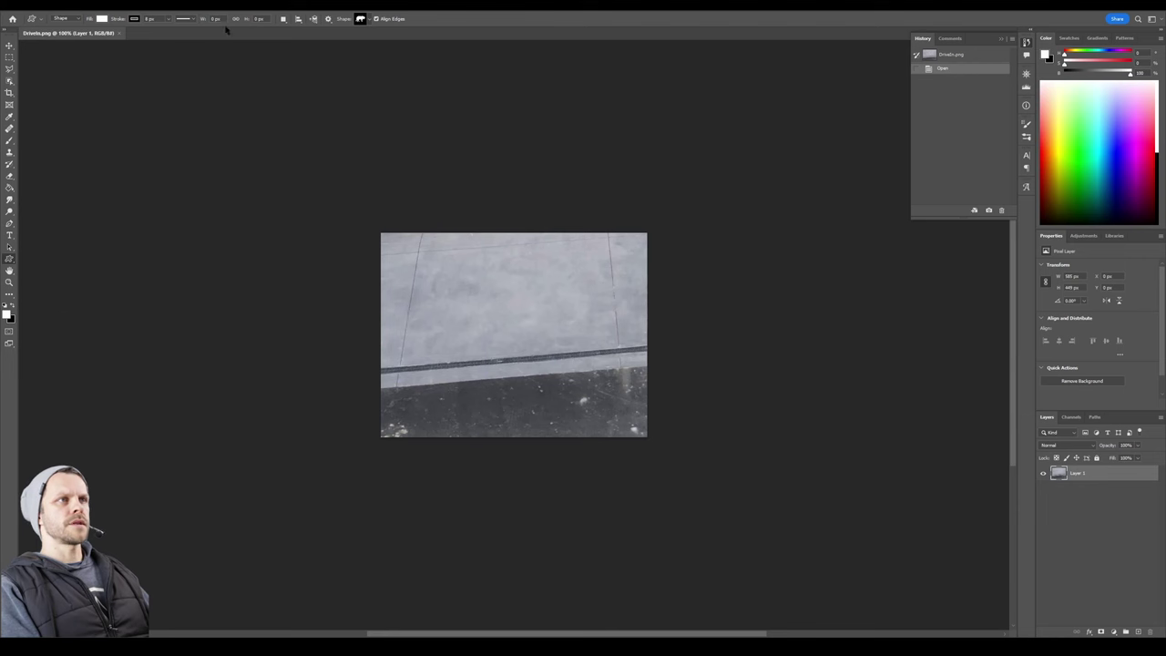
left_click(360, 19)
left_click(270, 78)
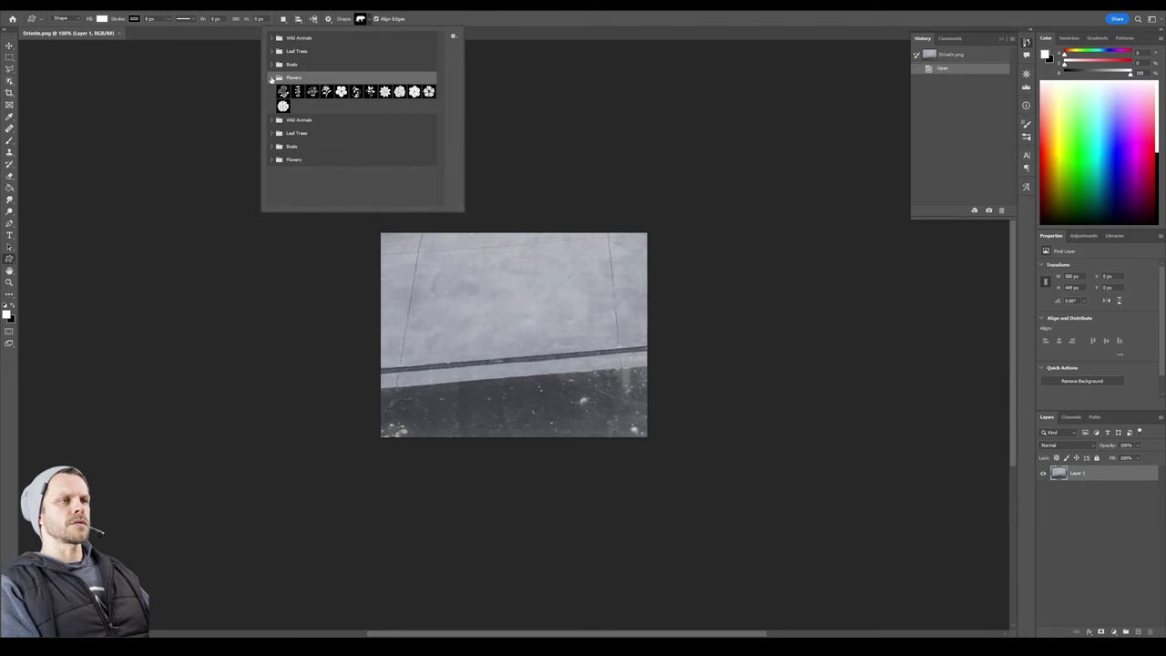
left_click(273, 38)
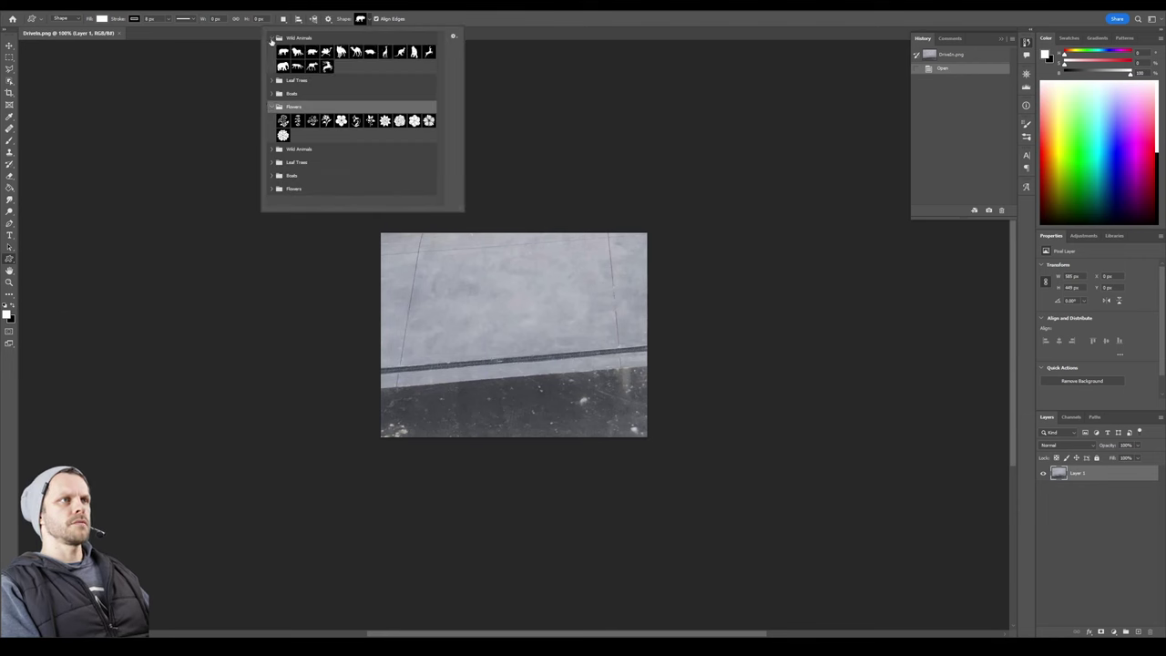
left_click(272, 38)
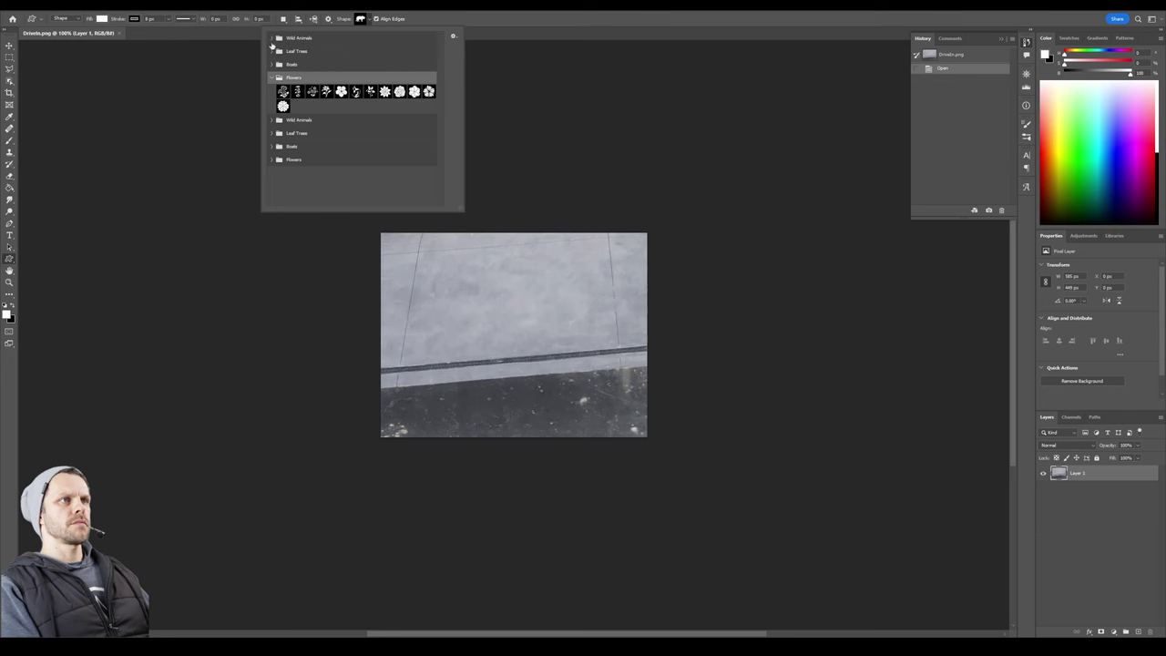
left_click(326, 92)
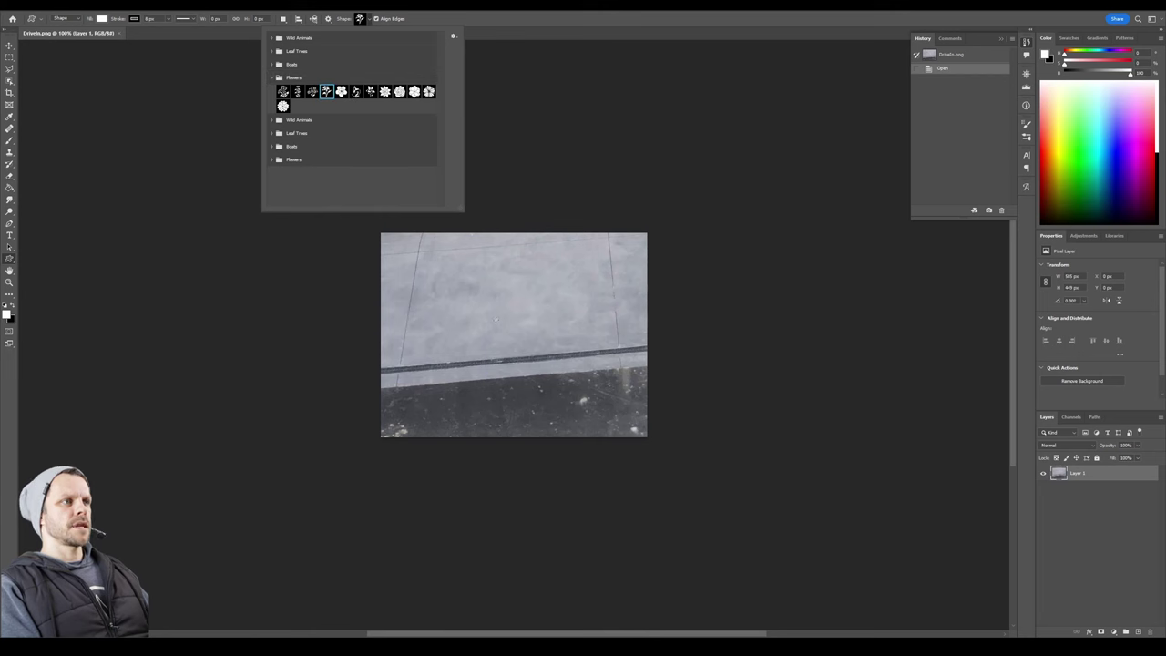
left_click_drag(485, 280, 555, 378)
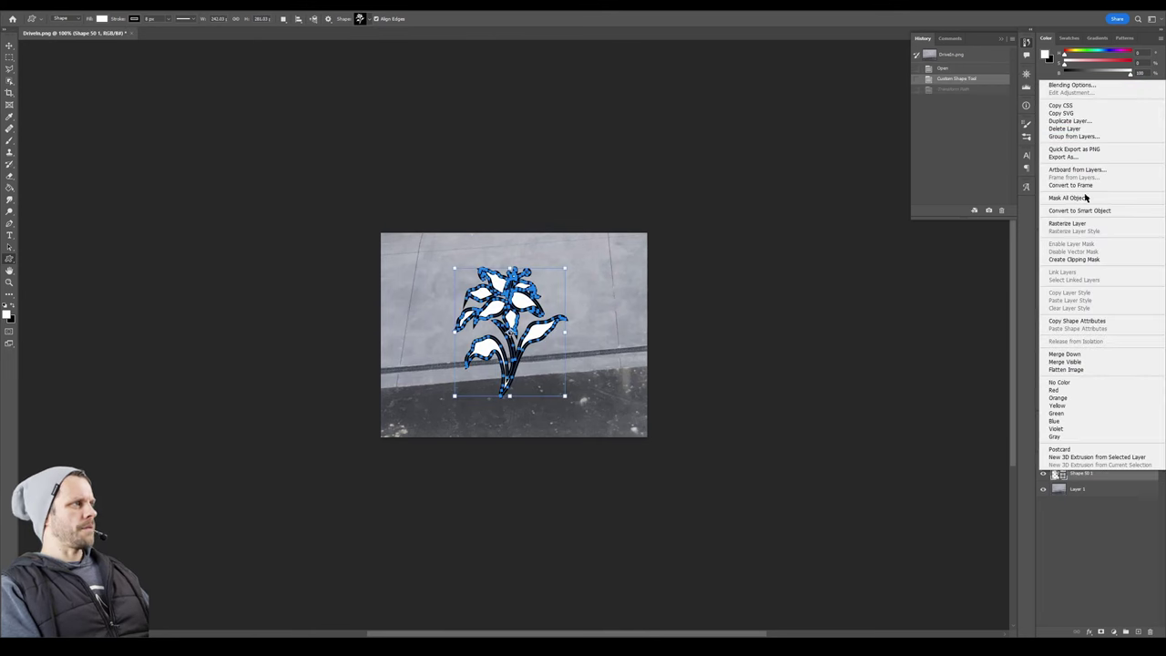
Rasterize the flower shape layer and distort it to follow the slanted perspective of the driveway.
left_click(1075, 223)
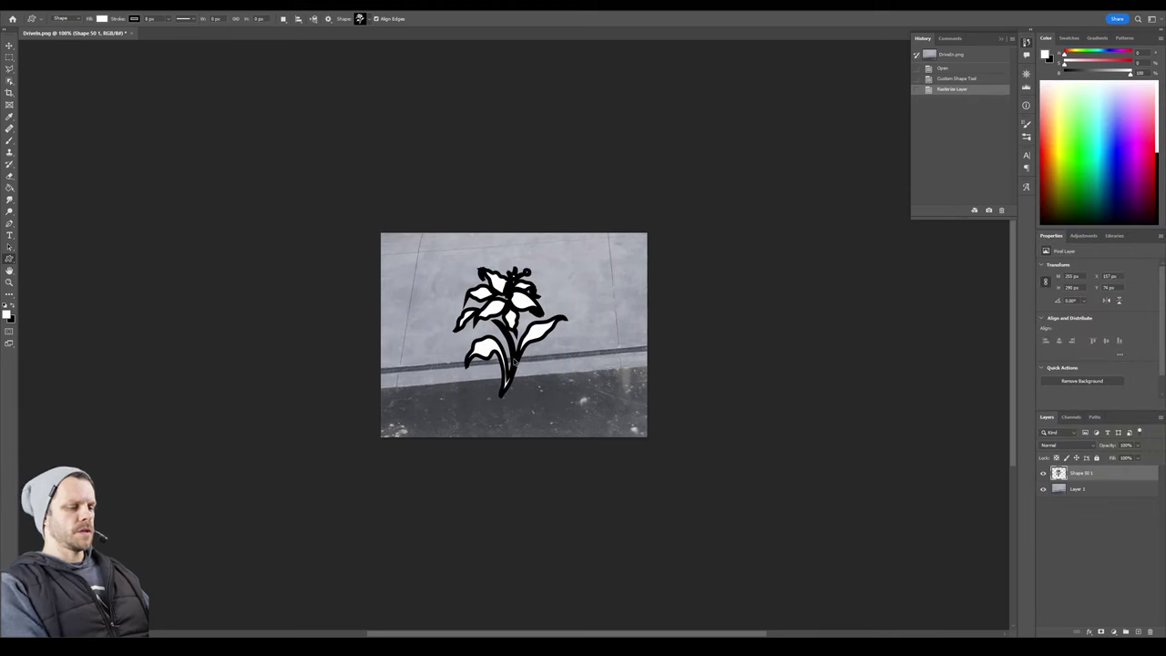
key("ctrl+t")
right_click(513, 389)
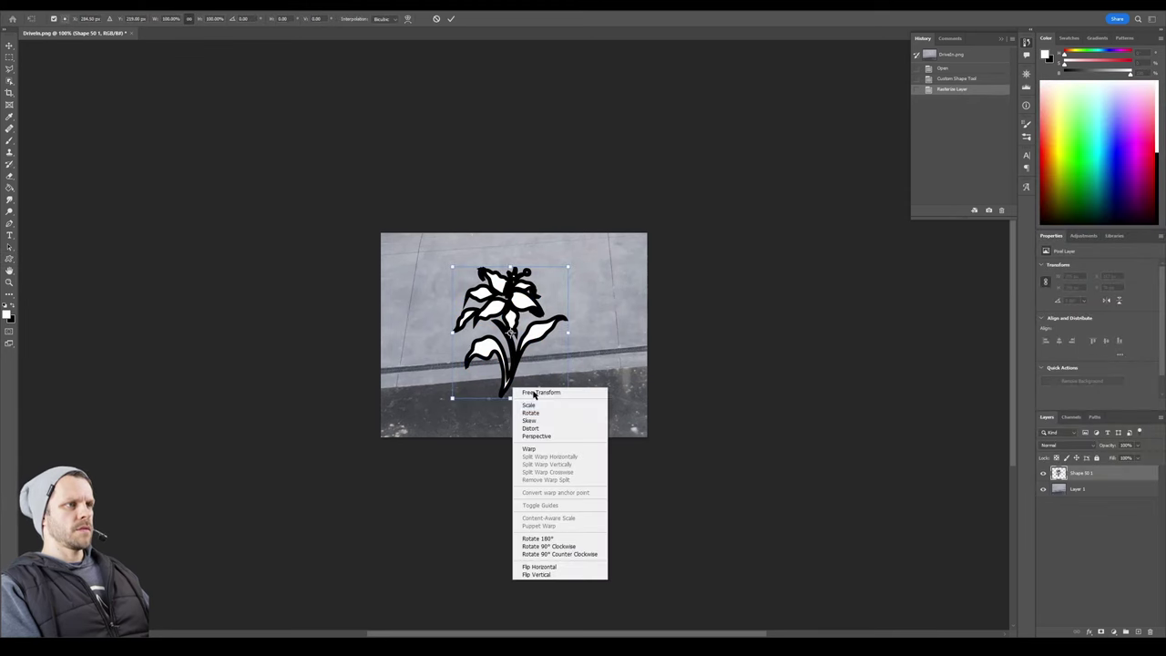
left_click(546, 438)
left_click_drag(568, 398, 577, 378)
left_click_drag(568, 263, 575, 325)
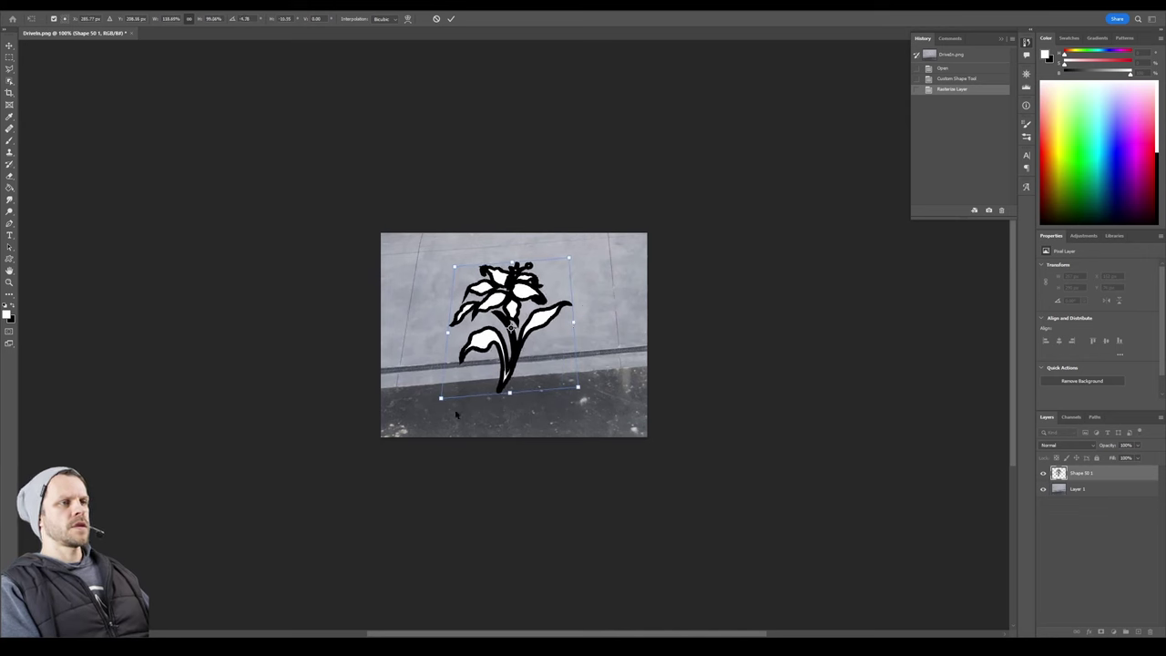
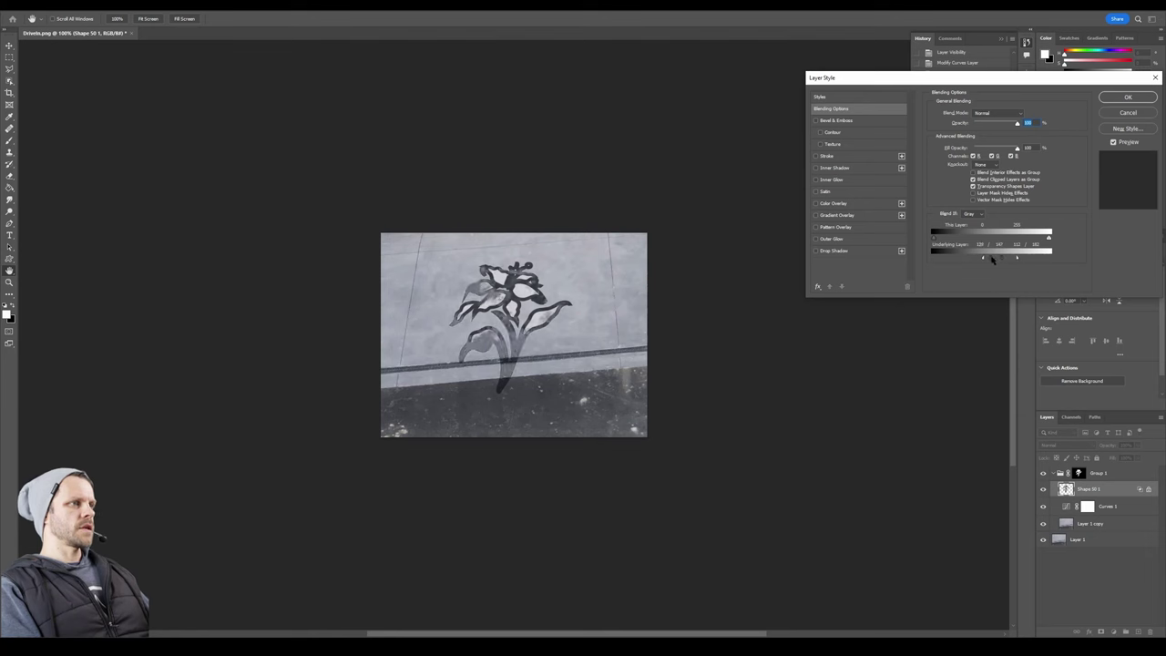
Apply the flower layer's blending options and reshape the Curves 1 adjustment into a contrast-increasing S-curve.
left_click(1128, 97)
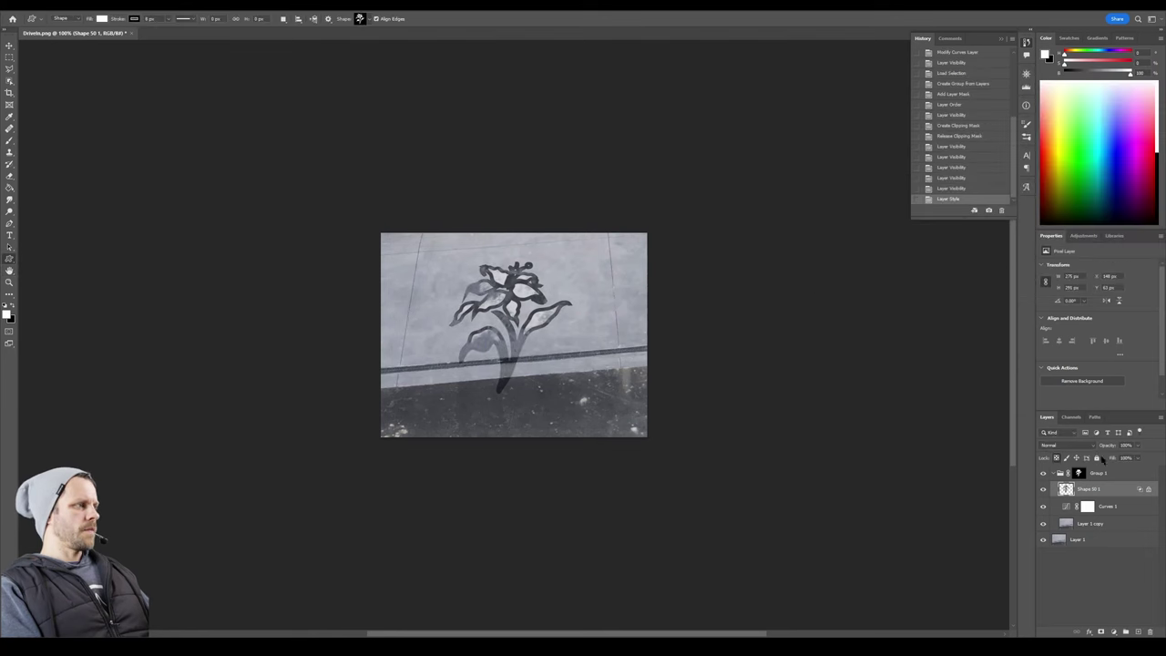
left_click(1087, 506)
left_click_drag(1086, 367, 1091, 364)
left_click_drag(1131, 317, 1128, 311)
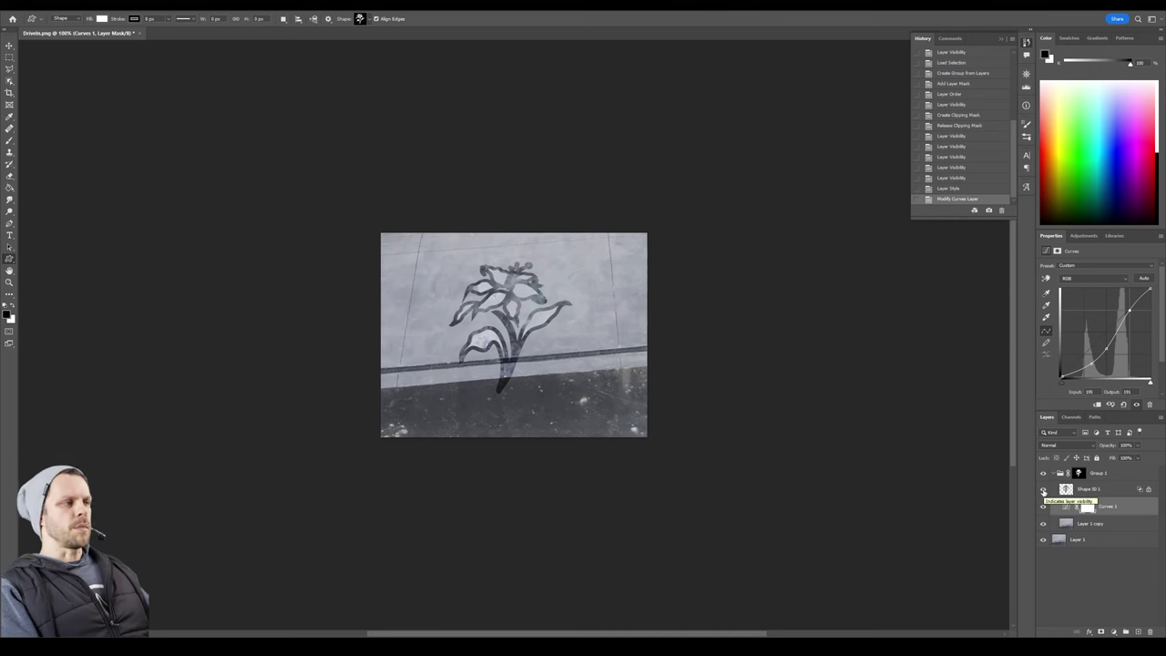
Toggle the flower shape layer's visibility to check the blend, and merge Group 1.
left_click(1044, 490)
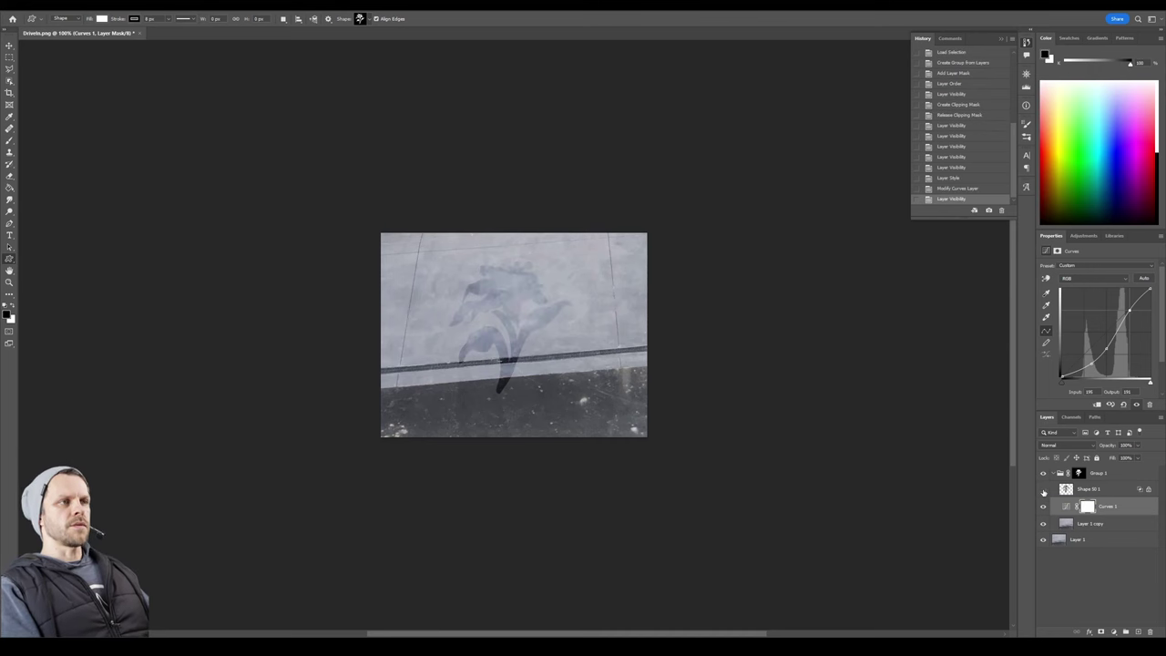
left_click(1043, 490)
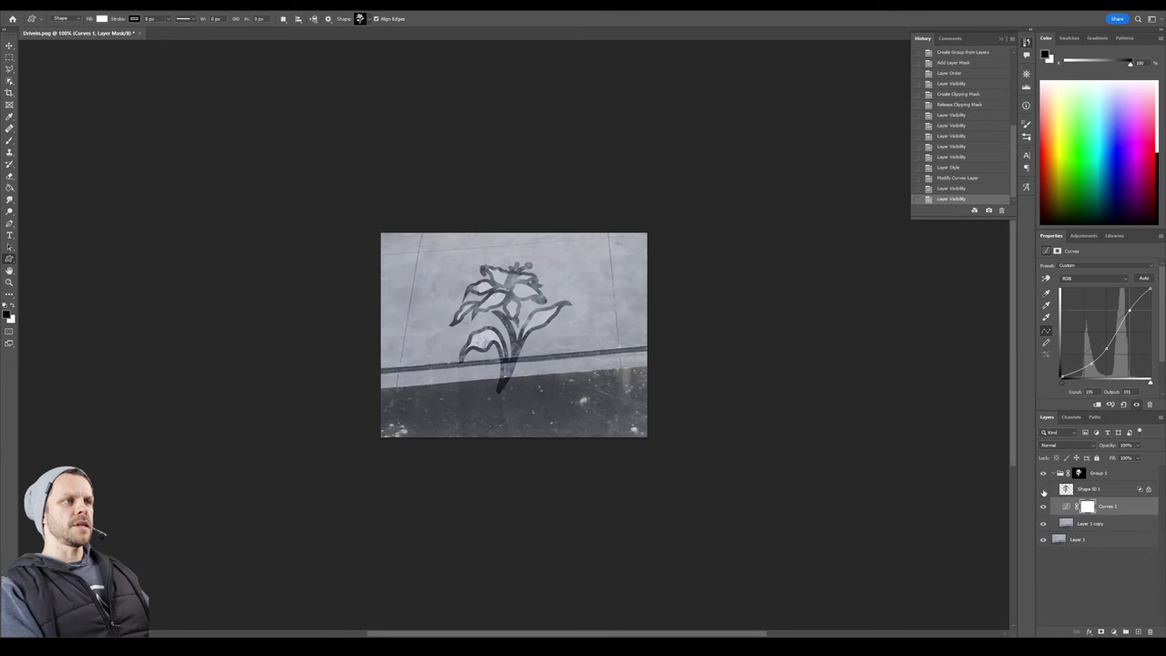
left_click(1044, 491)
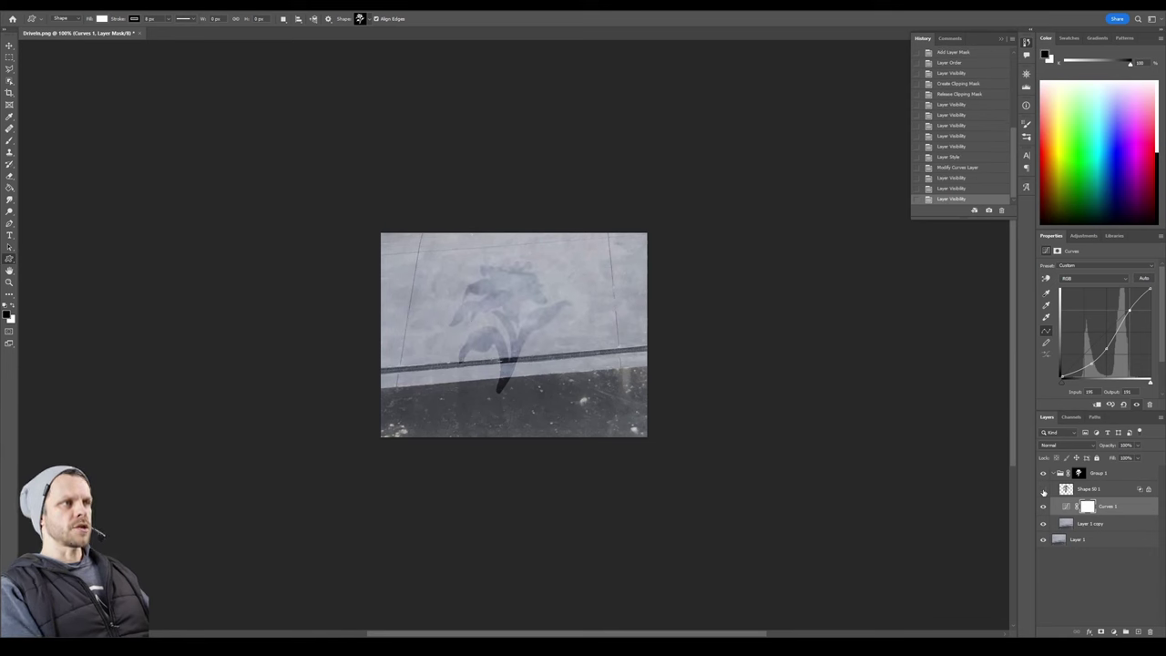
left_click(1044, 491)
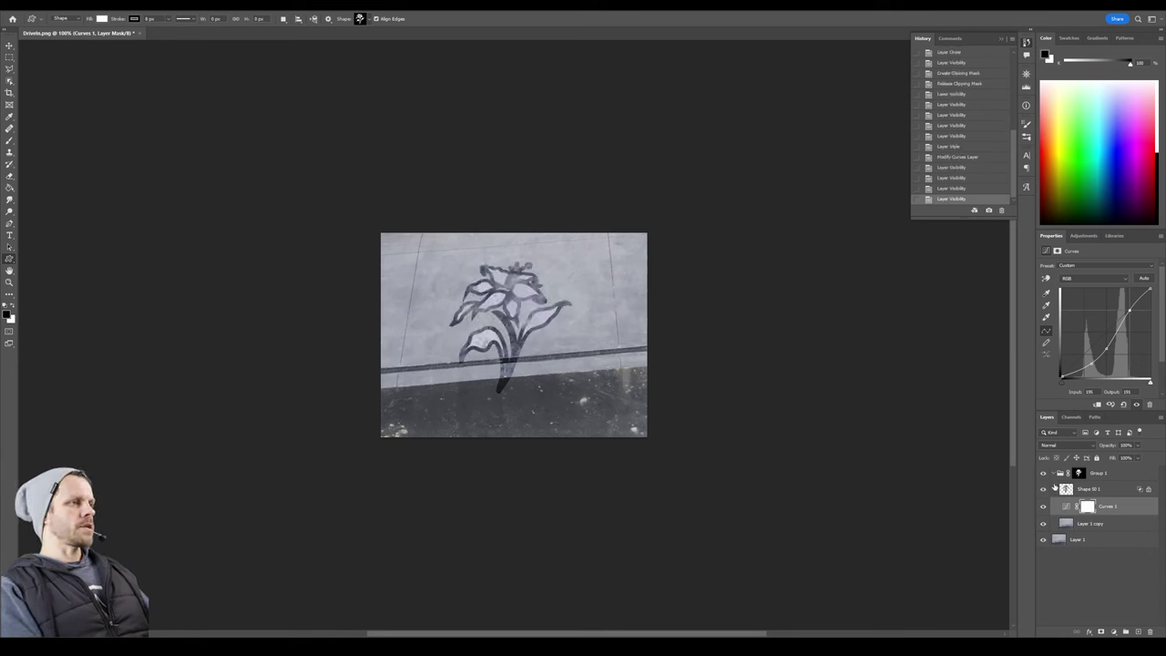
left_click(1114, 480)
key("ctrl+e")
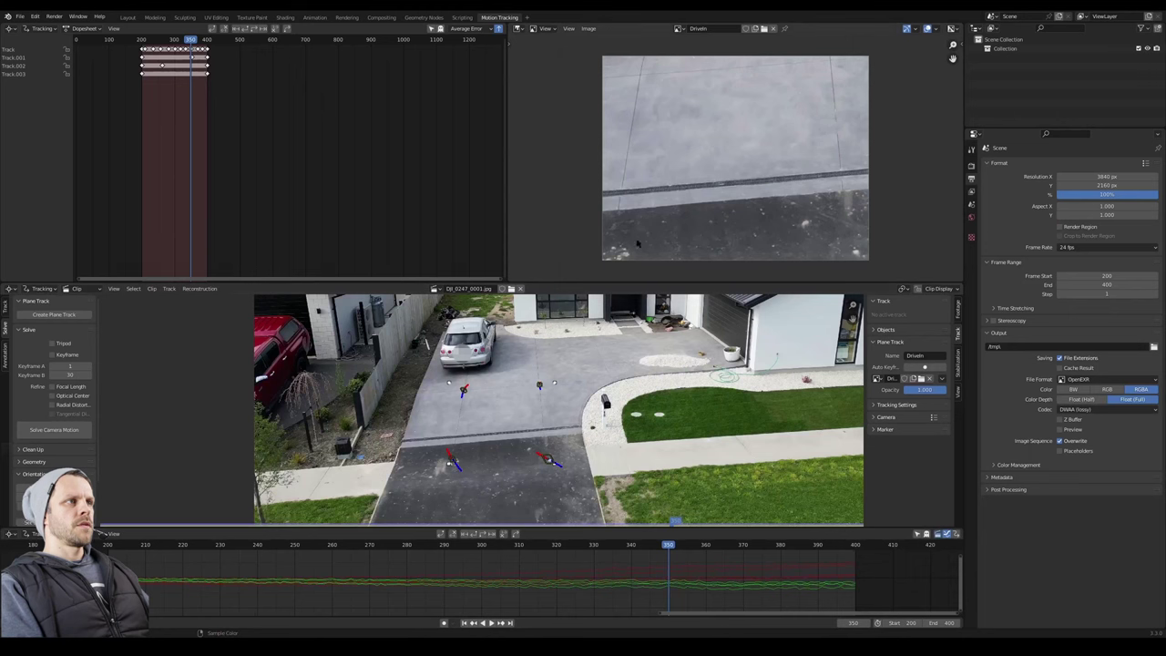
In Blender, open the edited DriveIn.png in the Image Editor and scrub the footage from frame 350 back to 275 to check the flower.
left_click(589, 28)
left_click(606, 48)
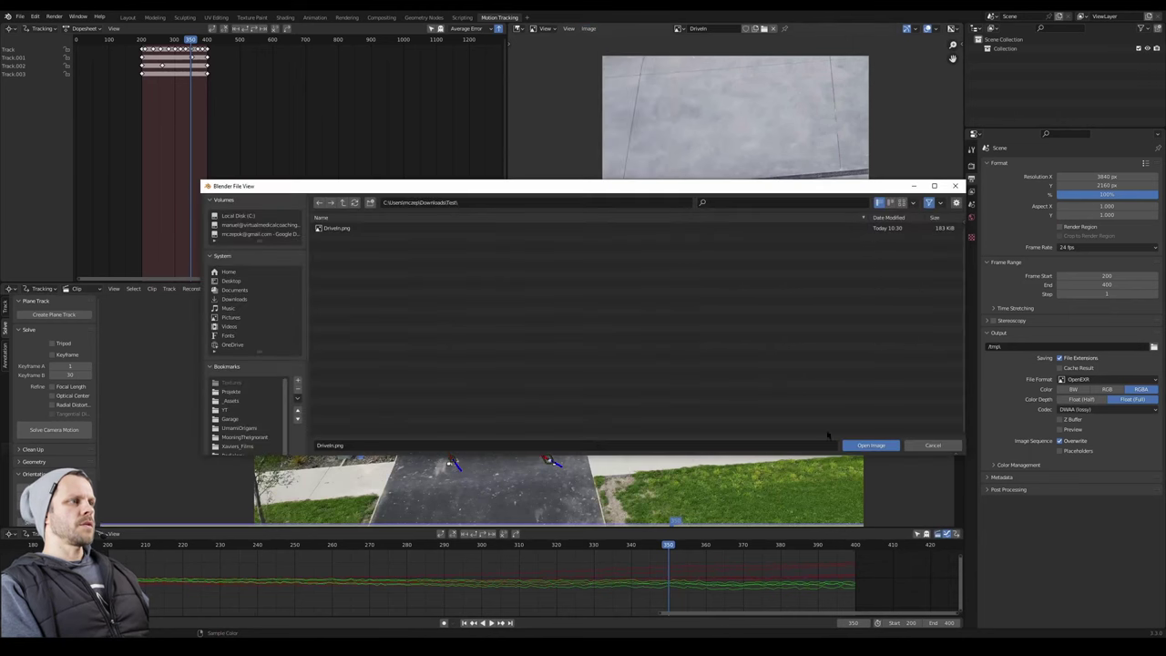
left_click(866, 447)
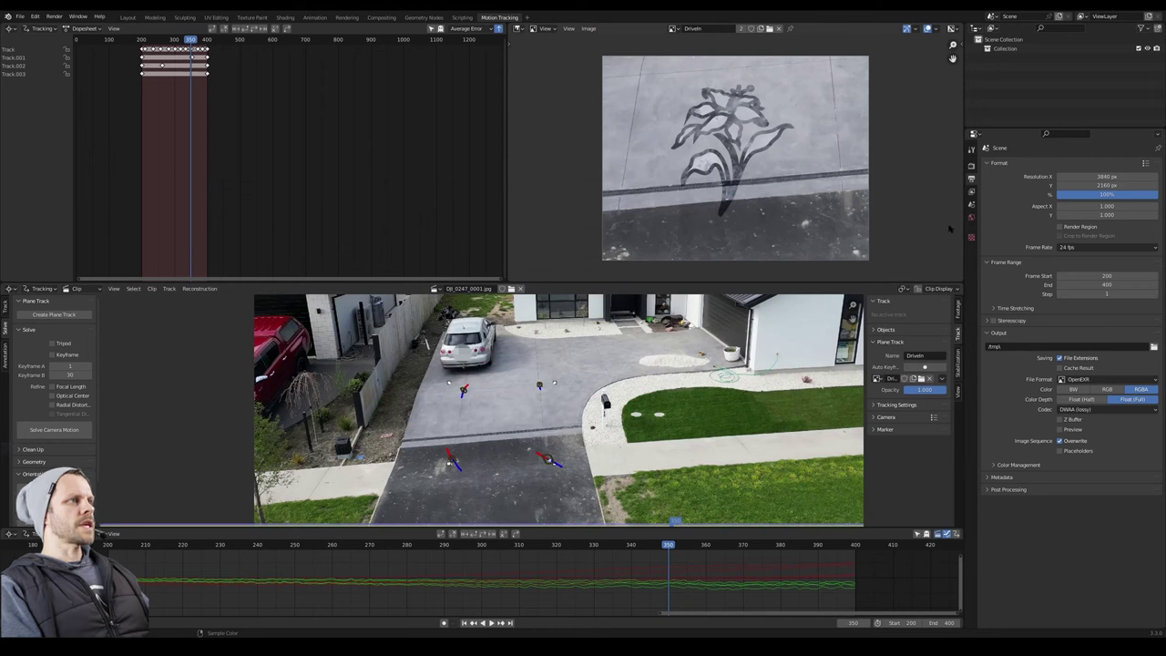
left_click_drag(669, 548, 382, 539)
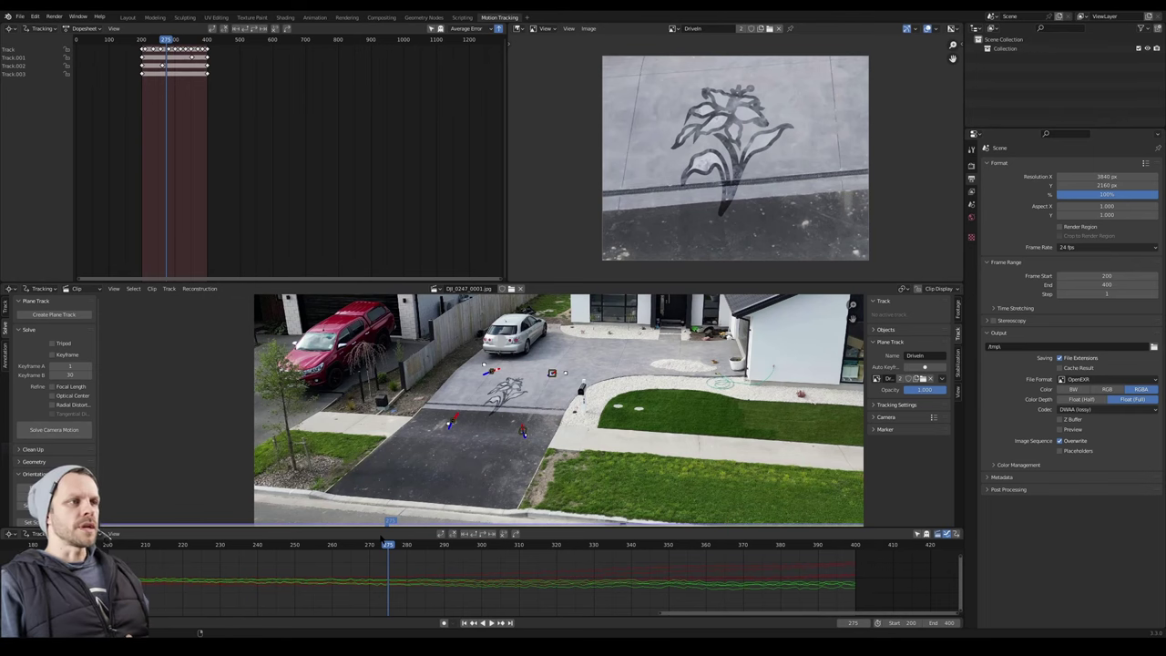
left_click_drag(383, 539, 527, 542)
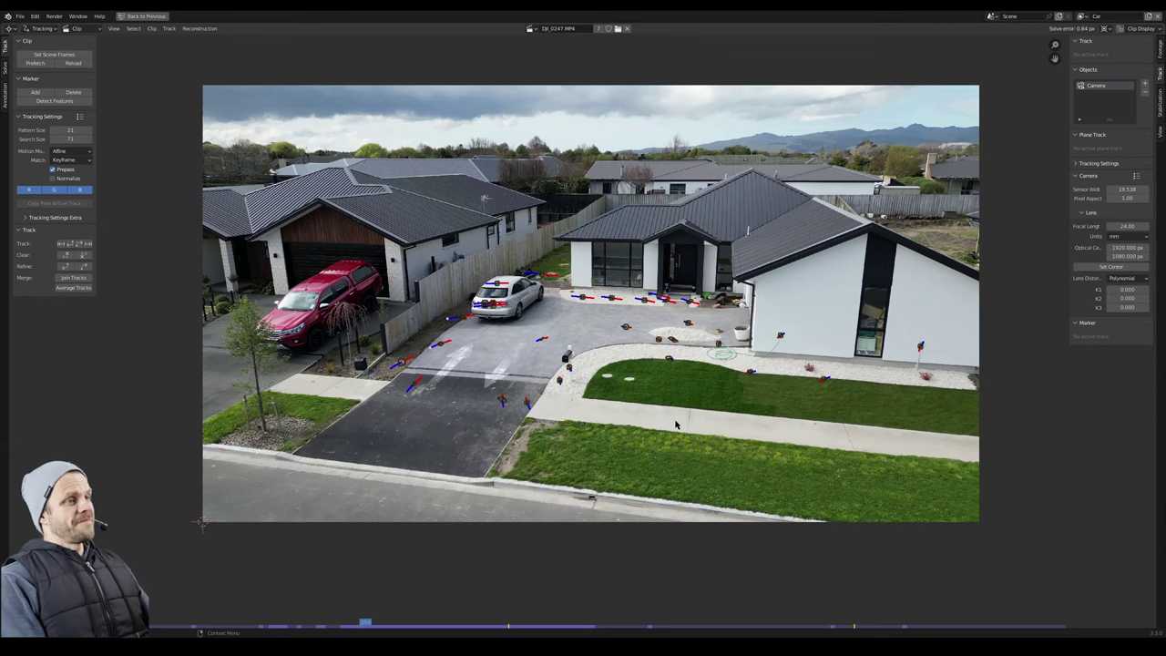
key("q")
left_click(667, 369)
mouse_move(712, 367)
left_mouse_down()
mouse_move(470, 418)
mouse_move(387, 368)
mouse_move(392, 356)
mouse_move(606, 264)
mouse_move(771, 285)
mouse_move(776, 335)
mouse_move(710, 369)
left_mouse_up()
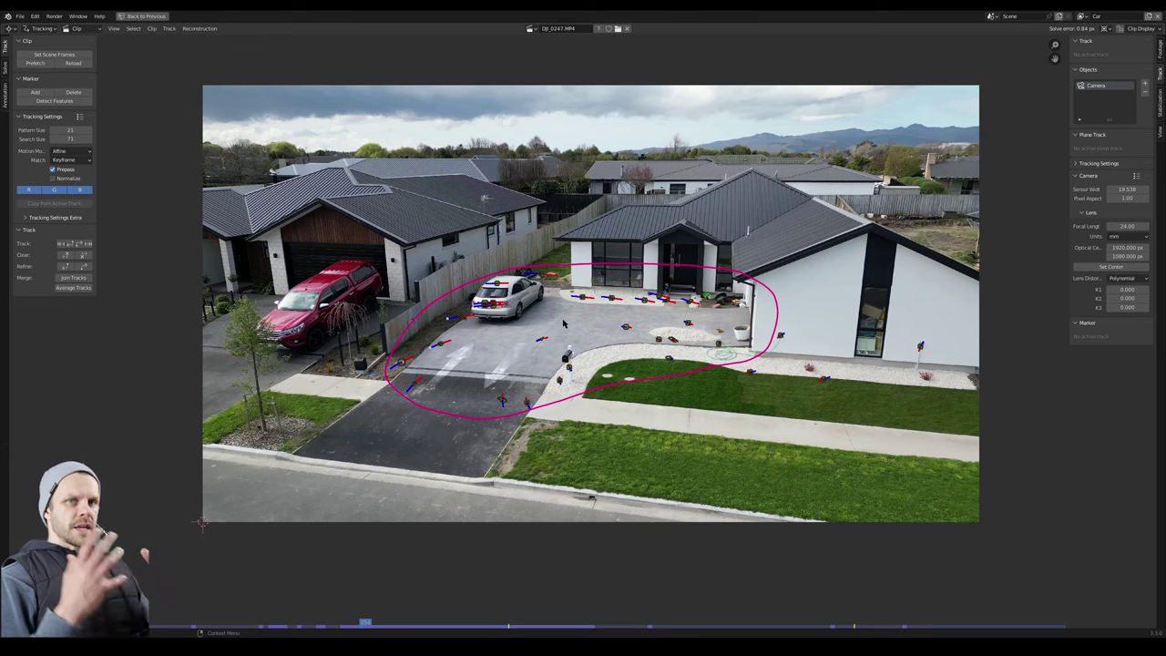
key("ctrl+z")
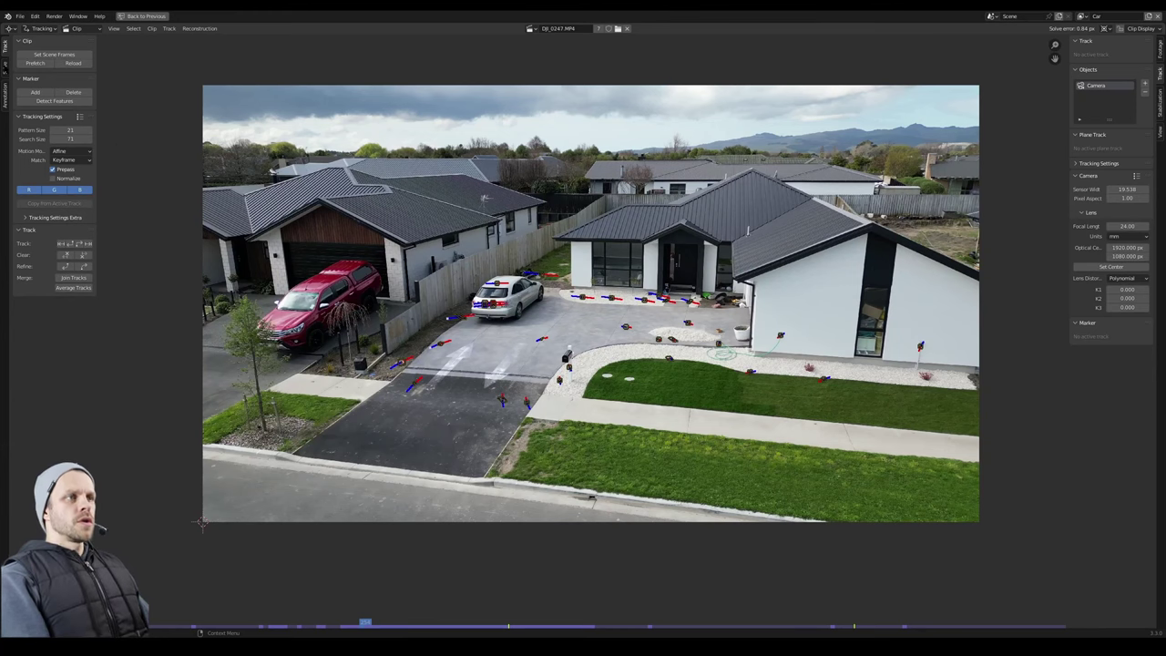
Solve the camera motion with keyframes 285 and 357 and Focal Length refinement, and scrub the clip to check the tracks.
left_click(5, 70)
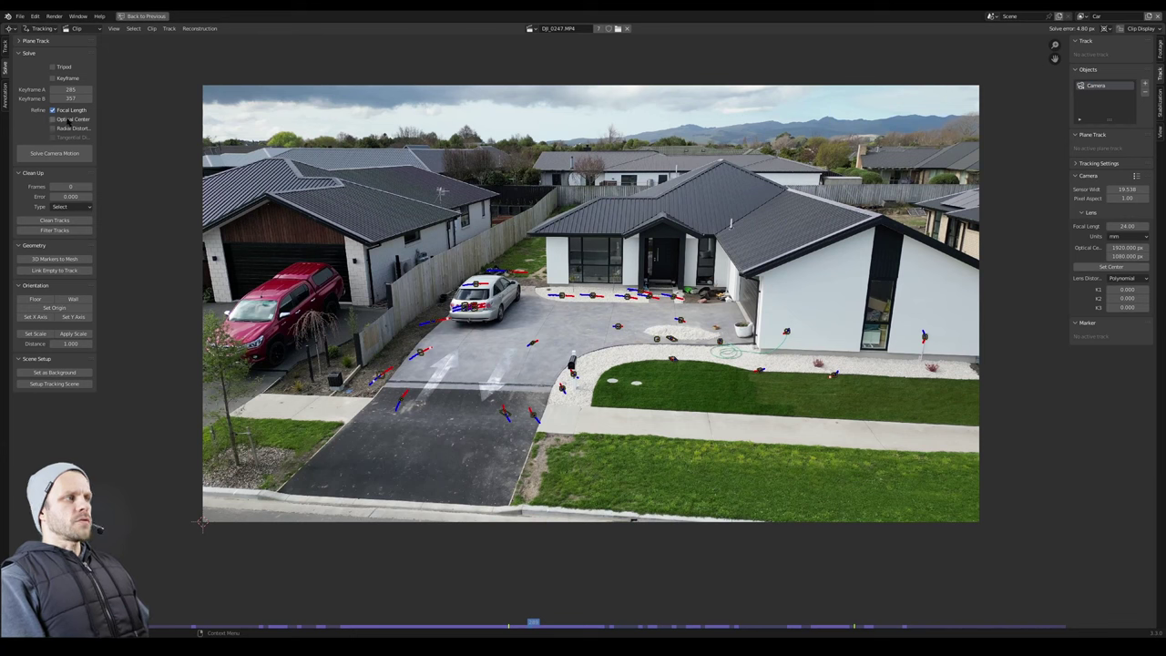
left_click(57, 154)
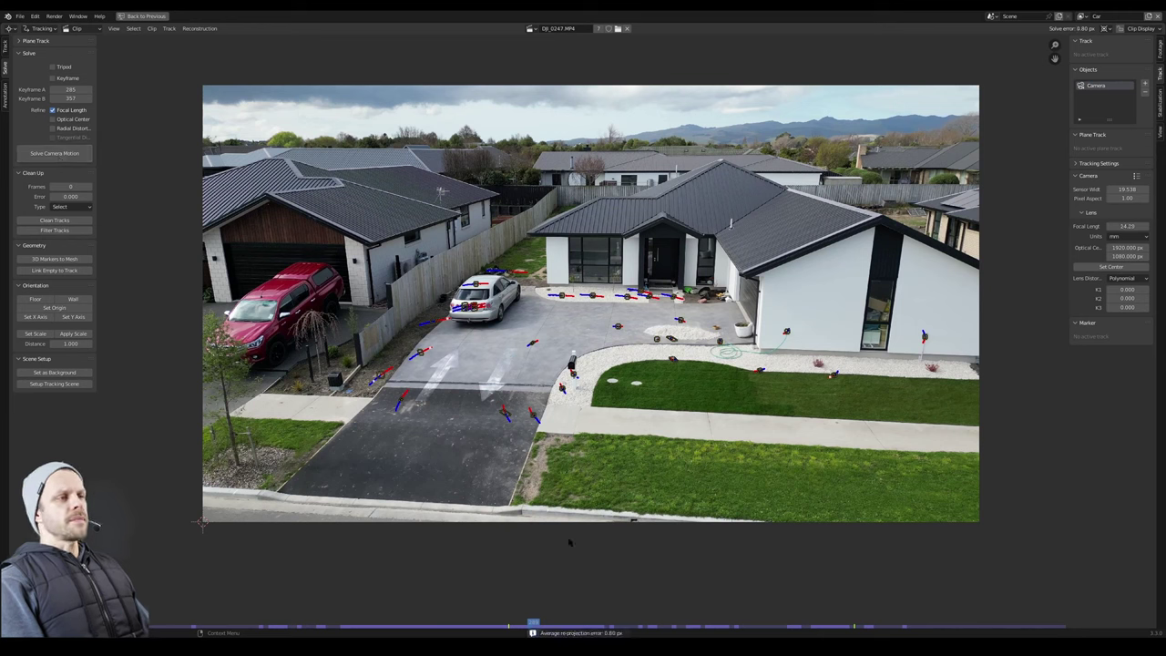
left_click_drag(532, 625, 559, 623)
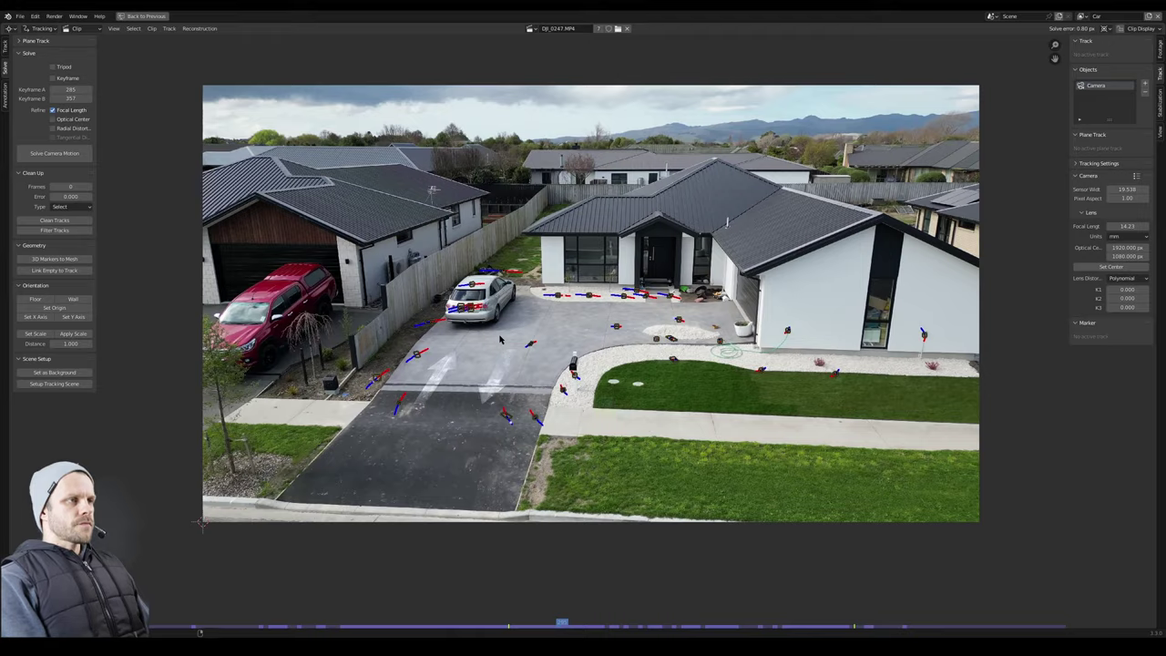
Restore the full Motion Tracking layout and set up the tracking scene from the solved camera.
key("ctrl+space")
scroll(54, 364, "down", 4)
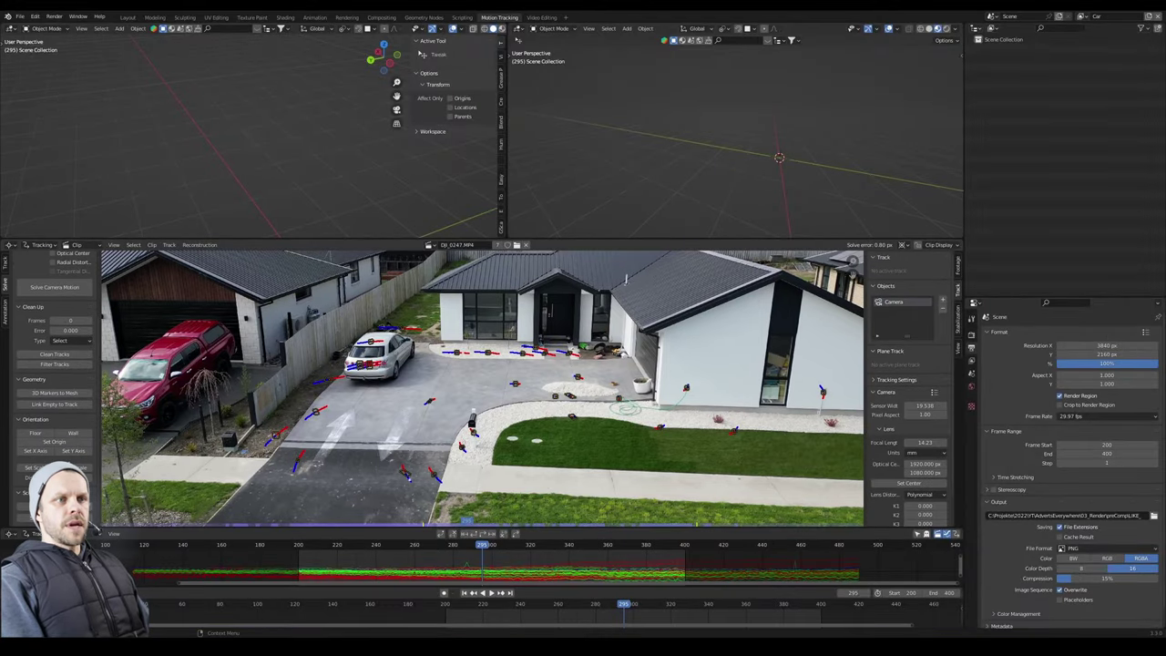
left_click(54, 518)
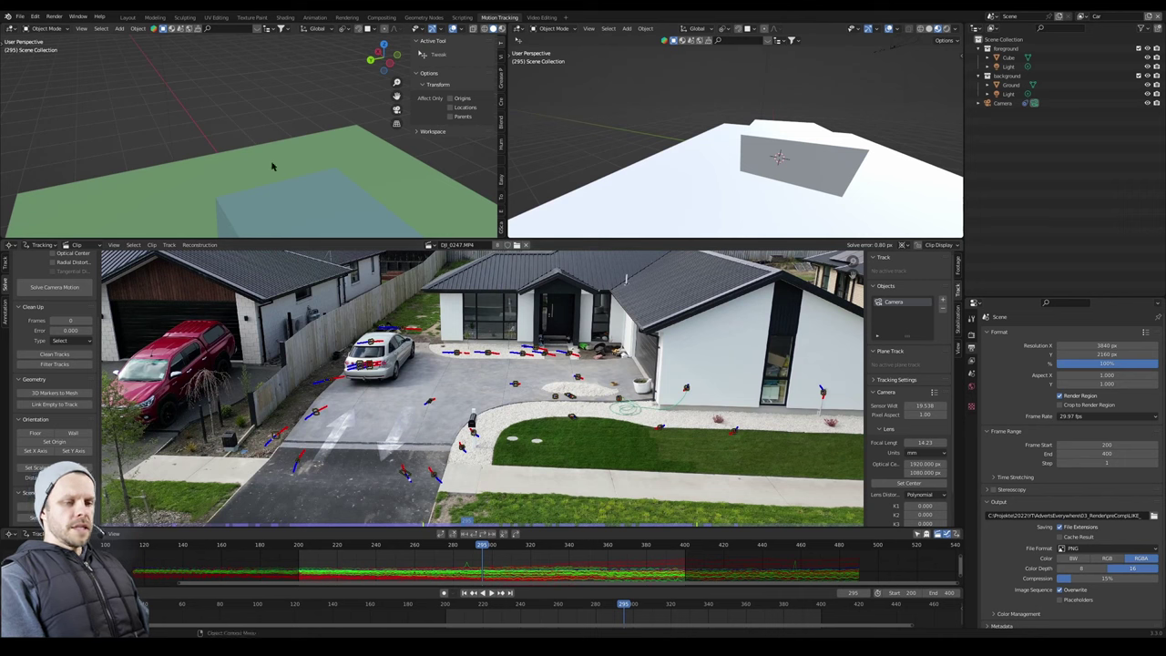
Look through the tracked camera in wireframe shading in the first 3D viewport, hide its sidebar and frame the view.
key("KP_0")
key("z")
left_click(206, 175)
scroll(346, 185, "down", 2)
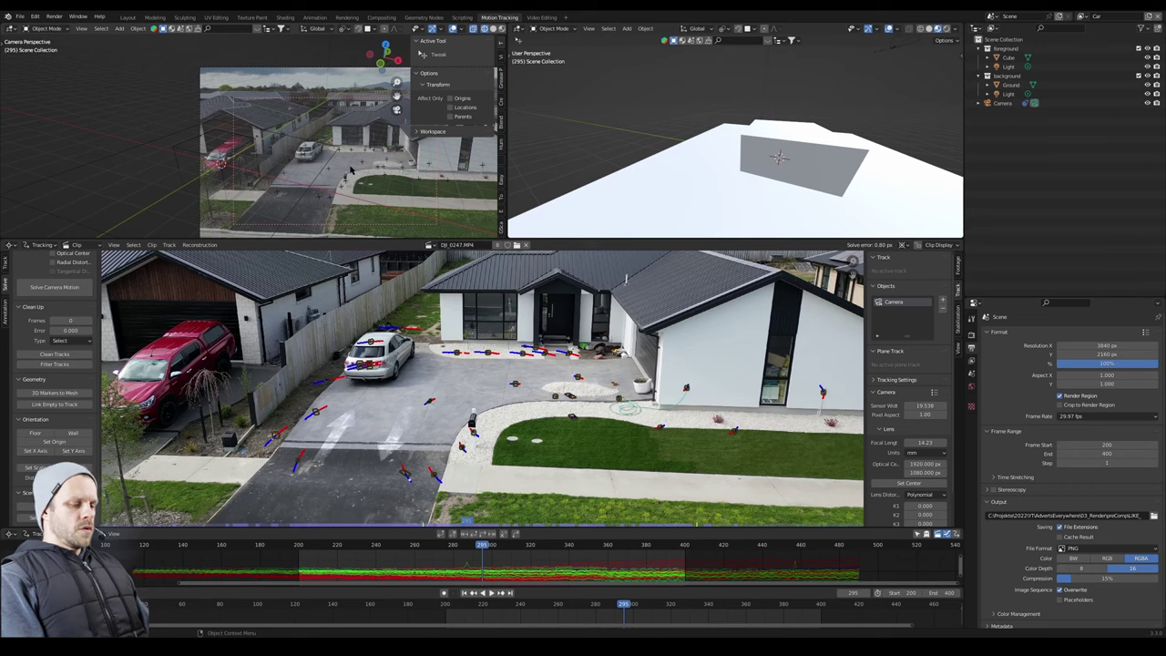
key("n")
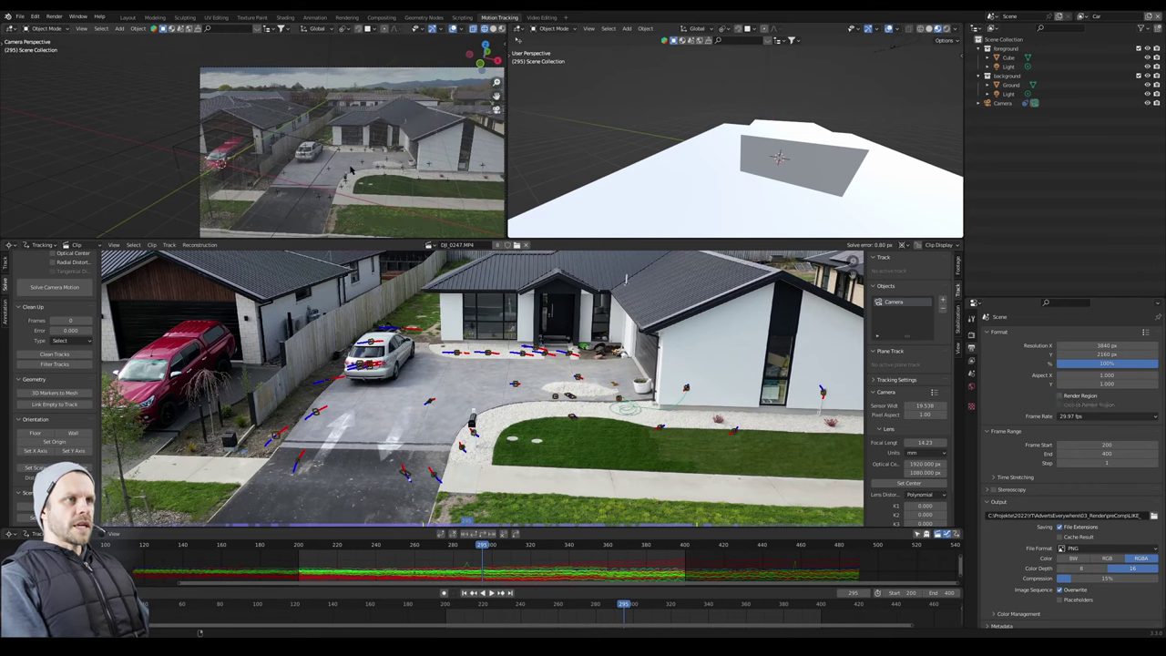
key("Home")
Set the second 3D viewport to wireframe, select the cube to see its placement, and select the tracked camera.
middle_click_drag(776, 161, 747, 167)
key("z")
middle_click_drag(732, 169, 749, 177)
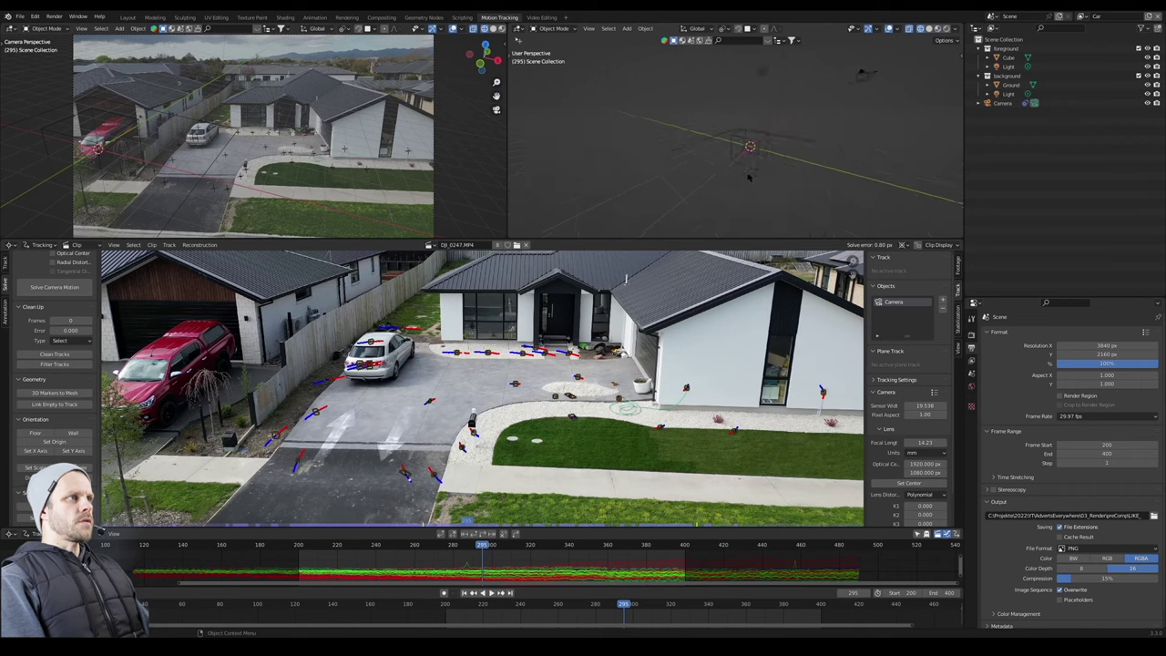
left_click(870, 75)
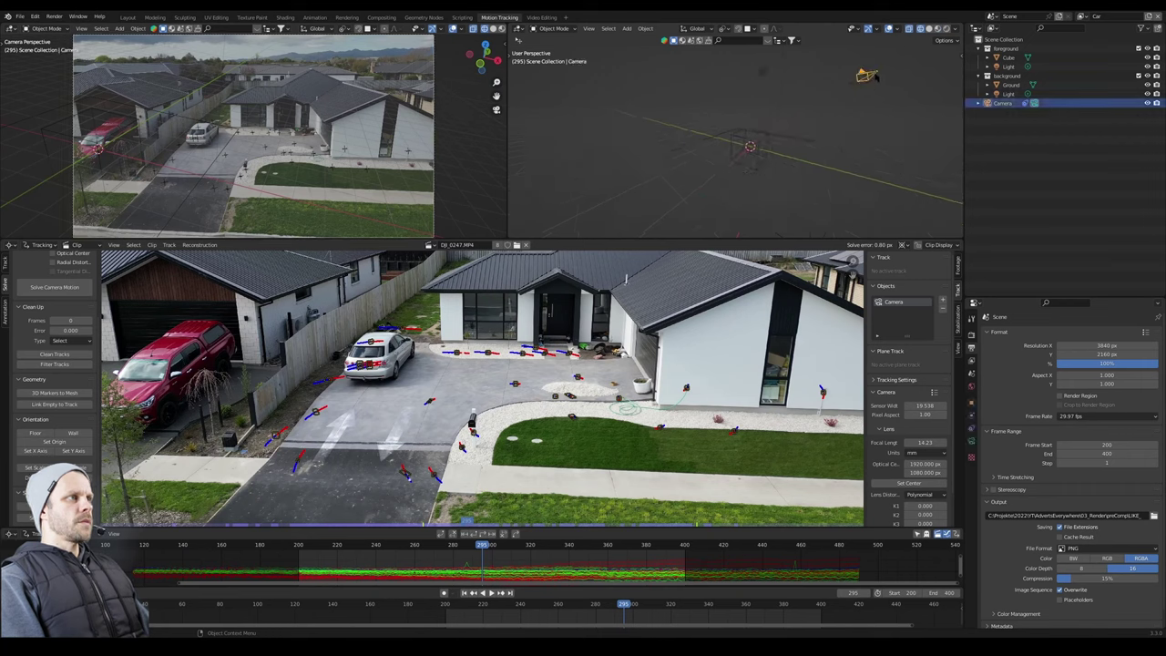
left_click(769, 149)
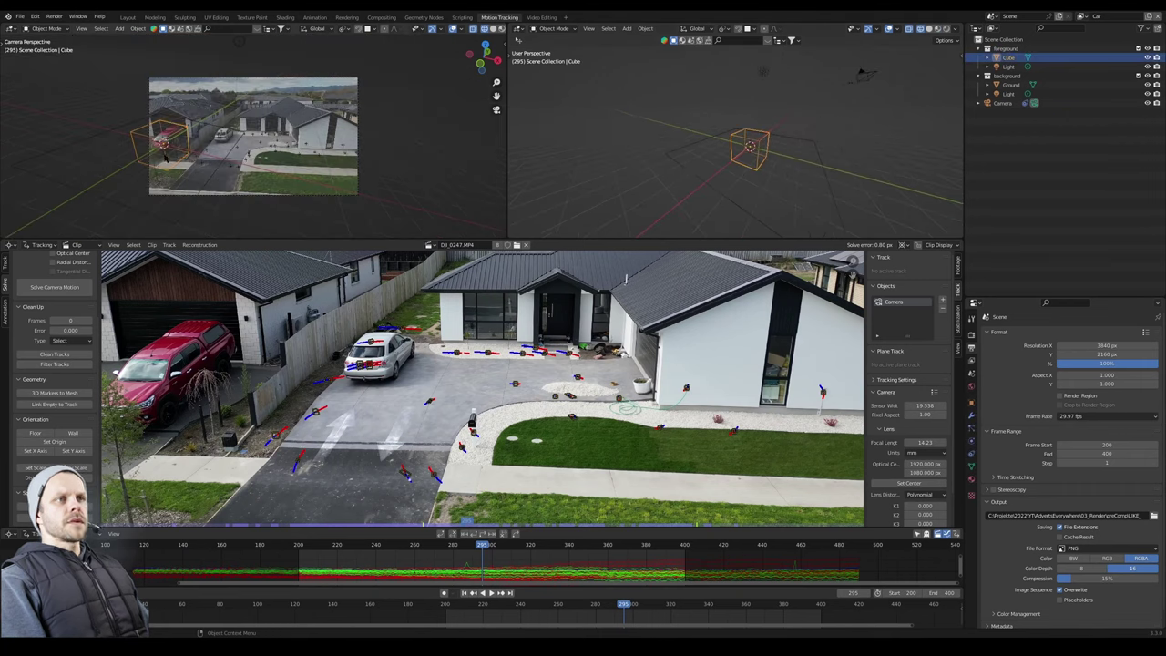
left_click(865, 75)
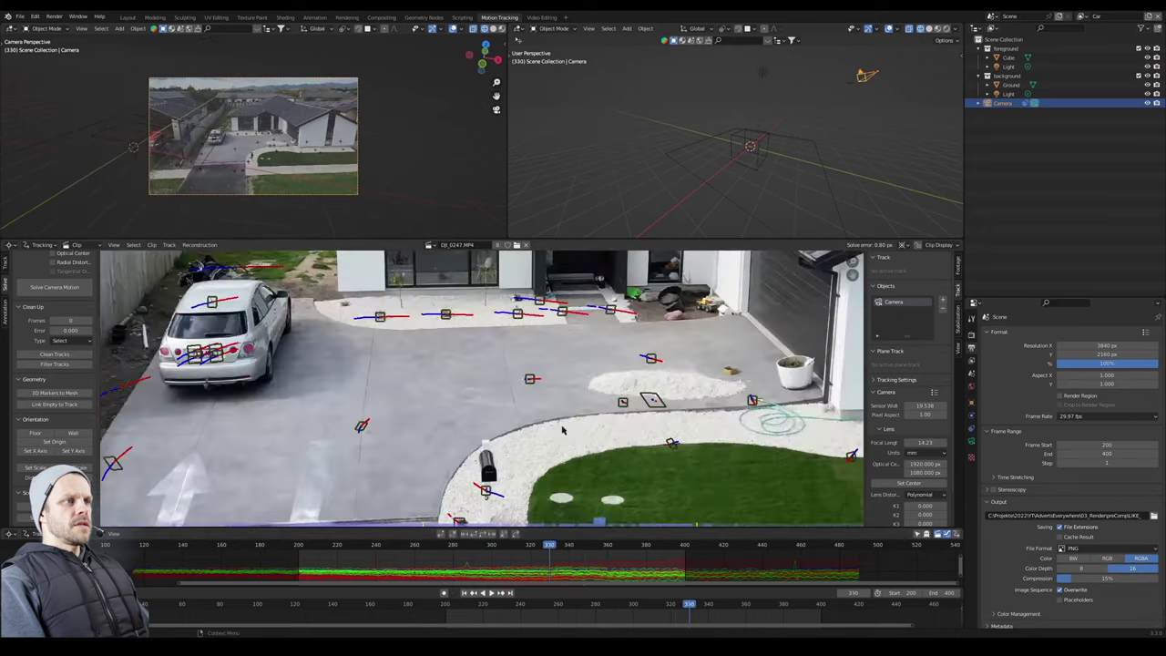
Set the scene origin at the track beside the driveway's gravel patch, and display the cube's and camera's transforms in the second 3D viewport.
left_click(625, 404)
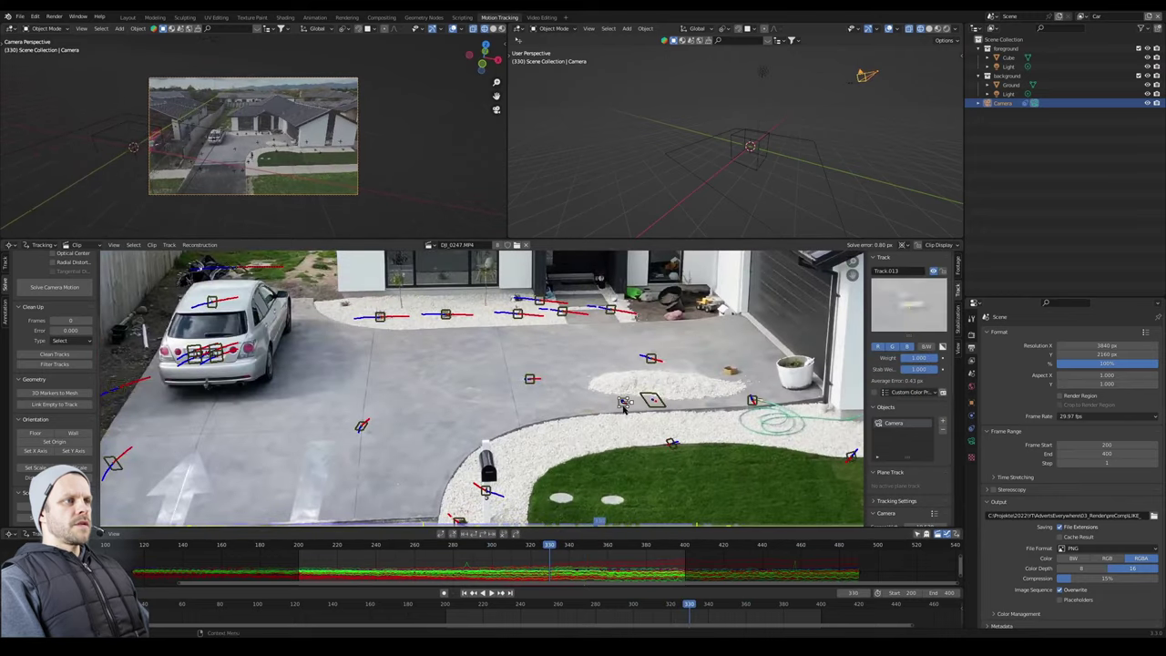
left_click(57, 440)
middle_click_drag(760, 155, 797, 185)
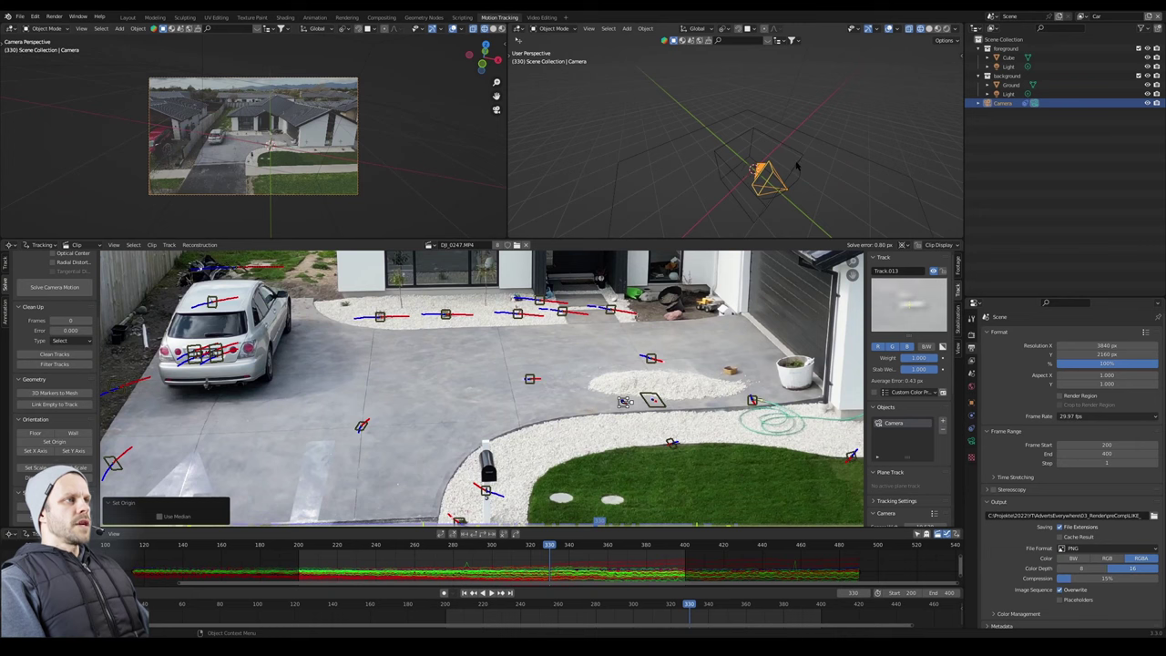
left_click(798, 166)
key("n")
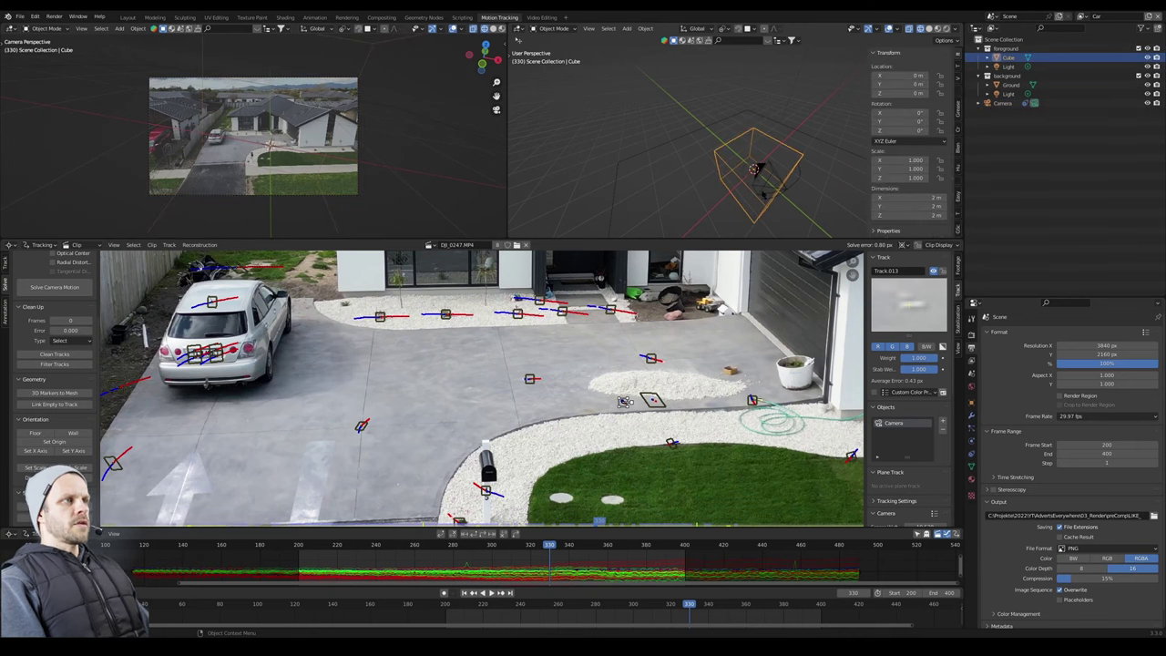
key("Home")
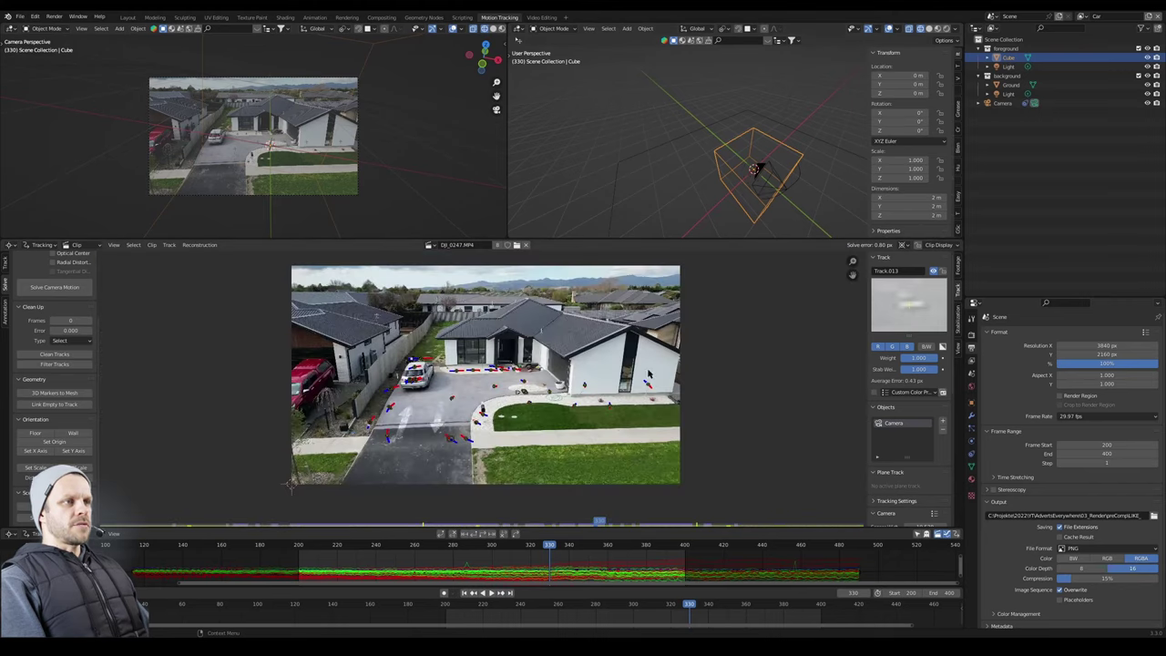
scroll(778, 162, "up", 3)
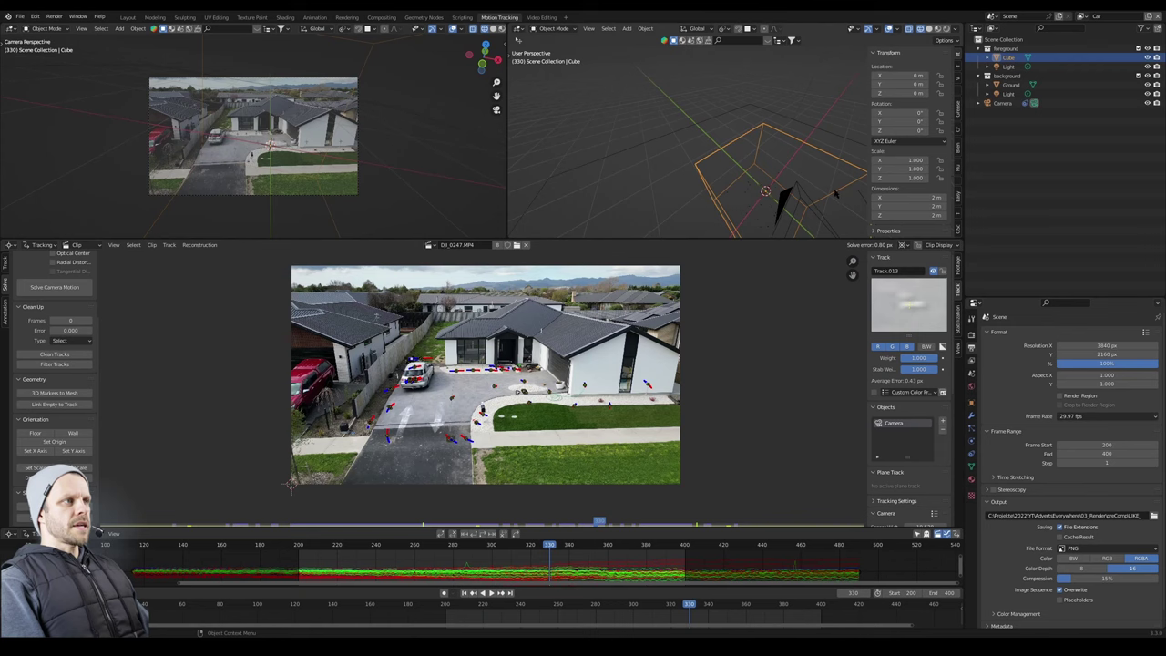
left_click(789, 198)
Define the floor plane from three tracks on the concrete driveway around the gravel patch, and check the camera's orientation in the second 3D viewport.
scroll(532, 394, "up", 4)
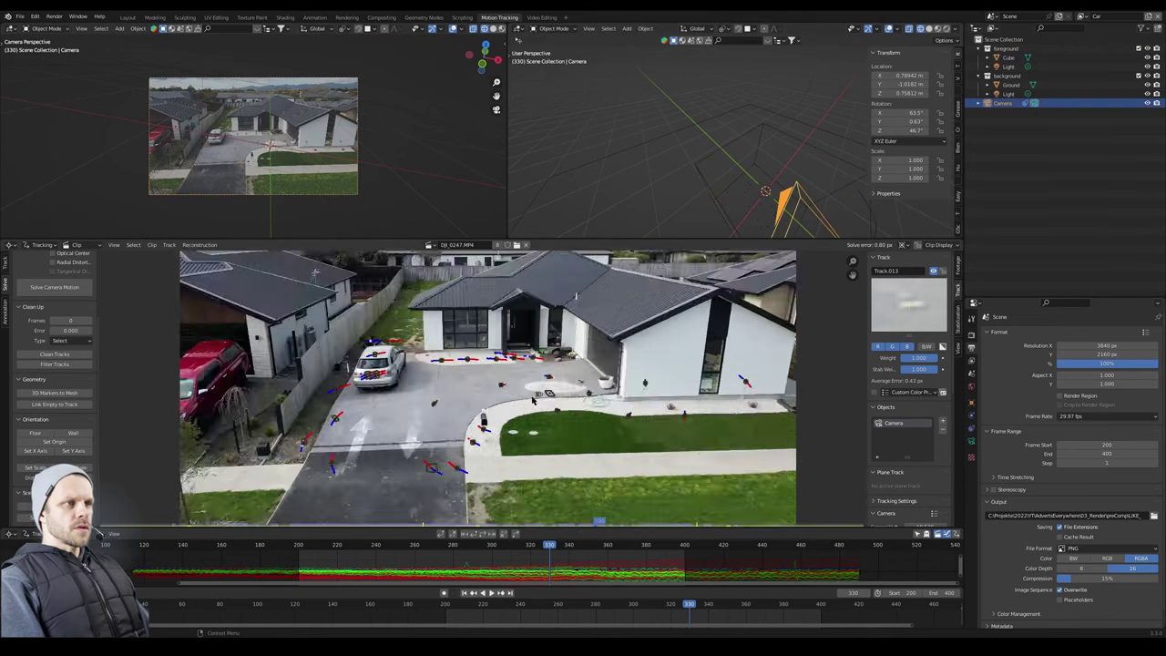
left_click(594, 382)
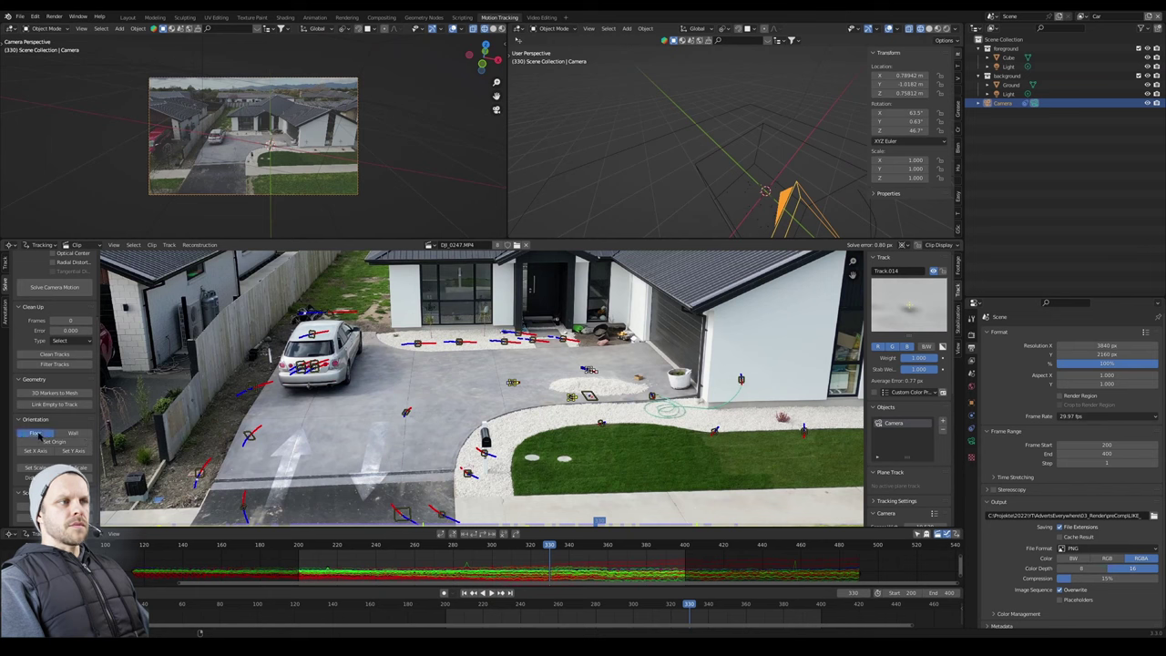
left_click(37, 433)
key("ctrl+KP_3")
scroll(820, 153, "up", 6)
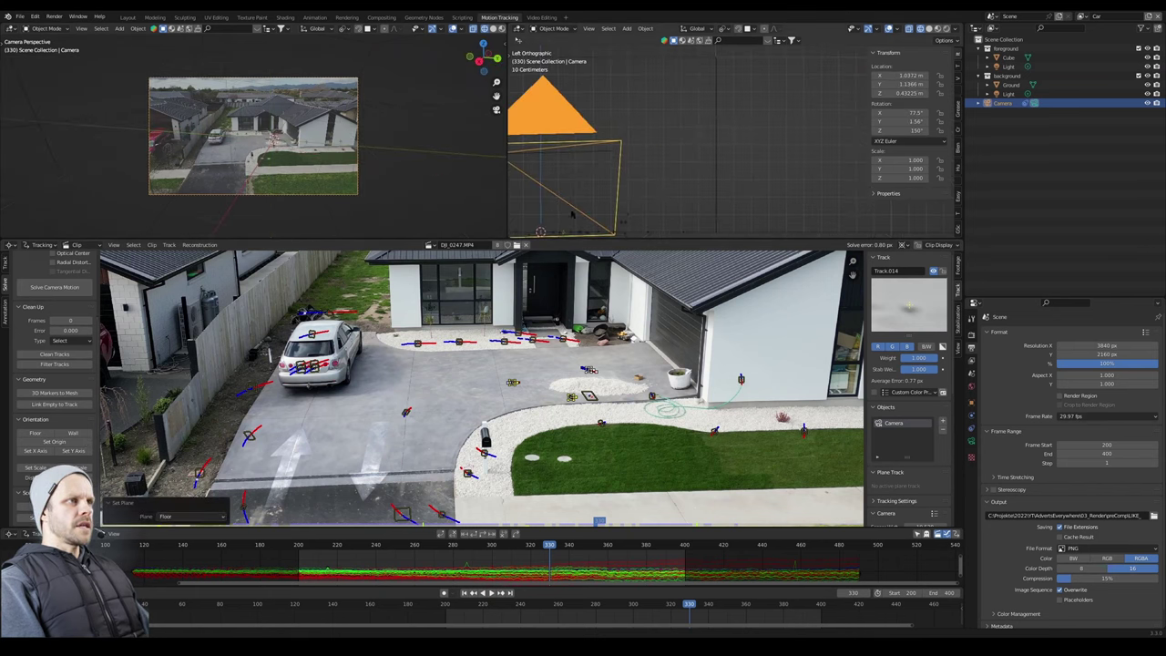
middle_click_drag(572, 214, 686, 147, "shift")
scroll(685, 168, "up", 3)
middle_click_drag(699, 199, 743, 186)
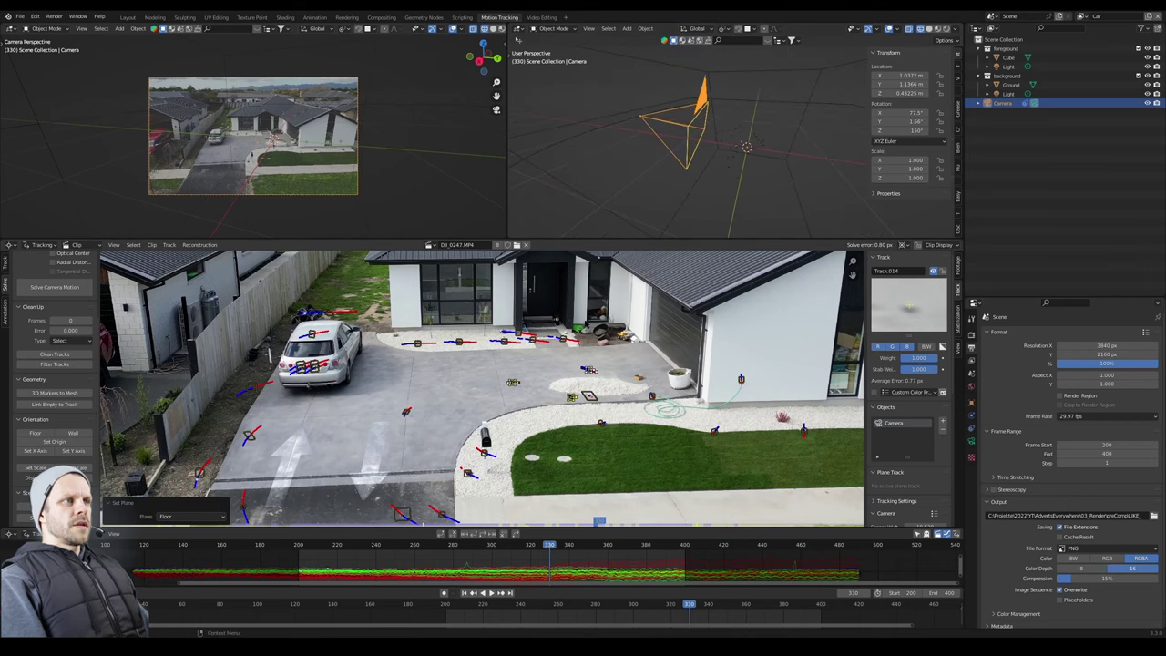
Set the scene scale with a distance of 1.000 between the two tracks at the edges of the front door's paved step.
left_click(538, 342)
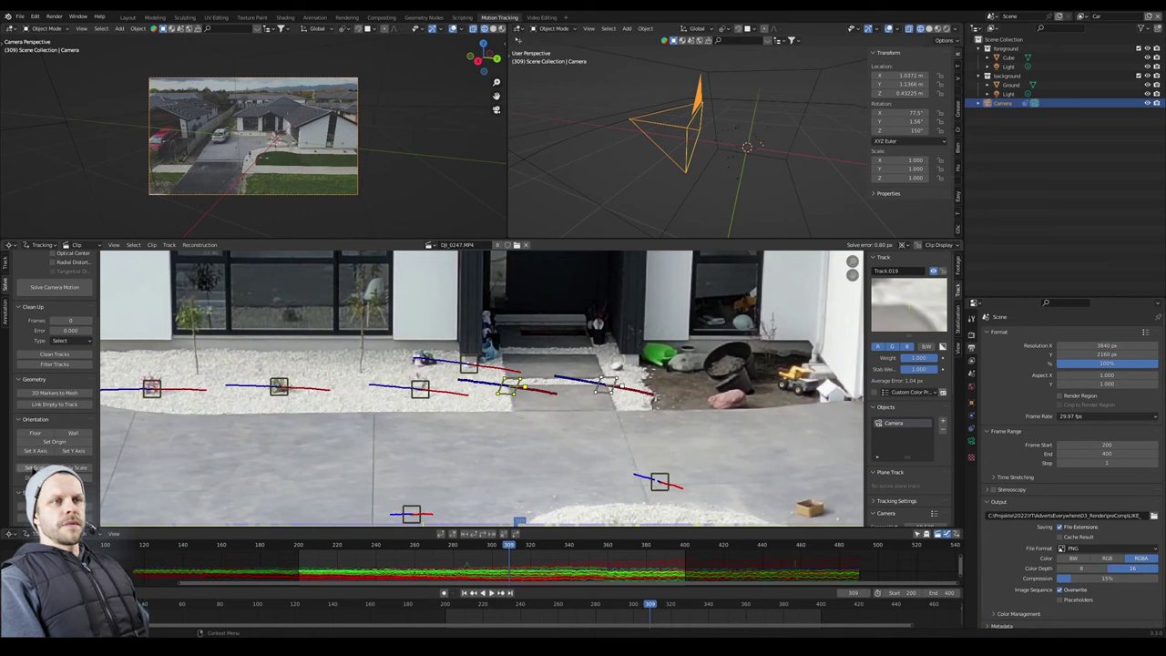
left_click(55, 467)
scroll(683, 133, "down", 6)
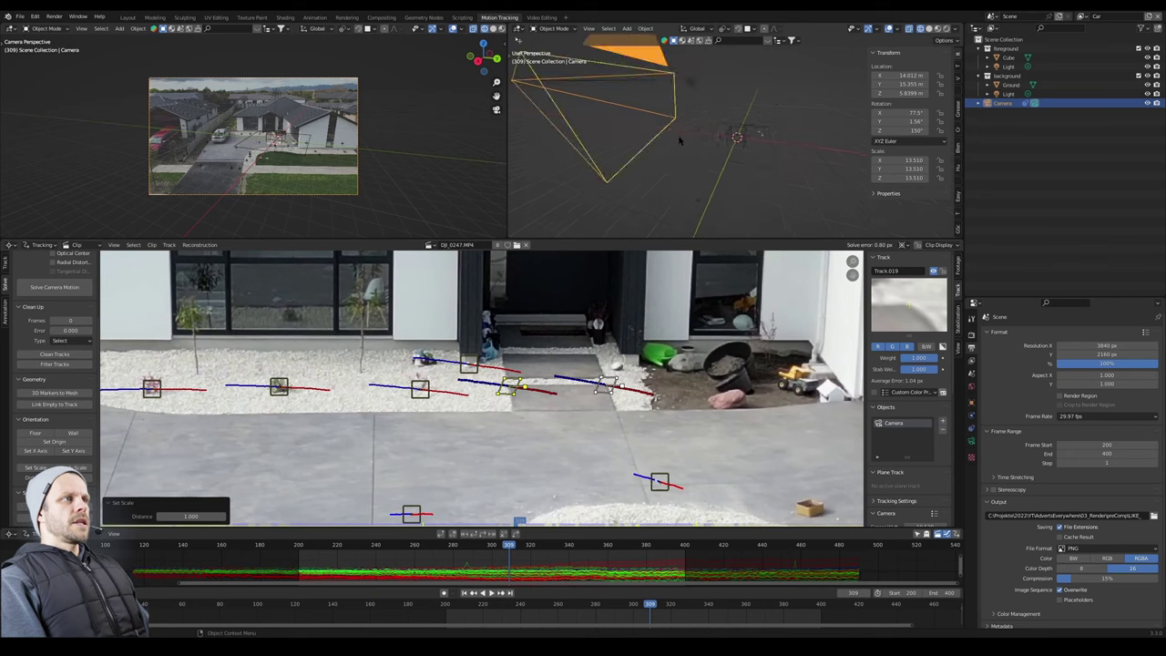
middle_click_drag(663, 141, 697, 152)
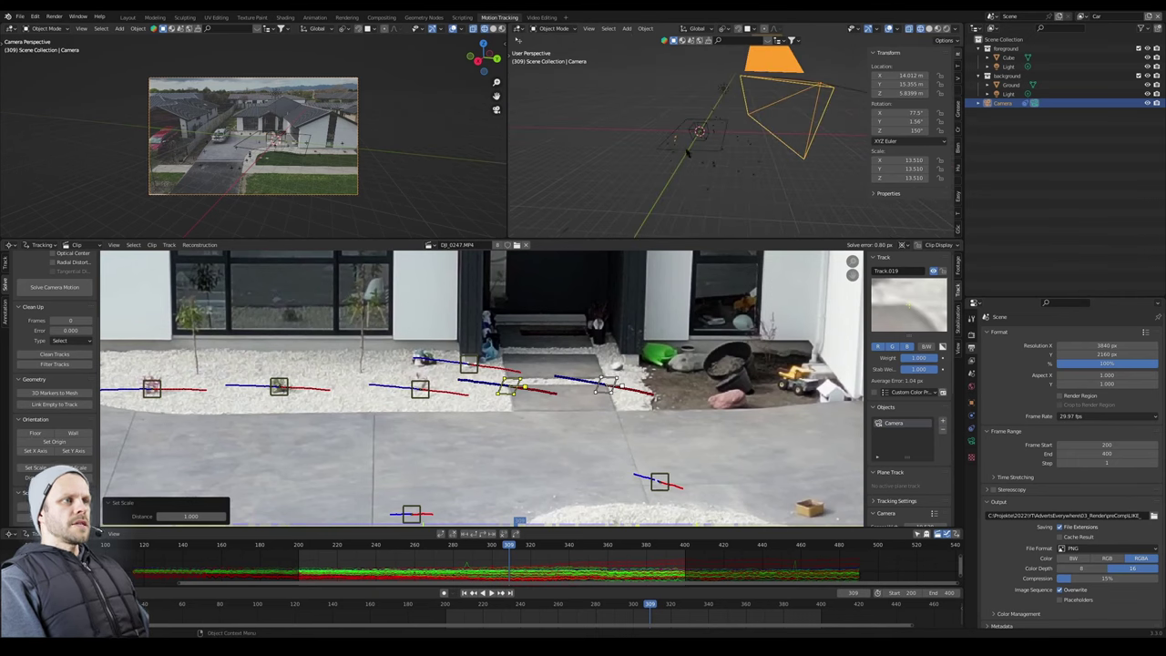
Set the Ground plane's X and Y dimensions to 4.8 m.
scroll(294, 155, "up", 3)
left_click(685, 150)
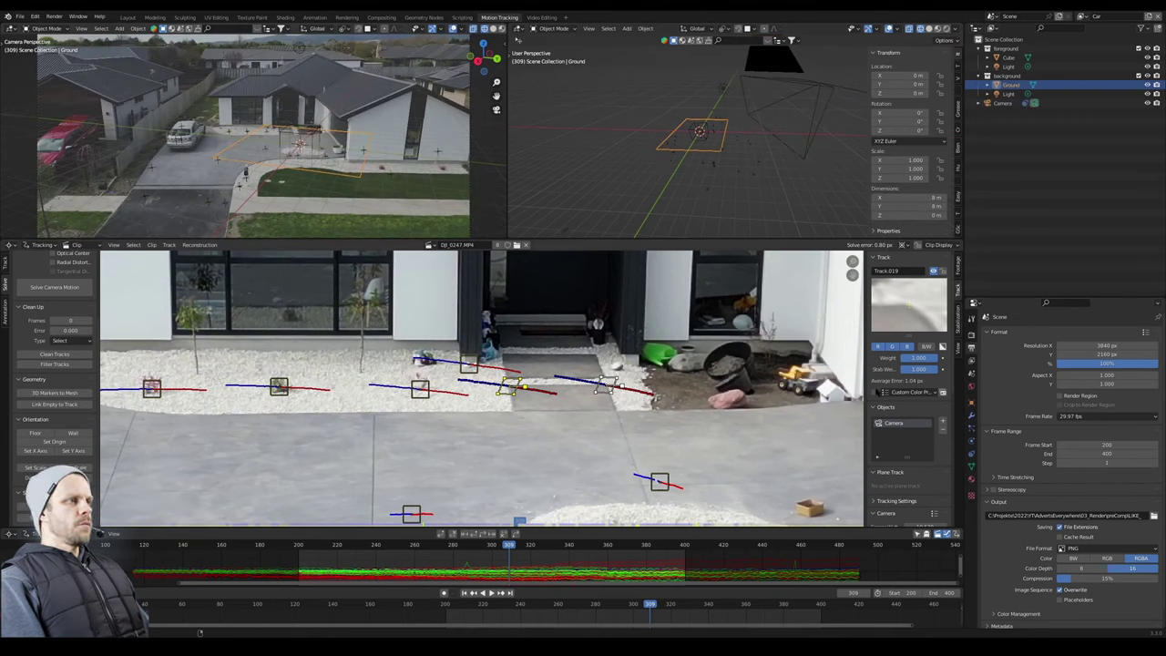
key("n")
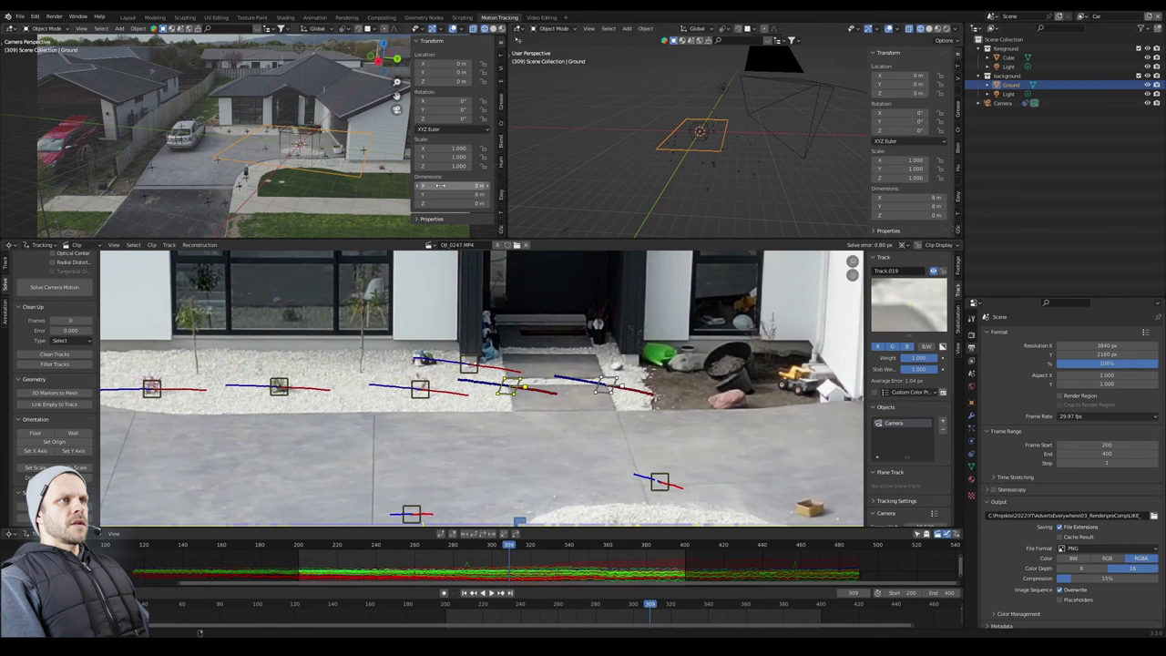
left_click_drag(446, 183, 447, 195)
type("4")
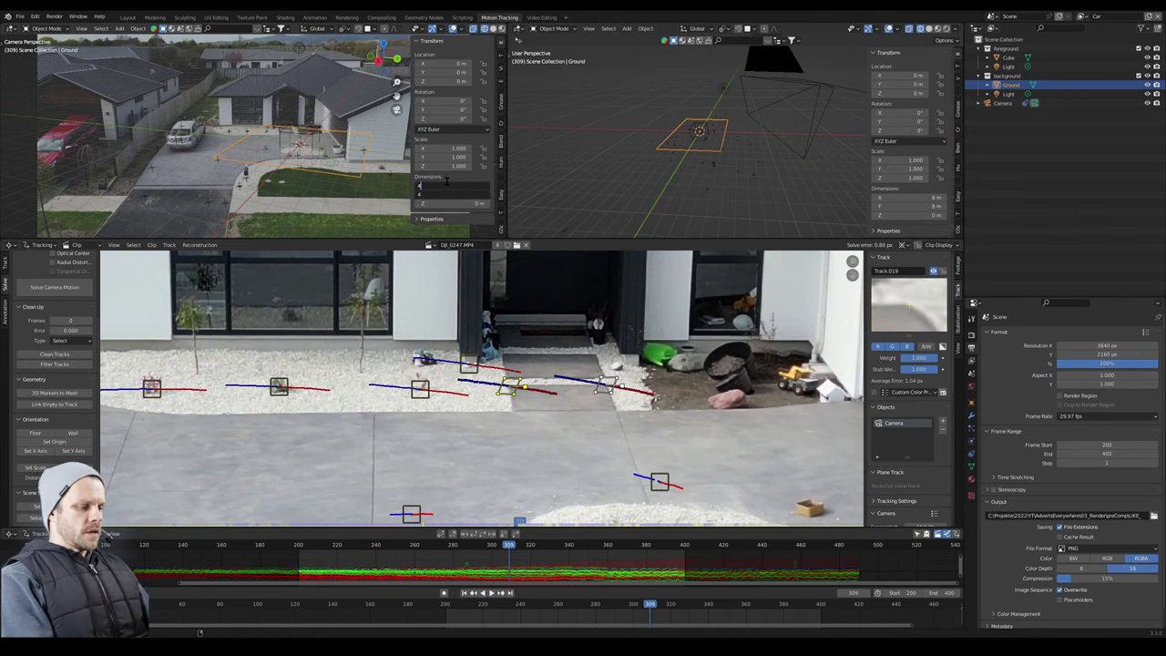
type(".8")
key("Return")
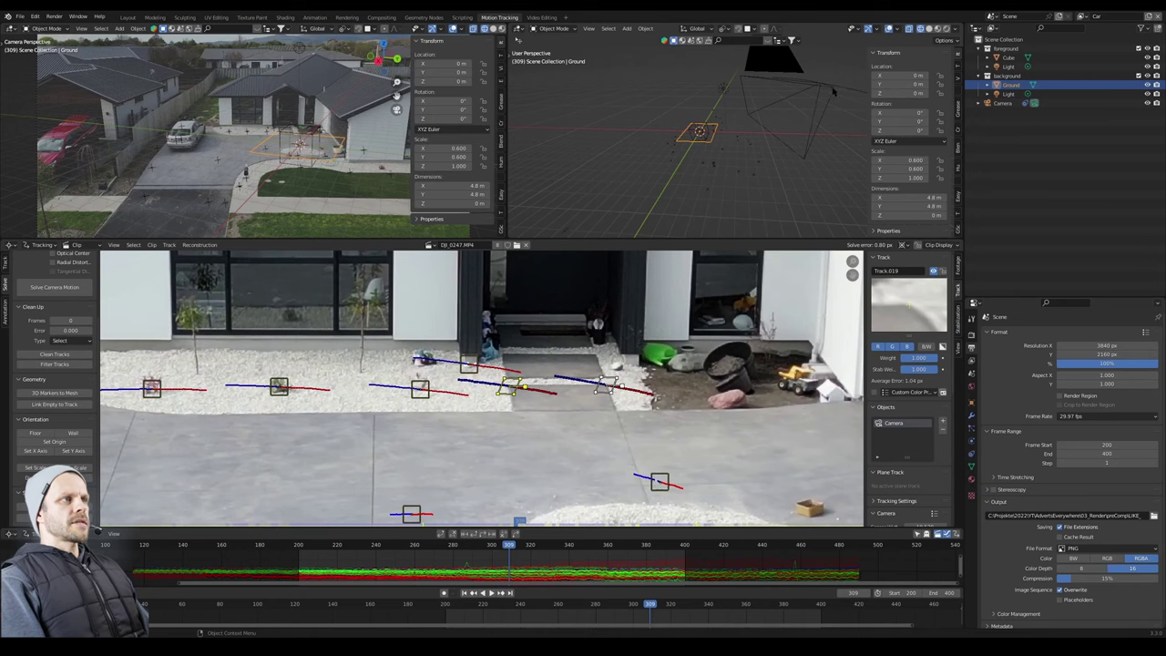
Maximize the camera view, rotate the tracked camera about -22° around global Z to align the Ground with the driveway, and scrub the clip.
key("ctrl+space")
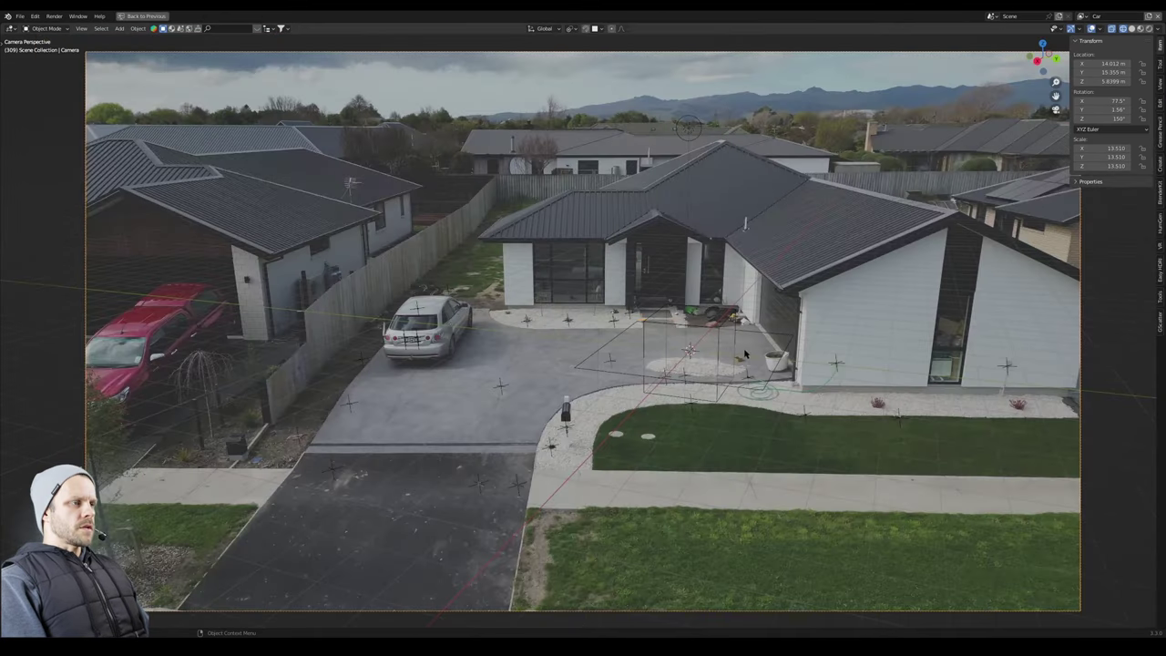
key("Home")
key("z")
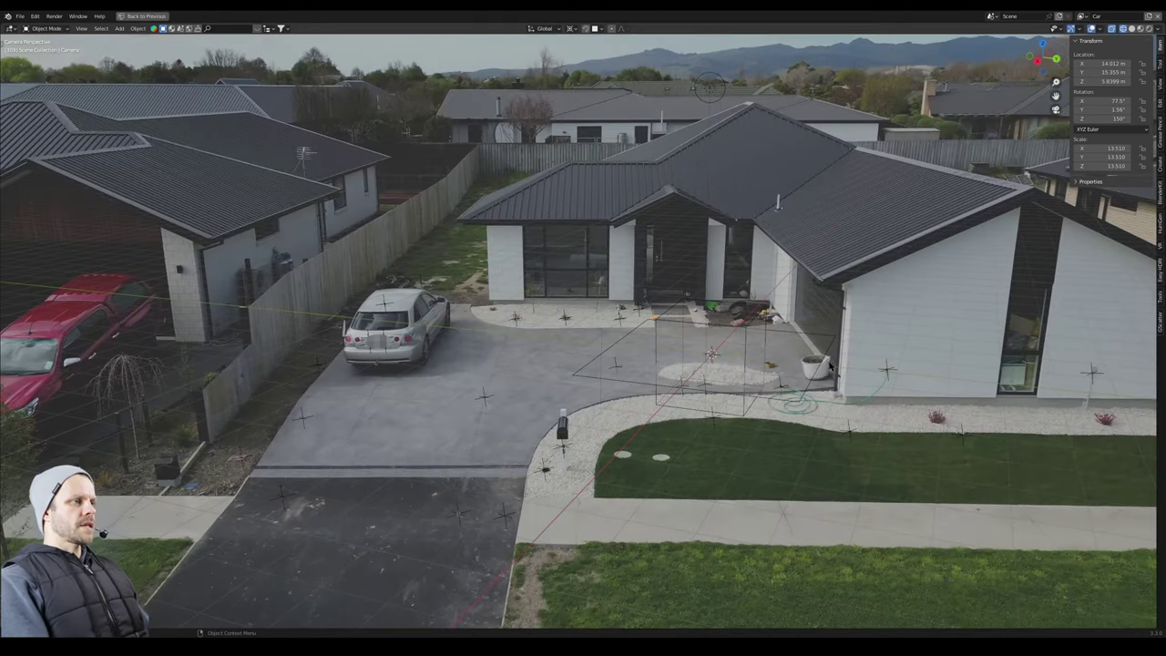
key("r")
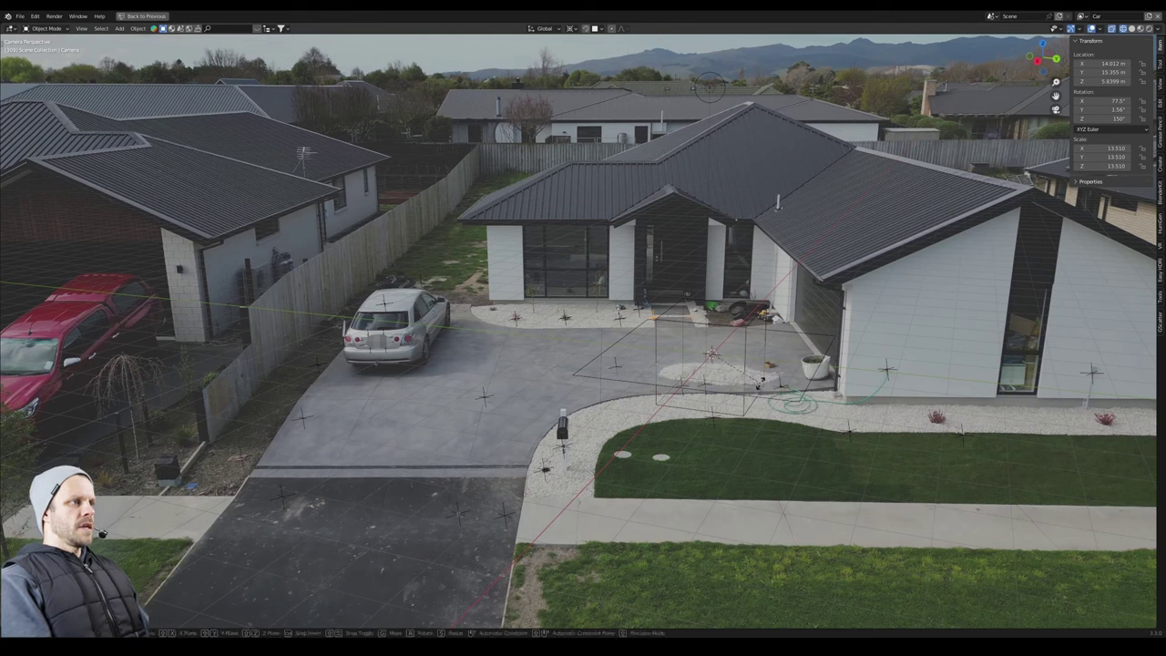
key("z")
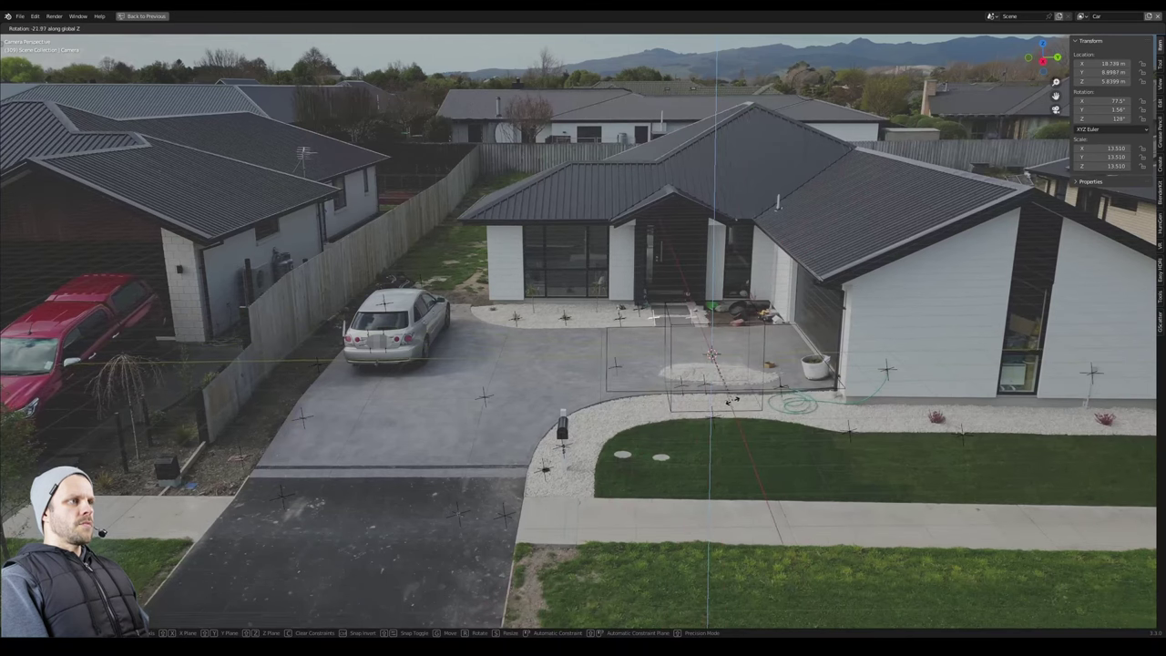
left_click(731, 401)
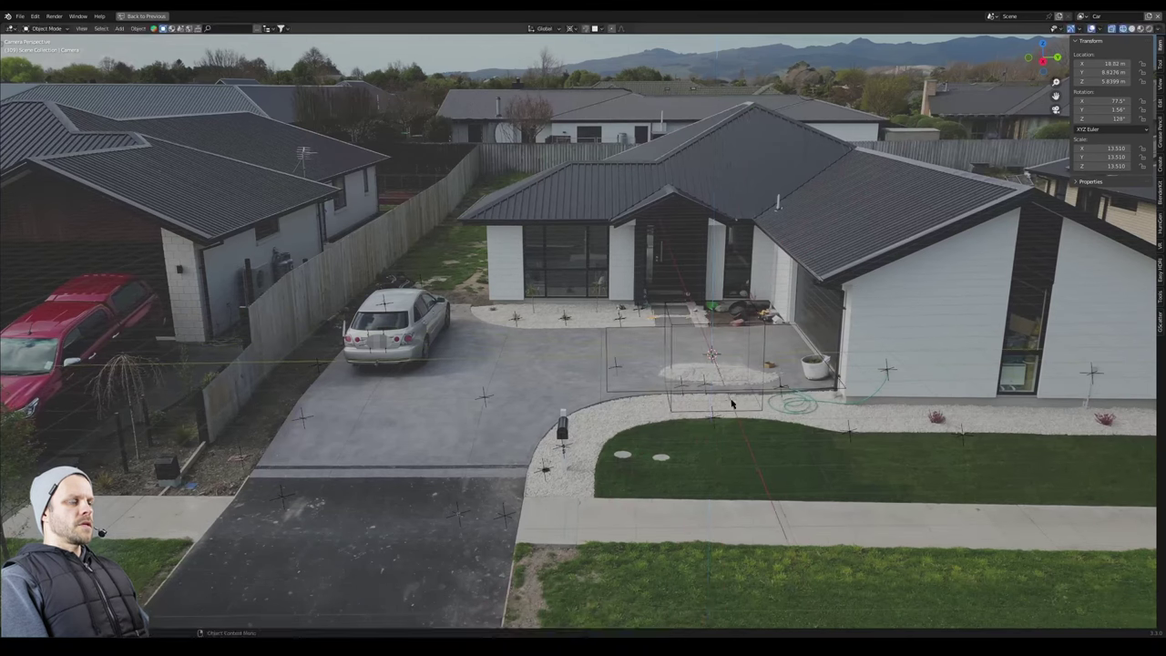
middle_click_drag(510, 489, 389, 484, "alt")
left_click_drag(389, 486, 874, 489)
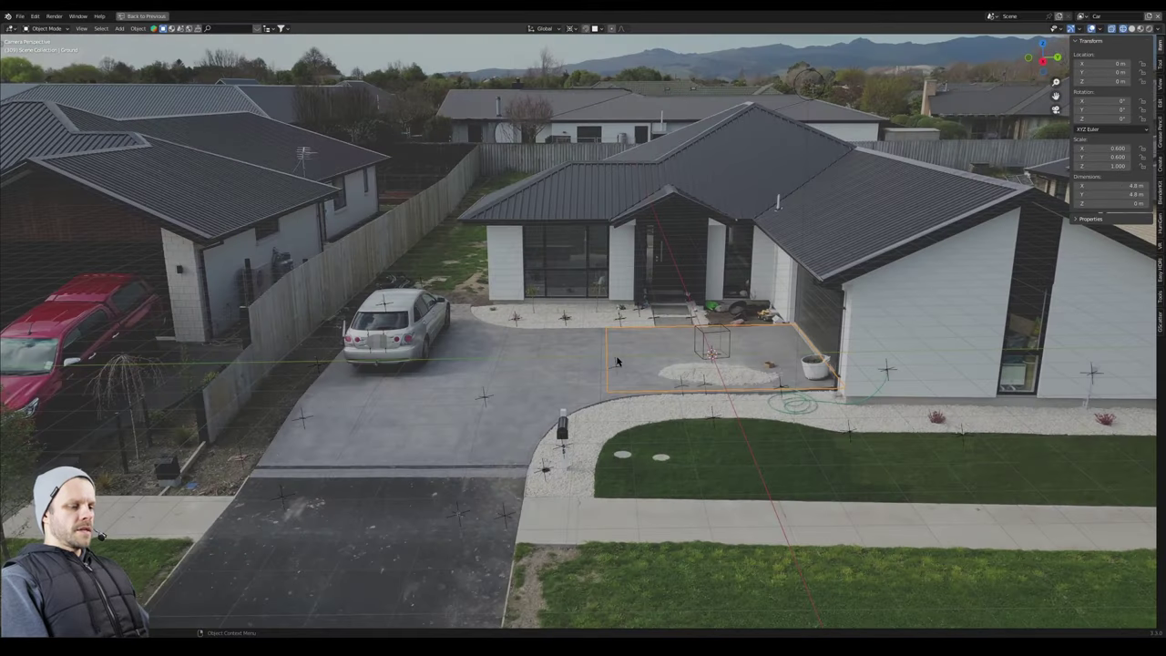
Move the Ground mesh's edge facing the parked car about 1.1 m along Y onto the nearest concrete joint.
key("Tab")
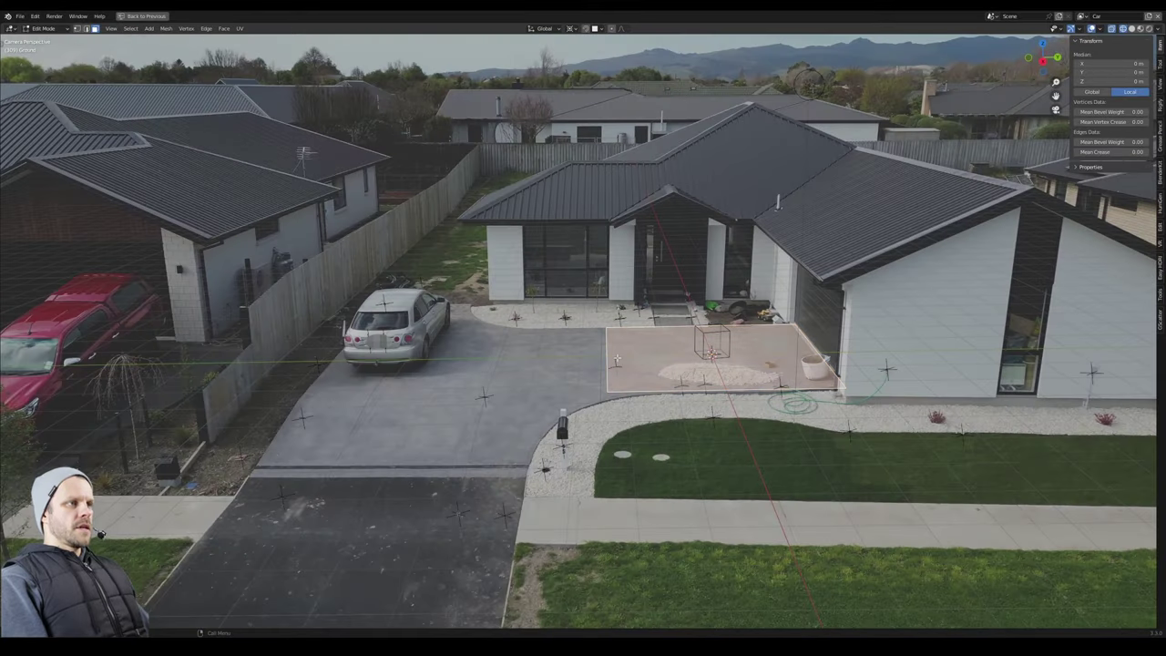
key("2")
left_click(608, 355)
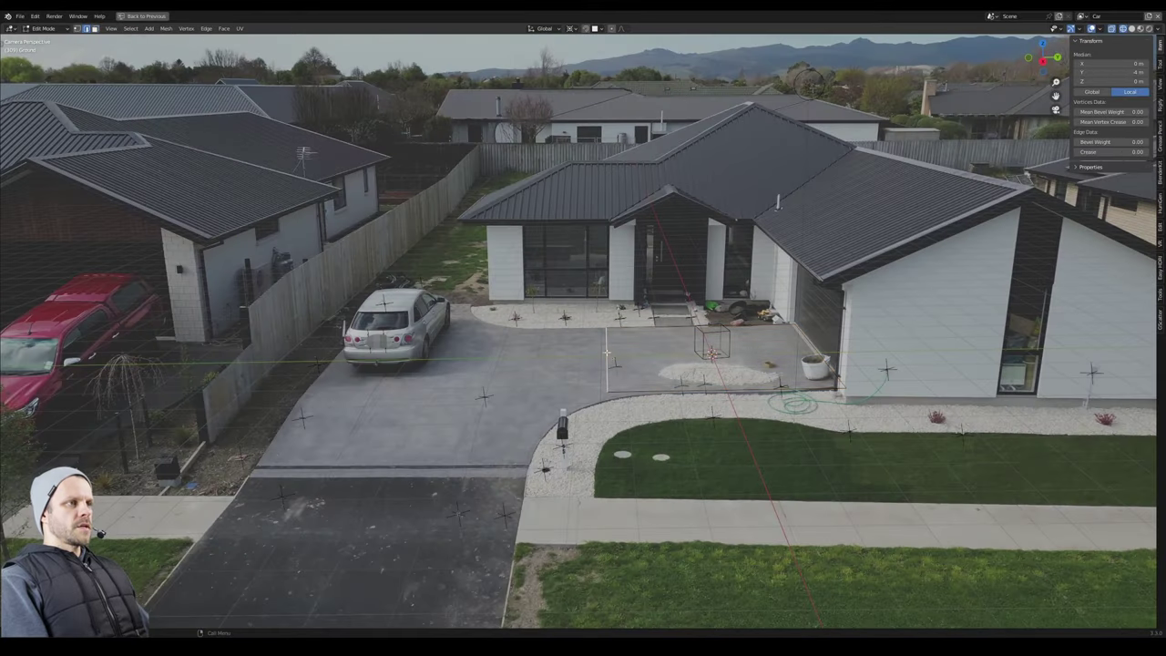
key("g")
key("y")
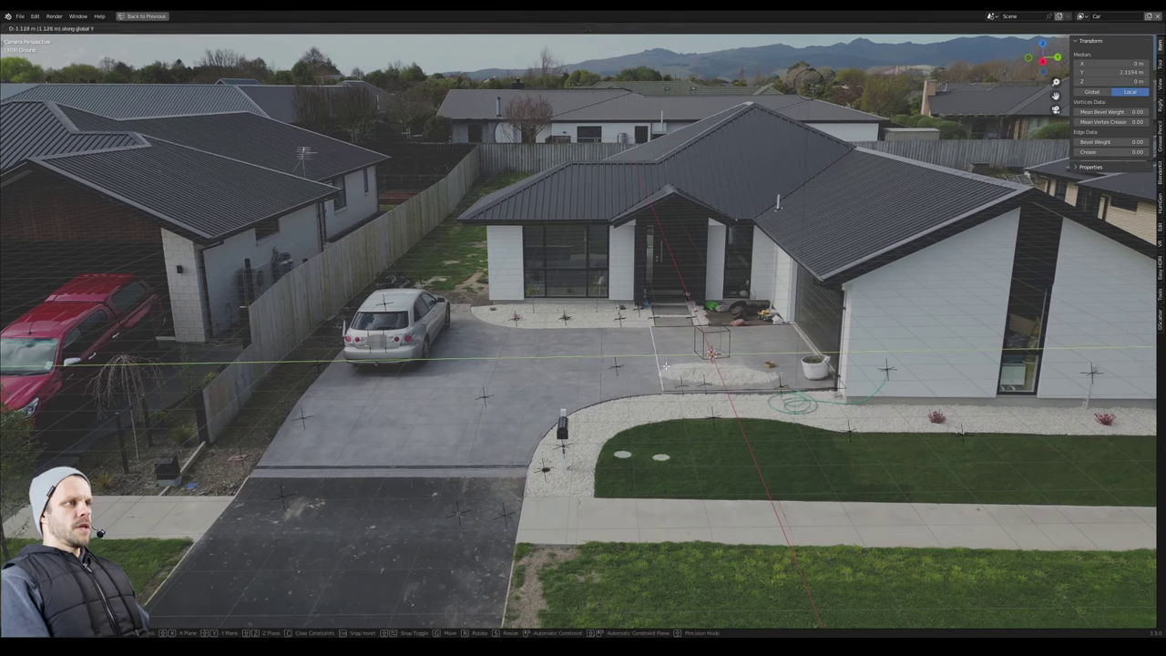
left_click(666, 366)
Extrude the moved Ground edge along Y to the next concrete joint, and fine-tune its position against another frame of the clip.
key("g")
key("y")
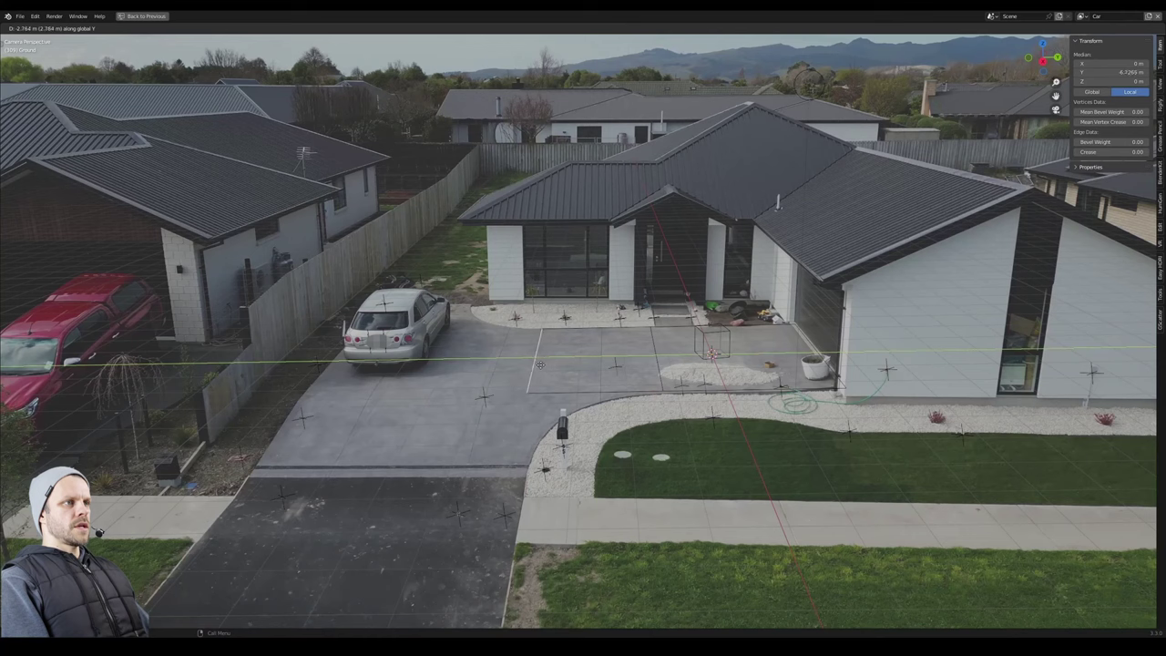
left_click(545, 367)
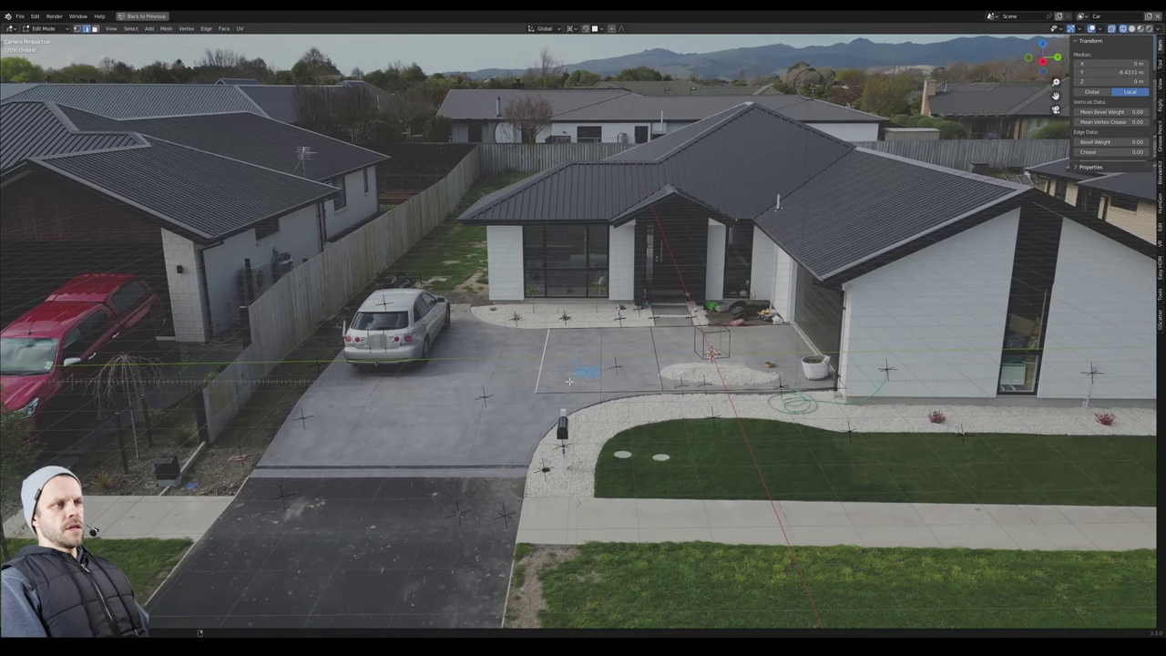
key("space")
middle_click_drag(637, 376, 536, 371, "alt")
key("g")
key("y")
left_click(556, 372)
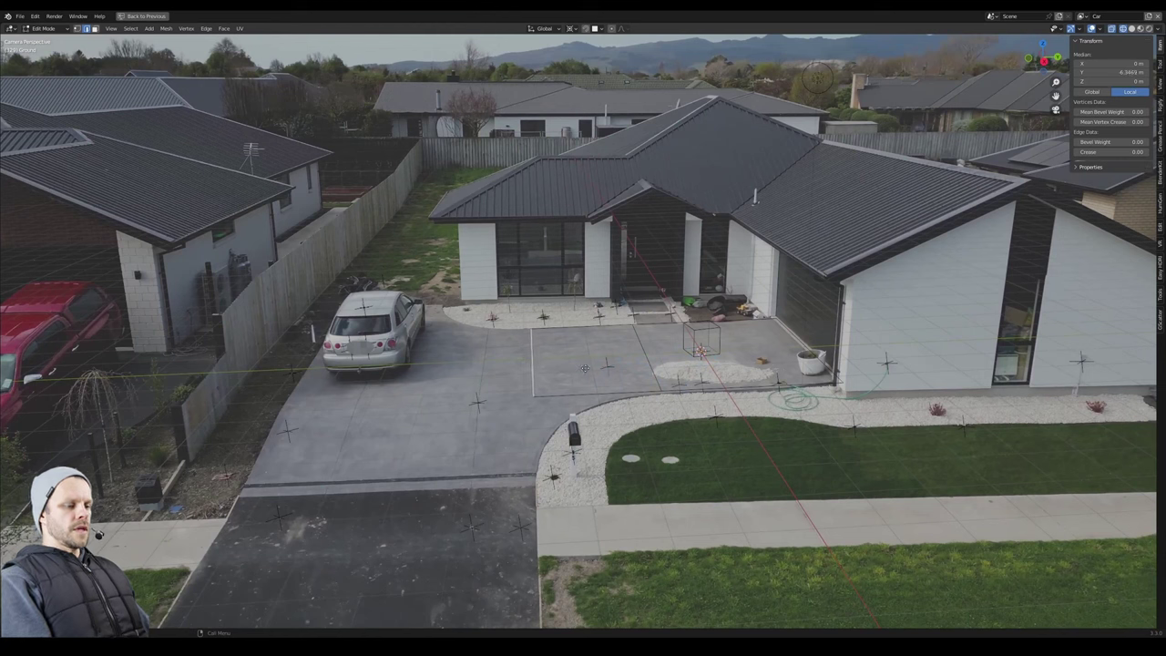
Extrude the Ground edge about 4.8 m further along Y to the fence side of the driveway.
key("g")
key("y")
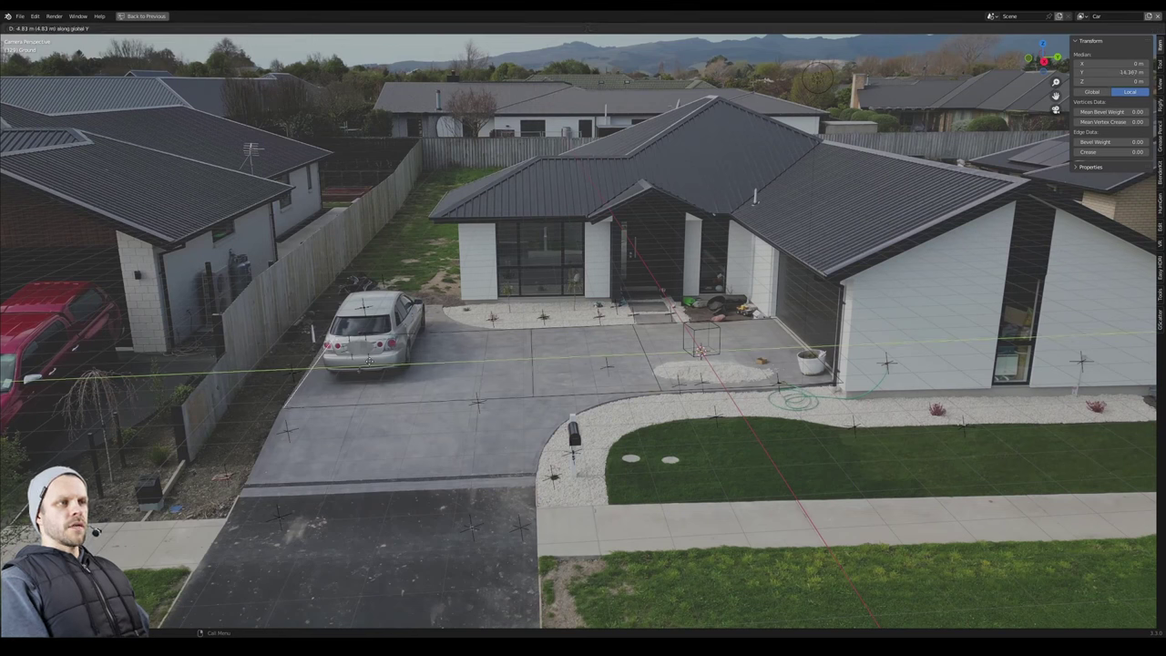
left_click(527, 373)
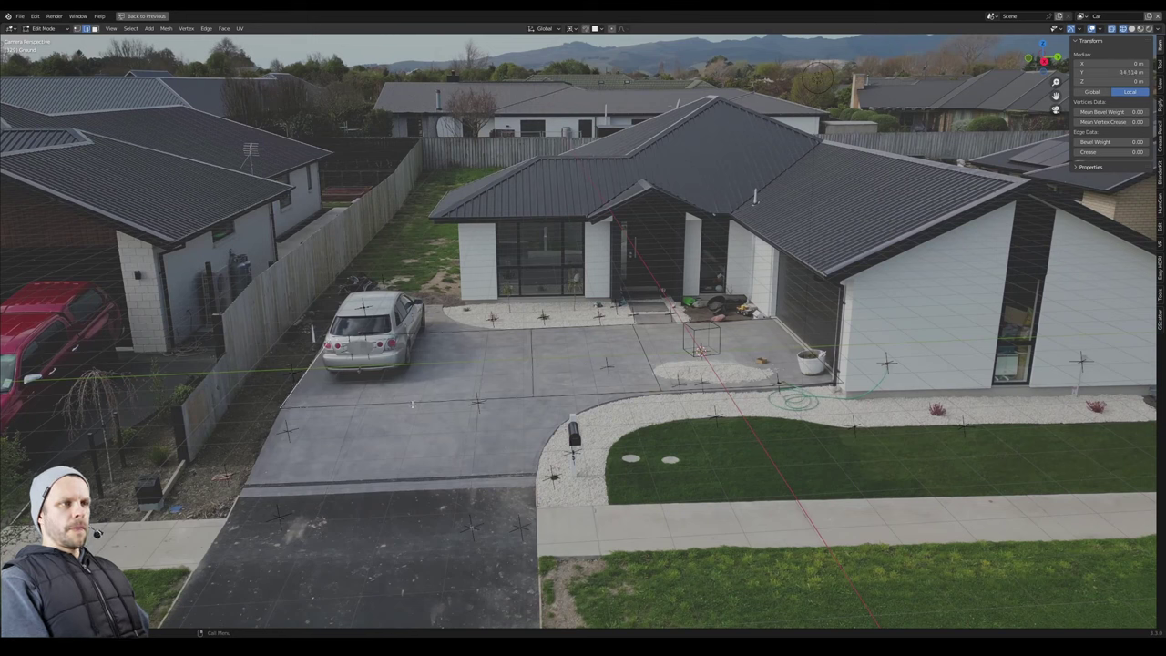
Select the Ground mesh's edges nearest the house and extrude them about 2.7 m along X toward the front door.
right_click(532, 331, "ctrl")
left_click(598, 328, "shift")
left_click(671, 324, "shift")
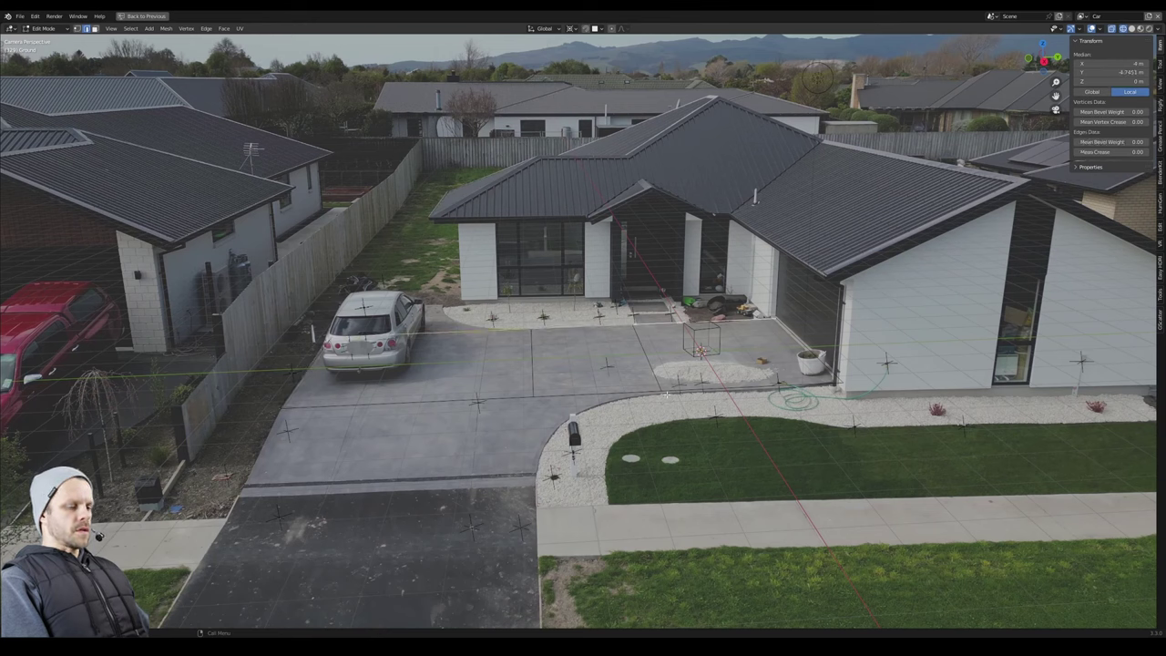
key("g")
key("x")
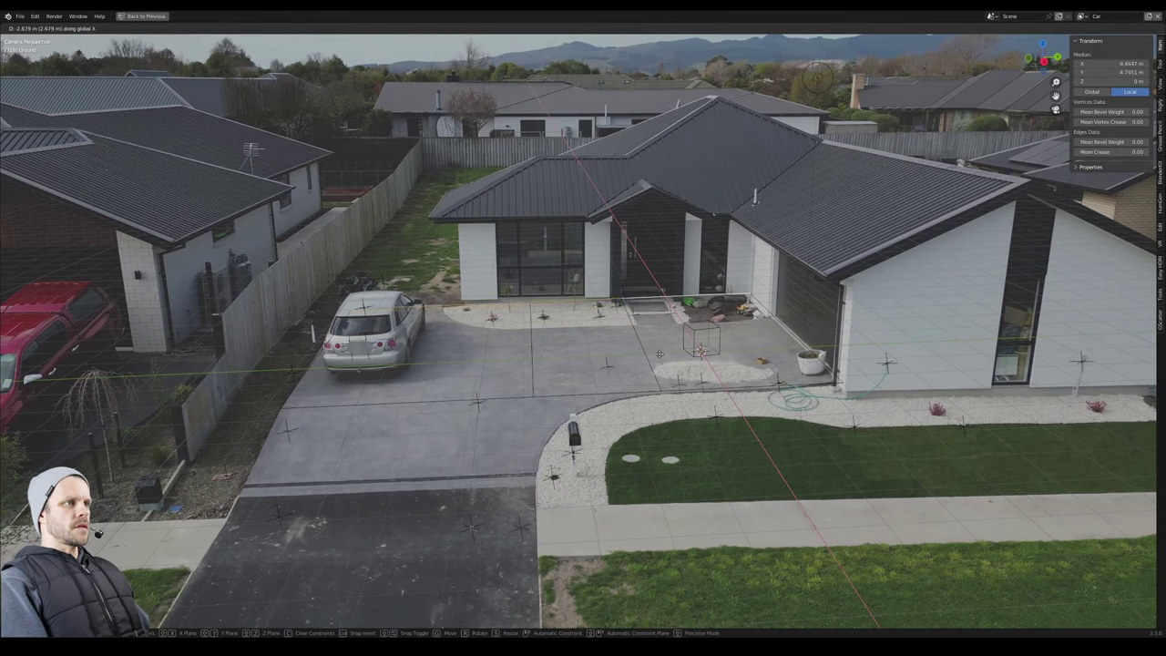
left_click(660, 353)
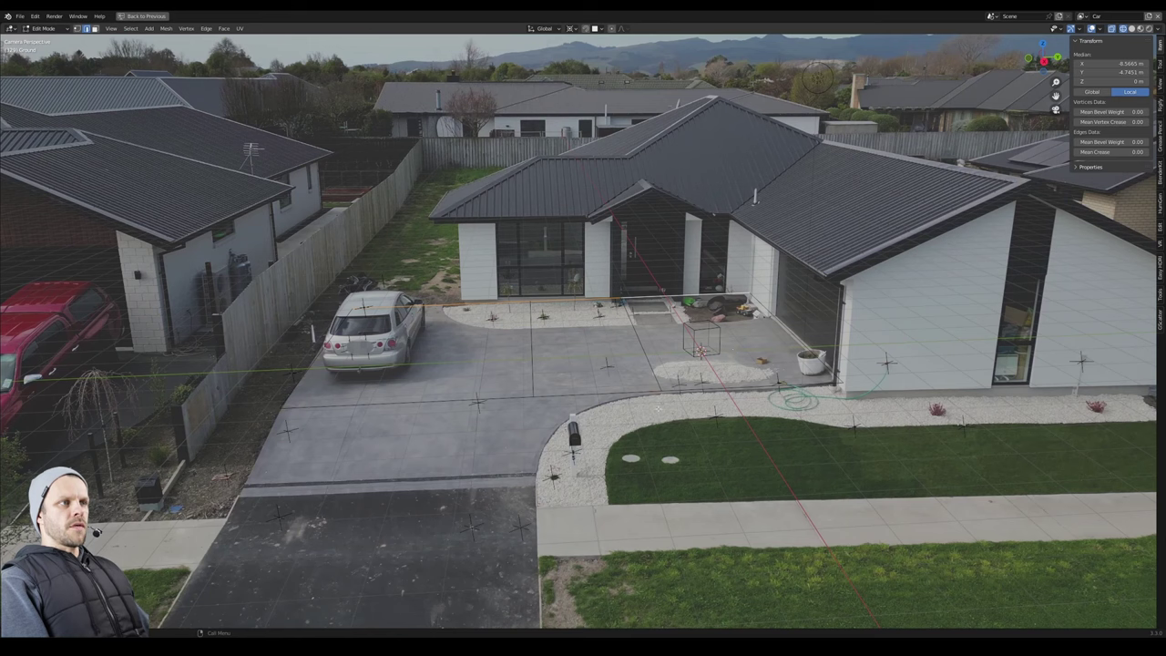
Extend the front edge of the fence-side Ground section along X, past the concrete's dark strip onto the asphalt.
left_click(460, 402)
key("g")
key("g")
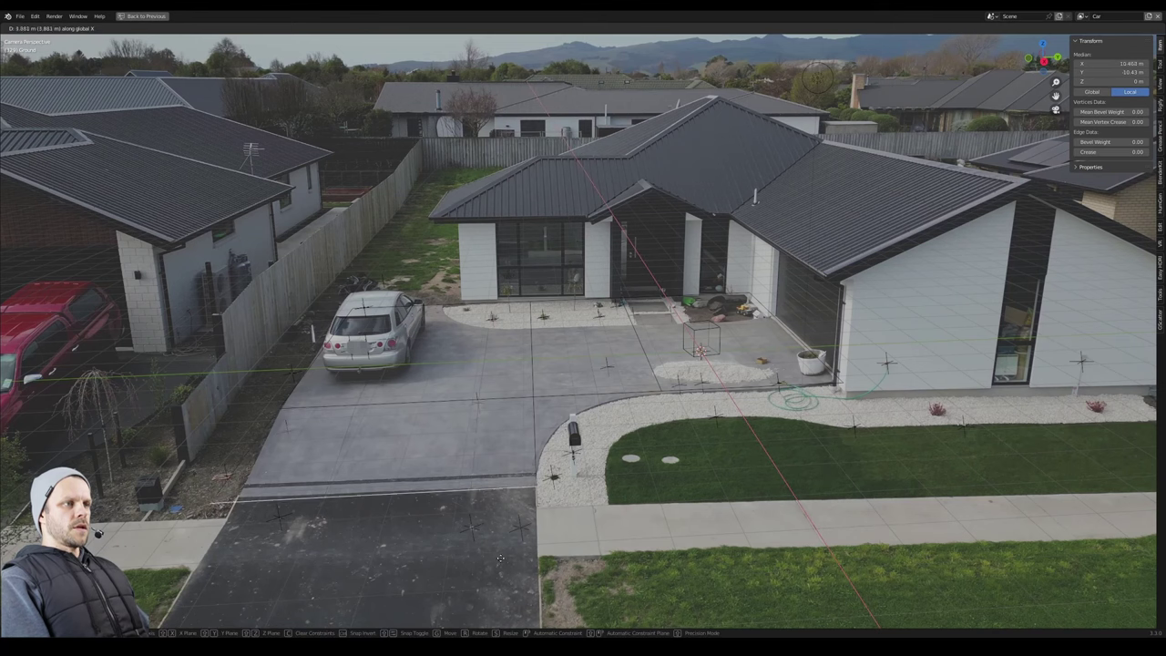
left_click(530, 535)
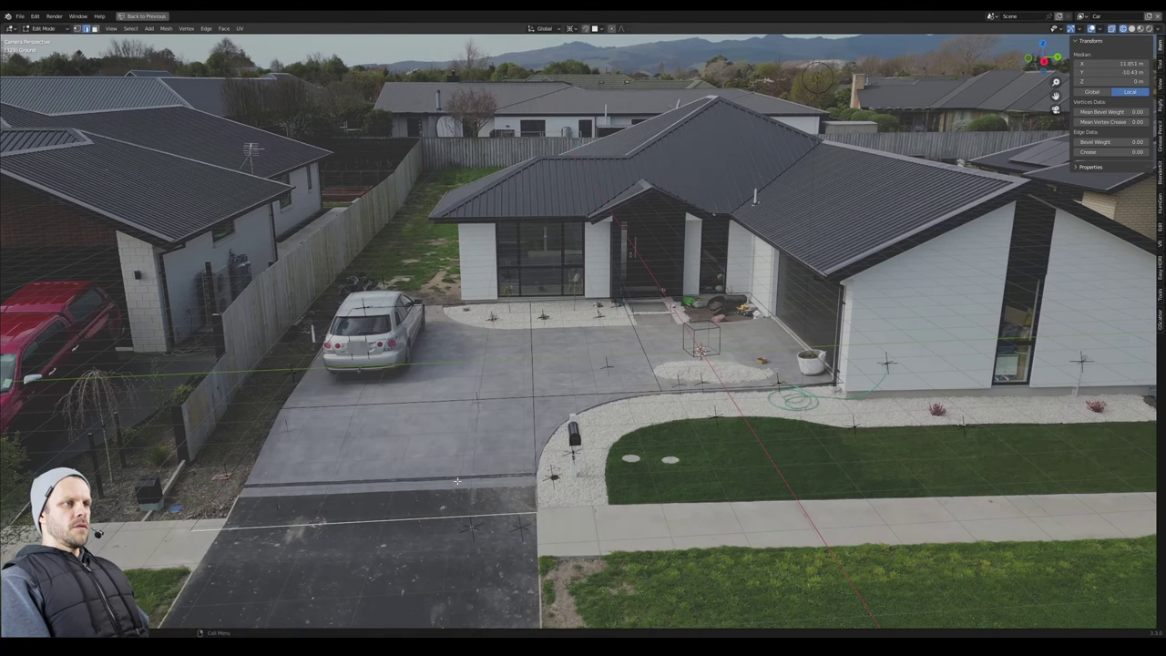
Play and scrub the clip, comparing the Ground mesh's front edge with the asphalt driveway at several frames.
key("space")
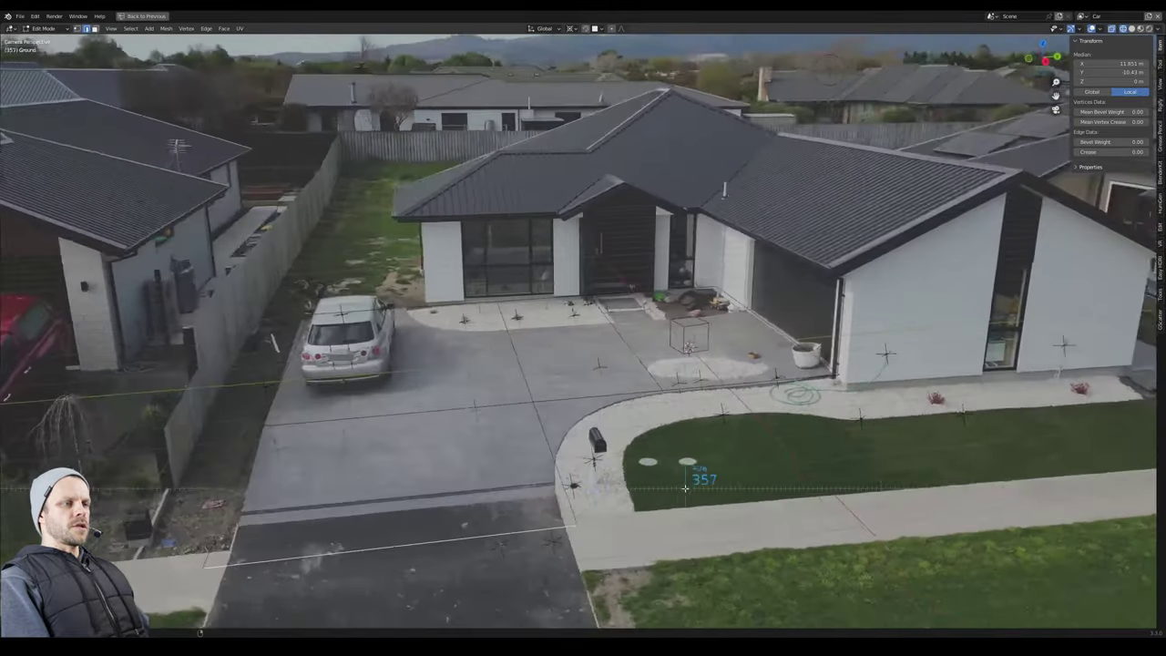
middle_click_drag(684, 488, 410, 446, "alt")
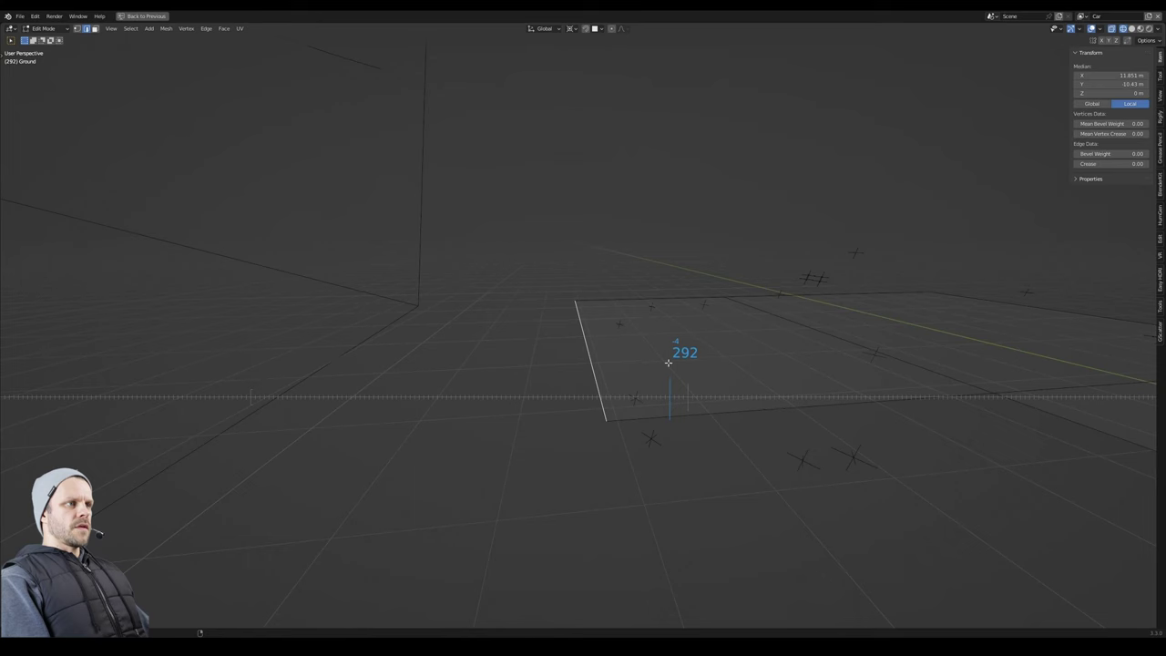
scroll(675, 417, "down", 5)
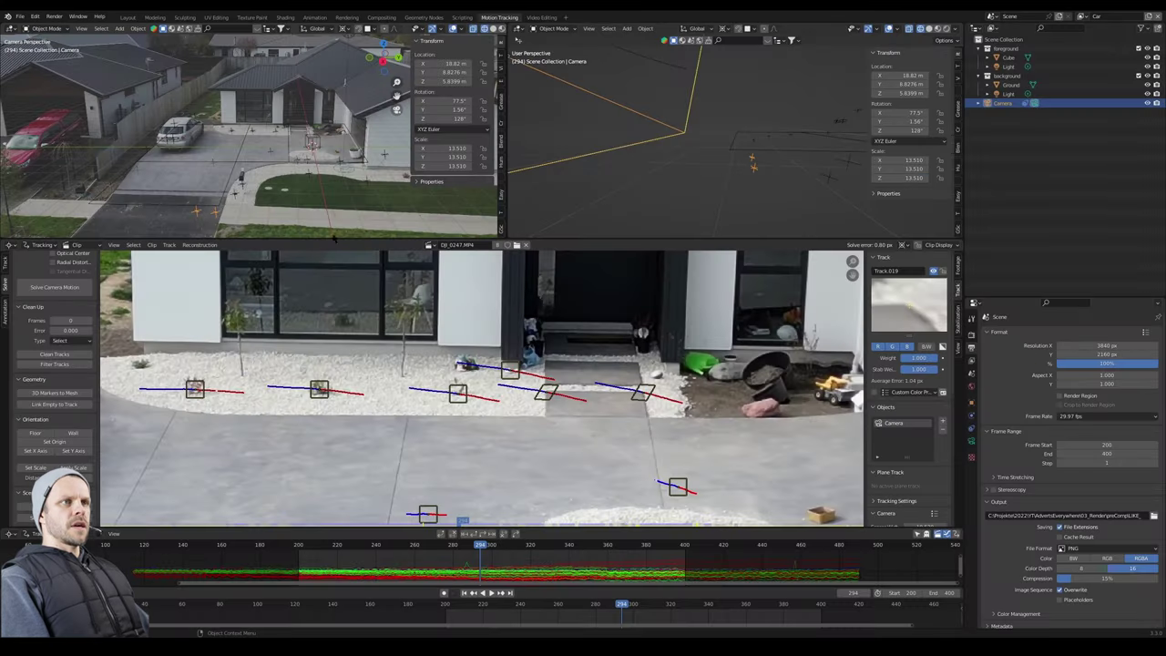
scroll(217, 211, "up", 3)
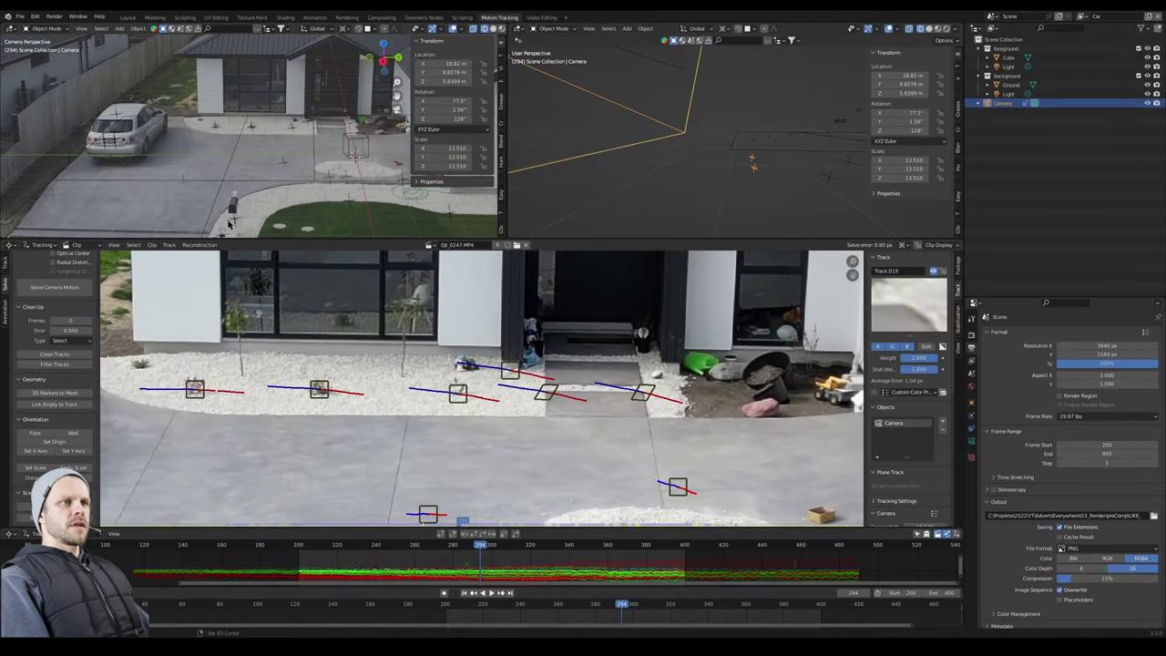
scroll(223, 209, "up", 5)
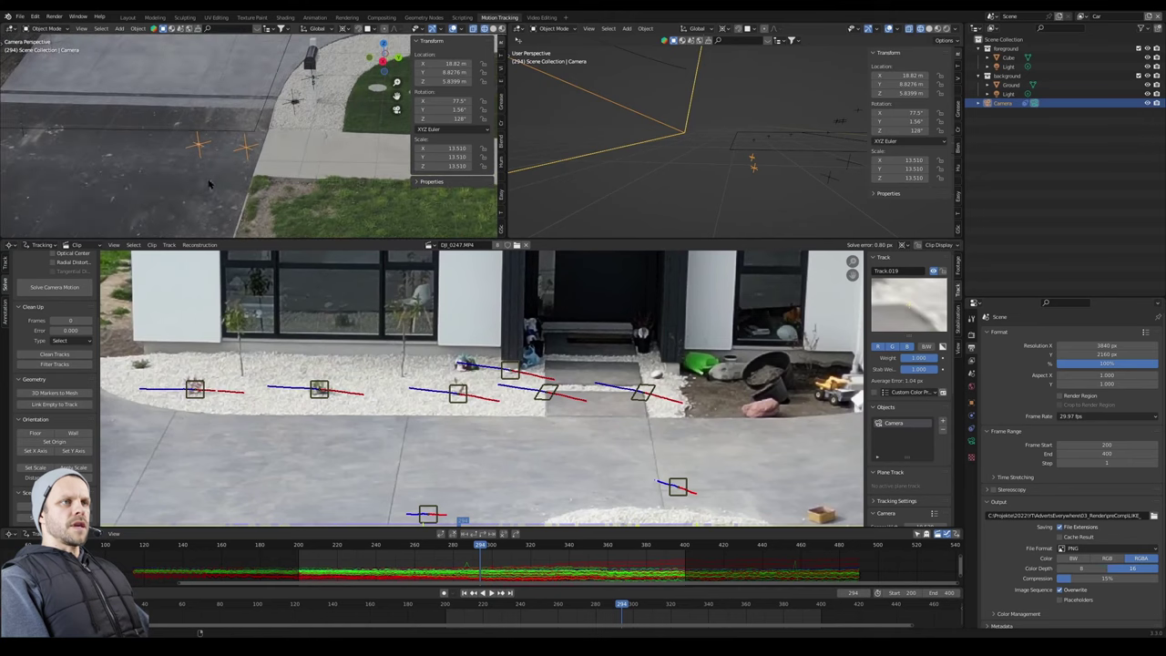
scroll(211, 185, "down", 15, "alt")
scroll(317, 186, "up", 13, "alt")
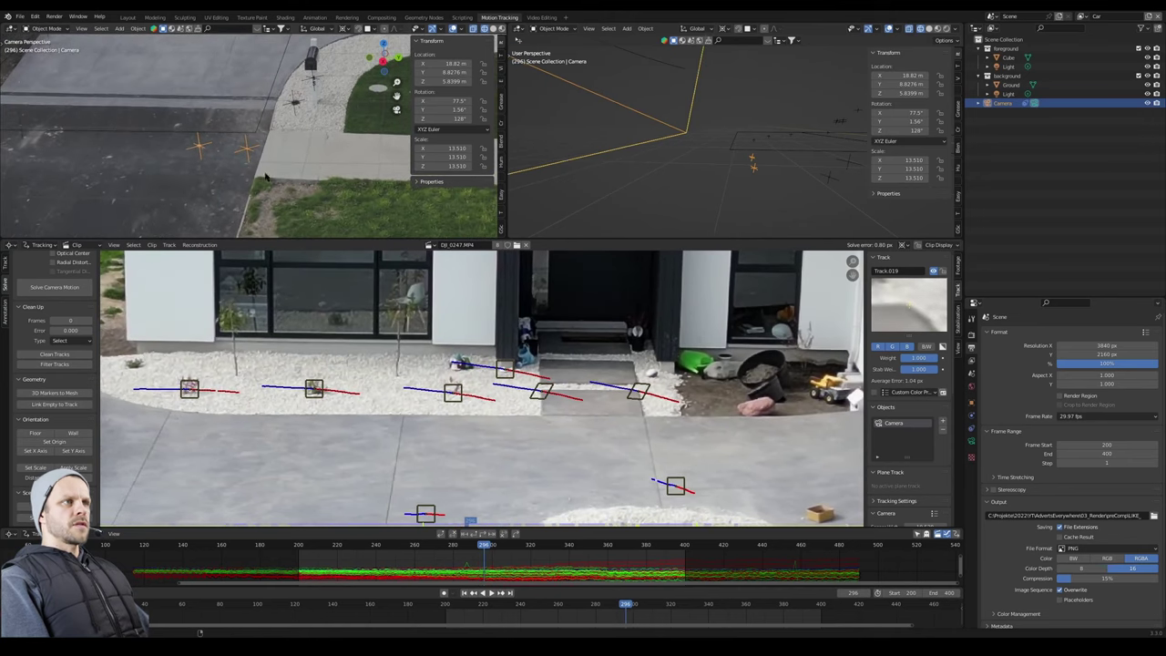
Move the Ground mesh's front asphalt edge with Y locked, lowering it about 0.57 m to match the driveway's slope across the clip.
left_click(733, 141)
key("Tab")
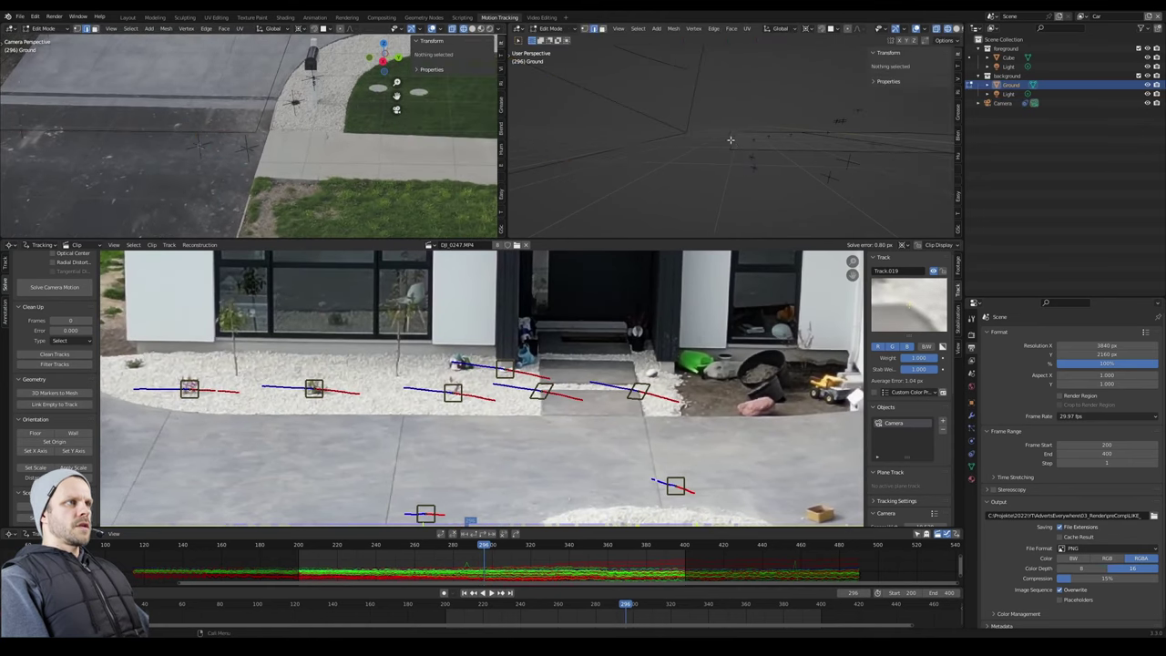
left_click(731, 141)
key("g")
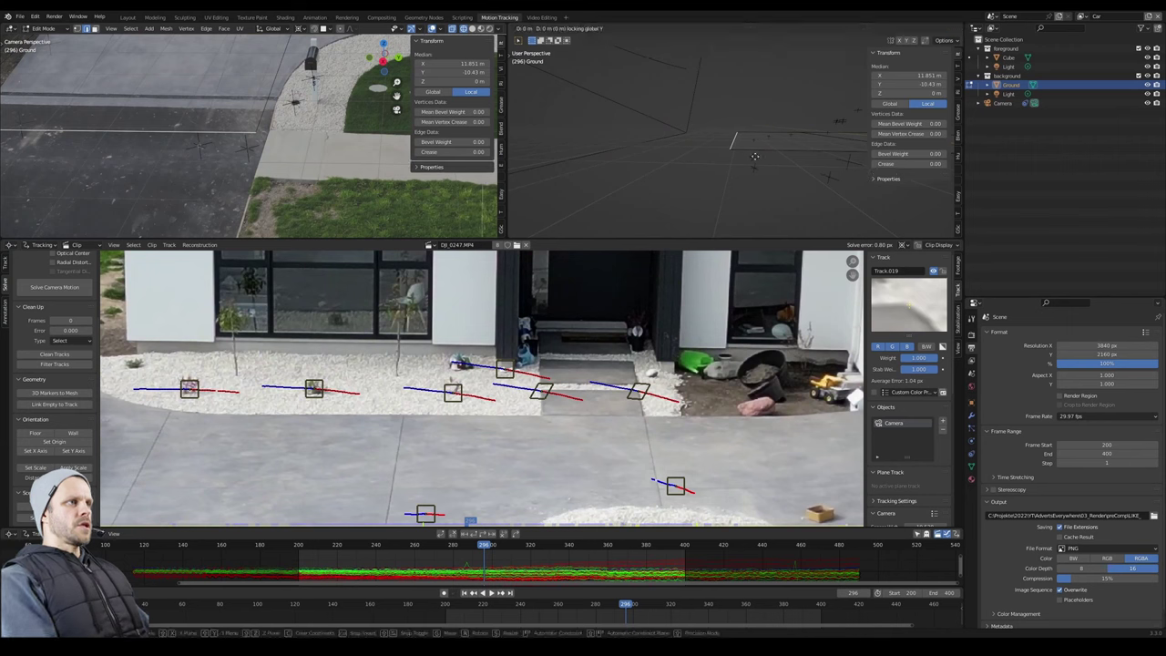
key("shift+y")
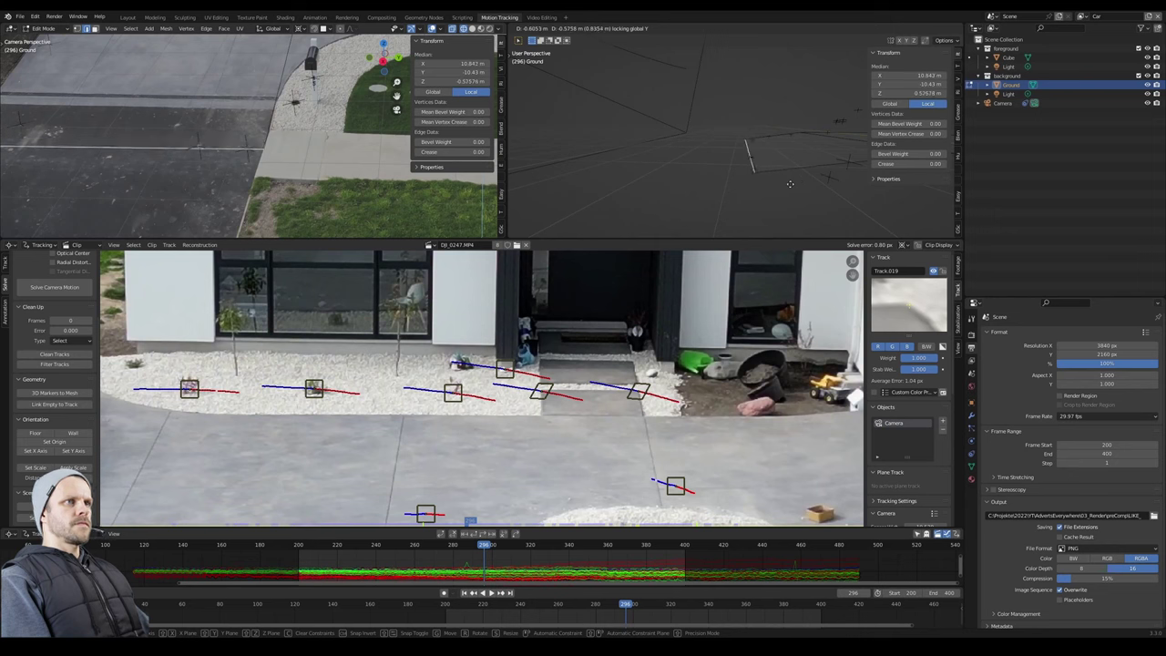
left_click(791, 184)
mouse_move(792, 185)
middle_mouse_down()
mouse_move(848, 194)
mouse_move(759, 203)
mouse_move(774, 198)
middle_mouse_up()
key("space")
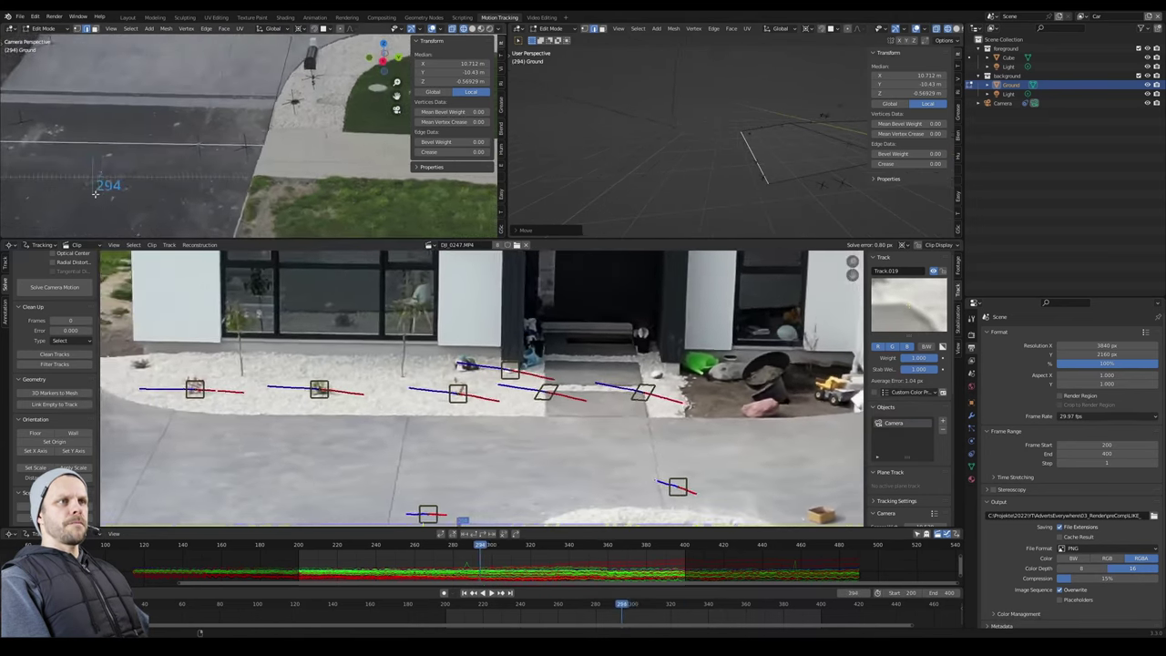
key("Escape")
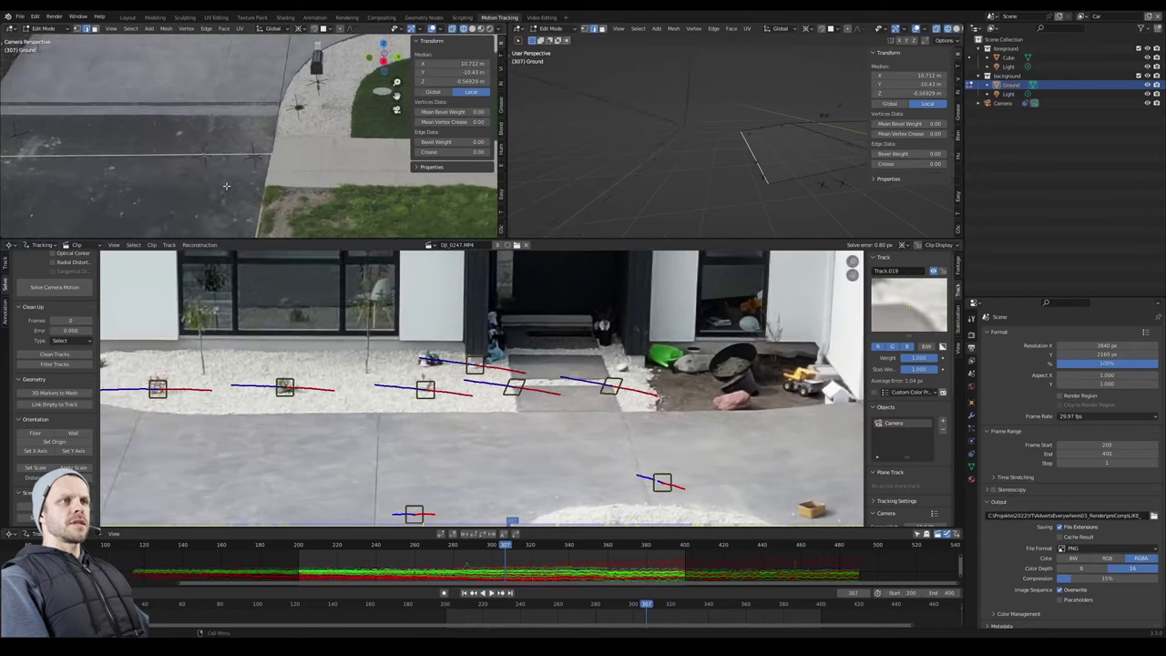
Bevel the Ground mesh's inner corner vertex near the mailbox with multiple segments to follow the curved concrete border.
key("Tab")
key("ctrl+space")
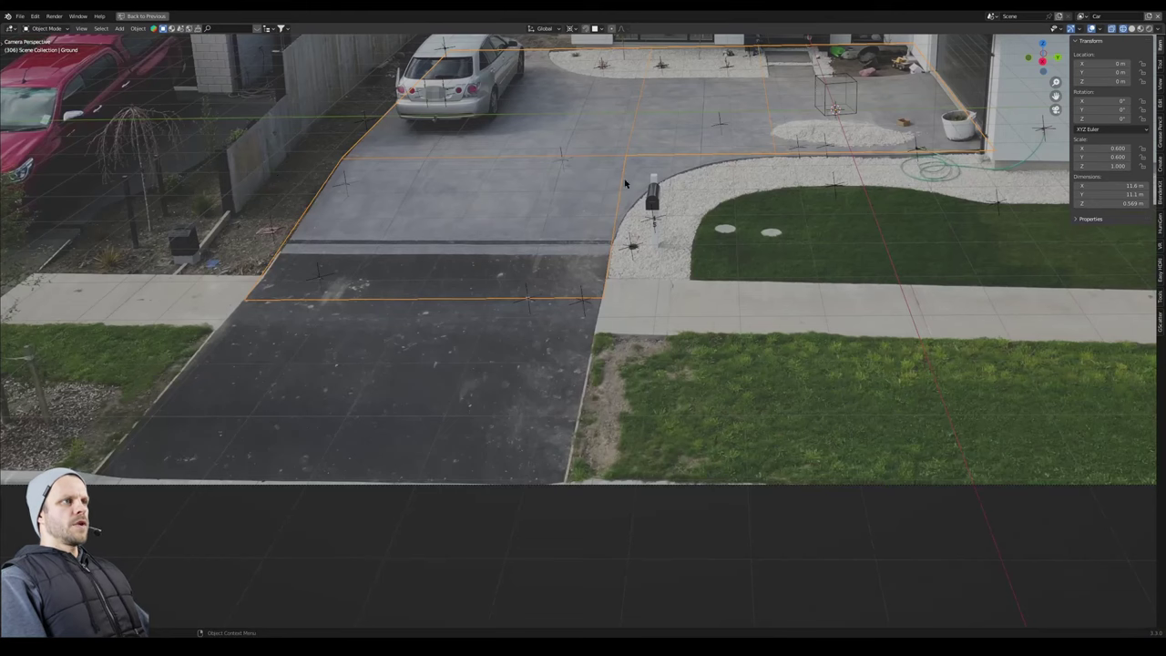
key("Tab")
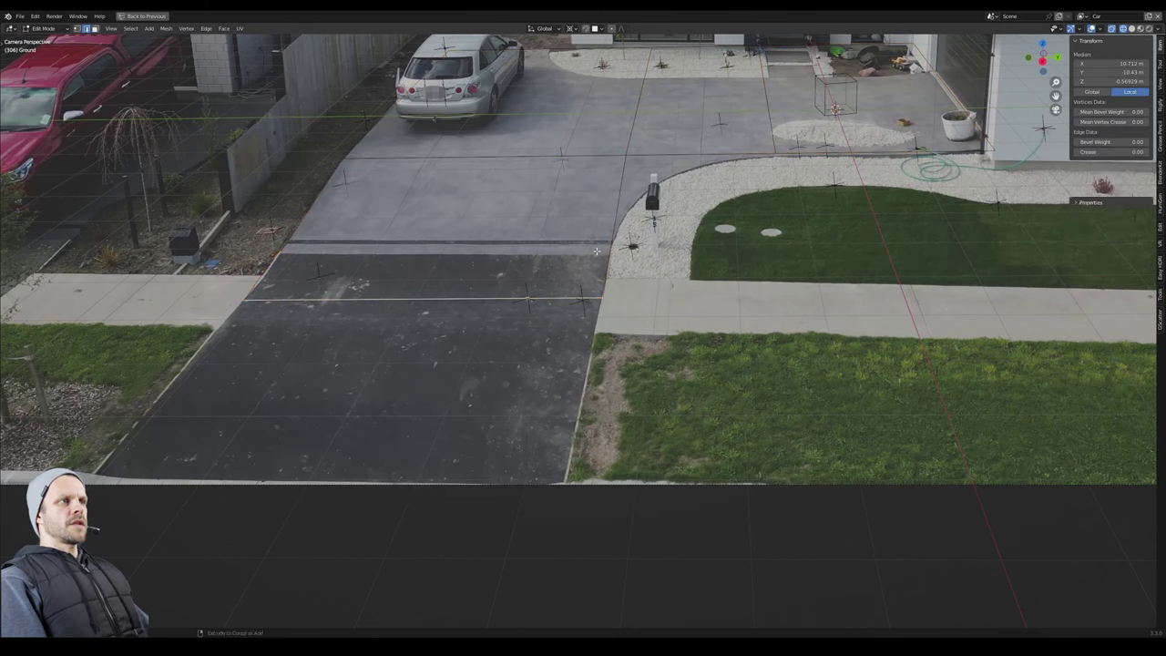
left_click(627, 160)
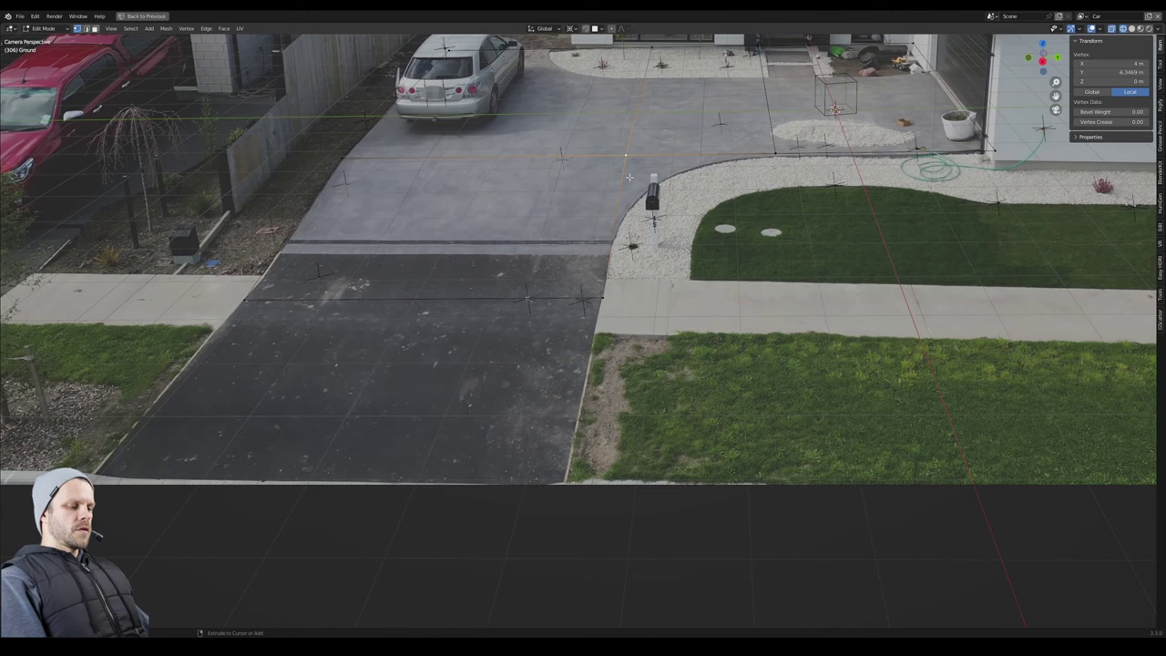
key("ctrl+shift+b")
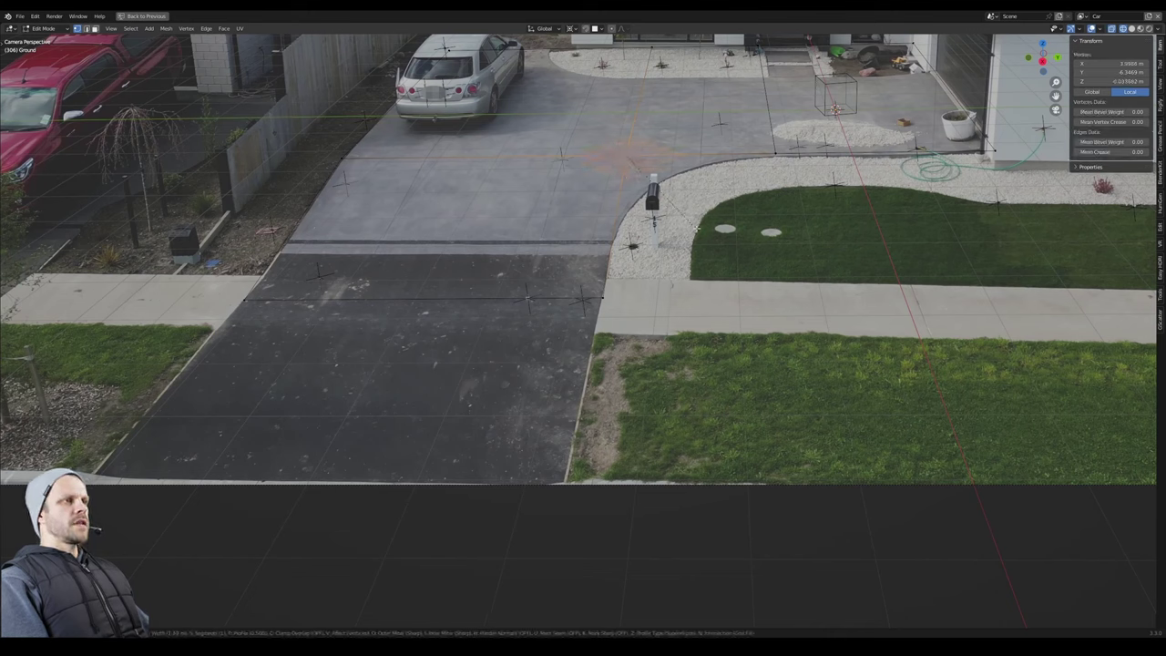
scroll(748, 286, "up", 7)
left_click(760, 314)
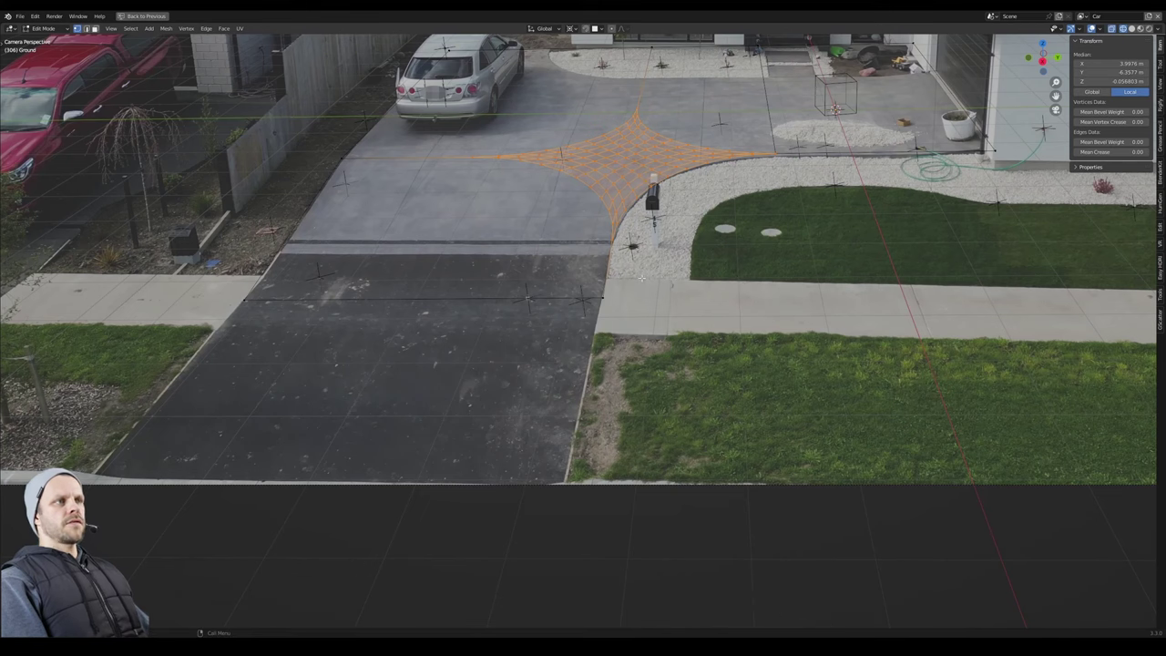
middle_click_drag(712, 281, 721, 258, "alt")
scroll(721, 258, "down", 3)
key("2")
scroll(630, 255, "up", 2)
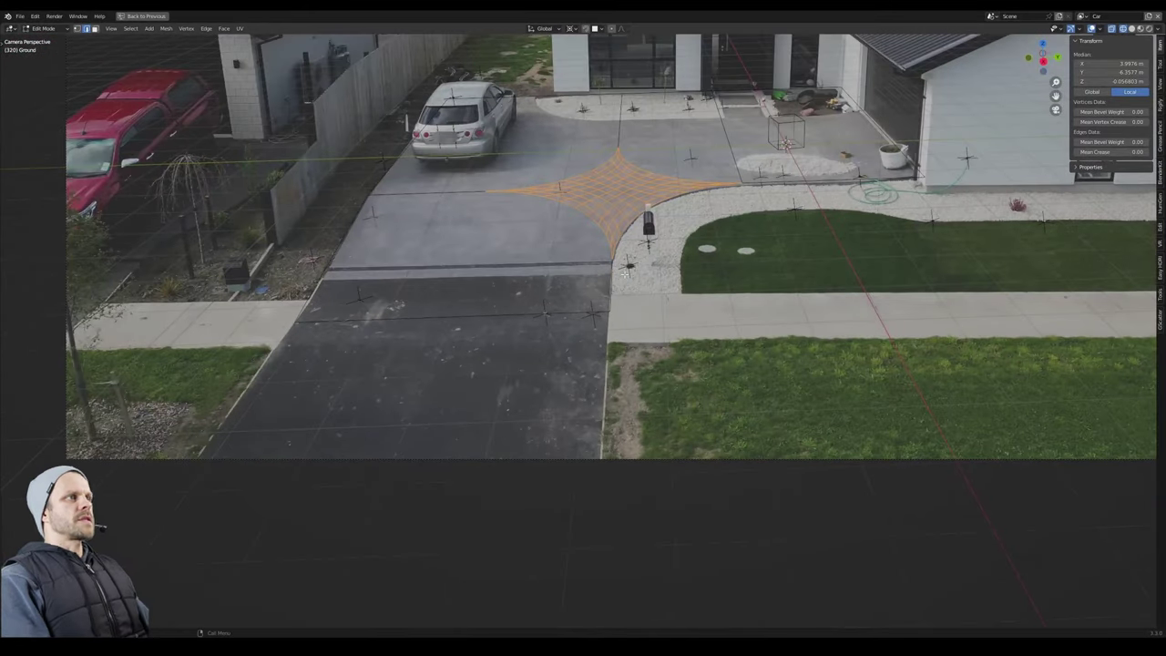
Finish editing the Ground mesh, display it with solid shading, and restore the full tracking layout.
key("Tab")
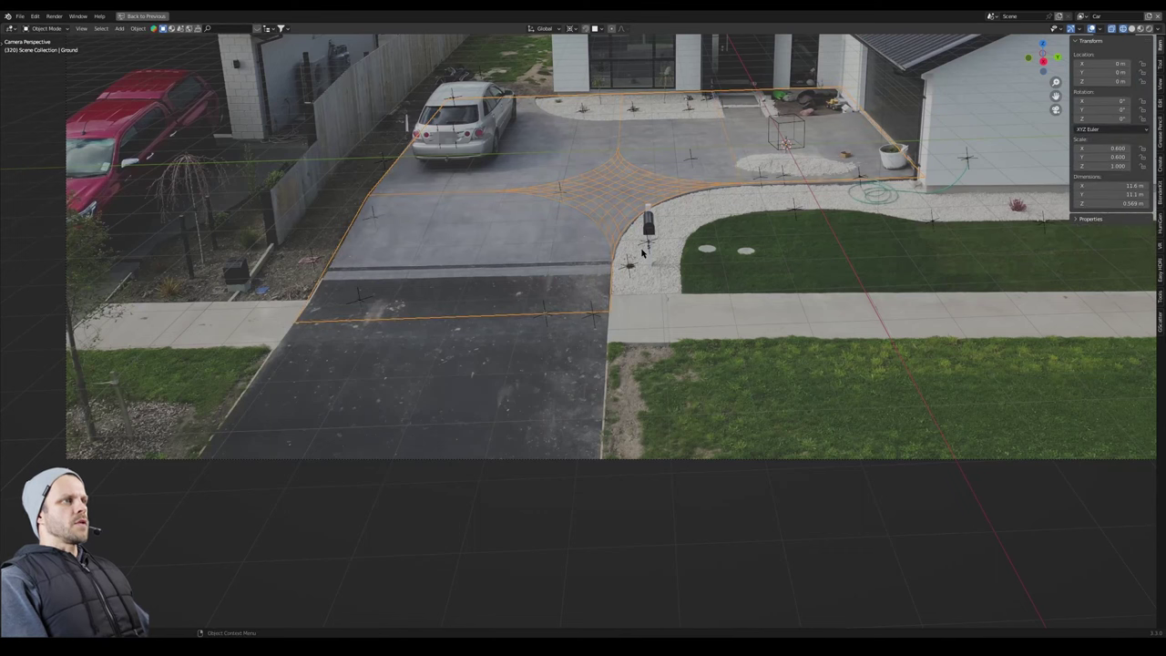
key("z")
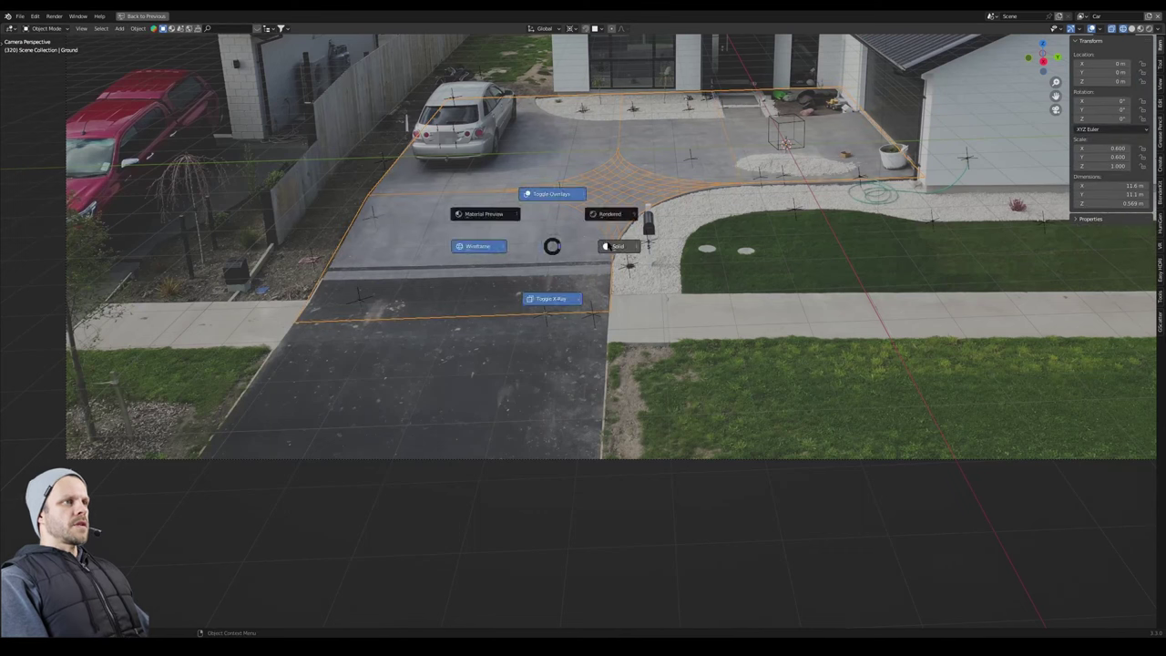
left_click(608, 250)
key("ctrl+space")
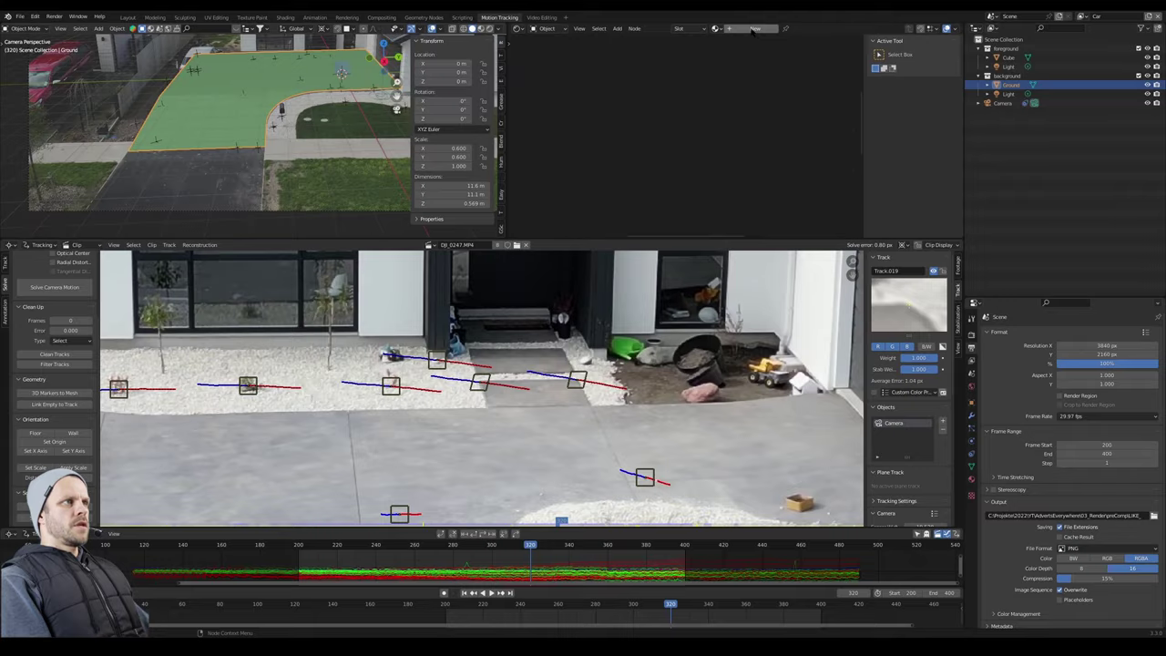
Give the Ground a new material with a mapped image texture, using the existing image DJI_0247_0390.jpg.
left_click(688, 159)
key("ctrl+t")
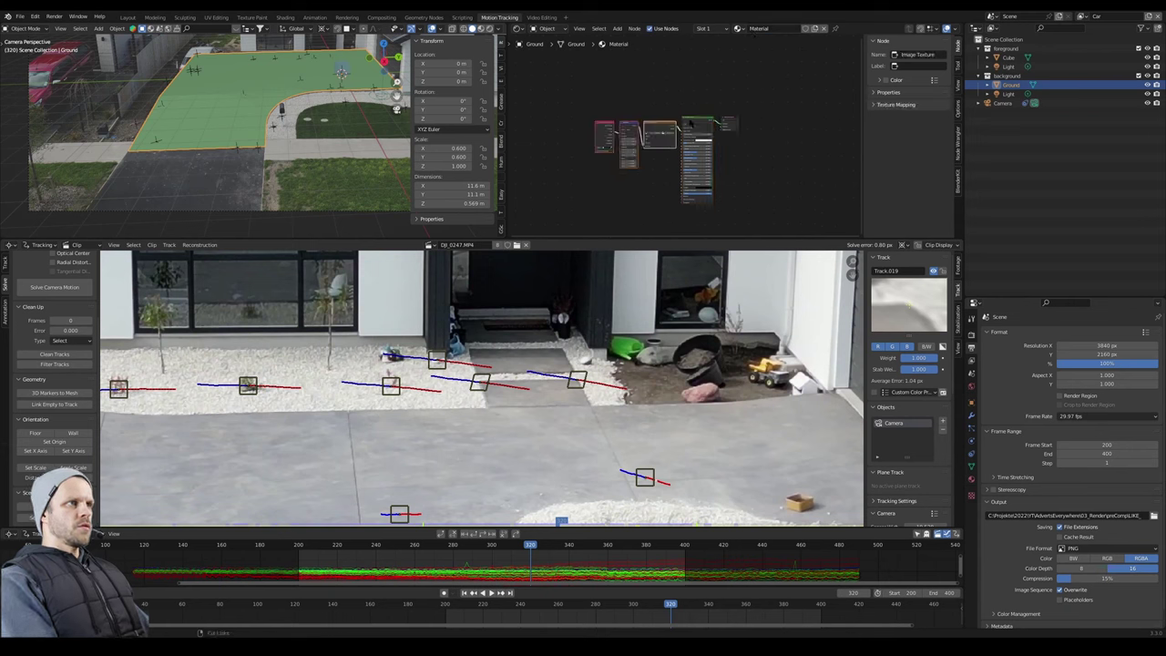
scroll(586, 132, "up", 4)
left_click(569, 126)
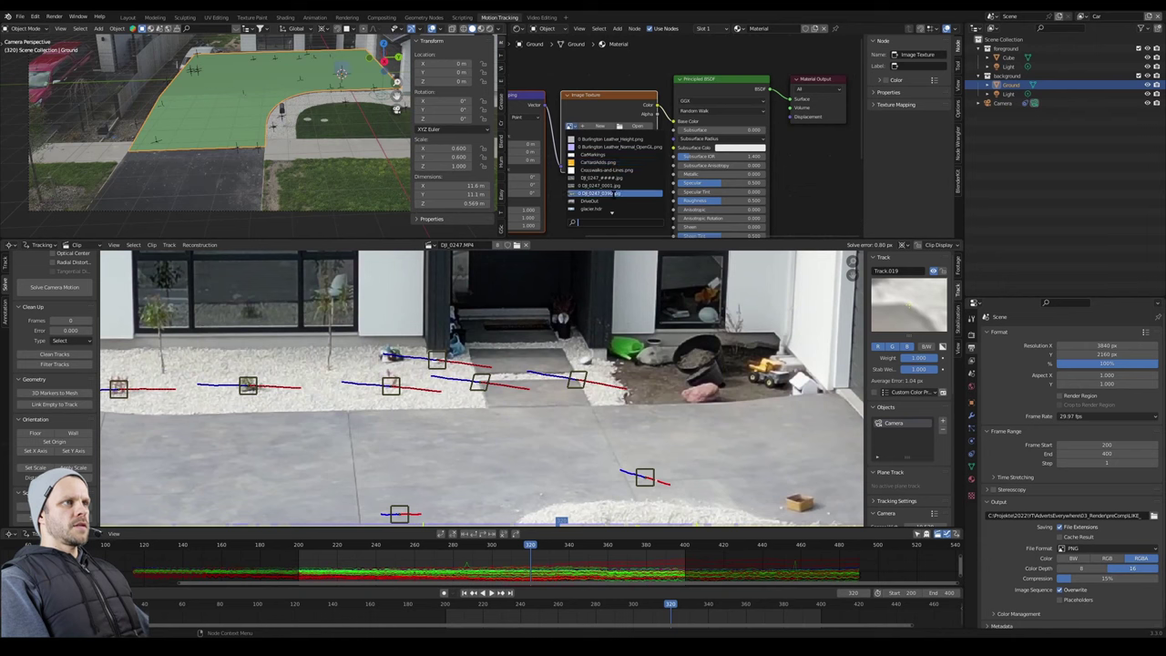
left_click(603, 193)
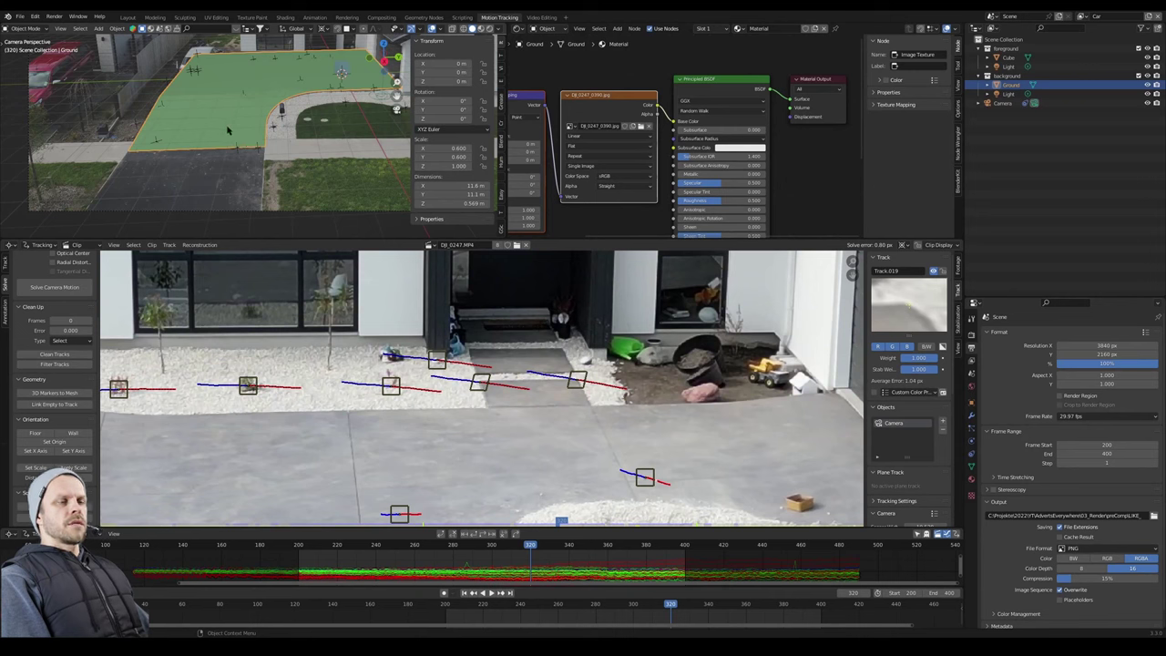
Select all Ground faces and project their UVs from the camera view at frame 320.
key("Tab")
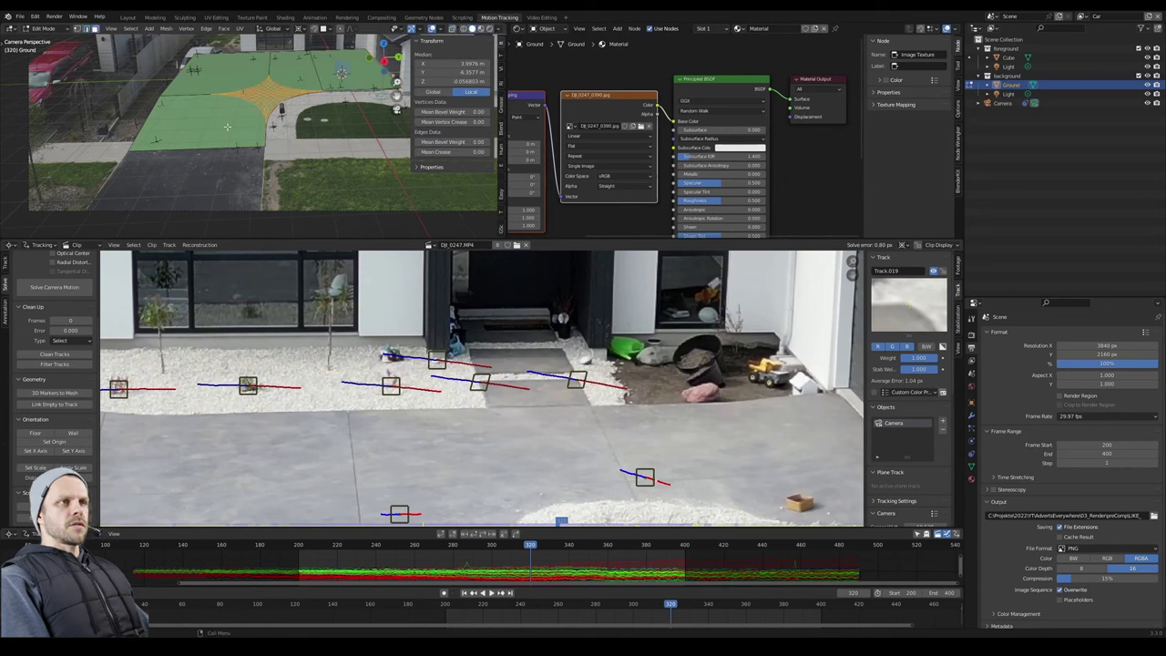
key("a")
key("u")
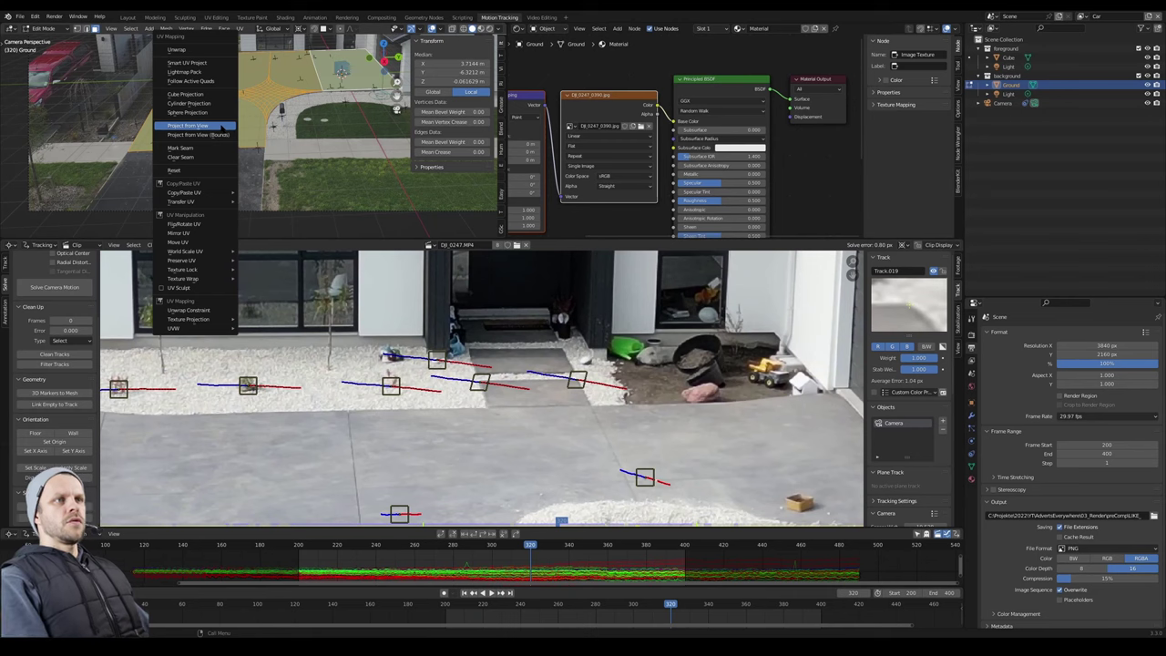
left_click(210, 125)
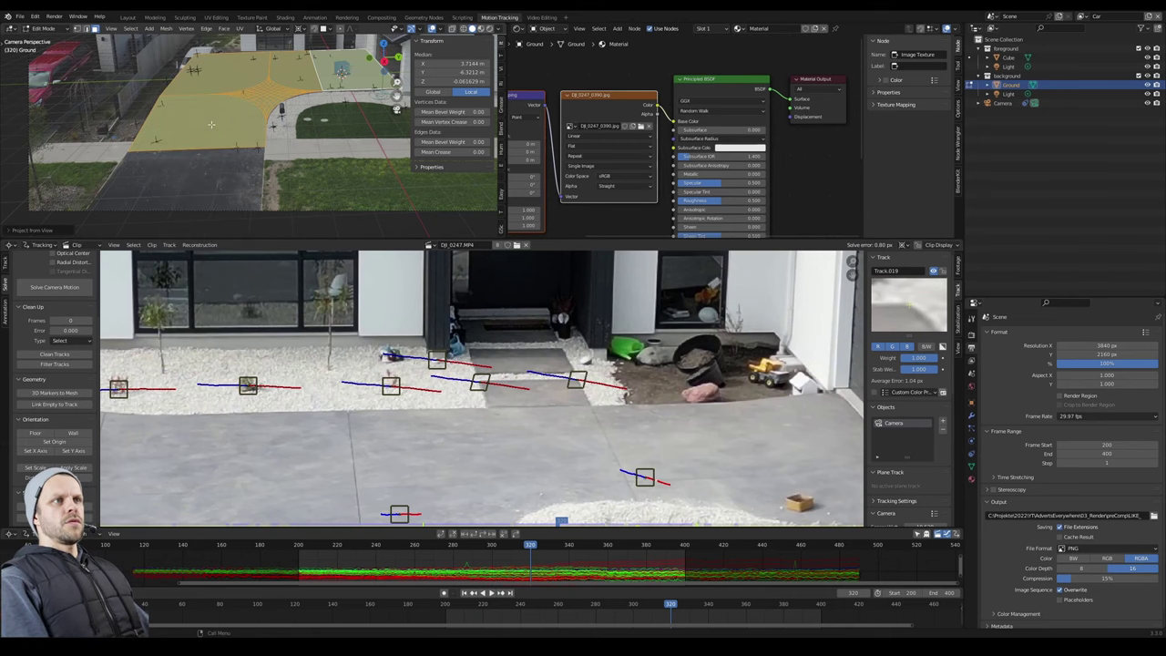
key("Tab")
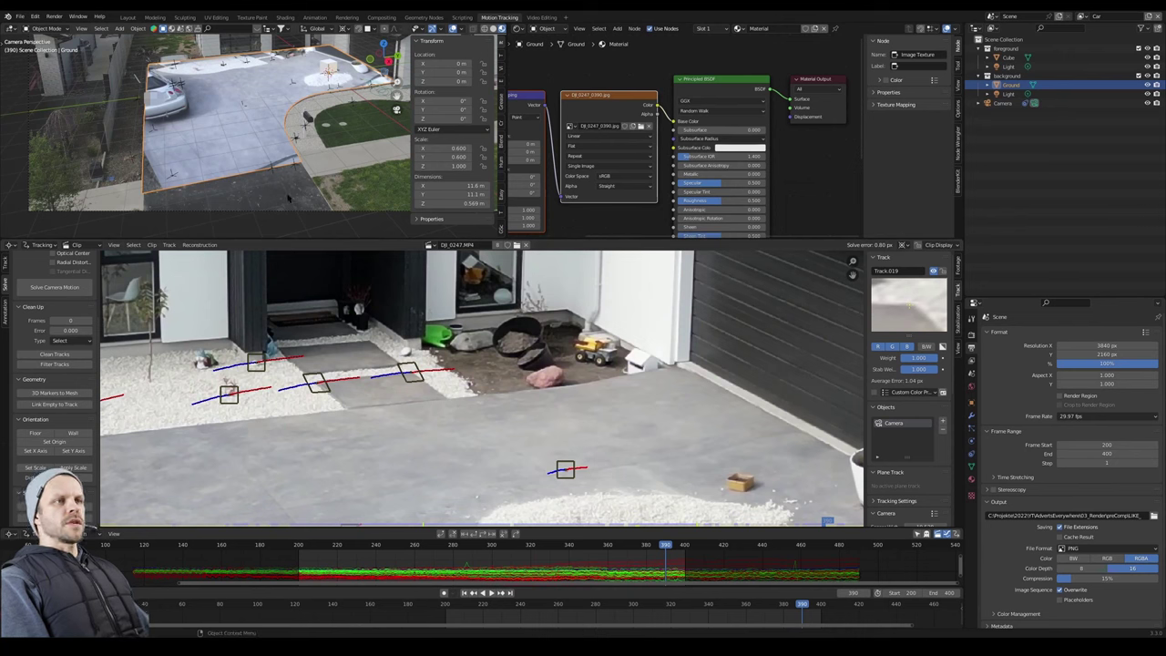
Project the Ground's UVs from the camera view at frame 390, and scrub the clip to check how the texture follows the footage.
key("Tab")
key("u")
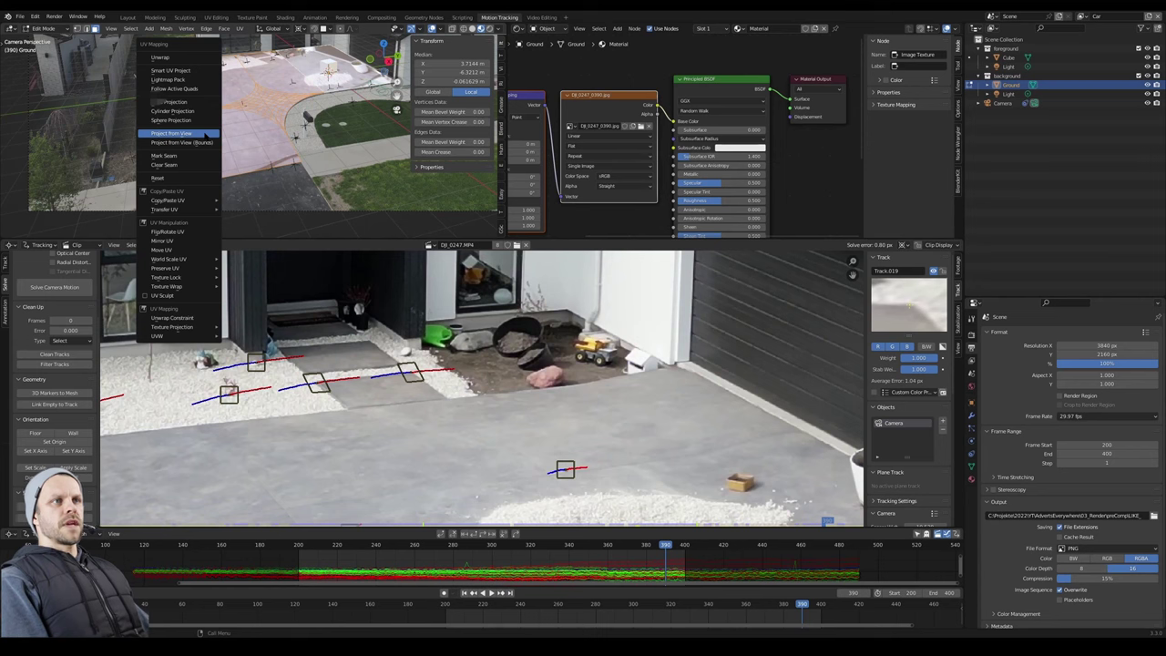
left_click(194, 134)
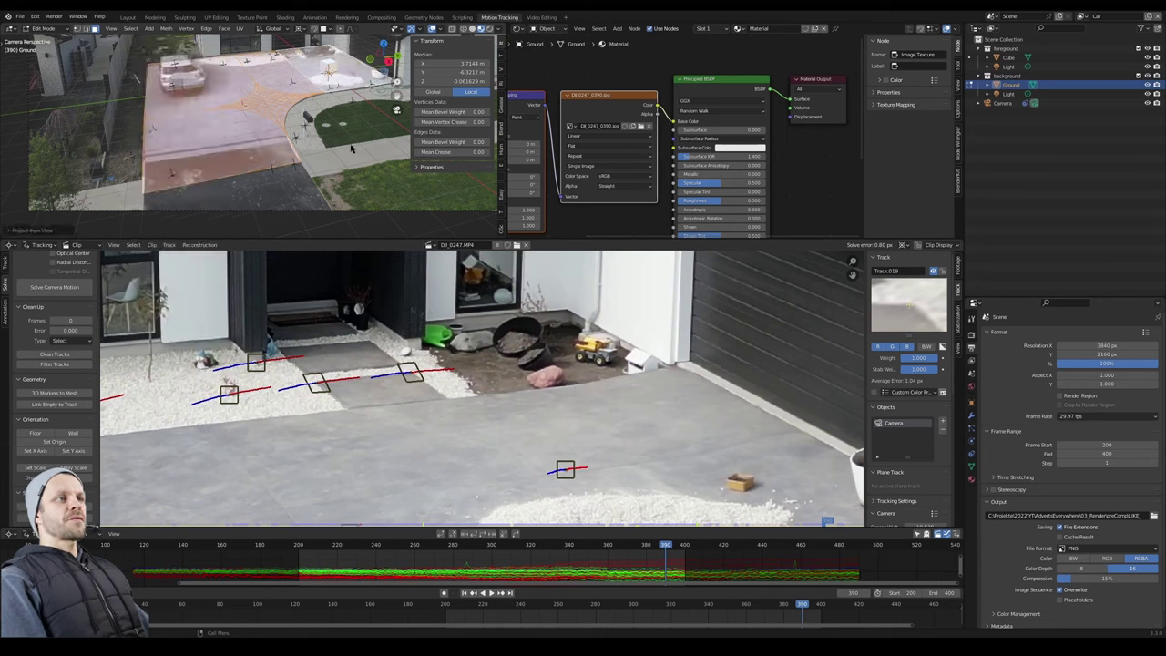
key("Tab")
left_click_drag(660, 548, 452, 543)
left_click_drag(577, 546, 651, 544)
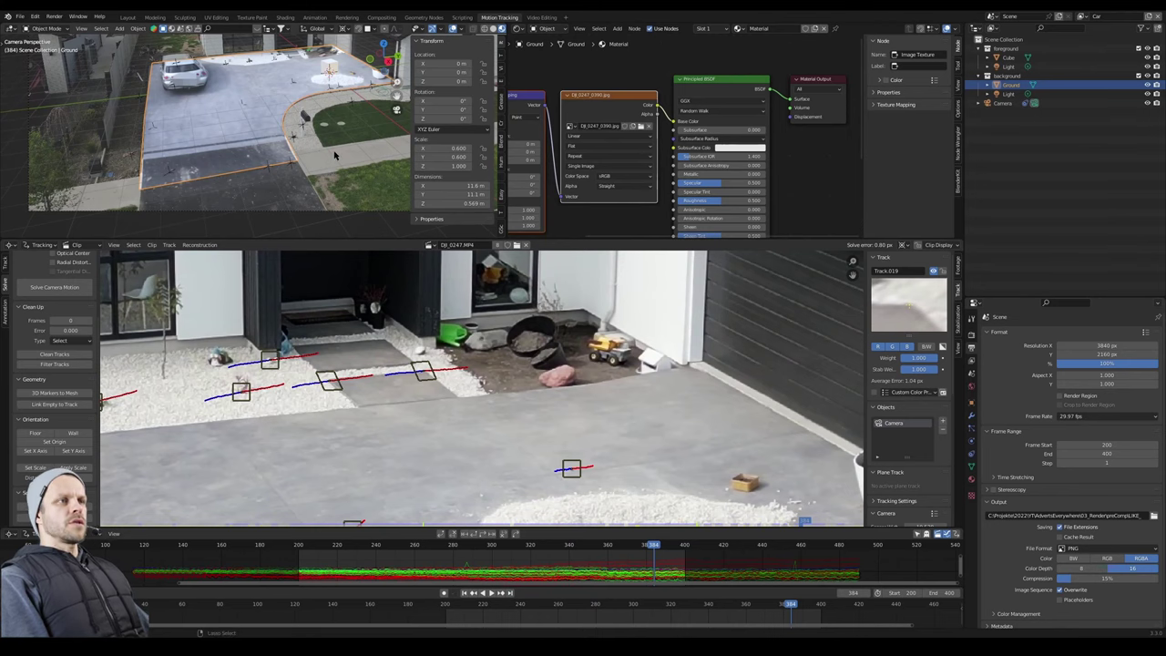
Extrude the Ground mesh's edges along the house front and garage side upward about 2.2 m on Z as walls.
key("ctrl+space")
scroll(679, 215, "down", 3)
middle_click_drag(573, 416, 546, 360, "alt")
left_click_drag(547, 359, 541, 357)
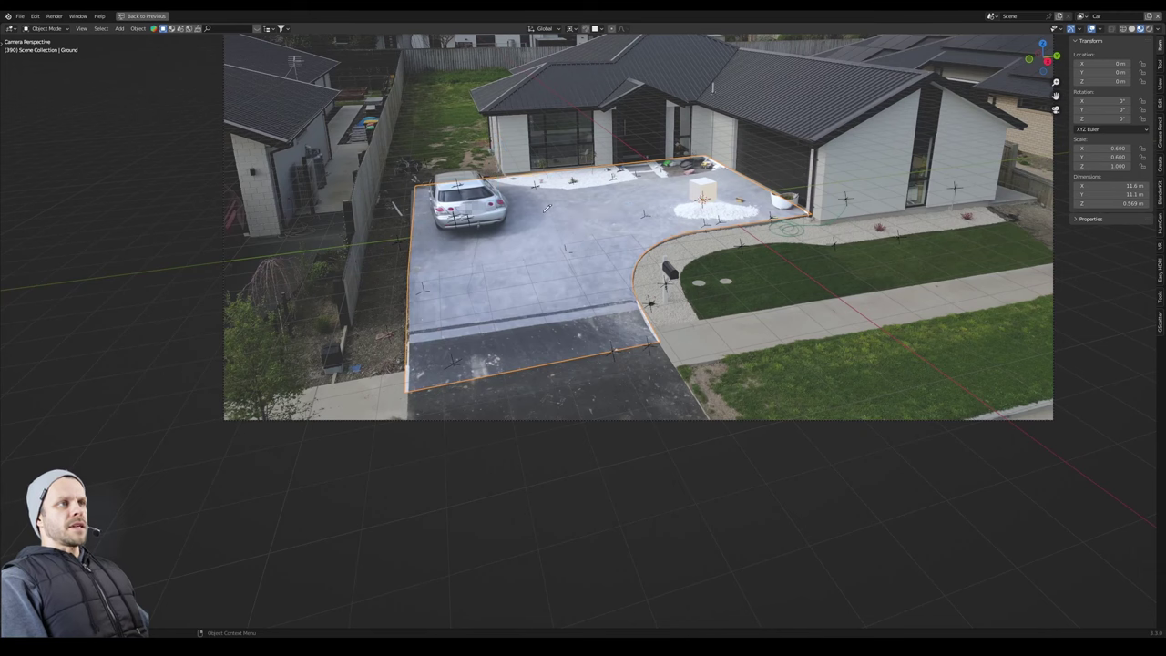
key("Tab")
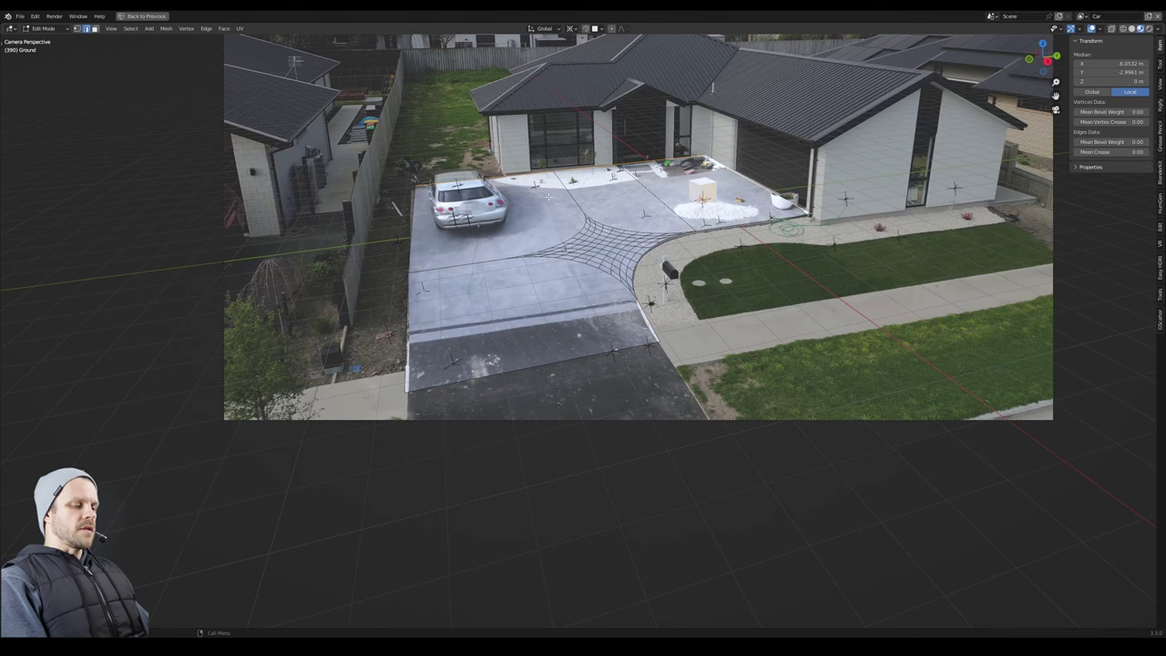
key("g")
key("z")
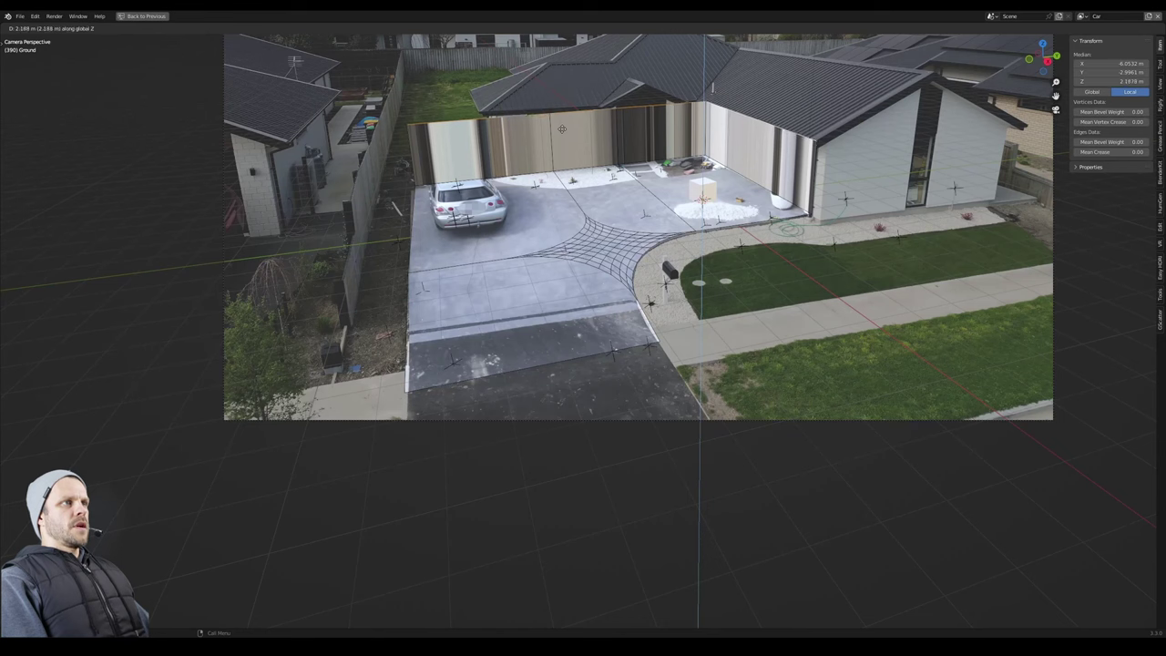
left_click(539, 154)
Project the UVs of all Ground faces, including the extruded walls, from the camera view at frame 390, and return to Object Mode.
key("3")
key("a")
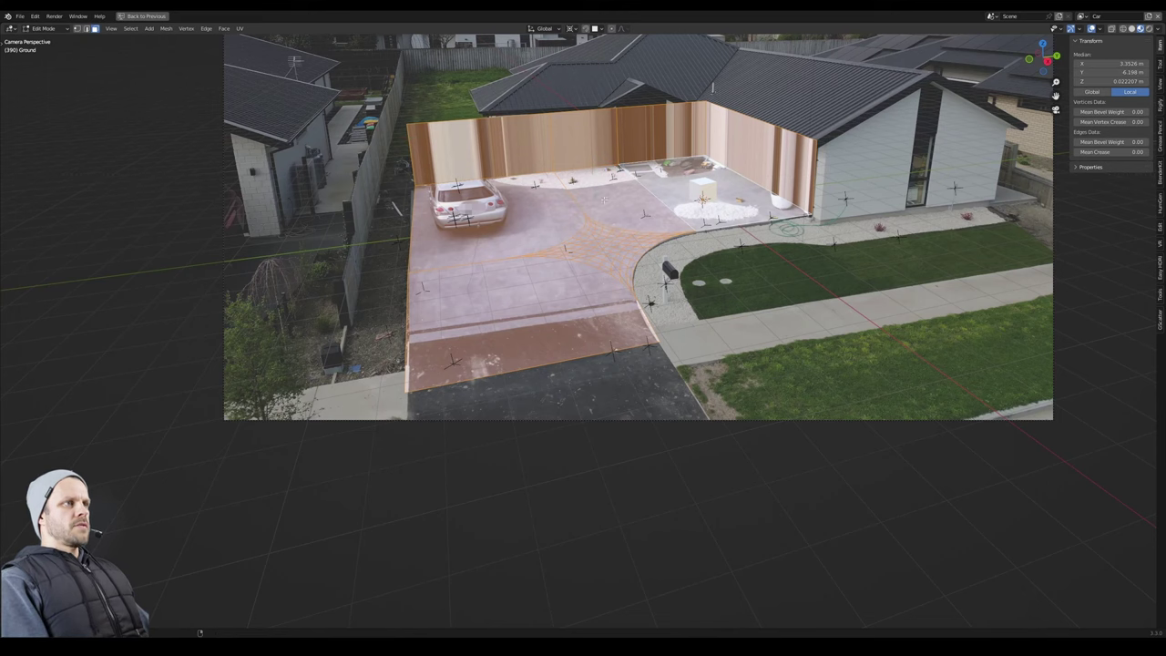
key("u")
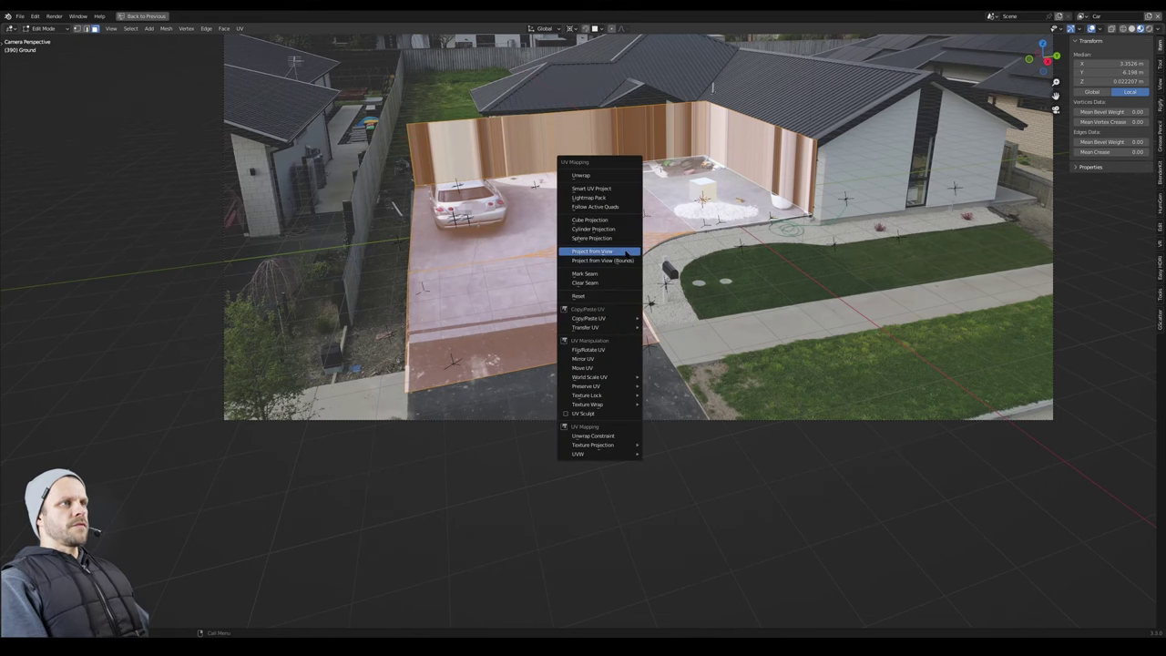
left_click(627, 252)
key("Tab")
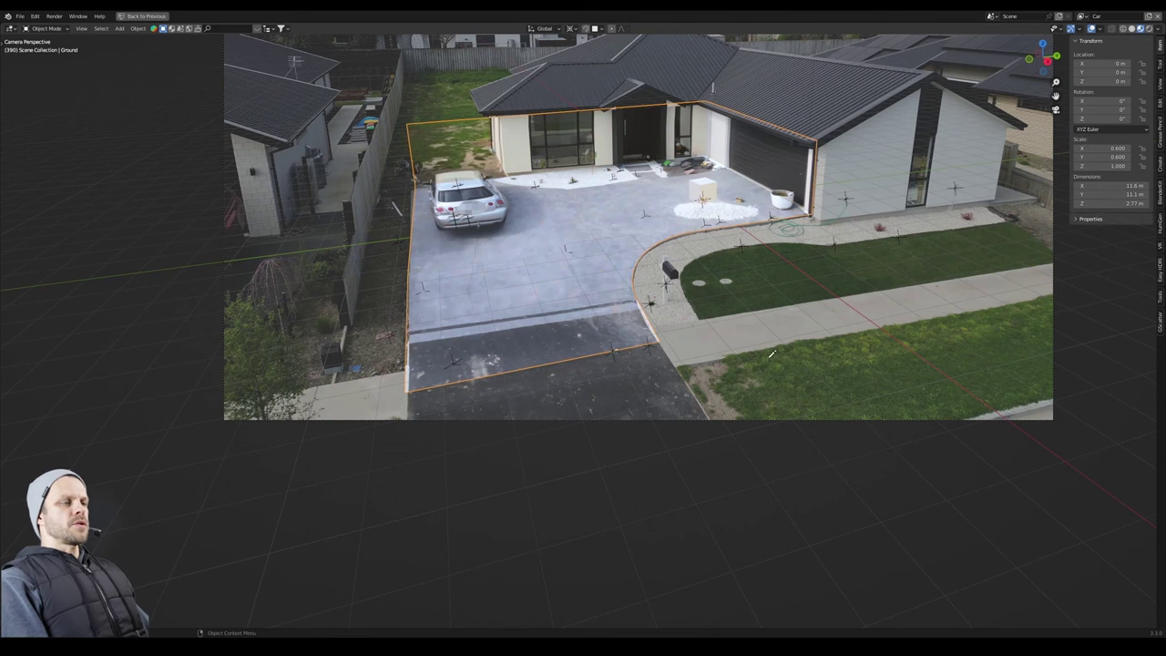
Scribble freehand annotation marks over the grass area behind the parked car in the camera view.
middle_click_drag(692, 350, 895, 323, "alt")
left_click_drag(895, 323, 671, 268)
left_click_drag(469, 114, 455, 173)
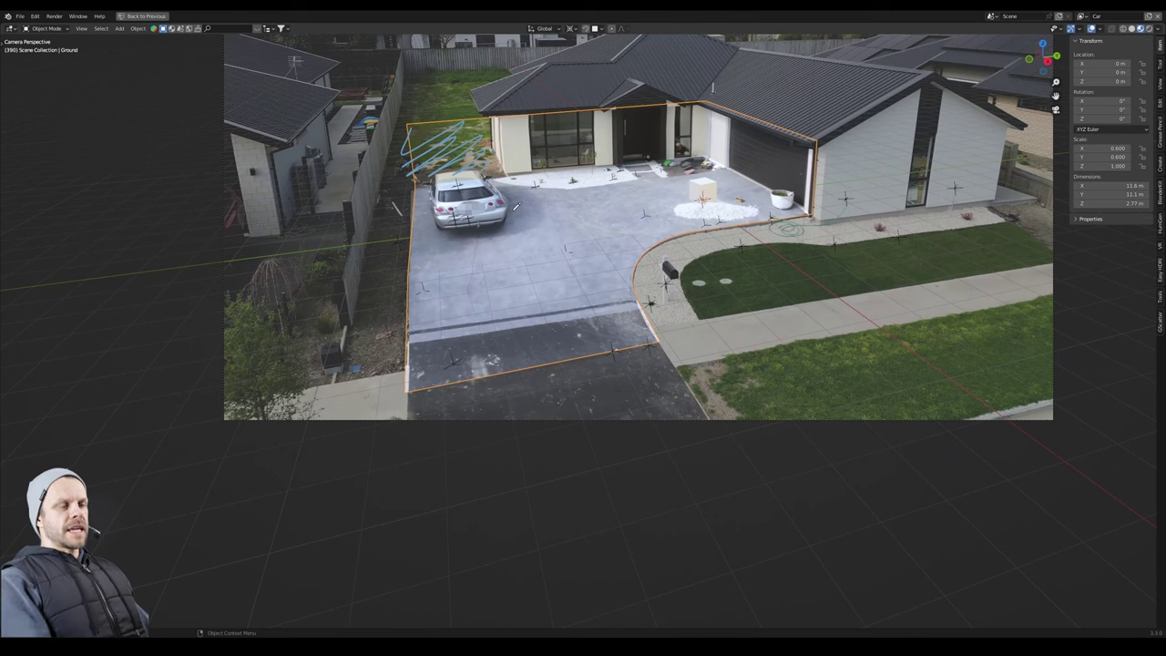
left_click_drag(679, 295, 799, 317)
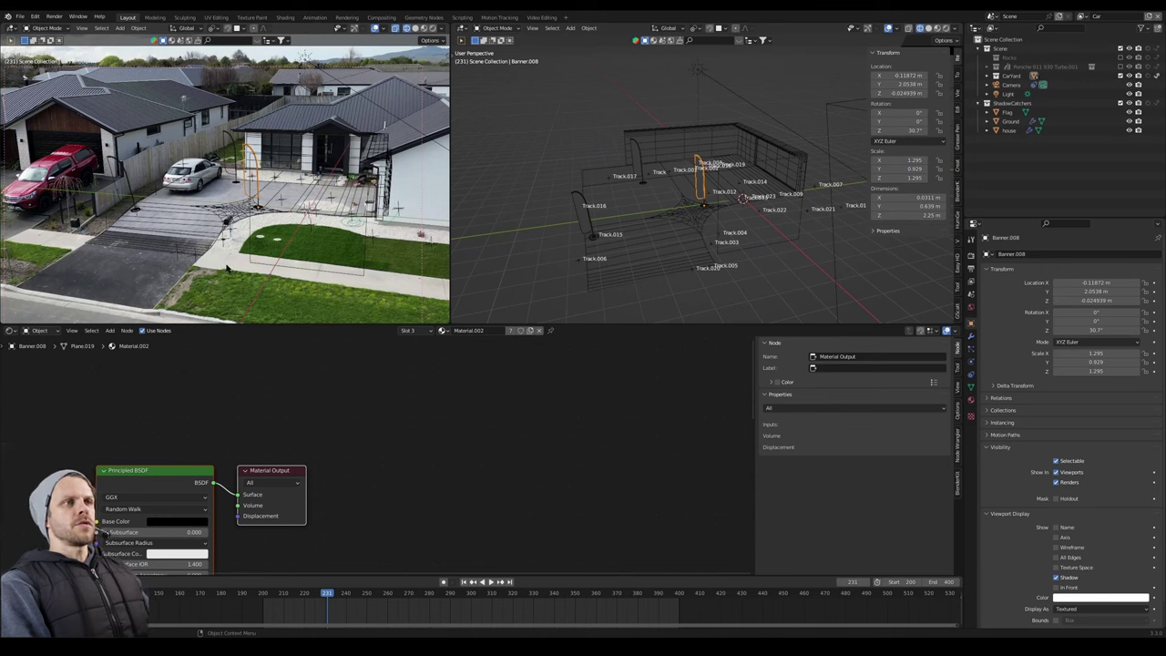
Inspect the projected ground, walls and banners with textured shading from another angle, and return the 3D view to wireframe.
middle_click_drag(663, 217, 698, 227)
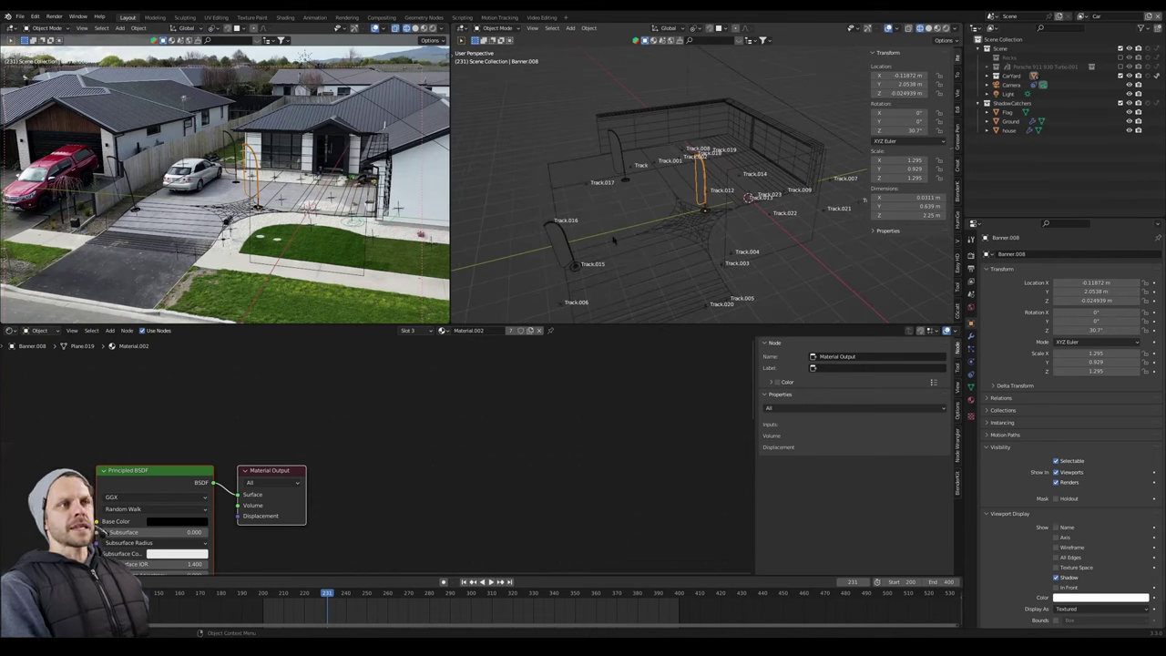
mouse_move(615, 238)
middle_mouse_down()
mouse_move(630, 199)
mouse_move(704, 237)
mouse_move(697, 289)
mouse_move(768, 284)
middle_mouse_up()
key("z")
left_click(728, 292)
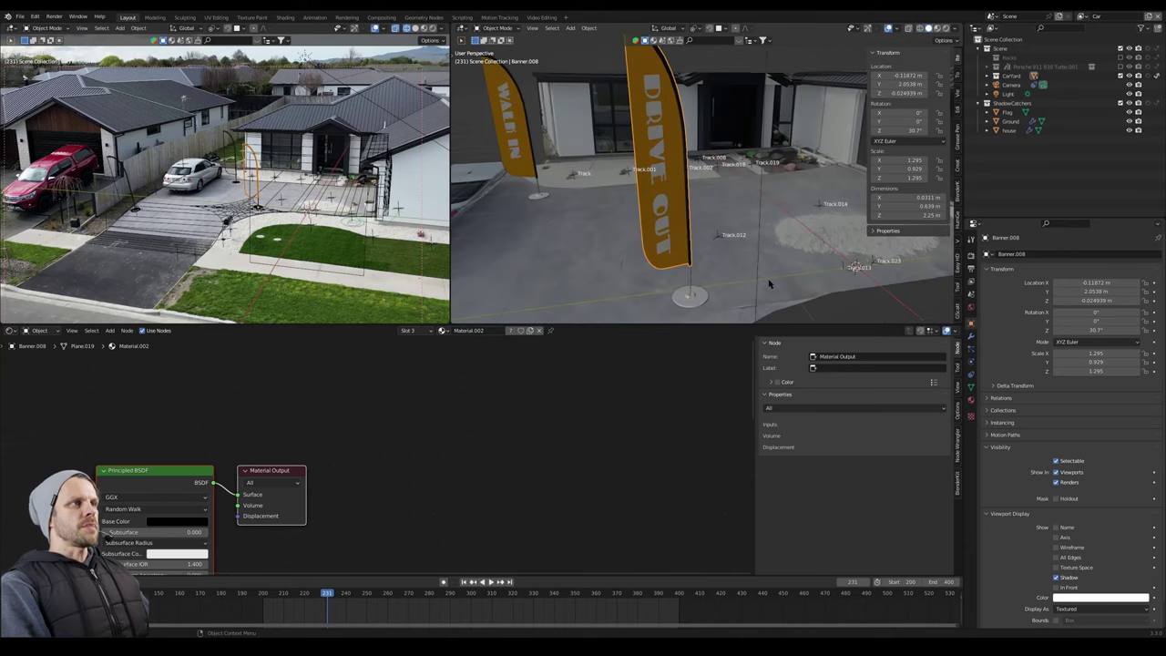
scroll(769, 284, "down", 4)
key("z")
left_click(674, 262)
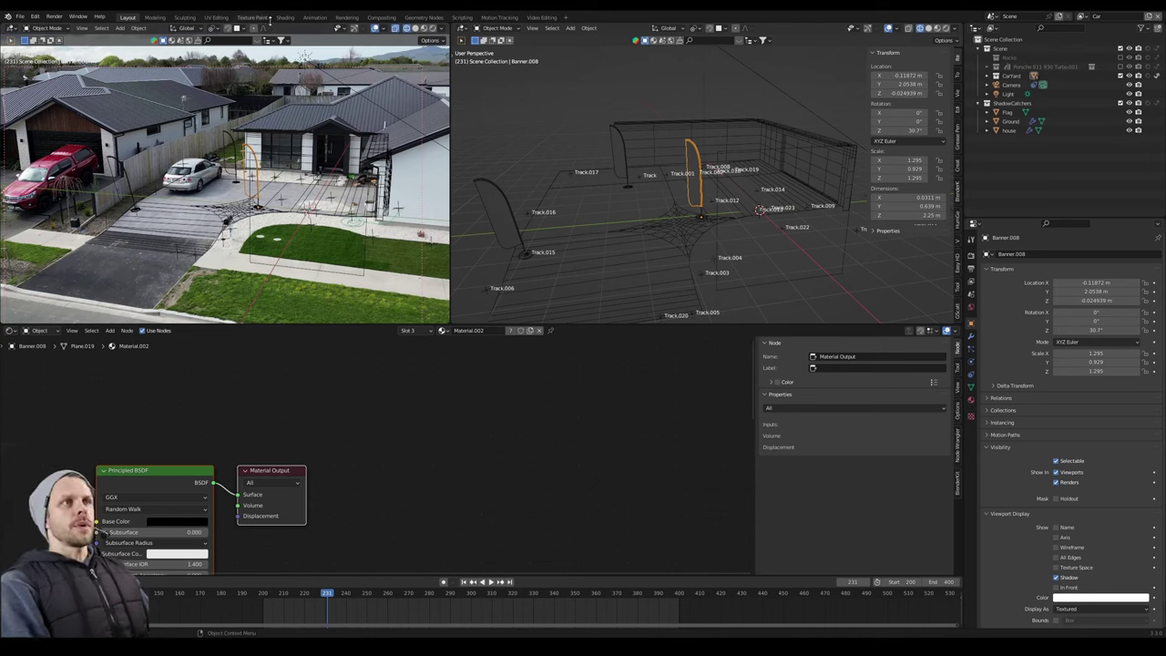
Open the compositing node tree full-screen and review its Rock Shop, Porsche and Yard Sale frames.
left_click(381, 17)
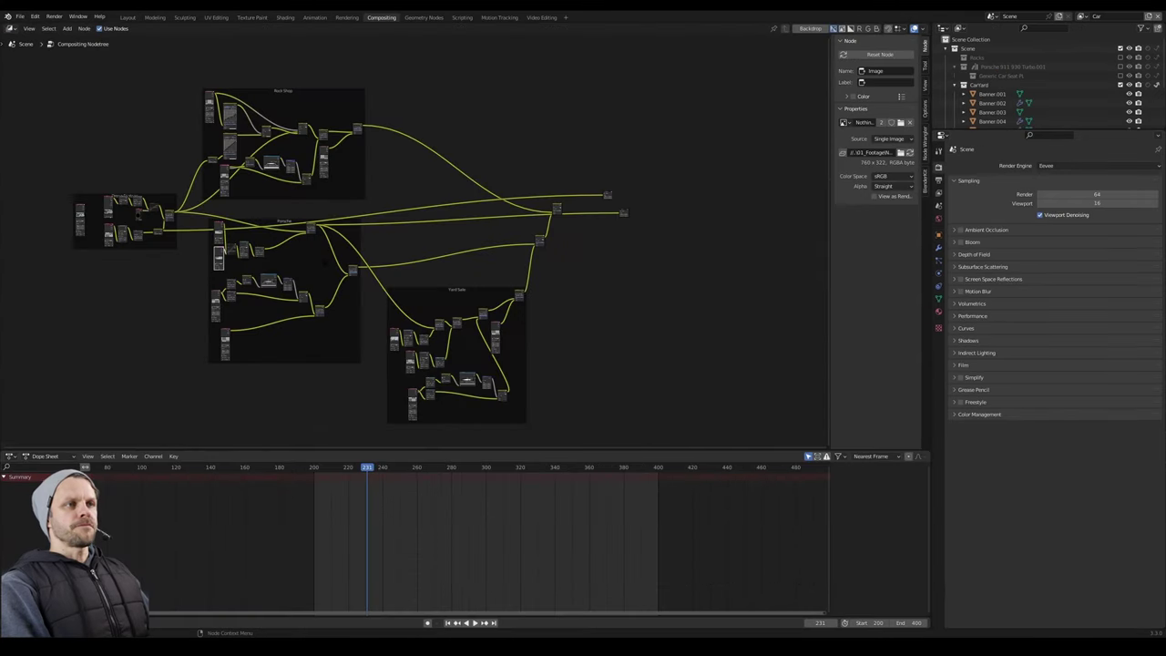
key("ctrl+space")
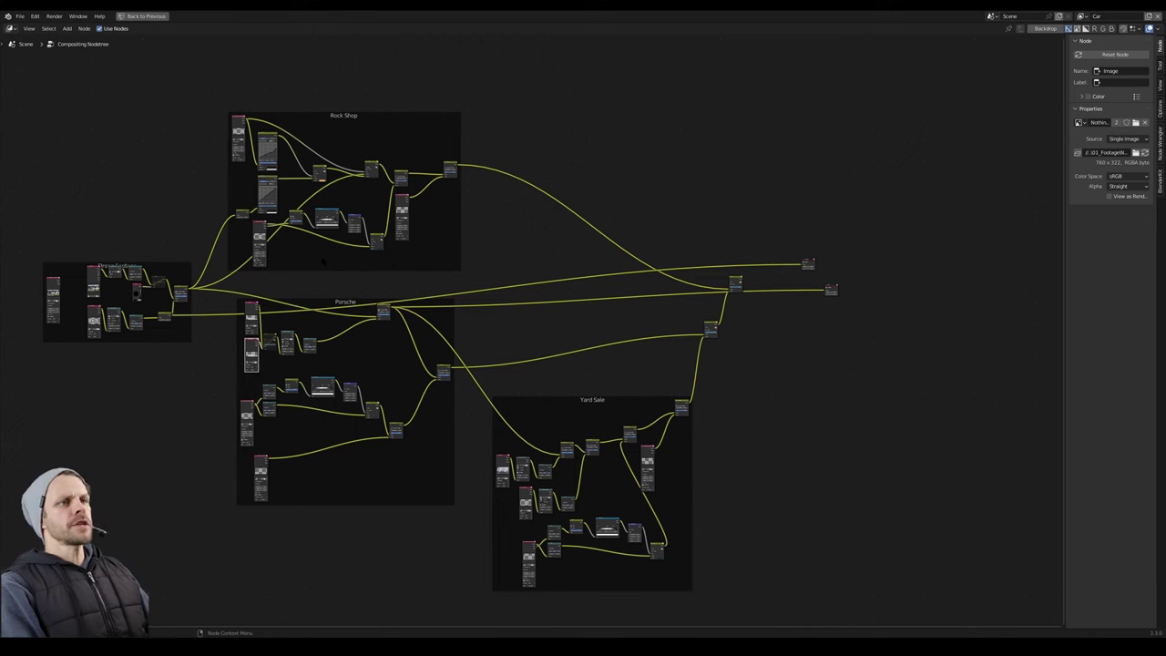
scroll(174, 374, "up", 1)
middle_click_drag(174, 374, 333, 353)
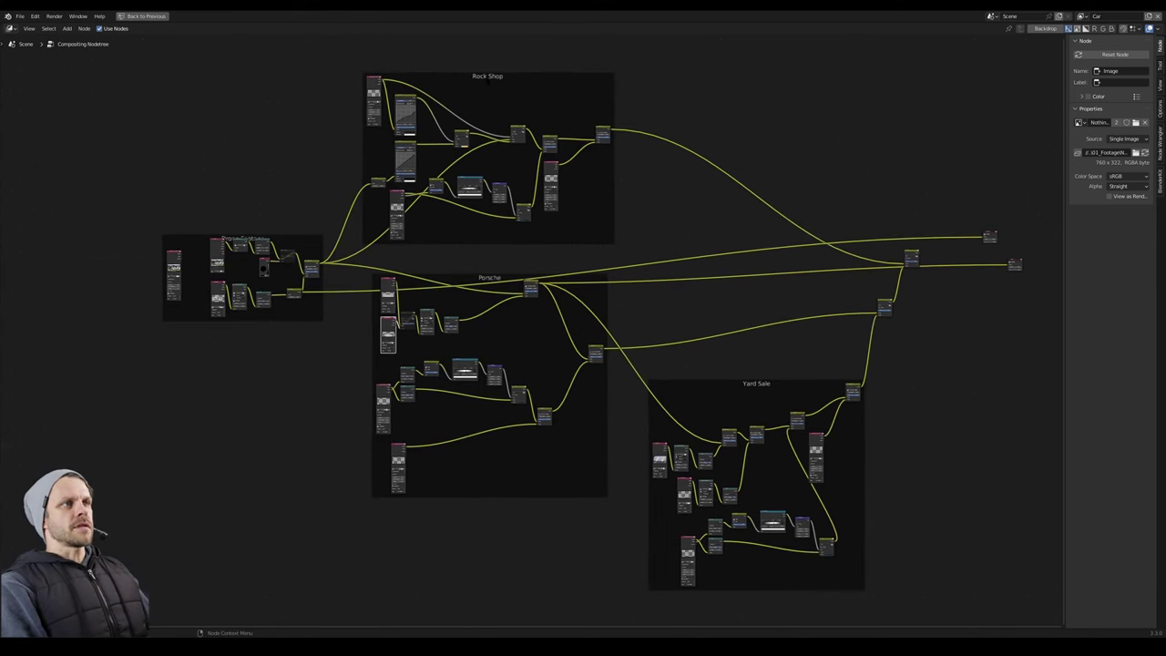
left_click(625, 511)
left_click(491, 280)
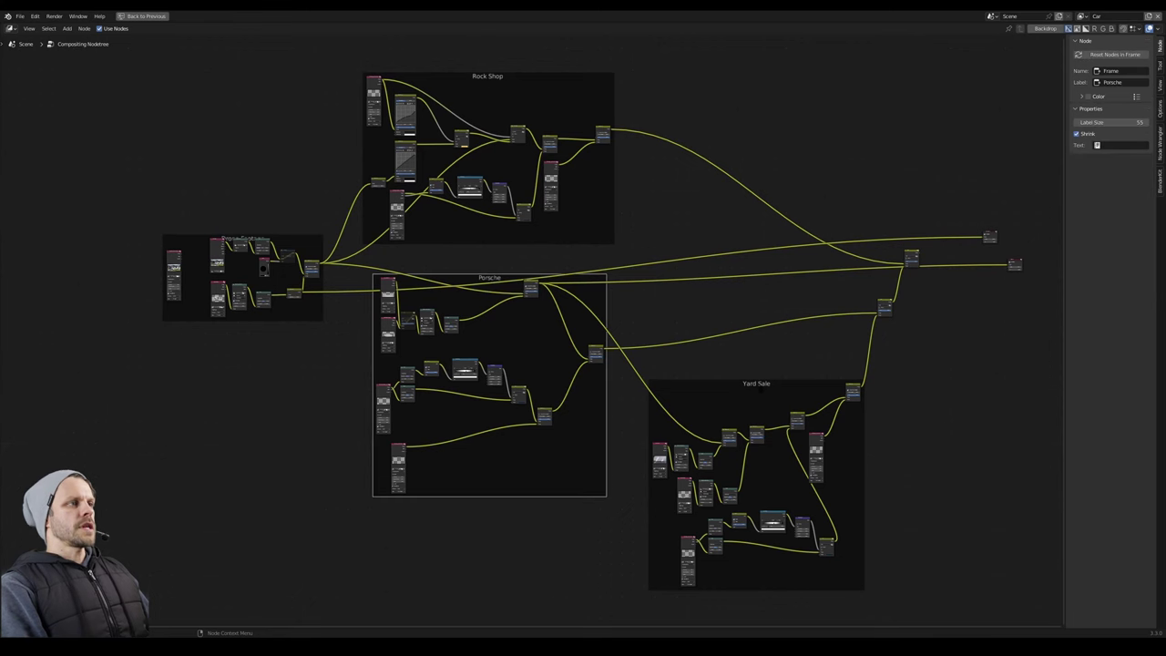
key("alt+a")
Examine the movie clip and LicensePlate image nodes in the Drone Footage frame.
left_click_drag(197, 239, 173, 235)
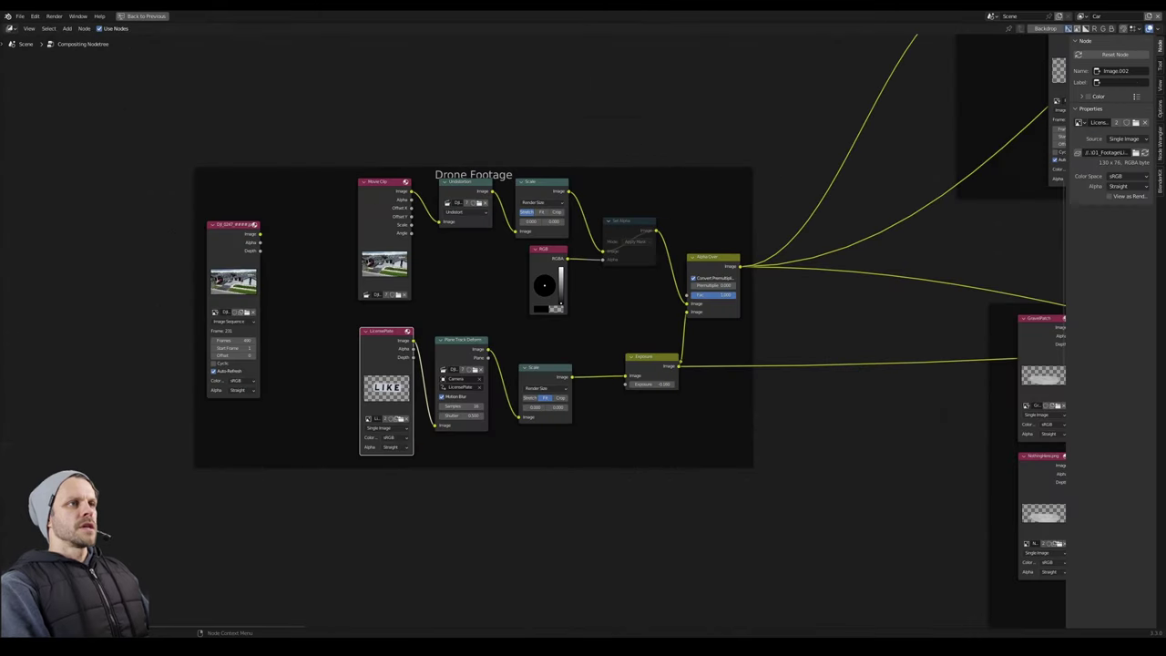
left_click(375, 206)
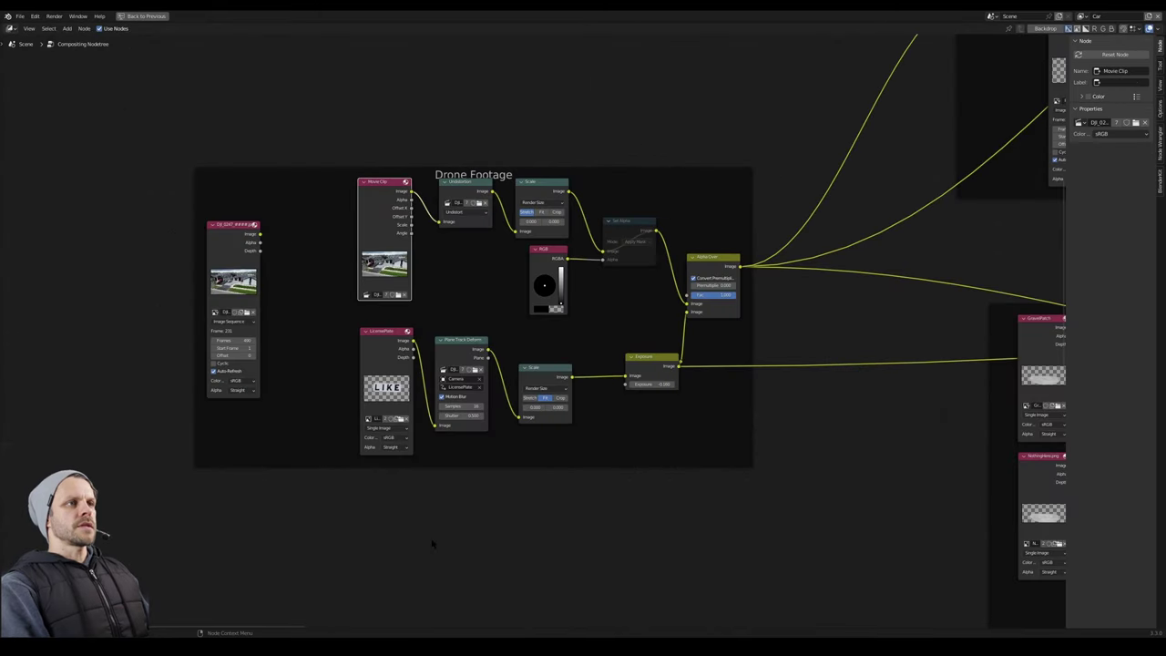
left_click(383, 354)
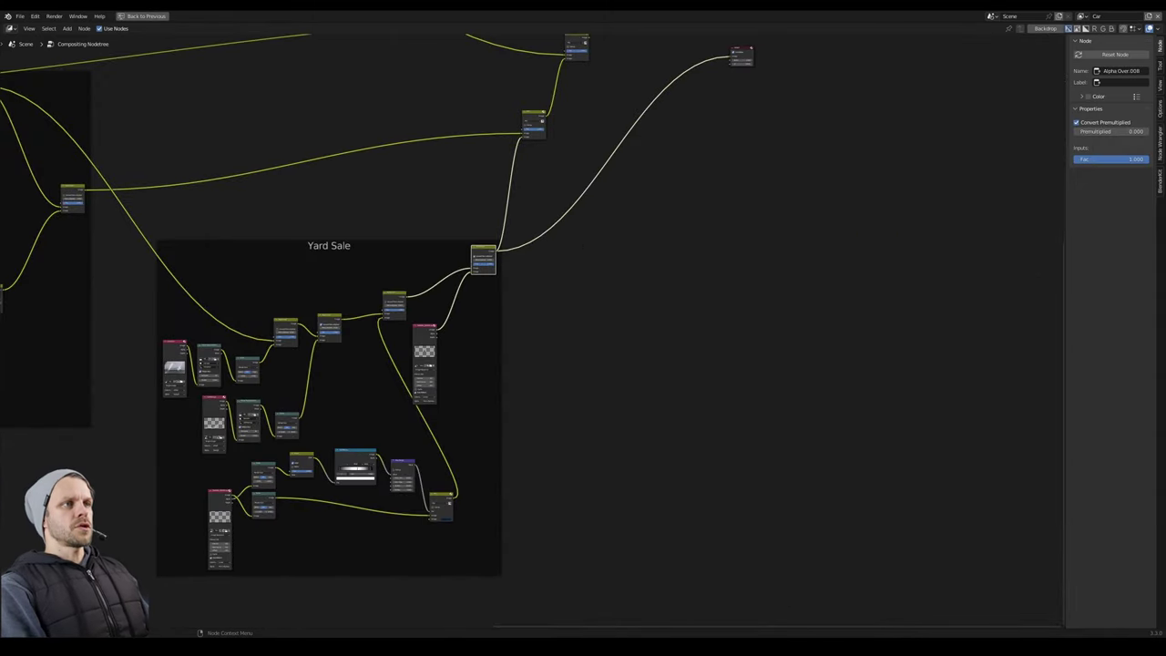
Inspect the CarMarkings image node in the Yard Sale frame, and restore the multi-editor compositing layout.
middle_click_drag(392, 236, 450, 245)
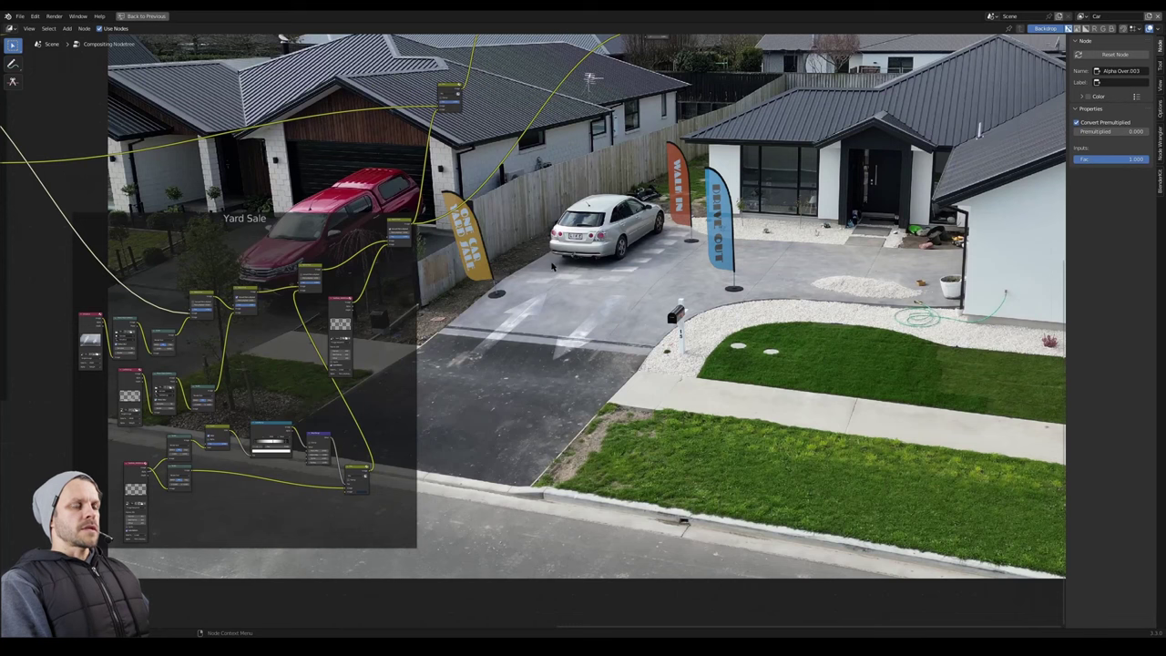
scroll(143, 288, "up", 3)
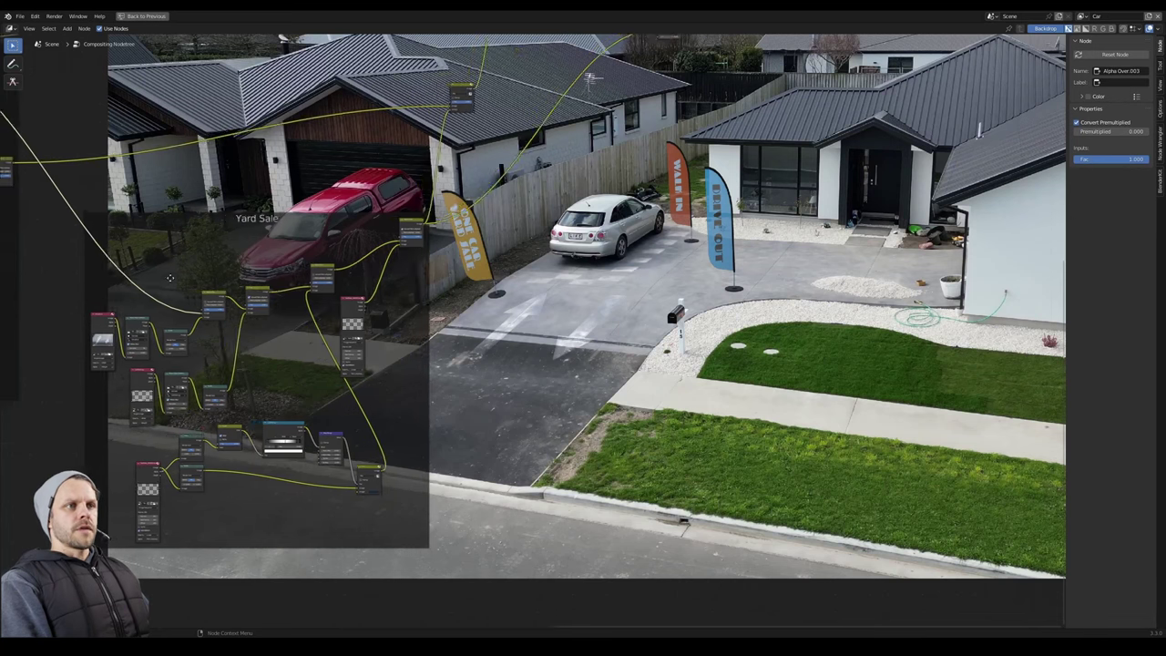
left_click(112, 325)
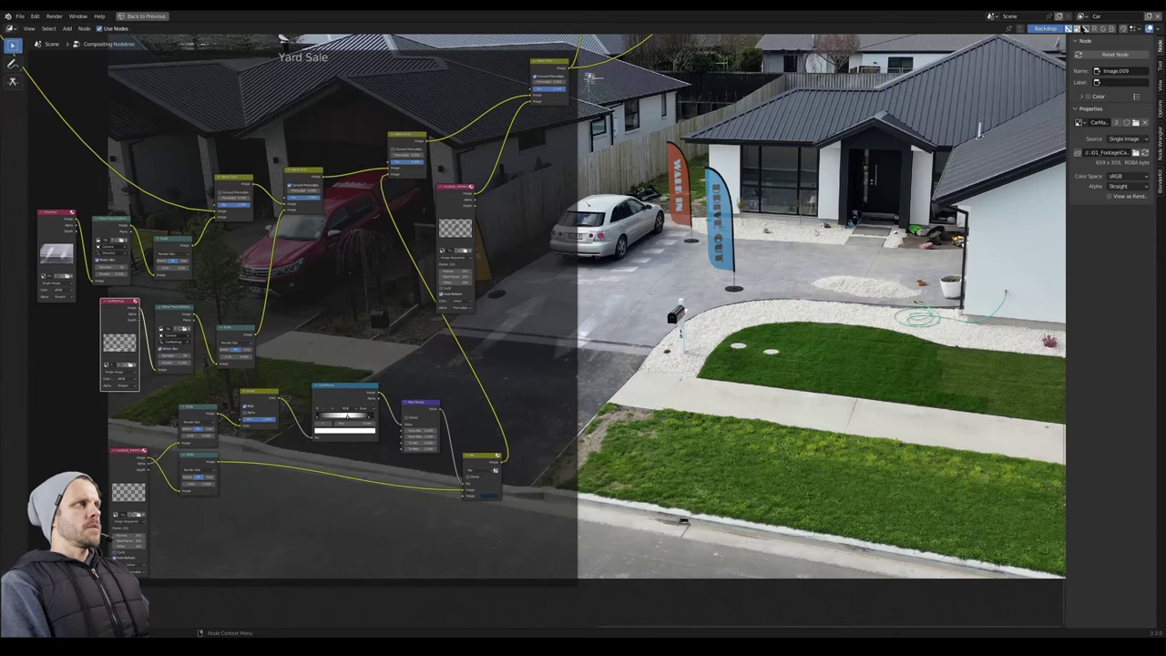
key("ctrl+space")
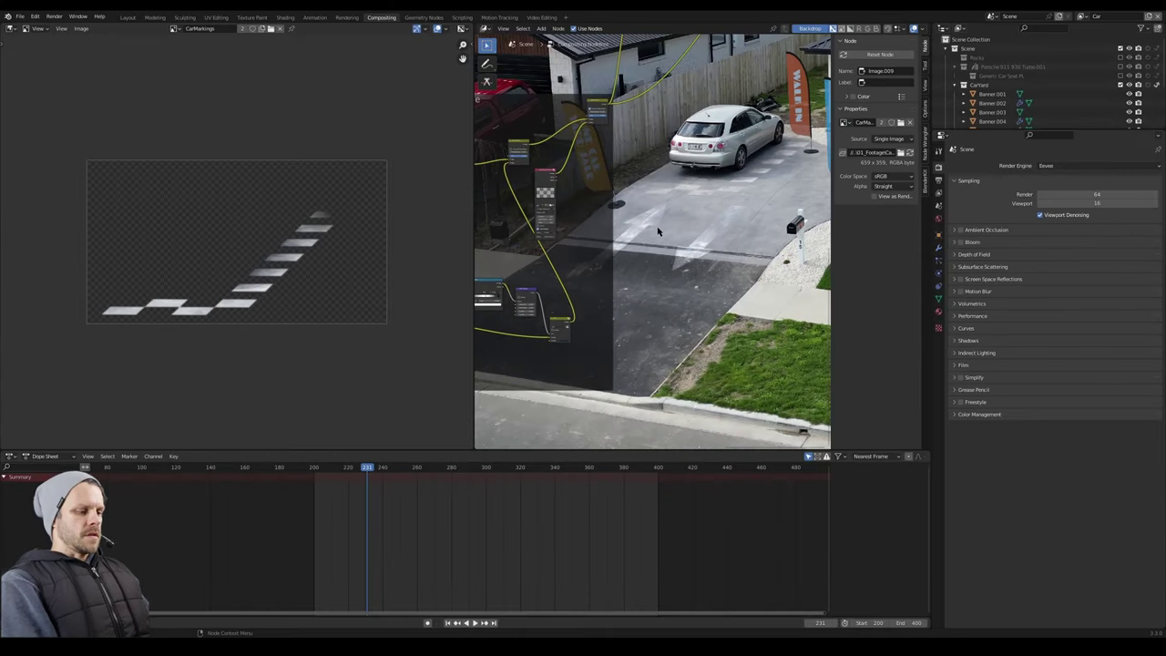
Hide the node editor's sidebar and check how the driveway markings follow the footage at frames 377 and 301.
key("n")
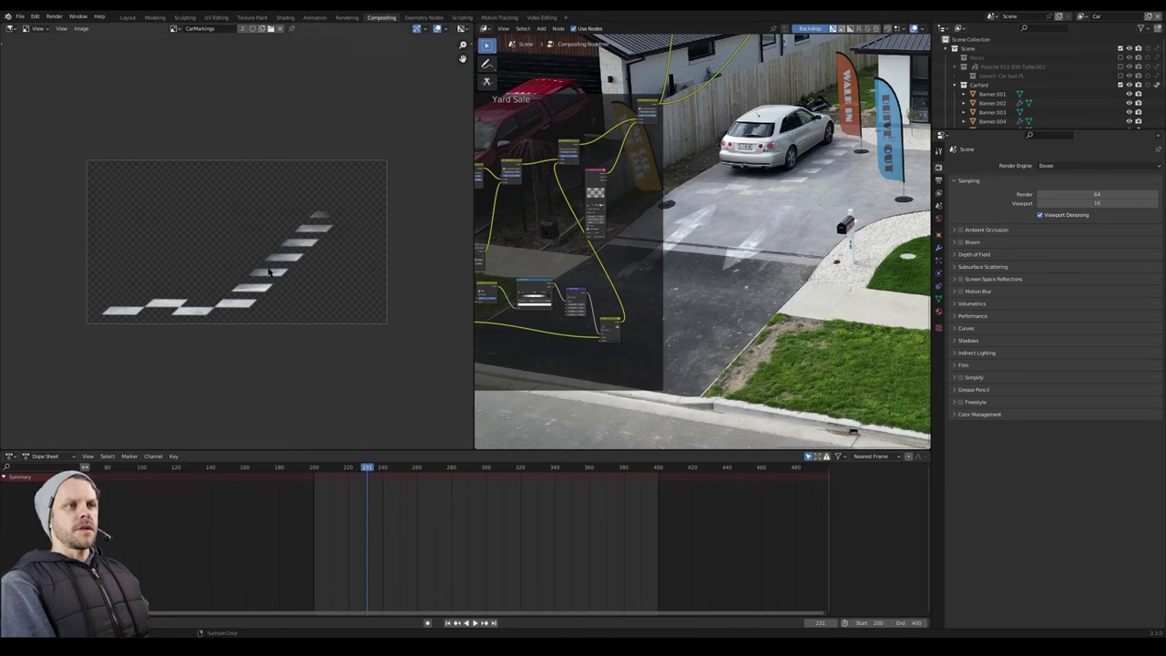
middle_click_drag(271, 278, 250, 256)
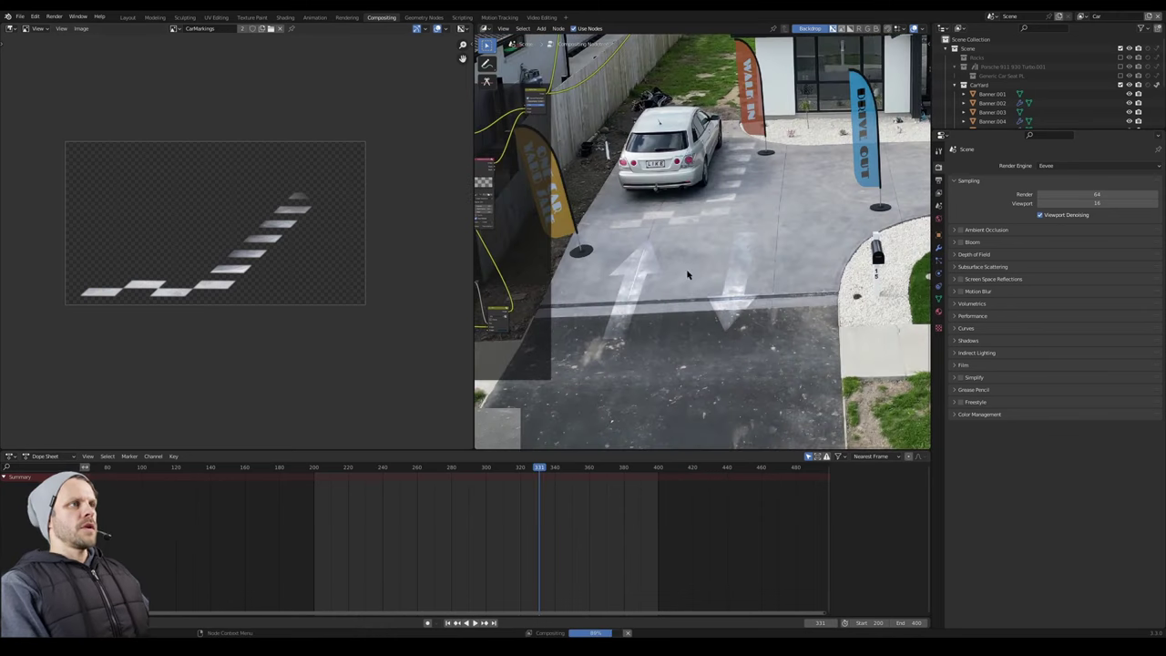
left_click(620, 466)
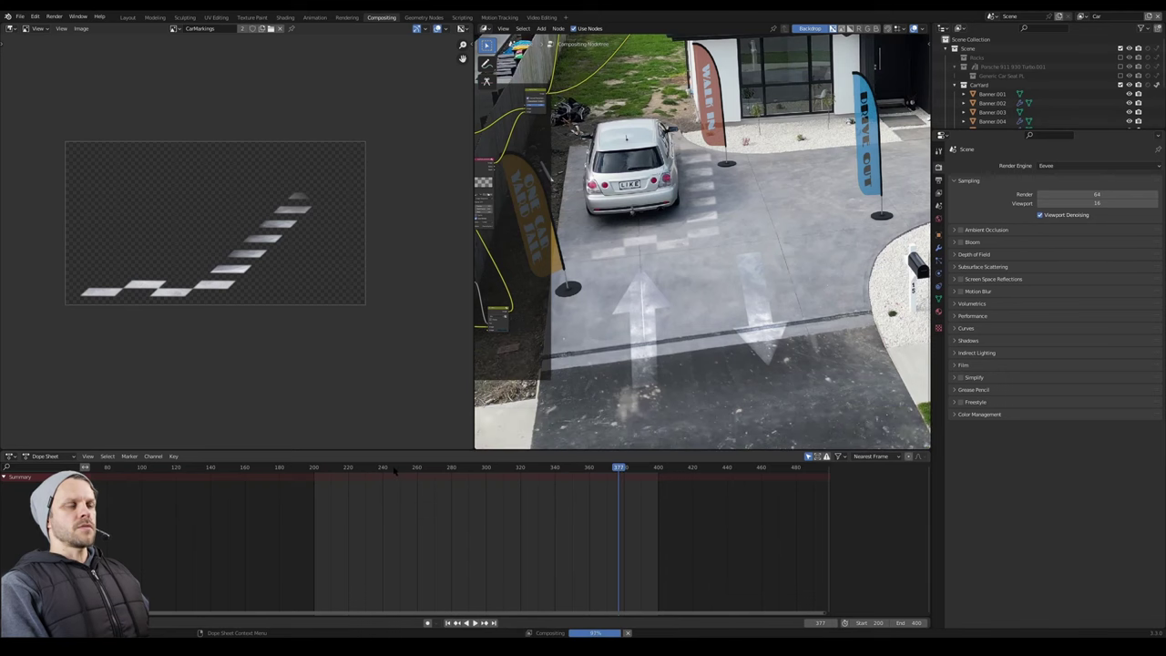
left_click(487, 467)
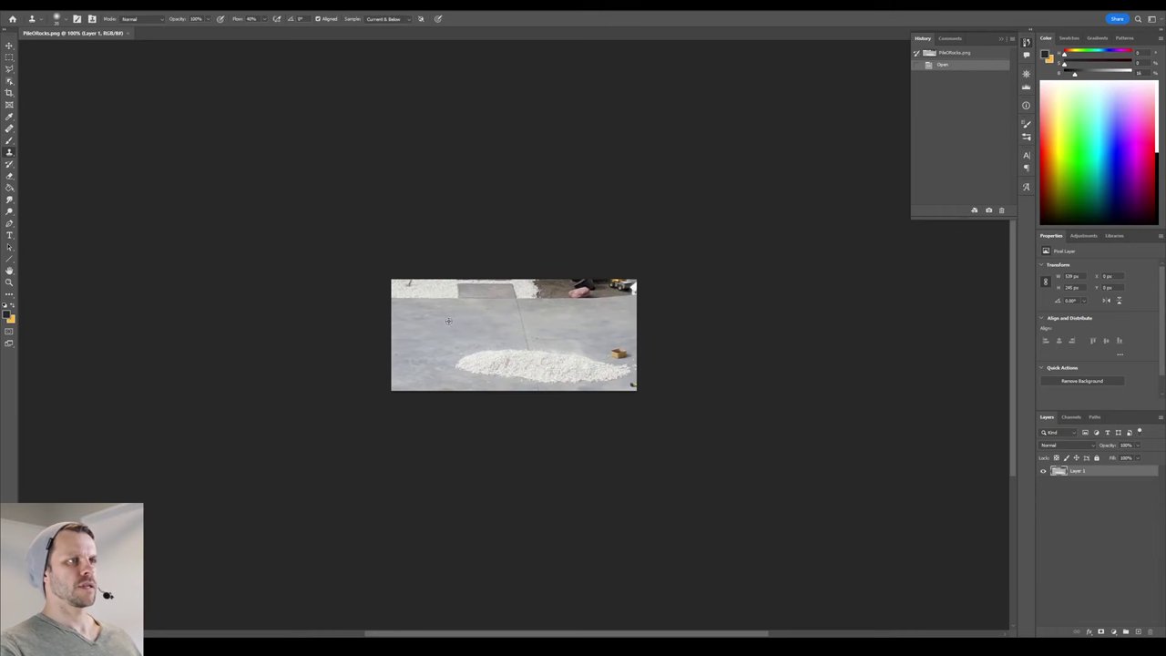
In Photoshop, use the Clone Stamp to cover the white rock pile in PileORocks.png with clean concrete, and save the file.
mouse_move(482, 360)
left_mouse_down()
mouse_move(466, 359)
mouse_move(476, 375)
mouse_move(524, 359)
mouse_move(492, 362)
mouse_move(493, 379)
mouse_move(568, 374)
left_mouse_up()
left_click(461, 329, "alt")
left_click(429, 372, "alt")
left_click(491, 350, "alt")
mouse_move(576, 348)
left_mouse_down()
mouse_move(583, 364)
mouse_move(615, 369)
mouse_move(582, 368)
mouse_move(625, 375)
mouse_move(615, 370)
left_mouse_up()
left_click(494, 368, "alt")
left_click(513, 360, "alt")
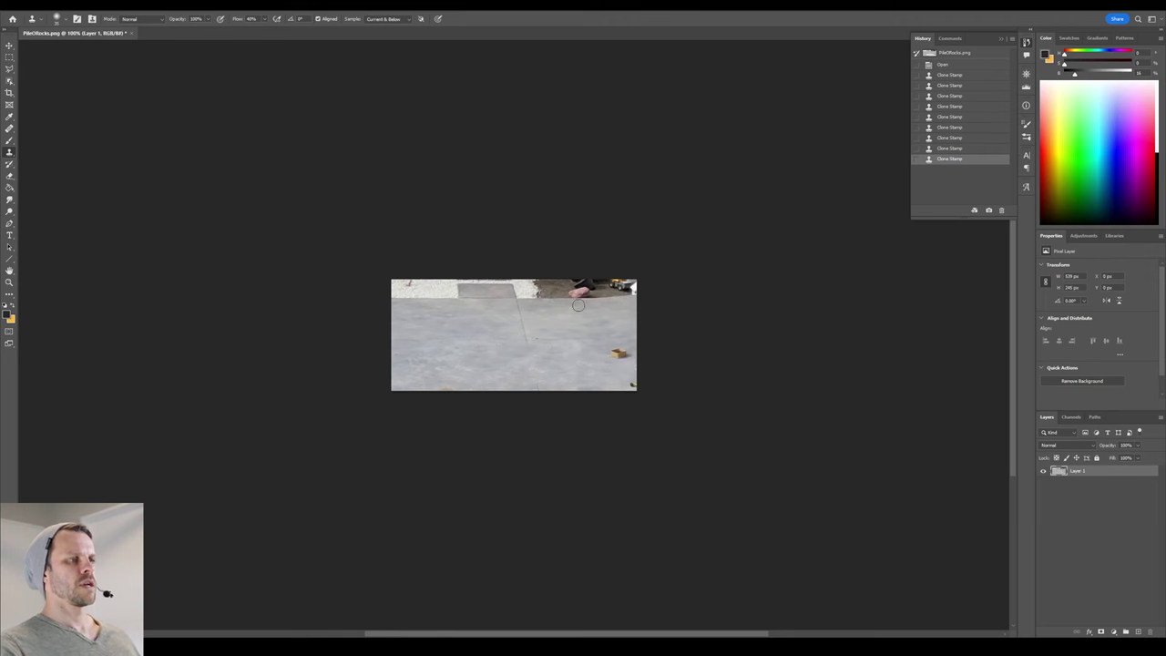
key("ctrl+s")
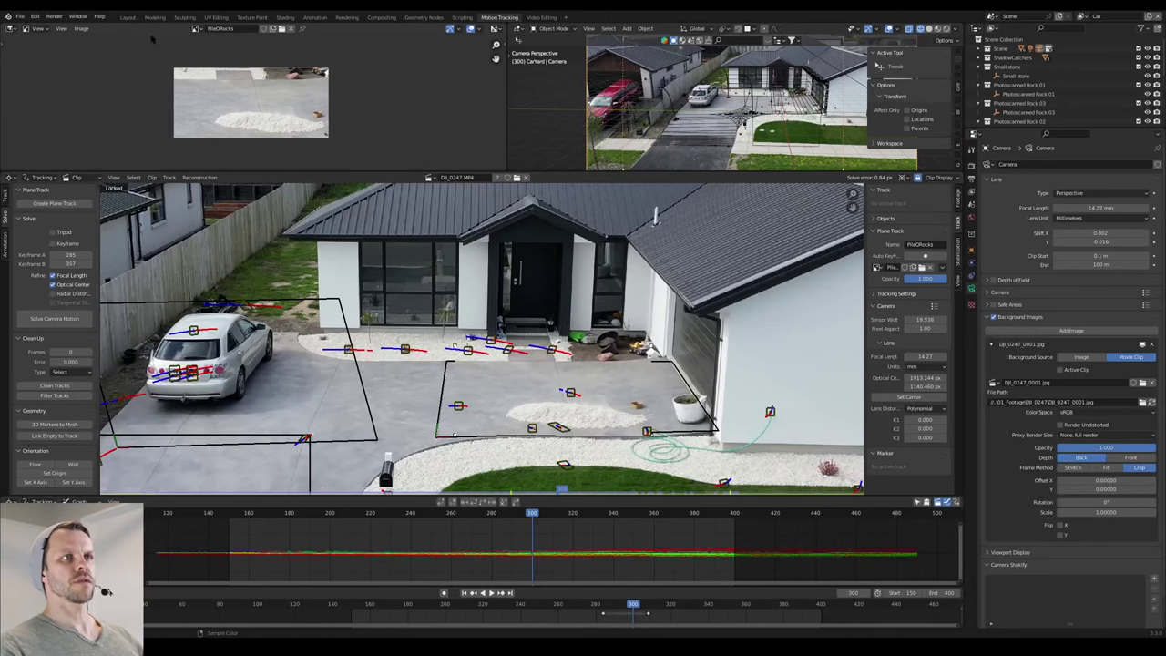
In Blender, replace the PileORocks image with the retouched PileORocks.png.
left_click(81, 29)
left_click(91, 47)
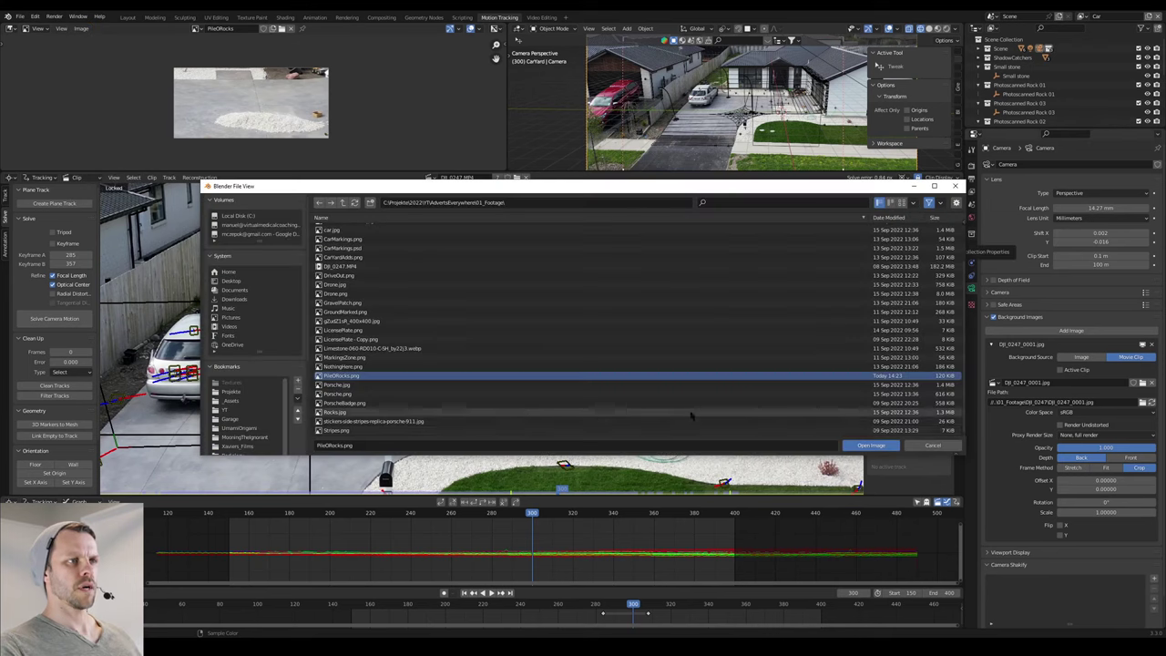
left_click(870, 445)
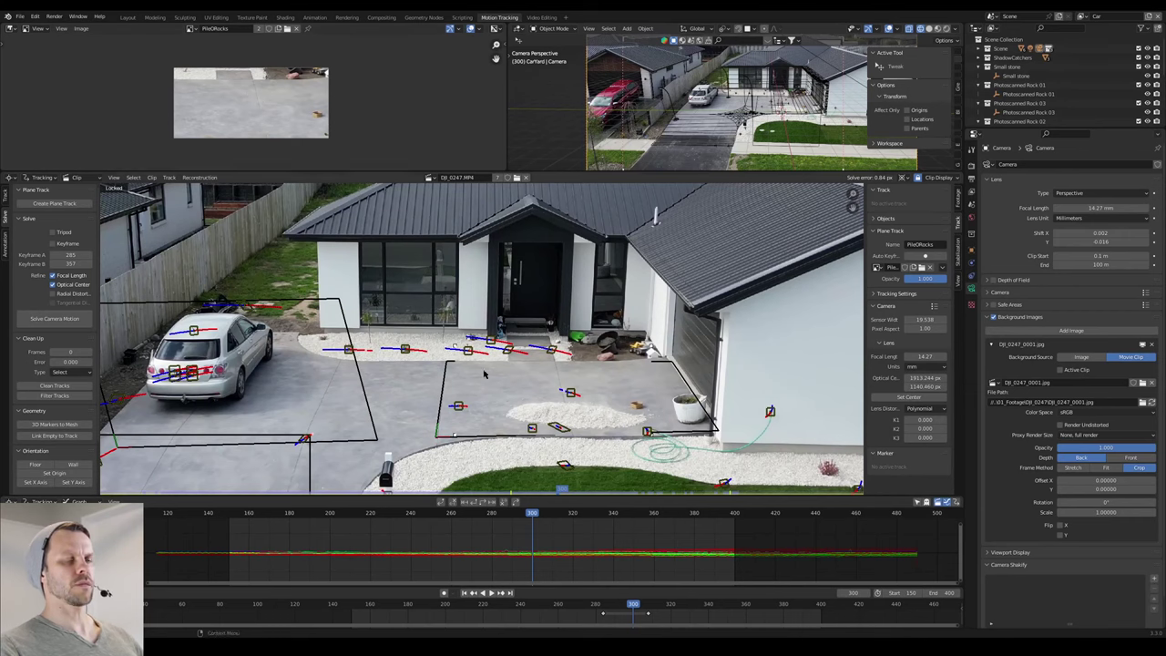
Scrub and play the DJI_0247 clip to check how the PileORocks plane track covers the rock pile.
left_click_drag(532, 514, 537, 515)
key("space")
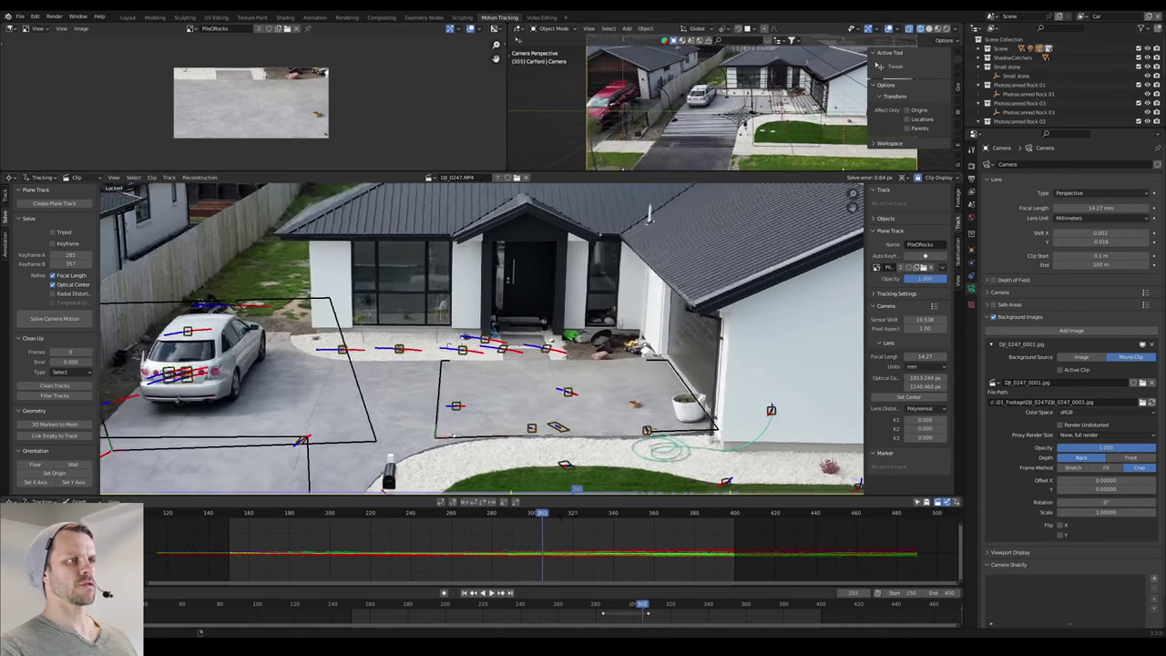
left_click_drag(622, 517, 409, 518)
key("shift+ctrl+space")
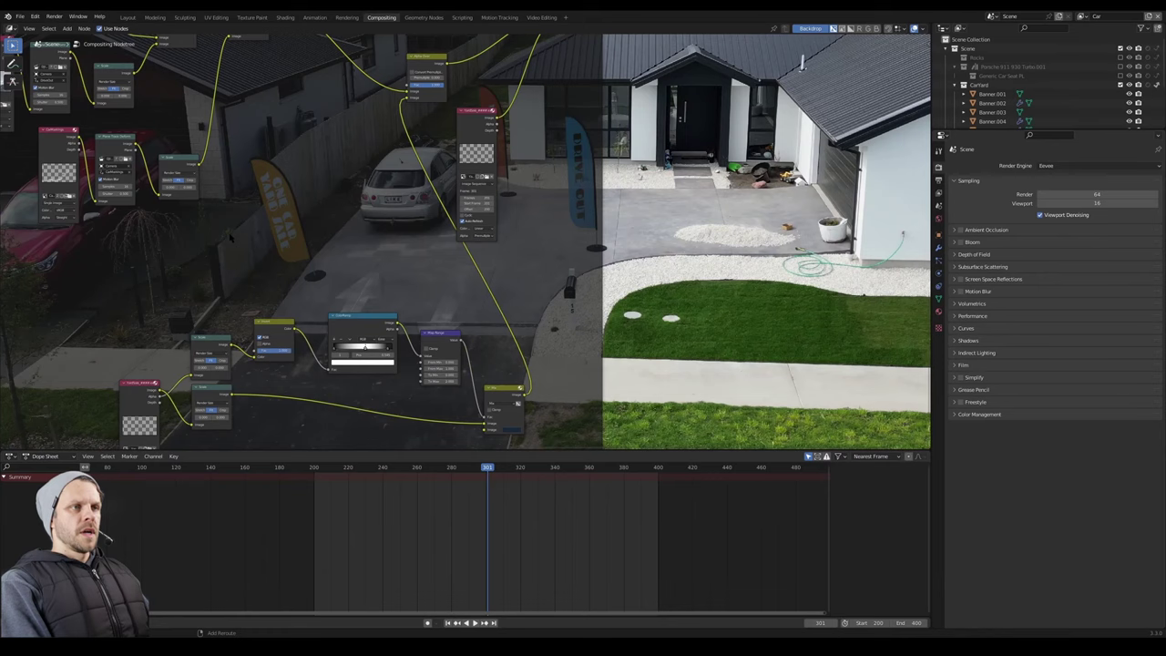
Add an Image node below the CarMarkings image node in the compositing tree.
key("shift+a")
type("ima")
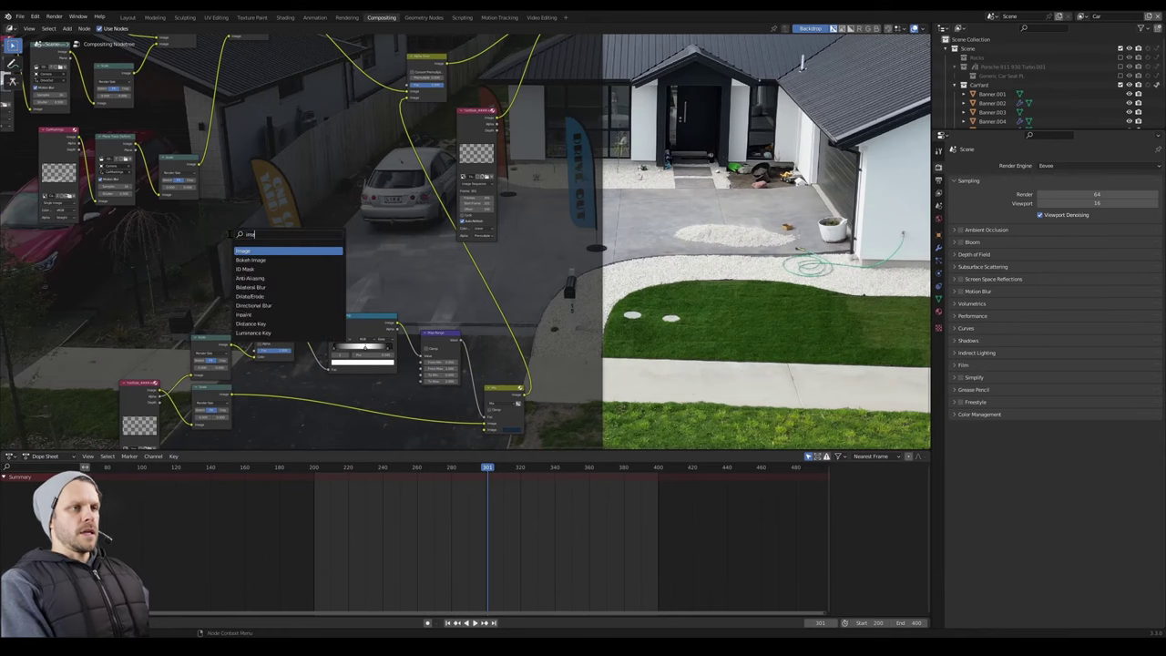
key("Return")
left_click(132, 230)
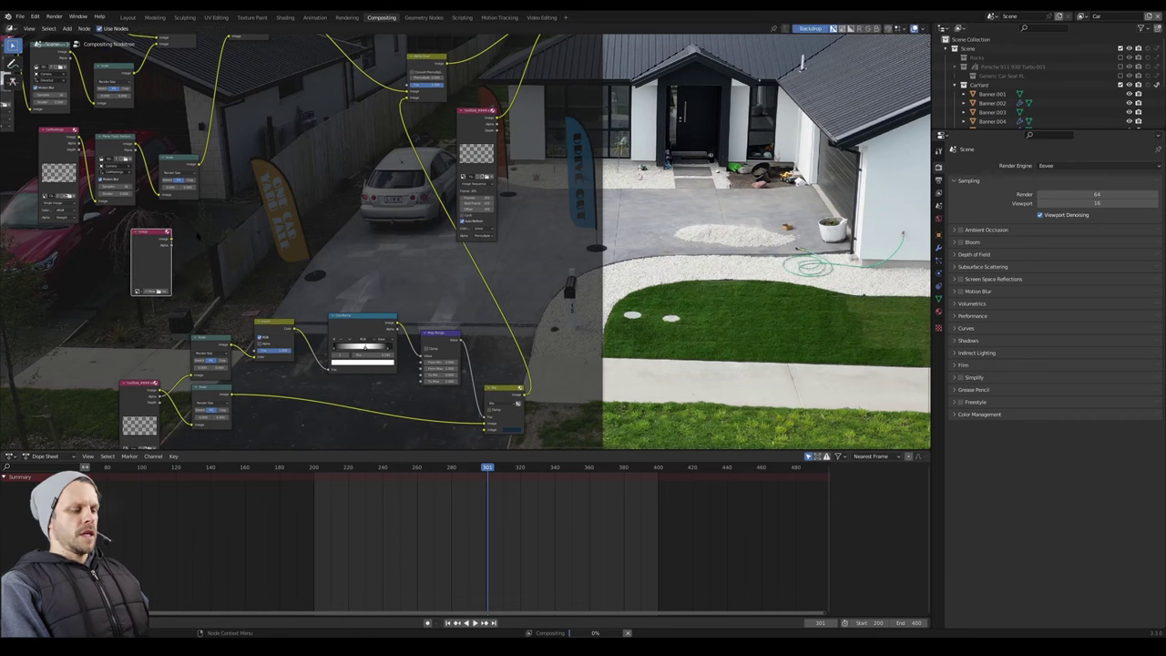
key("shift+a")
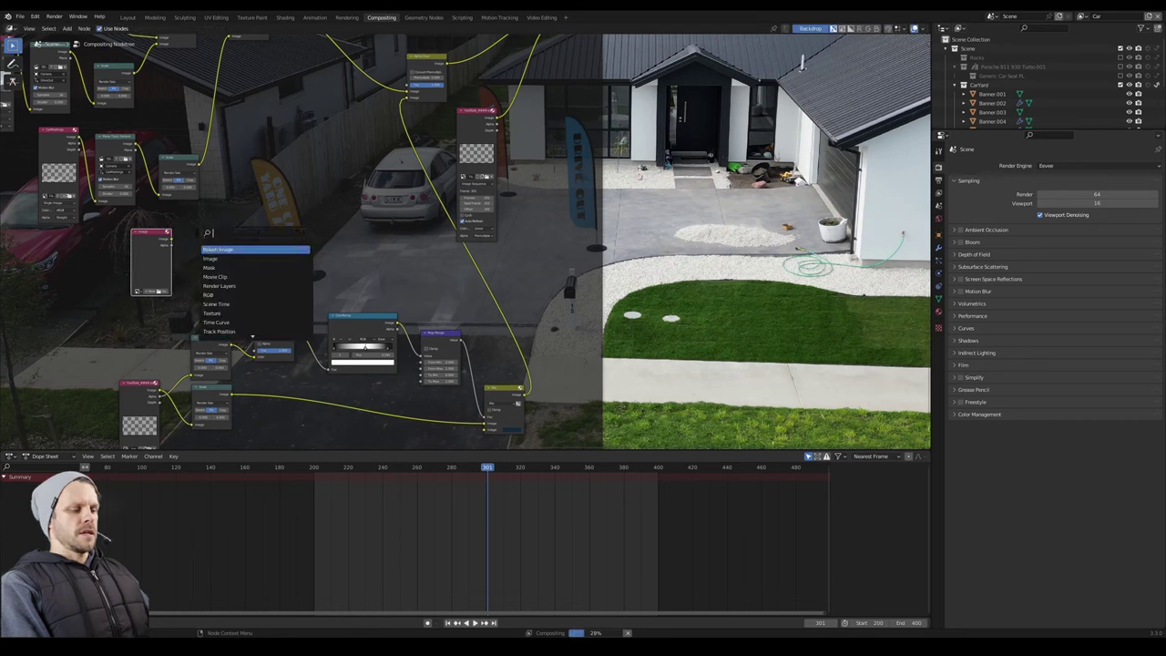
type("plan")
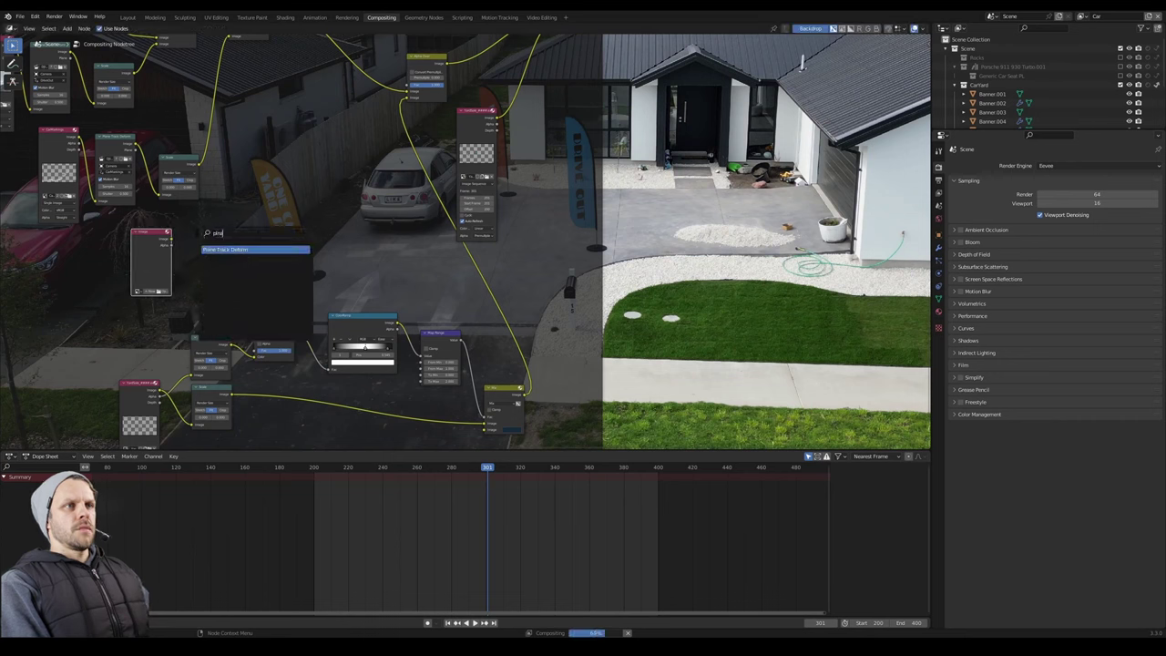
key("Return")
key("Escape")
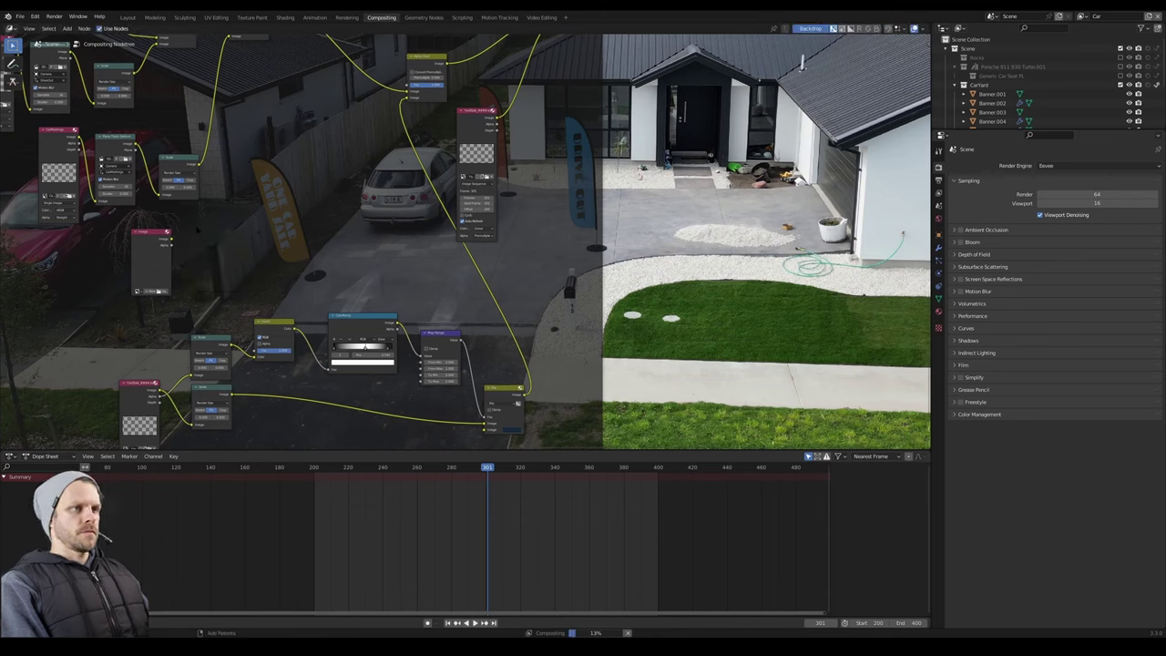
Add a Plane Track Deform node beside the new Image node and feed the image into it.
key("shift+a")
type("plane")
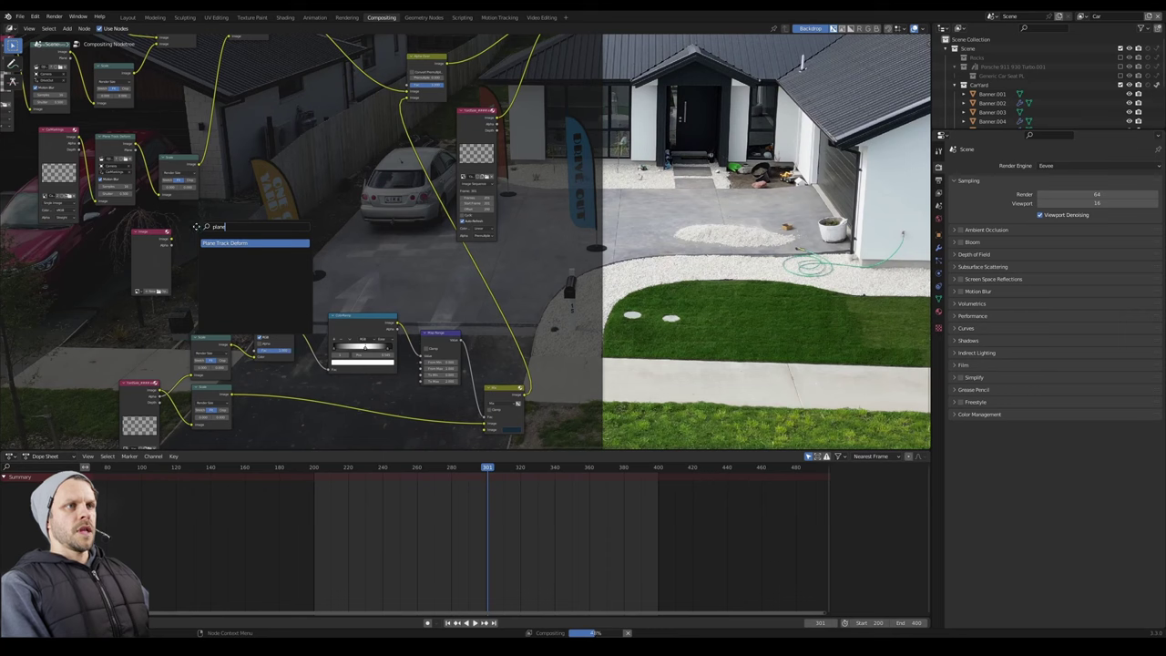
key("Return")
scroll(466, 239, "up", 2)
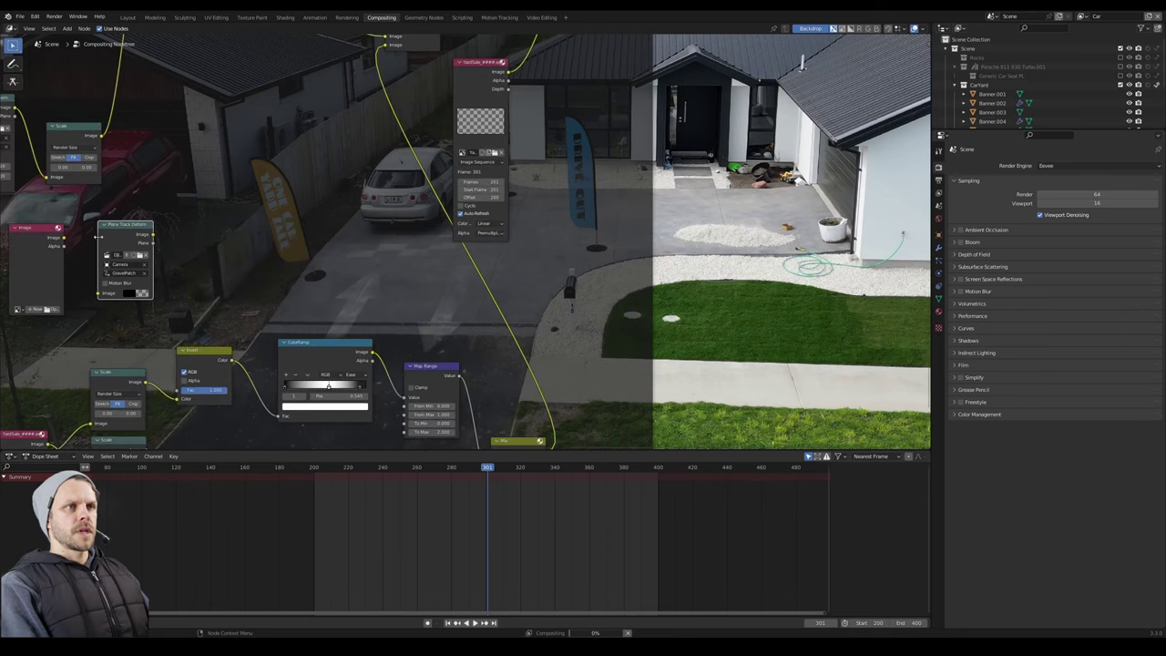
left_click_drag(62, 237, 98, 293)
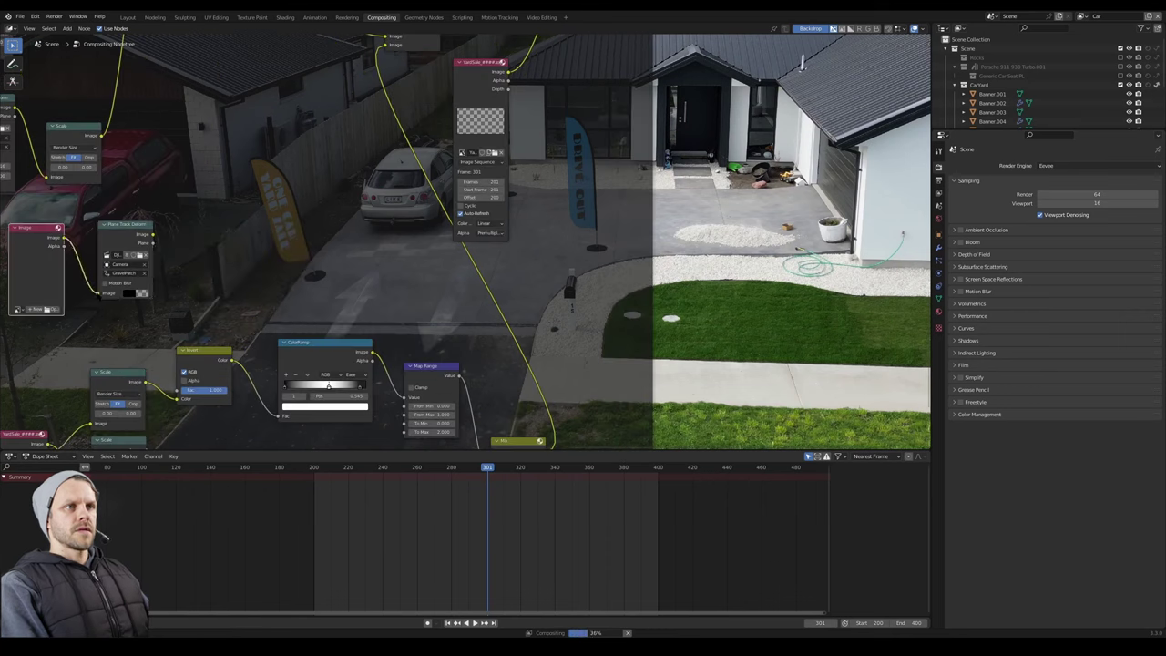
Assign NothingHere.png to the new Image node.
left_click(18, 309)
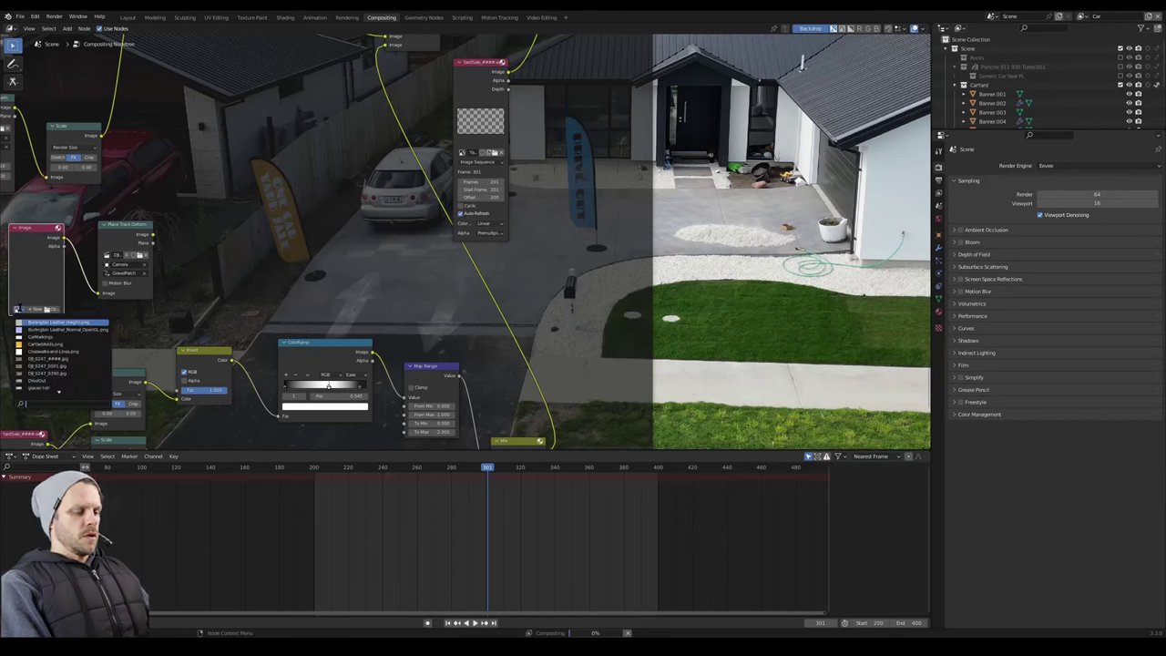
type("no")
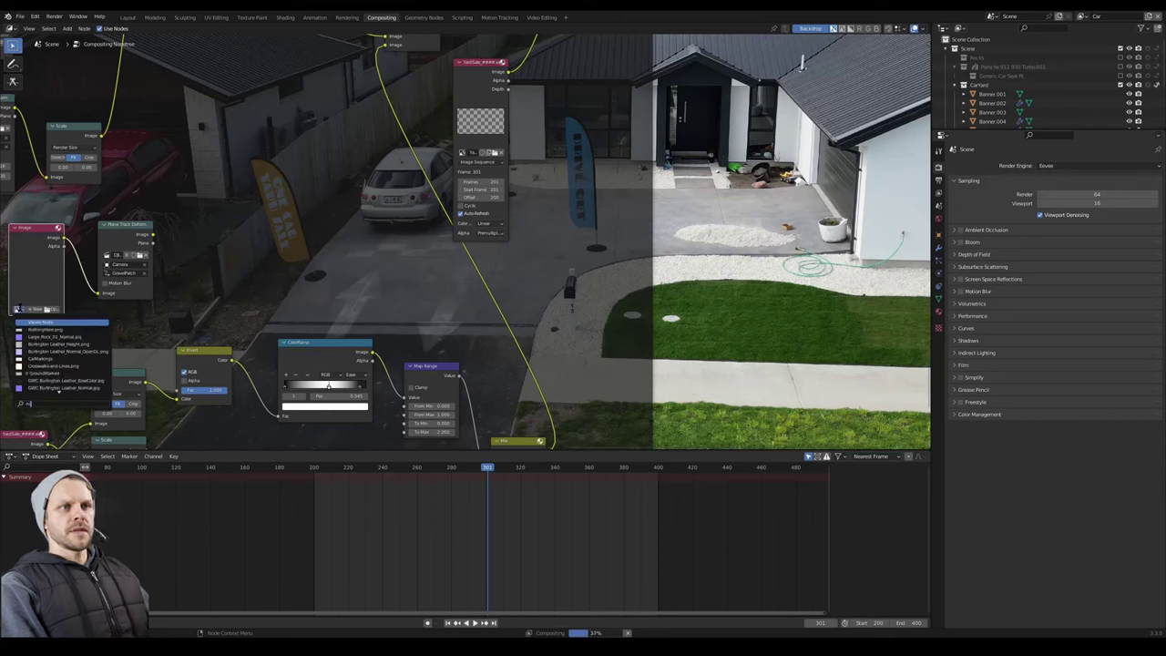
key("Return")
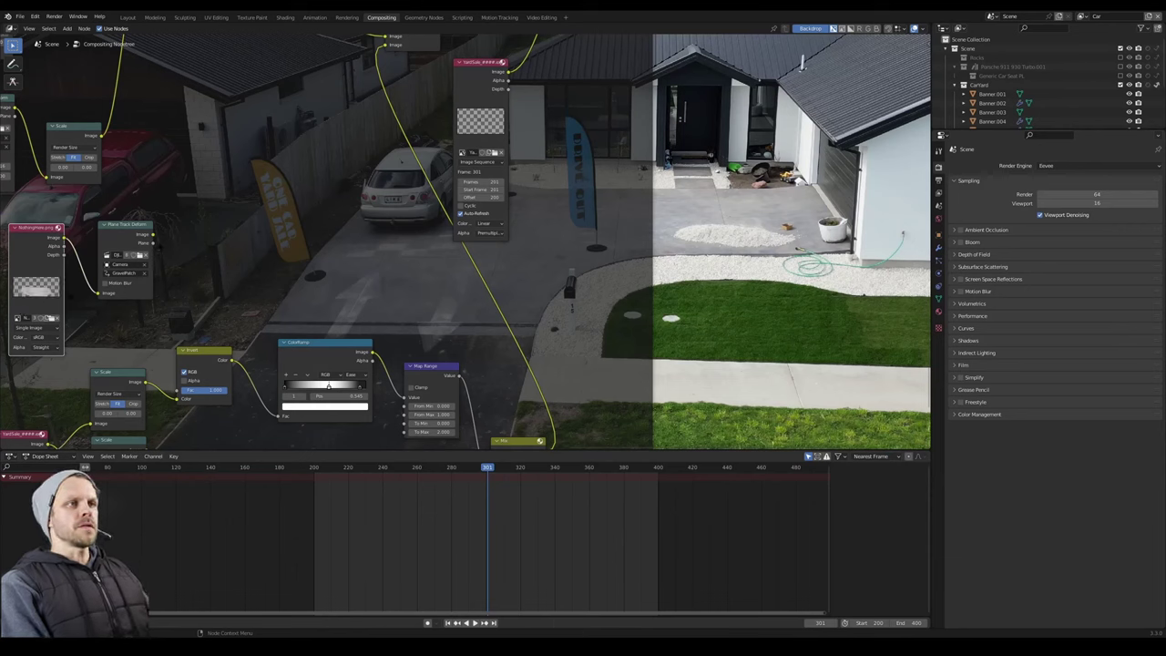
Choose GravelPatch as the plane track in the Plane Track Deform node fed by NothingHere.png.
middle_click_drag(276, 209, 296, 235)
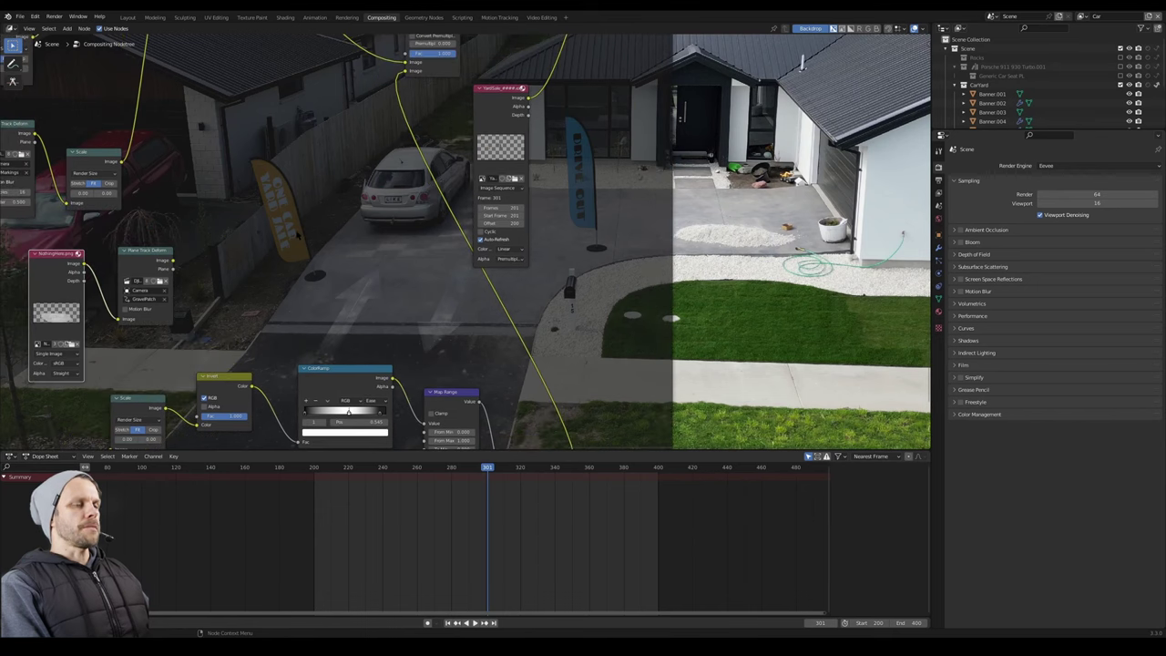
middle_click_drag(336, 187, 302, 244)
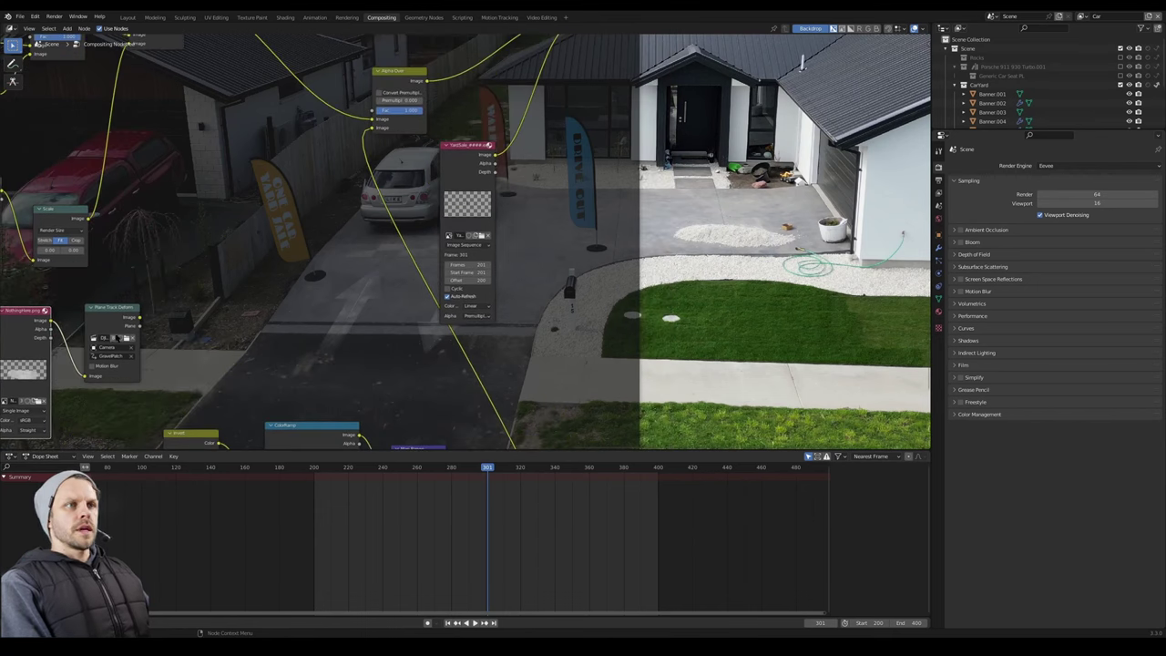
middle_click_drag(117, 339, 229, 296)
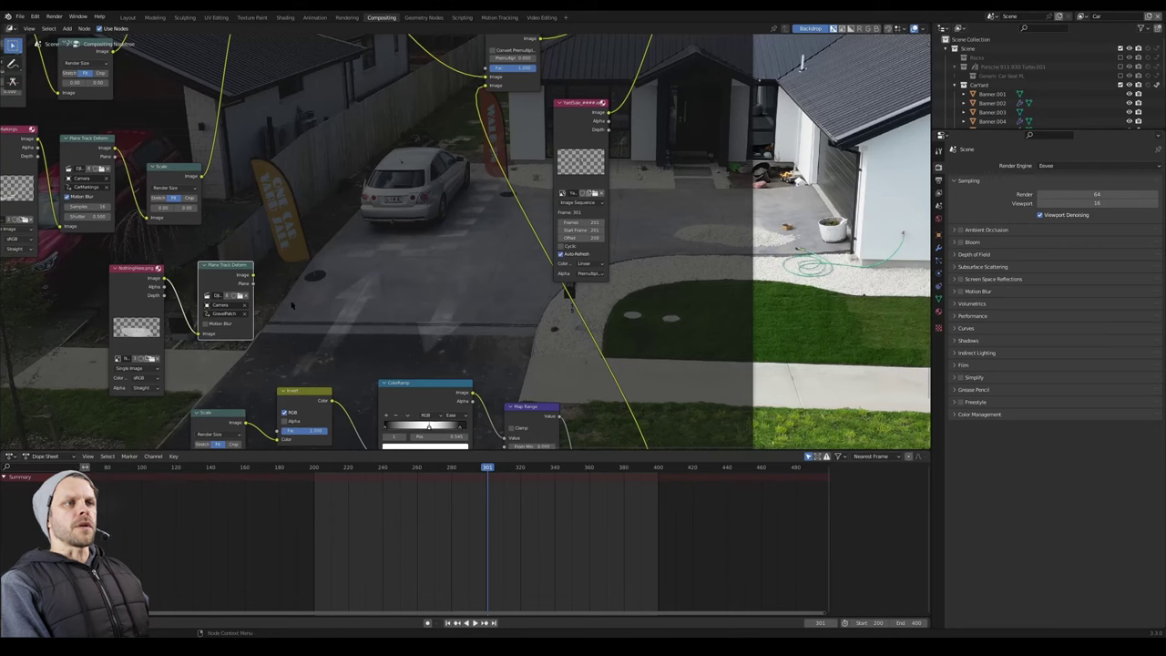
scroll(238, 274, "up", 2)
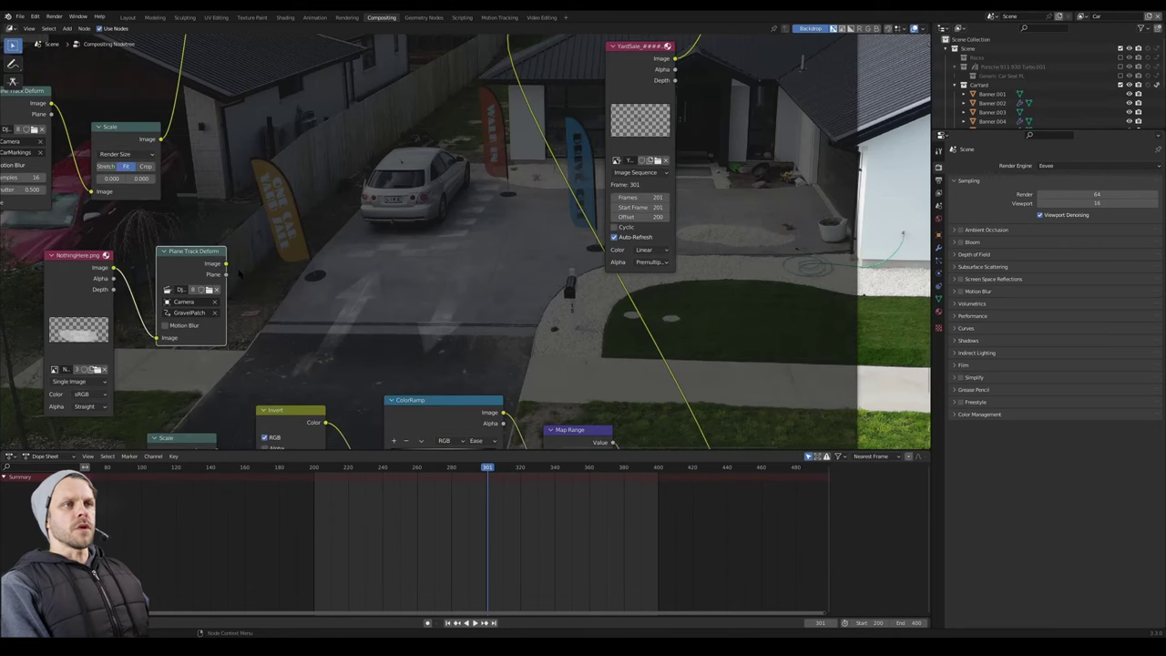
middle_click_drag(189, 300, 143, 285)
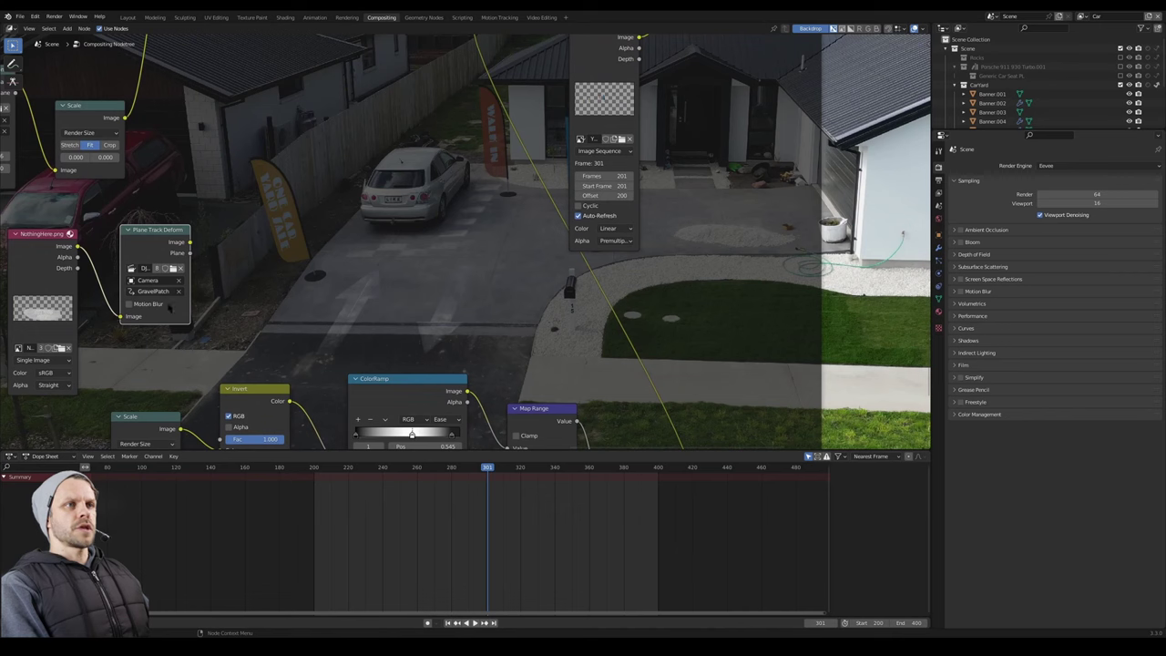
left_click(151, 290)
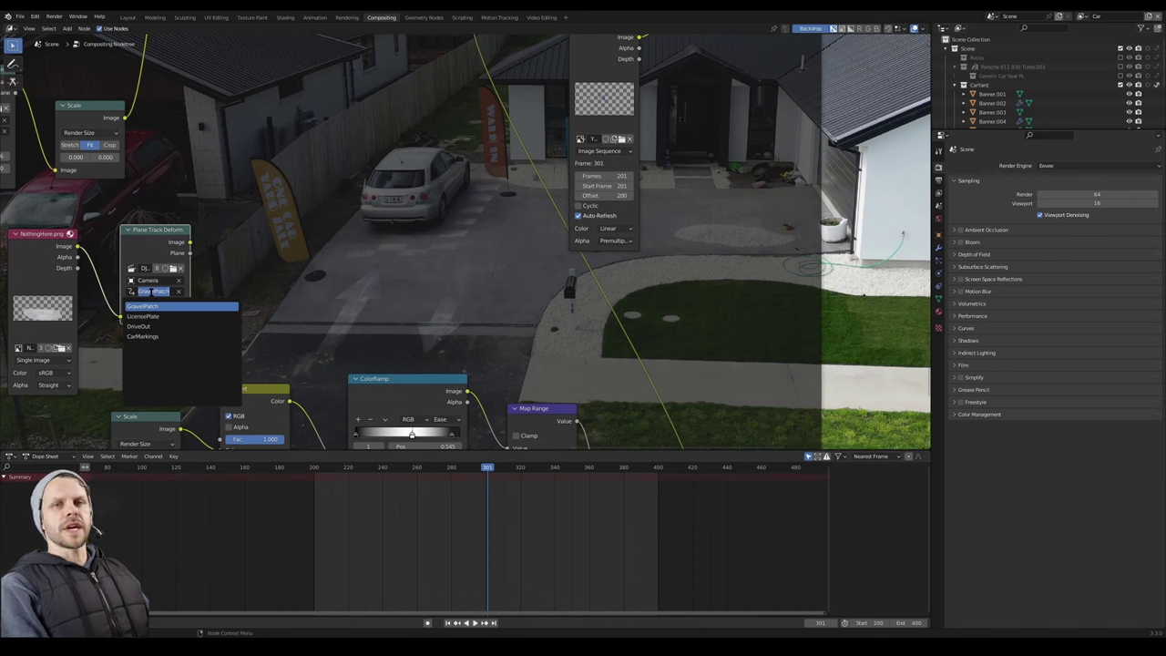
left_click(150, 307)
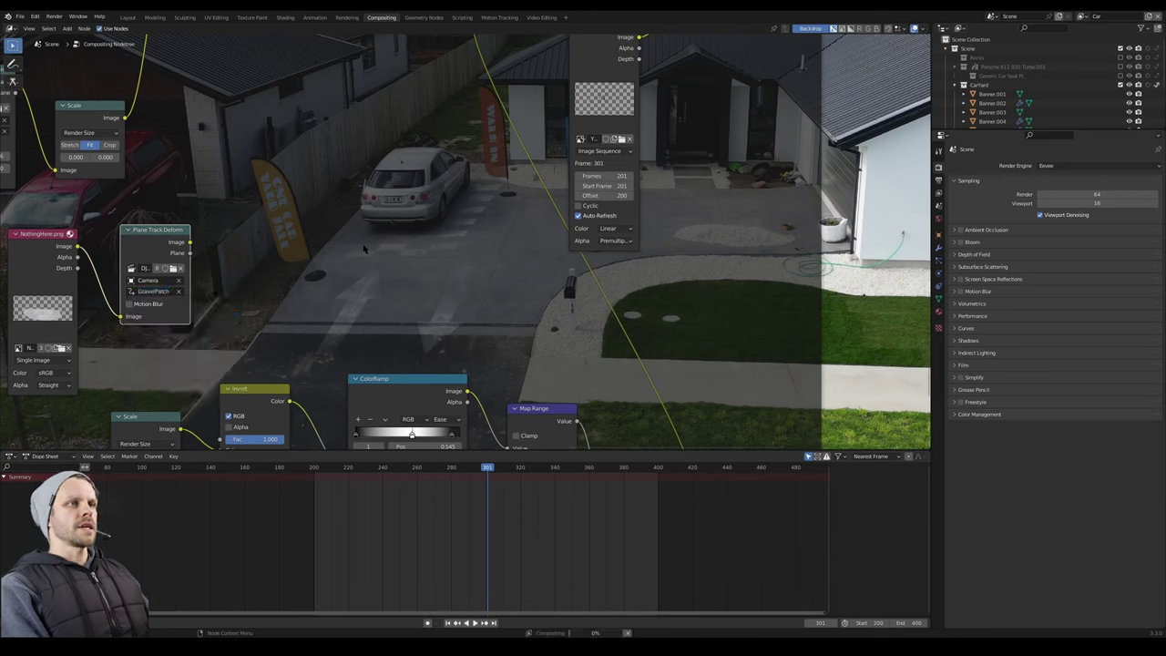
Duplicate the Alpha Over node, insert the copy after the original, and connect the GravelPatch Plane Track Deform image to it.
middle_click_drag(238, 249, 330, 234)
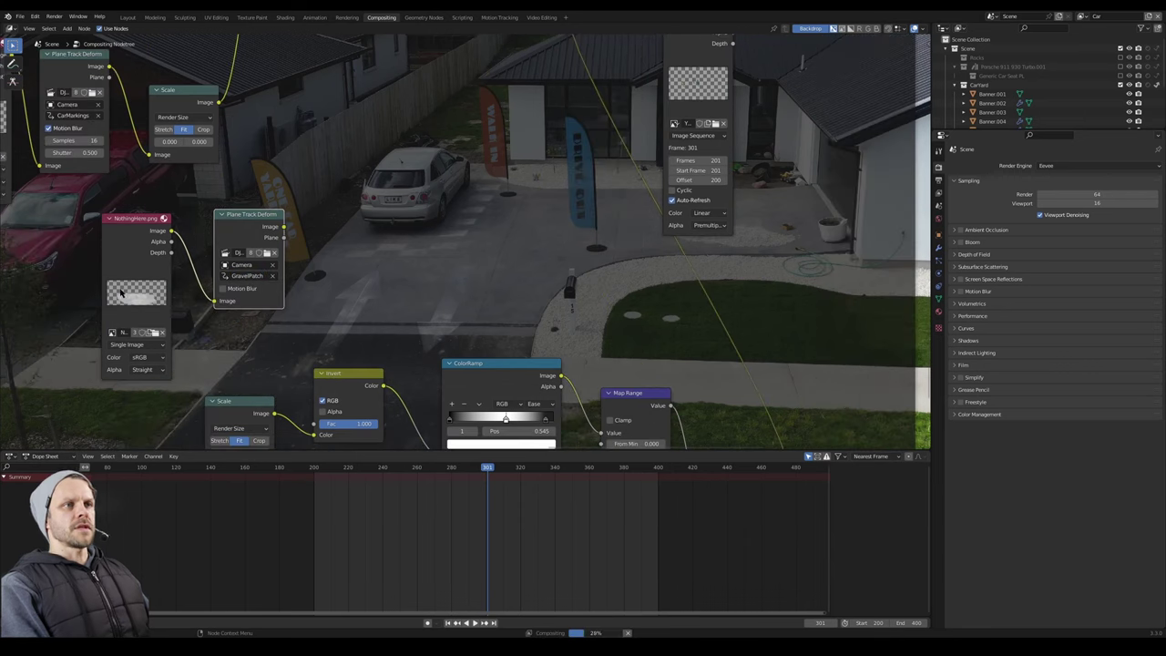
middle_click_drag(352, 230, 161, 385)
scroll(160, 385, "down", 6)
middle_click_drag(303, 214, 265, 211)
left_click(200, 77)
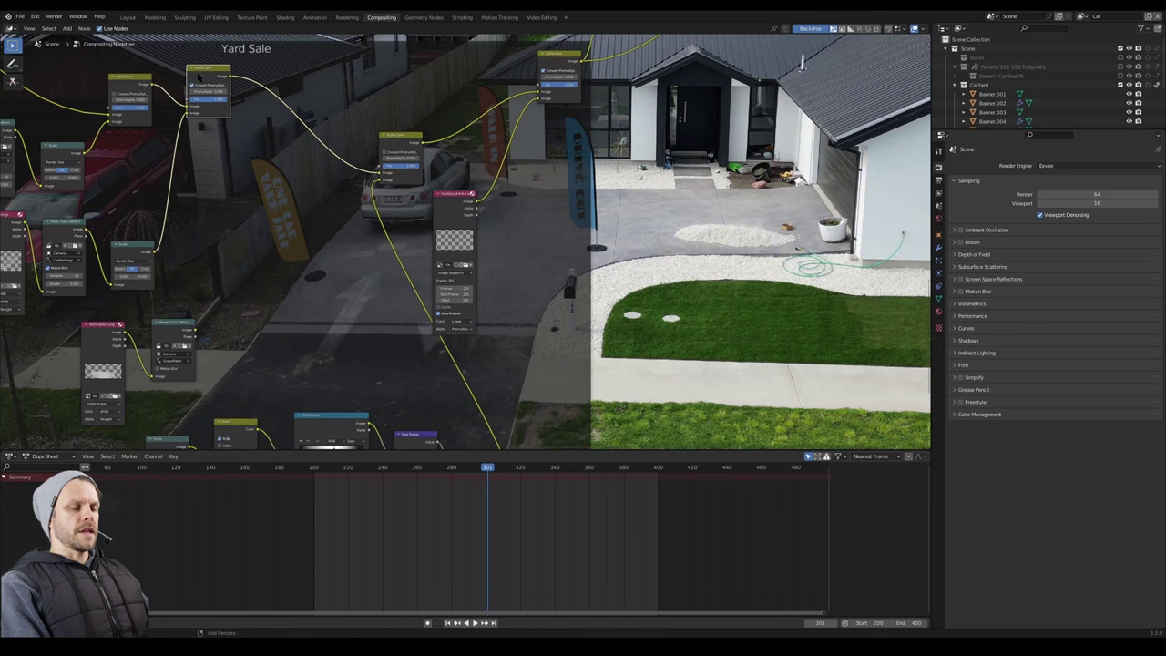
key("shift+d")
left_click(293, 102)
left_click_drag(195, 331, 284, 137)
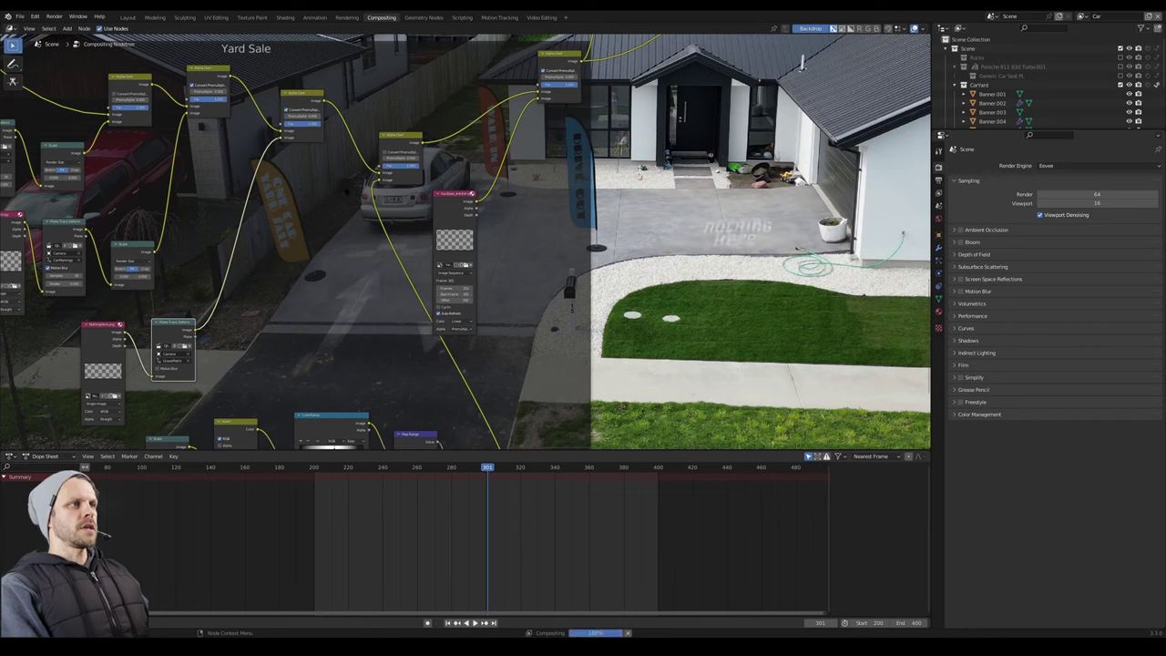
scroll(343, 224, "down", 2)
scroll(460, 245, "down", 4)
middle_click_drag(464, 246, 147, 262)
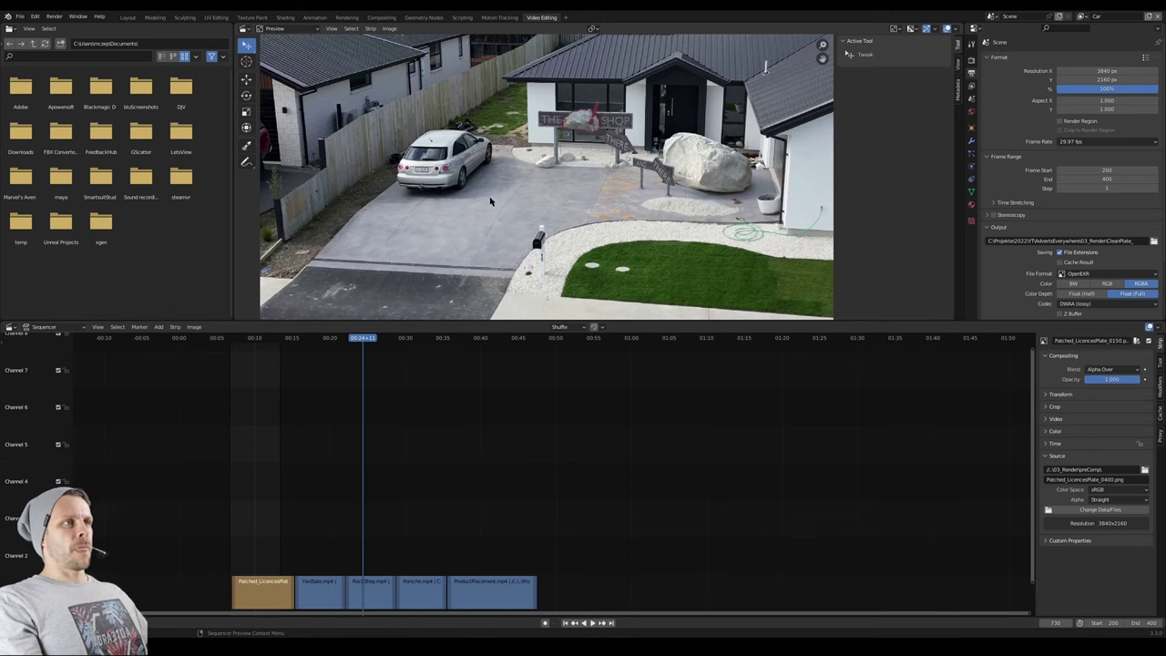
Annotate the RockShop.mp4 preview with freehand strokes over the arrow sign and from the boulder to the white rock pile.
left_click(556, 202)
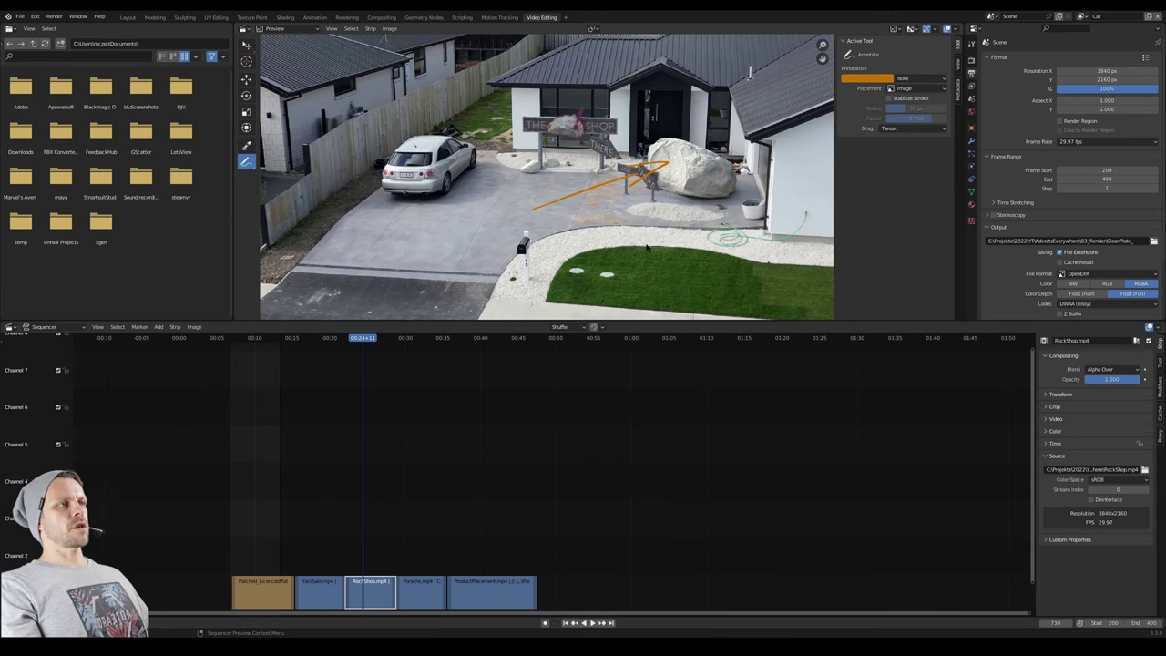
left_click_drag(694, 198, 694, 213)
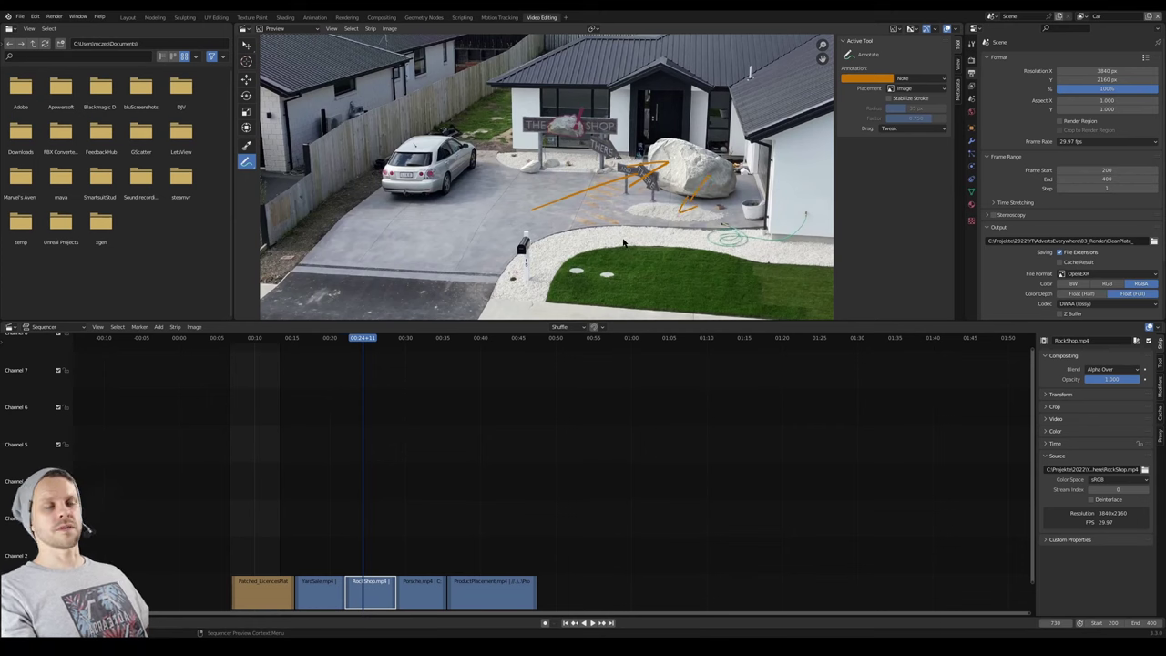
mouse_move(623, 272)
left_mouse_down()
mouse_move(602, 228)
mouse_move(587, 239)
mouse_move(610, 234)
left_mouse_up()
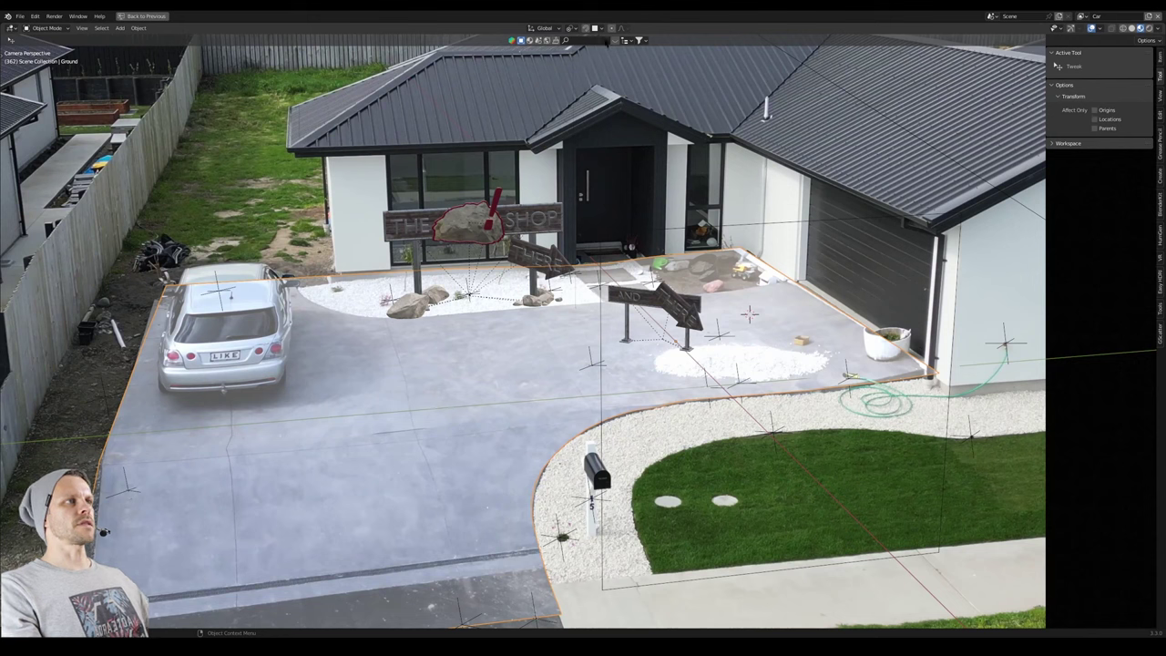
Search the BlenderKit model library for "large rock" and filter the results.
left_click(616, 41)
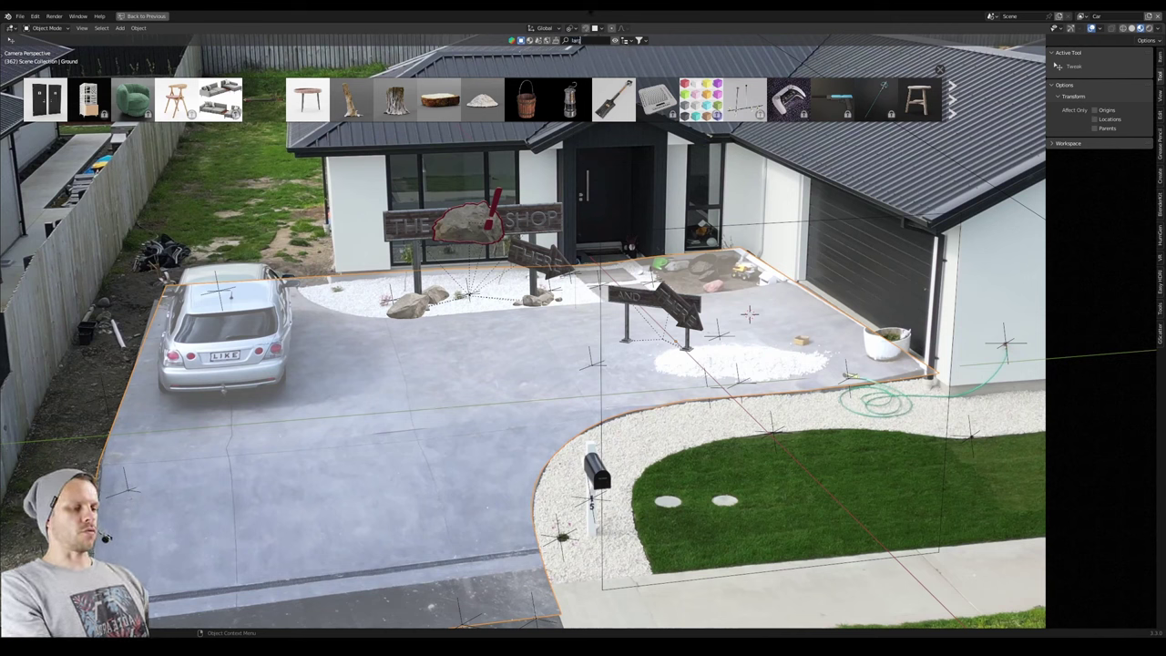
key("Return")
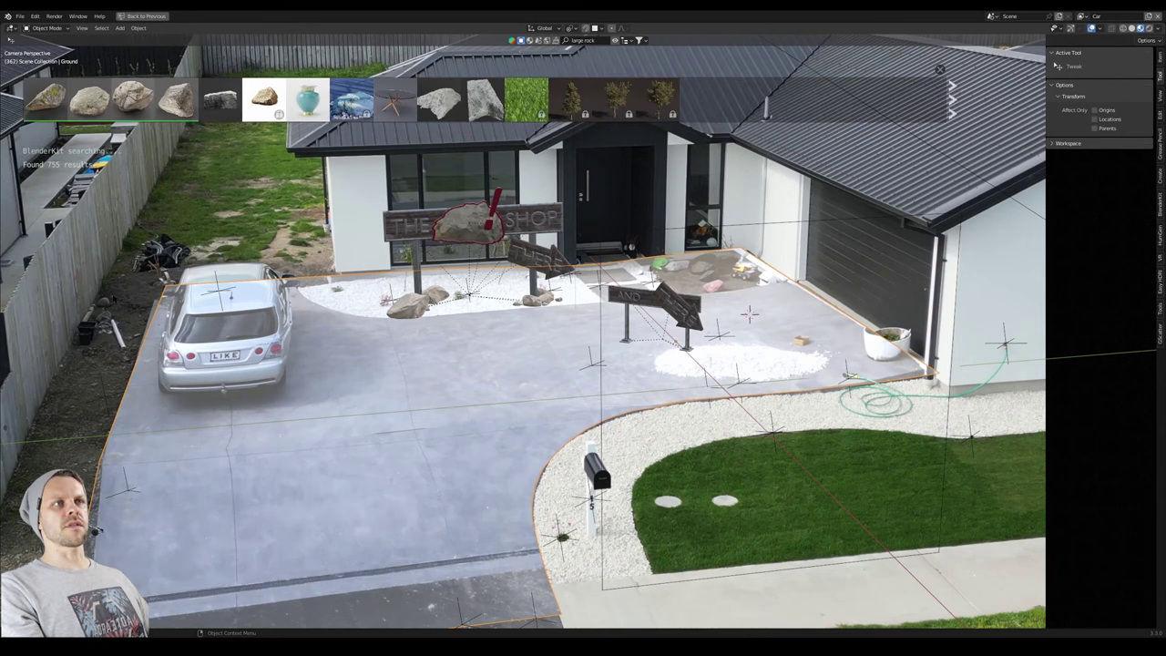
left_click(640, 41)
left_click(608, 75)
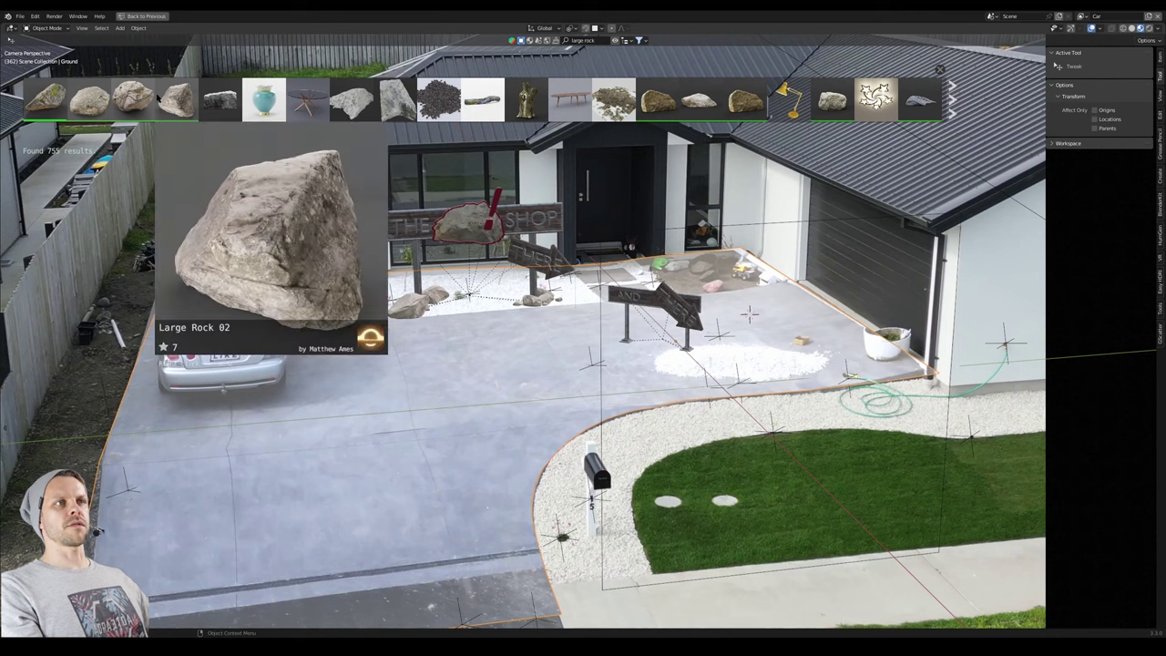
mouse_move(99, 96)
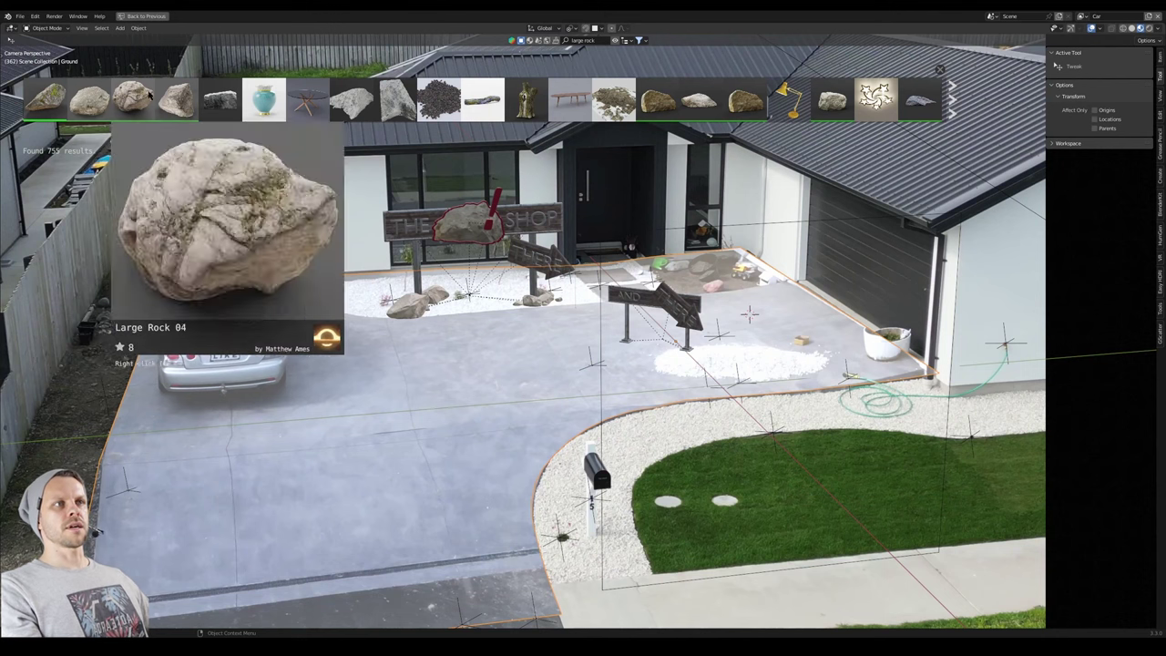
mouse_move(303, 96)
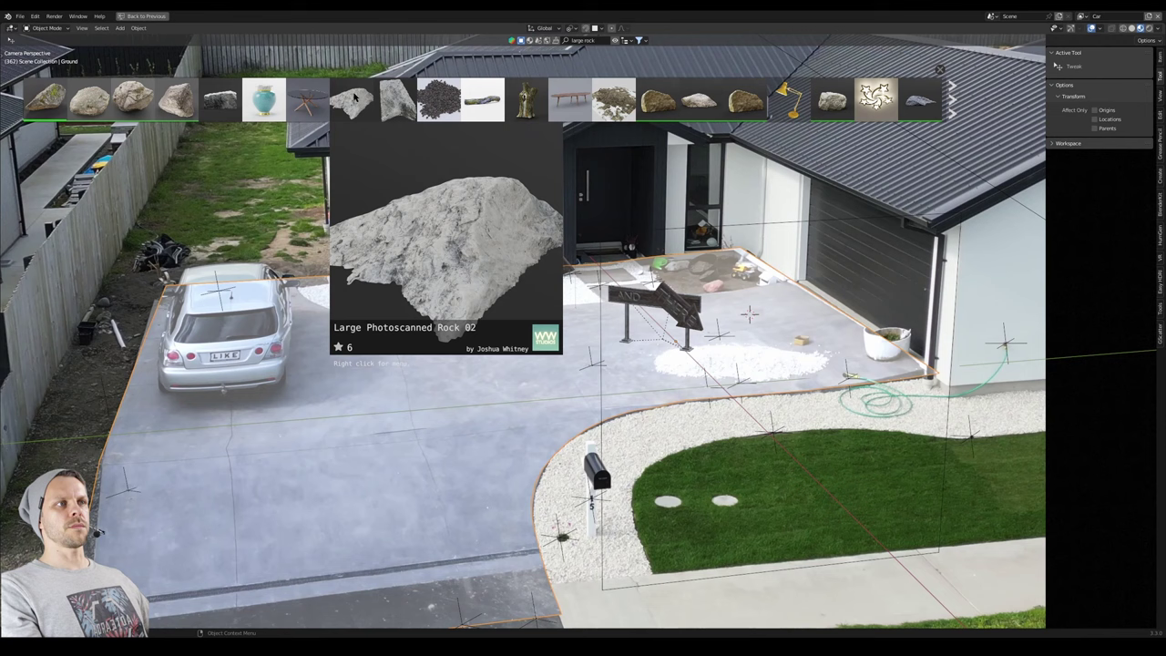
left_click(306, 100)
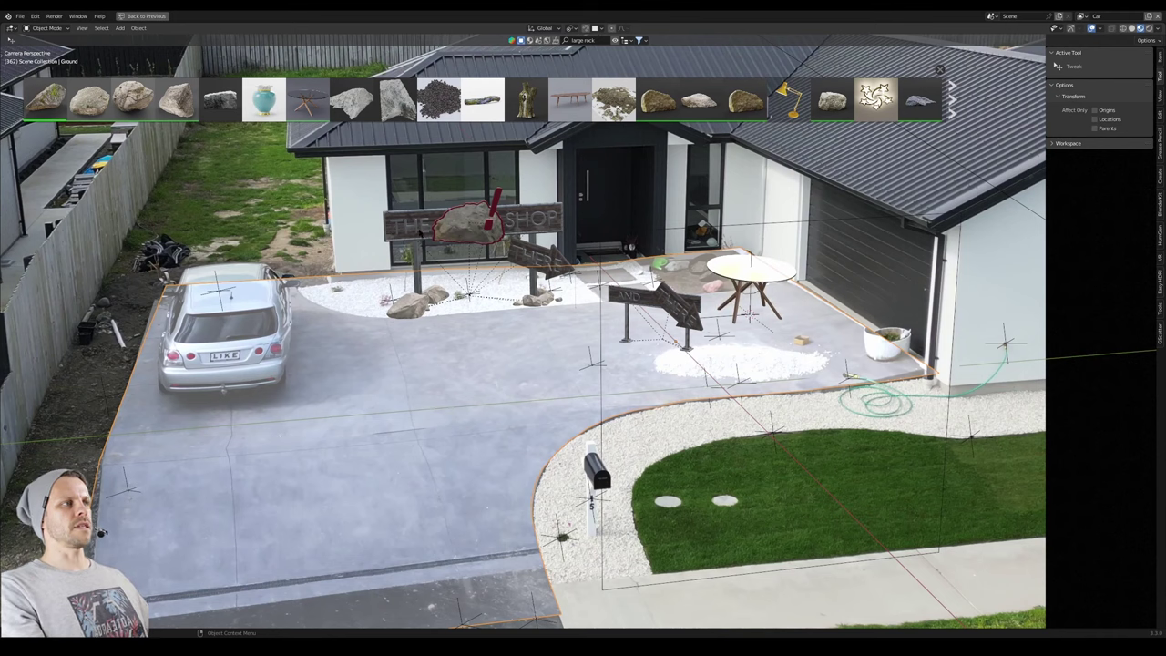
key("ctrl+z")
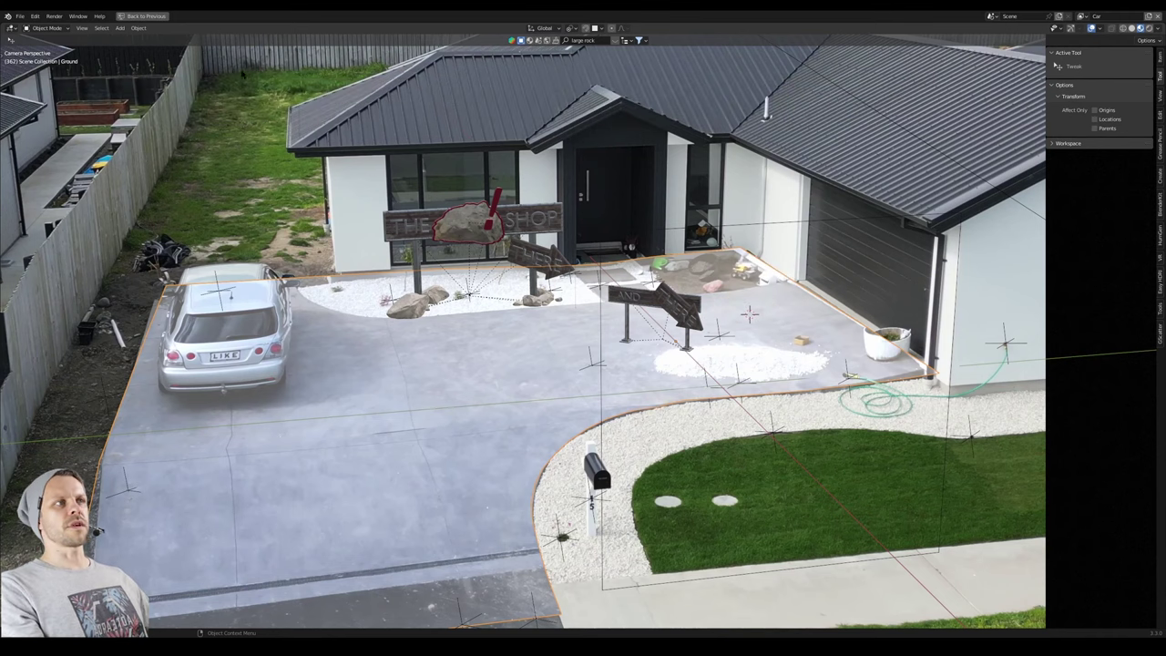
Place the Large Rock 04 asset on the driveway behind the white rock pile and scale it up to boulder size.
left_click(613, 42)
mouse_move(133, 103)
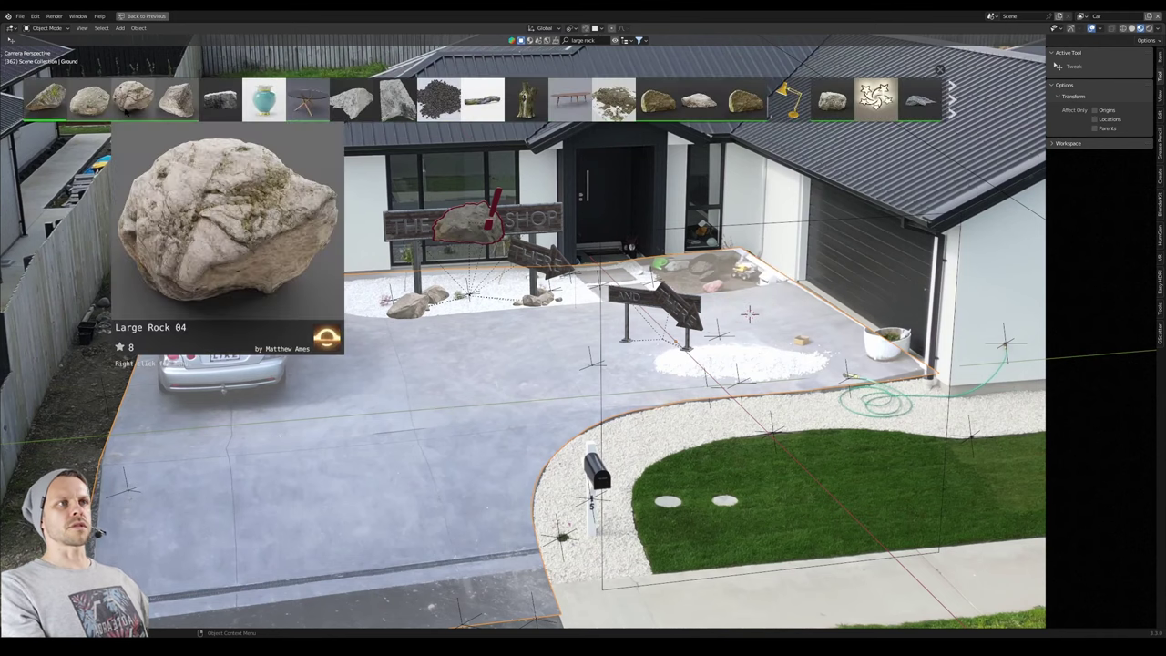
left_click_drag(132, 100, 752, 302)
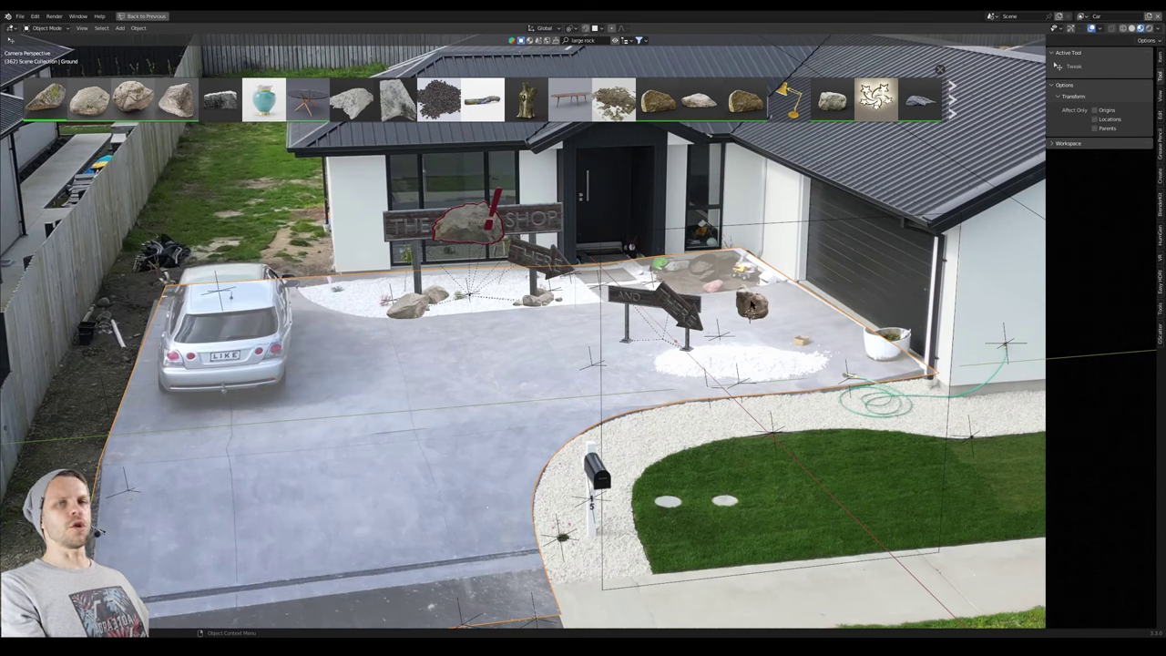
left_click(751, 303)
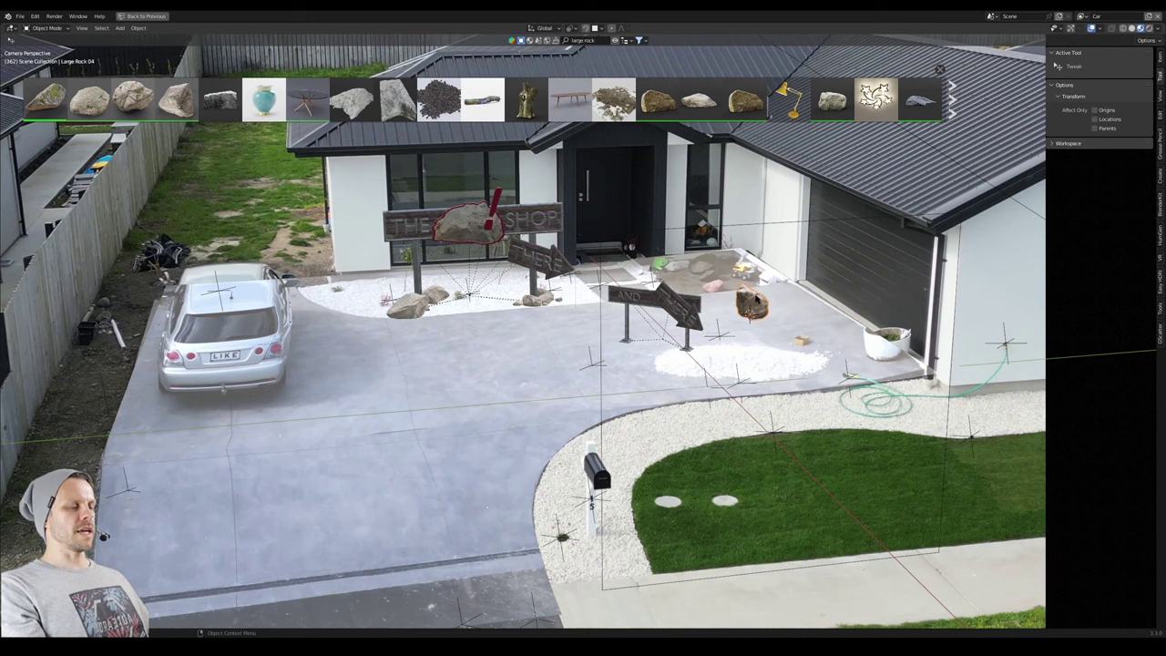
key("s")
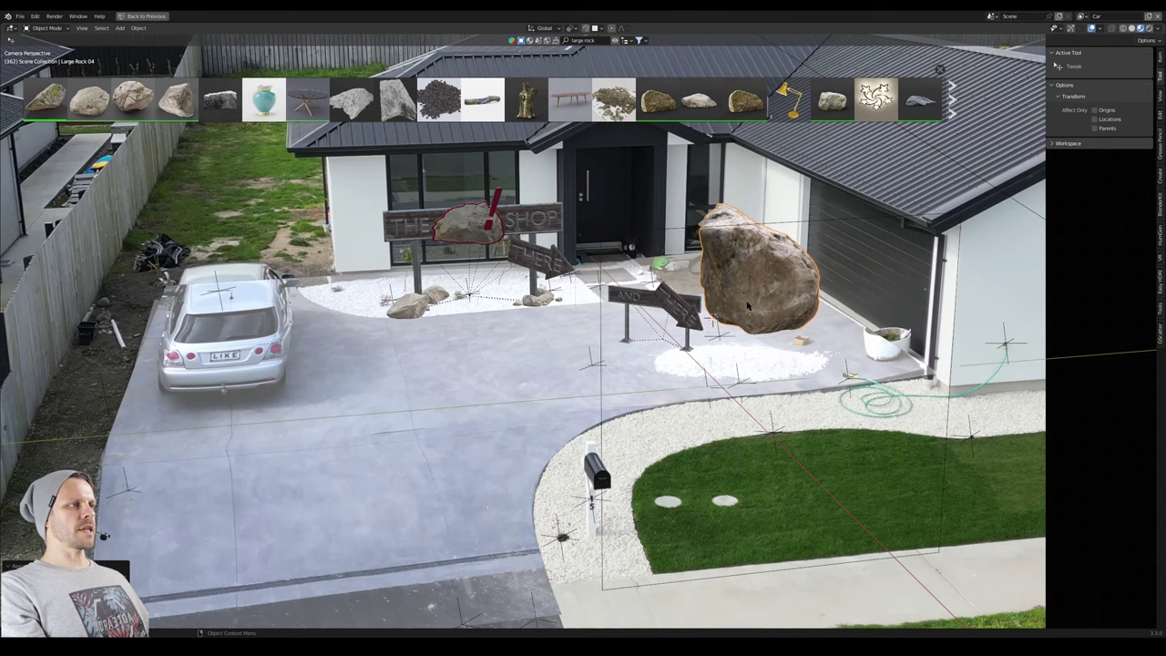
Rotate the Large Rock 04 boulder in a front-facing perspective view so that it leans toward the Rock Shop sign.
key("KP_0")
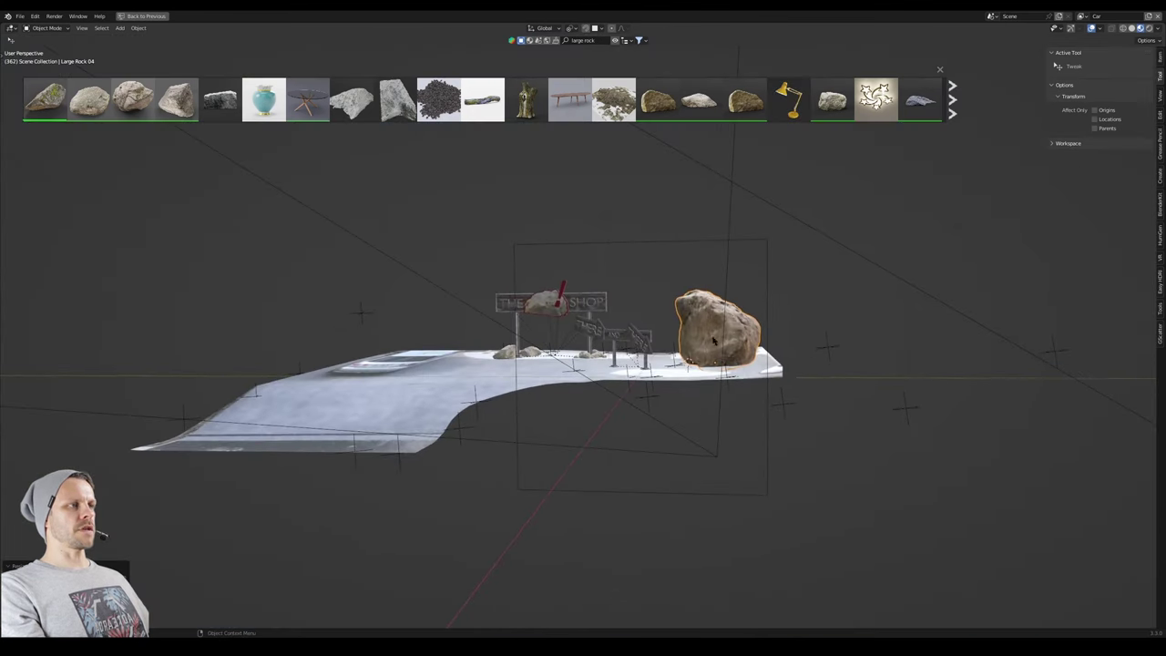
middle_click_drag(706, 361, 823, 288)
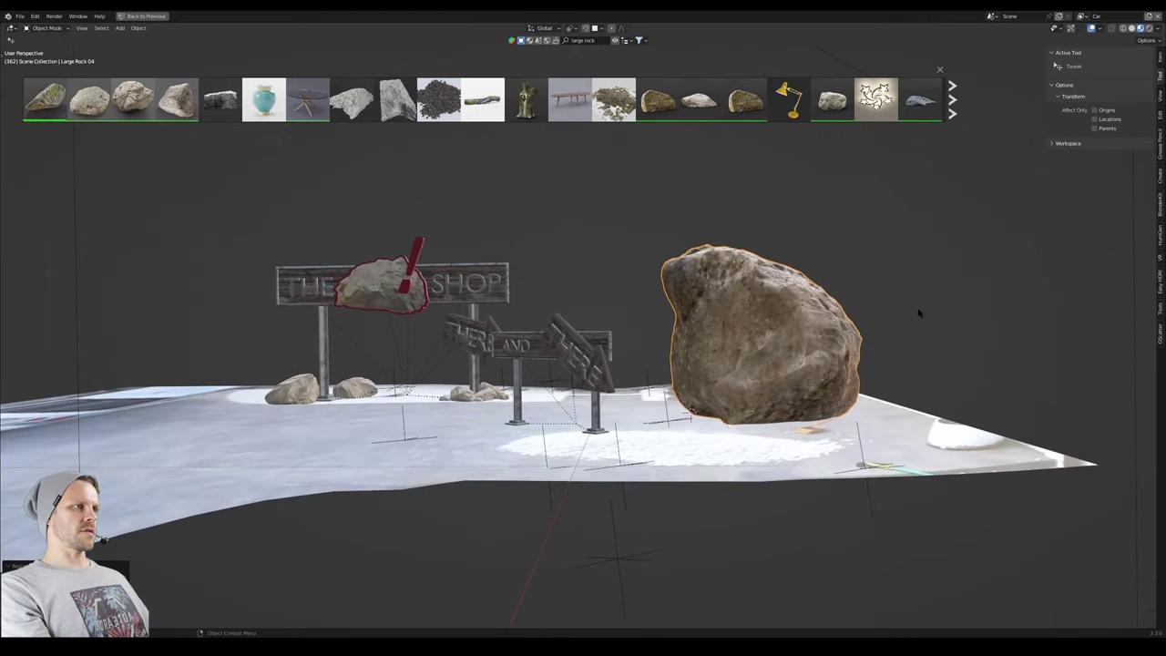
key("r")
right_click(835, 263)
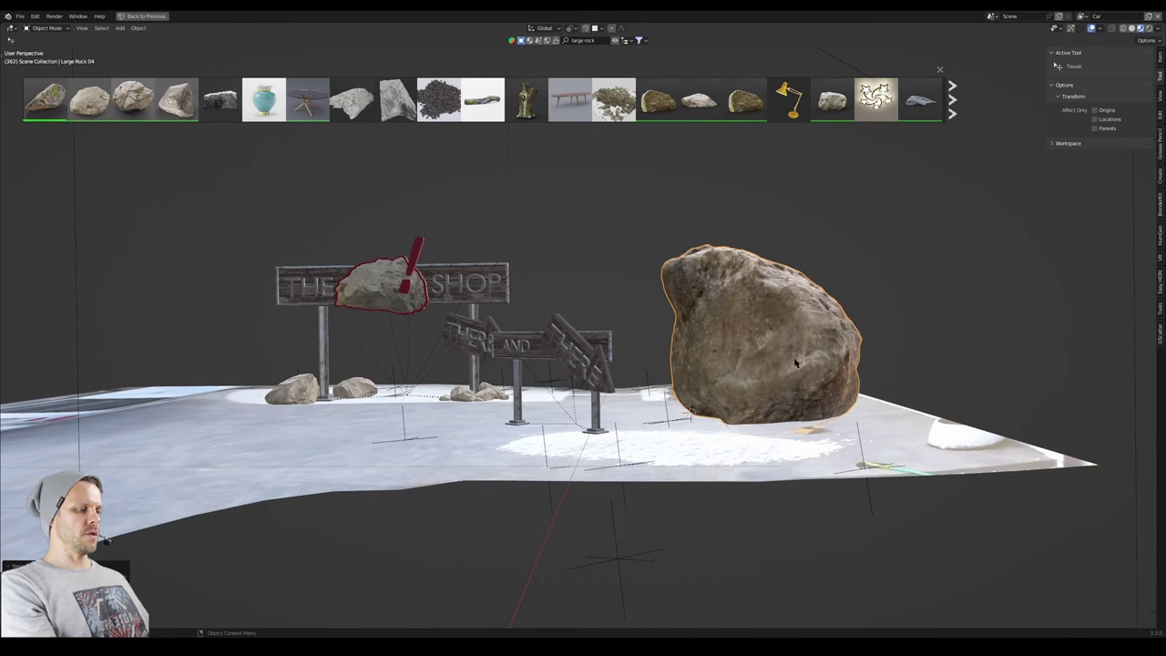
key("period")
left_click(877, 361)
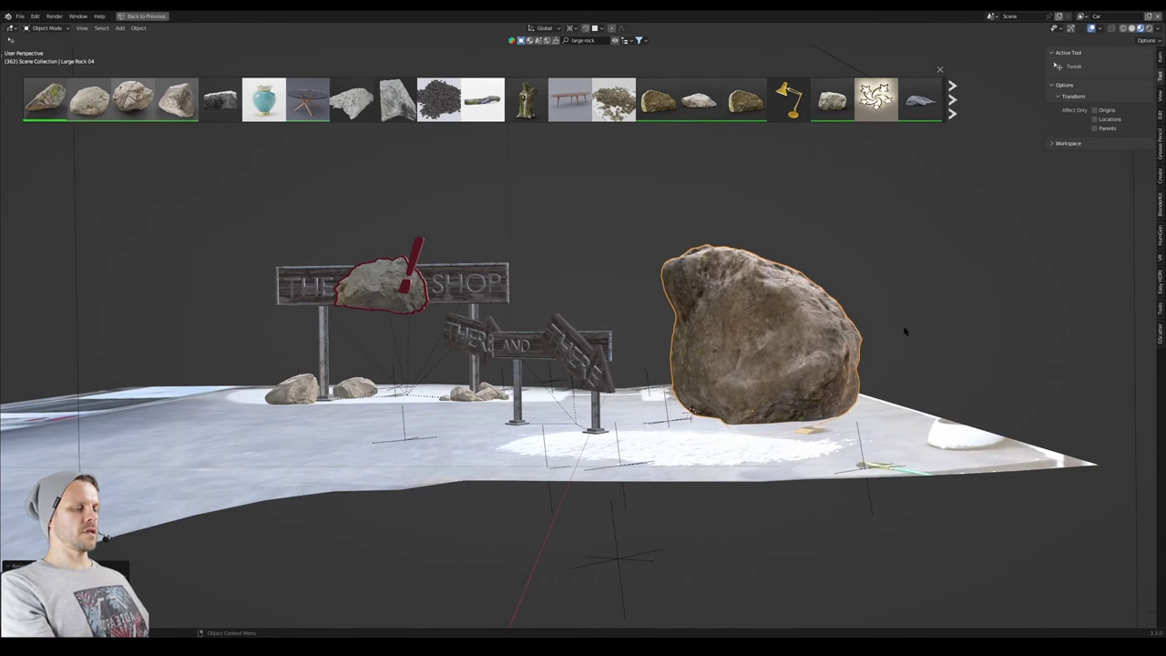
key("r")
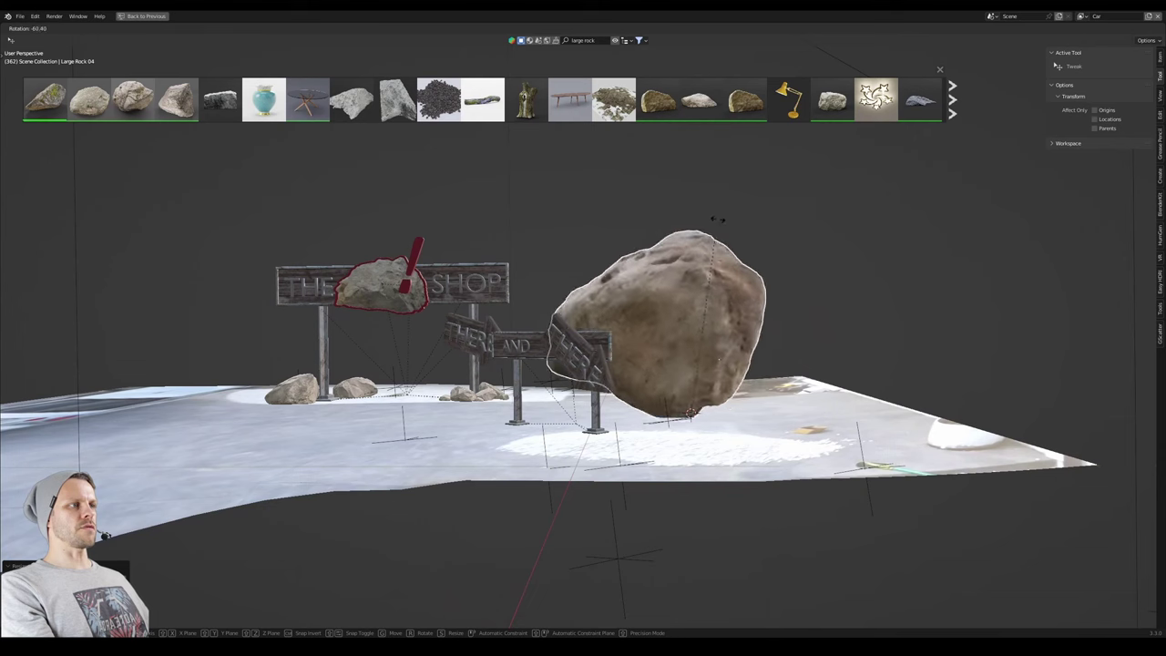
left_click(634, 273)
Tilt the boulder by about 14° as seen from the car's side of the driveway.
middle_click_drag(634, 273, 801, 305)
key("r")
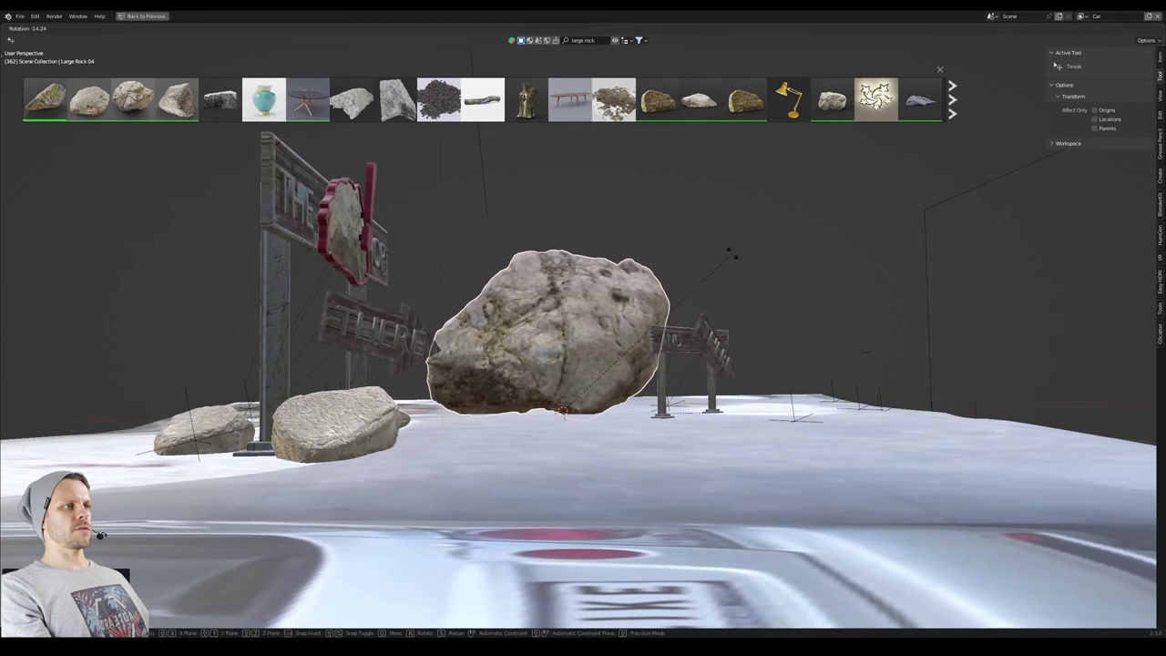
left_click(731, 258)
middle_click_drag(731, 258, 519, 399)
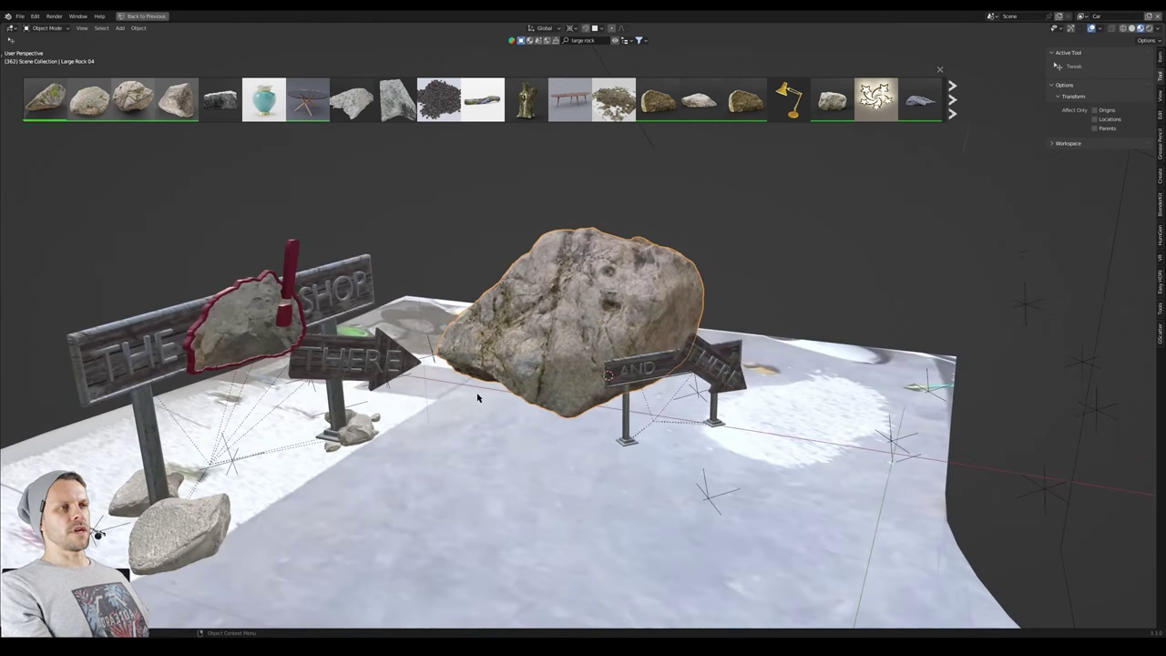
middle_click_drag(634, 341, 586, 334)
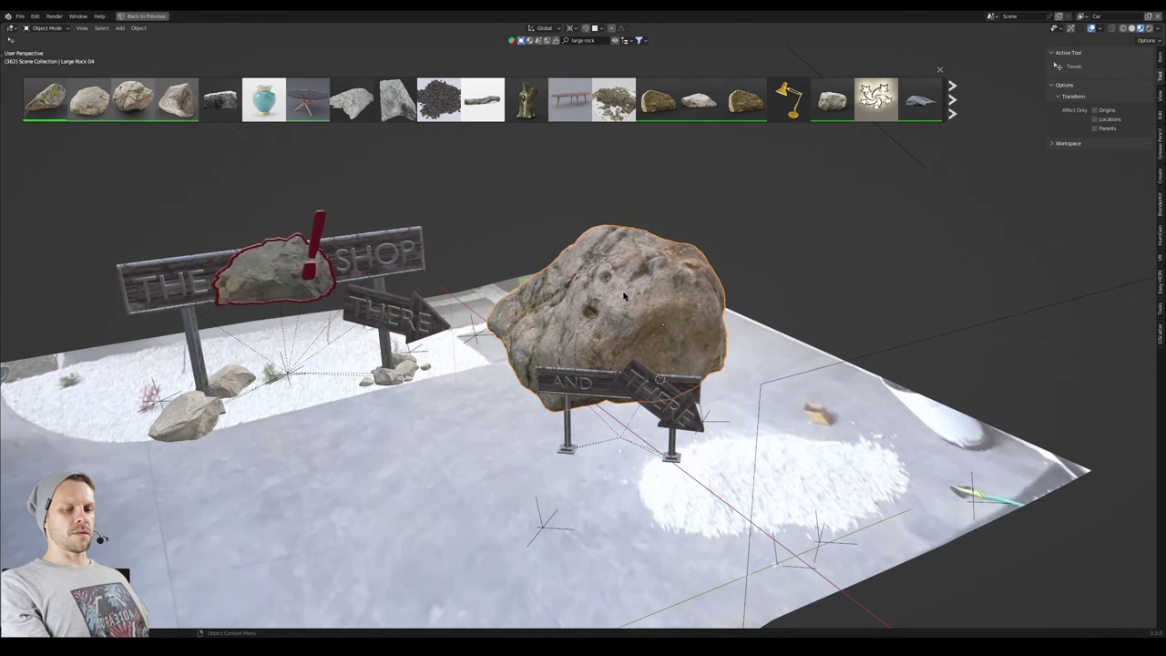
In camera view, move the boulder about 1.18 m horizontally toward the garage, with its height locked.
key("KP_0")
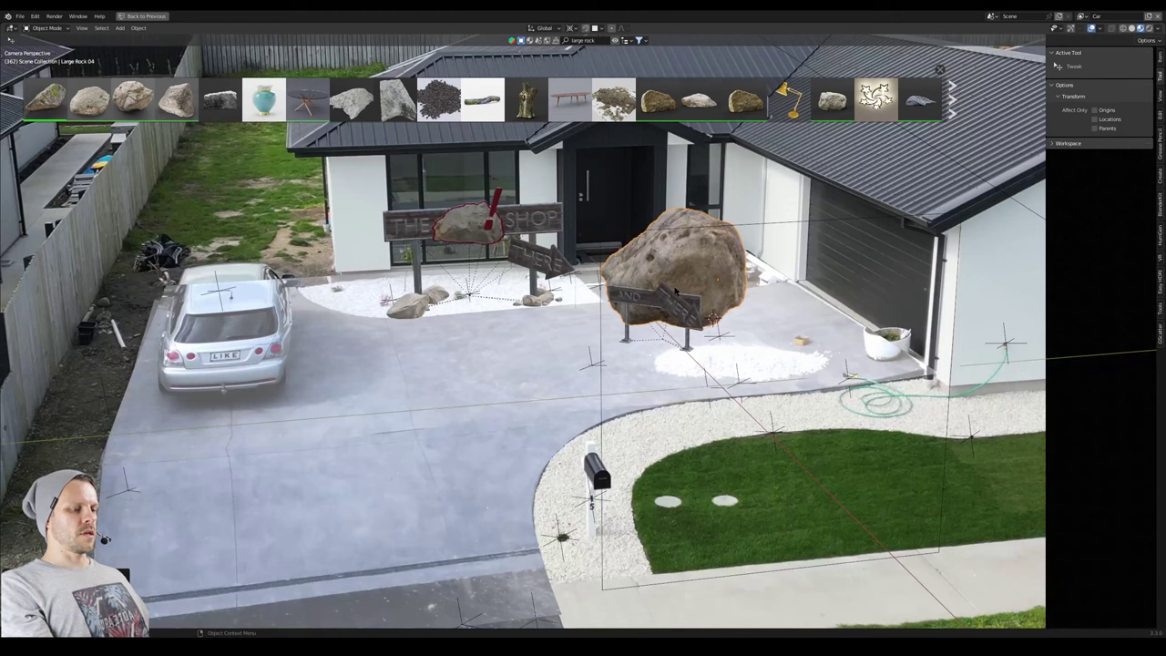
key("g")
key("shift+z")
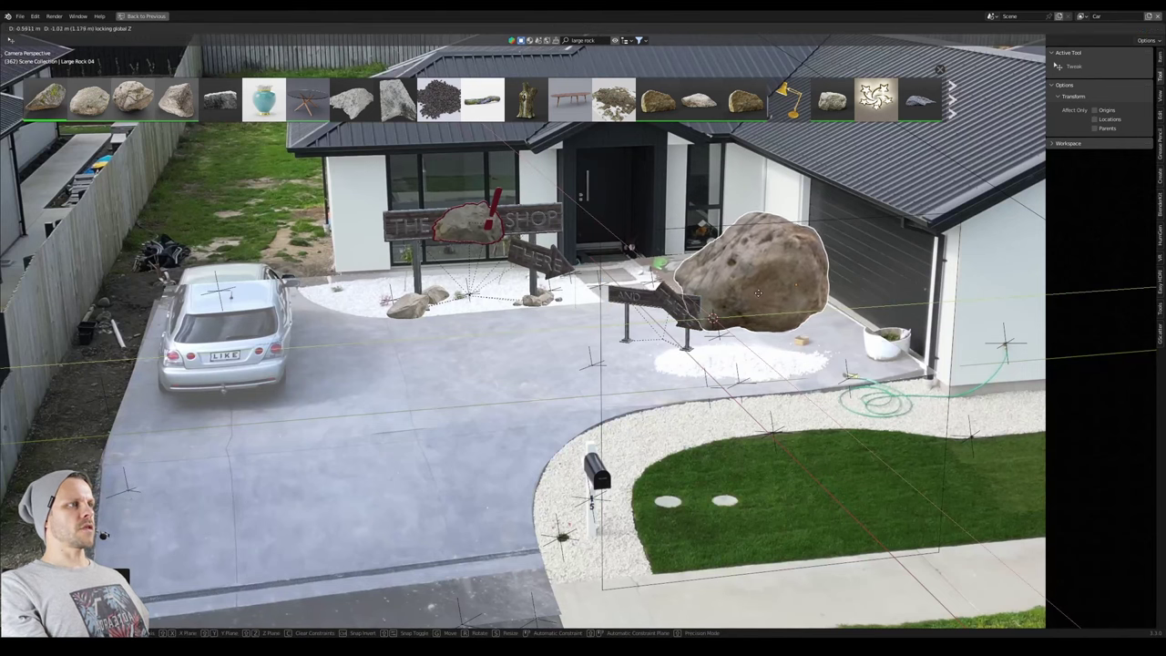
left_click(757, 296)
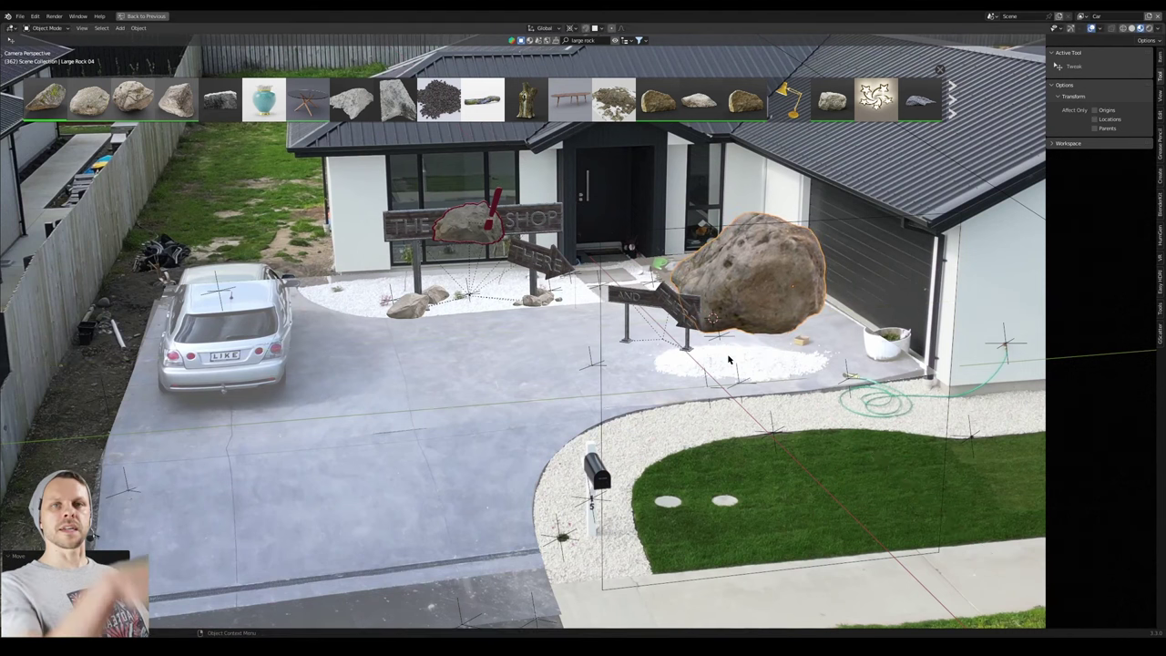
Rotate the boulder about 41° around the global Z axis.
key("r")
key("z")
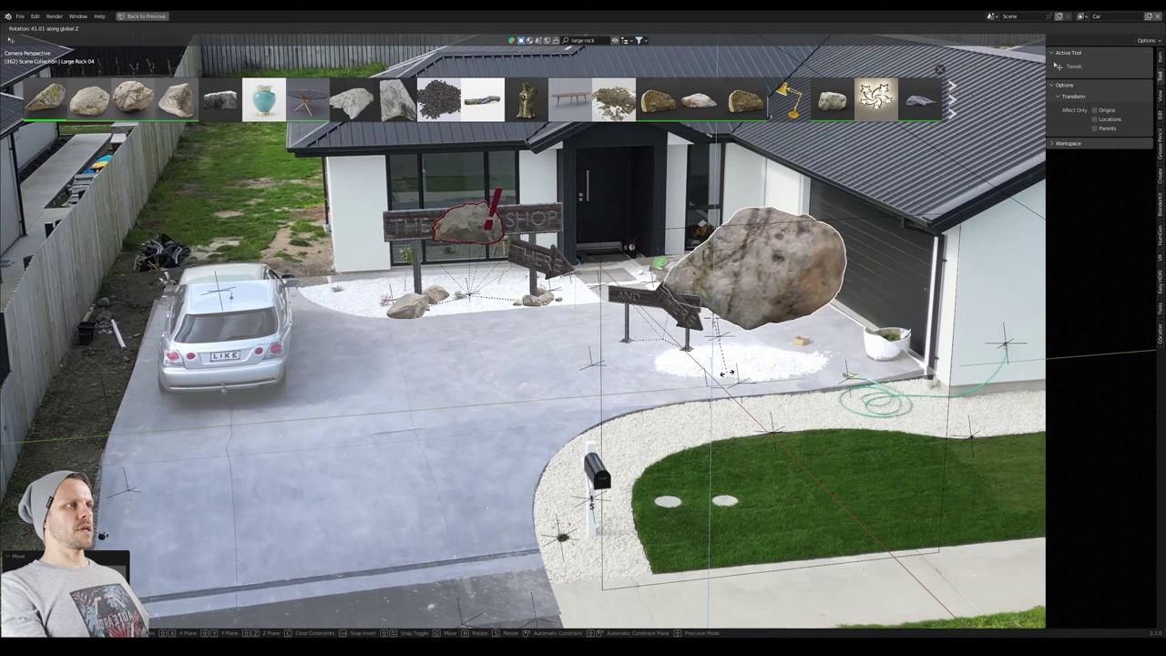
left_click(729, 362)
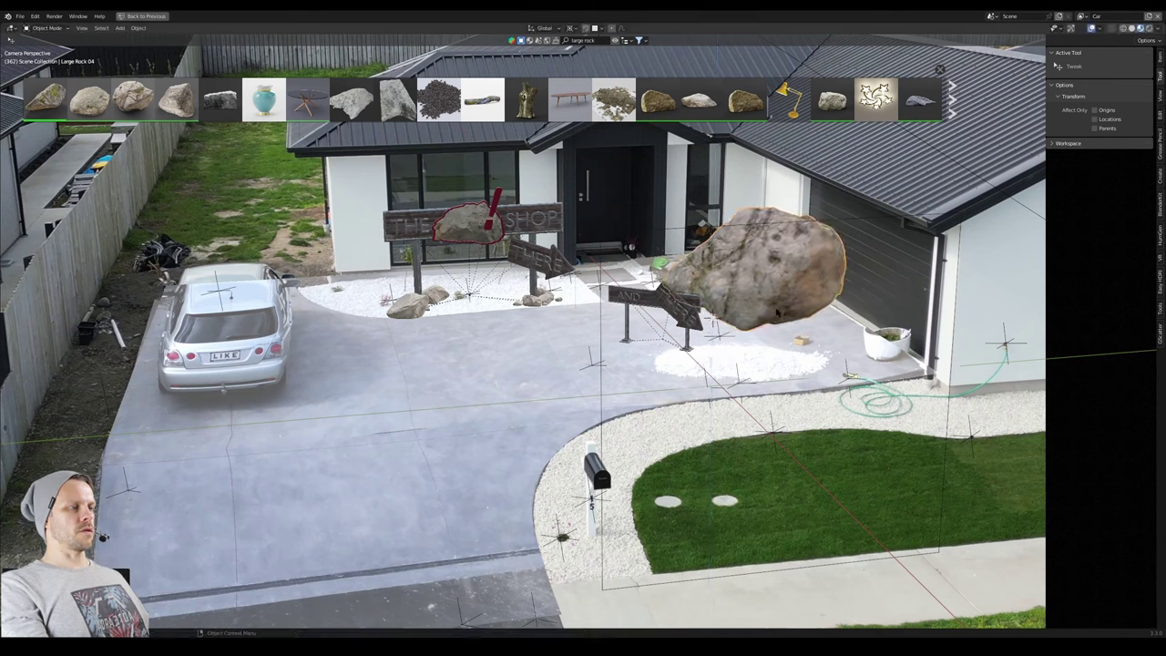
Scale the boulder to about 0.93 of its size and nudge it horizontally behind the small arrow sign, with its height locked.
key("s")
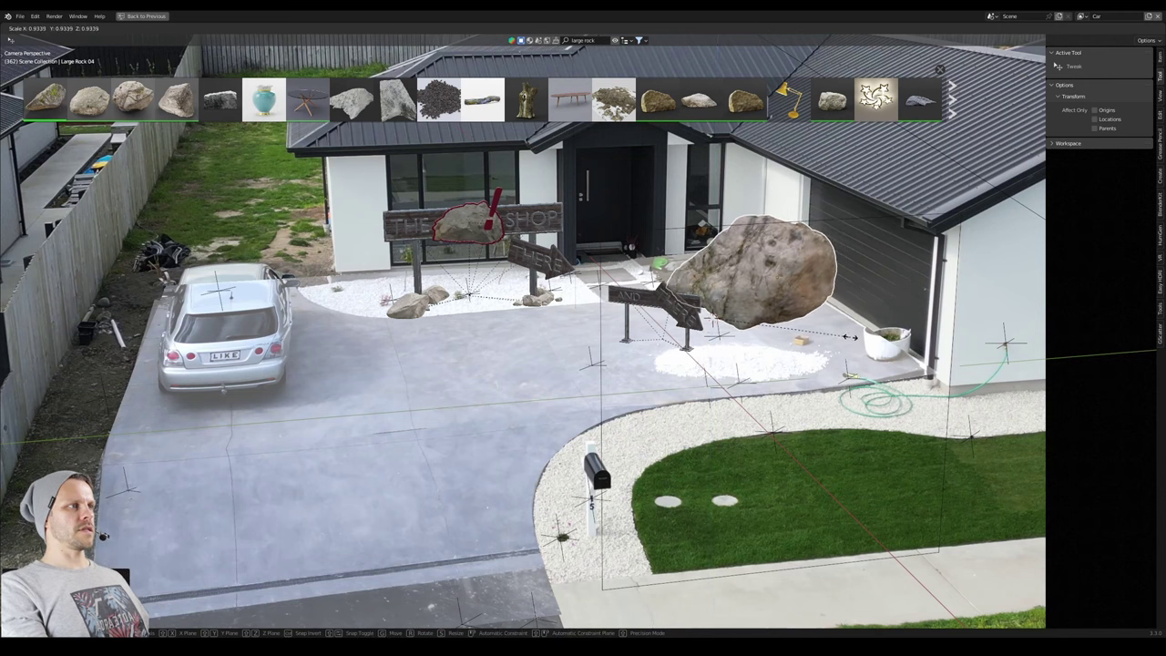
left_click(852, 340)
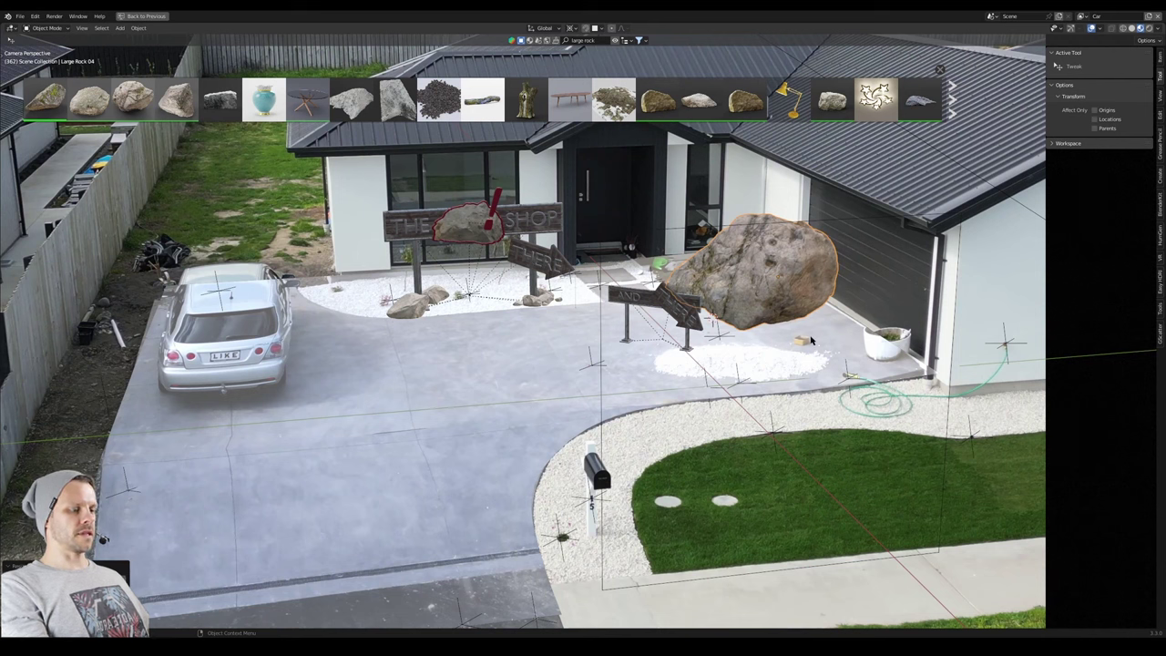
key("g")
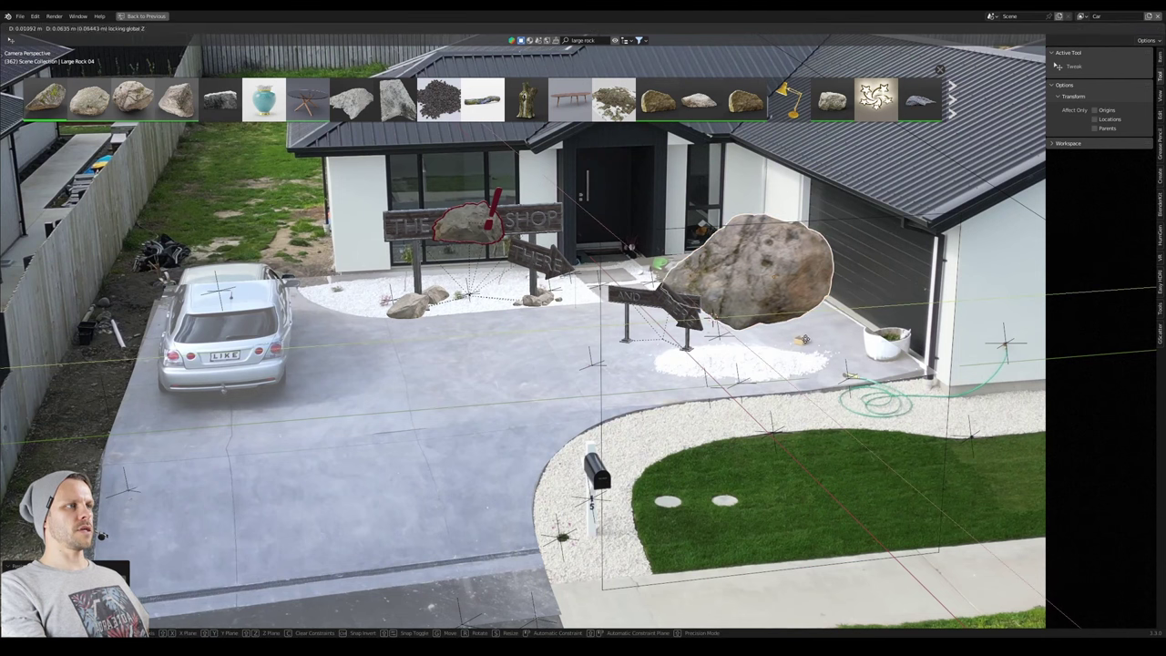
left_click(783, 344)
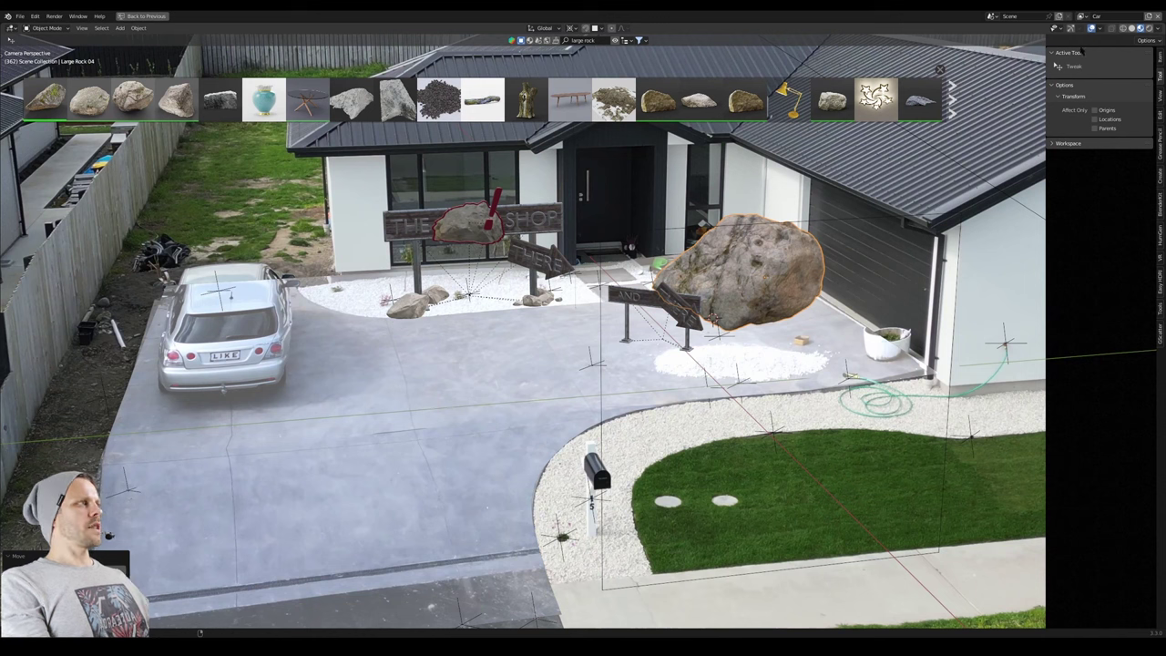
Hide the BlenderKit asset bar and return to the maximized 3D viewport.
key("ctrl+space")
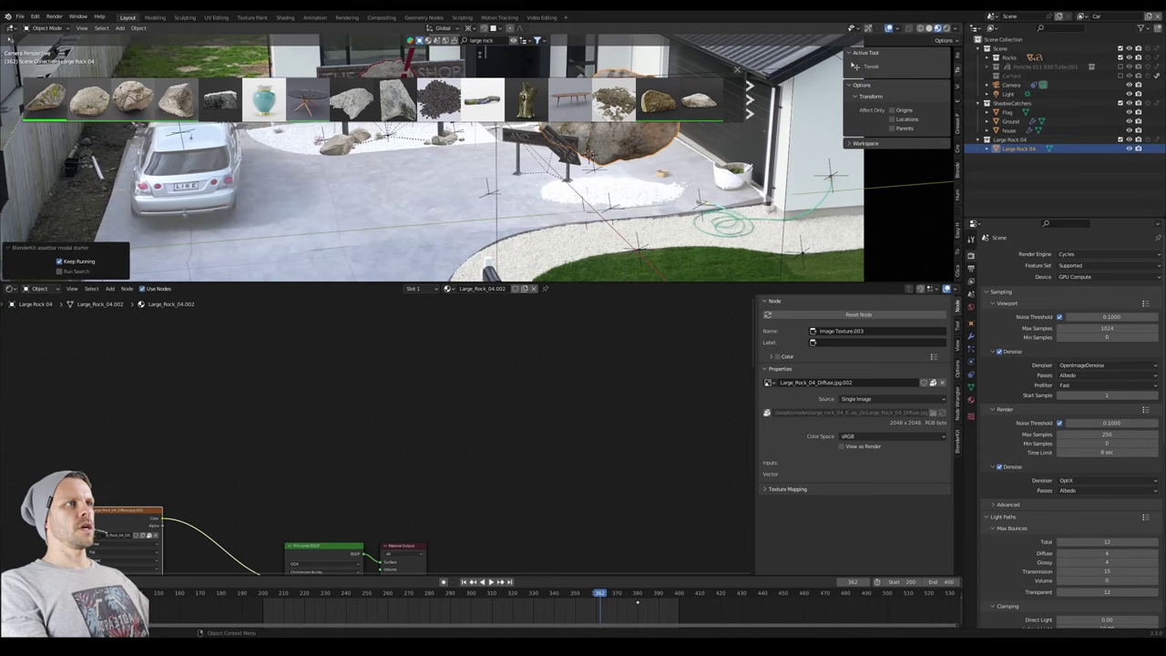
left_click(513, 41)
key("ctrl+space")
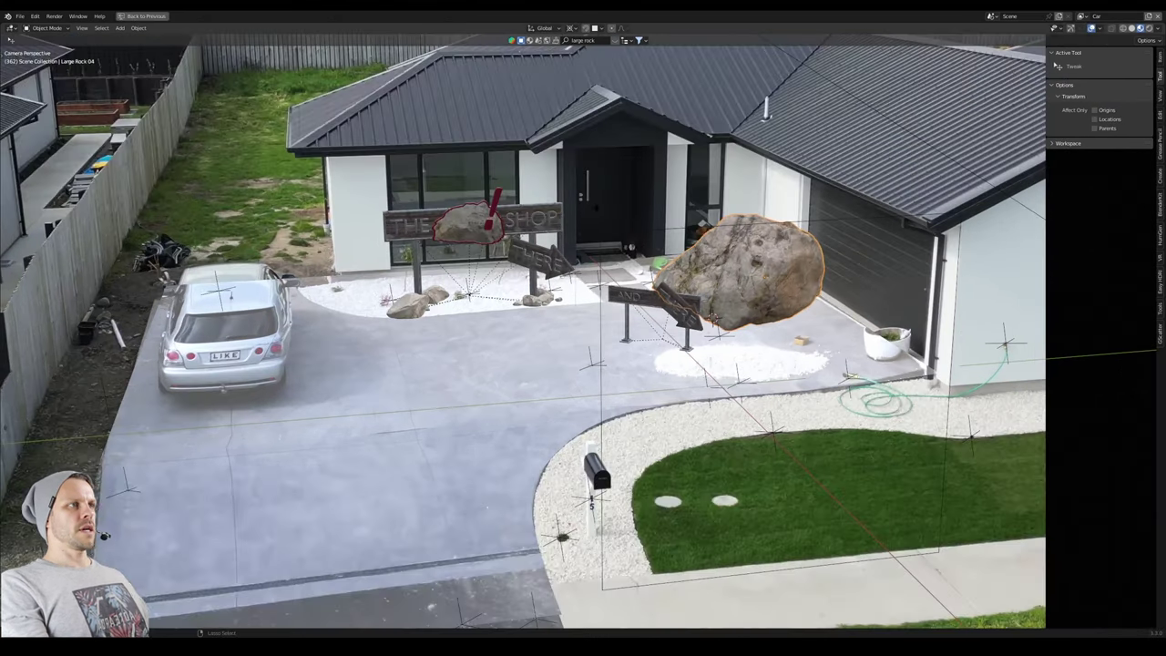
Switch the viewport to rendered shading and limit the render region to the large boulder and the surrounding entrance area.
key("z")
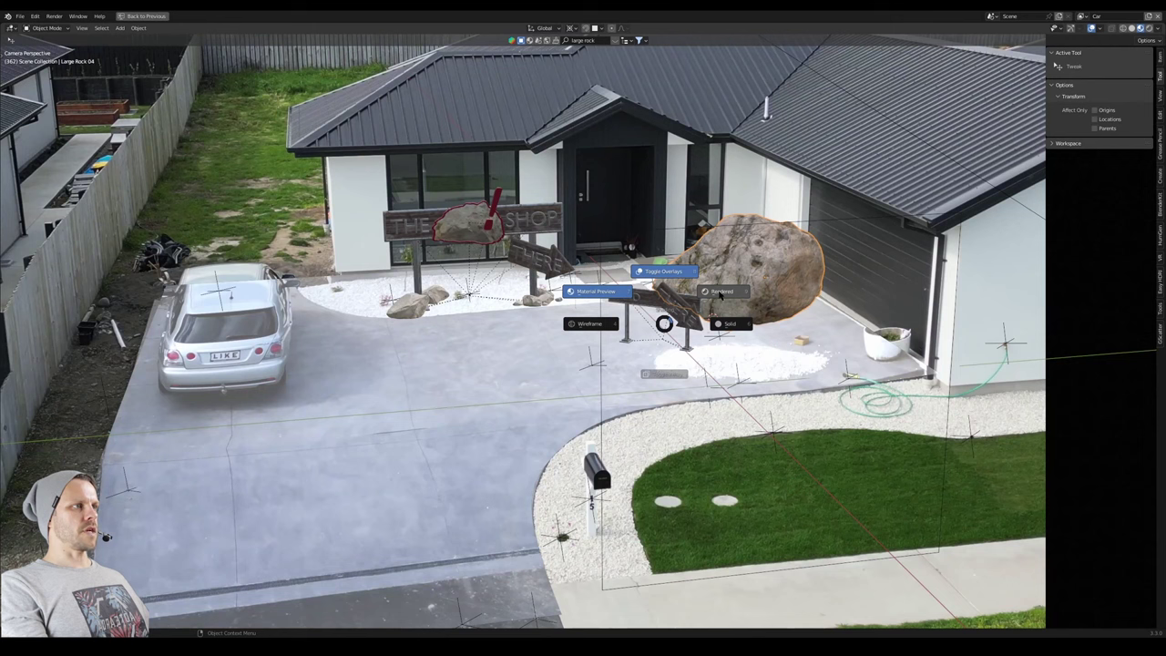
left_click(719, 293)
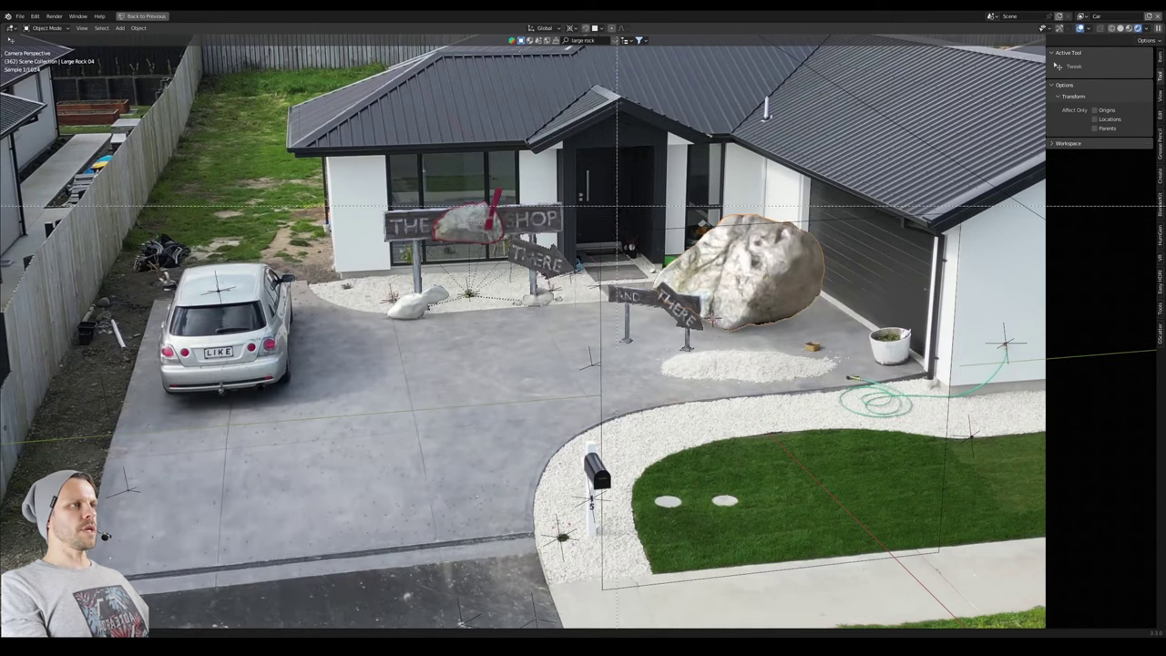
left_click_drag(584, 180, 855, 401)
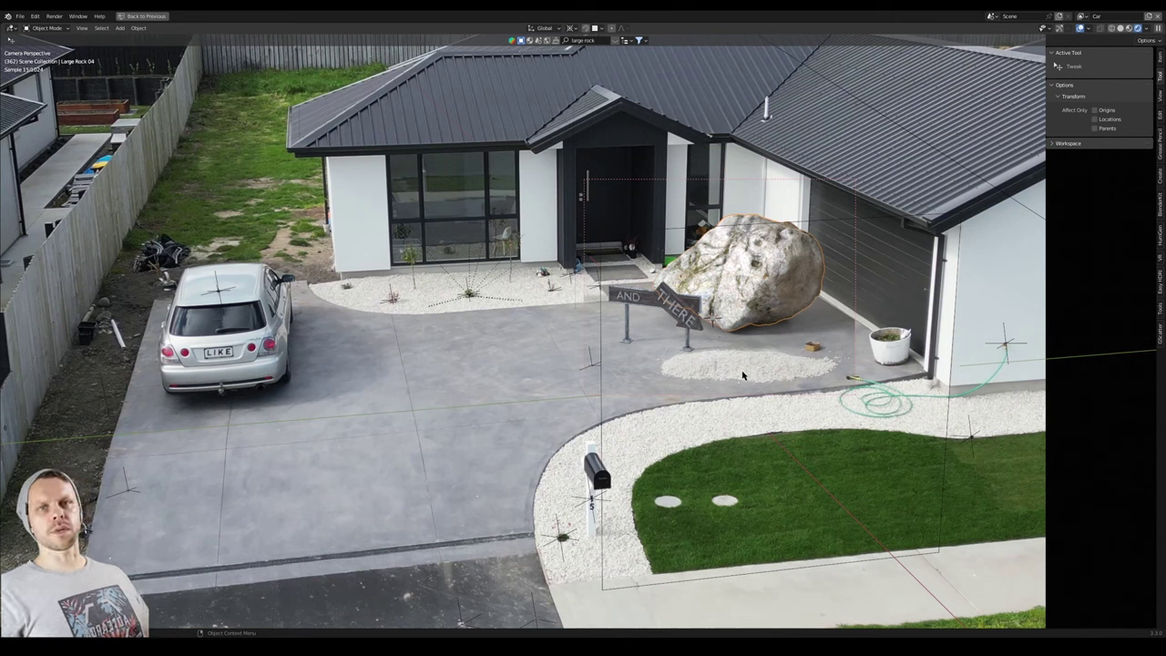
key("q")
left_click(496, 227)
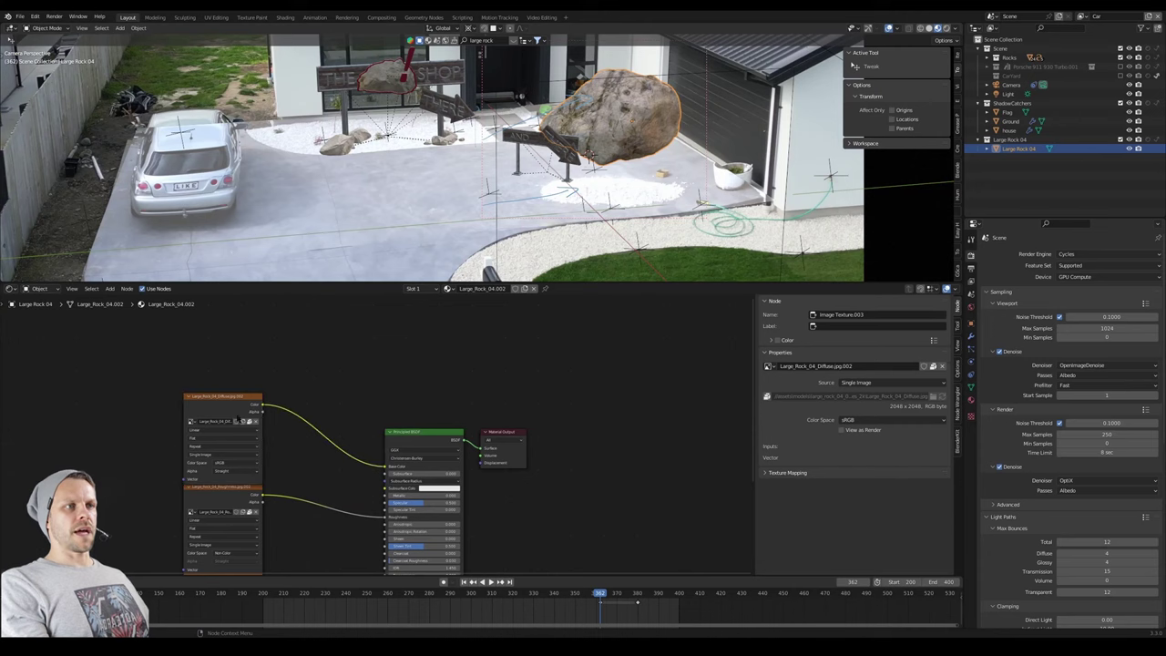
Move the rock's diffuse texture node away from the shader and insert a Hue Saturation Value node on its Base Color link.
left_click_drag(207, 394, 79, 335)
middle_click_drag(153, 344, 244, 380)
left_click_drag(205, 378, 203, 377)
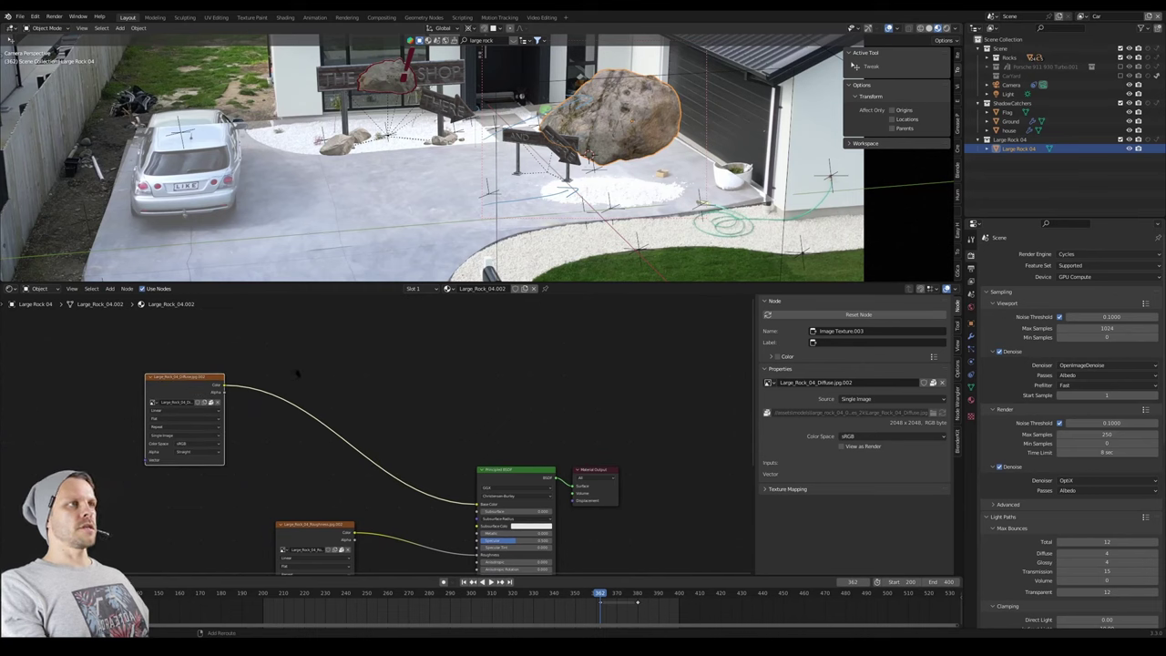
key("shift+a")
left_click(296, 369)
type("hue")
key("Return")
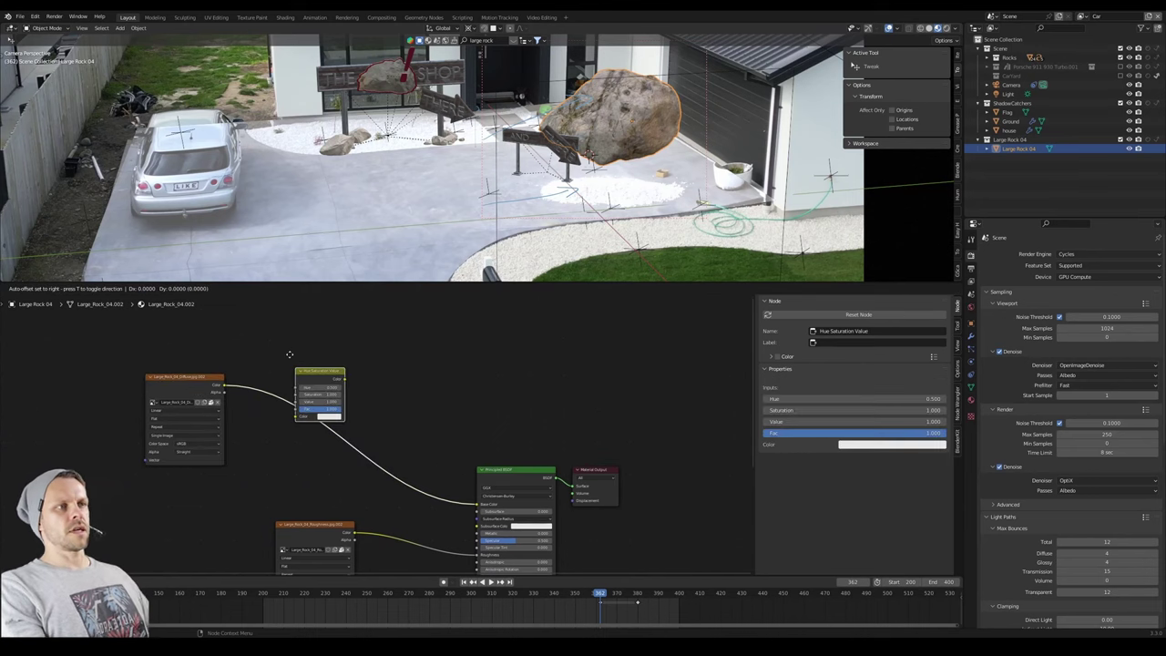
left_click(247, 384)
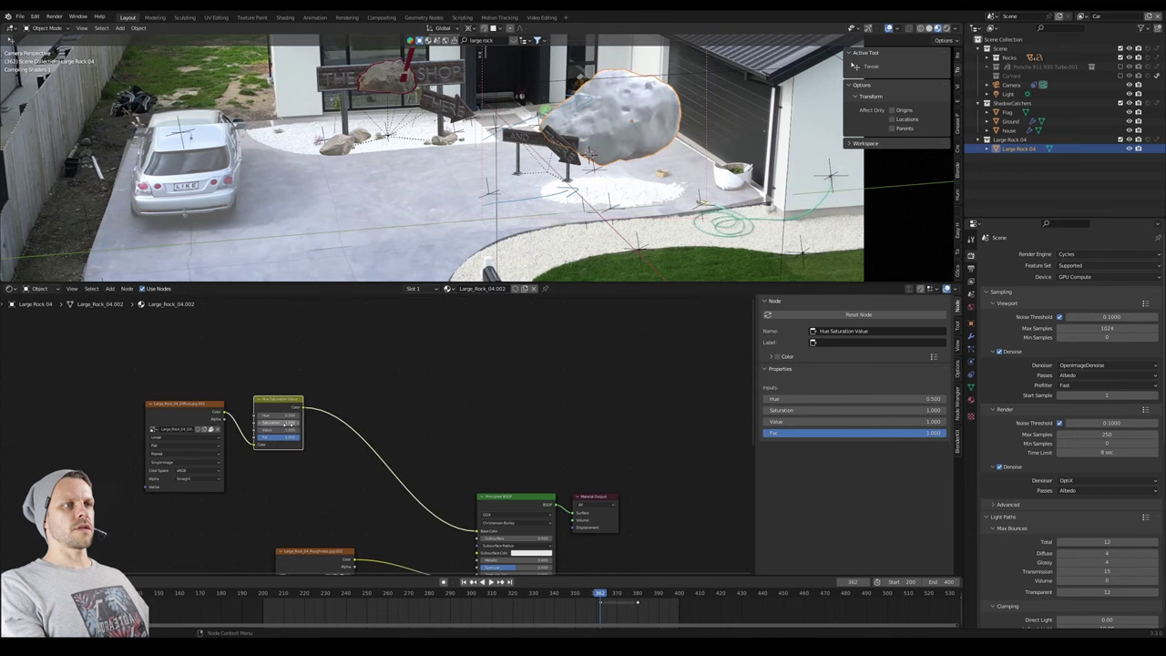
Set the Hue Saturation Value node's saturation to 0.38 and its value to 1.96.
left_click_drag(281, 423, 279, 424)
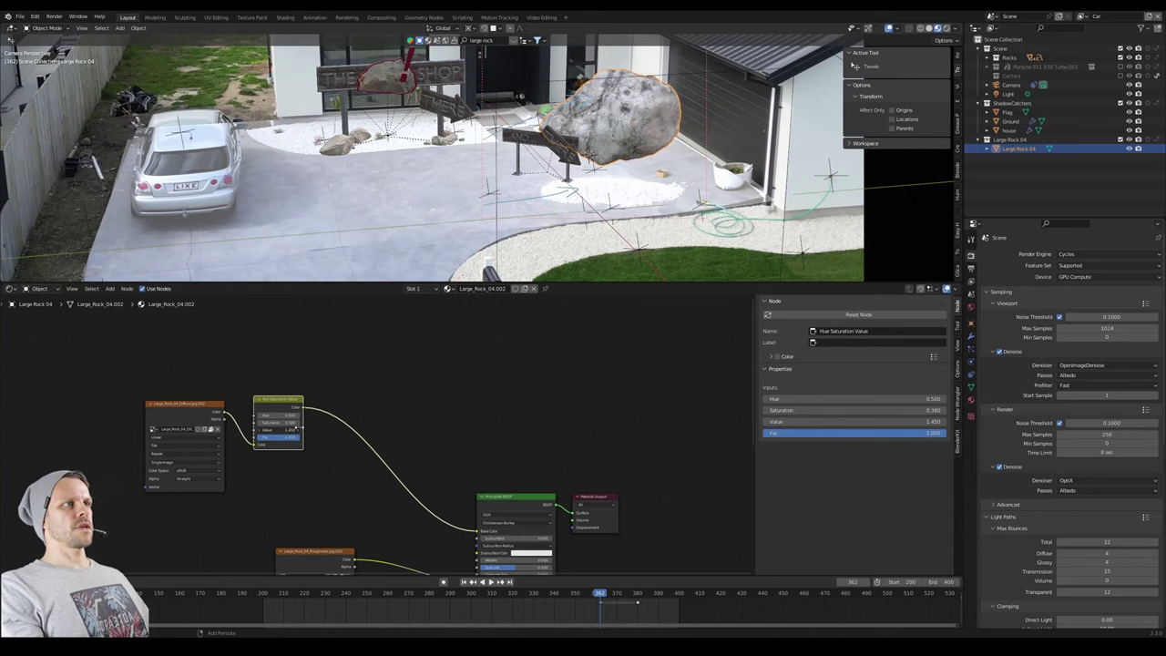
left_click_drag(304, 426, 326, 424)
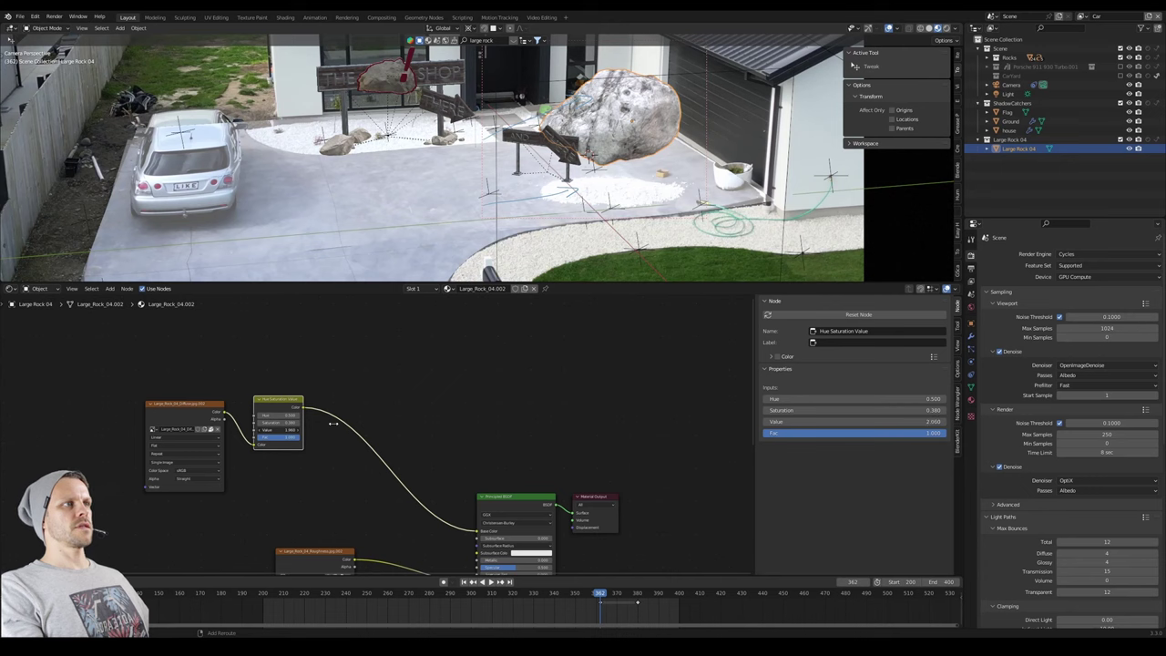
left_click_drag(333, 423, 331, 424)
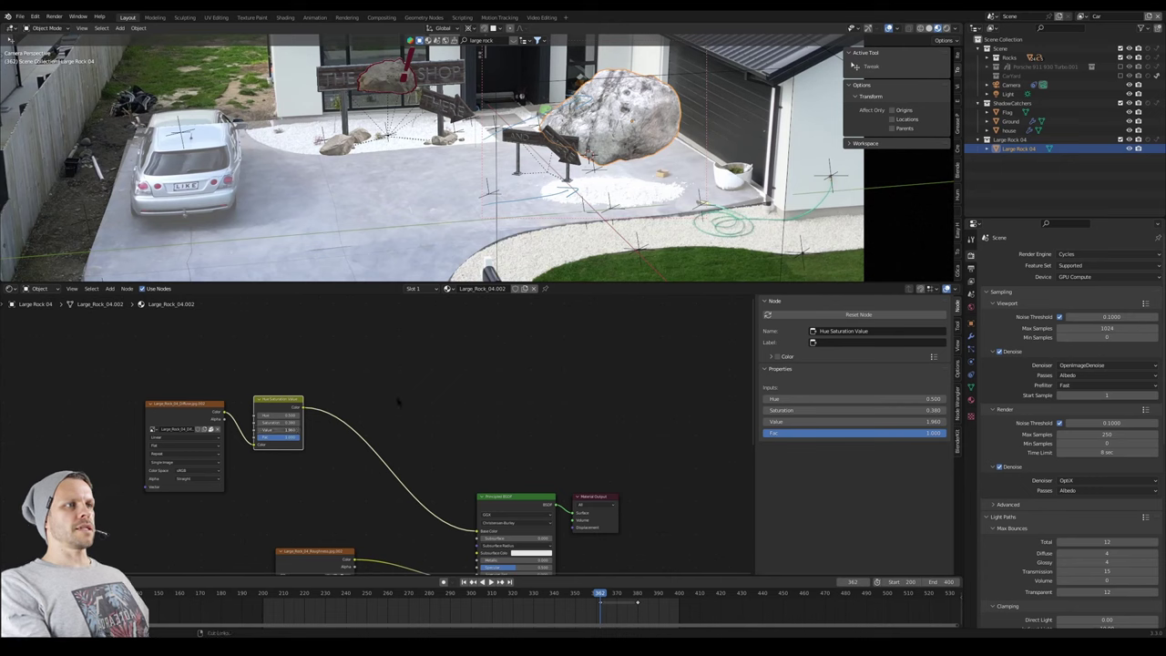
Insert an RGB Curves node between the Hue Saturation Value node and the Principled BSDF's Base Color.
key("shift+a")
type("cmr")
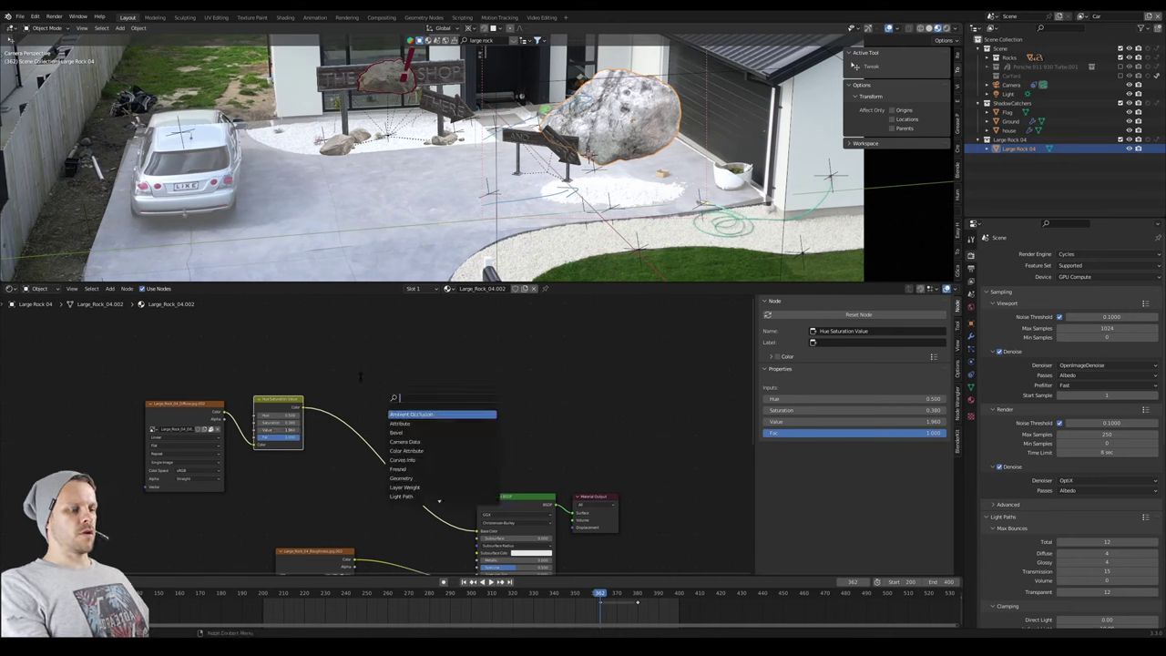
key("BackSpace")
key("BackSpace")
type("rv")
key("Down")
key("Return")
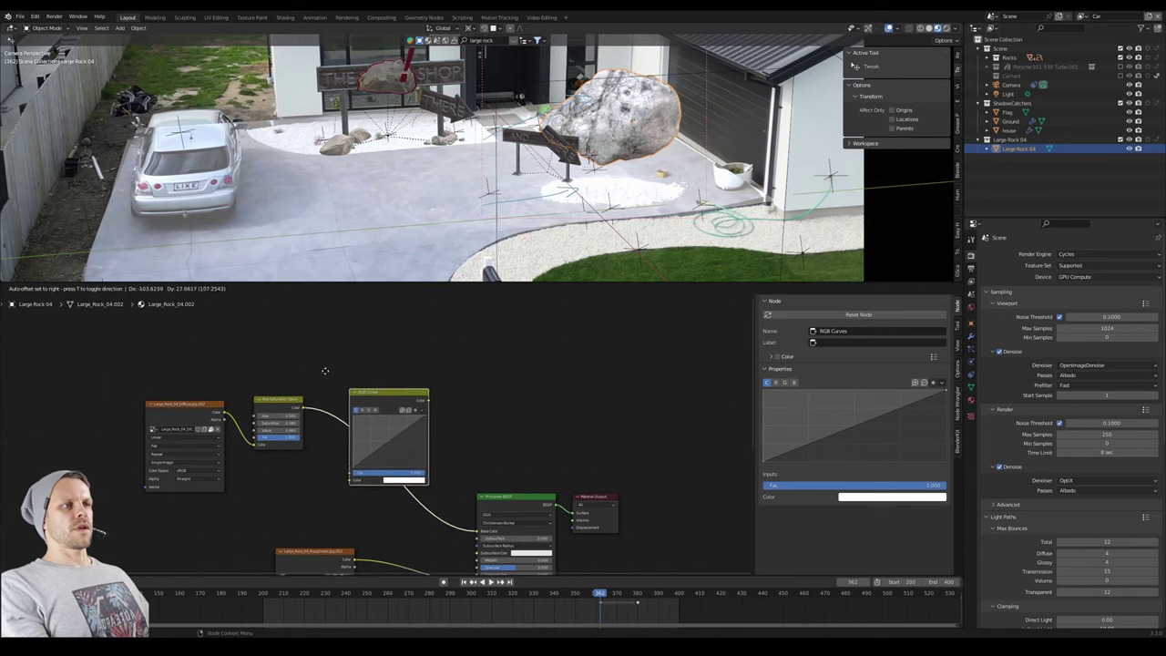
left_click(312, 372)
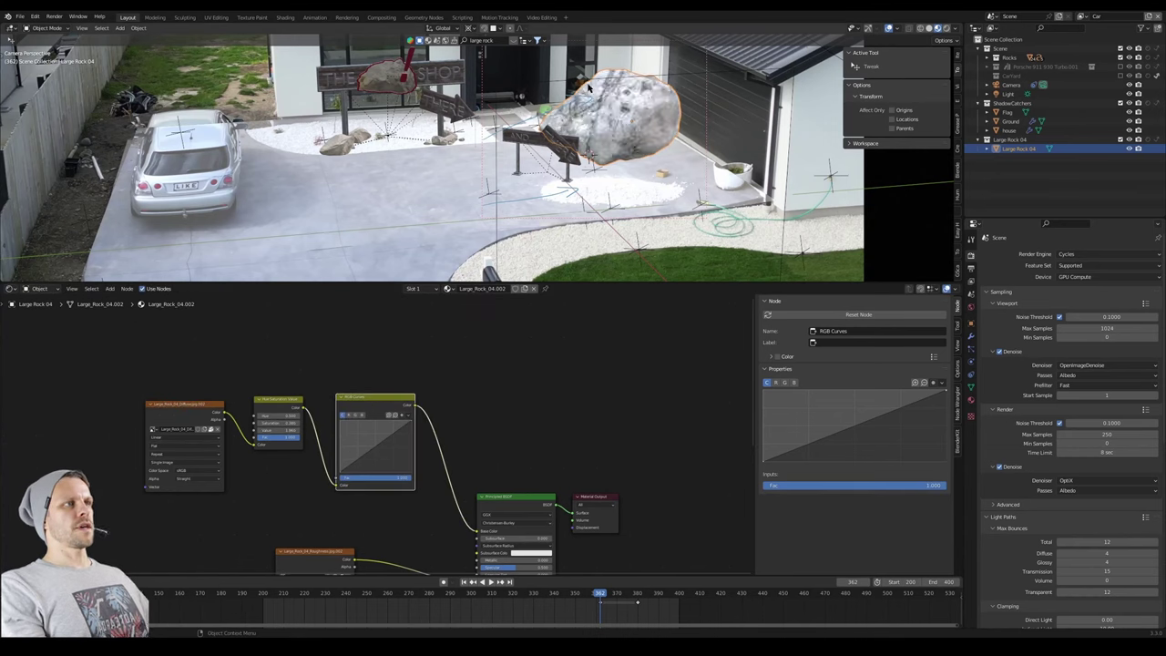
Raise the RGB curve's black point to about 0.42, lower its white point to about 0.89, and move the texture adjustment nodes away from the shader.
left_click_drag(343, 474, 346, 453)
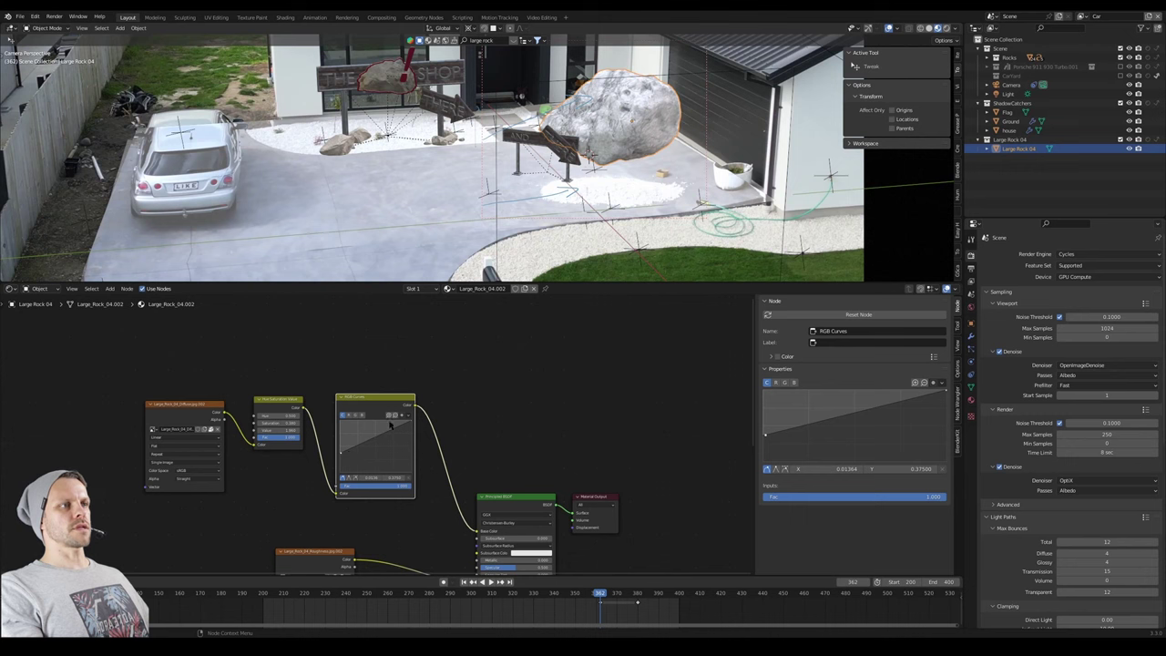
left_click_drag(414, 420, 415, 433)
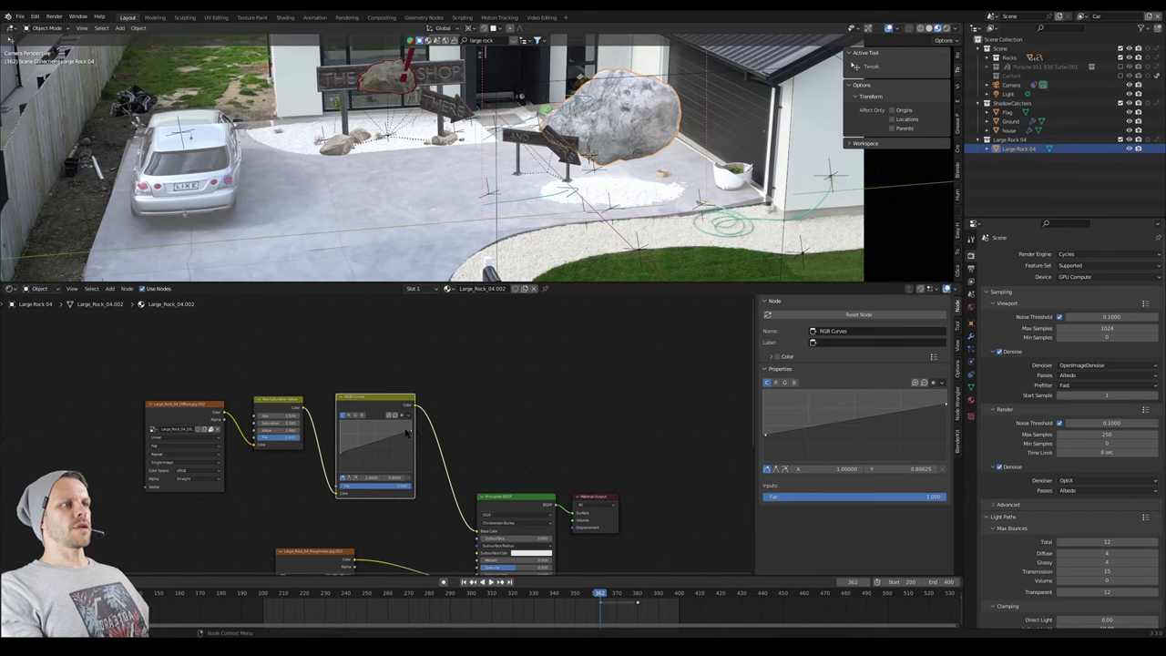
left_click_drag(414, 433, 413, 425)
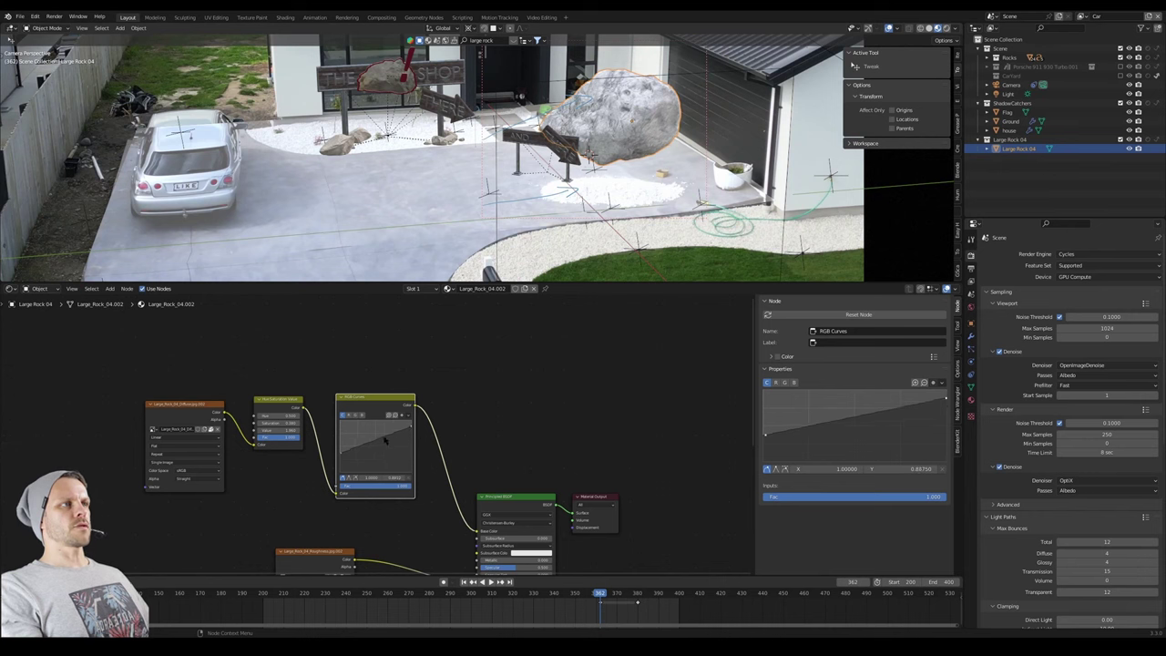
left_click_drag(341, 455, 342, 451)
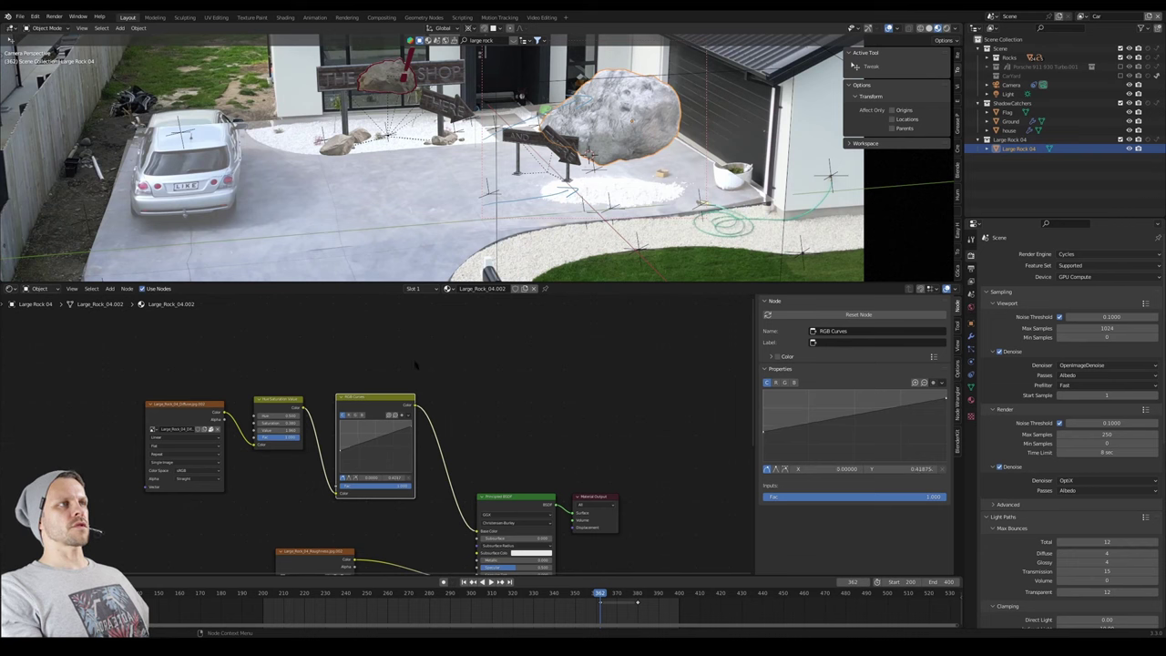
left_click_drag(381, 403, 262, 392)
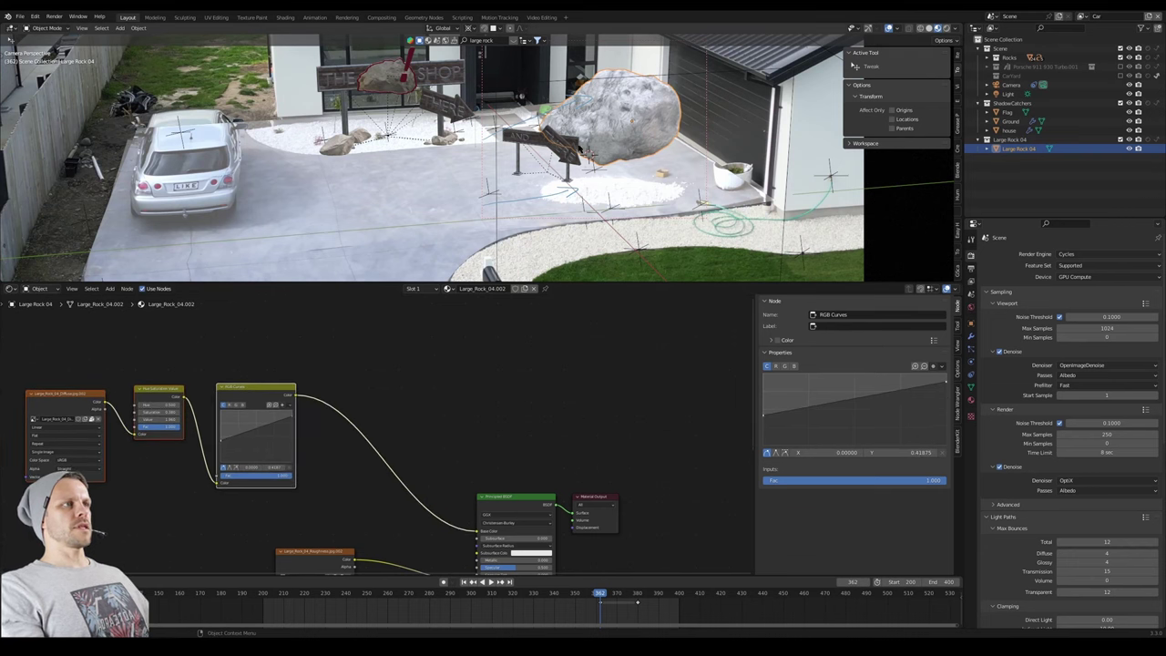
Switch the viewport to rendered shading and lower the value setting of the Hue Saturation Value node.
key("z")
left_click(626, 137)
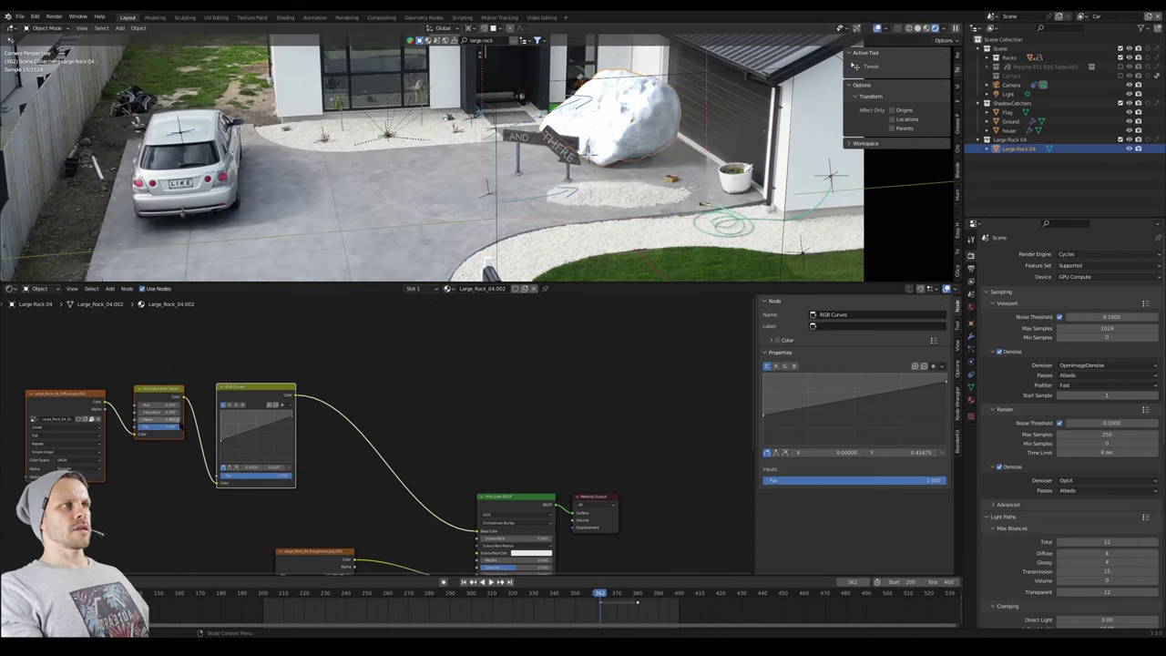
left_click(162, 419)
type(".2")
key("Return")
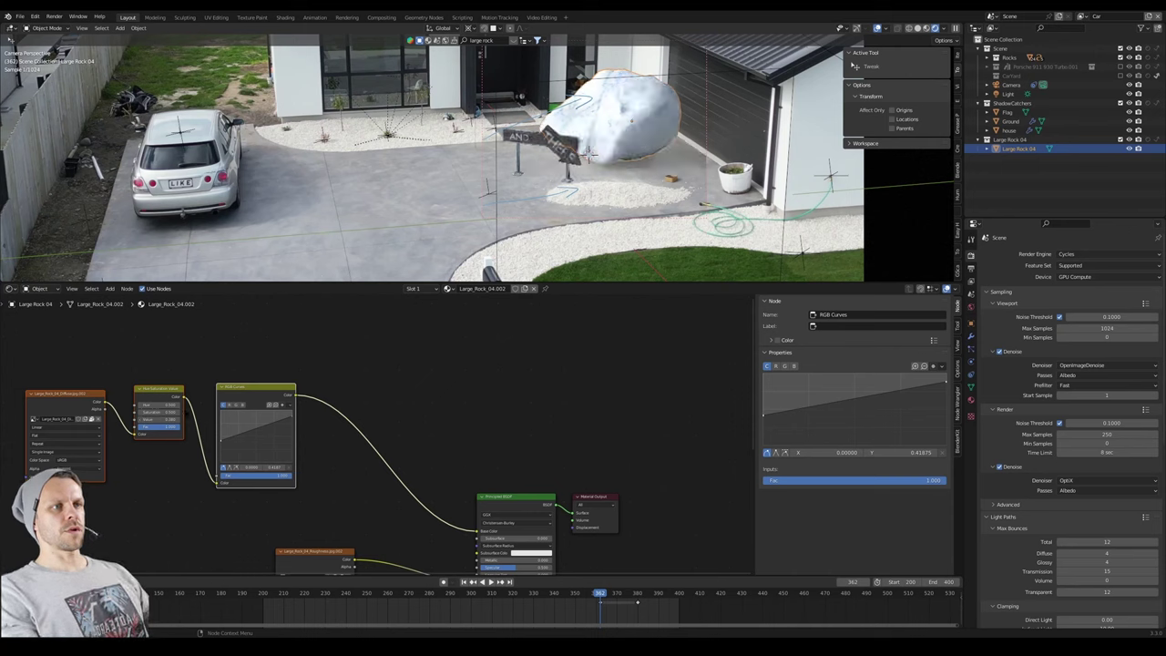
Lower the white point of the RGB curve to about 0.69 to darken the rock's highlights.
middle_click_drag(284, 299, 311, 309)
left_click_drag(319, 428, 330, 432)
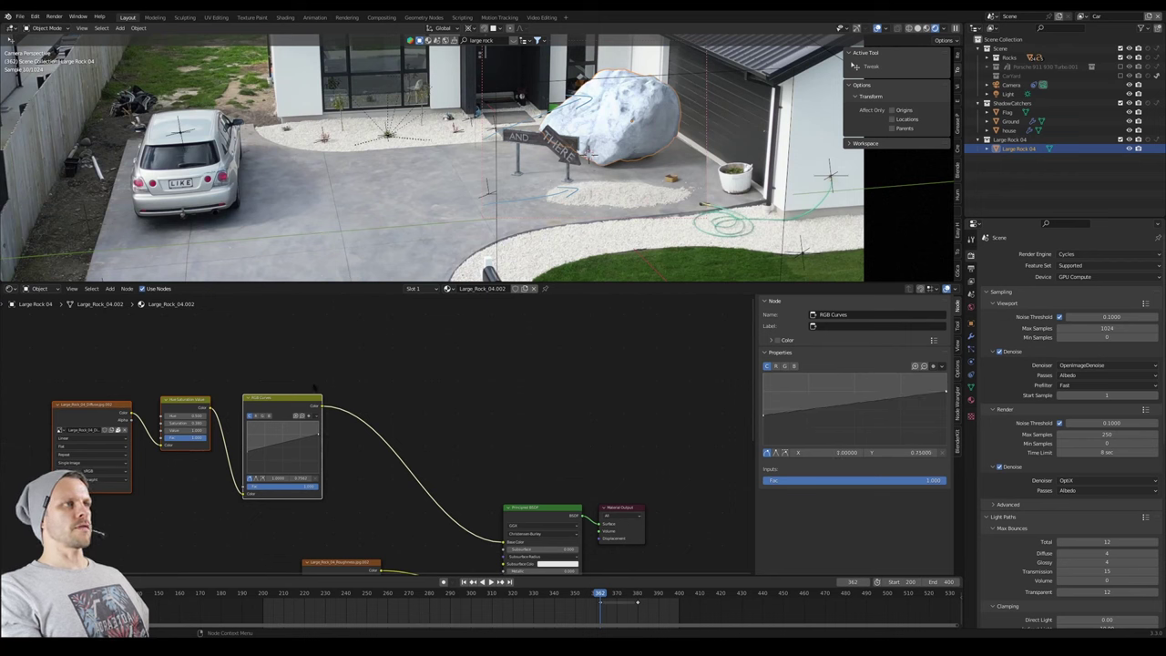
left_click_drag(319, 436, 319, 441)
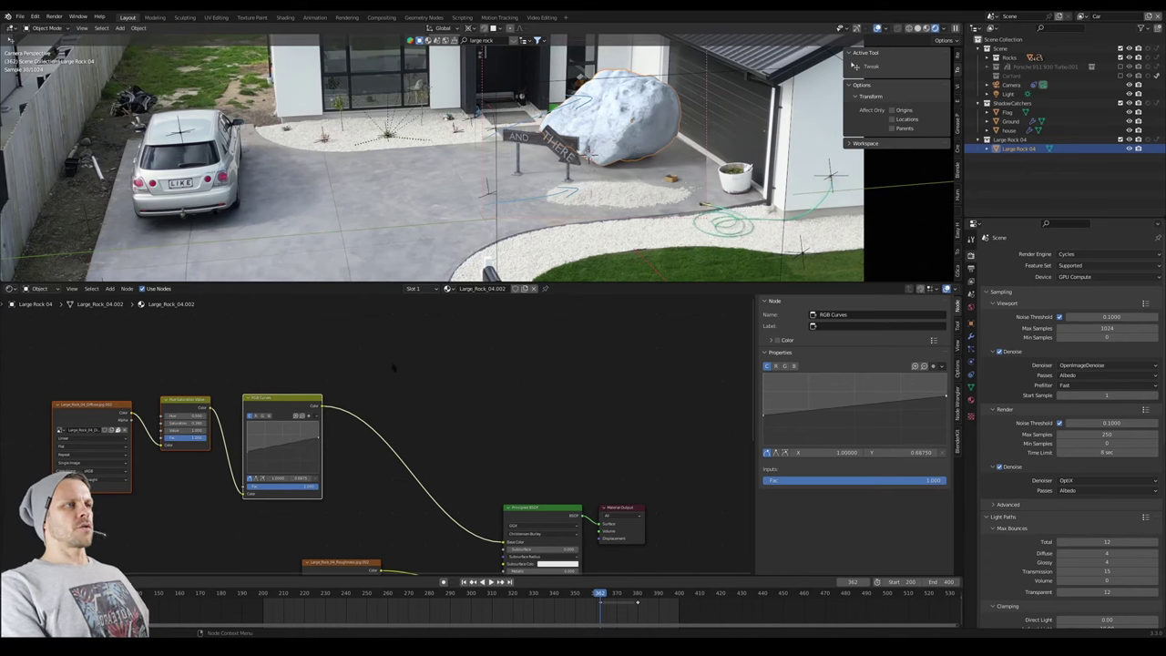
Insert a MixRGB node between the RGB Curves node and the Principled BSDF's Base Color.
key("shift+a")
type("mix")
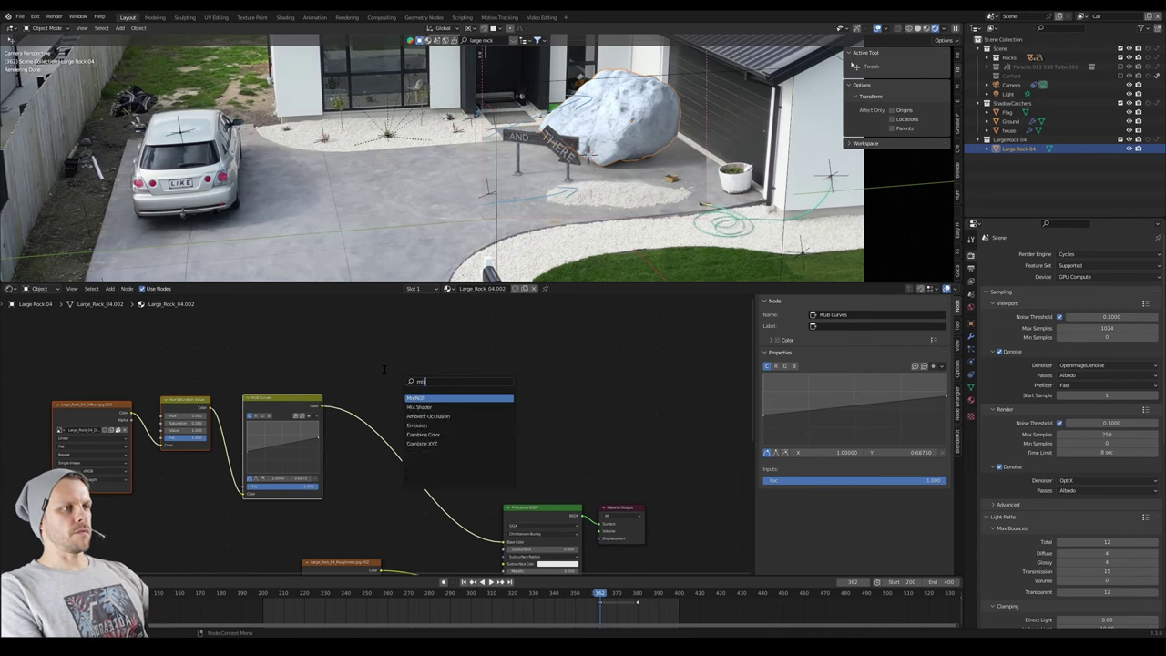
key("Return")
left_click(363, 409)
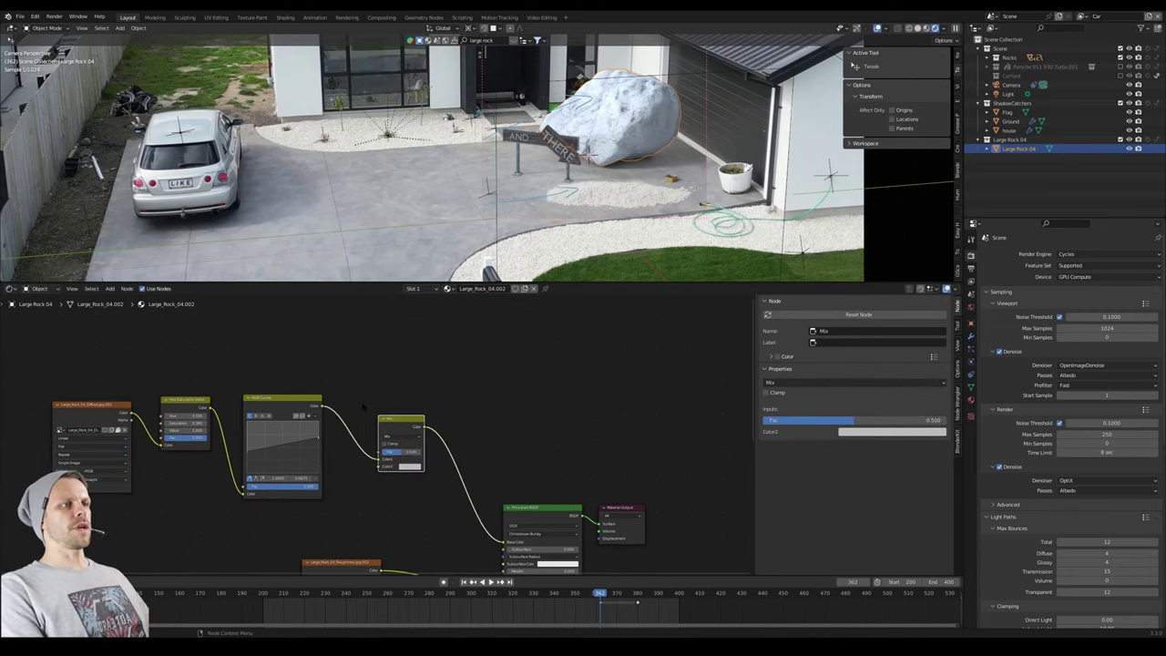
Set the mix node's blend mode to Color and pick a sandy yellow tint as its second color.
left_click(400, 436)
left_click(391, 579)
middle_click_drag(411, 466, 438, 442)
left_click(438, 442)
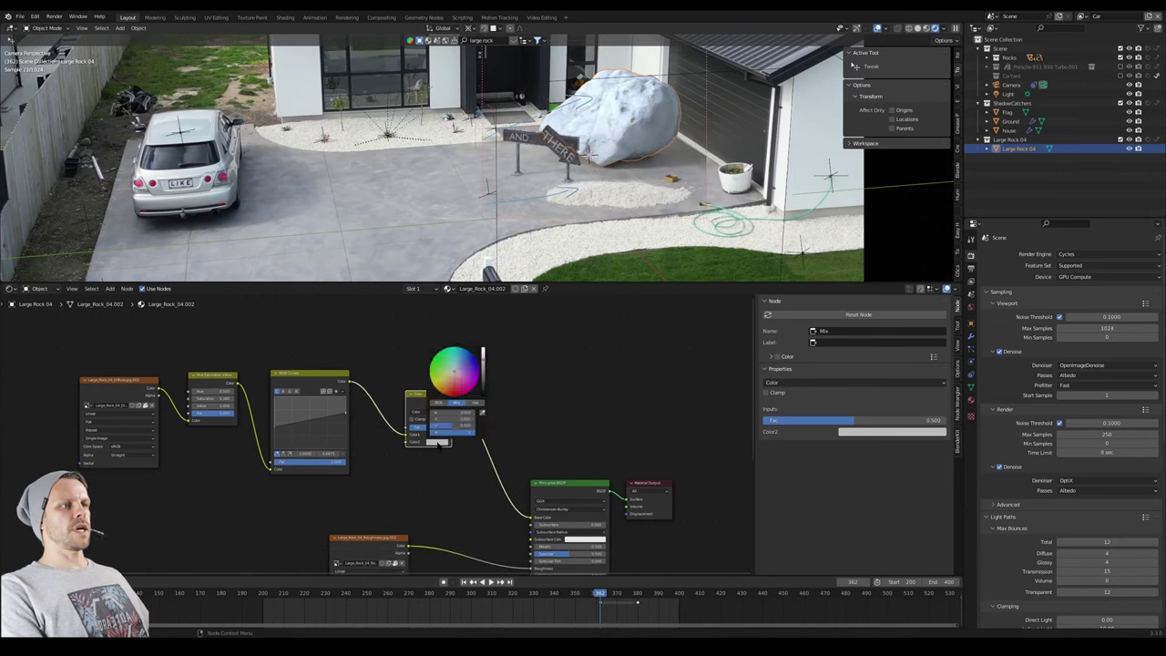
left_click(445, 383)
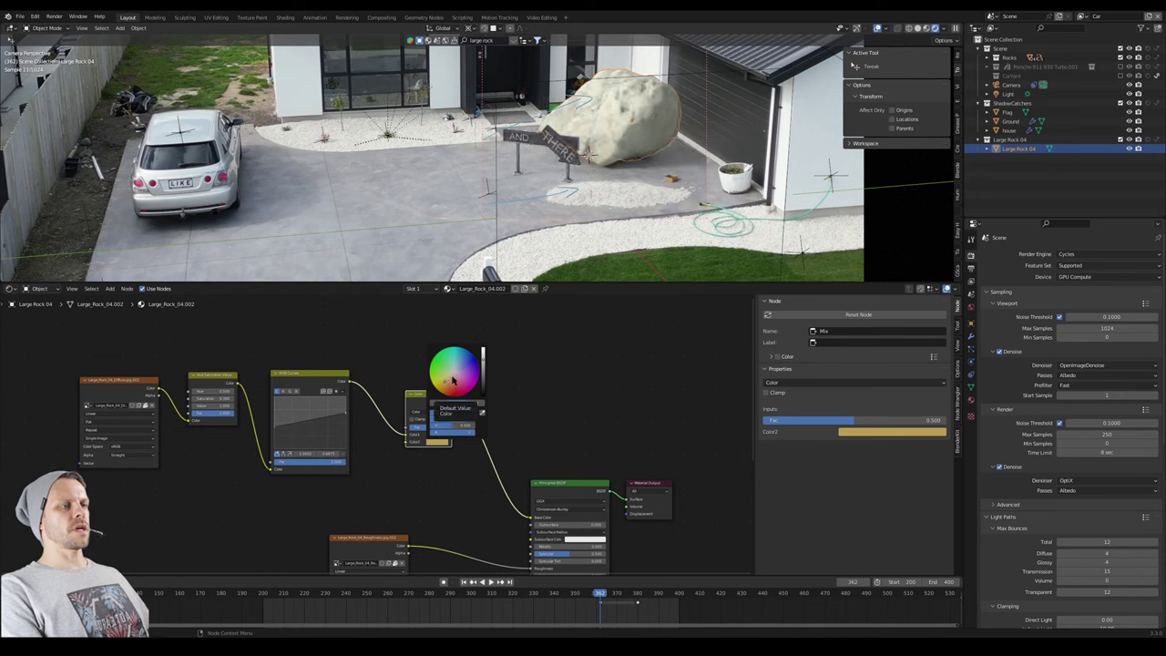
Tune the strength of the sandy tint, trying a mix factor of 0.25 before settling on 0.35.
left_click_drag(428, 428, 417, 428)
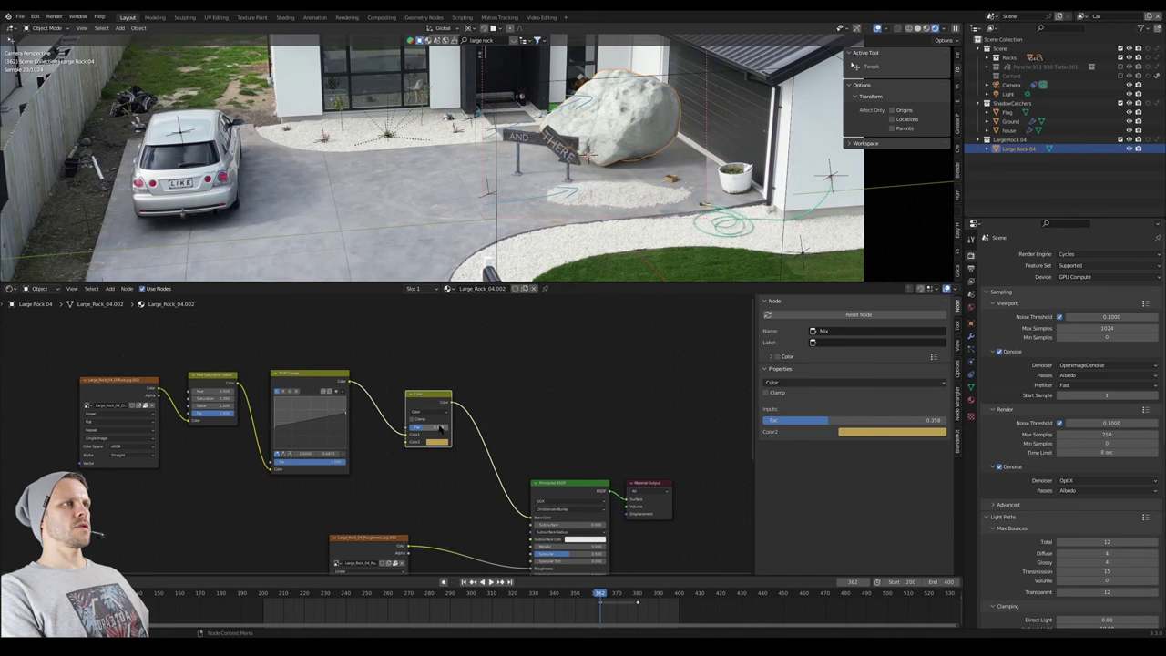
left_click_drag(441, 427, 430, 427)
type(".25")
key("Return")
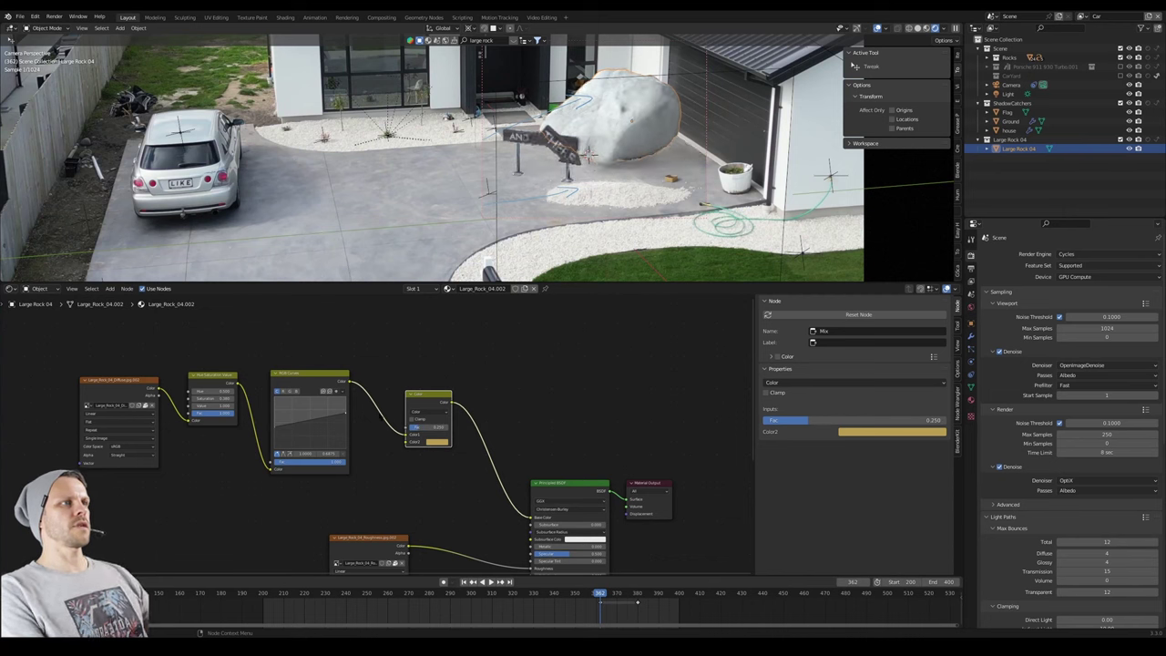
left_click(216, 407)
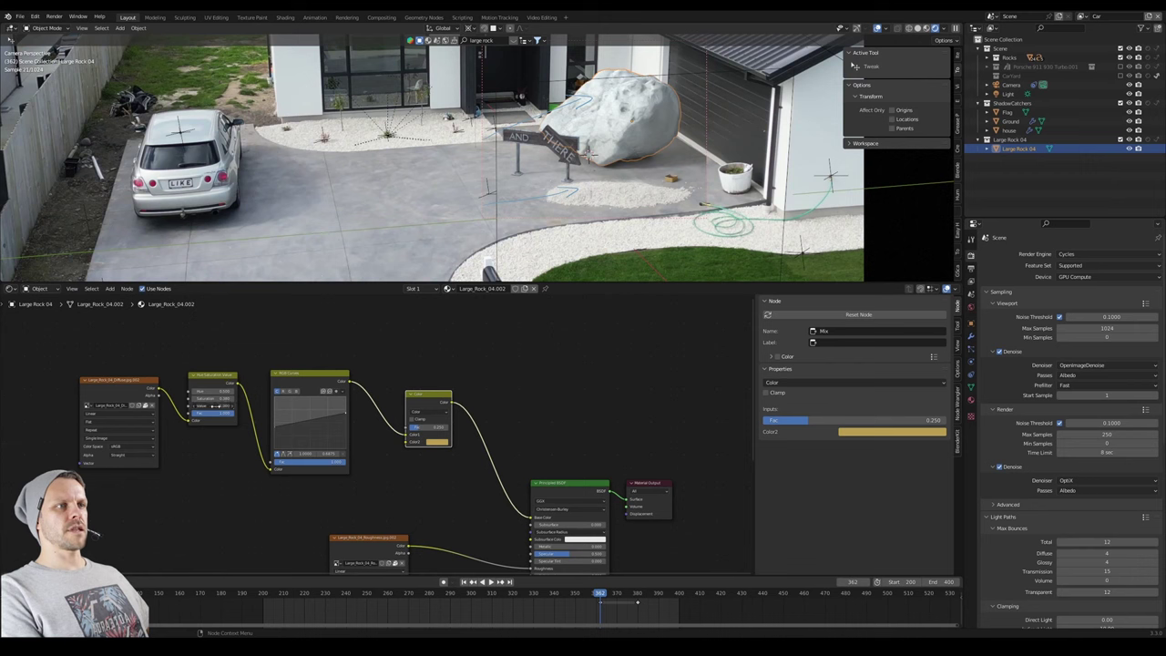
left_click(421, 427)
type("0.8")
key("Return")
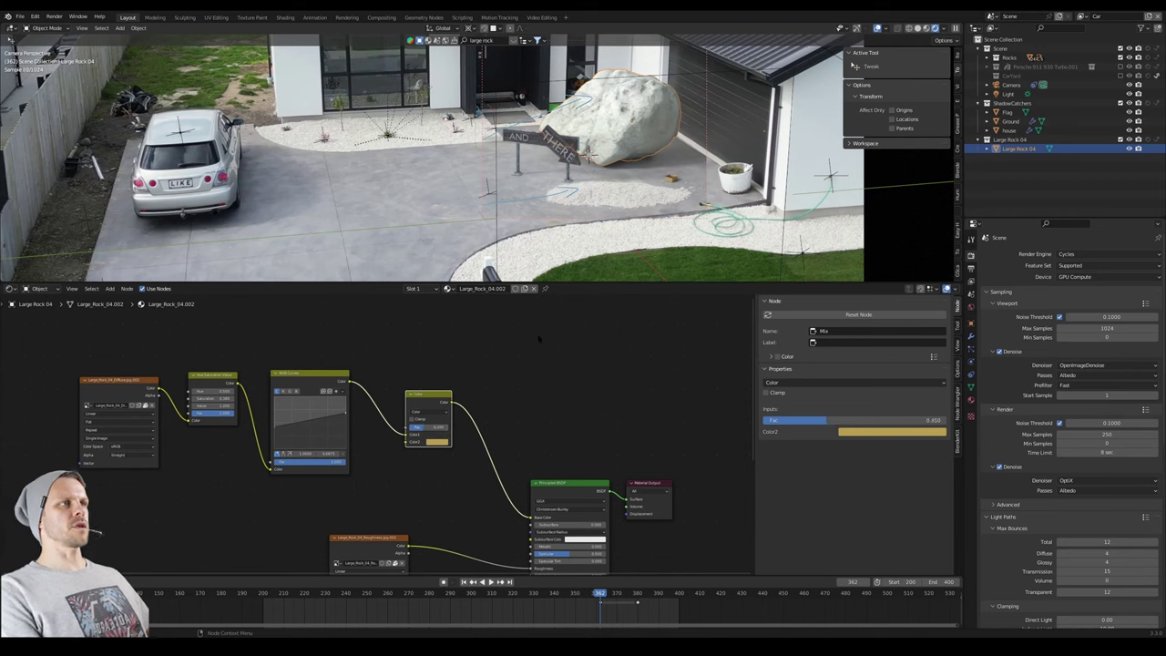
Draw annotation arrows to the Hue Saturation Value, RGB Curves and Color mix nodes, and remove the annotations.
left_click_drag(277, 334, 209, 389)
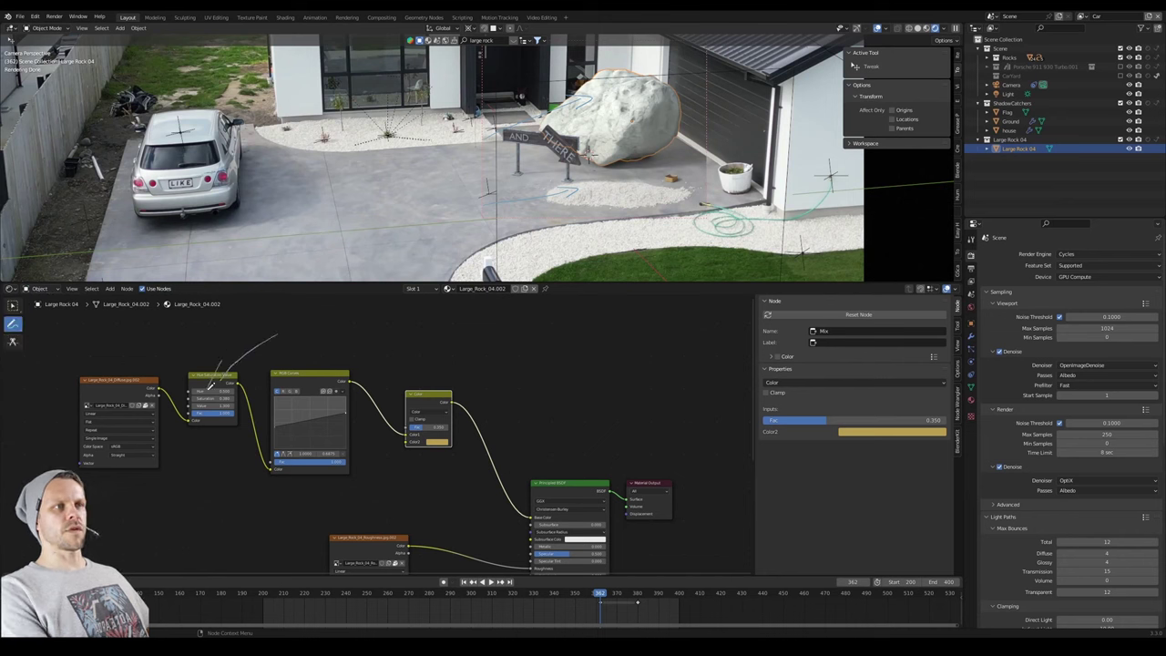
mouse_move(321, 385)
left_mouse_down()
mouse_move(366, 332)
mouse_move(326, 359)
mouse_move(348, 369)
left_mouse_up()
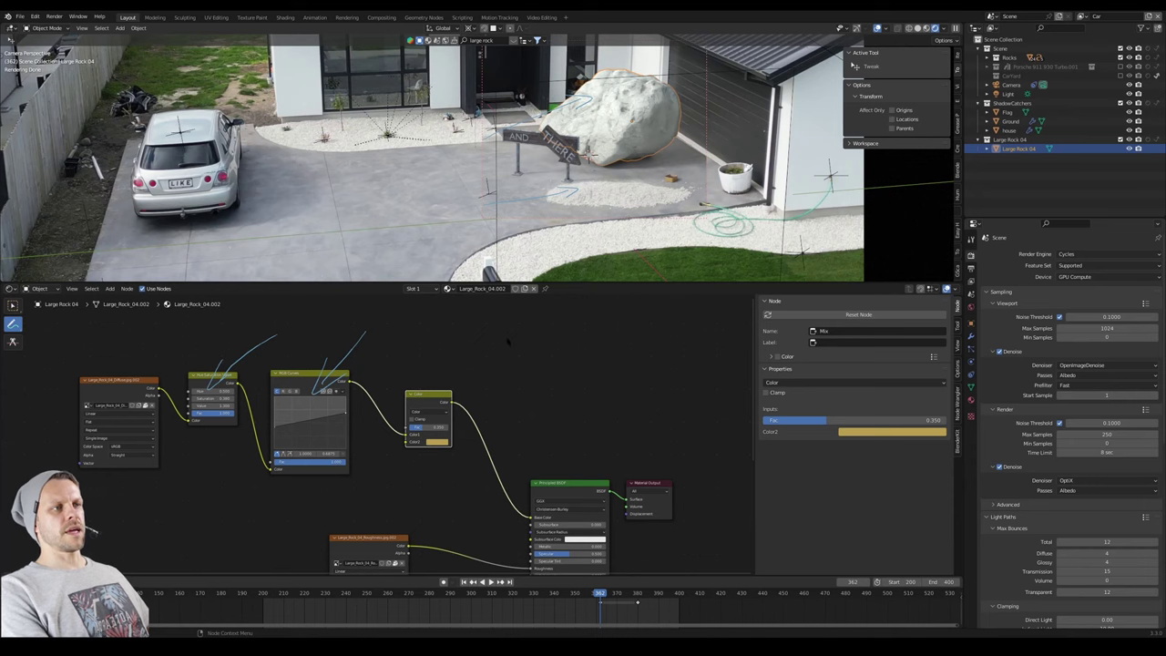
left_click_drag(493, 355, 426, 419)
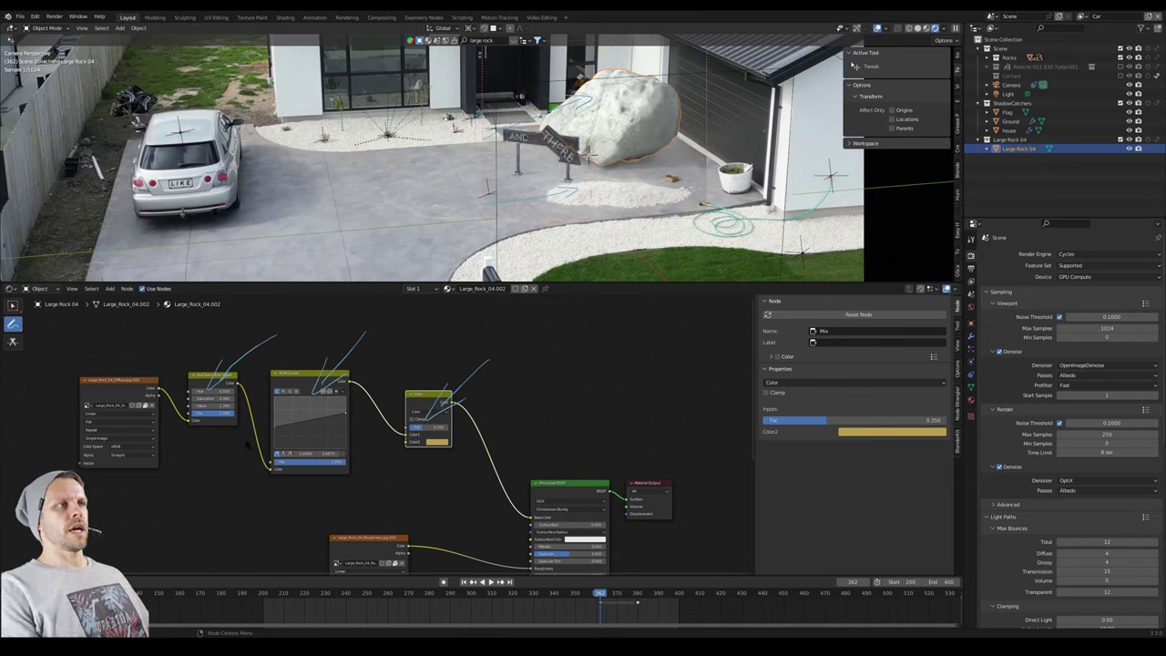
mouse_move(206, 467)
left_mouse_down()
mouse_move(202, 479)
mouse_move(217, 405)
left_mouse_up()
left_click_drag(404, 486, 422, 429)
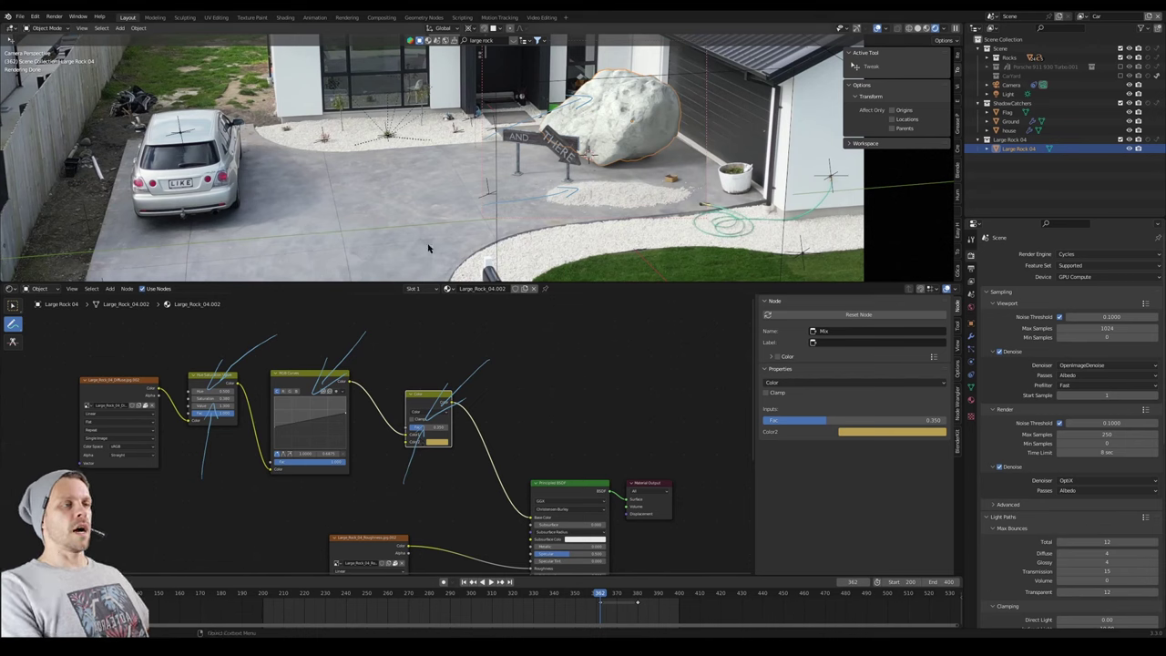
key("ctrl+z")
Switch the viewport to solid shading, look at the scene straight from the top and select the Ground object.
key("z")
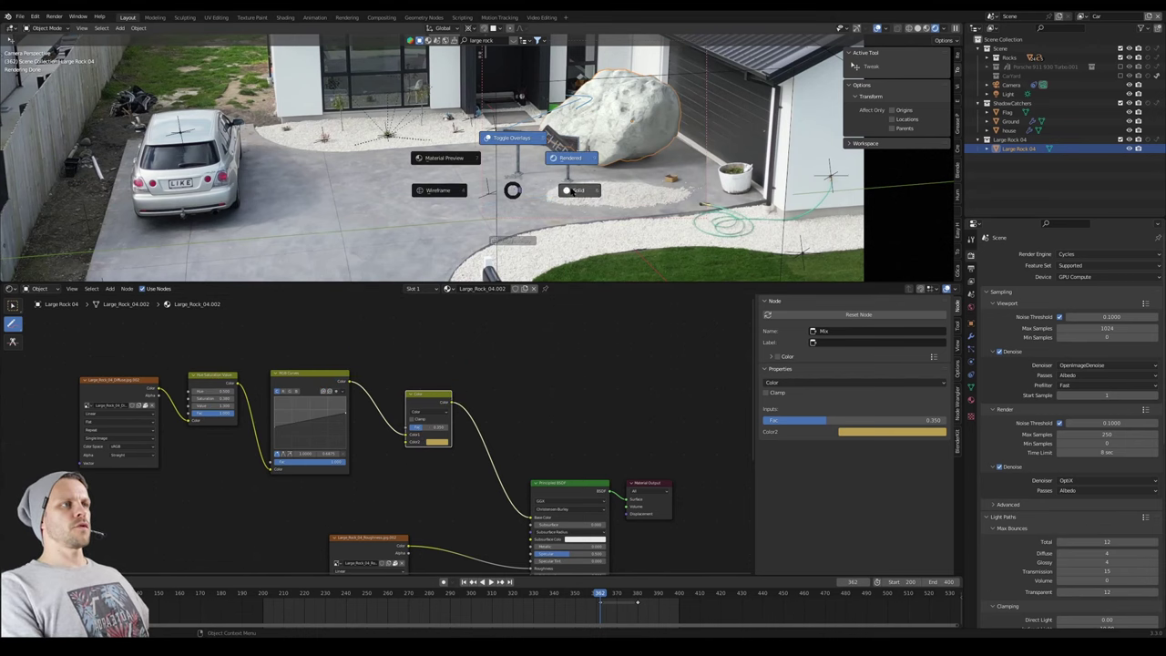
left_click(519, 190)
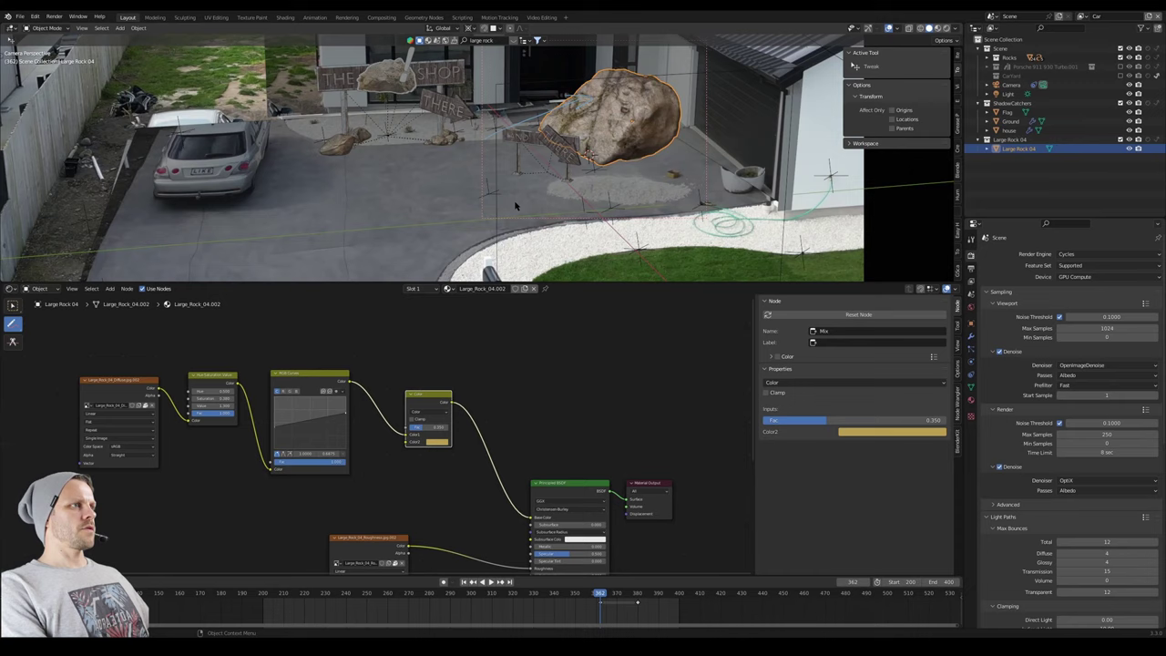
key("ctrl+space")
key("KP_7")
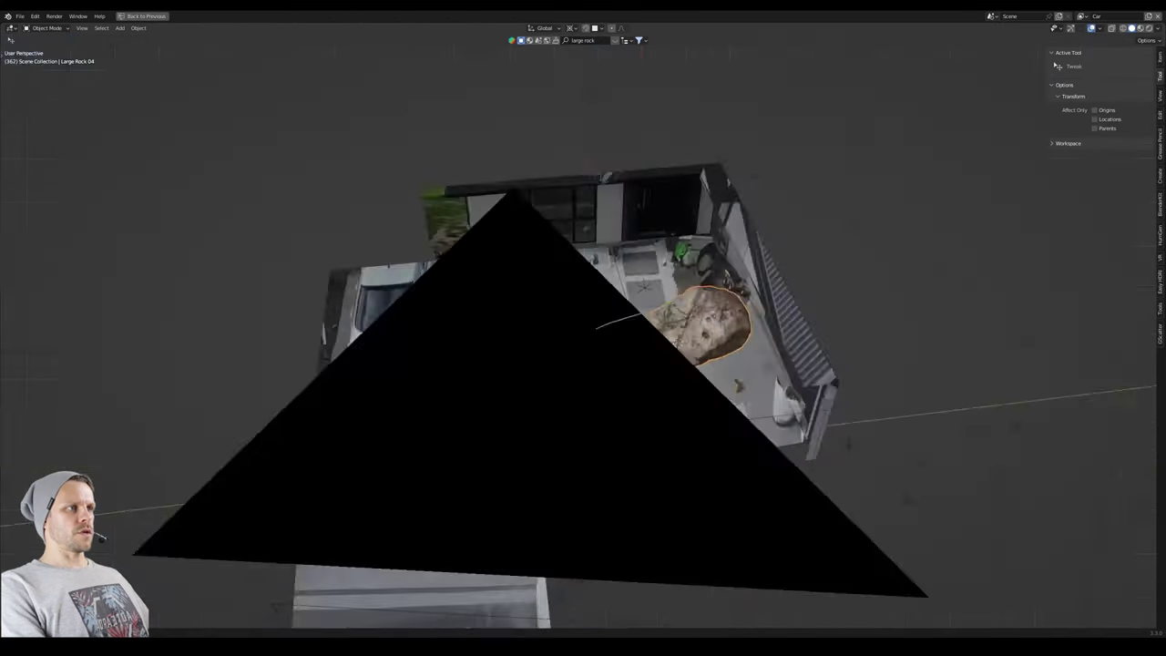
left_click(485, 448)
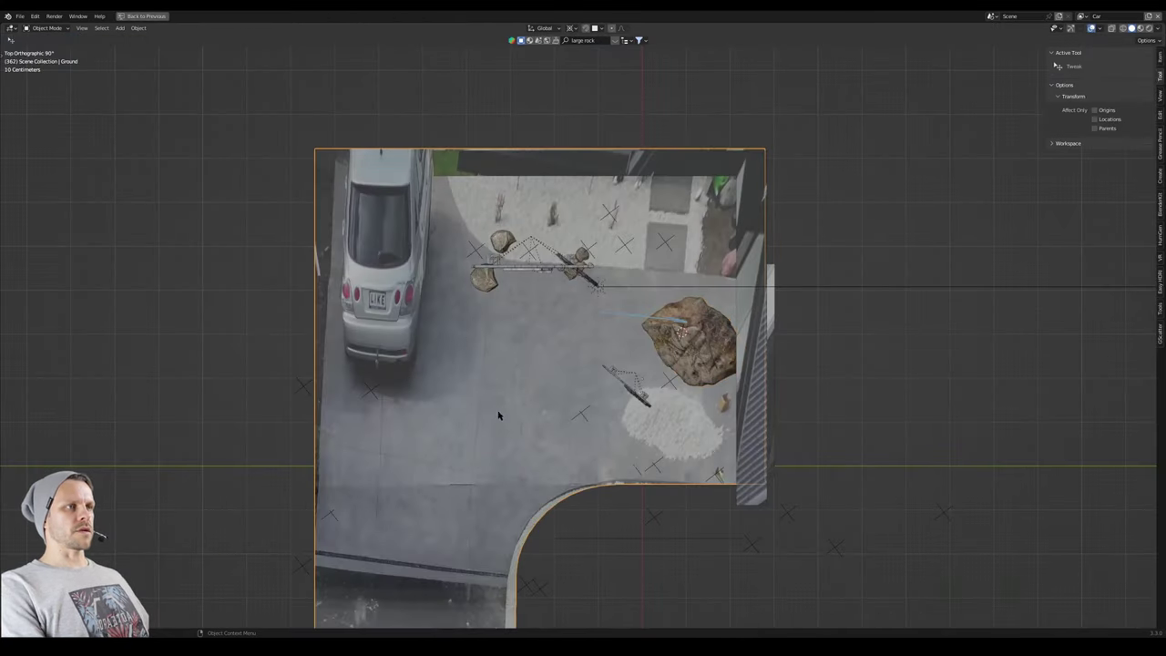
key("ctrl+space")
Preview the MarkingsZone image texture on the ground and examine its painted road markings from the top.
middle_click_drag(281, 424, 223, 513)
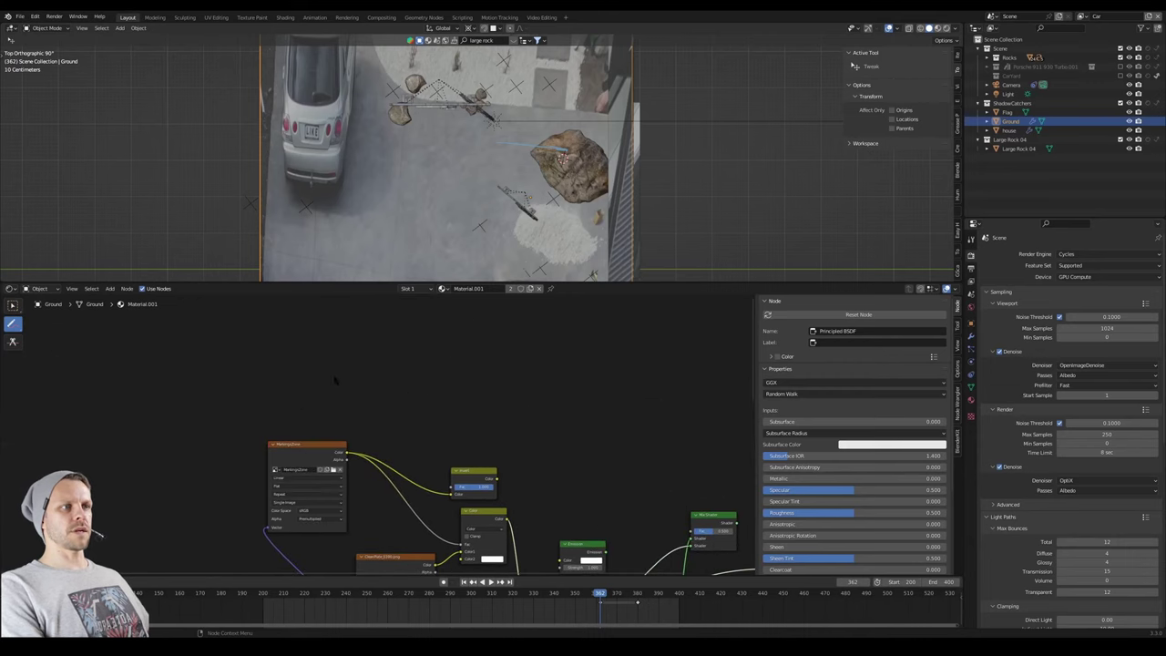
middle_click_drag(361, 385, 323, 365)
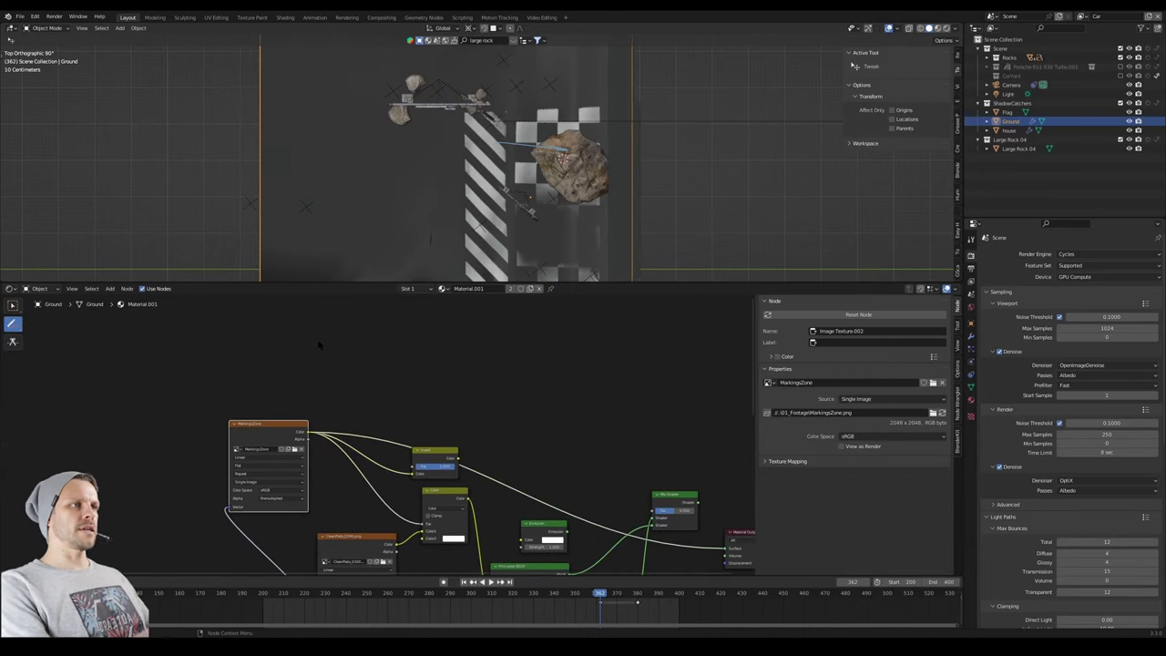
key("ctrl+space")
middle_click_drag(509, 314, 519, 271, "shift")
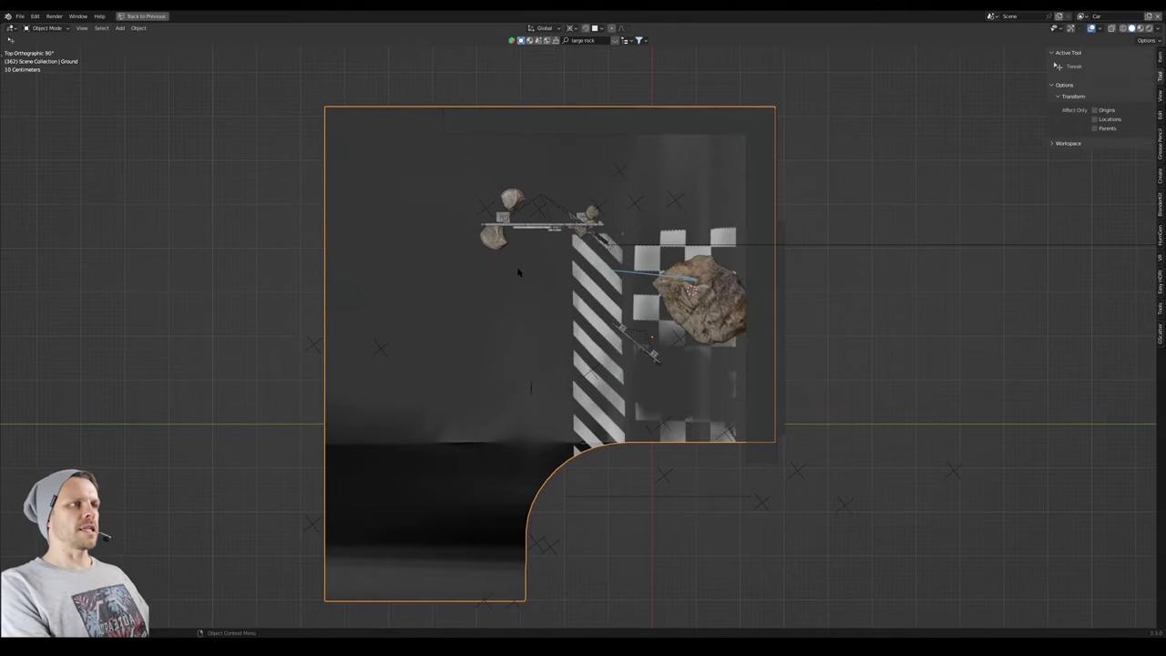
key("ctrl+space")
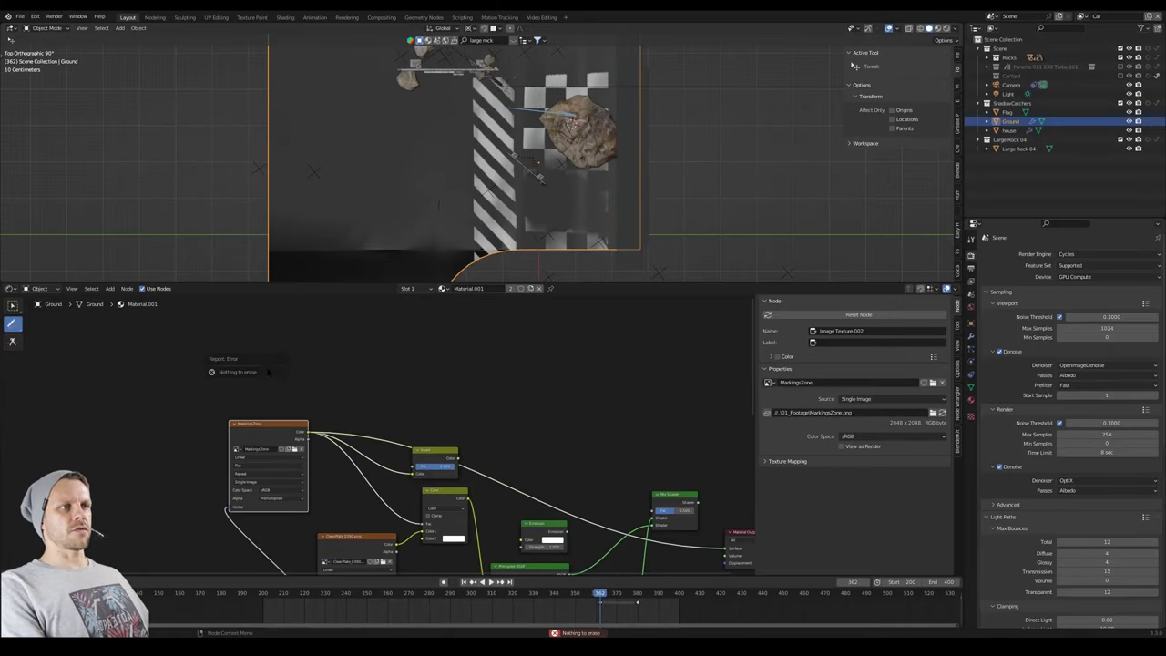
Add an Image Texture node above the MarkingsZone node in the ground material and preview its output on the ground.
key("shift+a")
left_click(282, 371)
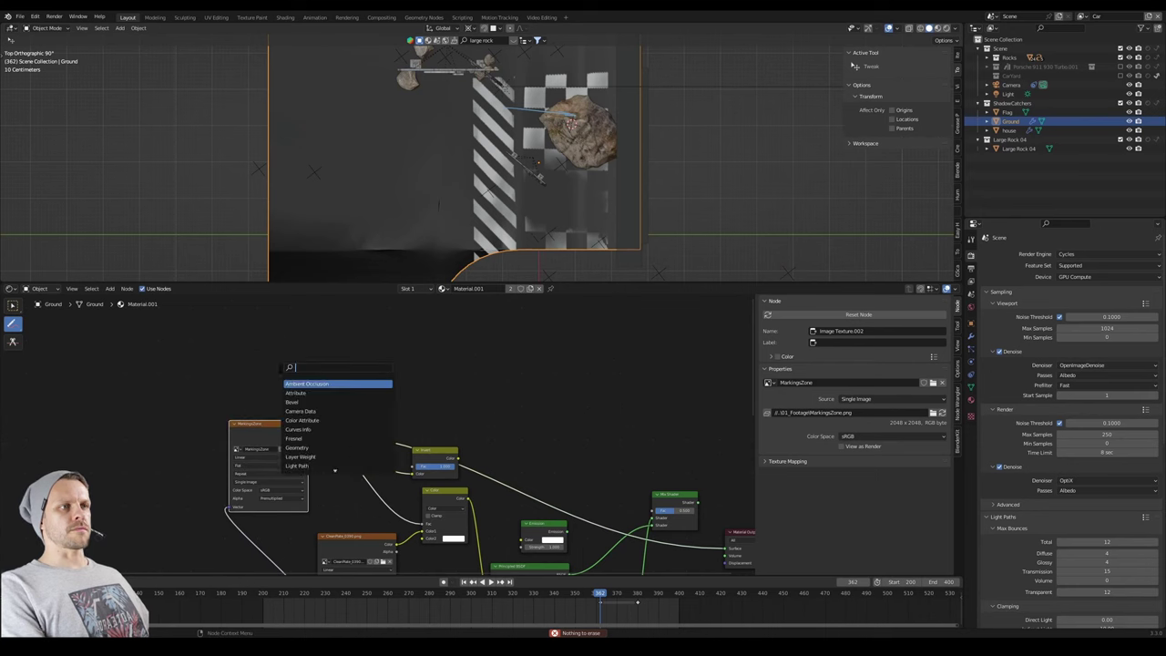
type("ima")
key("Return")
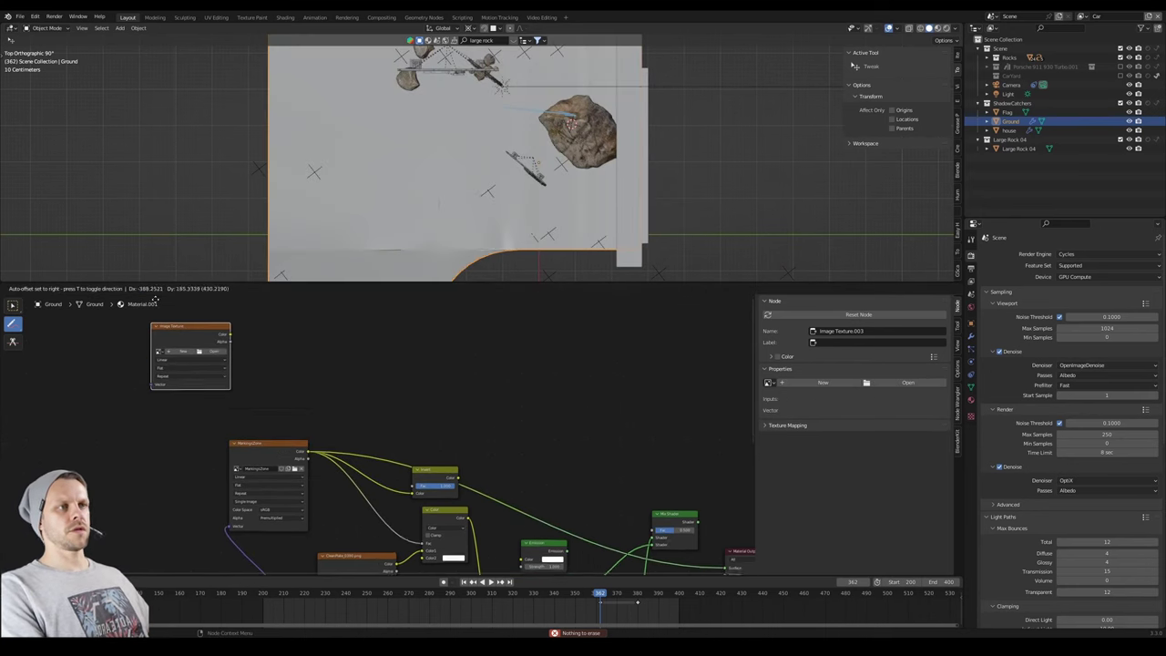
left_click(277, 399)
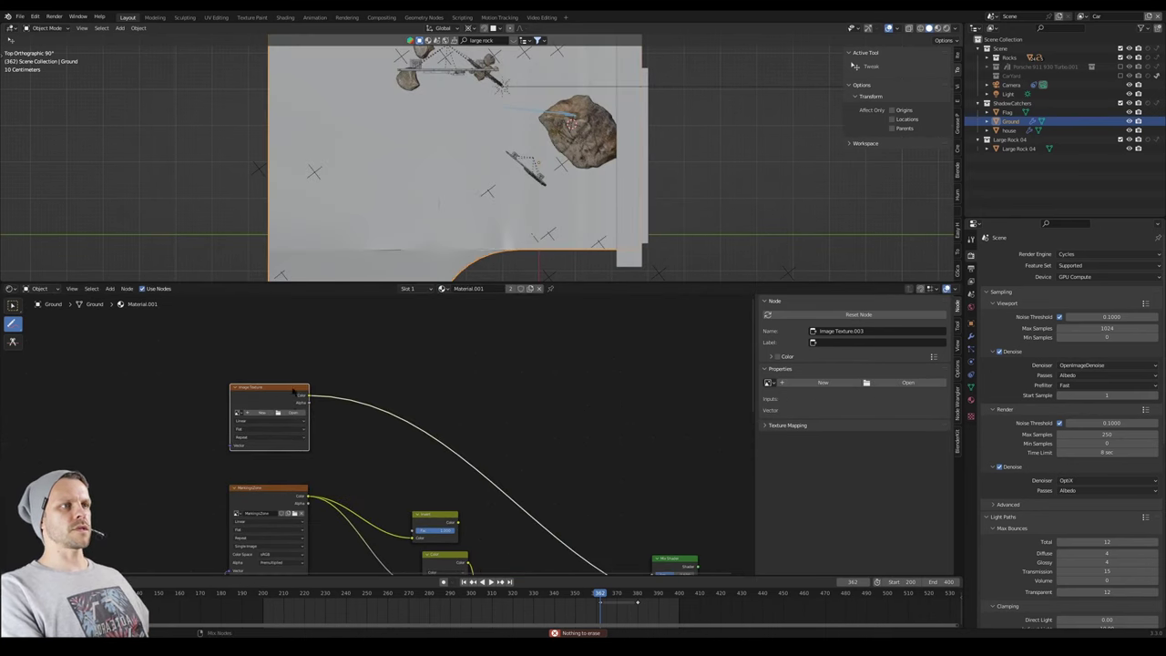
Create a blank 2048 x 2048 px image named "new markings" in the added Image Texture node.
left_click(261, 412)
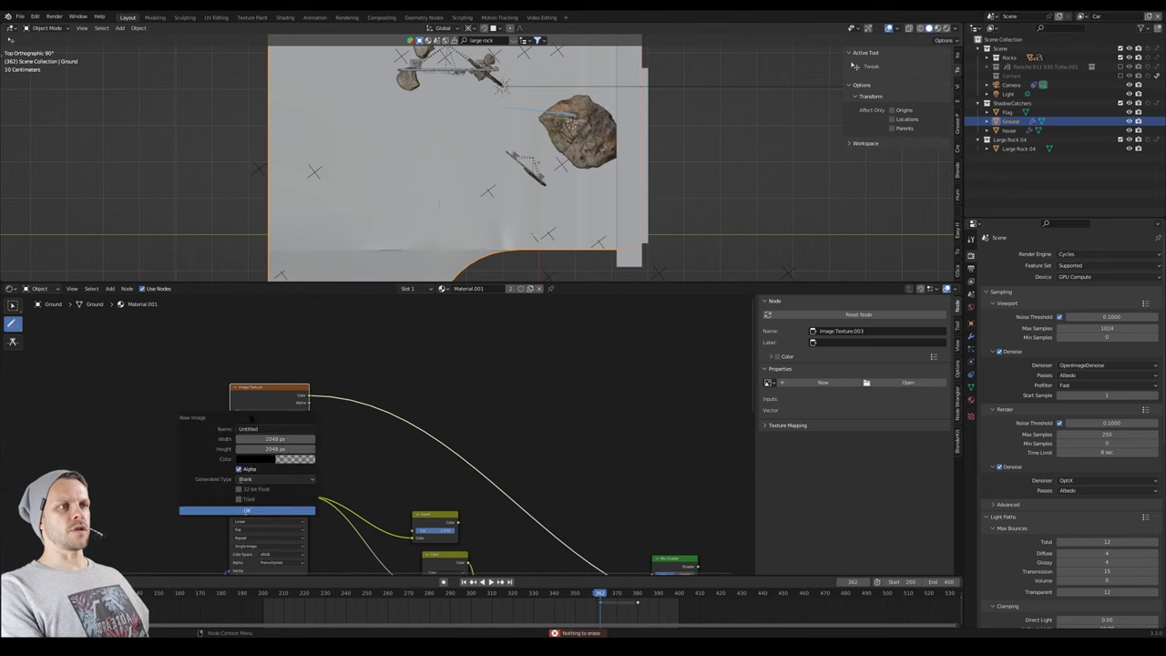
left_click(259, 431)
type("new marking")
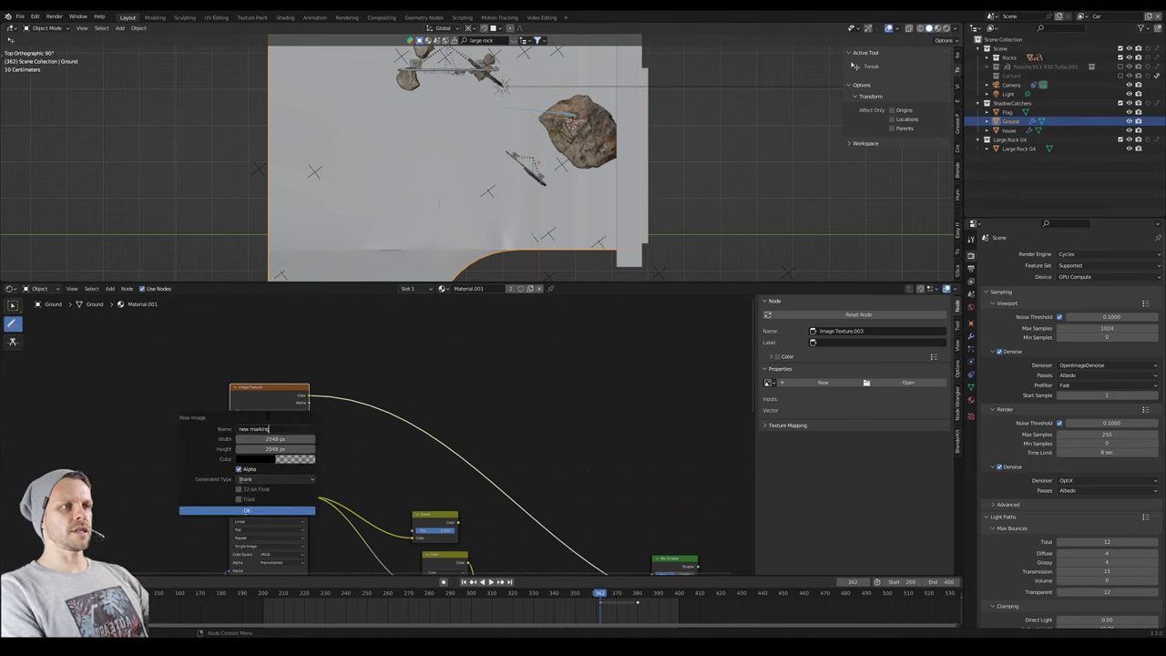
key("Return")
Put the ground into Texture Paint mode and create a brush texture using the image Crosswalks-and-Lines.png.
key("ctrl+Tab")
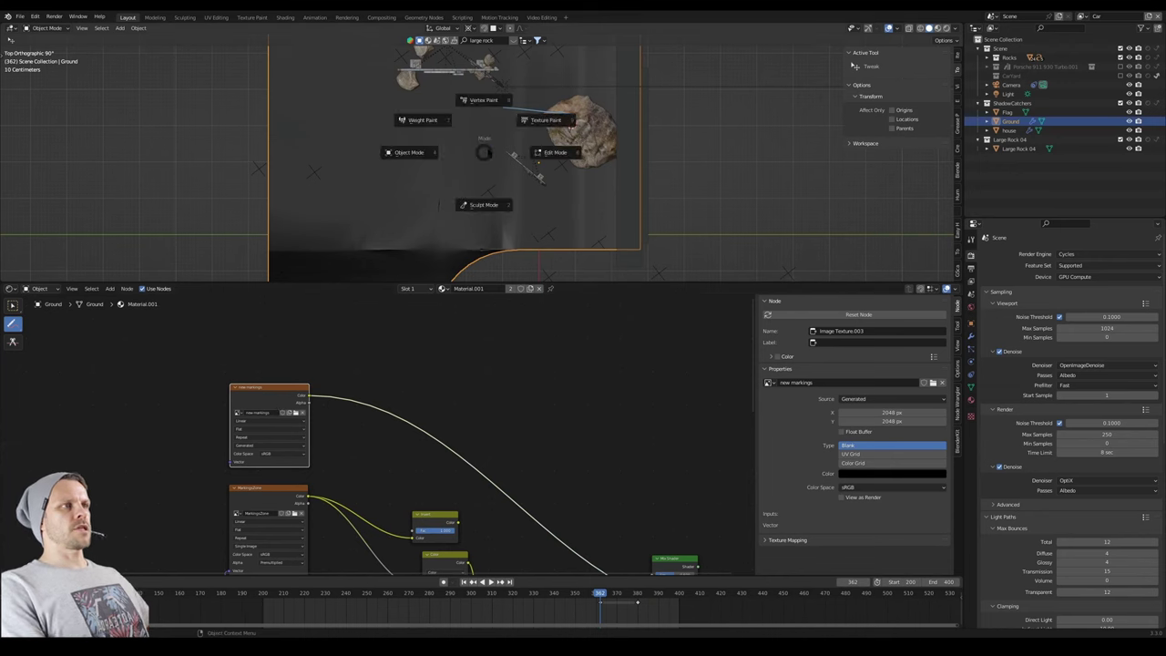
left_click(551, 120)
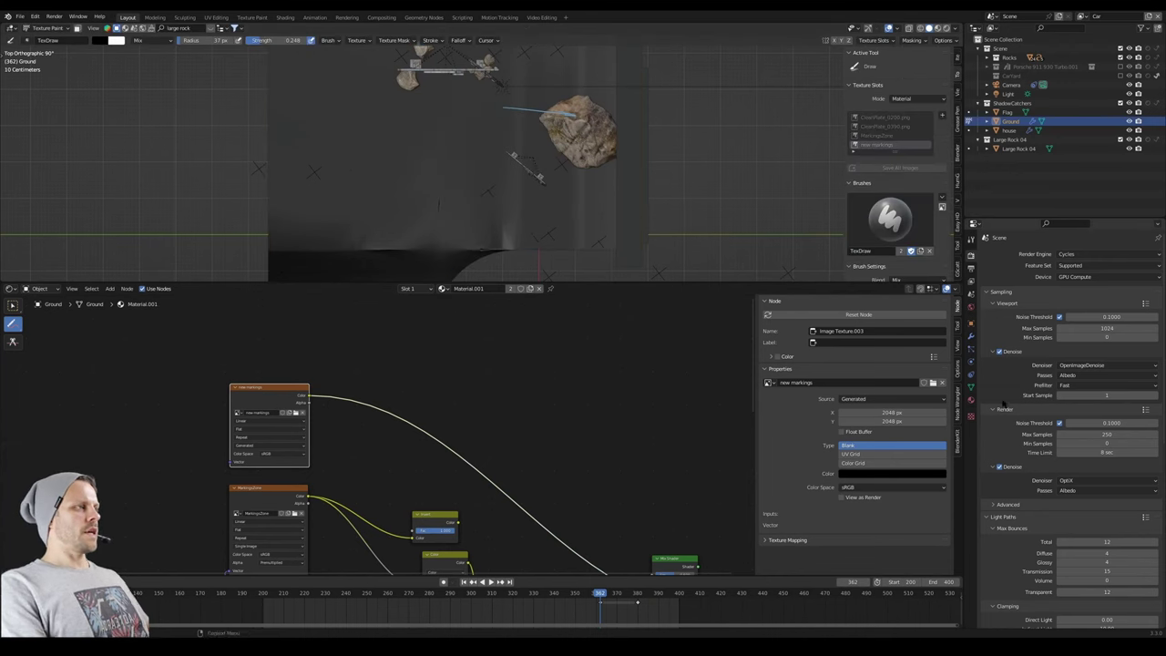
left_click(971, 416)
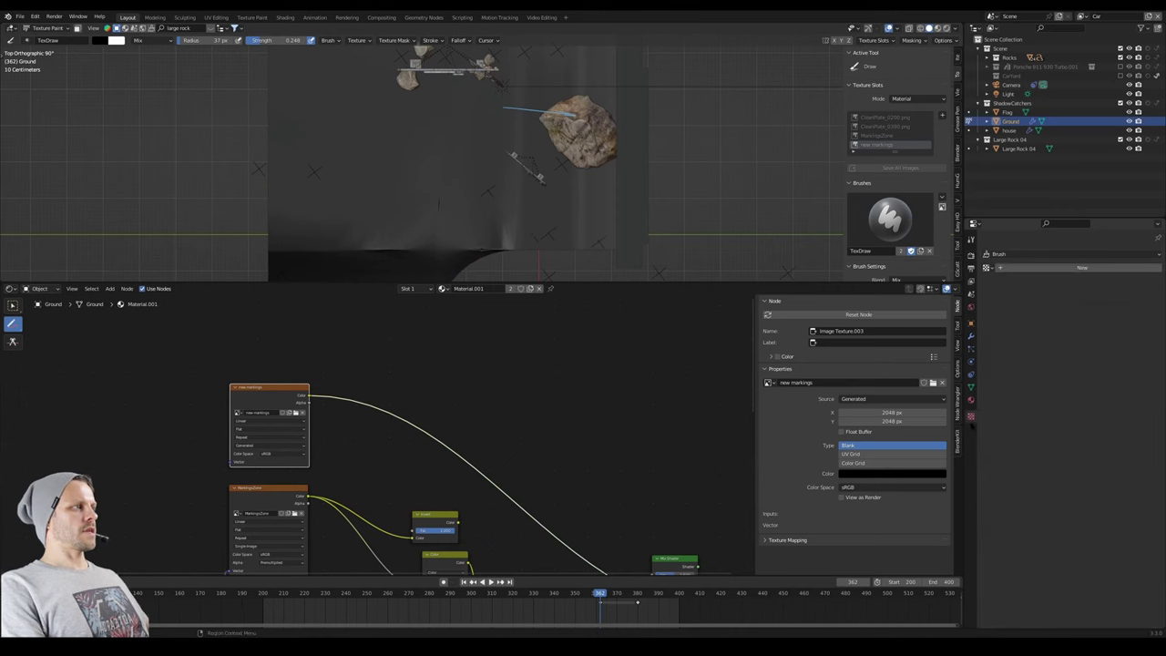
left_click(1001, 281)
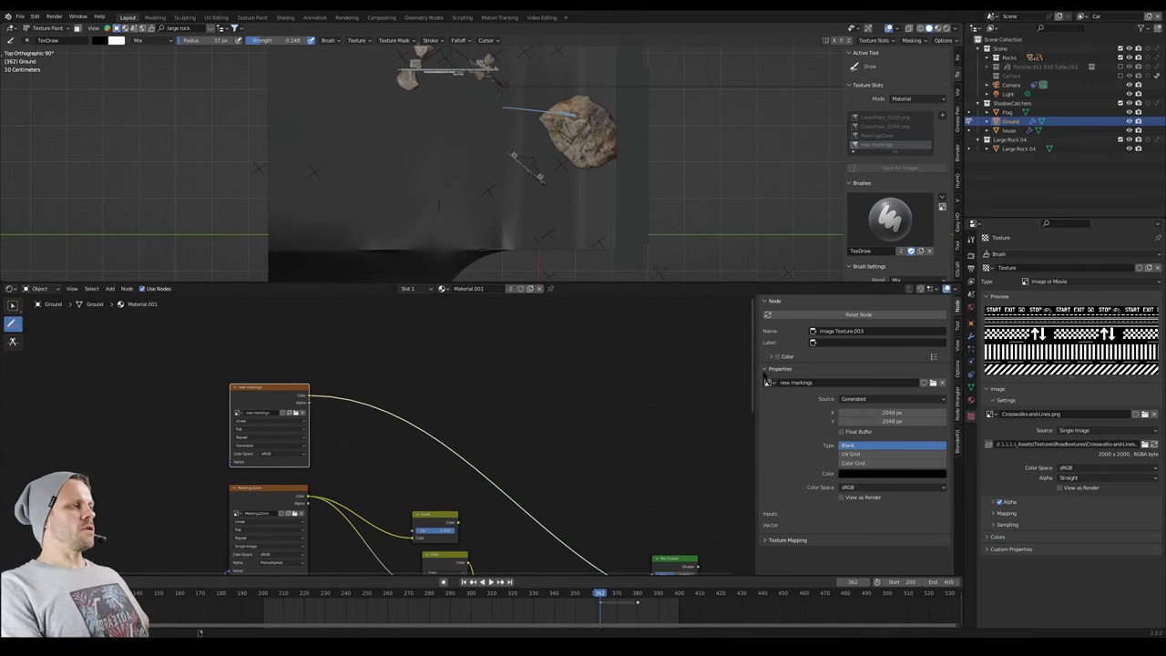
Set the TexDraw brush's texture mapping to Stencil.
left_click(970, 239)
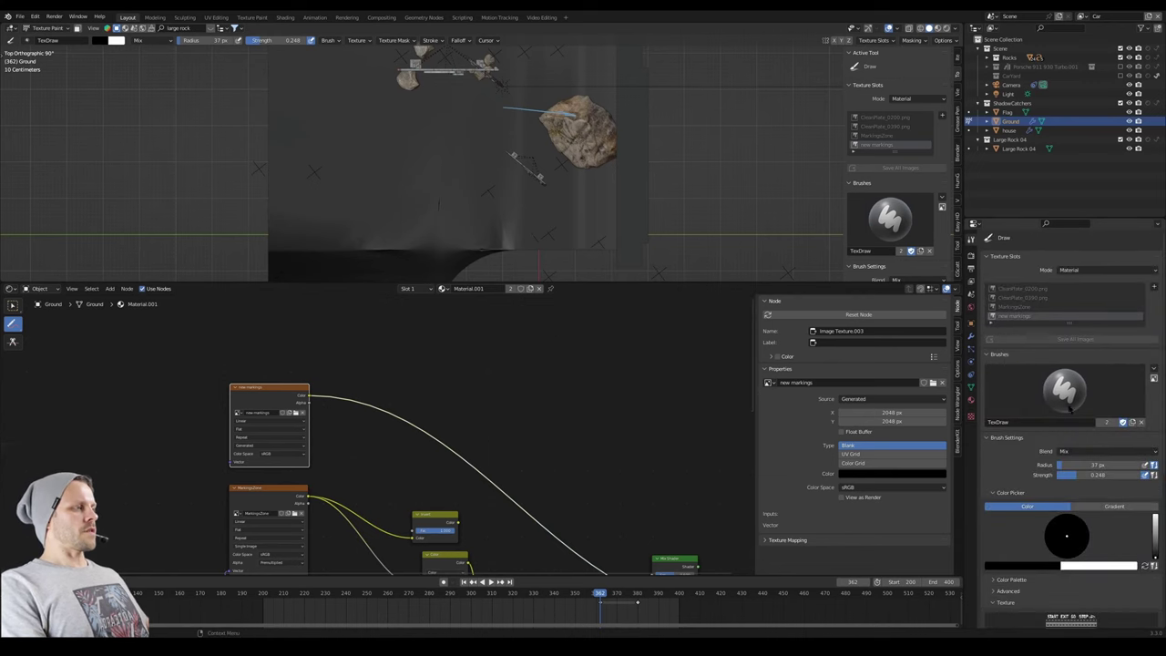
key("ctrl+space")
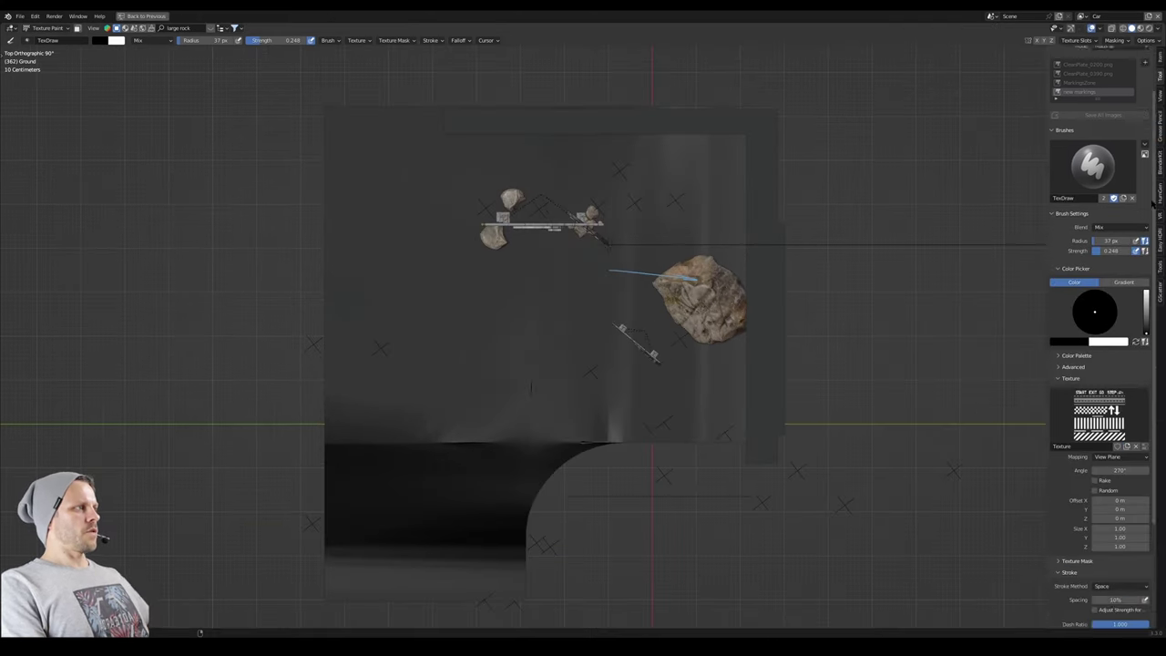
scroll(1107, 329, "down", 5)
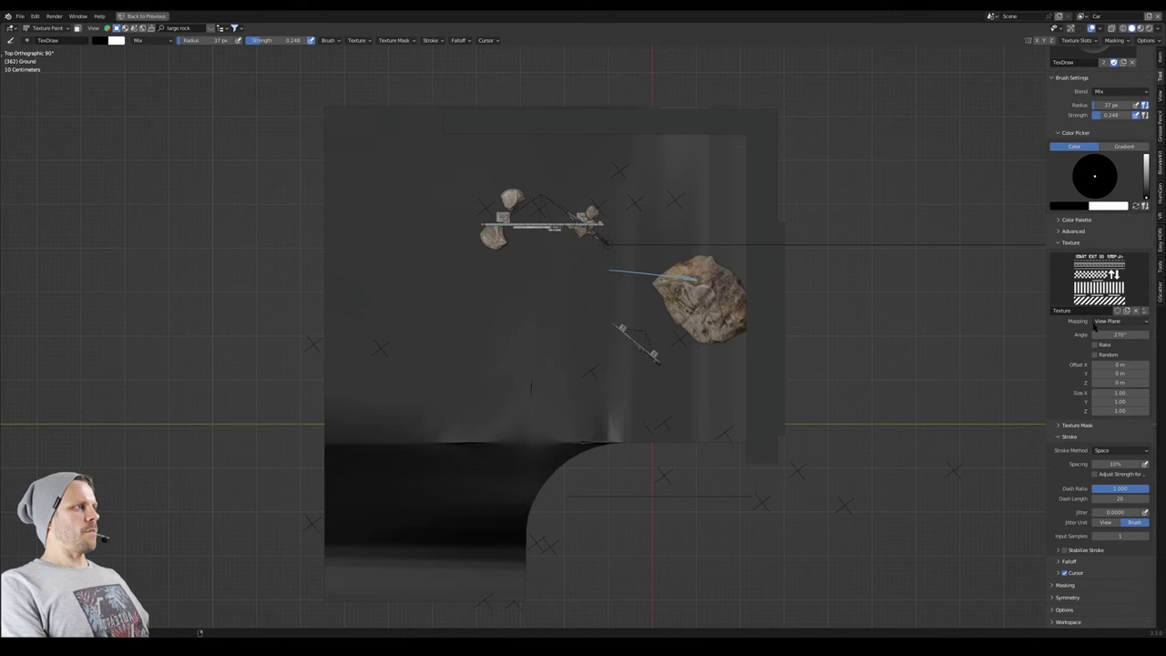
left_click(1130, 324)
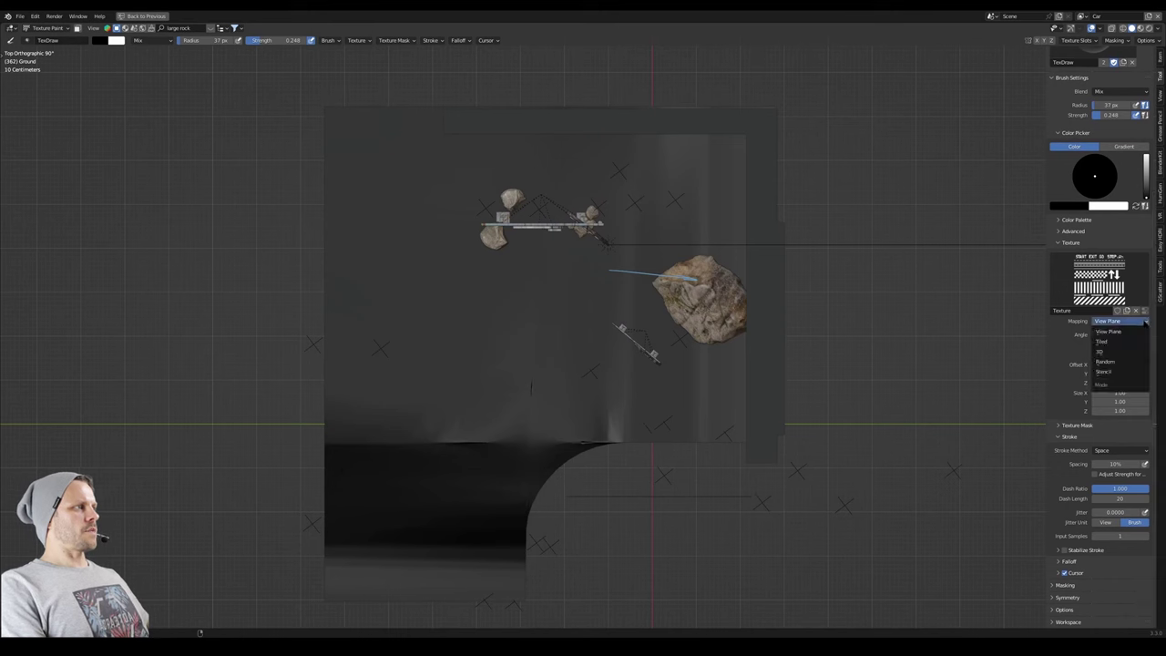
left_click(1106, 373)
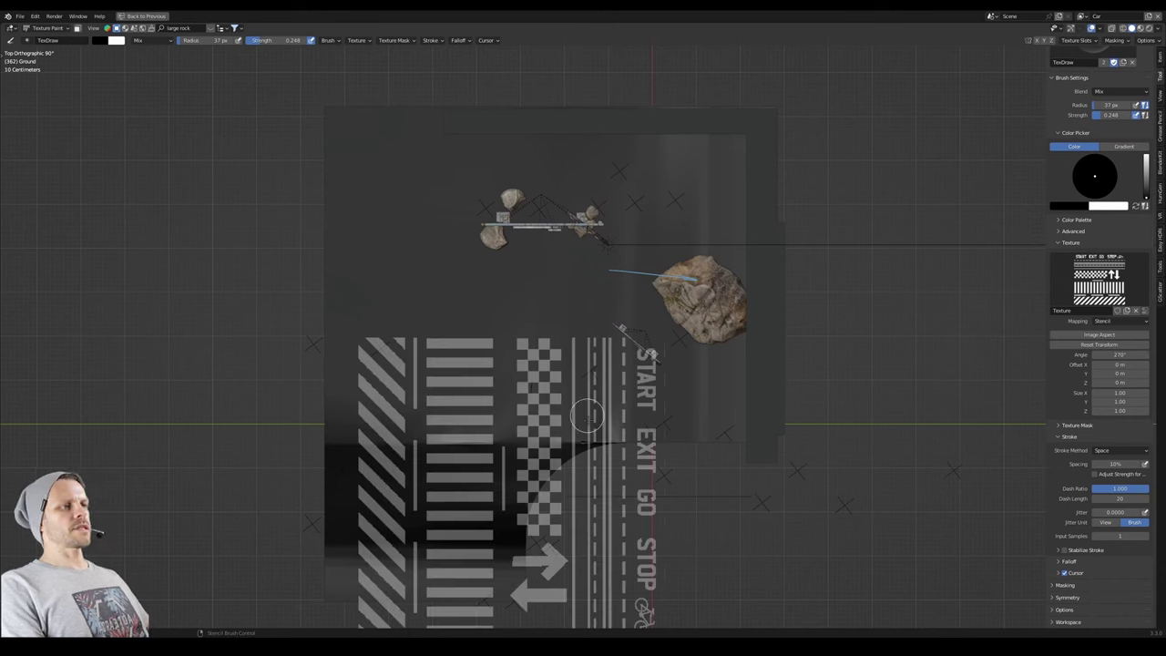
Move the road-markings stencil over the driveway area of the ground in top view and rotate it to test its alignment.
key("KP_5")
key("KP_5")
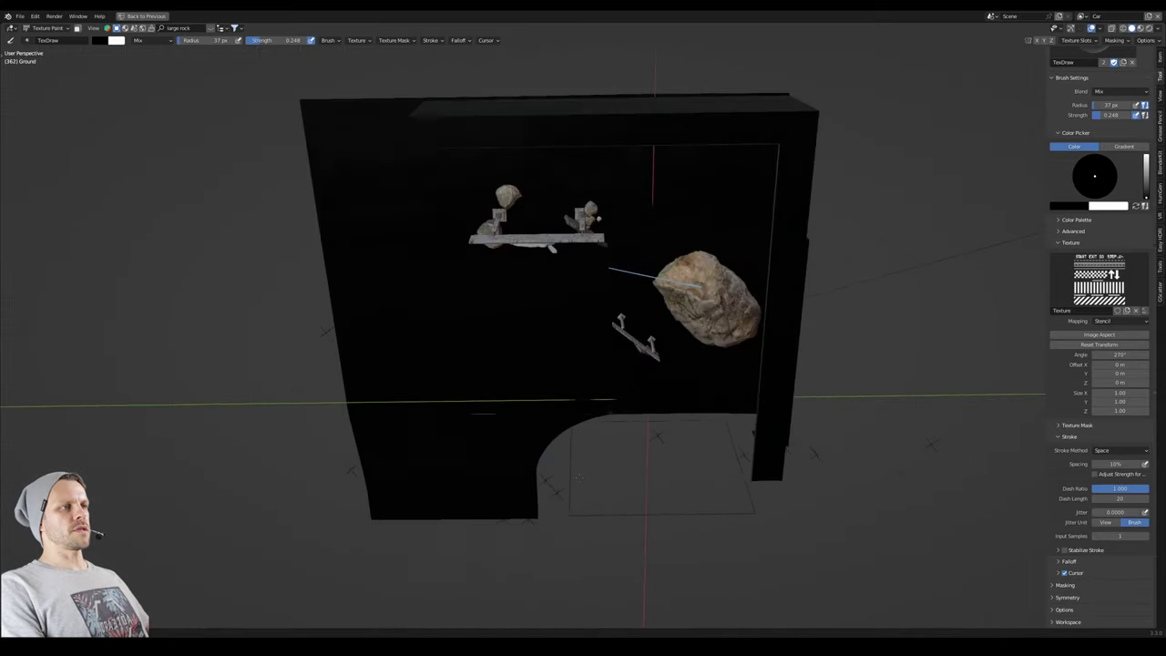
right_click_drag(565, 278, 616, 265)
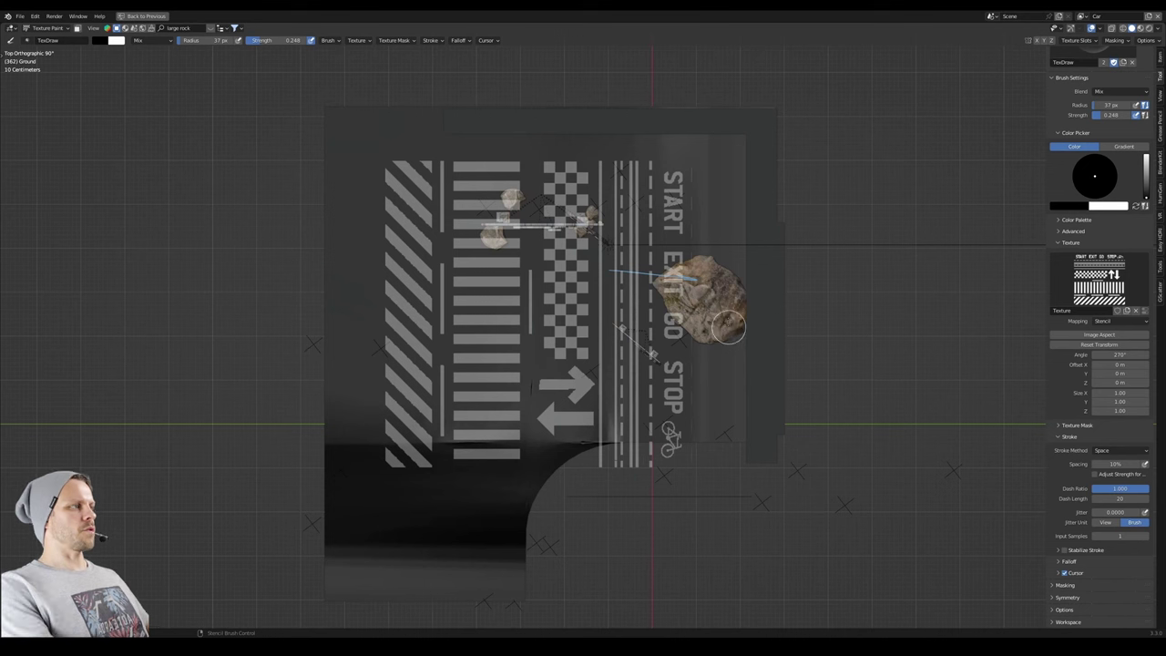
mouse_move(621, 326)
right_mouse_down()
mouse_move(595, 326)
mouse_move(656, 344)
mouse_move(629, 339)
mouse_move(670, 326)
mouse_move(642, 341)
mouse_move(565, 239)
mouse_move(636, 308)
mouse_move(642, 343)
mouse_move(648, 333)
mouse_move(630, 330)
right_mouse_up()
right_click_drag(762, 344, 782, 341, "ctrl")
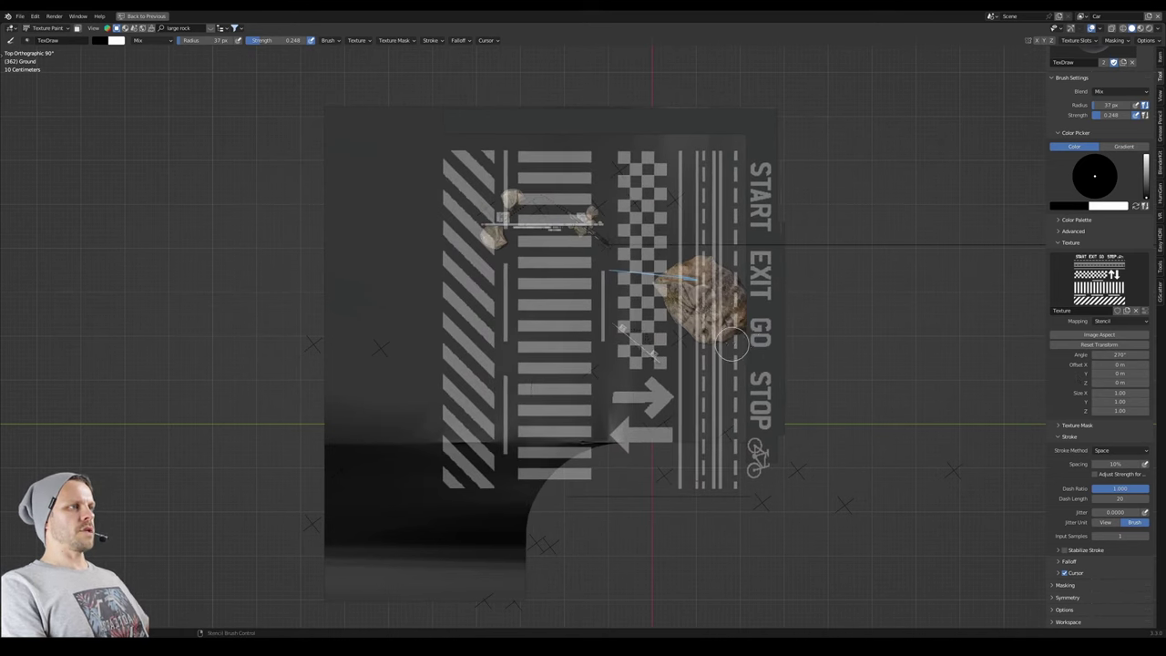
Set the brush strength to 1 and paint a white checkerboard strip down the ground, shifting the stencil down to extend it to the driveway's edge.
left_click_drag(280, 41, 352, 44)
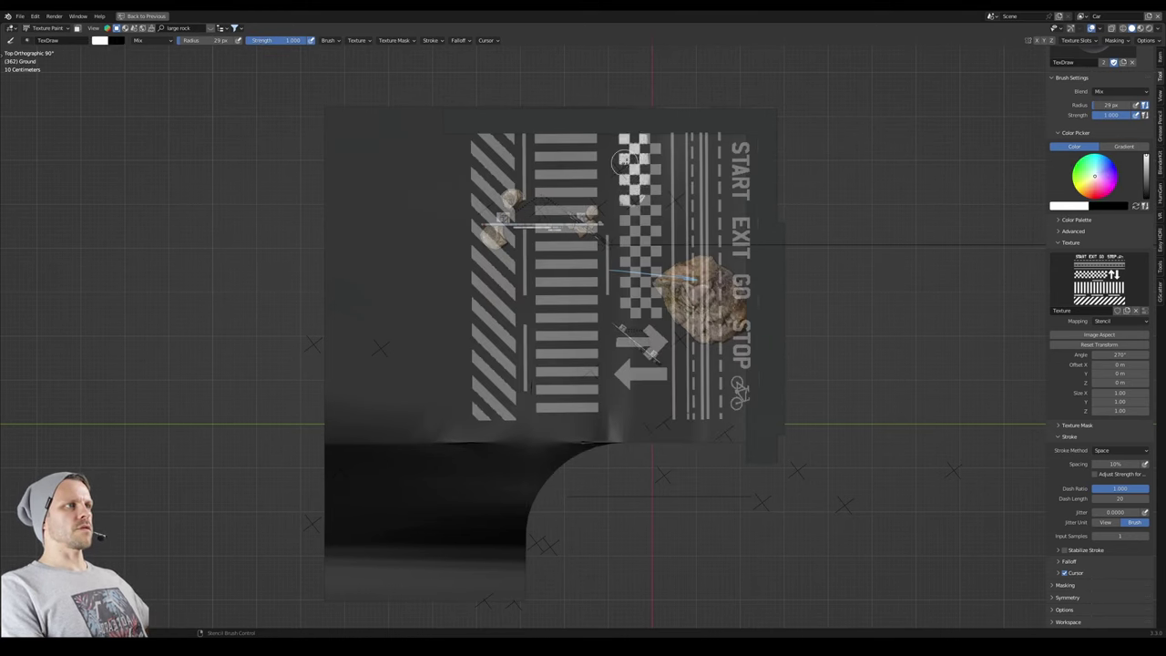
mouse_move(642, 179)
left_mouse_down()
mouse_move(635, 311)
mouse_move(648, 306)
mouse_move(653, 208)
left_mouse_up()
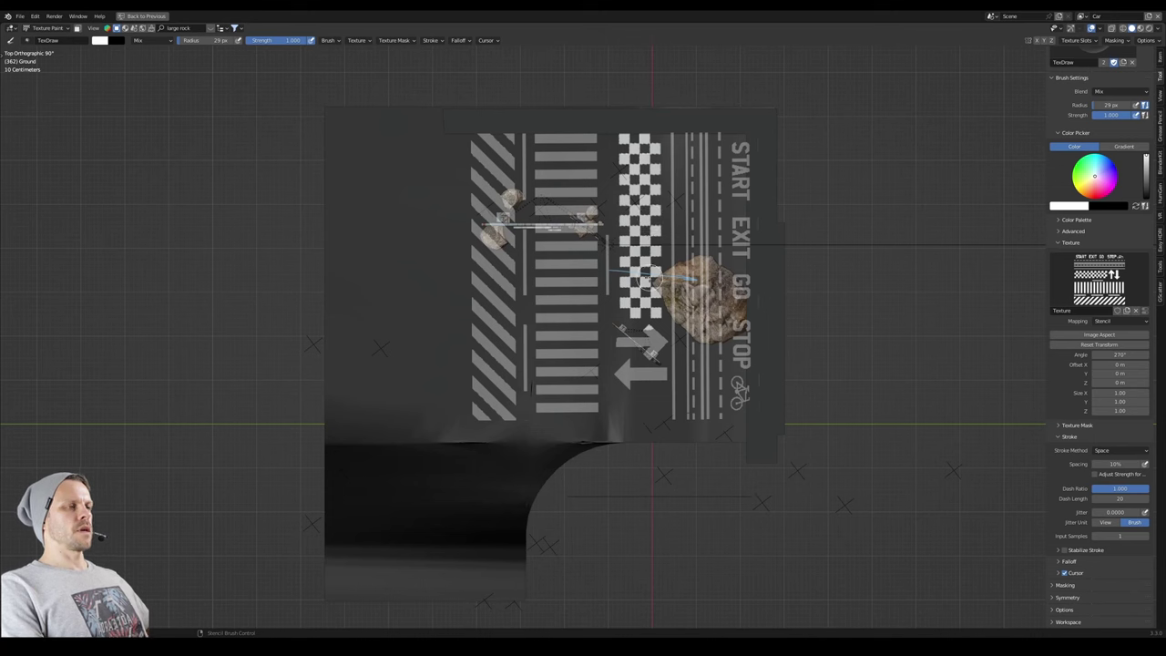
key("x")
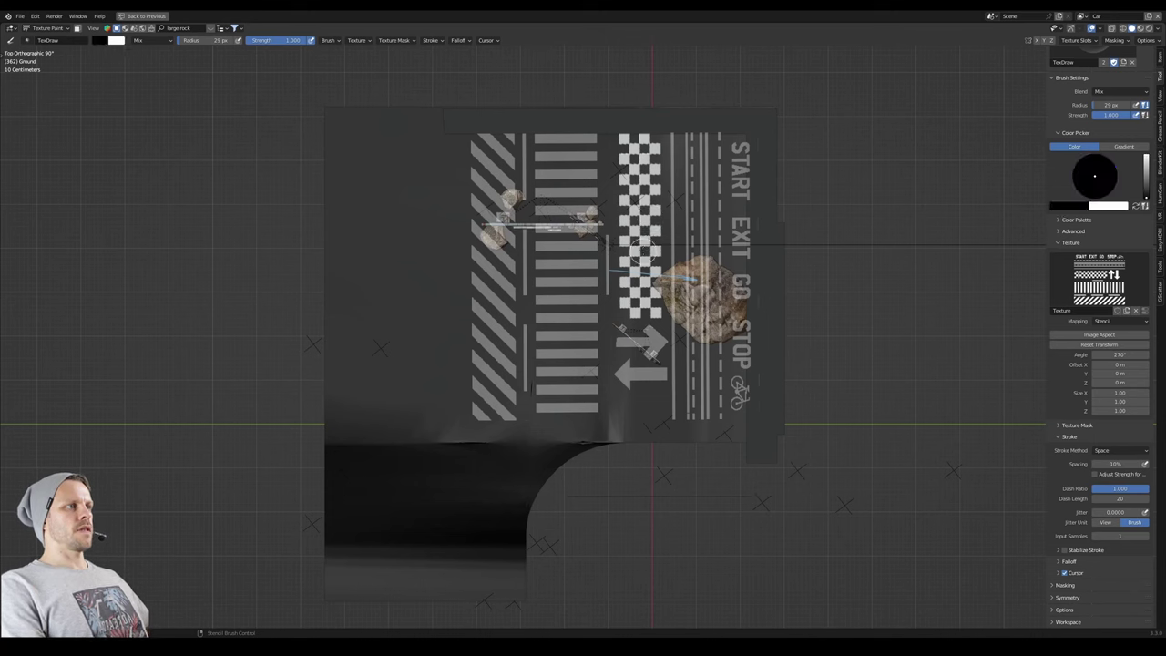
right_click_drag(644, 242, 647, 427)
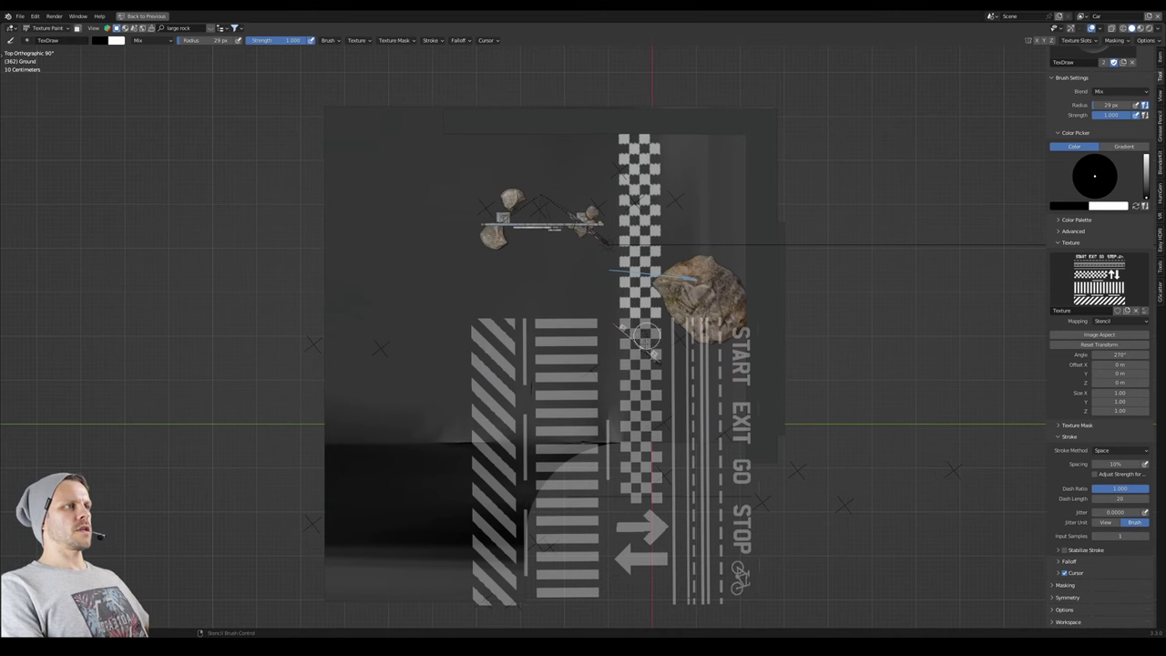
key("x")
left_click_drag(639, 366, 658, 416)
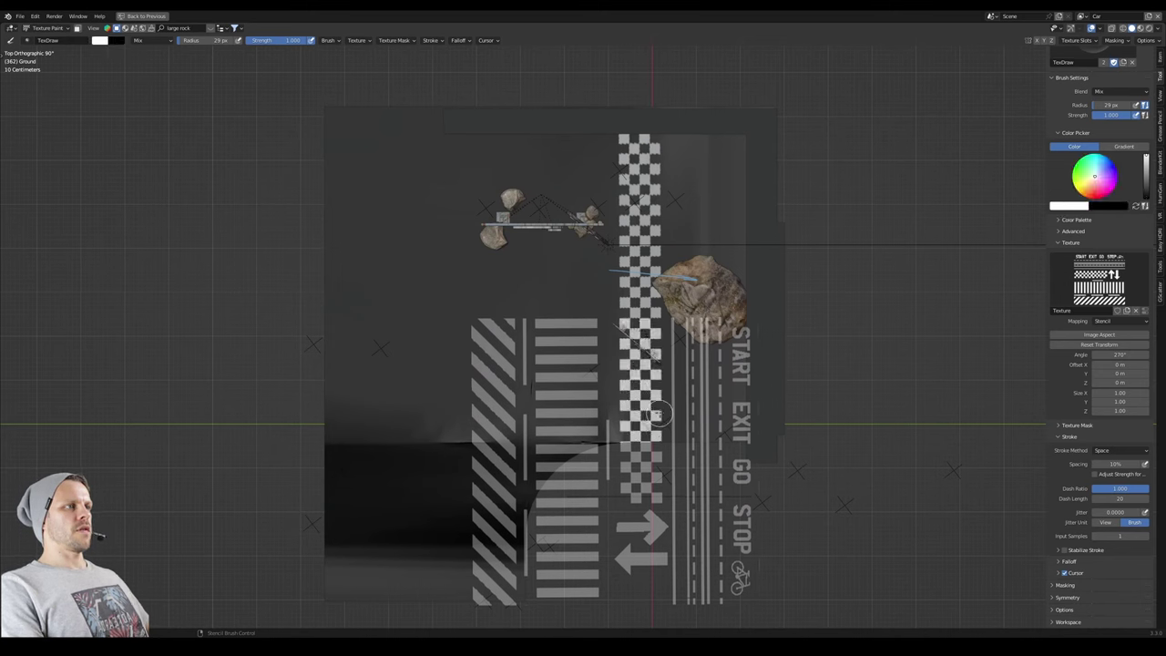
Enlarge and reposition the stencil, and paint its white diagonal stripes over the ground area beside the checkerboard strip.
mouse_move(640, 411)
right_mouse_down()
mouse_move(765, 227)
mouse_move(763, 212)
mouse_move(805, 205)
right_mouse_up()
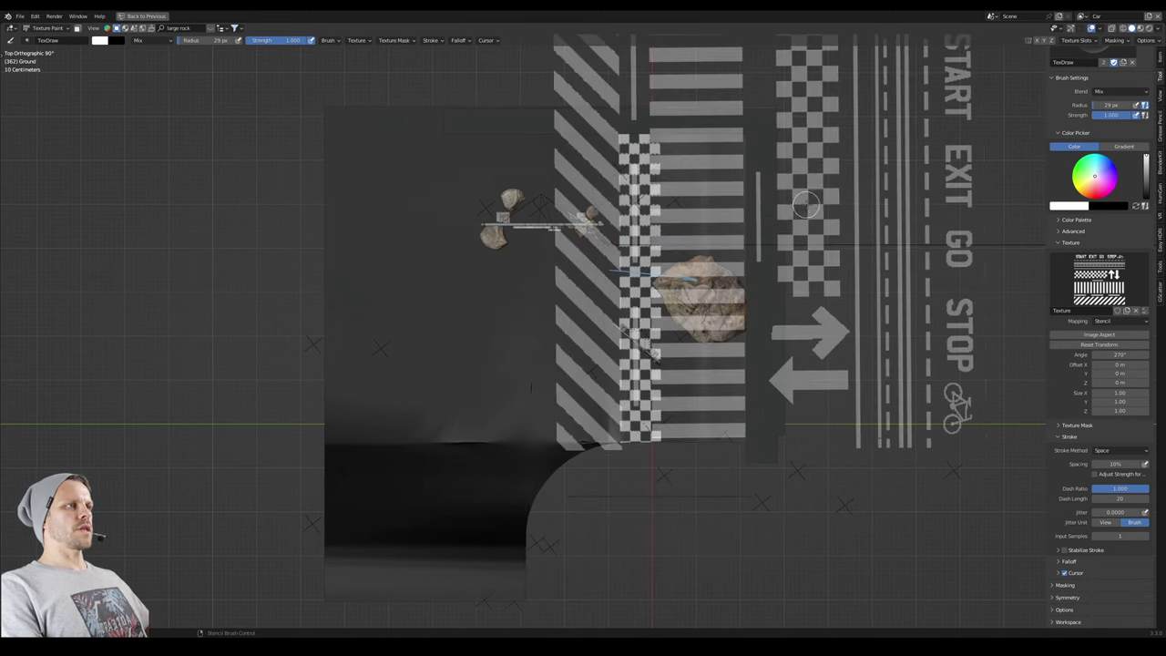
right_click_drag(715, 237, 836, 290)
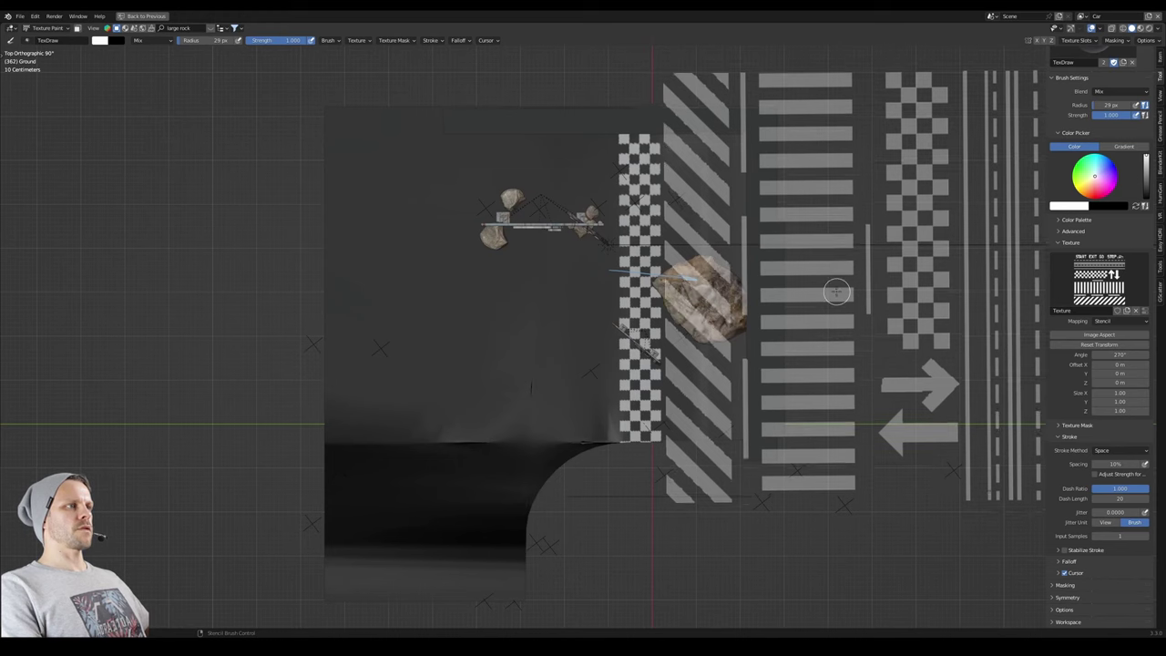
mouse_move(678, 436)
left_mouse_down()
mouse_move(706, 421)
mouse_move(715, 383)
mouse_move(685, 373)
mouse_move(677, 406)
mouse_move(679, 314)
left_mouse_up()
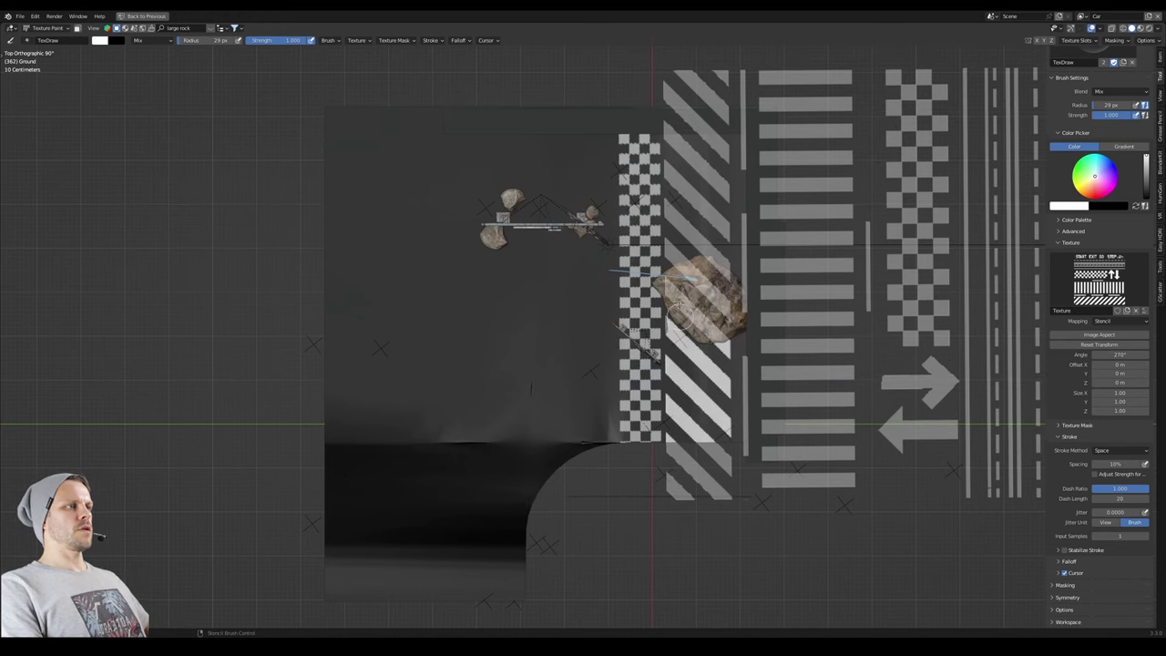
Set the TexDraw brush's texture mapping to View Plane and its falloff to Smooth.
mouse_move(560, 368)
middle_mouse_down()
mouse_move(628, 323)
mouse_move(688, 327)
mouse_move(696, 342)
mouse_move(702, 317)
middle_mouse_up()
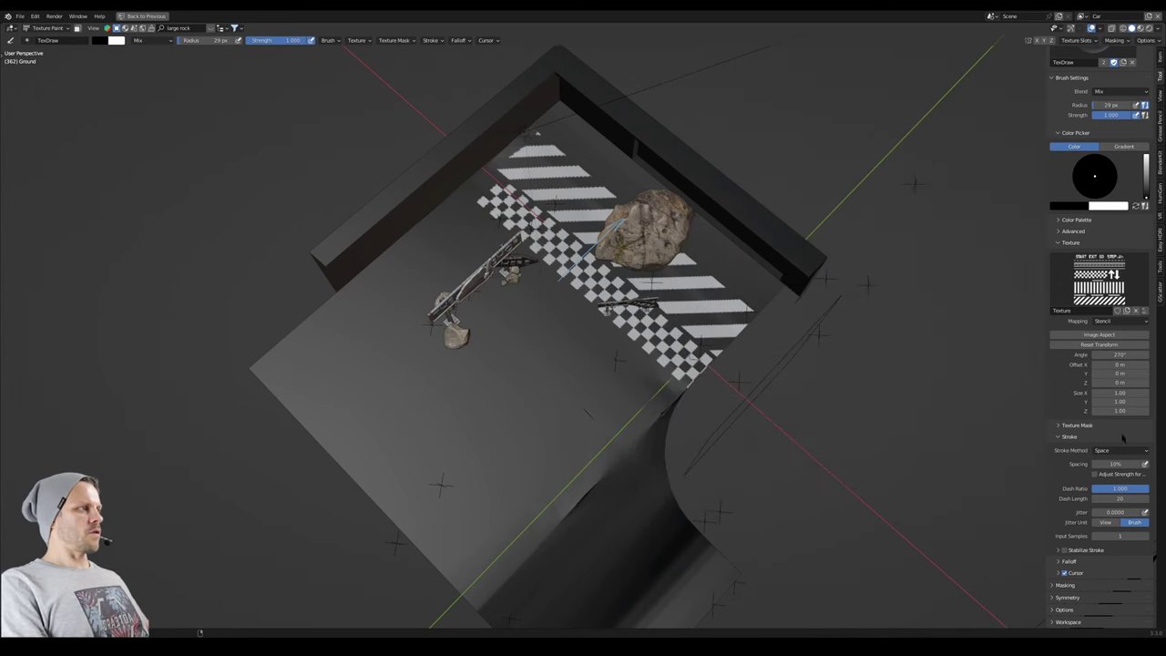
left_click(1121, 321)
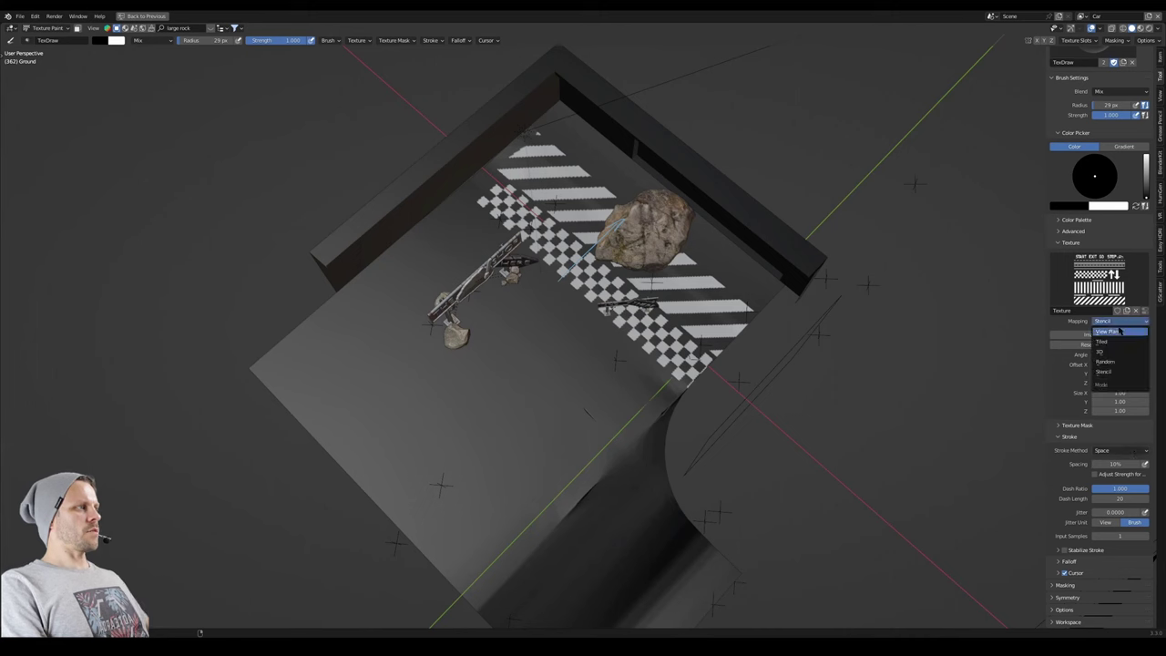
left_click(1106, 330)
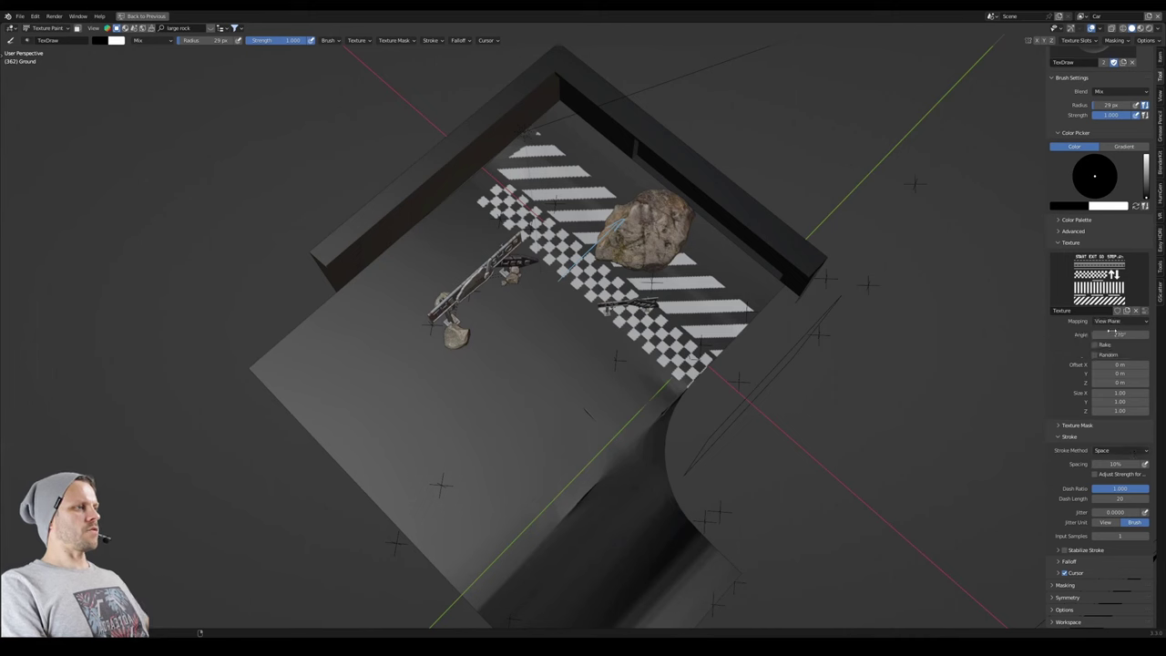
left_click(468, 41)
left_click(455, 58)
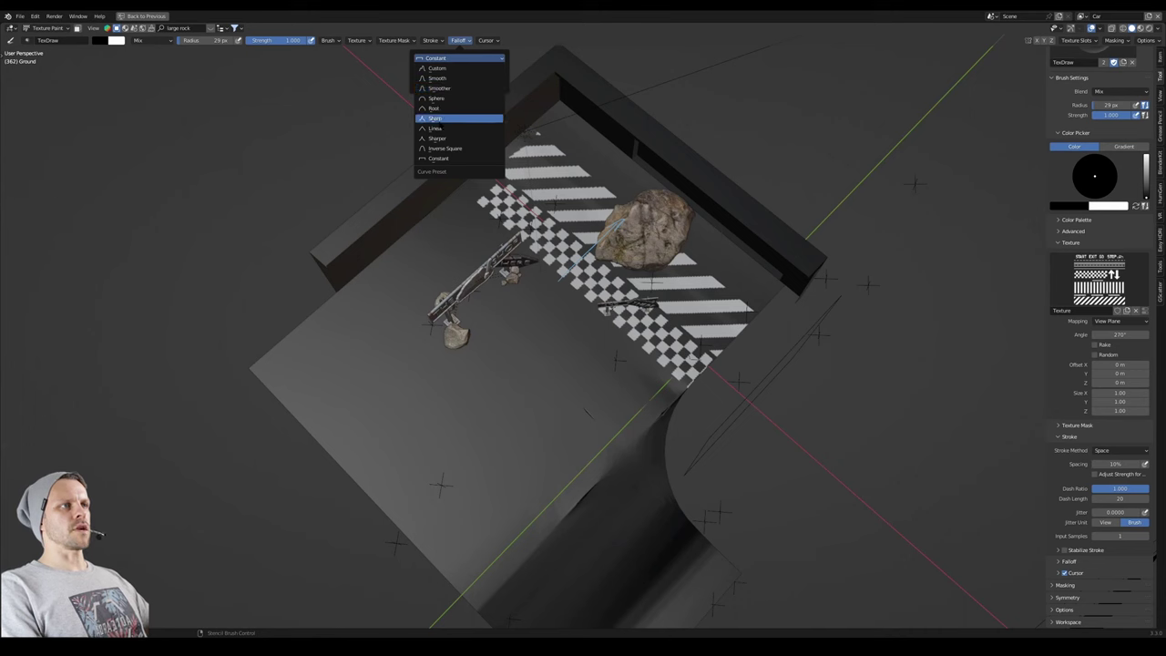
left_click(438, 78)
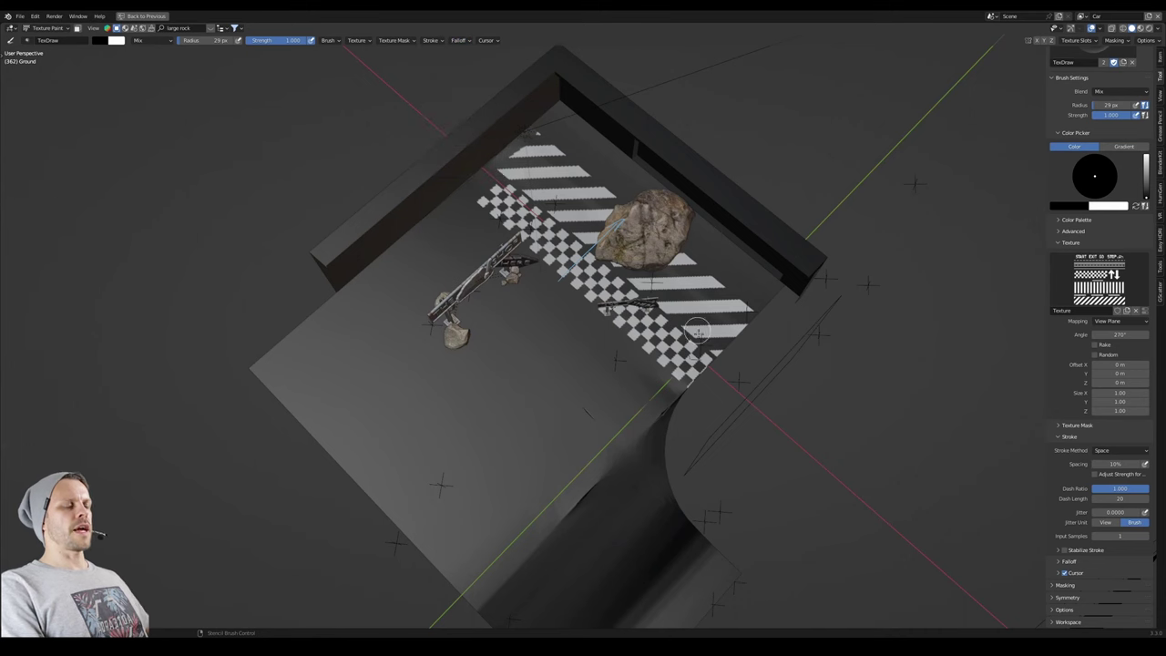
Try fading the road markings with black strokes, enlarging the brush radius to 130 px, and undo the strokes.
mouse_move(701, 326)
left_mouse_down()
mouse_move(685, 306)
mouse_move(710, 330)
mouse_move(687, 396)
left_mouse_up()
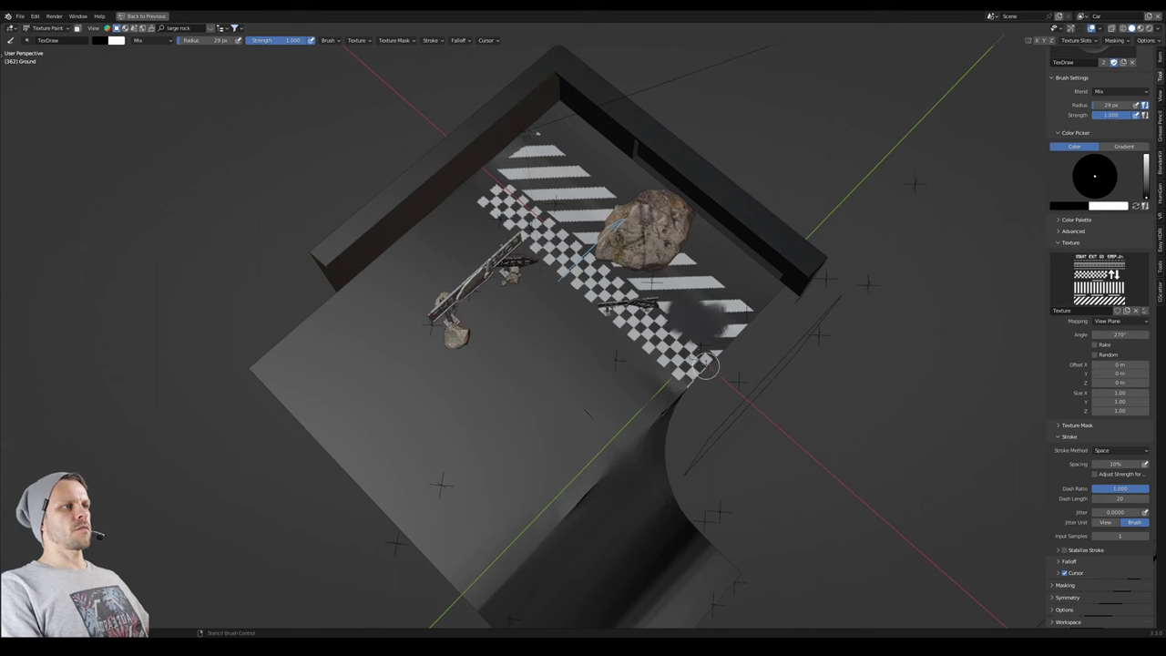
key("ctrl+z")
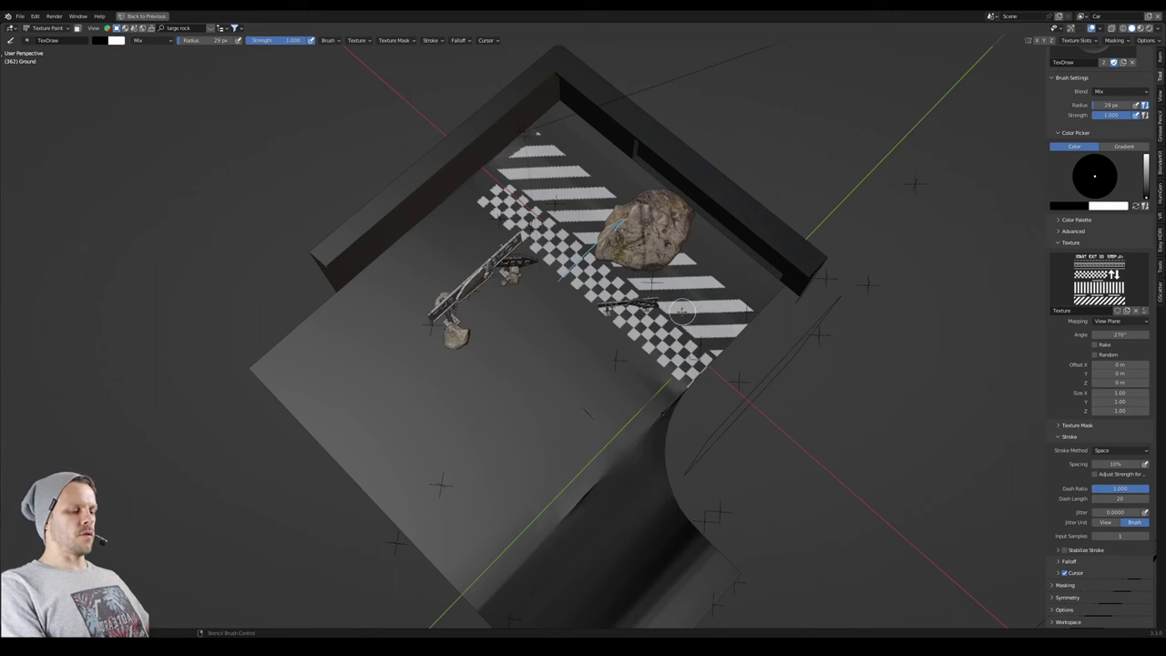
key("f")
left_click(737, 315)
mouse_move(692, 309)
left_mouse_down()
mouse_move(697, 301)
mouse_move(597, 241)
mouse_move(544, 223)
mouse_move(564, 235)
left_mouse_up()
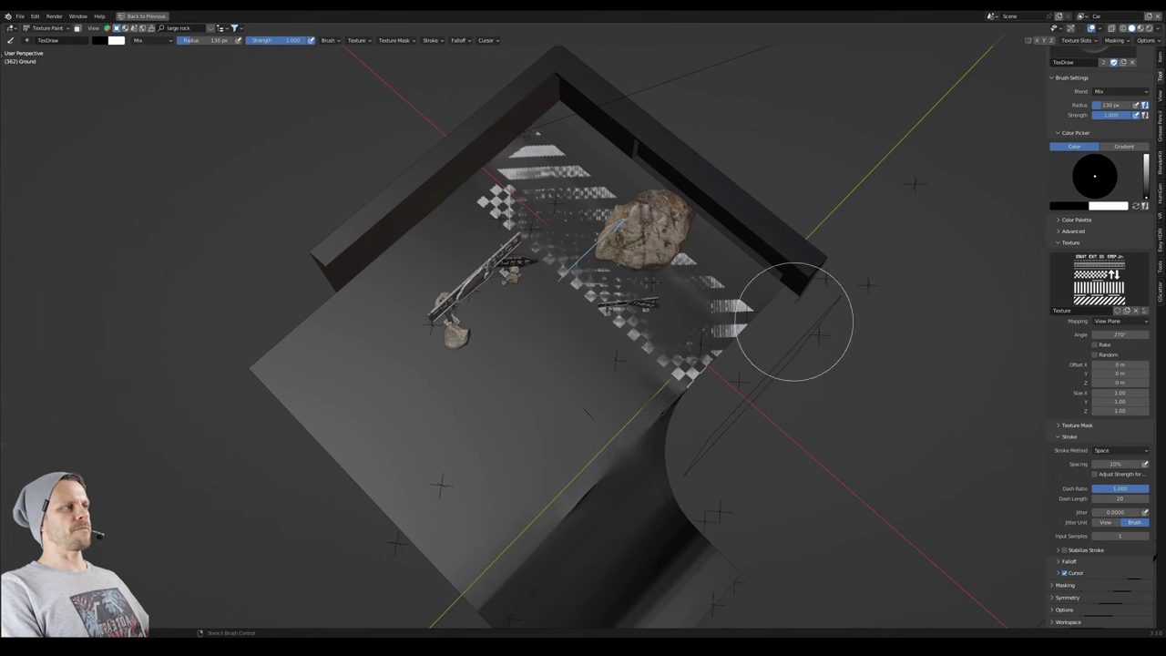
key("ctrl+z")
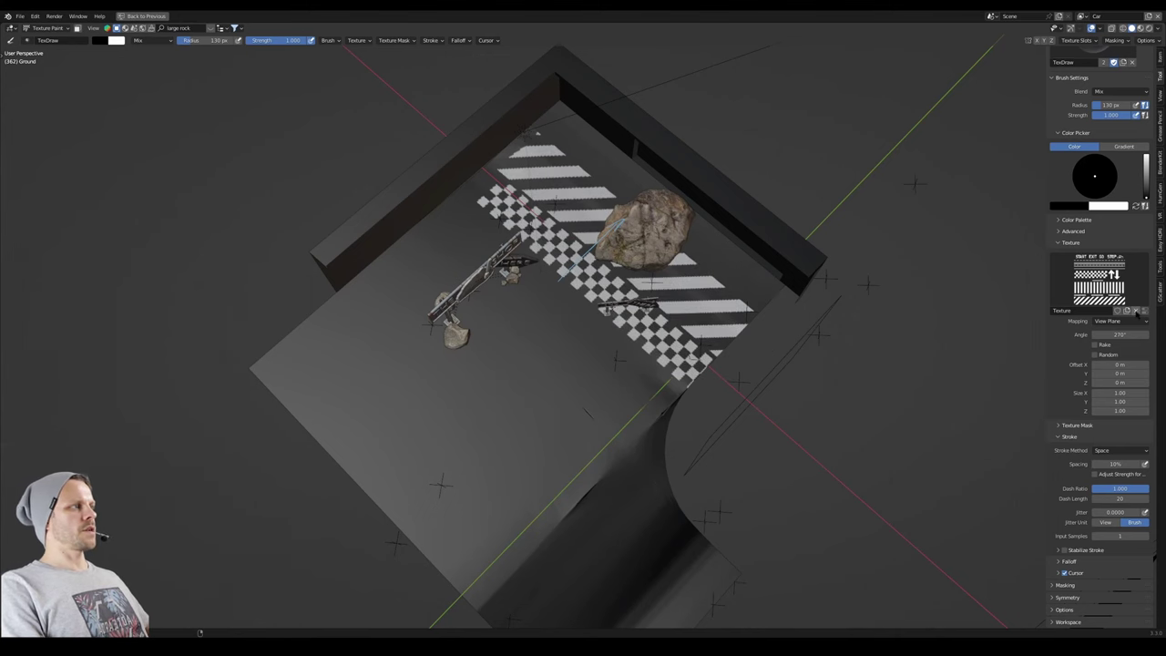
Remove the road-markings texture from the brush and undo a test stroke over the markings.
left_click(1136, 311)
mouse_move(648, 303)
left_mouse_down()
mouse_move(677, 292)
mouse_move(648, 332)
left_mouse_up()
key("ctrl+z")
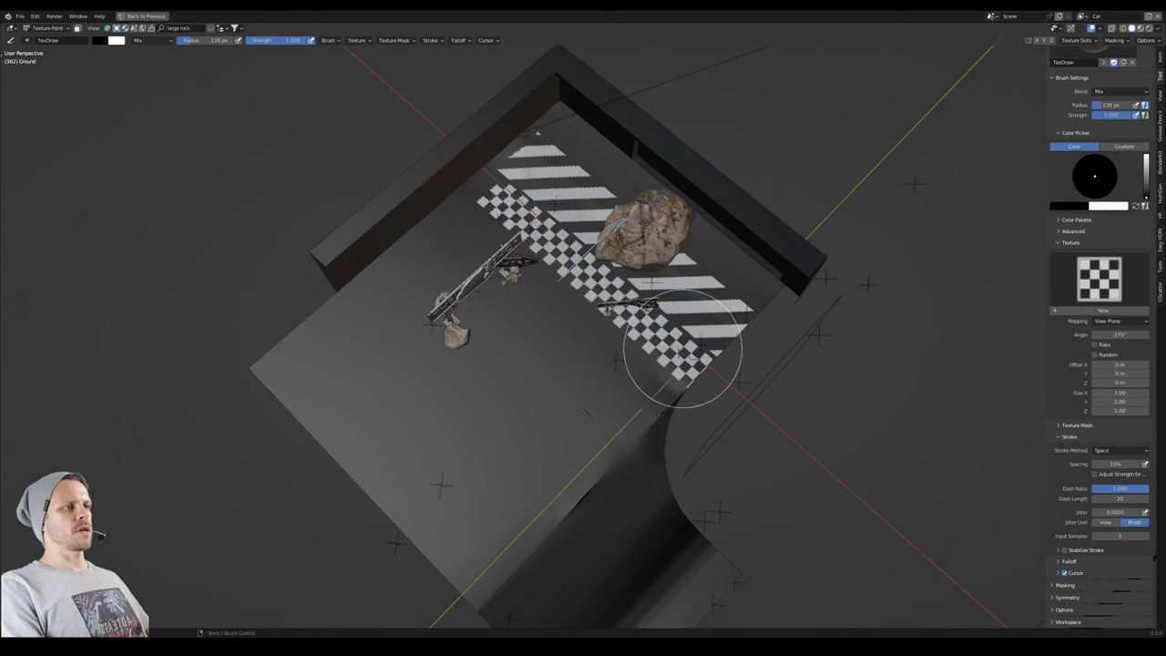
Set the brush's jitter to 0.1296 and its strength to 0.455.
mouse_move(679, 383)
middle_mouse_down("shift")
mouse_move(638, 418)
mouse_move(664, 371)
mouse_move(781, 364)
middle_mouse_up("shift")
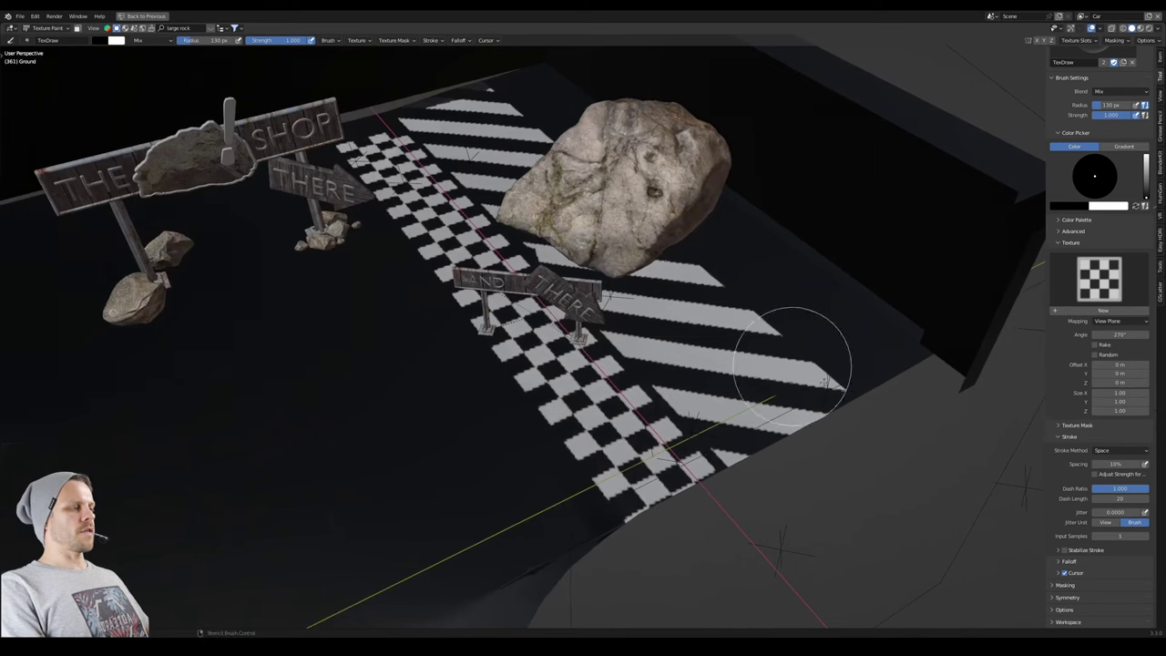
left_click_drag(1120, 514, 1122, 514)
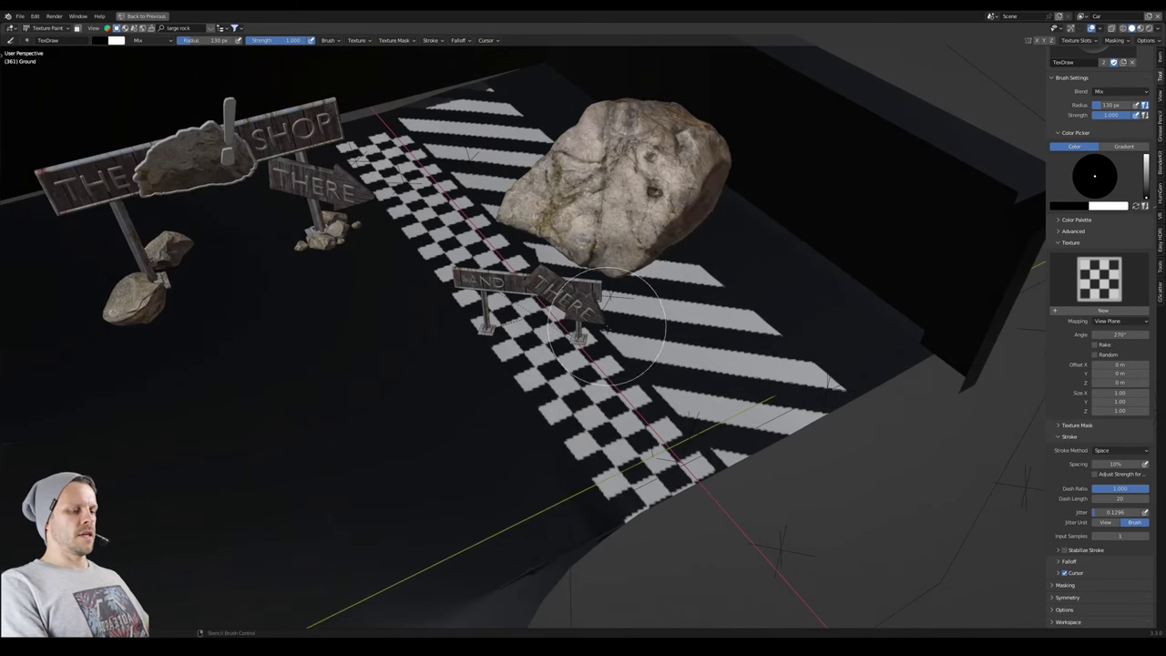
key("shift+f")
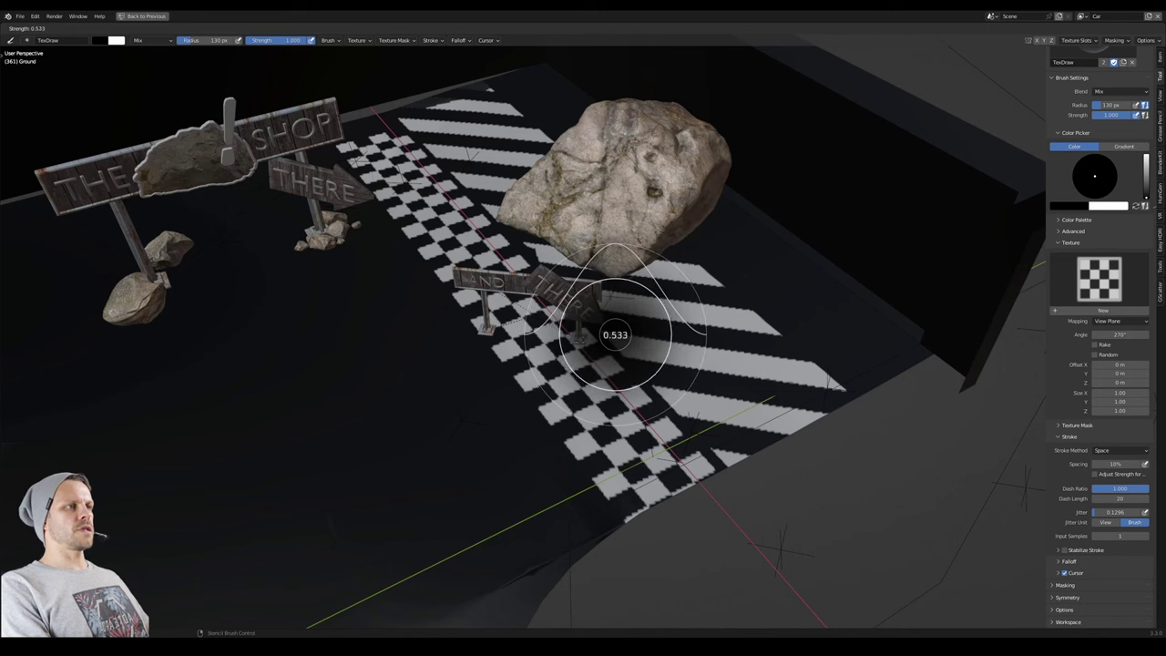
left_click(585, 341)
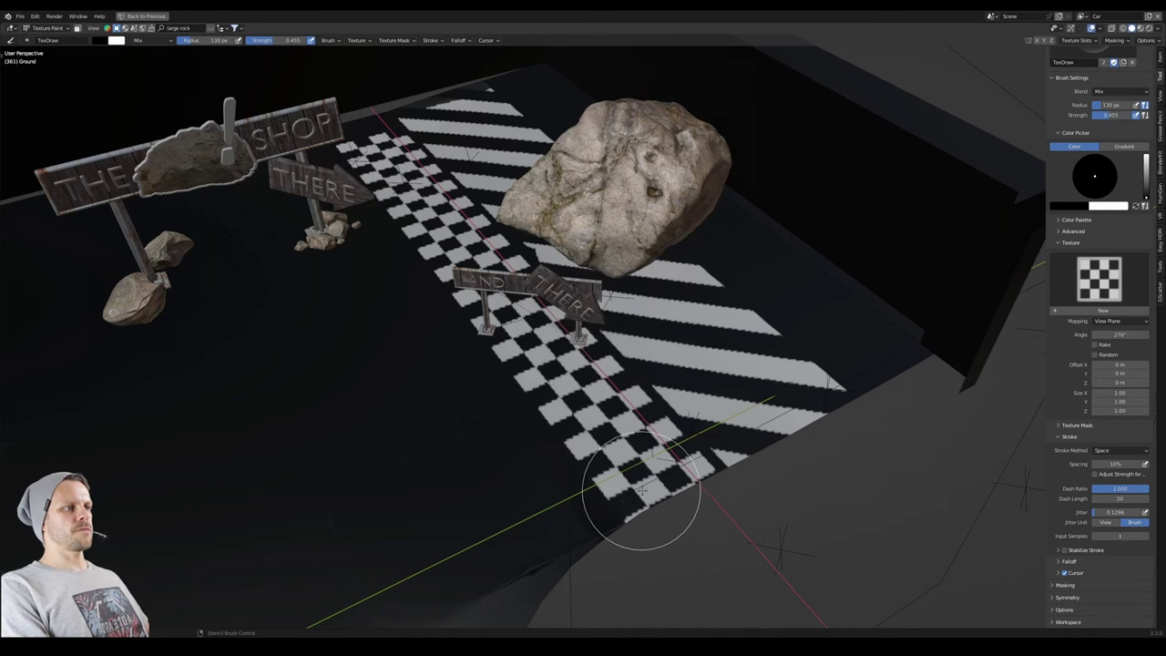
Paint soft black strokes over the checkerboard strip and diagonal stripes to wear them down, adjusting the brush radius between strokes.
mouse_move(671, 476)
left_mouse_down()
mouse_move(689, 507)
mouse_move(437, 222)
mouse_move(478, 277)
mouse_move(734, 383)
mouse_move(666, 369)
mouse_move(447, 136)
mouse_move(316, 164)
mouse_move(486, 130)
mouse_move(409, 265)
mouse_move(478, 242)
mouse_move(566, 251)
mouse_move(611, 269)
left_mouse_up()
key("f")
left_click(671, 365)
mouse_move(669, 363)
left_mouse_down()
mouse_move(793, 312)
mouse_move(811, 365)
mouse_move(527, 308)
mouse_move(564, 349)
left_mouse_up()
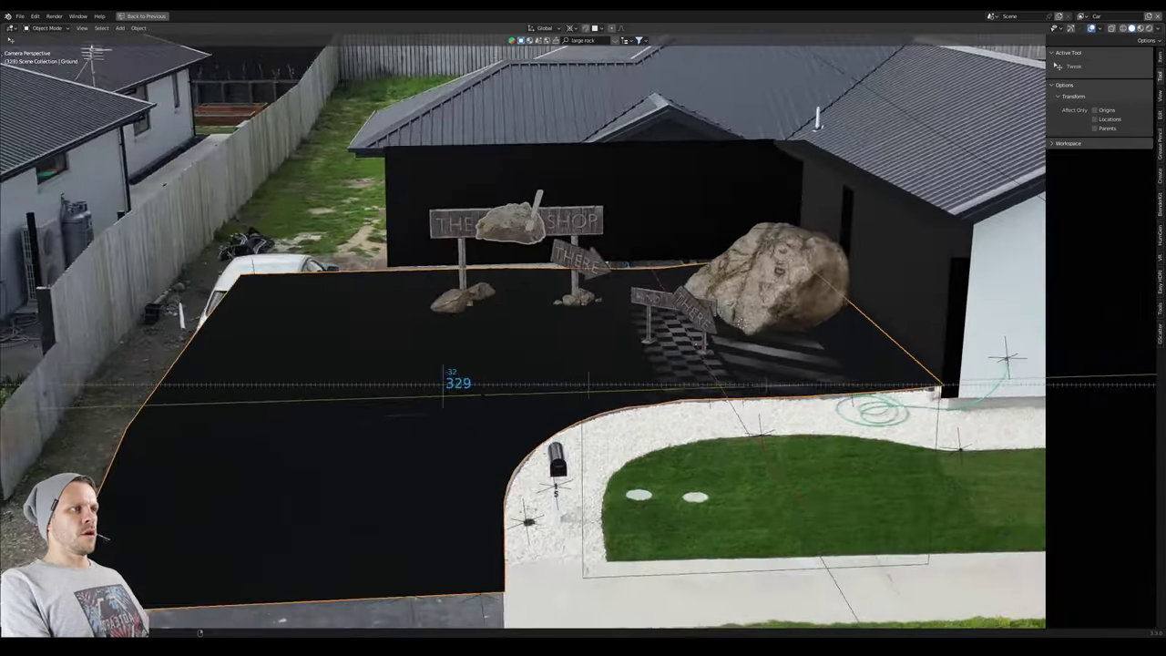
Go to frame 367 in camera view and preview the new markings image texture directly on the ground's material.
middle_click_drag(483, 394, 439, 381, "alt")
left_click_drag(484, 382, 628, 382)
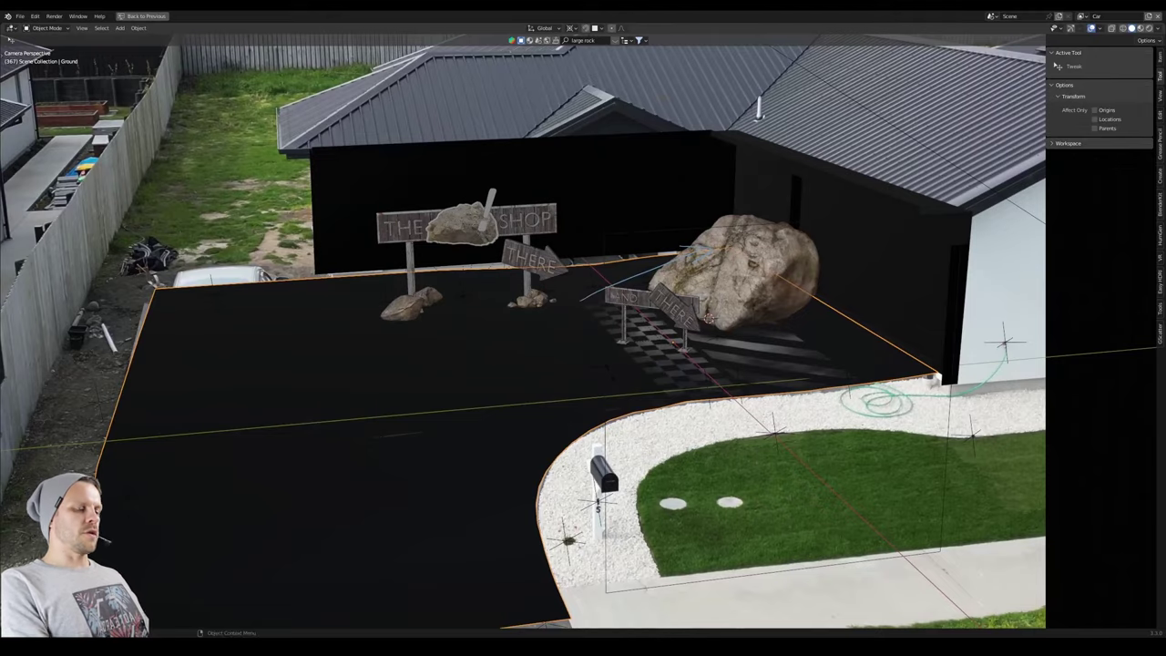
key("ctrl+space")
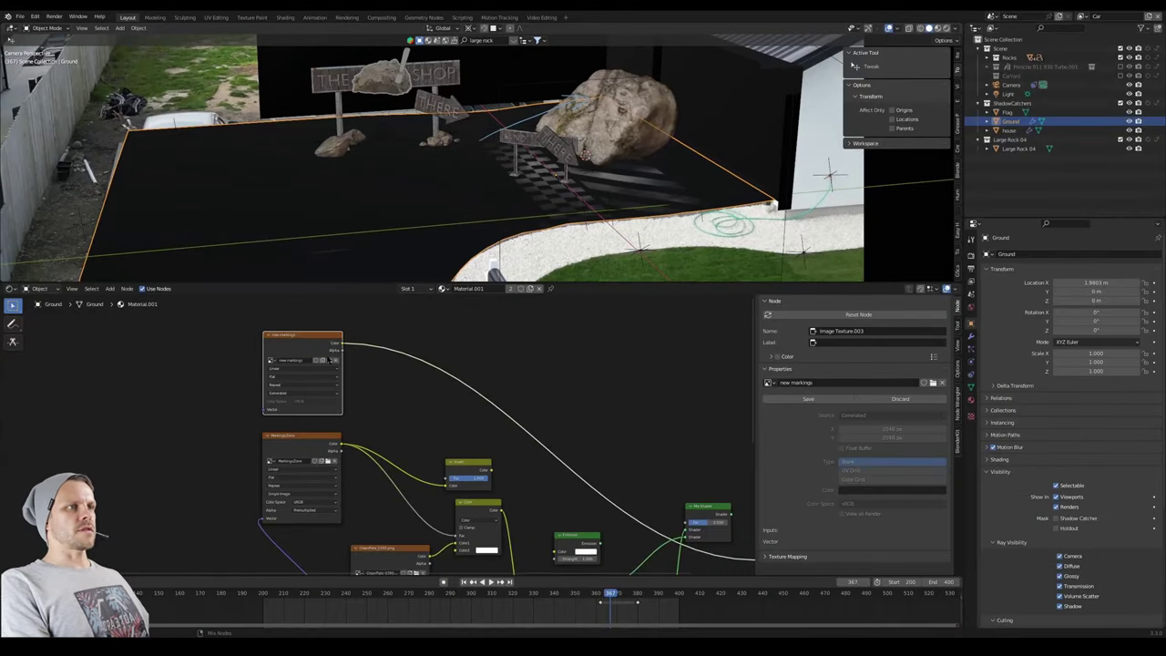
left_click(314, 343, "ctrl+shift")
left_click(322, 342, "ctrl+shift")
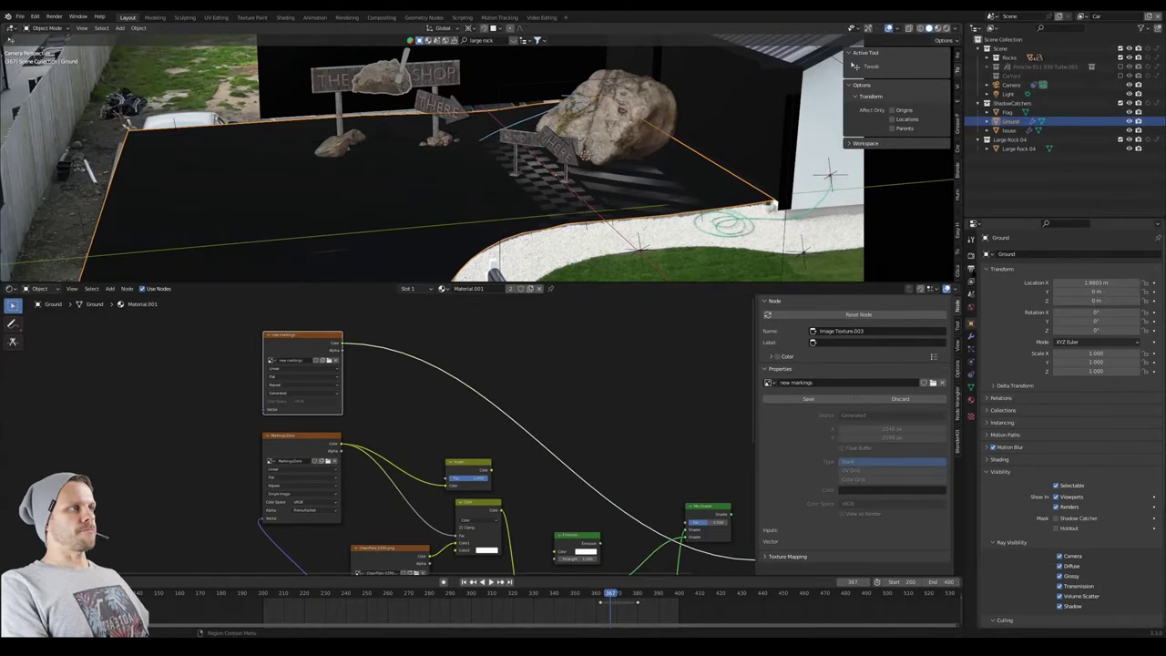
Switch the camera view to Rendered shading and make the Large Rock 04 collection indirect only.
left_click(1120, 66)
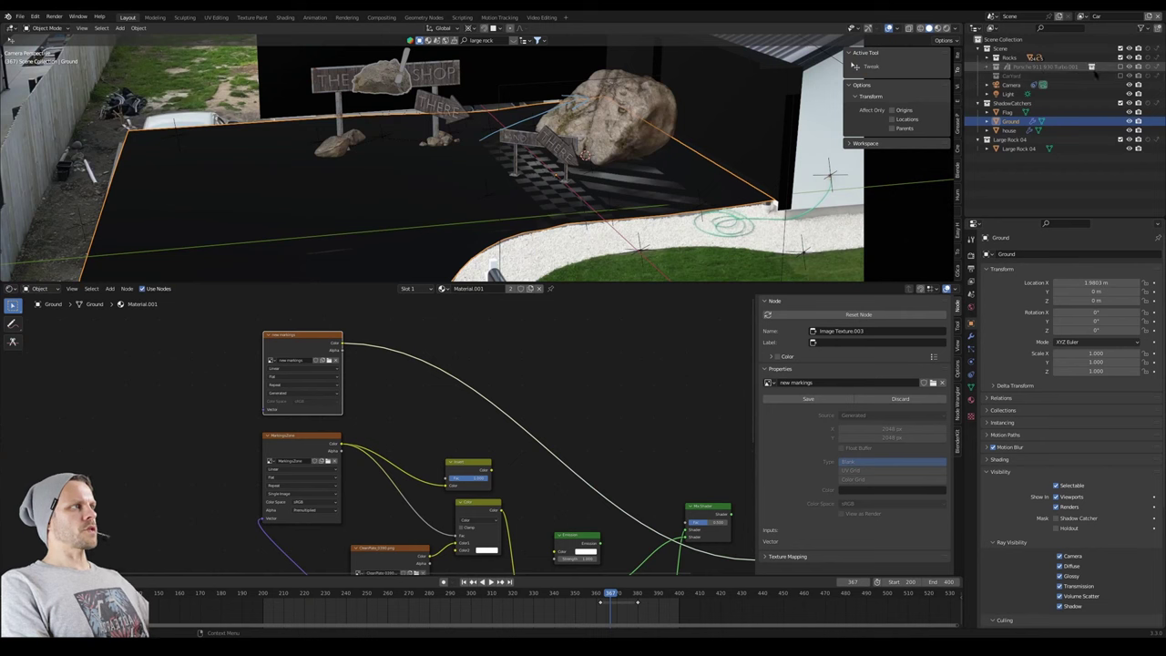
key("z")
left_click(670, 145)
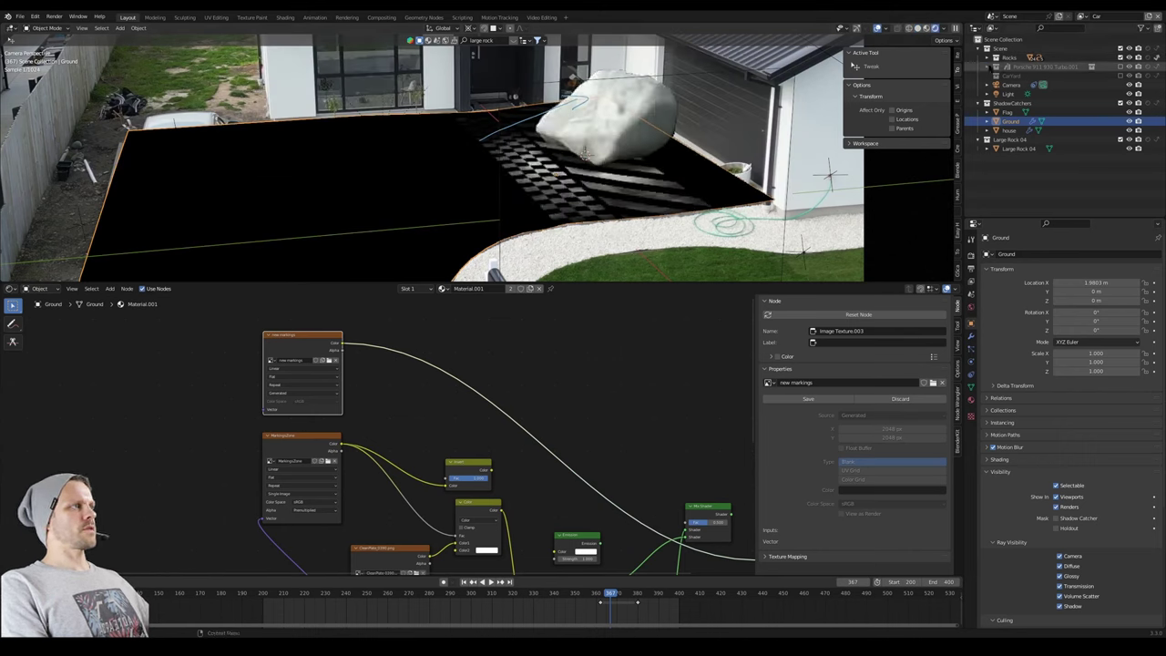
left_click(1155, 141)
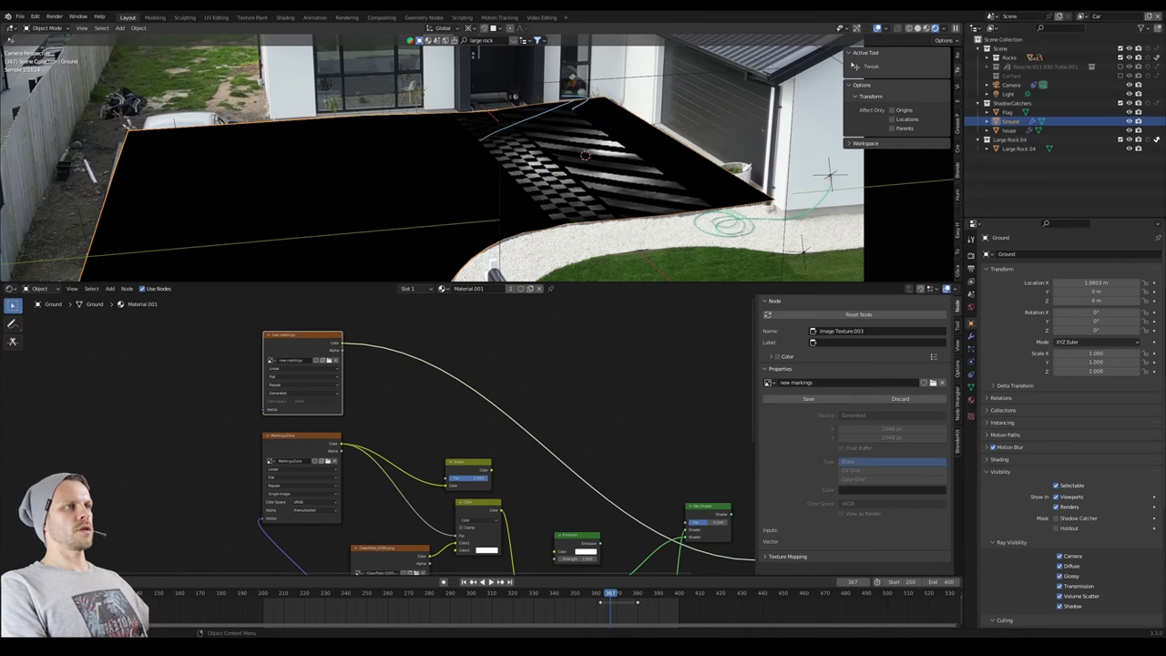
Render frame 367 of the ground with its new road markings.
key("F12")
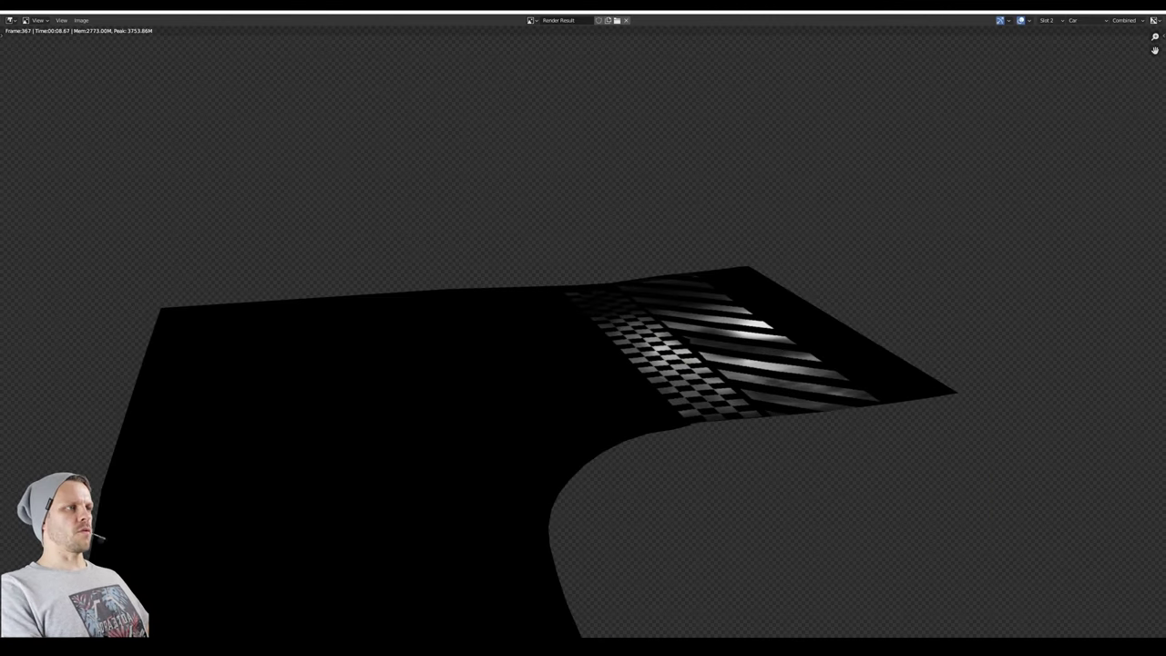
left_click_drag(1109, 437, 1135, 435)
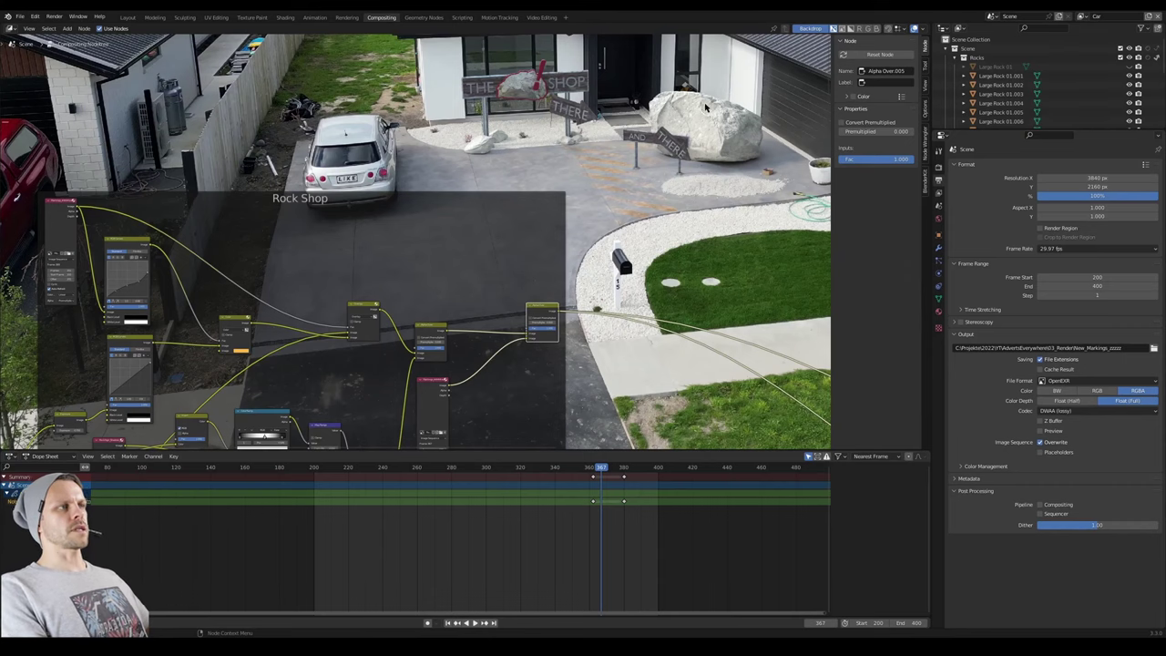
Examine the Rock Shop compositing chain, previewing its two Alpha Over nodes over the driveway footage.
middle_click_drag(489, 137, 455, 171)
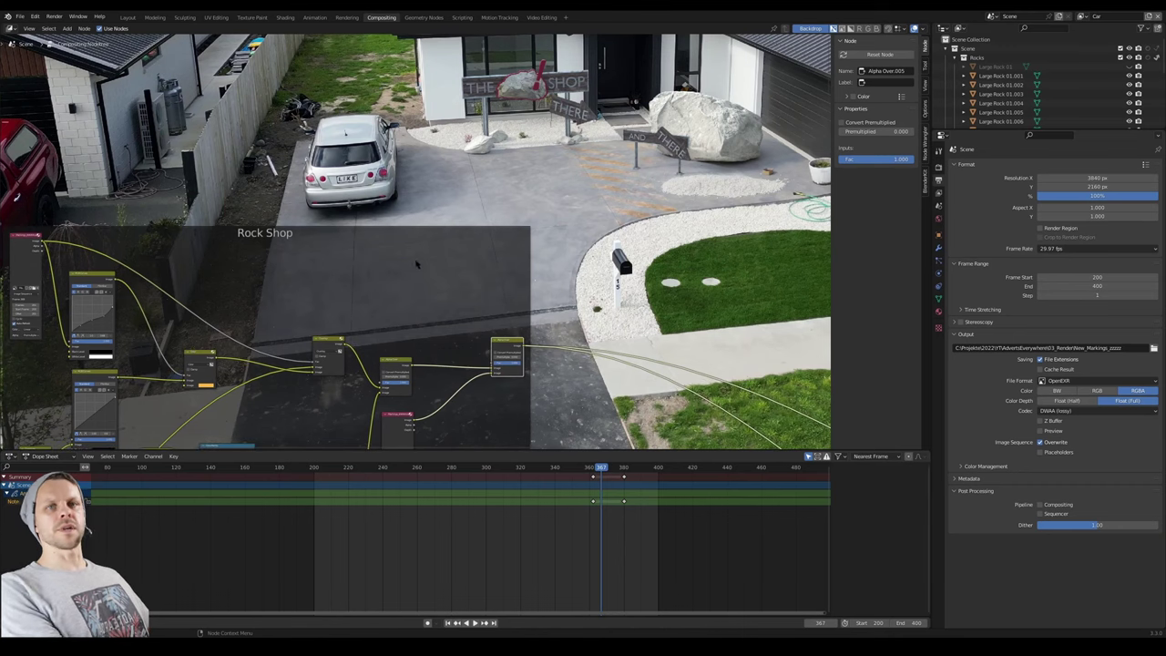
middle_click_drag(516, 204, 564, 203)
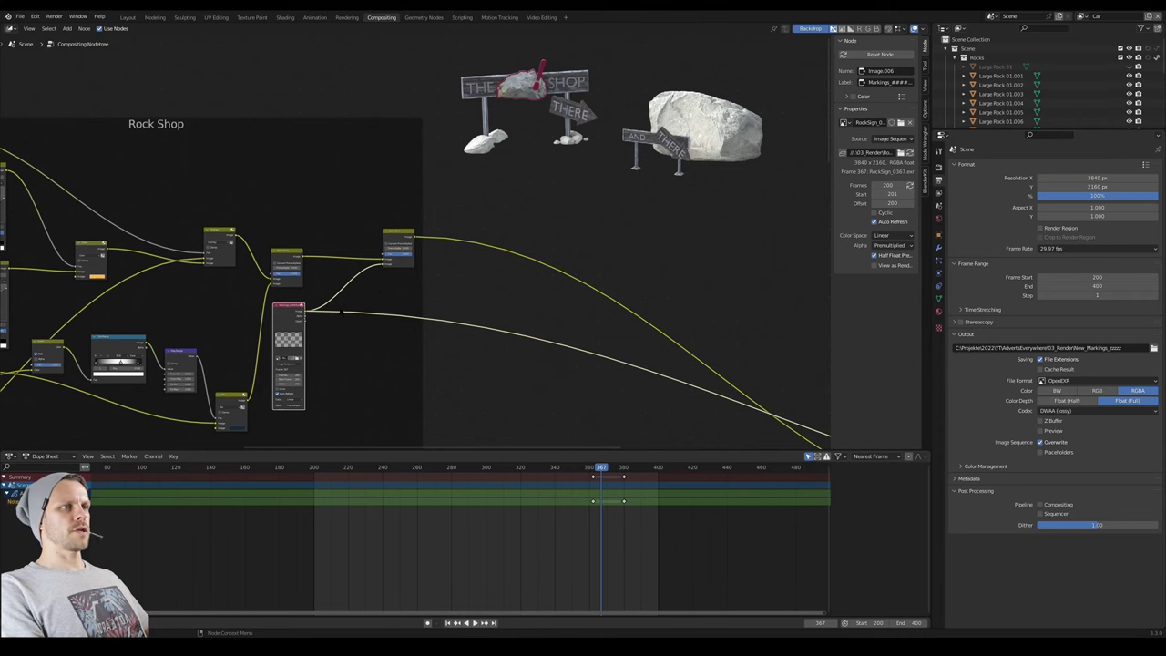
scroll(375, 281, "up", 3)
left_click(379, 266, "ctrl+shift")
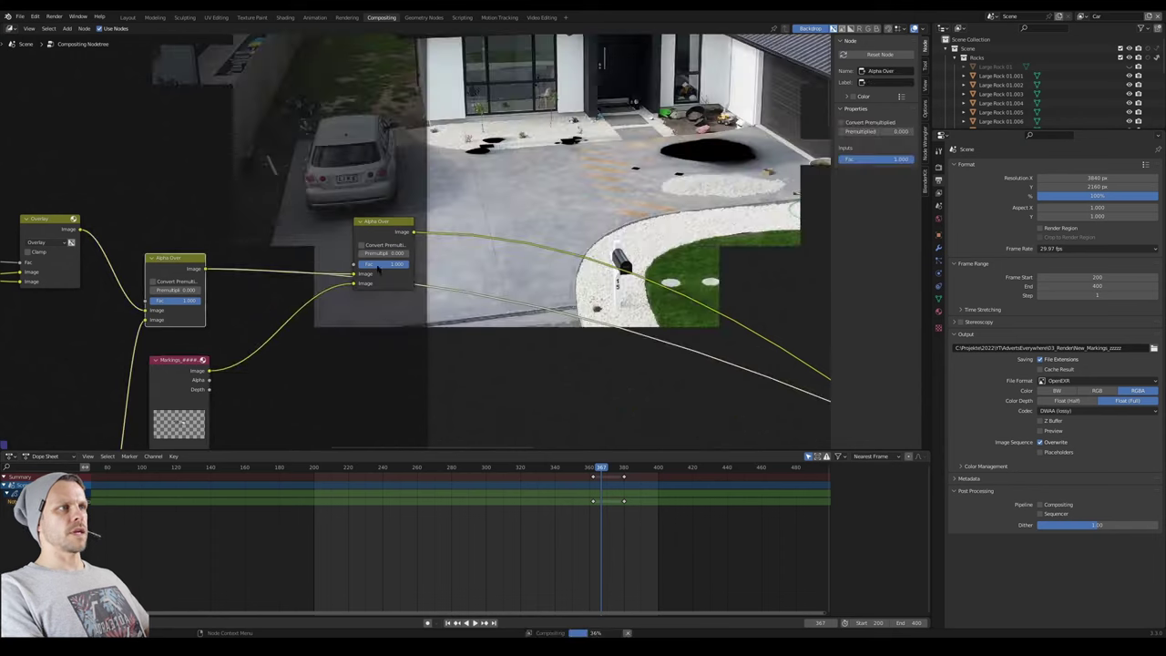
middle_click_drag(266, 295, 299, 290)
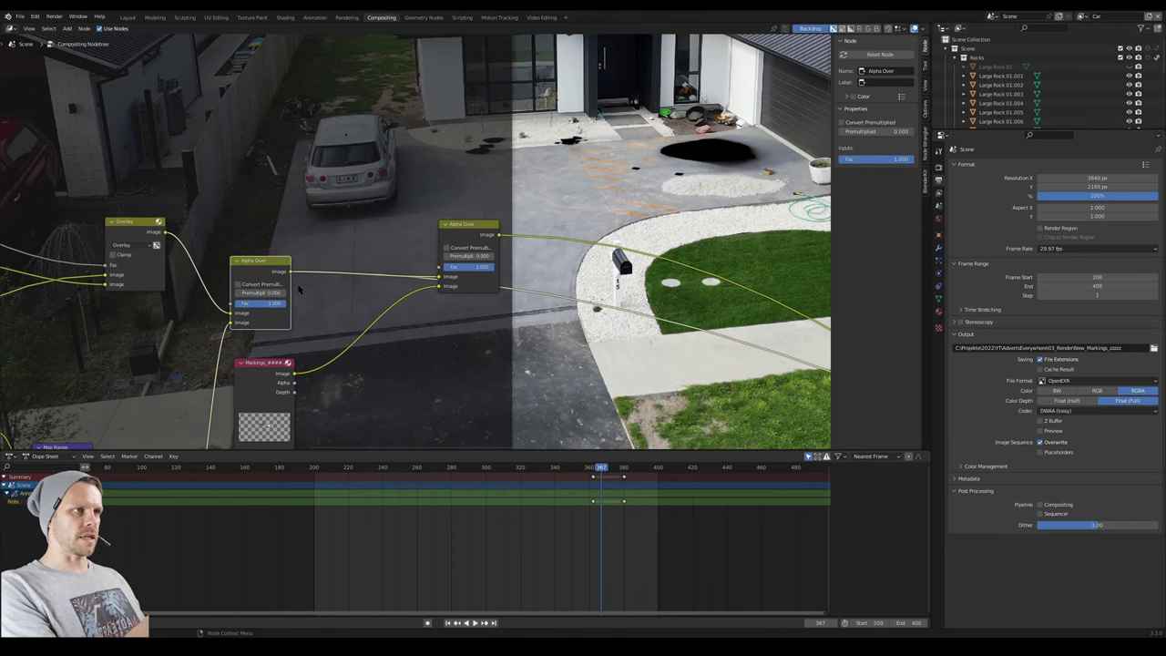
left_click(472, 240, "ctrl+shift")
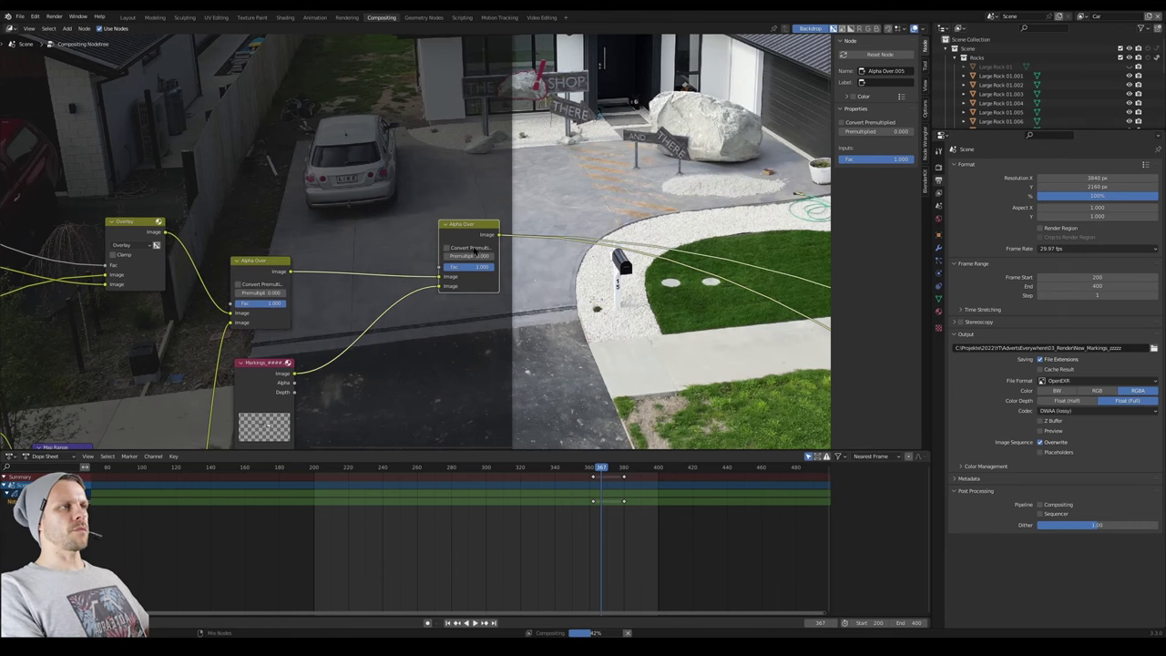
middle_click_drag(415, 301, 451, 218)
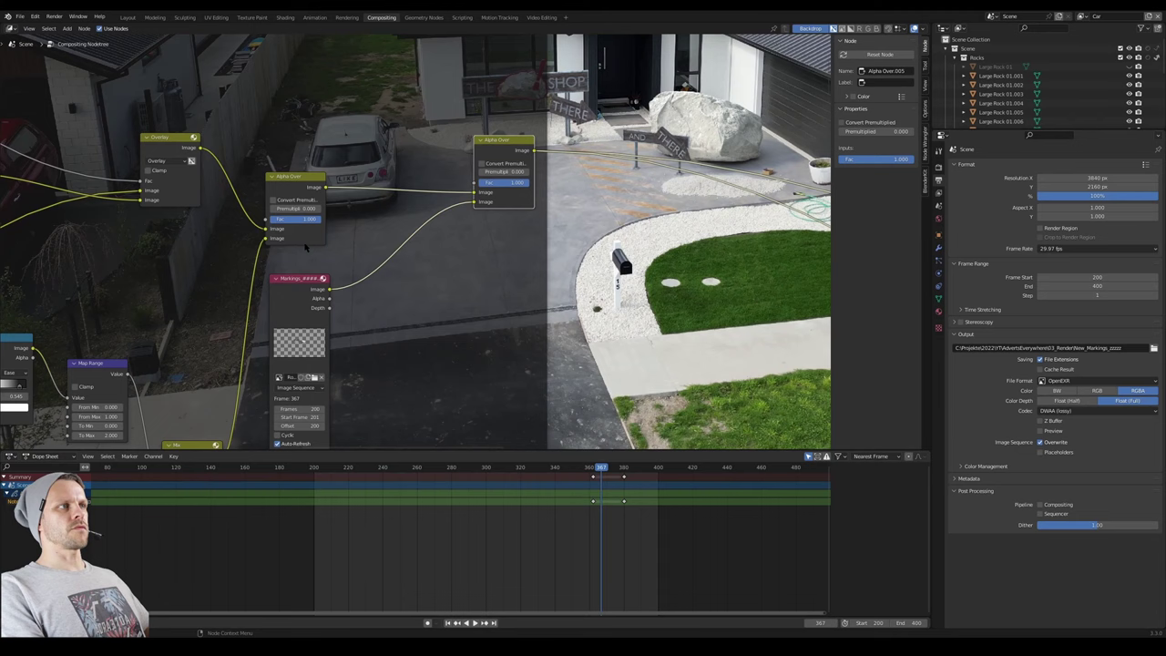
middle_click_drag(303, 239, 436, 319)
middle_click_drag(396, 239, 518, 293)
scroll(413, 259, "down", 4)
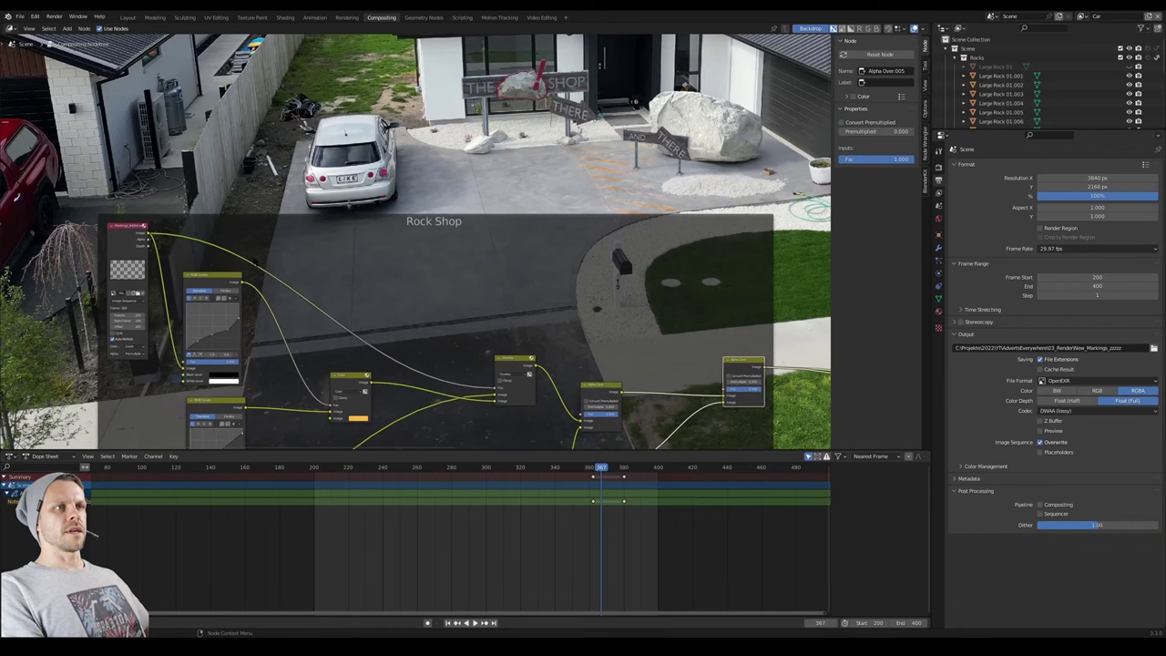
Examine the Rock Shop markings branch, from the Markings image through the RGB Curves and Color nodes to the Overlay node.
left_click(129, 242, "ctrl+shift")
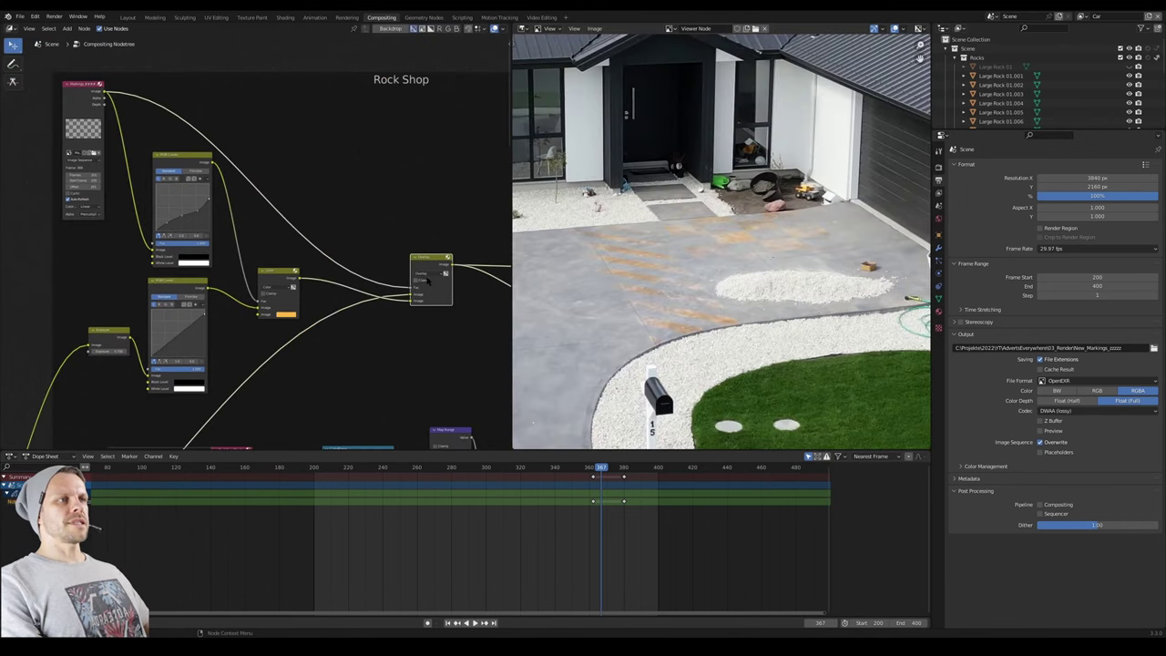
scroll(446, 275, "up", 2)
middle_click_drag(447, 275, 321, 274, "ctrl")
middle_click_drag(322, 275, 377, 247)
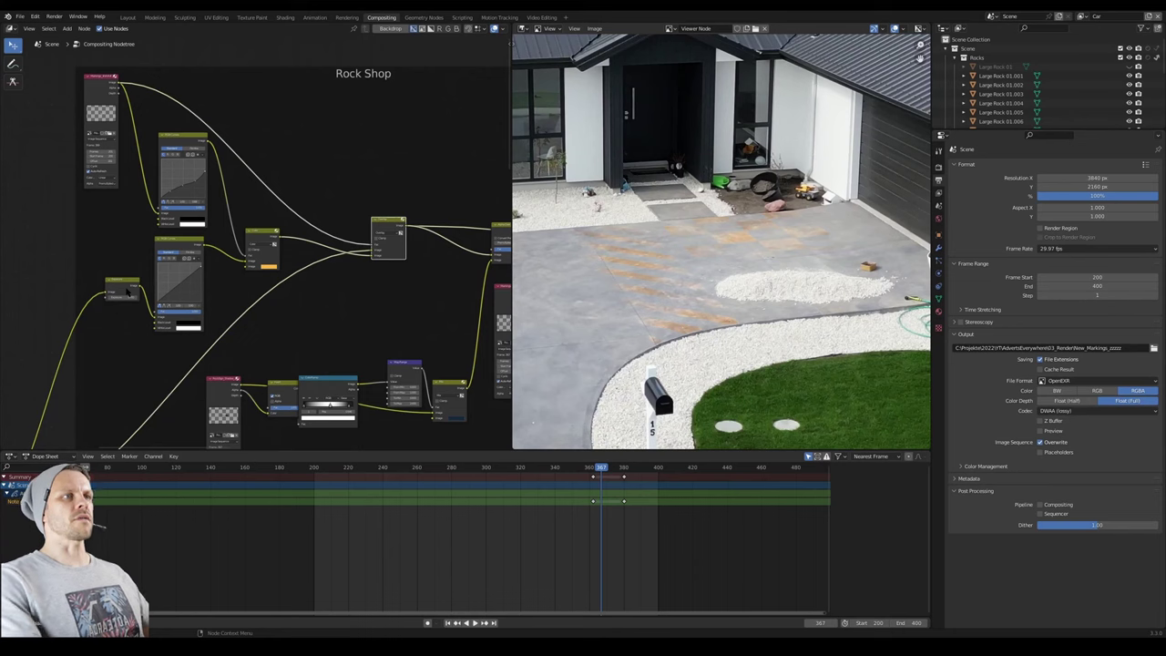
key("g")
left_click(319, 279)
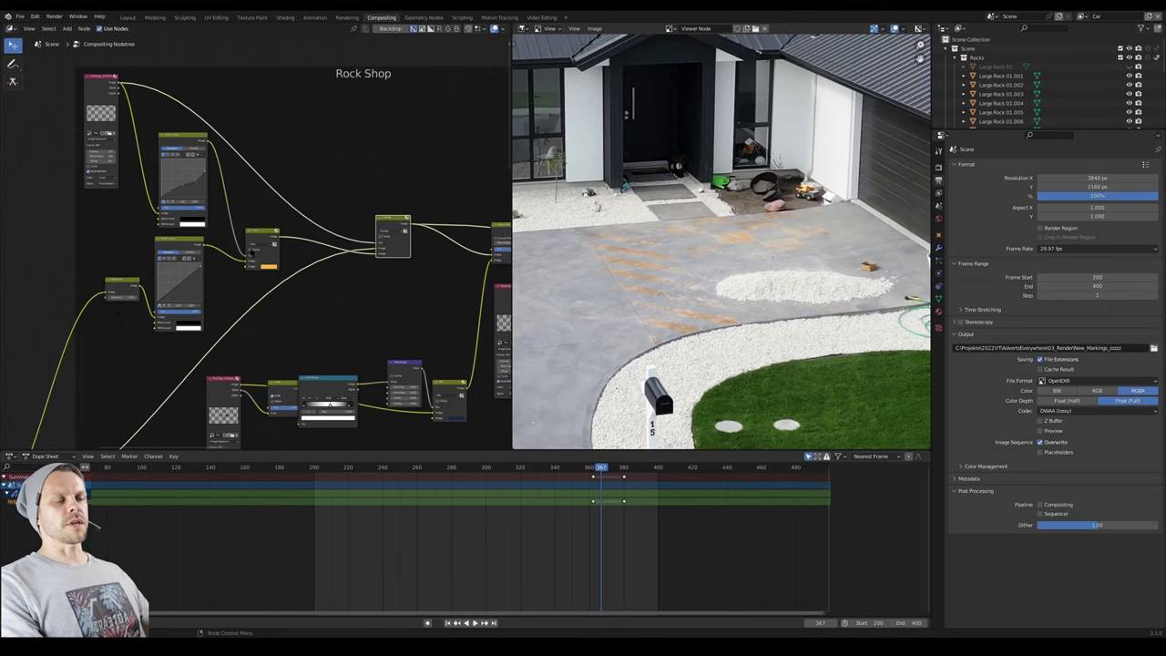
key("ctrl+z")
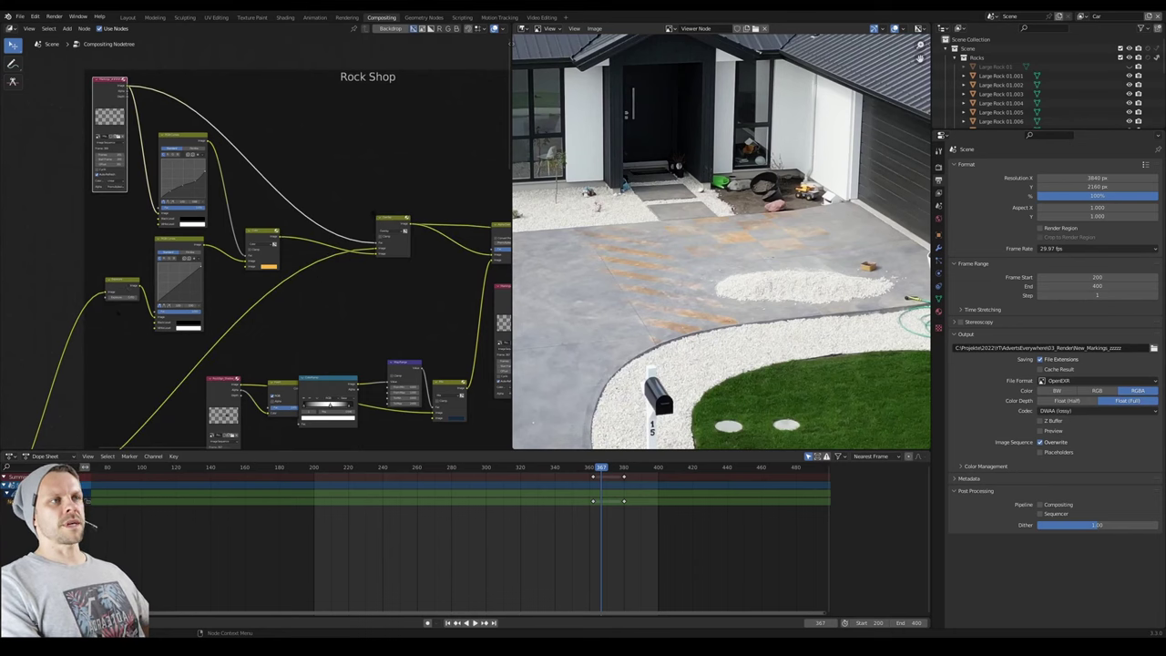
mouse_move(378, 251)
left_mouse_down()
mouse_move(341, 274)
mouse_move(380, 258)
left_mouse_up()
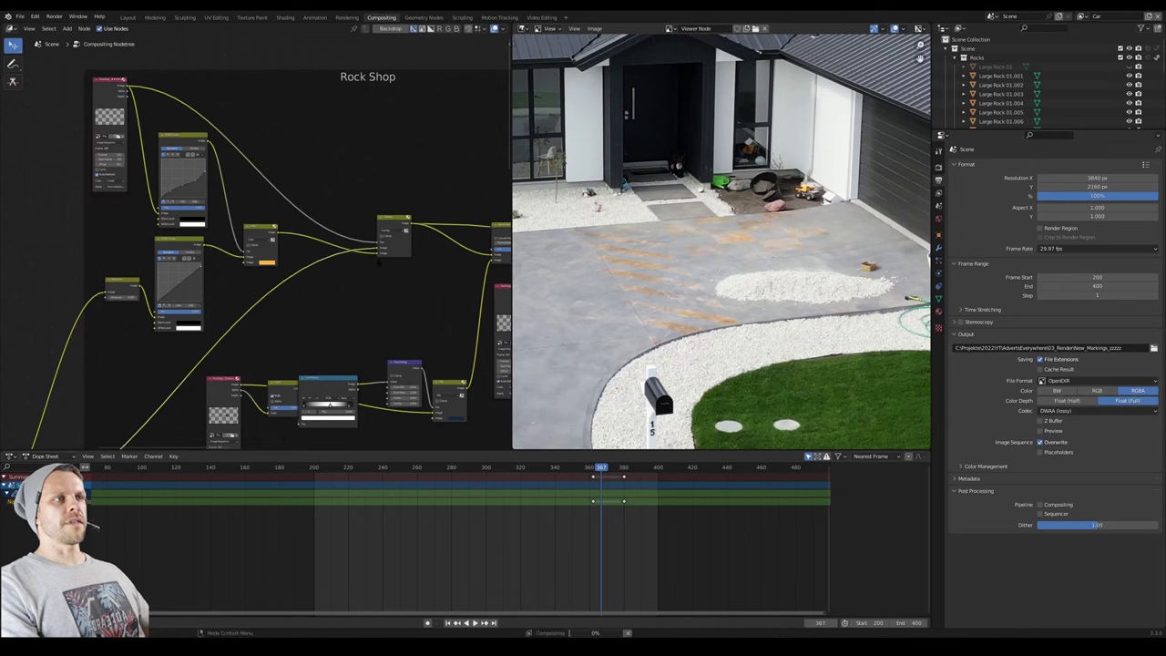
Compare the driveway markings with the Color node of the Rock Shop branch muted and unmuted.
left_click(380, 255)
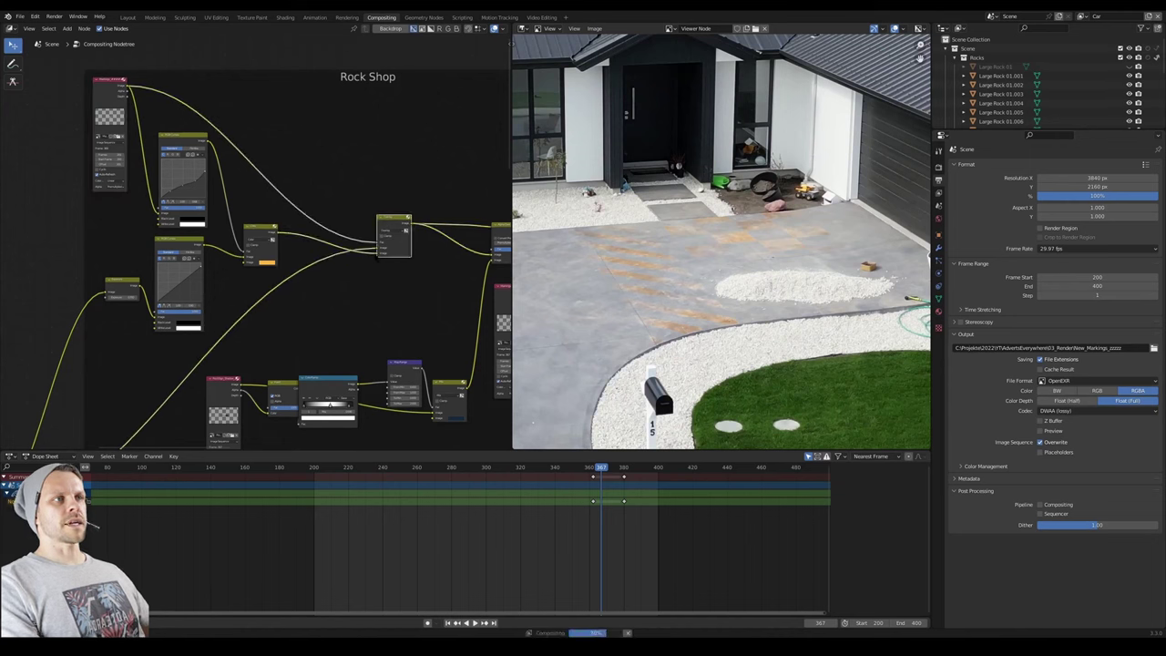
mouse_move(263, 237)
left_mouse_down()
mouse_move(249, 233)
mouse_move(259, 229)
left_mouse_up()
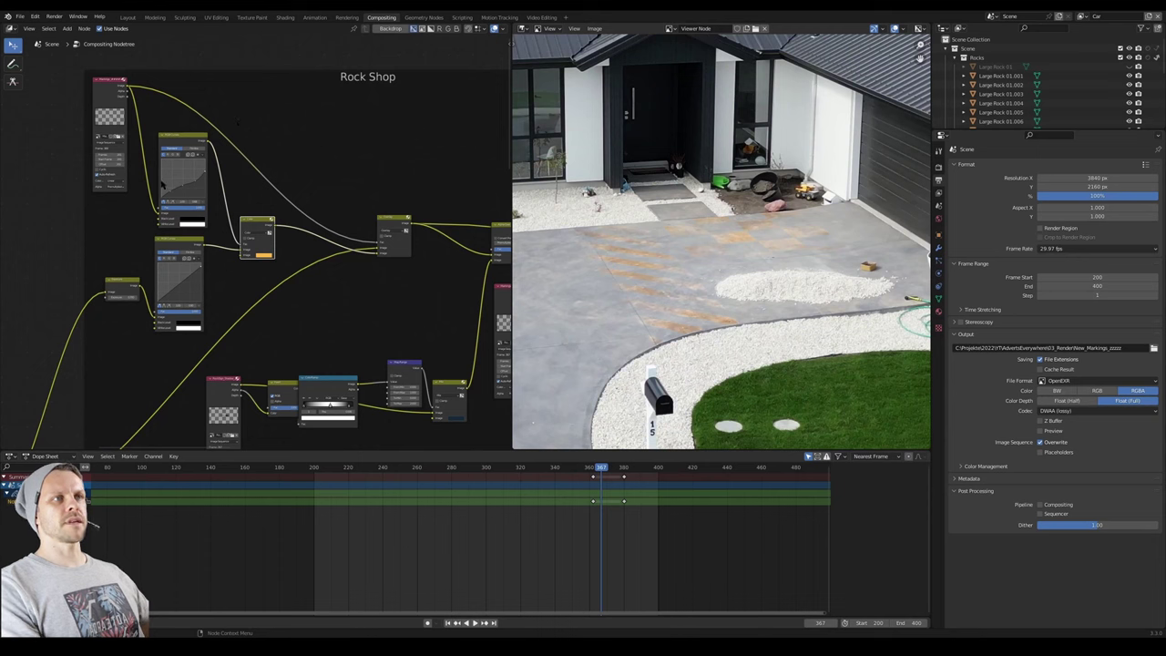
left_click_drag(252, 224, 247, 220)
scroll(259, 227, "up", 4)
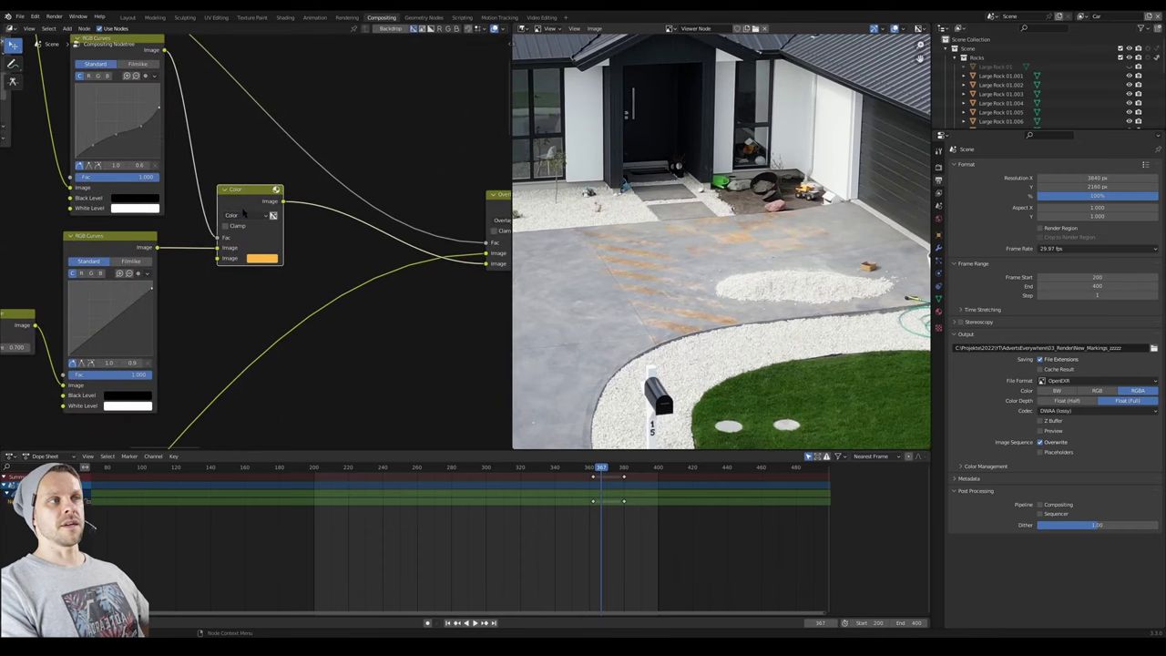
middle_click_drag(275, 200, 350, 279)
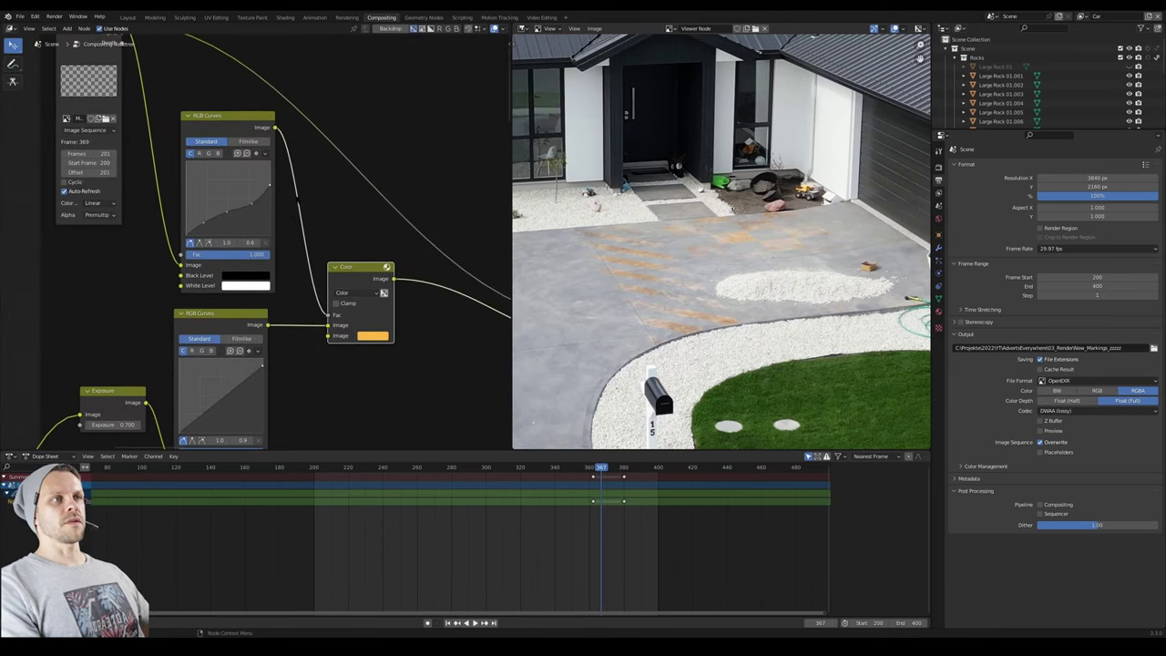
key("m")
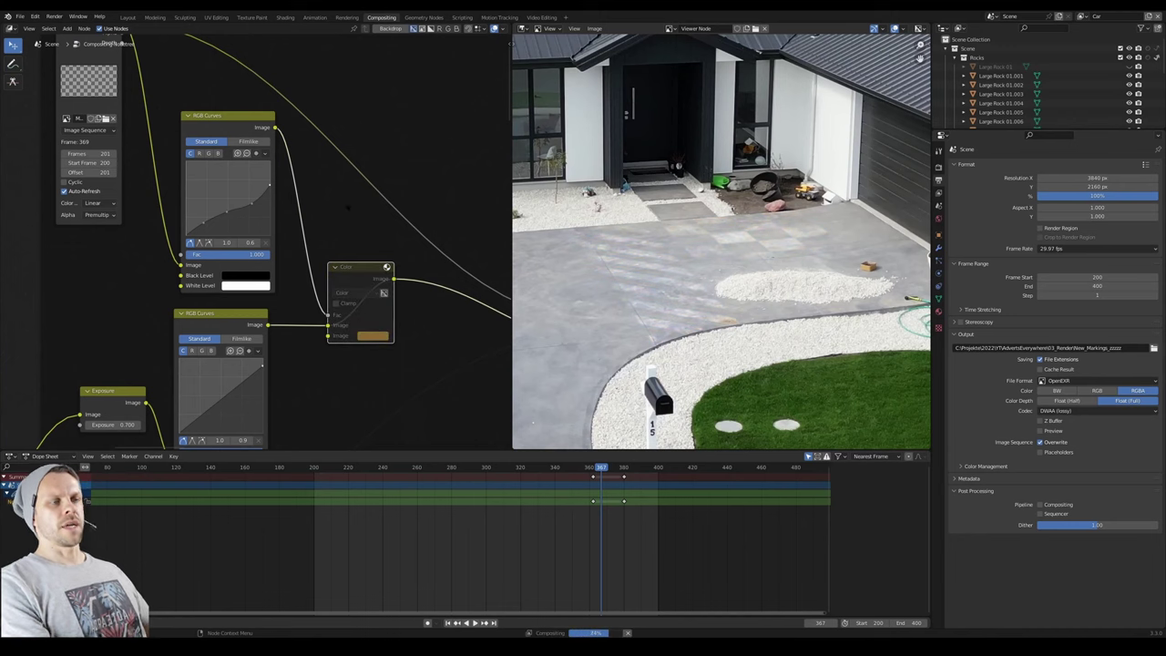
scroll(371, 248, "down", 2)
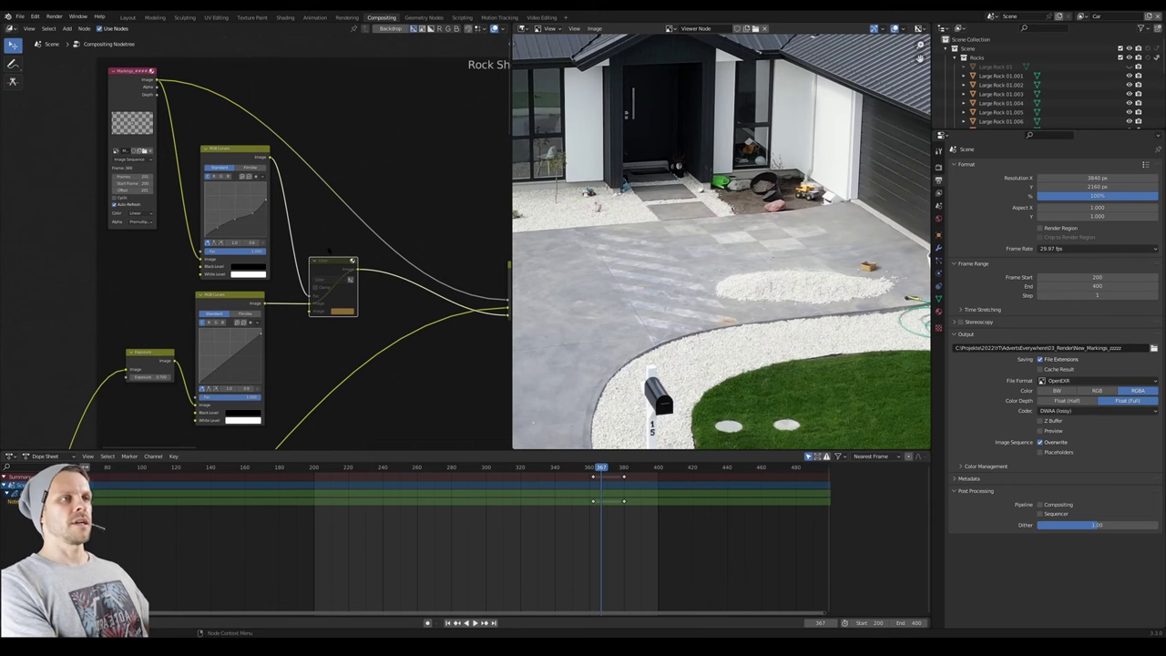
key("m")
middle_click_drag(324, 258, 274, 246)
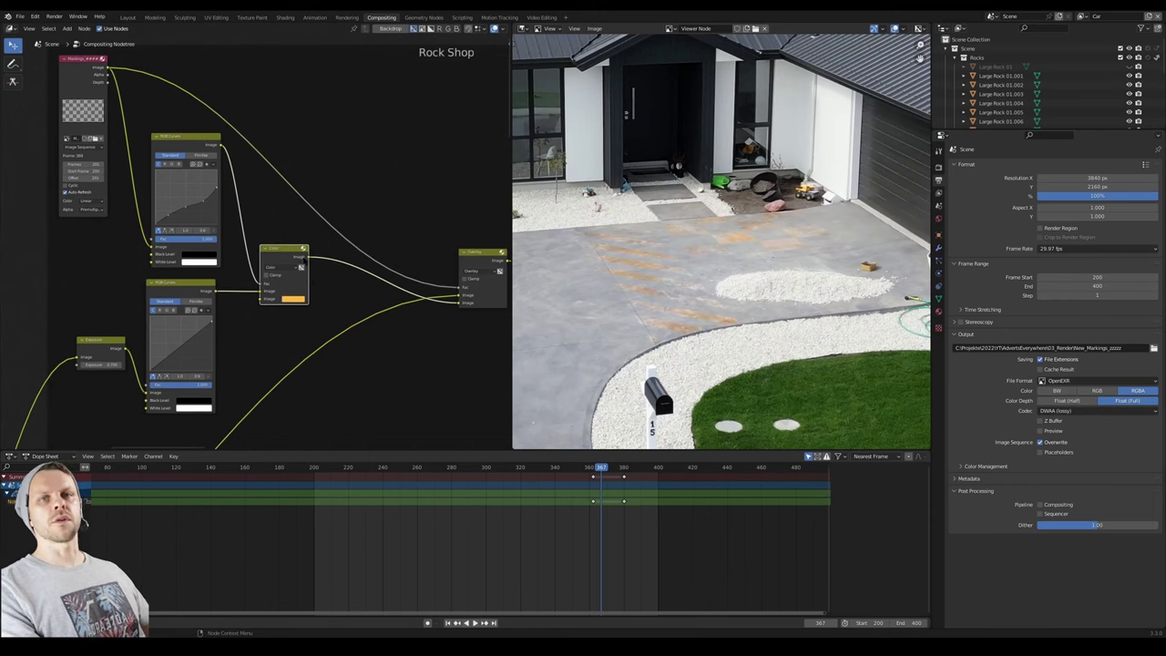
Compare the driveway markings with the RGB Curves node that drives the Color factor muted and unmuted.
left_click_drag(184, 145, 178, 140)
key("m")
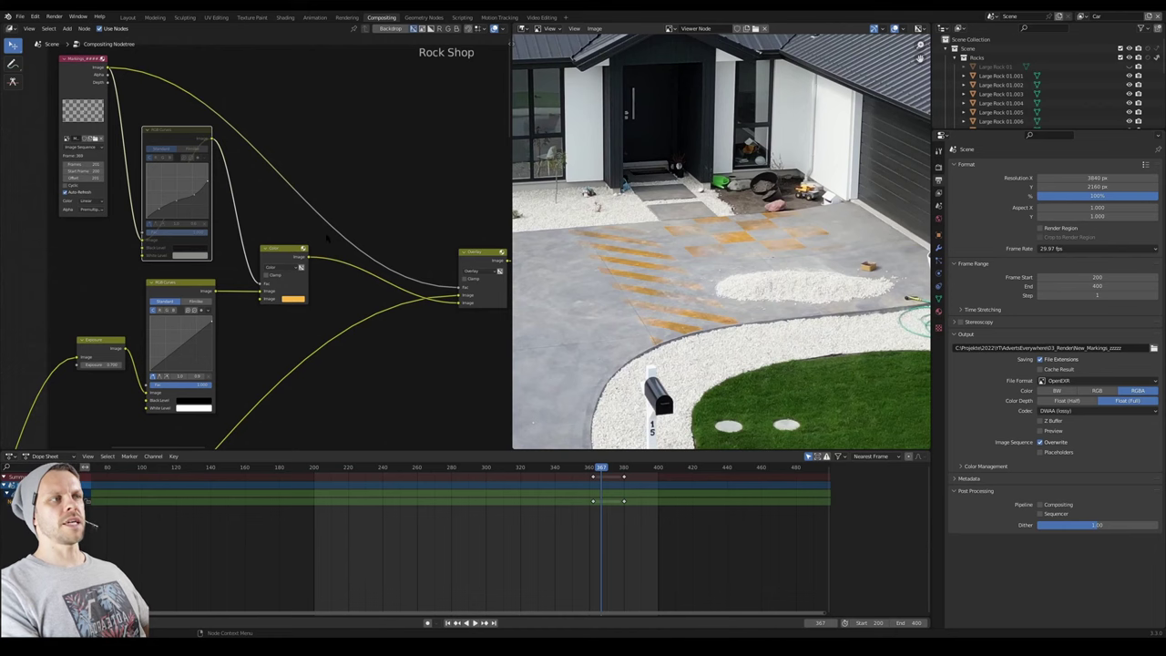
key("m")
Preview the Rock Shop branch node by node, from Exposure through the lower RGB Curves and Color nodes to the first Alpha Over.
middle_click_drag(241, 298, 247, 283)
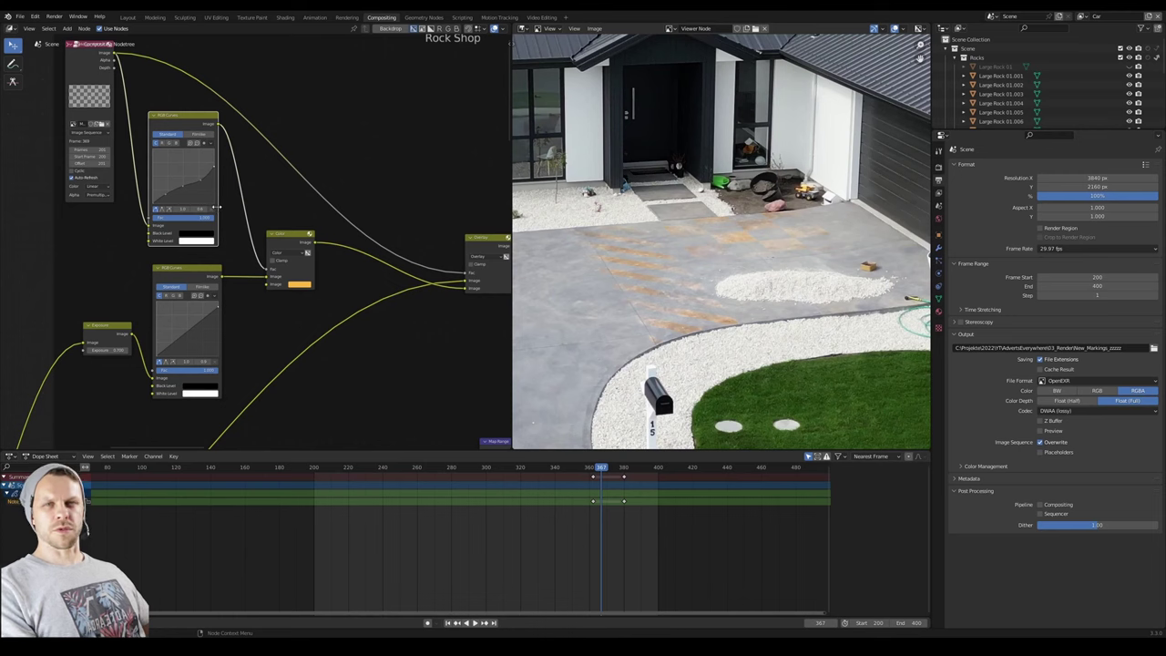
middle_click_drag(257, 259, 281, 254)
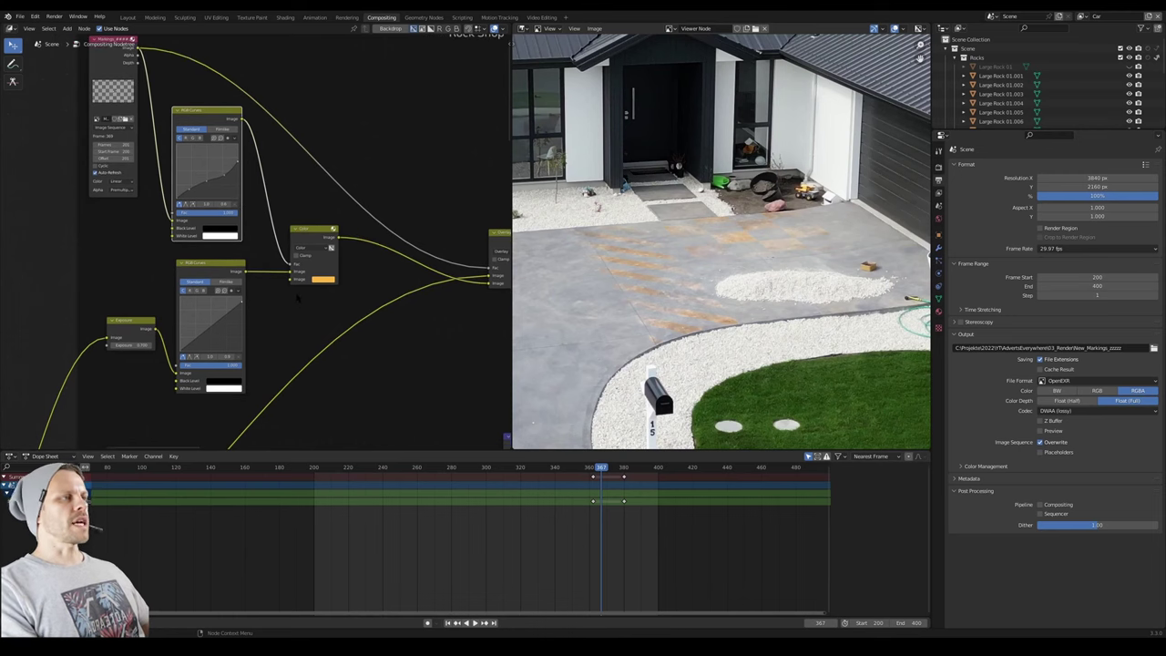
scroll(168, 364, "up", 2)
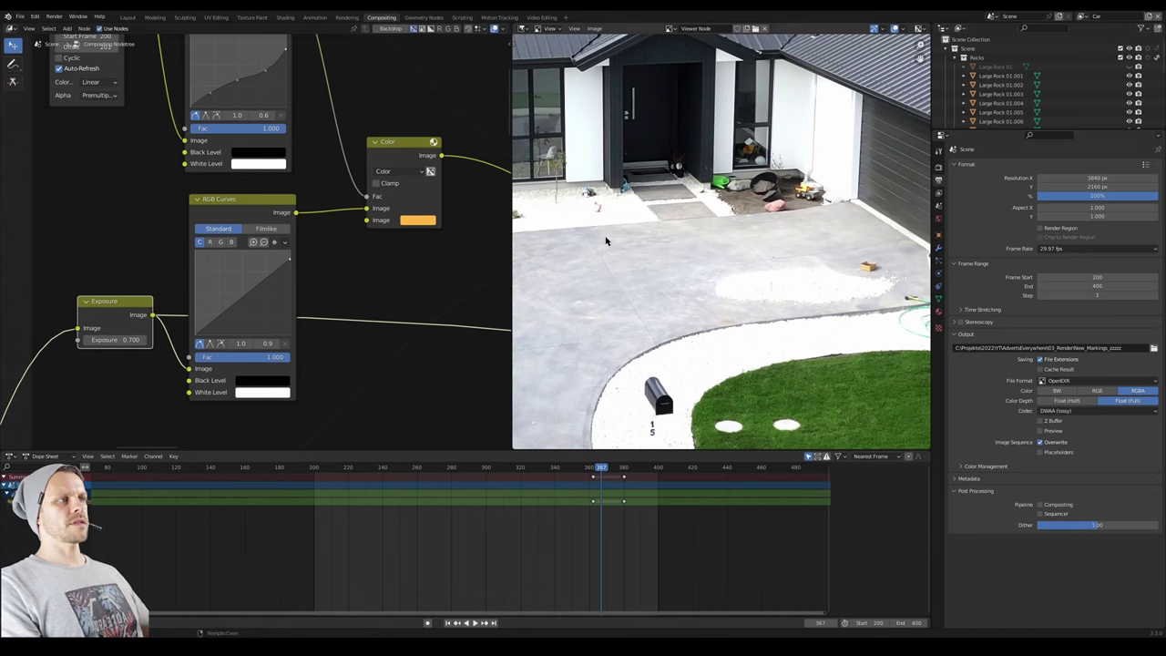
left_click(250, 216, "ctrl+shift")
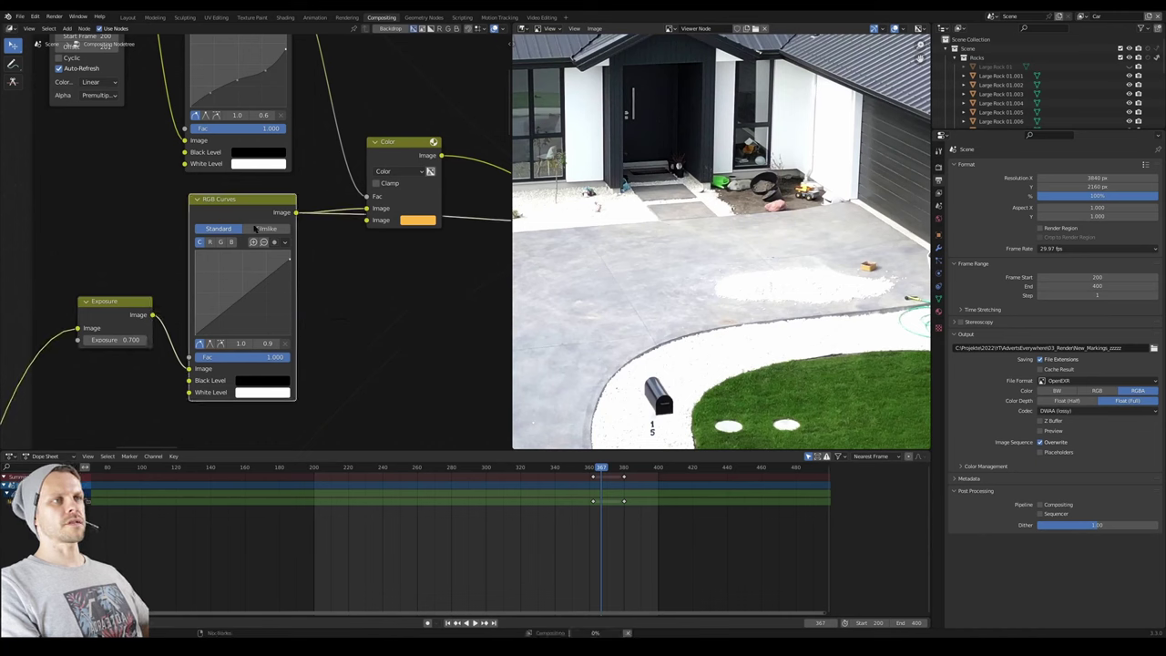
middle_click_drag(291, 264, 270, 360)
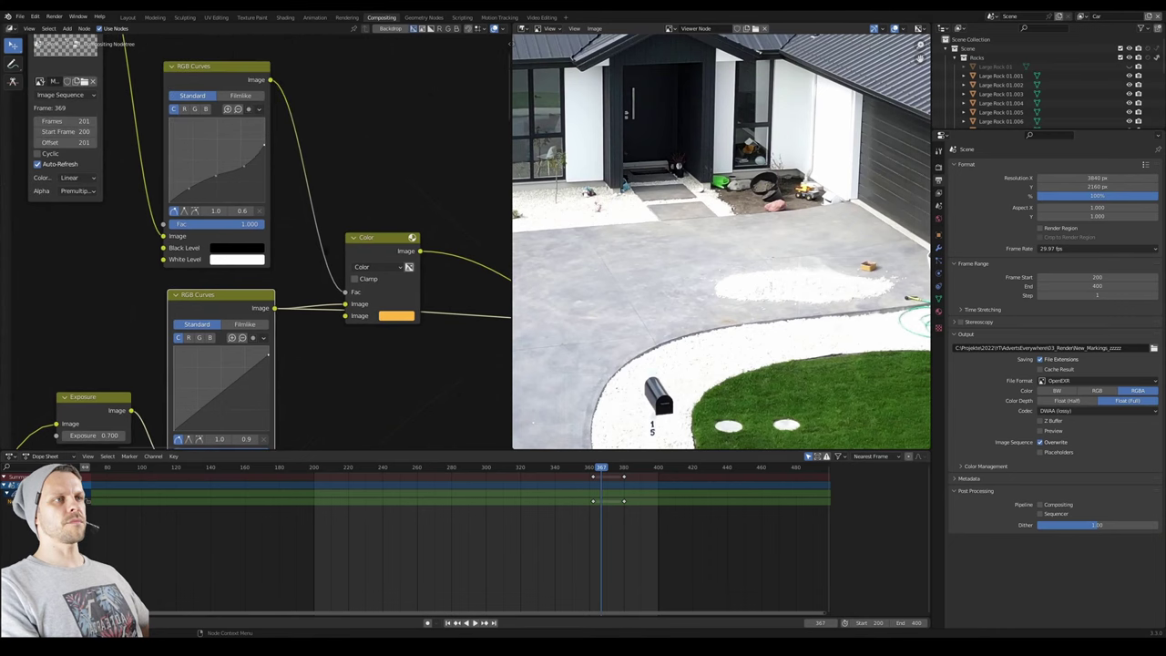
left_click(371, 252, "ctrl+shift")
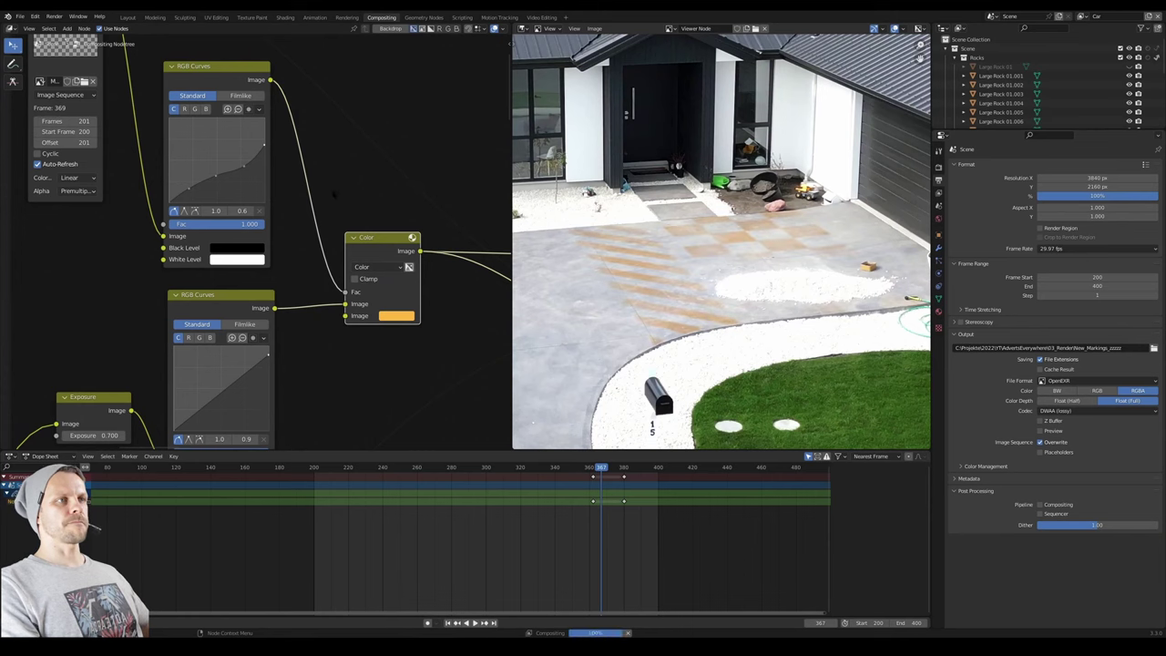
middle_click_drag(338, 239, 347, 290)
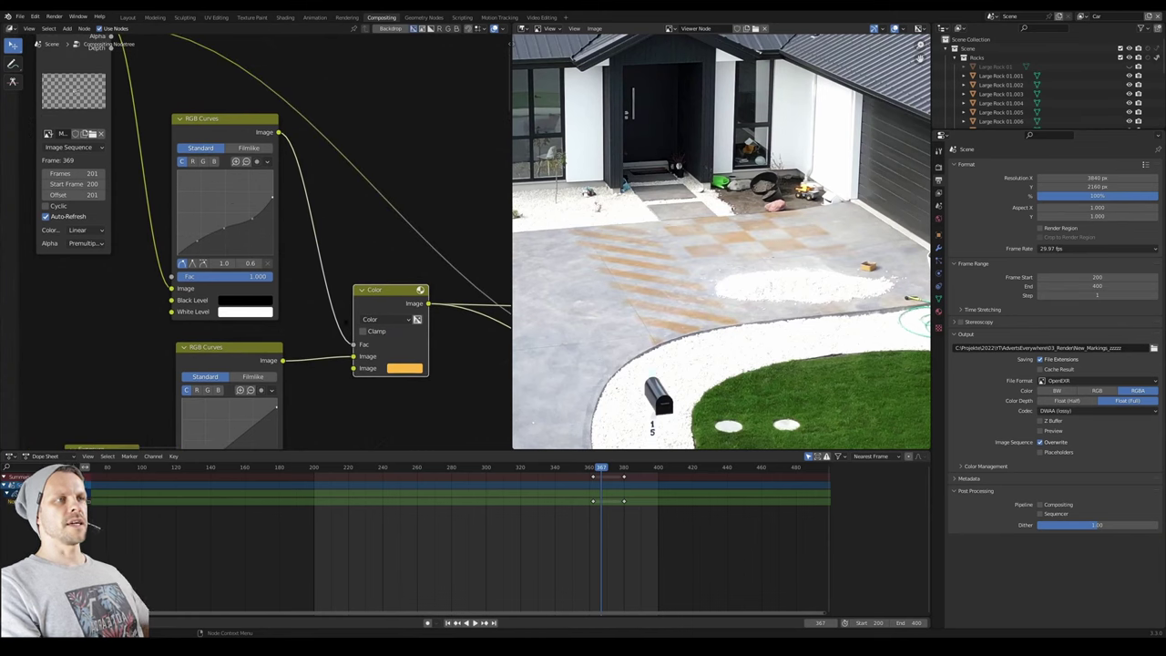
mouse_move(354, 346)
left_mouse_down()
mouse_move(328, 276)
mouse_move(353, 344)
left_mouse_up()
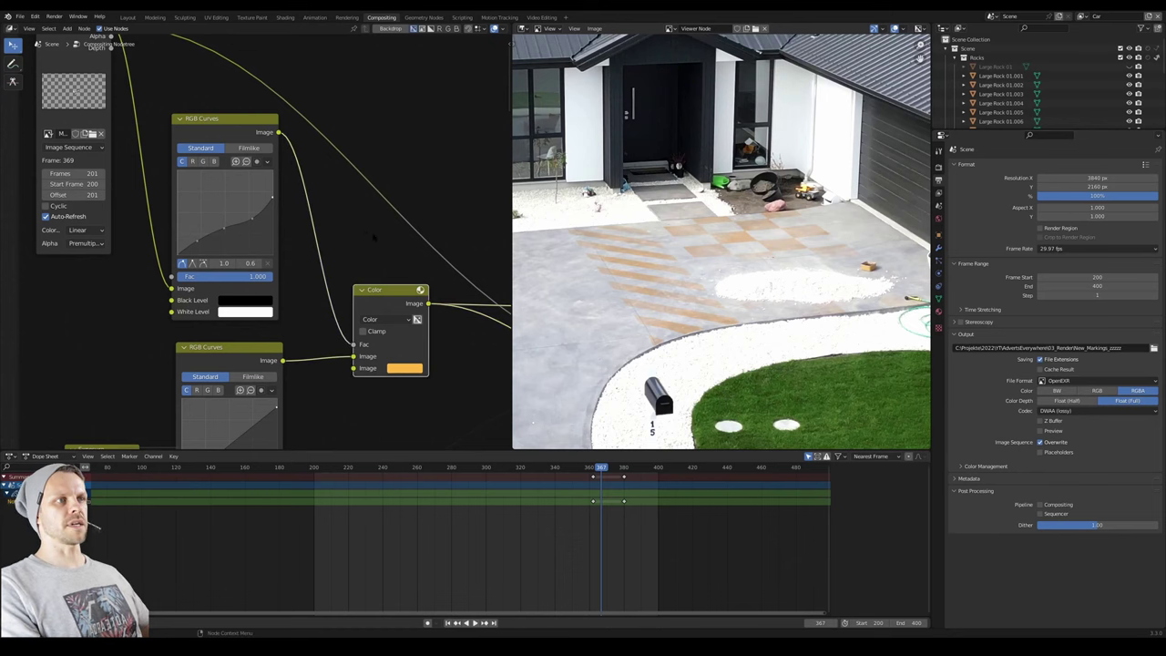
key("Home")
middle_click_drag(402, 286, 126, 296)
left_click(251, 305, "ctrl+shift")
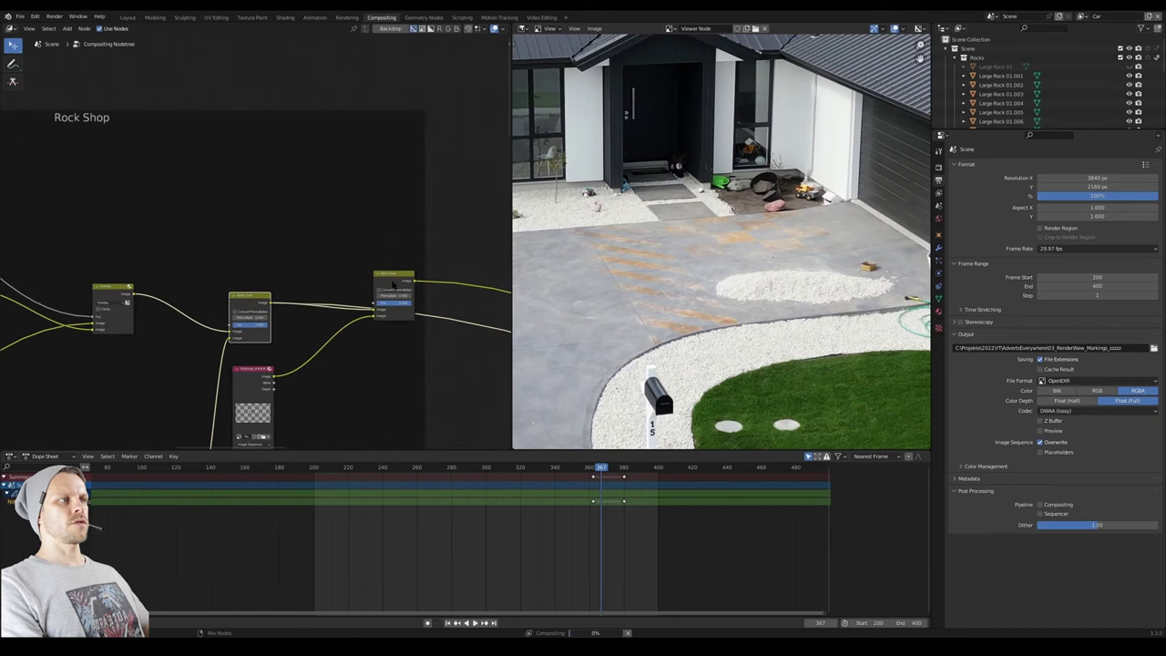
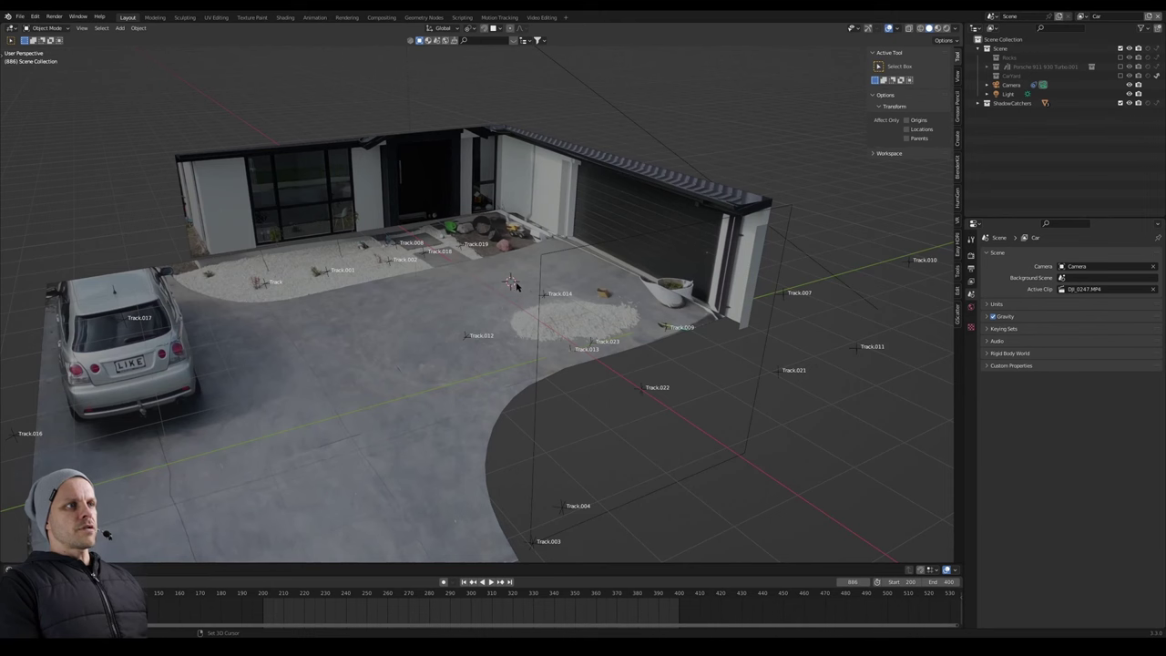
Place the 3D cursor on the driveway beside the gravel patch and search the asset library for "Porsche".
right_click_drag(510, 286, 506, 289, "shift")
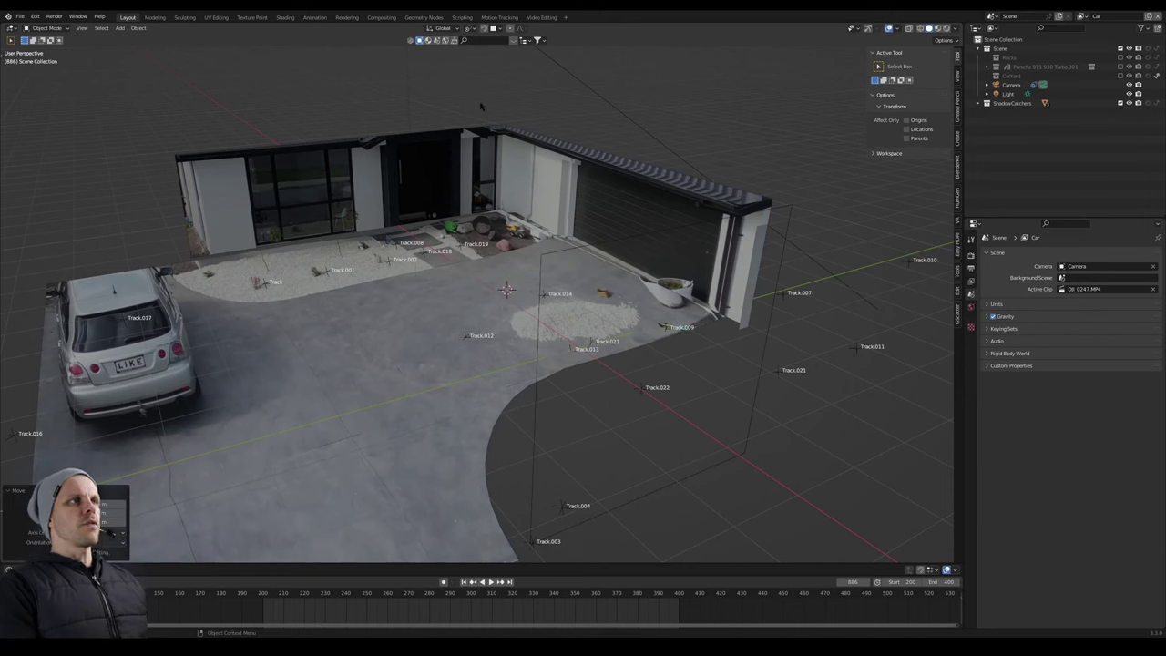
left_click(513, 41)
left_click(512, 41)
left_click(513, 41)
left_click(514, 41)
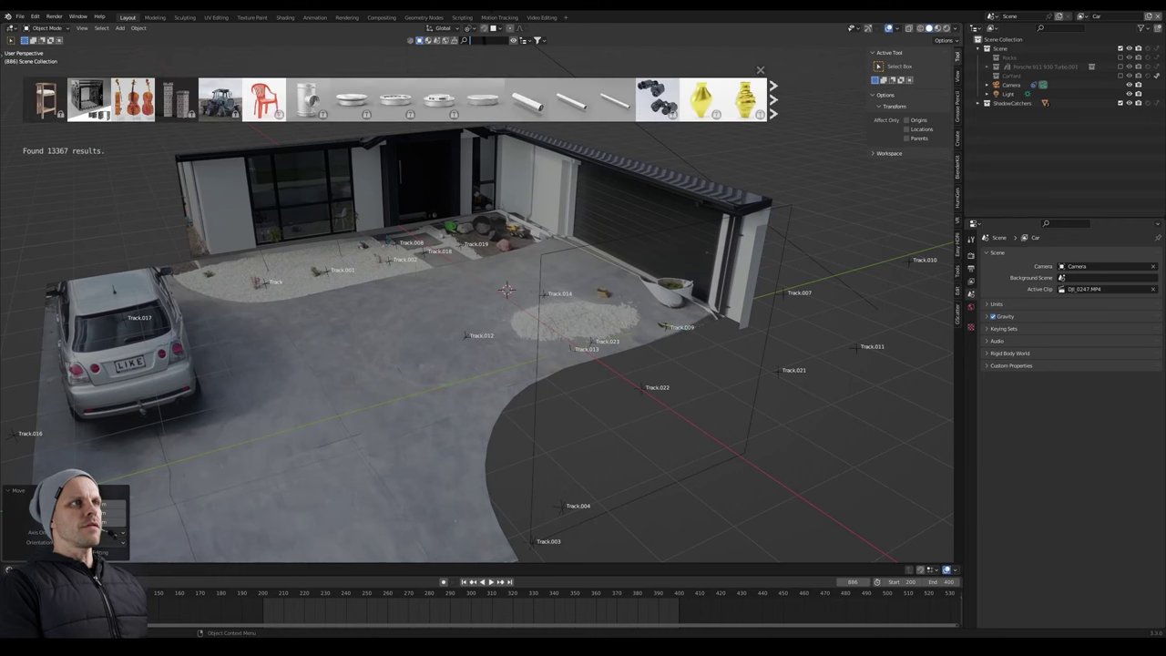
type("Porsche")
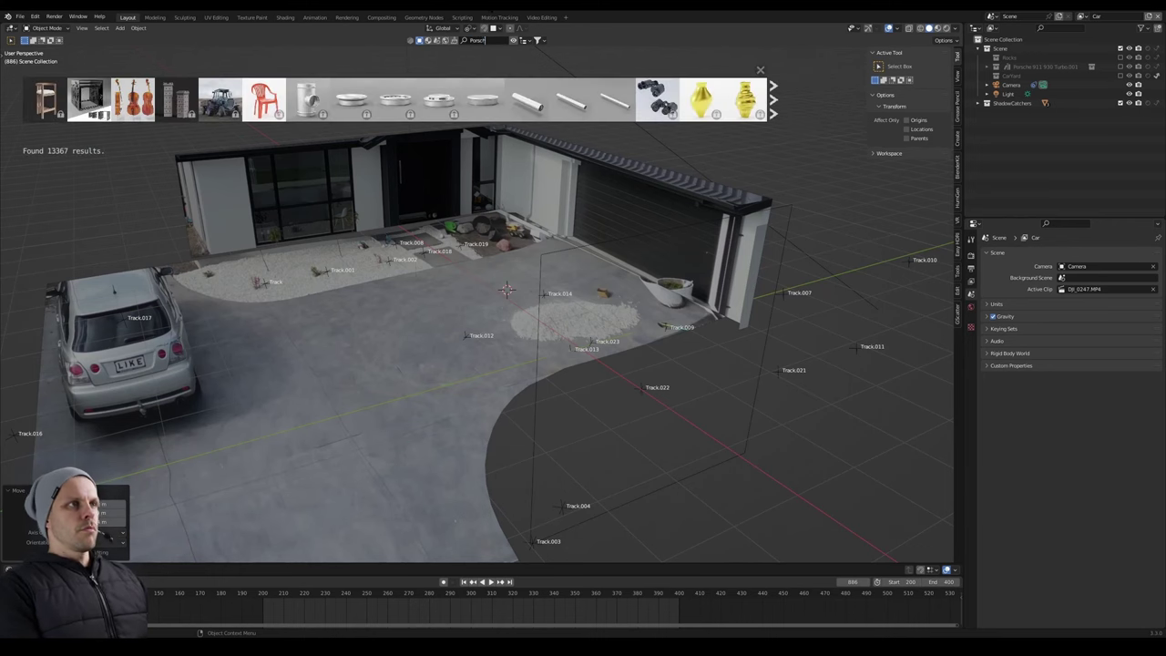
key("Return")
mouse_move(44, 107)
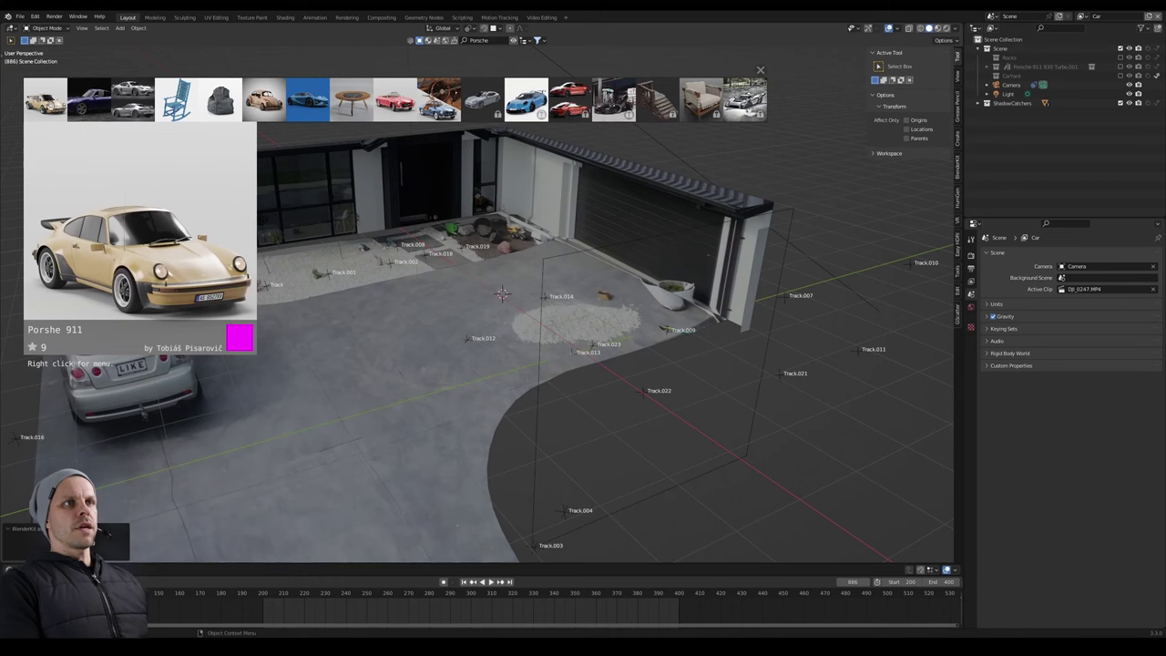
left_click_drag(45, 102, 474, 144)
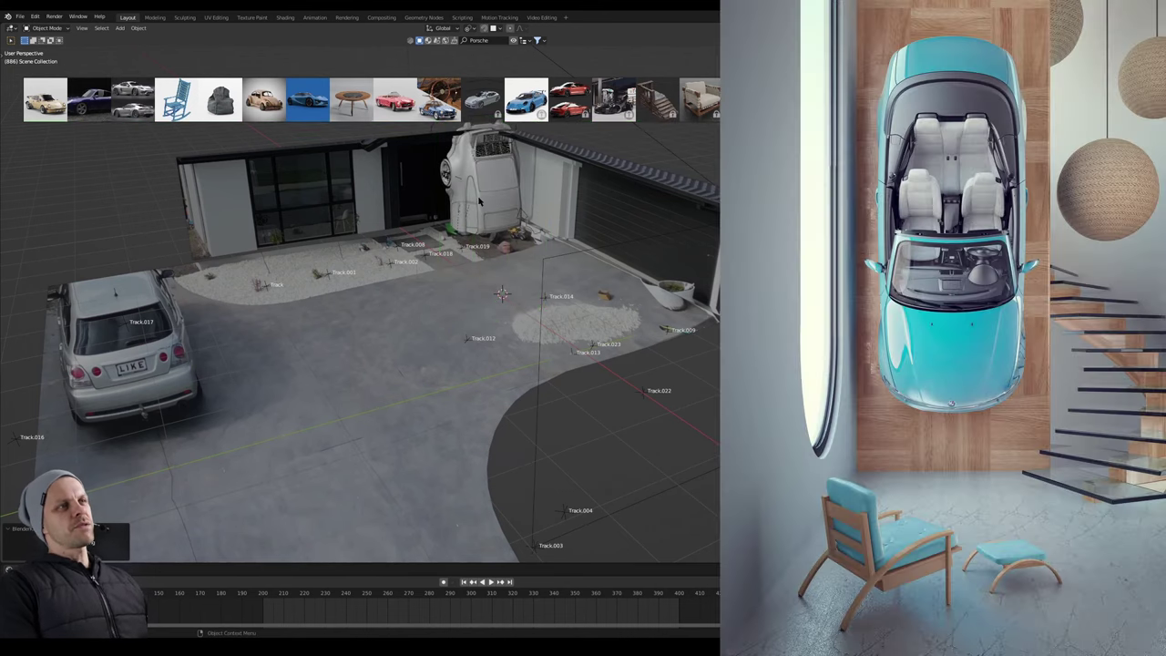
key("ctrl+z")
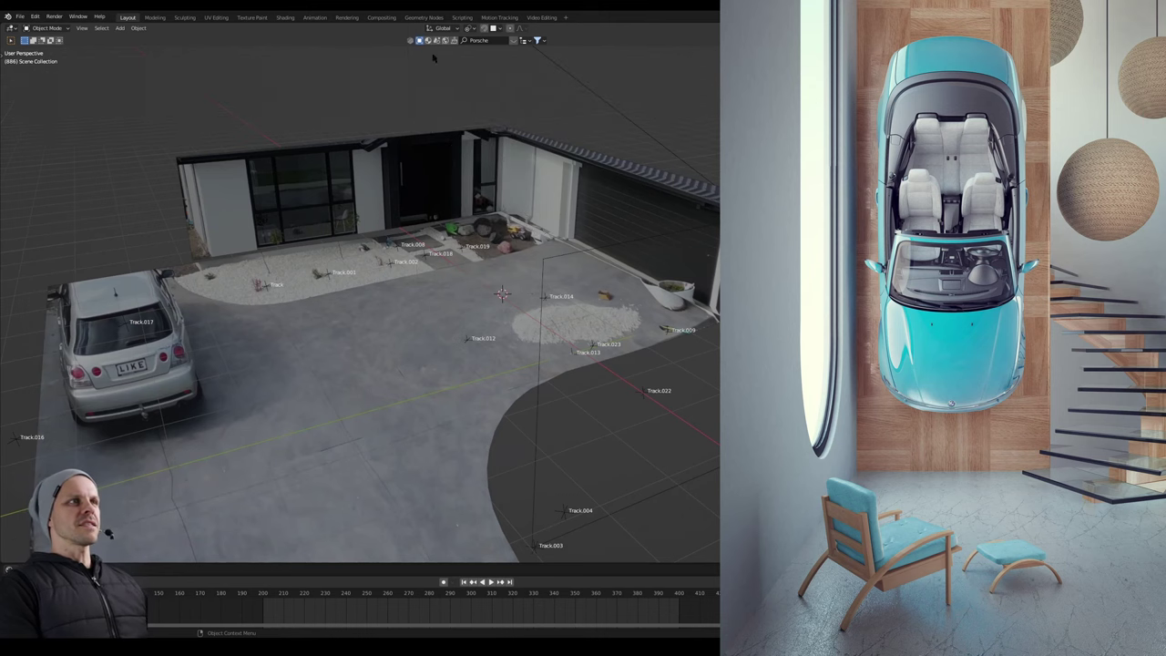
Place the Porshe 911 asset at the 3D cursor on the driveway and rotate it about Z to -159°.
left_click(513, 41)
mouse_move(39, 95)
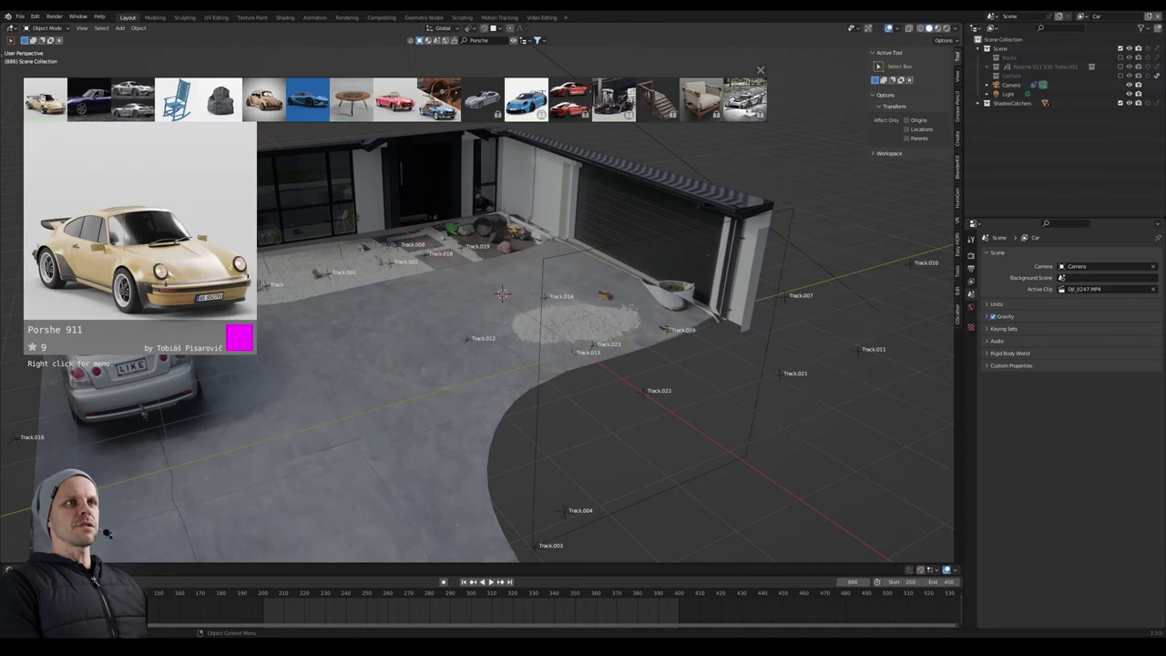
left_click_drag(40, 97, 503, 290)
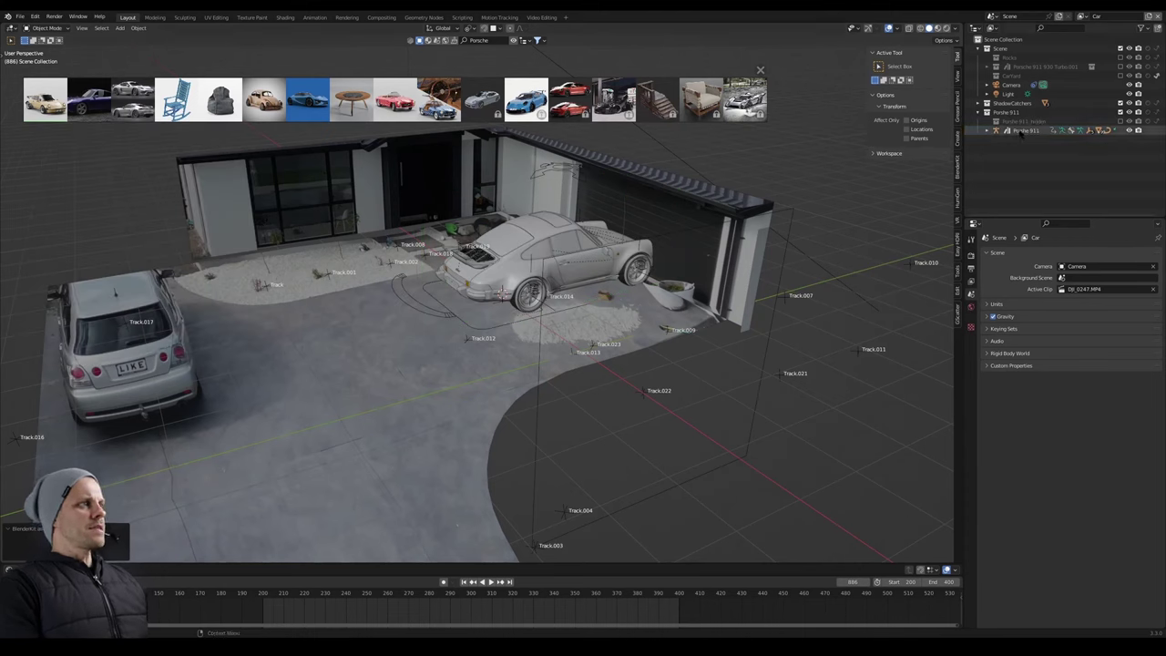
left_click(1021, 133)
key("r")
key("z")
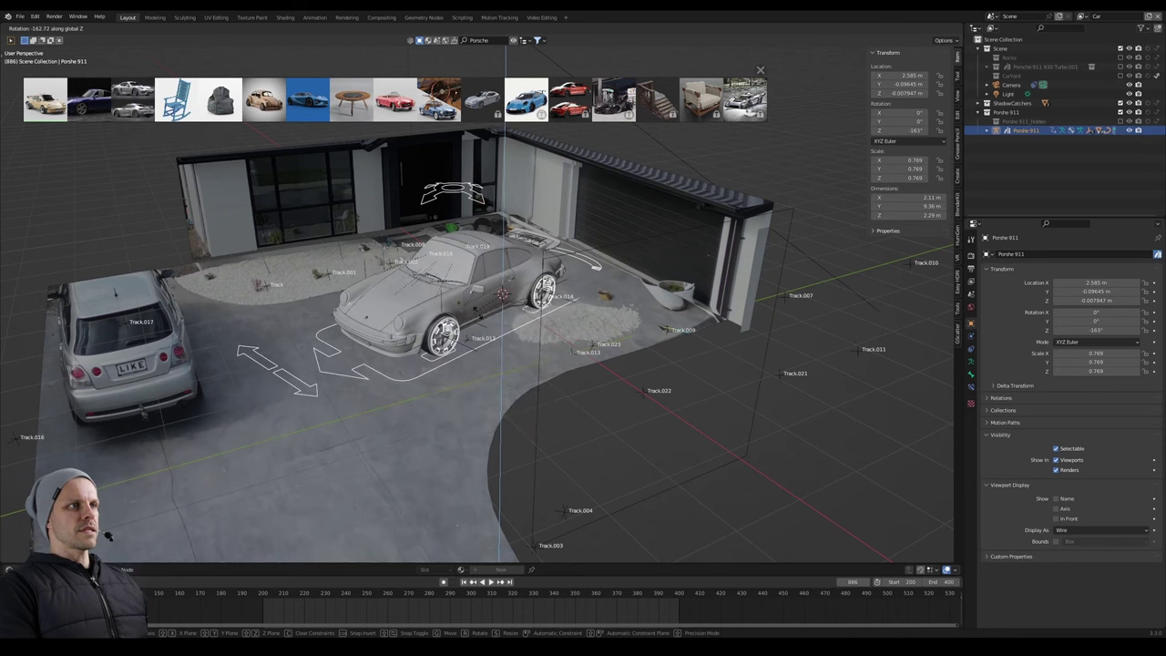
left_click(477, 315)
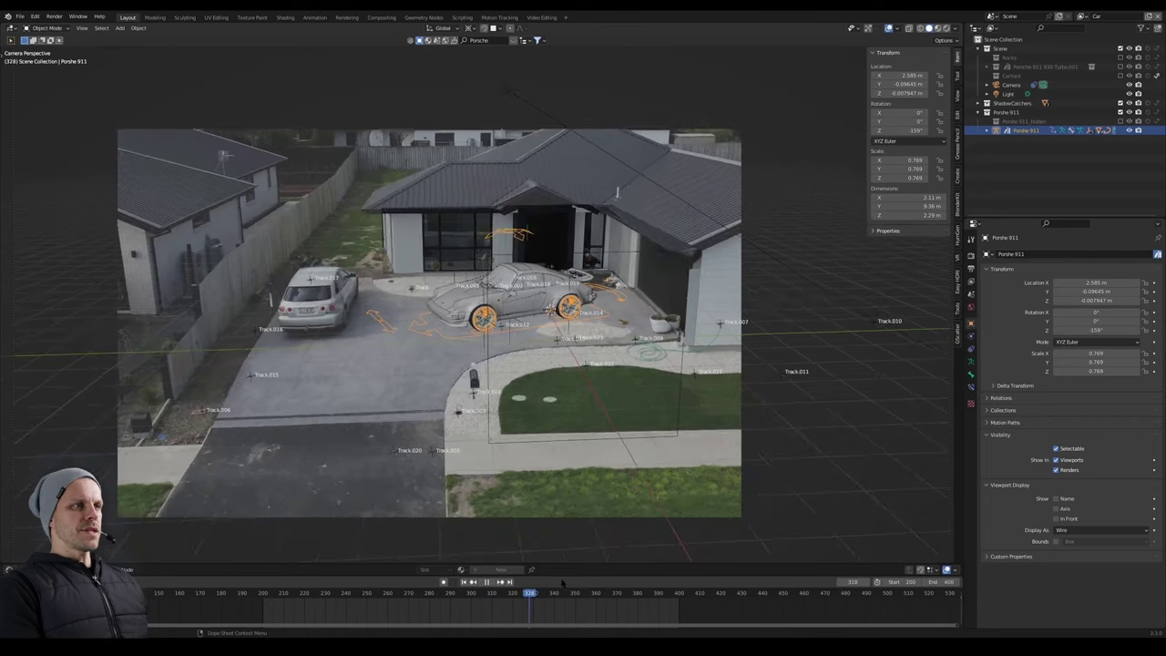
Stop the camera playback at frame 338, scale the Porshe 911 uniformly to 0.685 and play the shot again.
key("space")
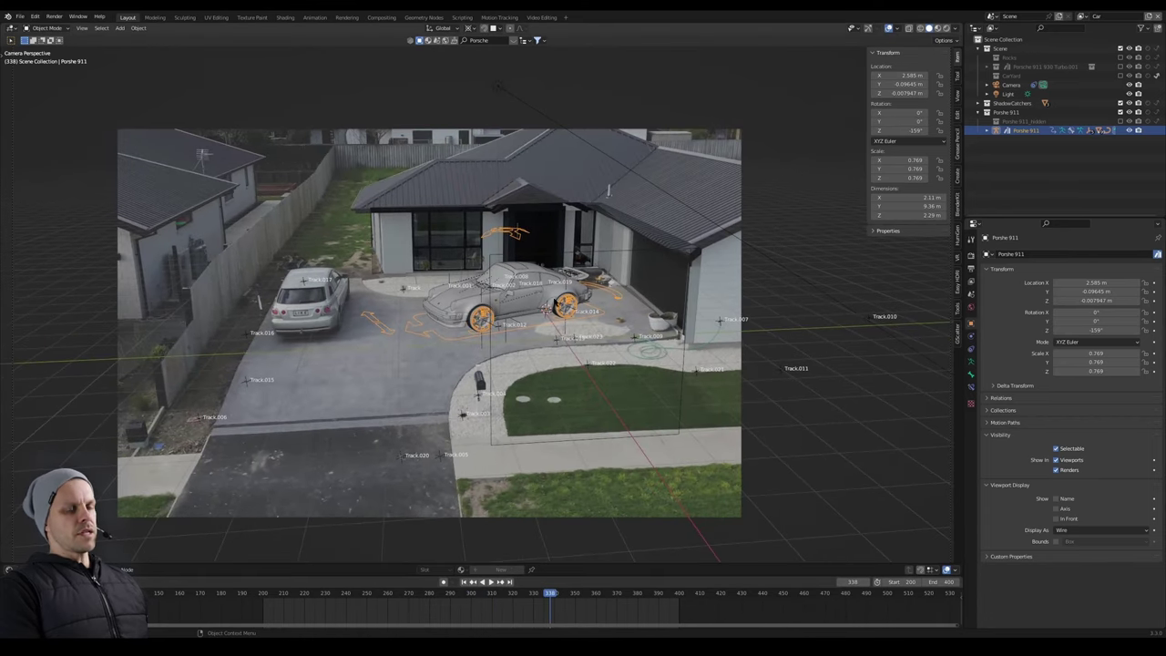
key("period")
left_click(668, 301)
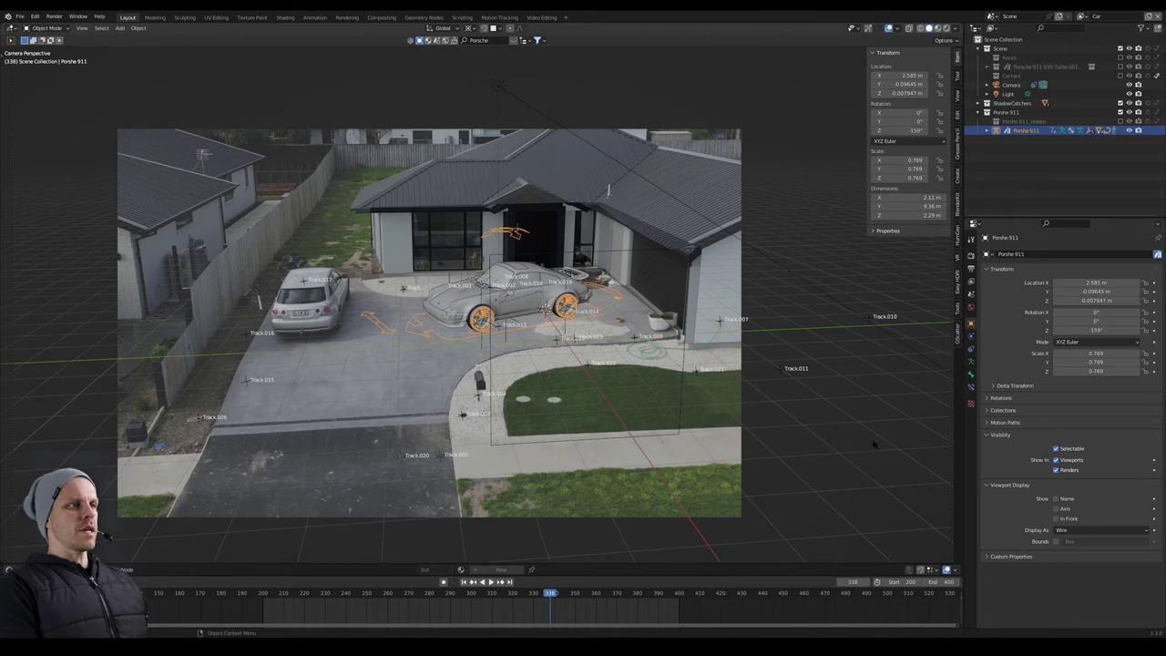
key("s")
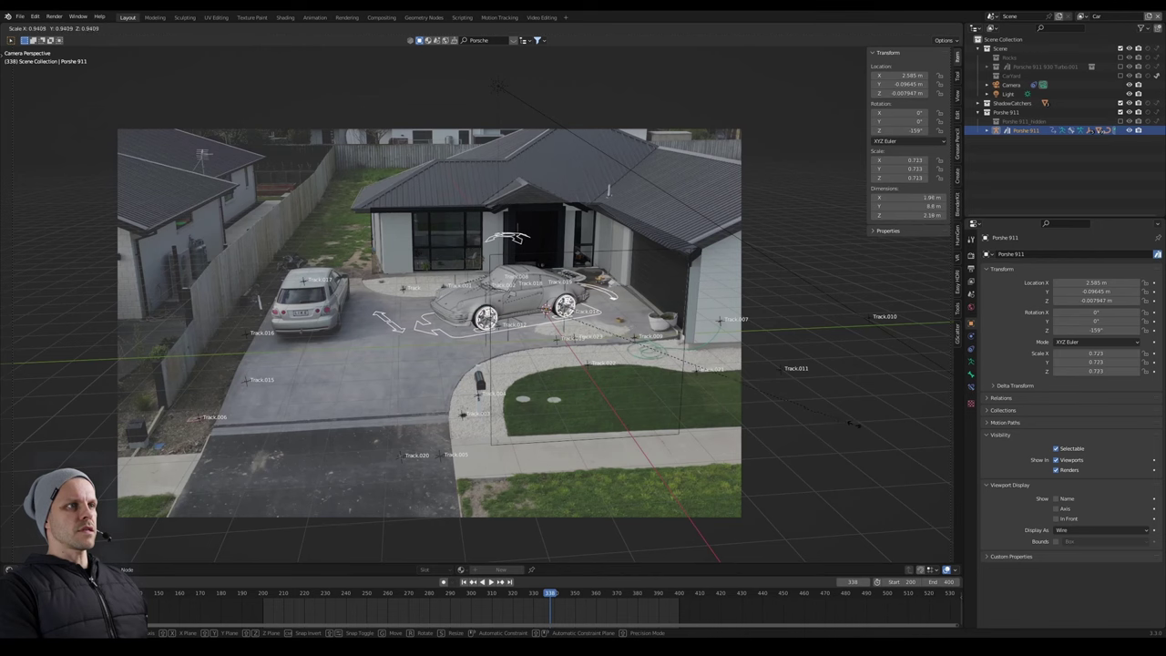
left_click(599, 312)
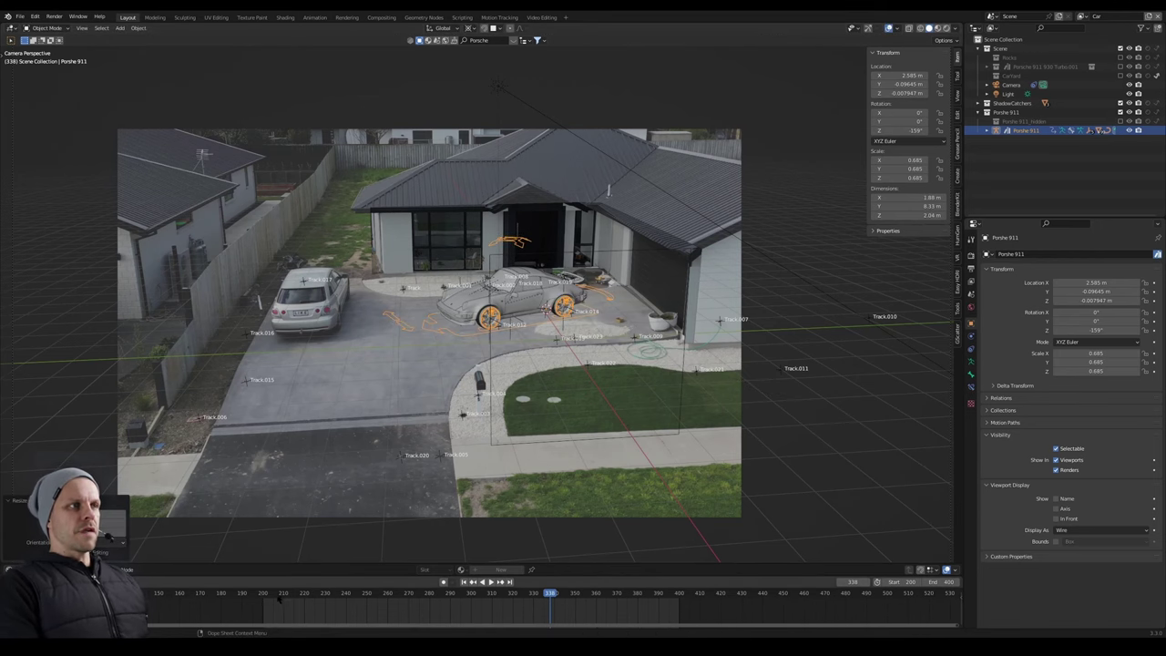
key("space")
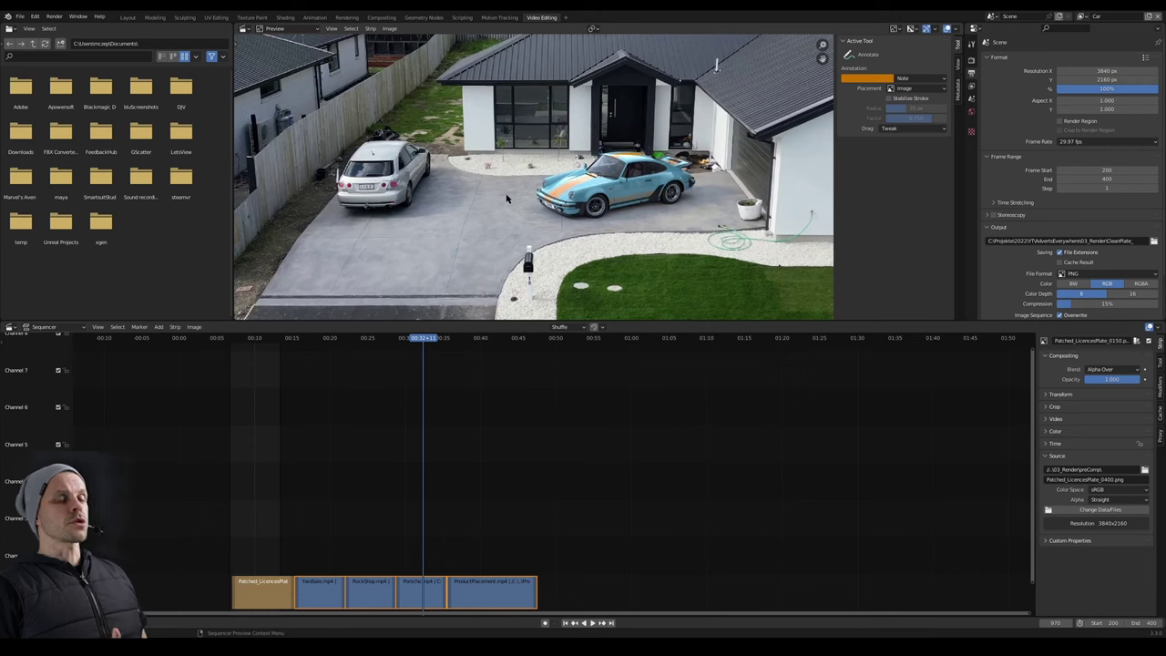
Annotate the Porsche footage with an arrow across the driveway, running from below the parked silver car toward the mailbox side.
middle_click_drag(556, 185, 548, 186)
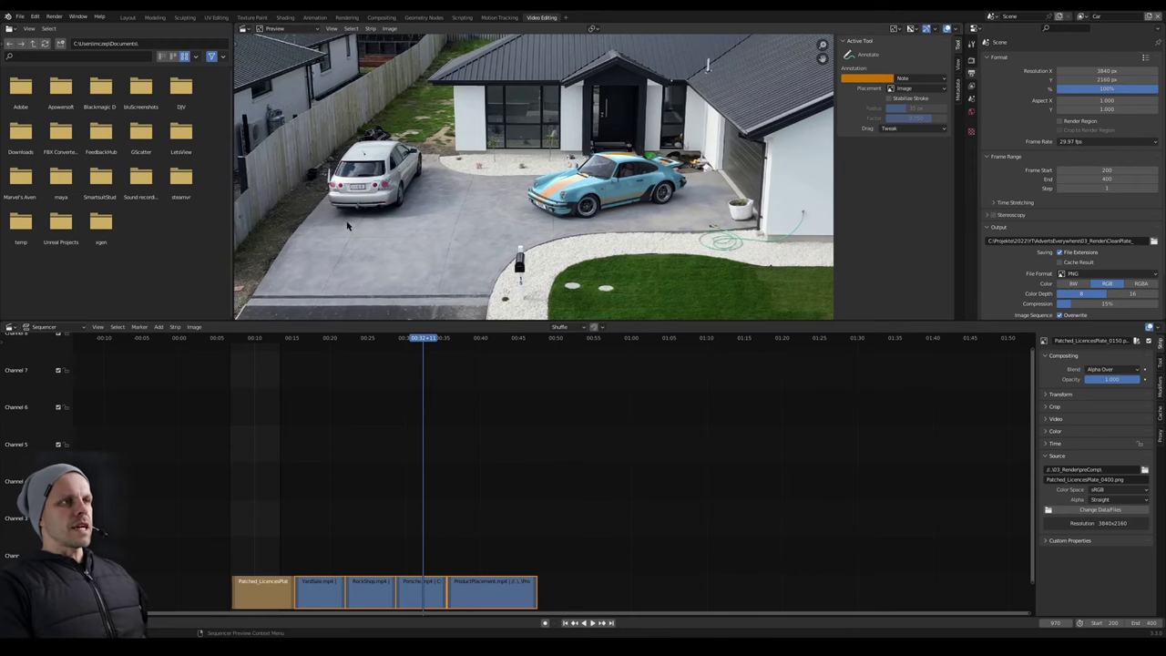
left_click_drag(351, 225, 444, 225)
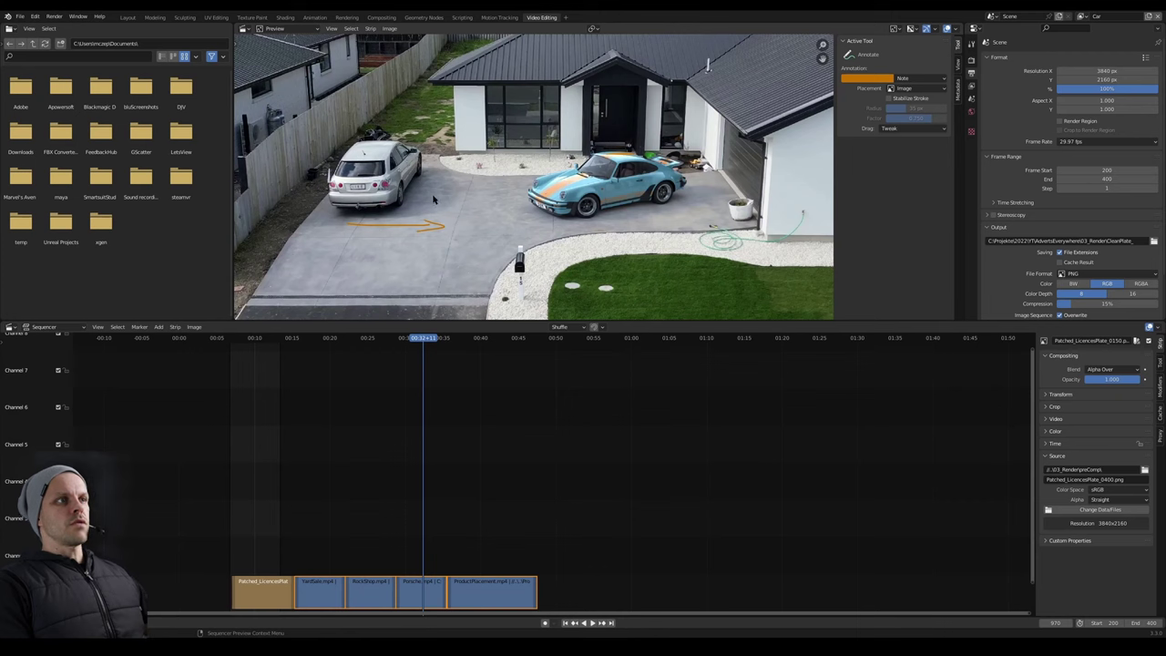
Annotate the shadow area beneath and beside the parked silver car with two curved strokes, then undo the last stroke.
mouse_move(341, 202)
left_mouse_down()
mouse_move(356, 214)
mouse_move(401, 206)
mouse_move(421, 175)
left_mouse_up()
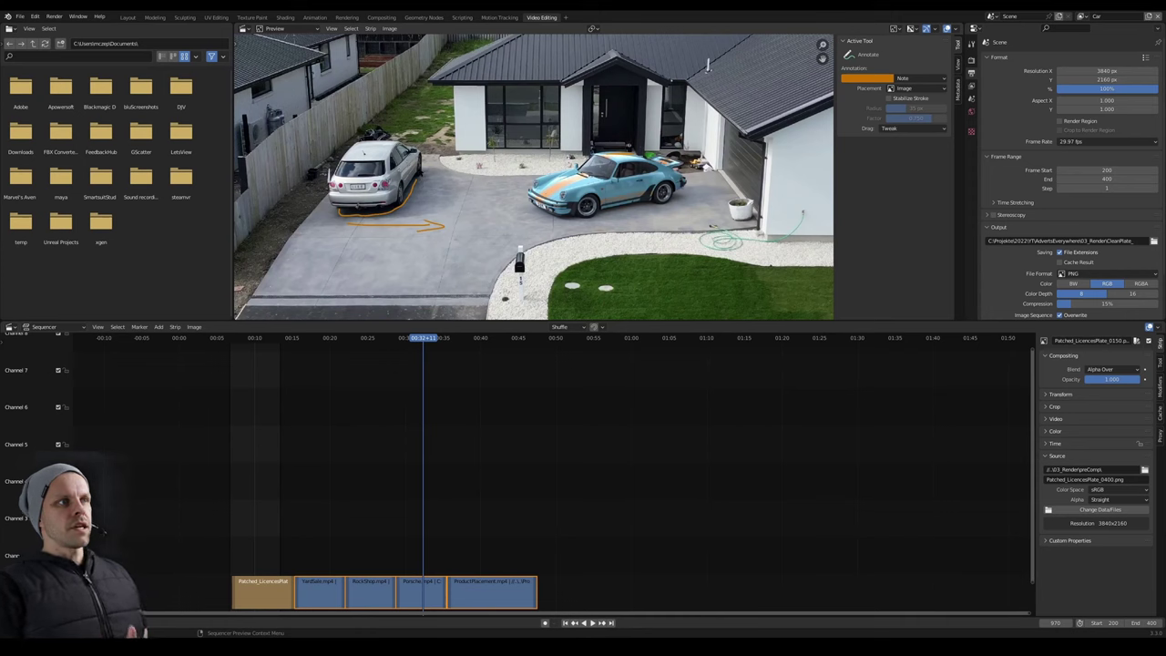
mouse_move(424, 173)
left_mouse_down()
mouse_move(434, 163)
mouse_move(460, 173)
mouse_move(447, 208)
mouse_move(396, 217)
left_mouse_up()
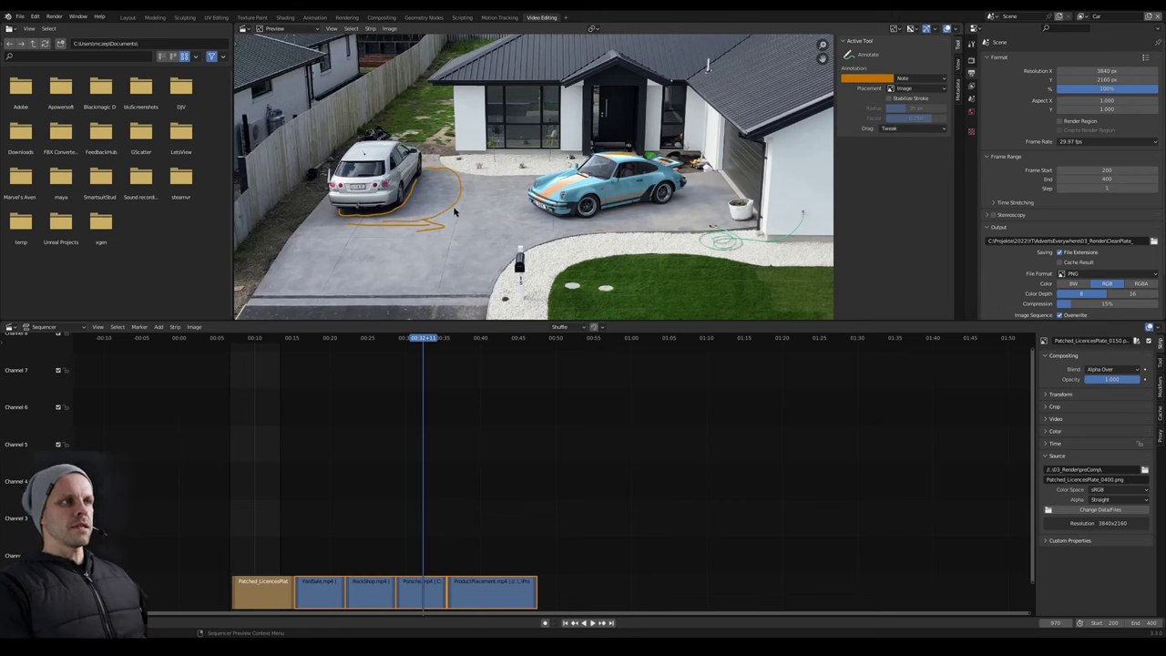
key("ctrl+z")
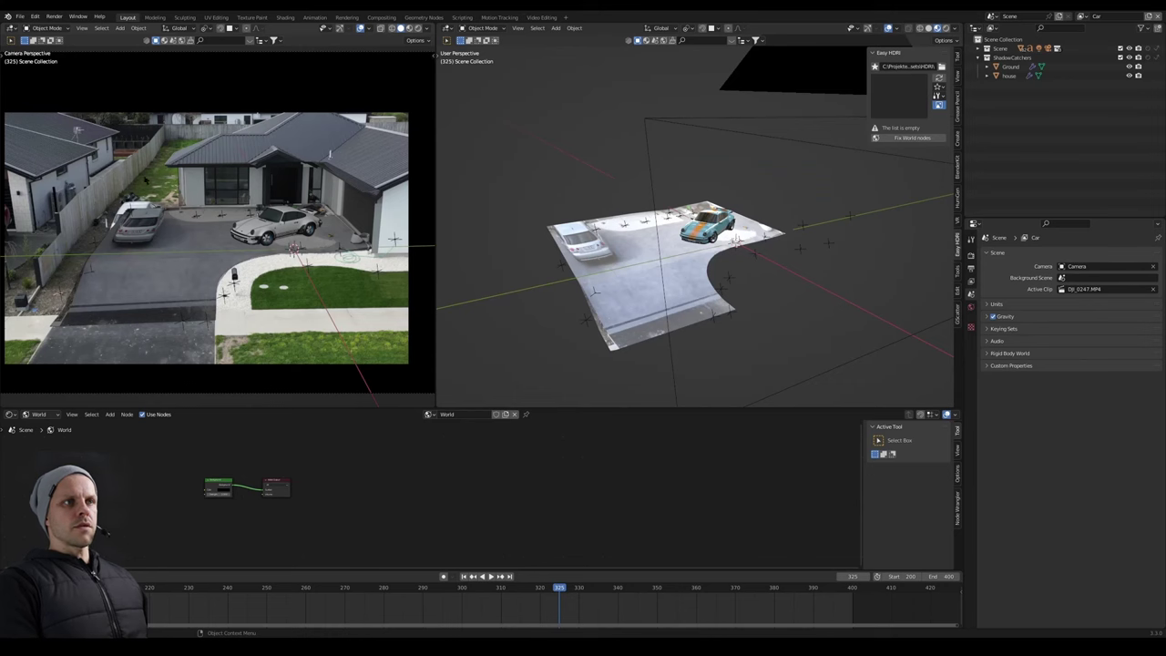
Show the camera view in rendered shading and limit its render region to the area around the Porsche.
key("z")
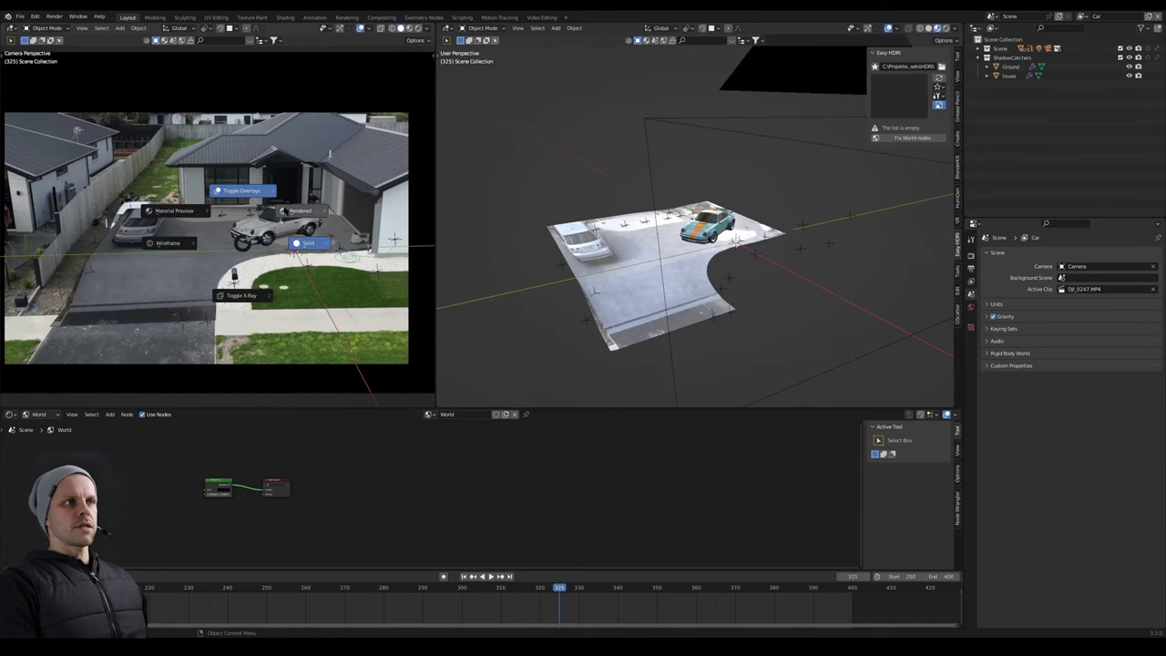
left_click(293, 210)
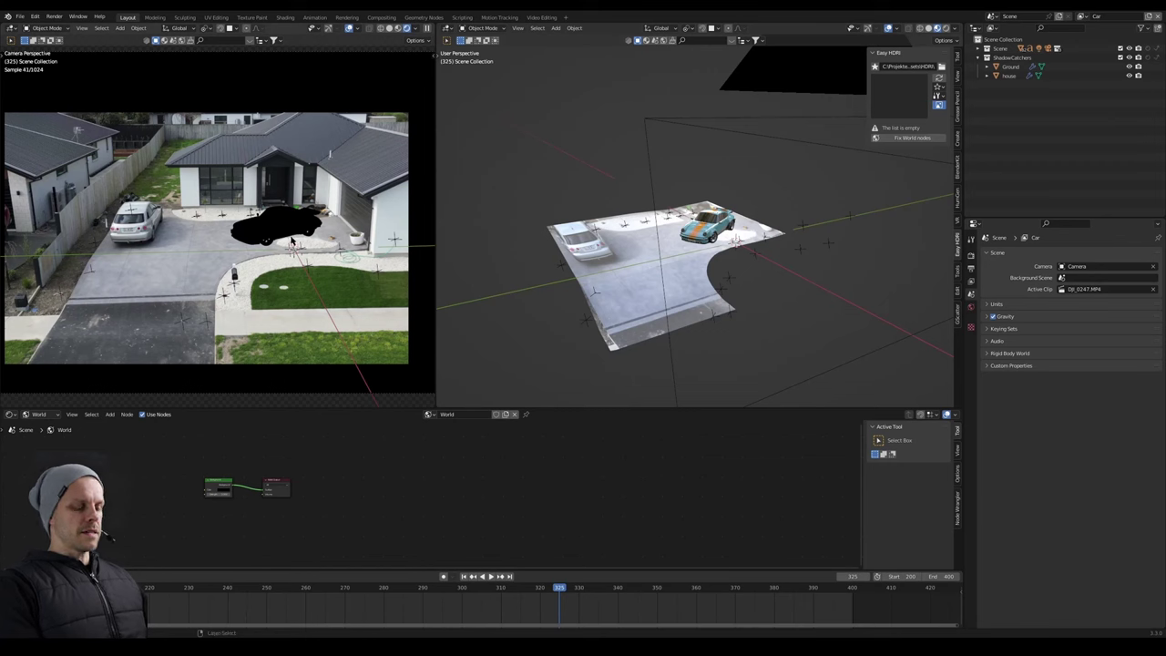
key("ctrl+b")
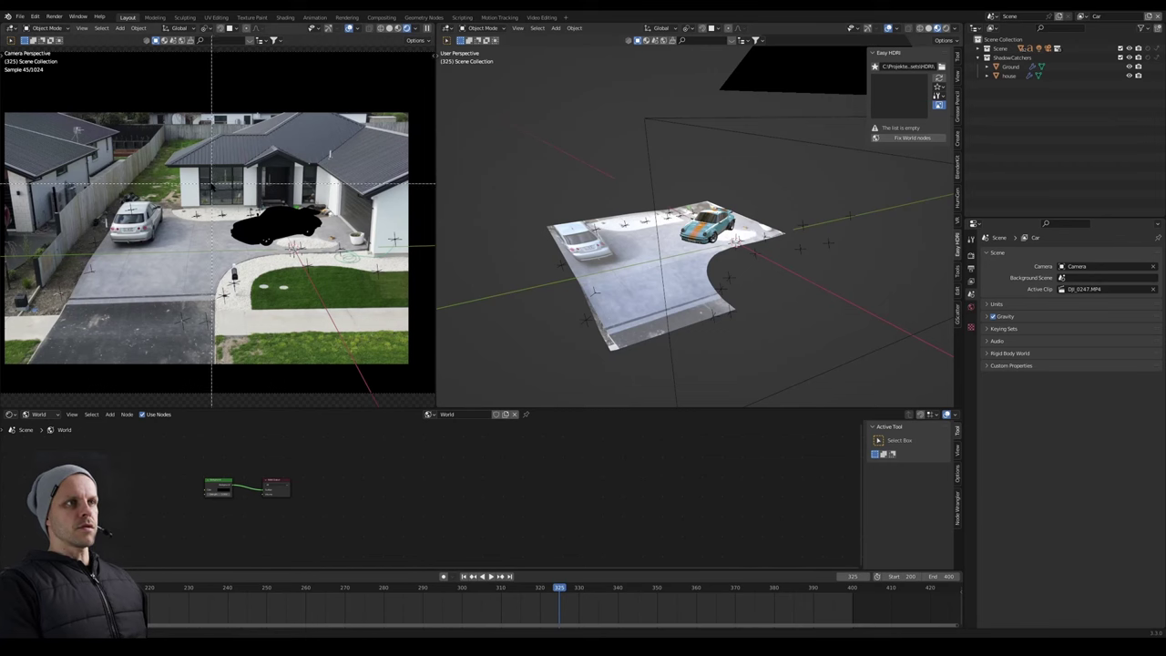
left_click_drag(210, 179, 350, 273)
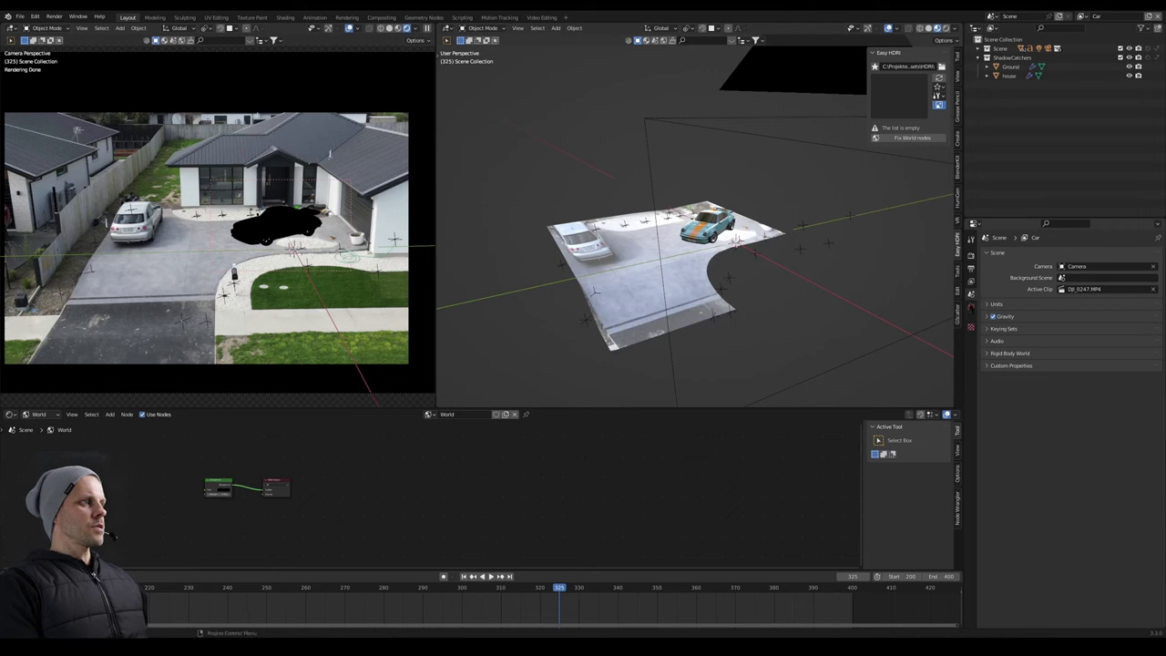
Add a Sun light above the driveway and raise it about 2.3 m along Z.
key("shift+a")
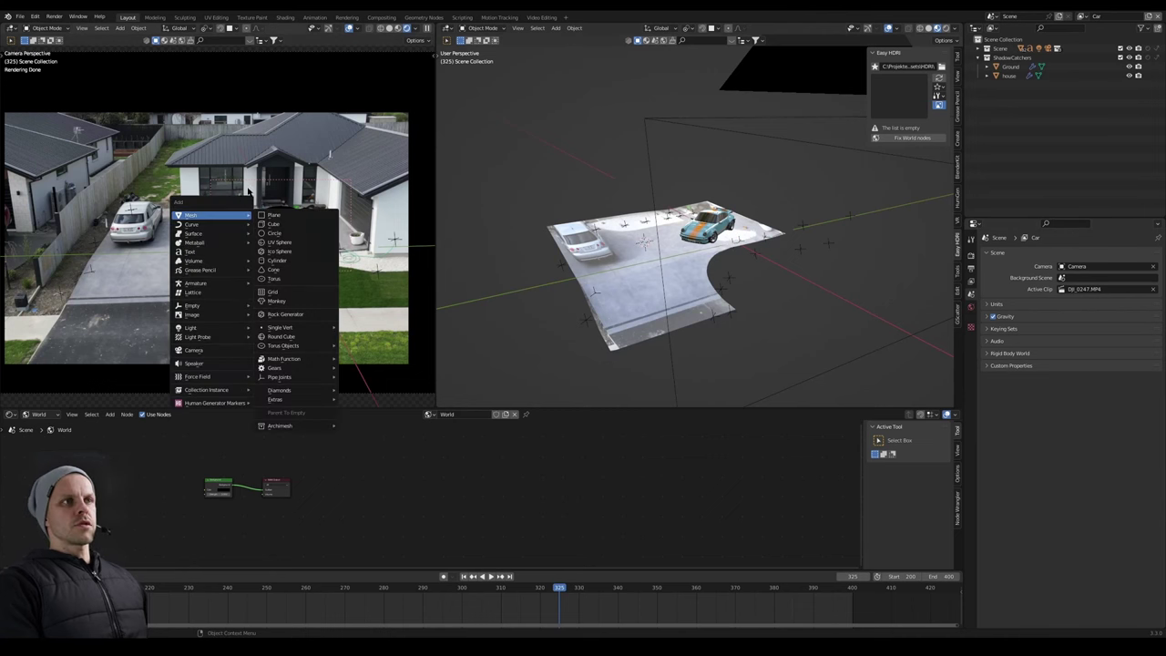
mouse_move(213, 328)
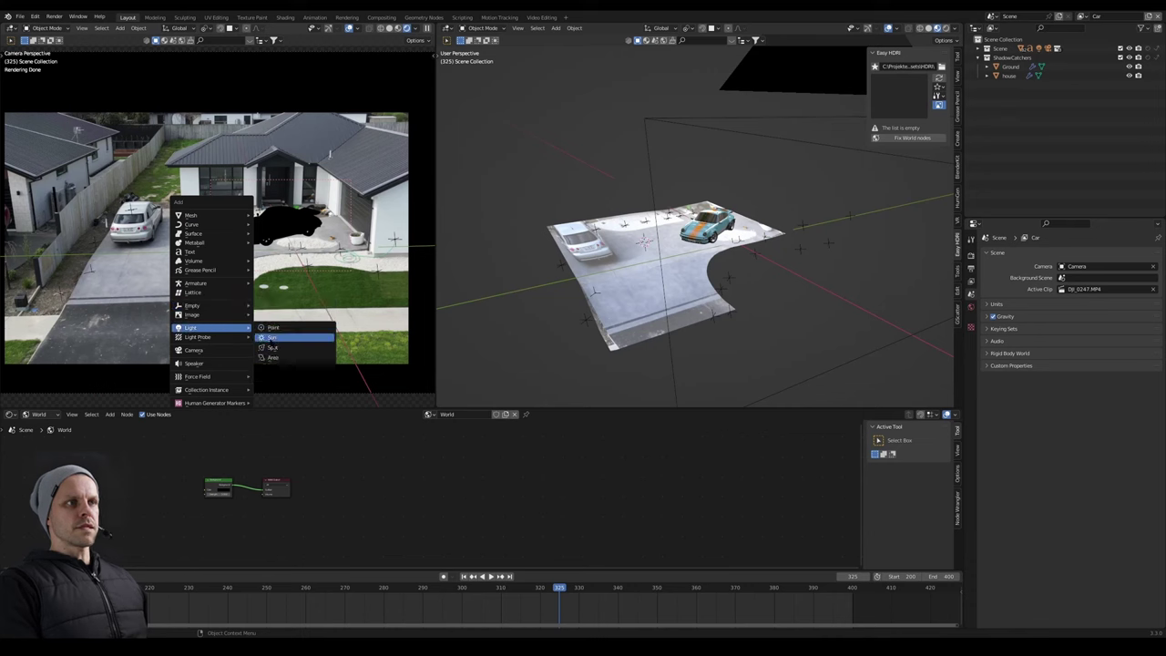
left_click(262, 338)
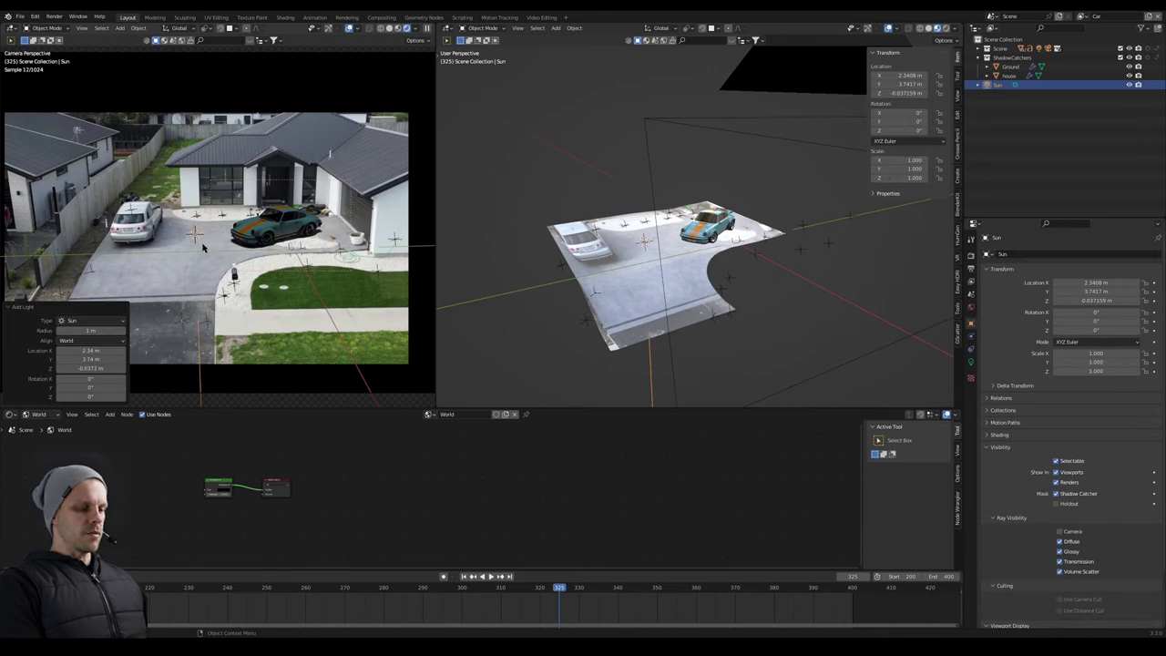
key("g")
key("z")
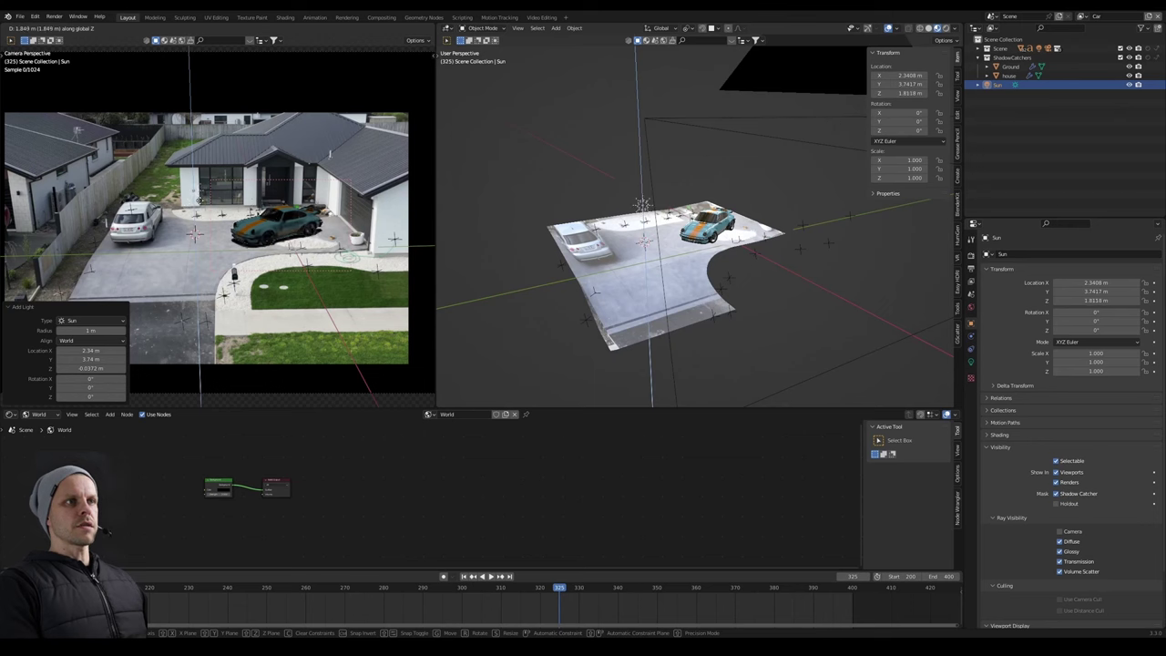
left_click(197, 191)
Rotate the Sun light about the global X axis by -57.9° so it shines toward the Porsche.
middle_click_drag(679, 284, 628, 249)
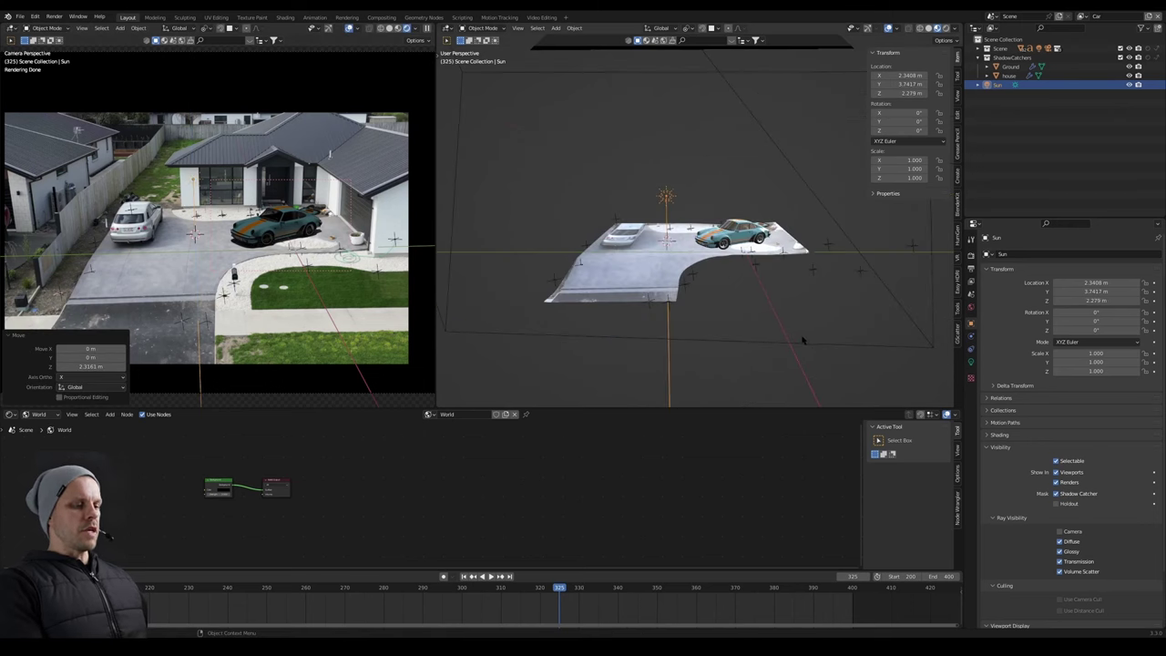
key("r")
key("x")
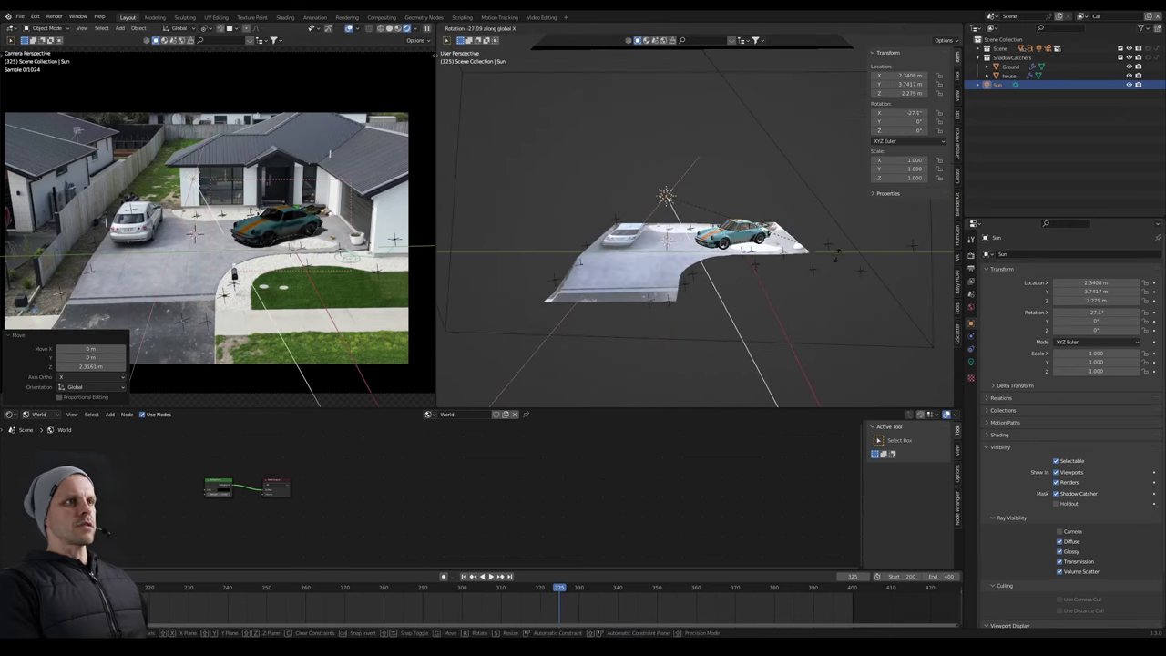
mouse_move(827, 146)
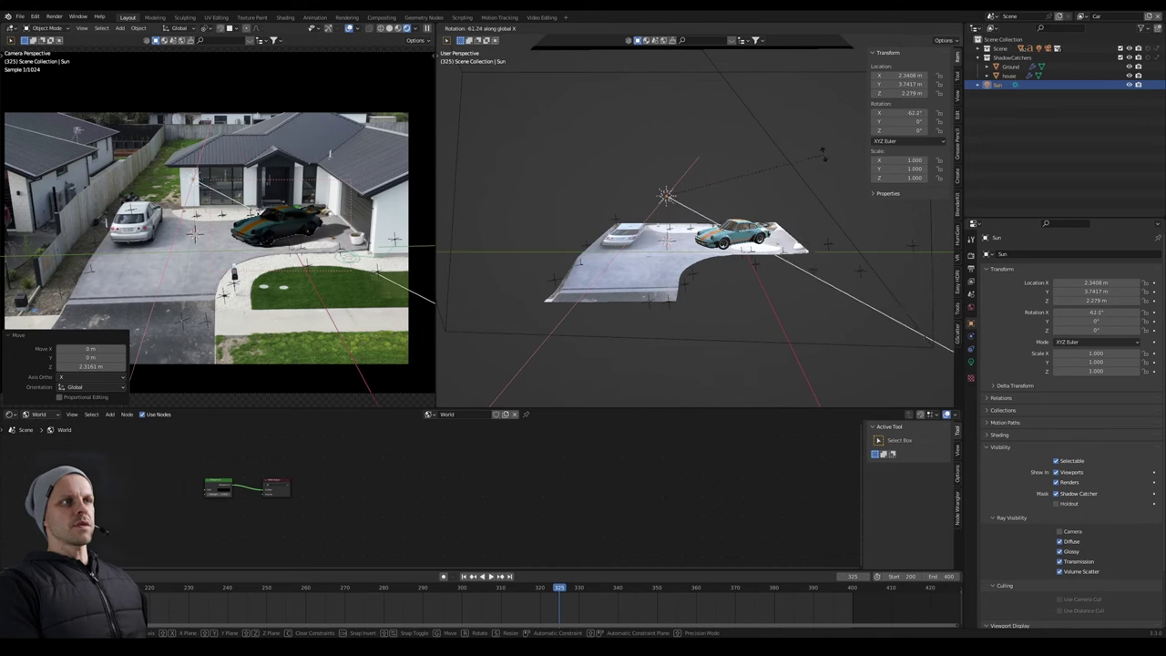
left_click(812, 170)
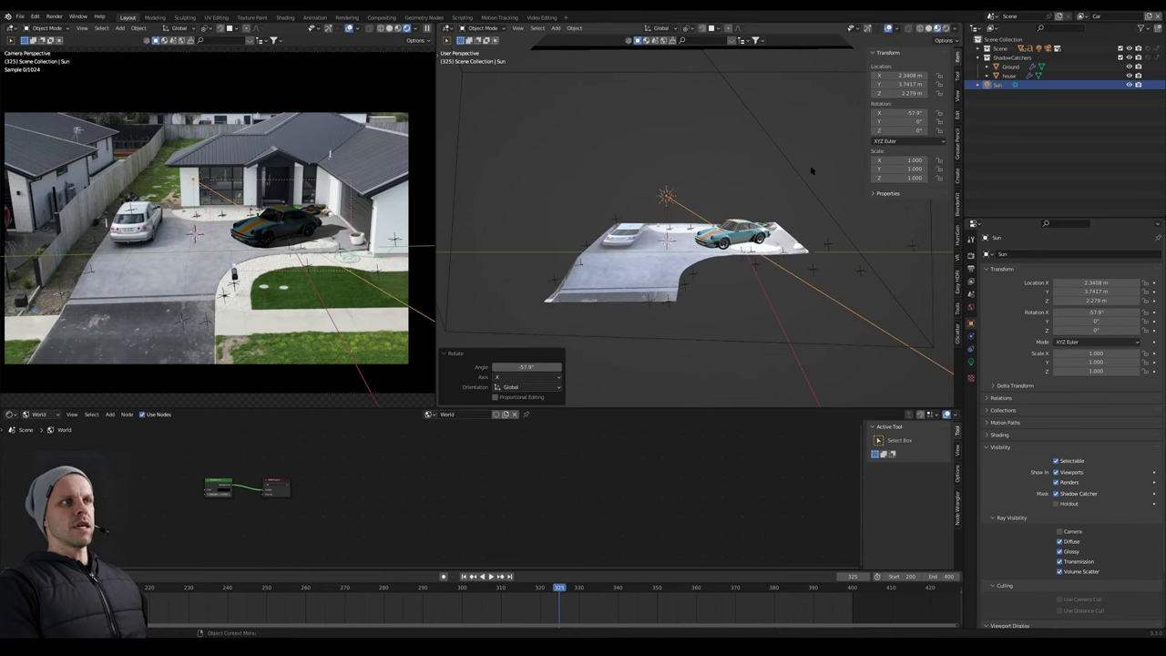
Adjust the Sun light's angle and strength in its light settings.
middle_click_drag(761, 240, 668, 305)
middle_click_drag(756, 182, 709, 194)
middle_click_drag(693, 264, 640, 197)
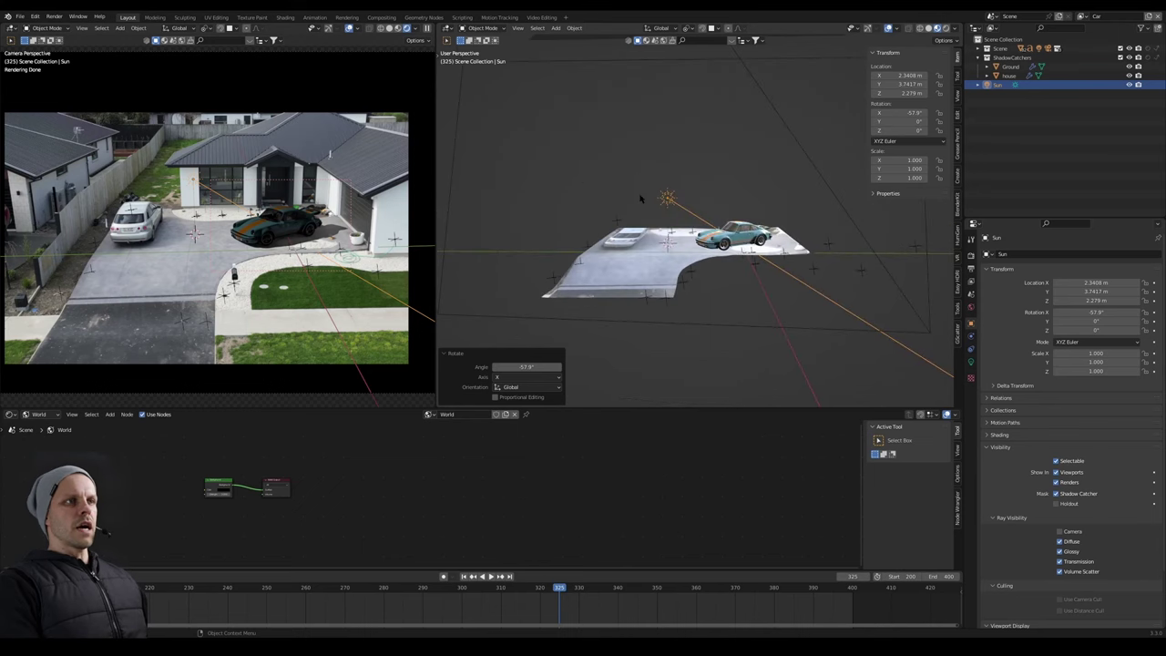
scroll(374, 235, "up", 2)
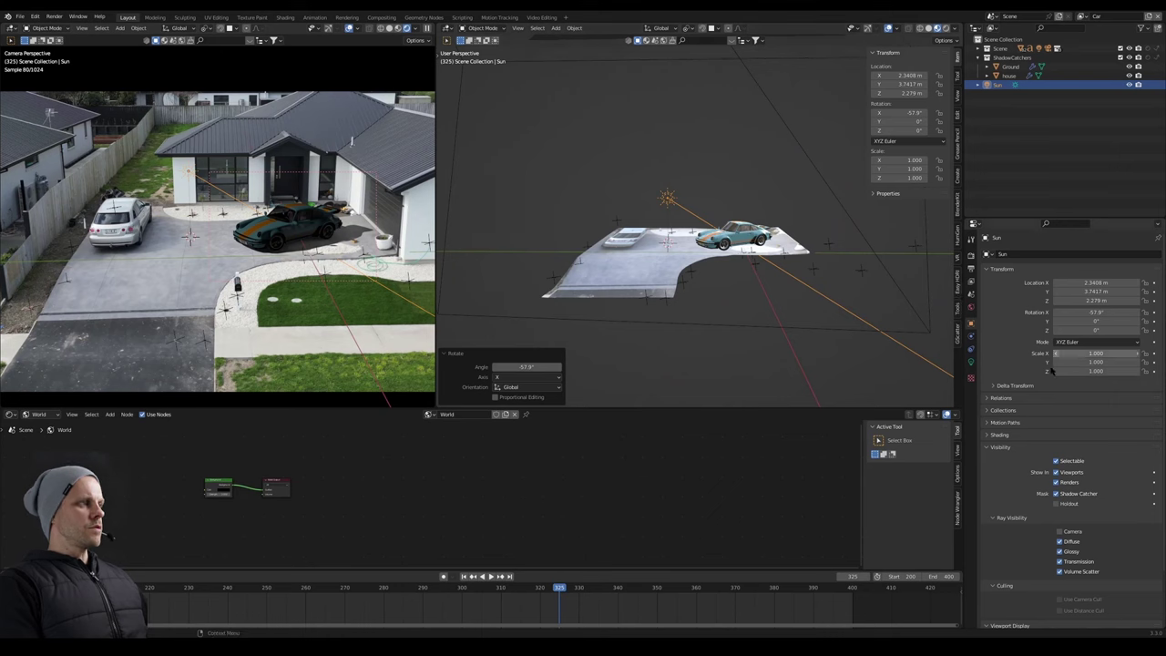
left_click(970, 362)
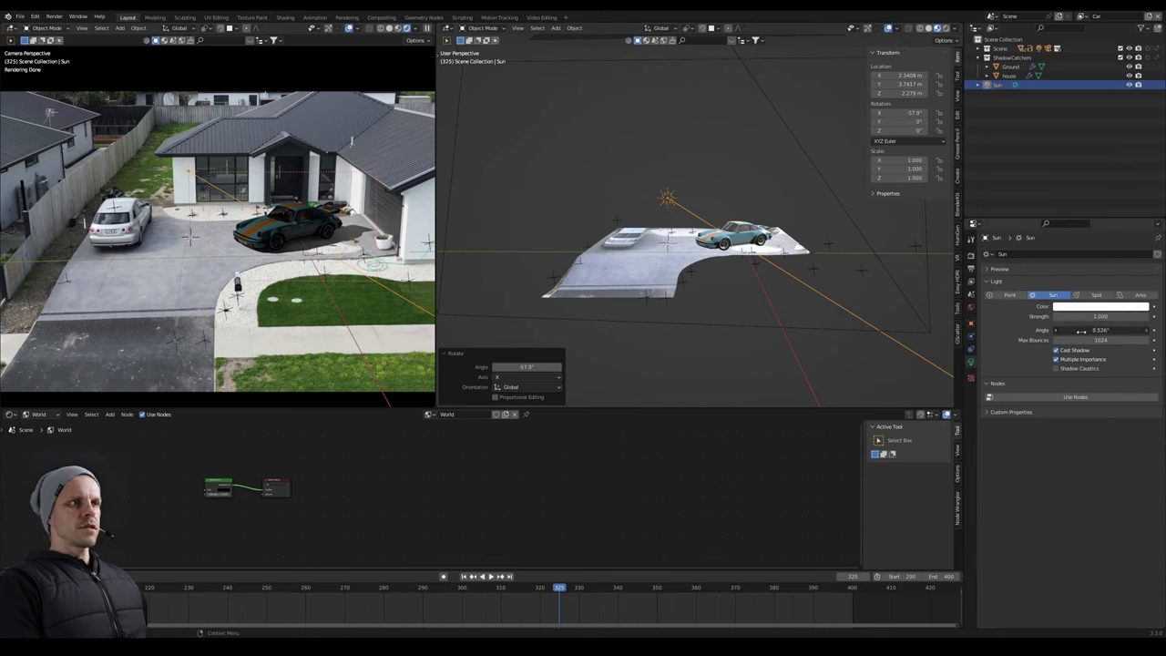
left_click_drag(1084, 332, 1138, 333)
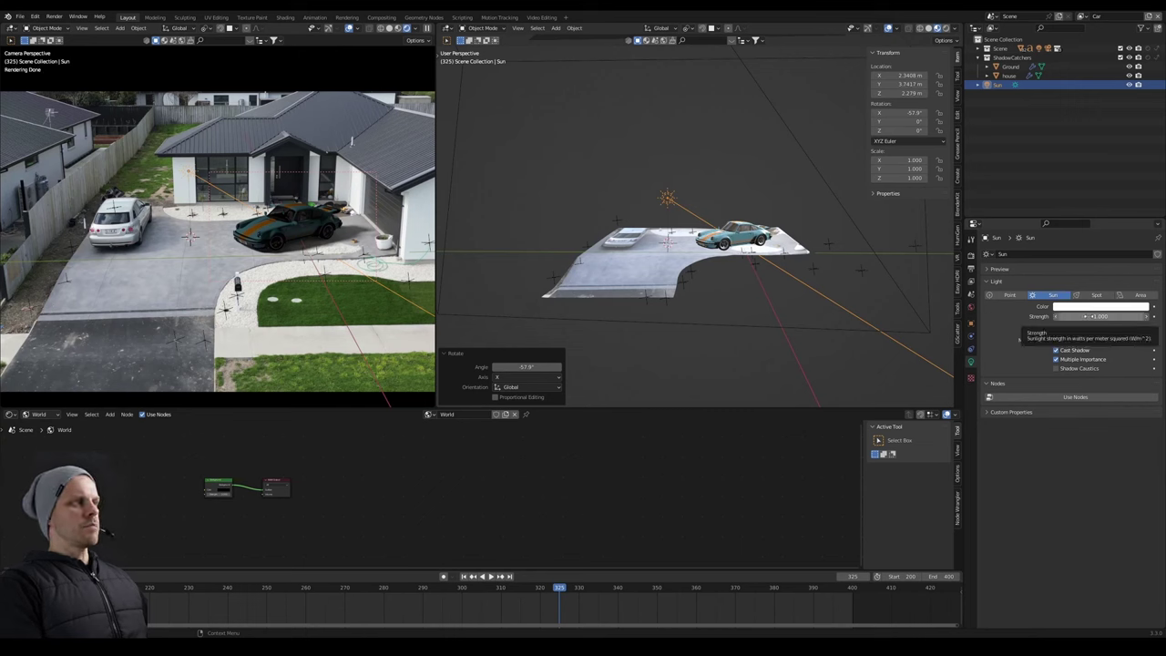
left_click_drag(1100, 316, 1113, 316)
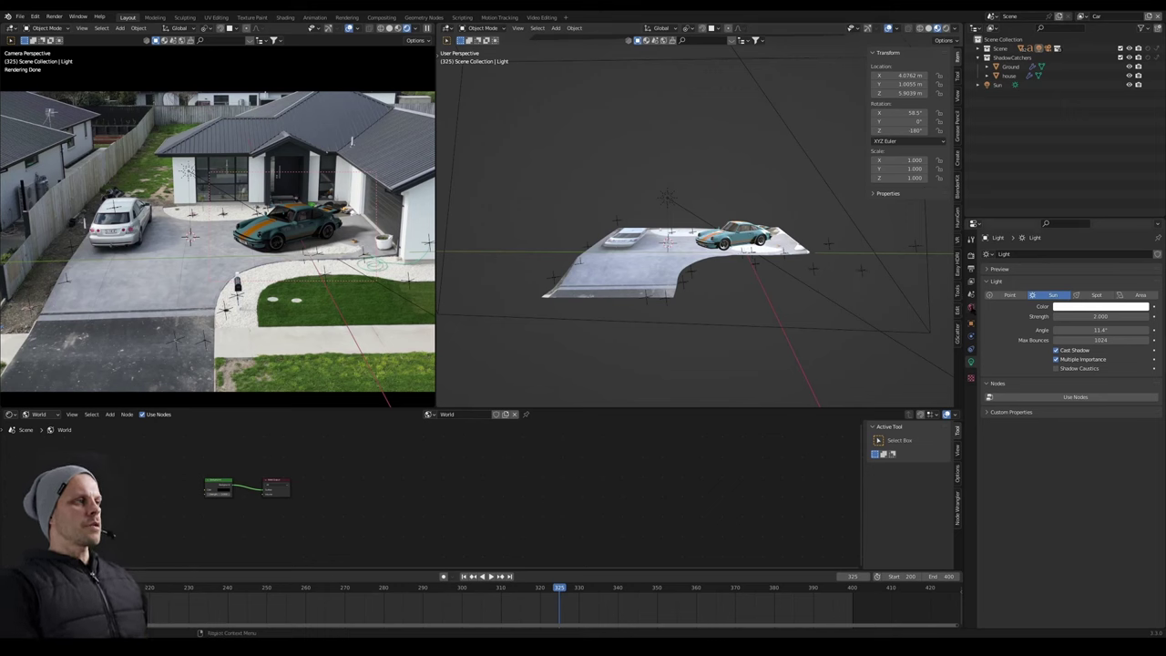
Assign an Environment Texture to the world background colour and load the image glacier.bmp into it.
left_click(971, 377)
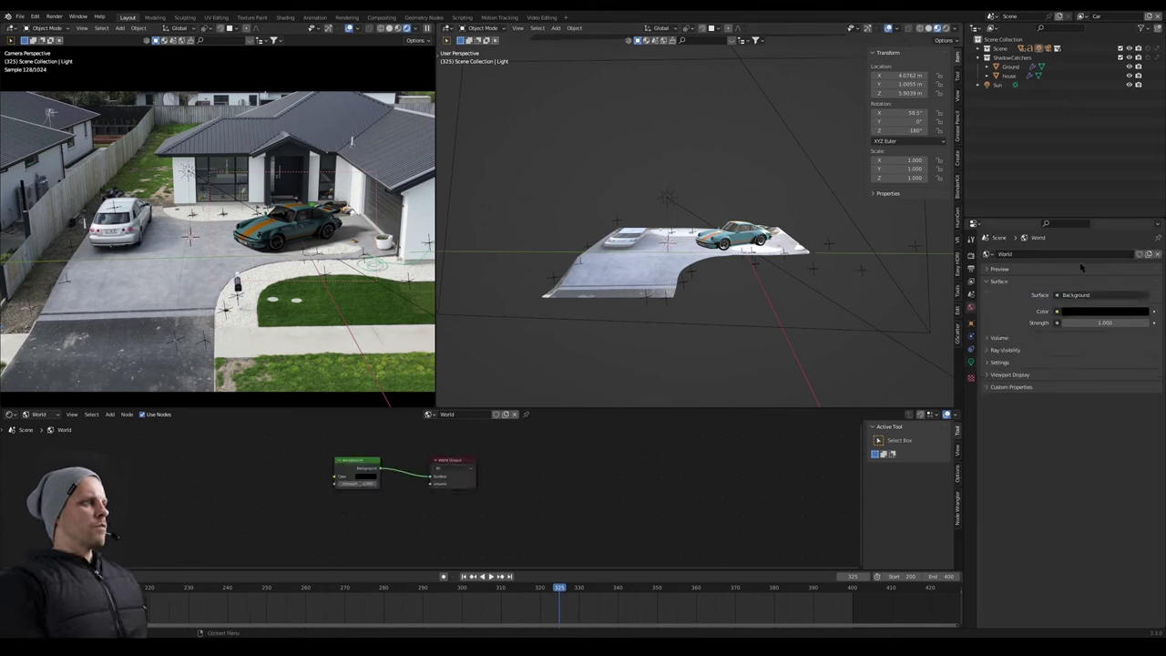
left_click(1057, 312)
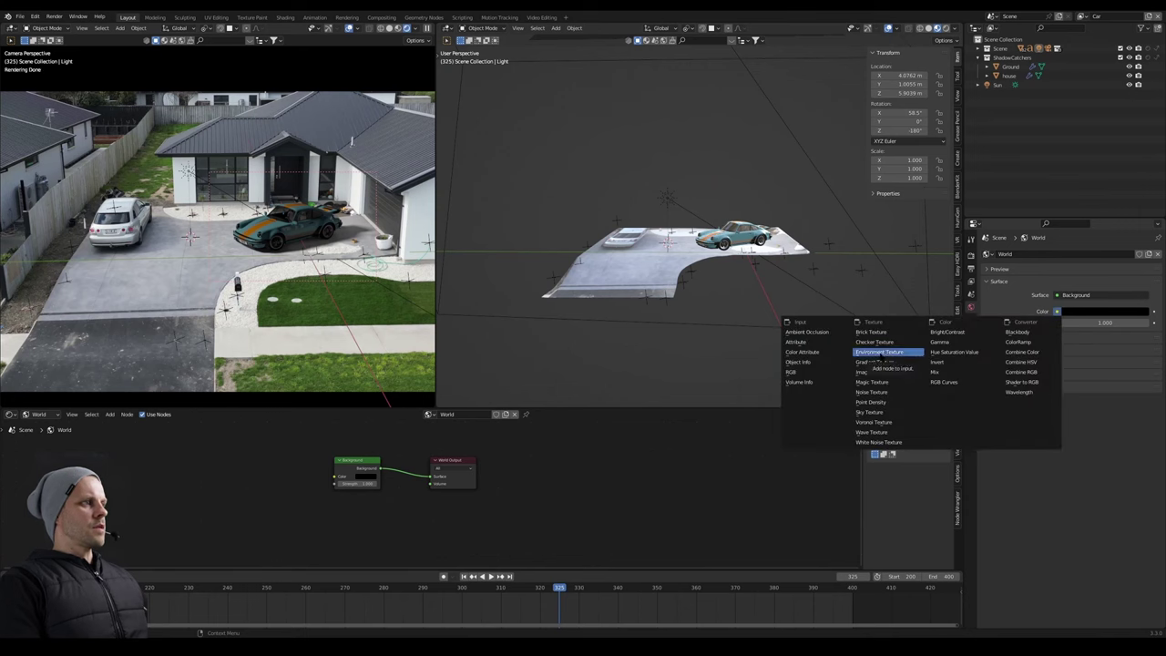
left_click(879, 352)
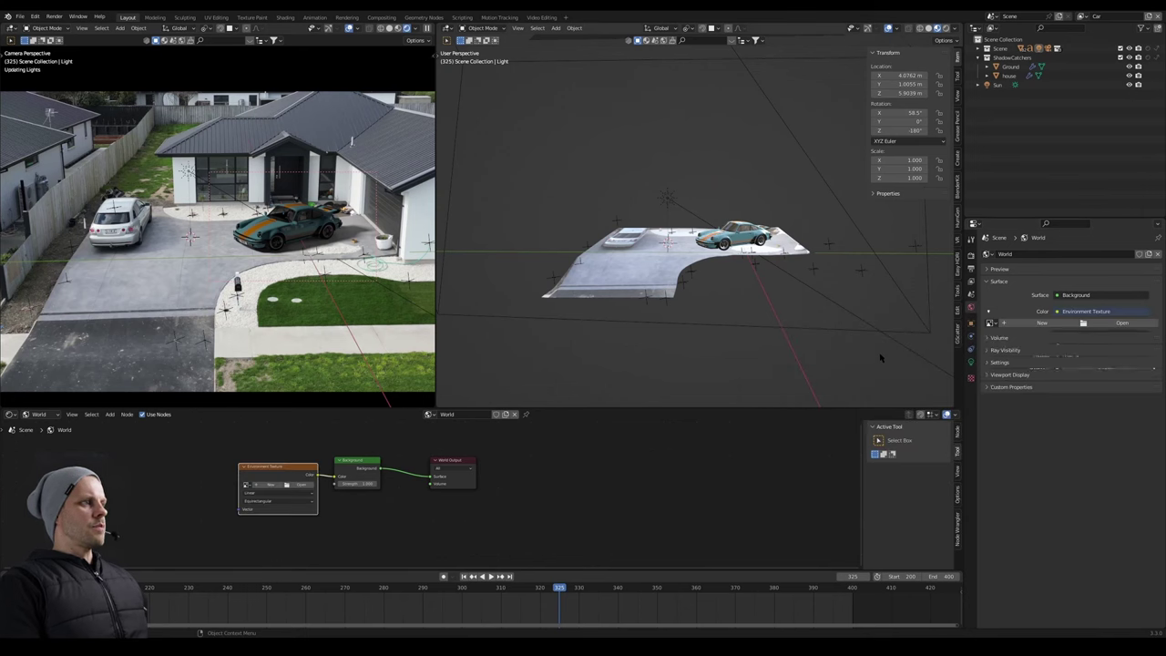
left_click(288, 485)
left_click(339, 383)
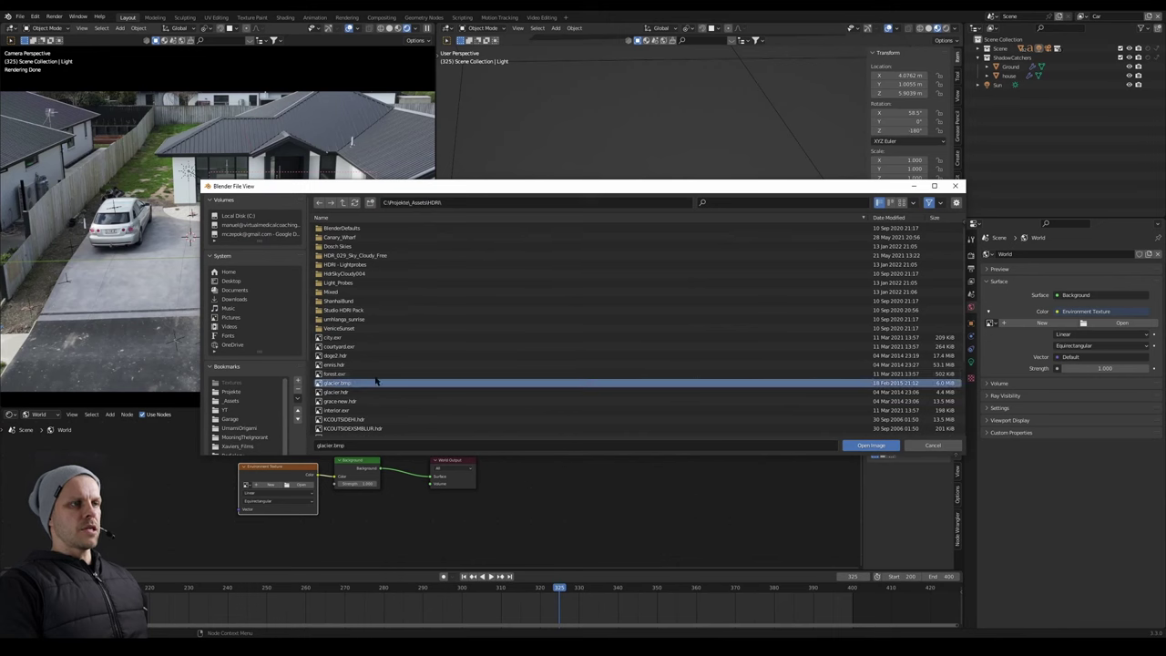
left_click(867, 445)
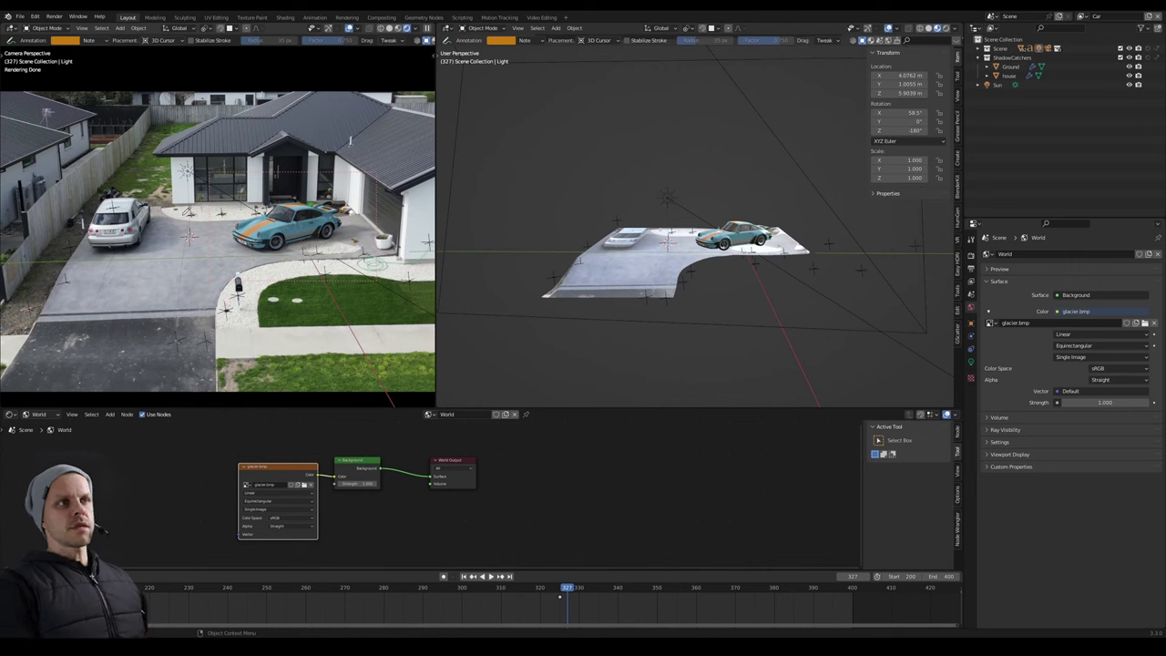
Circle the silver car with an annotation and undo it, then set the world background strength to 2.000.
mouse_move(129, 204)
left_mouse_down()
mouse_move(80, 223)
mouse_move(96, 194)
left_mouse_up()
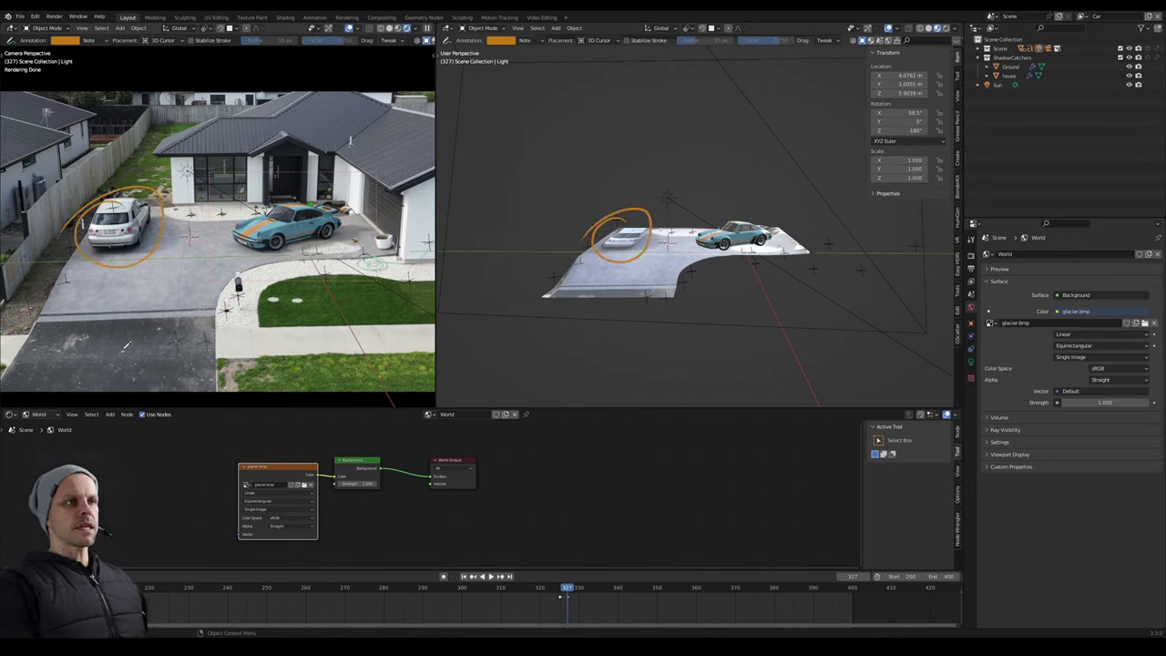
key("ctrl+z")
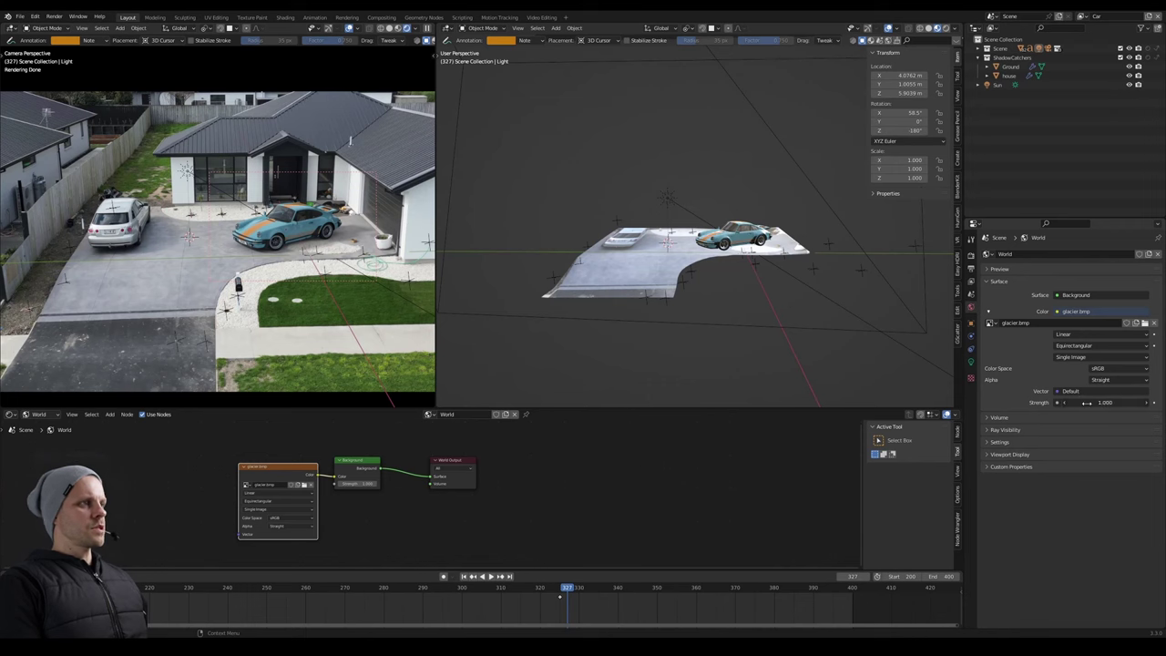
left_click_drag(1092, 402, 1102, 404)
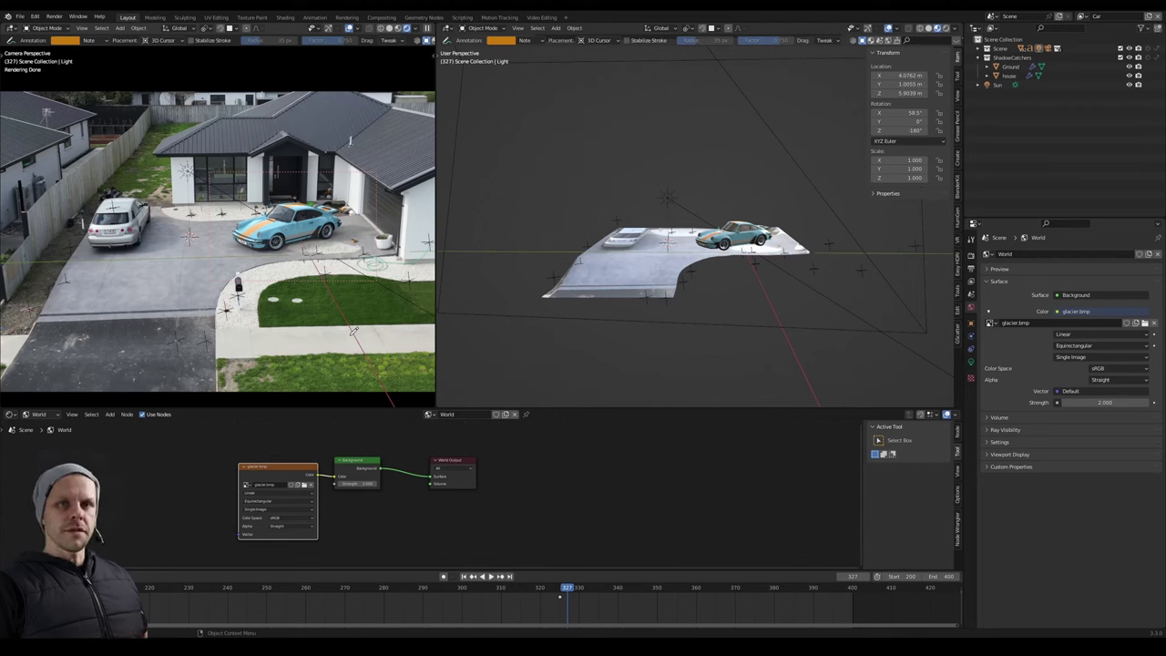
Add a plane at the 3D cursor on the lawn in front of the Porsche and scale it uniformly to 2.039.
key("w")
mouse_move(697, 218)
middle_mouse_down()
mouse_move(743, 258)
mouse_move(757, 240)
mouse_move(726, 250)
mouse_move(735, 282)
middle_mouse_up()
right_click(747, 256, "shift")
key("shift+a")
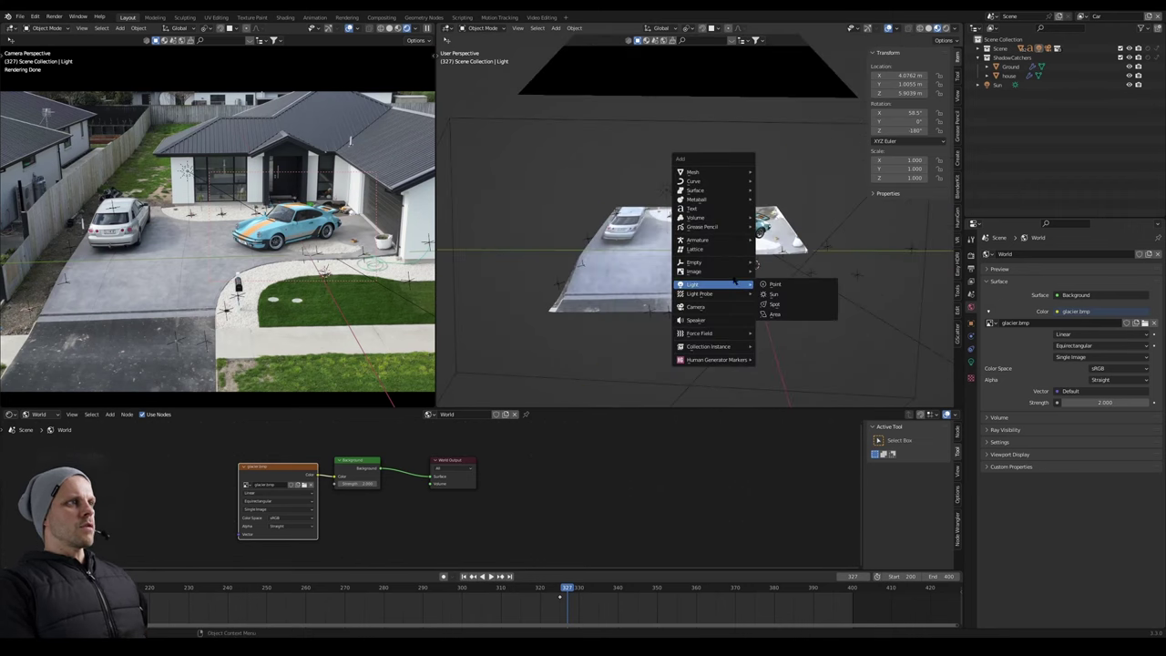
mouse_move(718, 172)
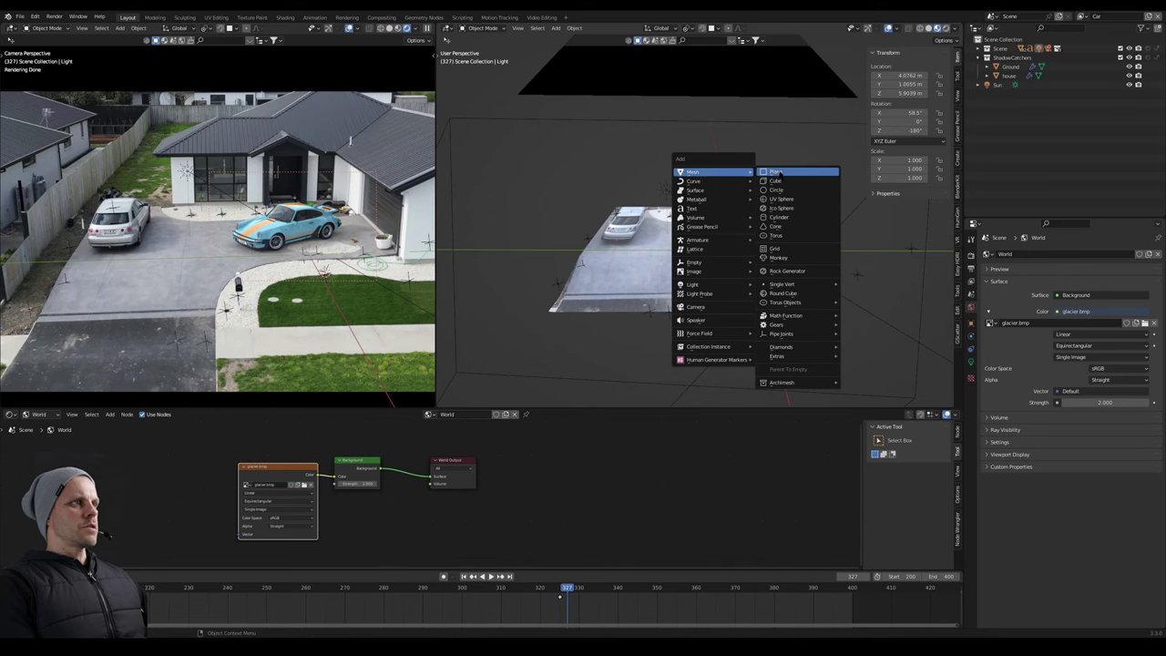
left_click(776, 172)
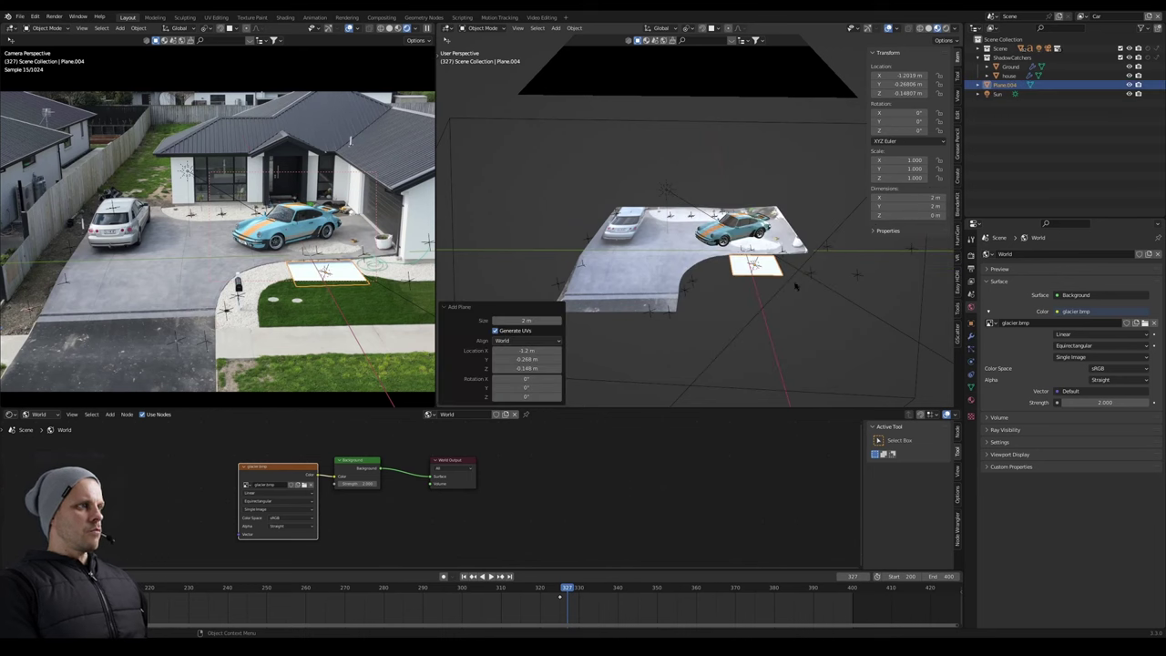
key("s")
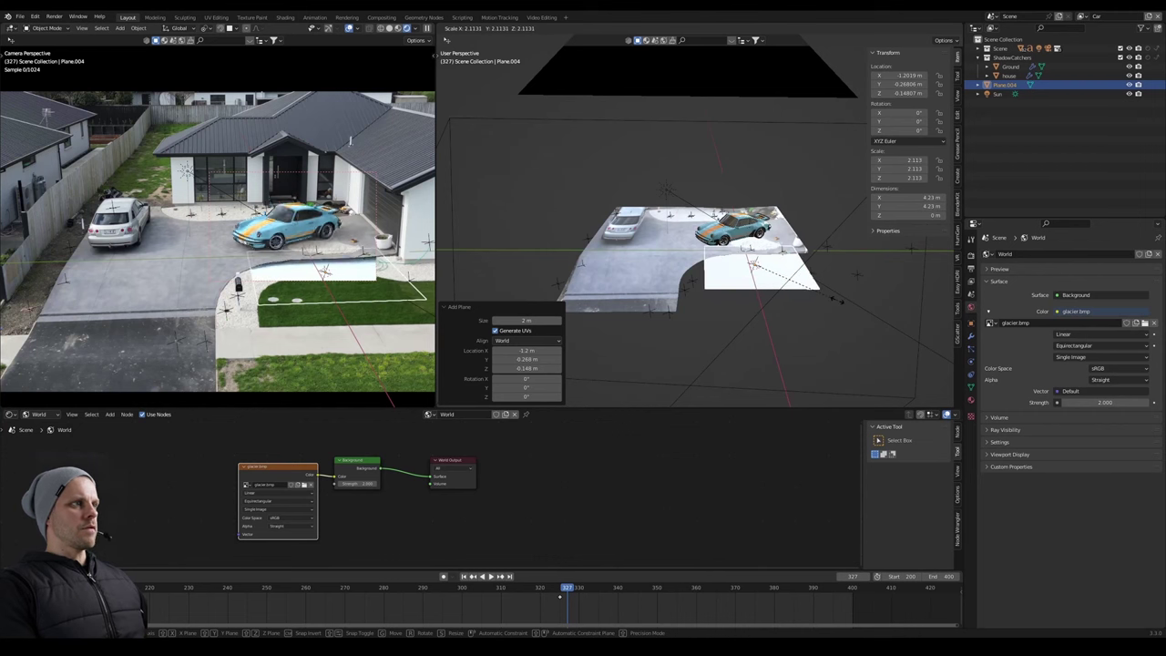
left_click(765, 314)
Rotate the new plane about the global Y axis to 271° so it stands upright beside the driveway.
middle_click_drag(765, 314, 840, 257)
key("r")
key("y")
left_click(709, 303)
Give the upright plane a new material with an Emission surface and set its colour to black.
left_click(971, 401)
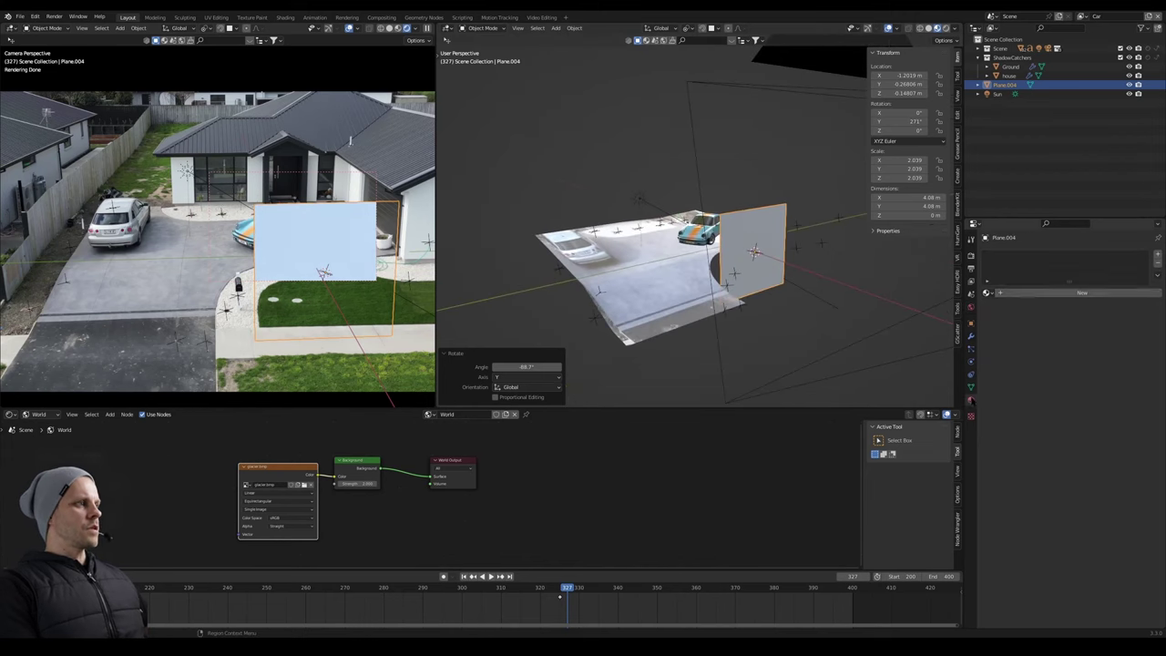
left_click(1097, 333)
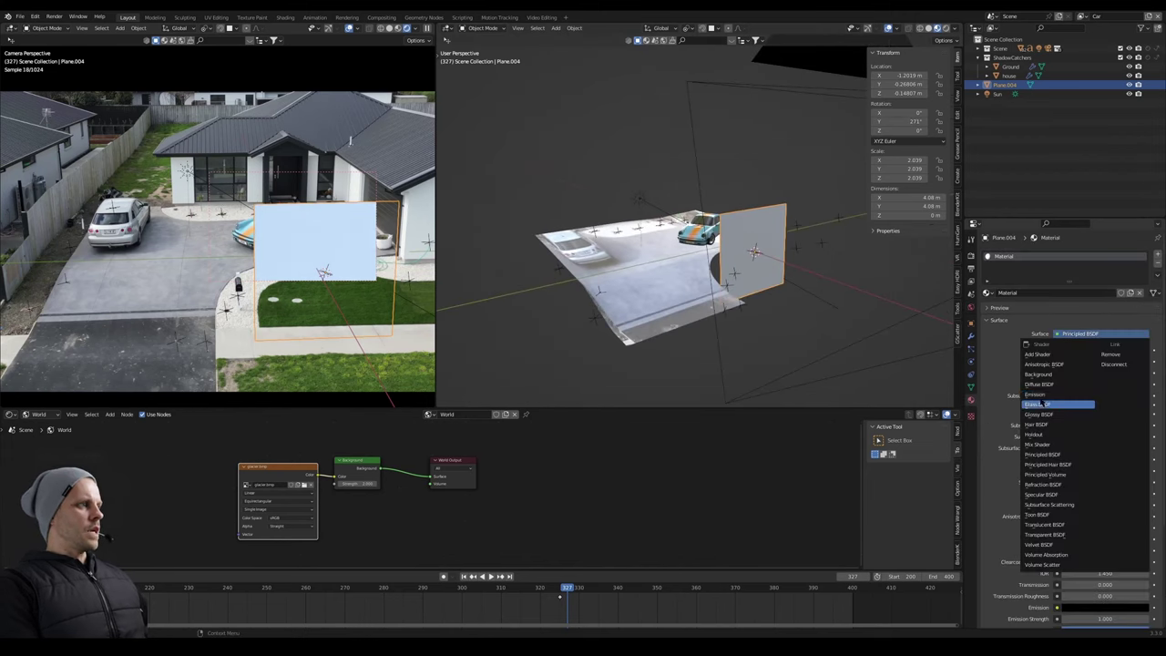
left_click(1043, 398)
left_click(1093, 352)
left_click_drag(1141, 223, 1141, 287)
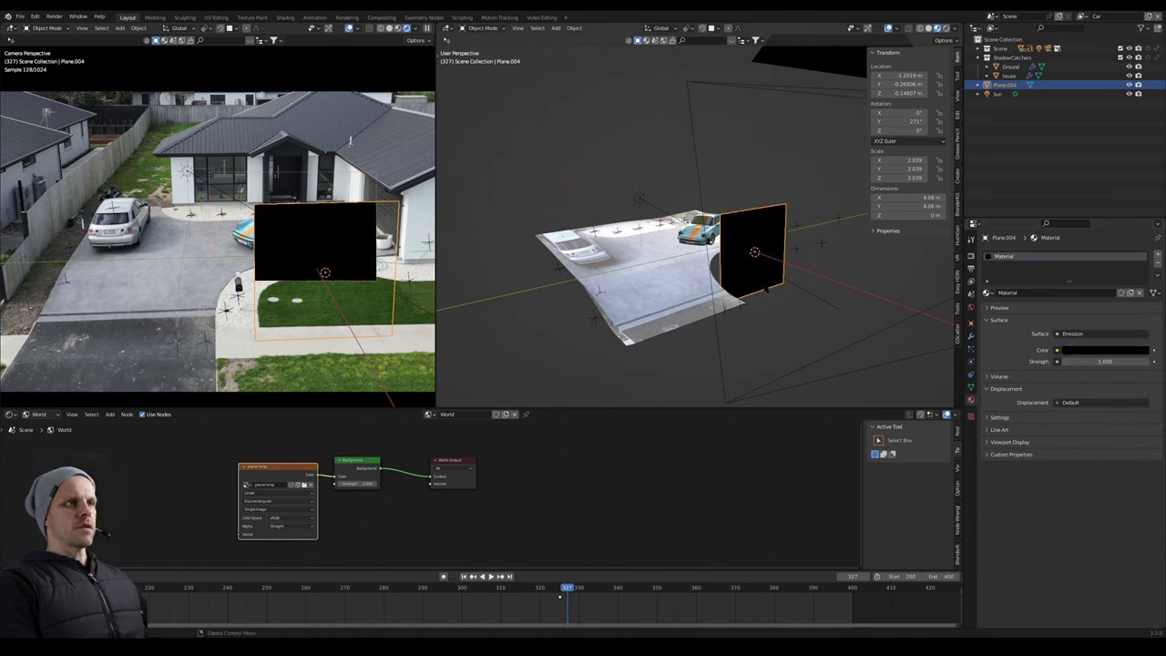
Rename the upright black plane to flag and turn off its ray visibility to the camera.
double_click(1005, 85)
type("flag")
key("Return")
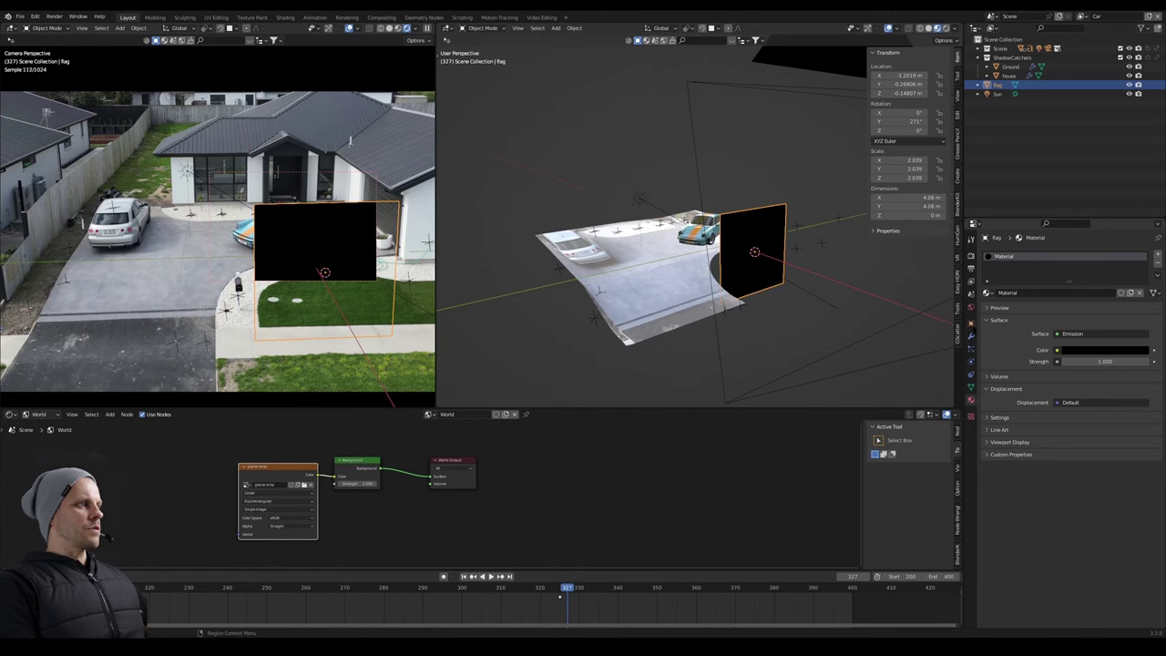
left_click(971, 325)
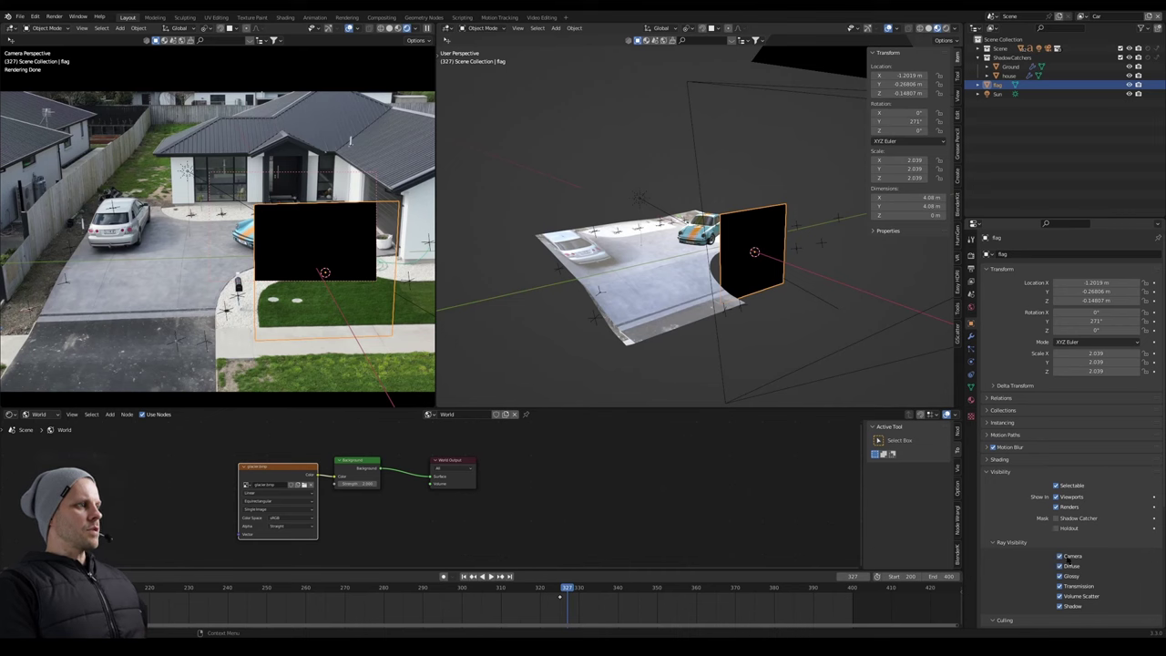
left_click(1060, 556)
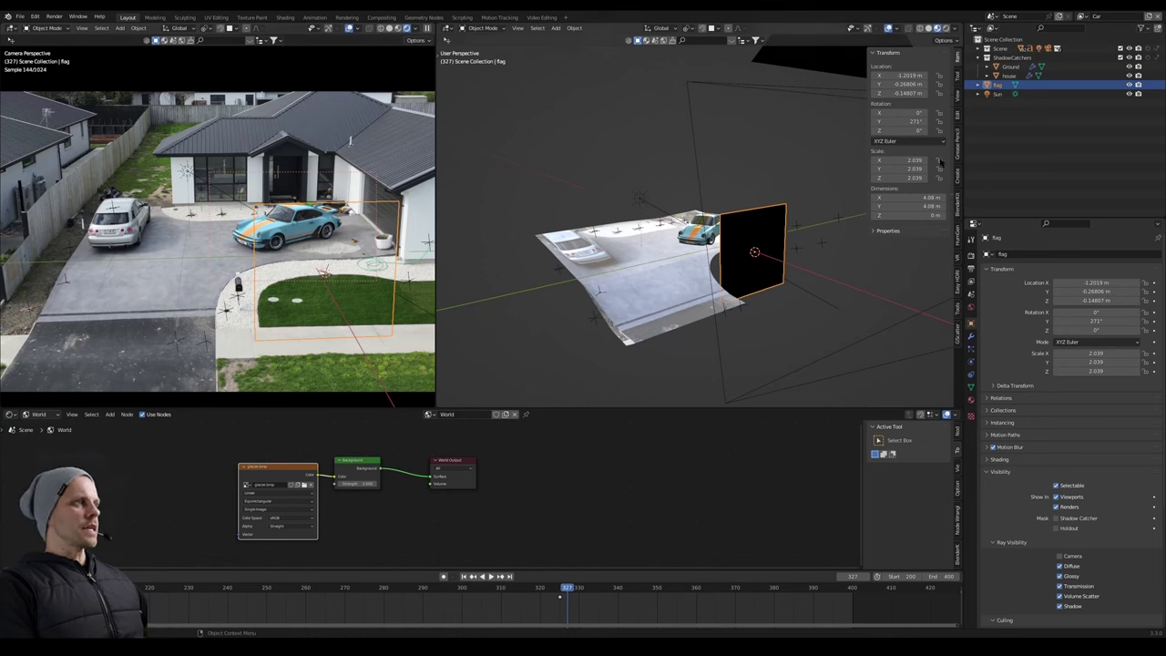
Toggle the flag's viewport visibility and compare its effect on the Porsche's reflections up close.
left_click(1129, 85)
left_click(1130, 84)
left_click(1129, 84)
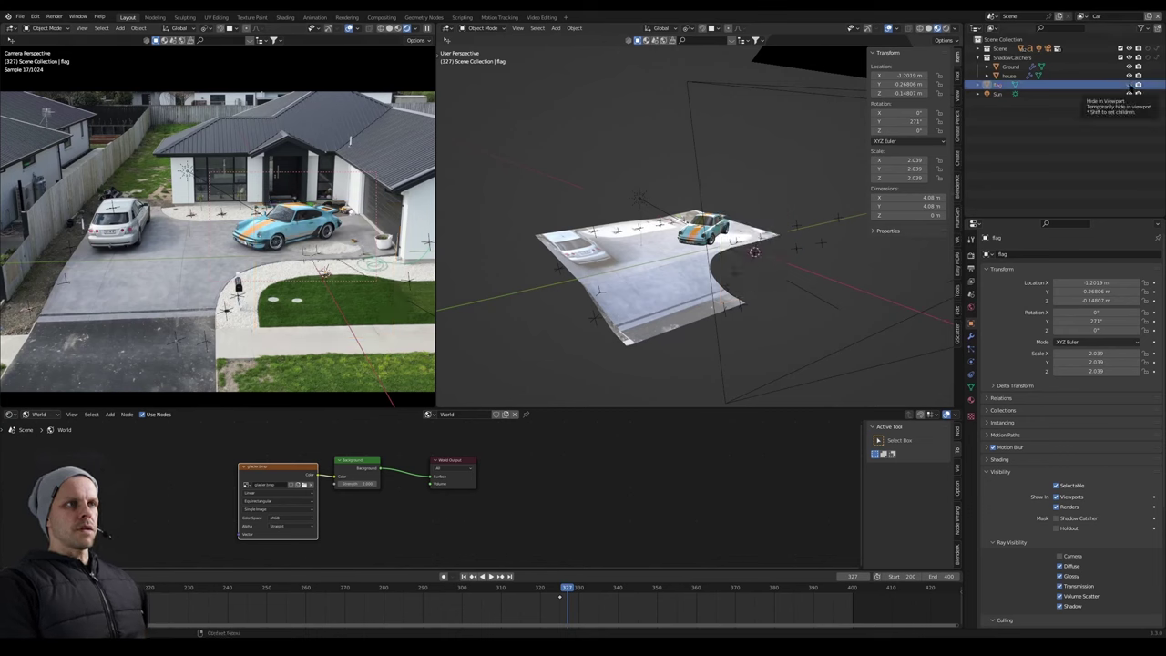
left_click(1129, 85)
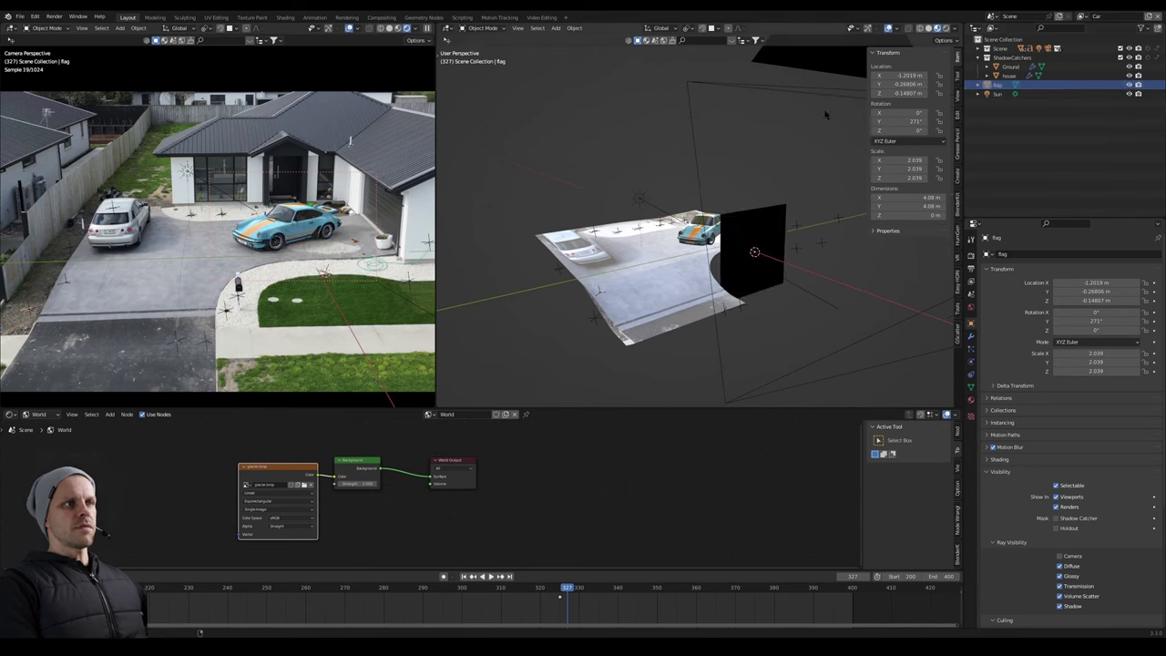
scroll(330, 221, "up", 6)
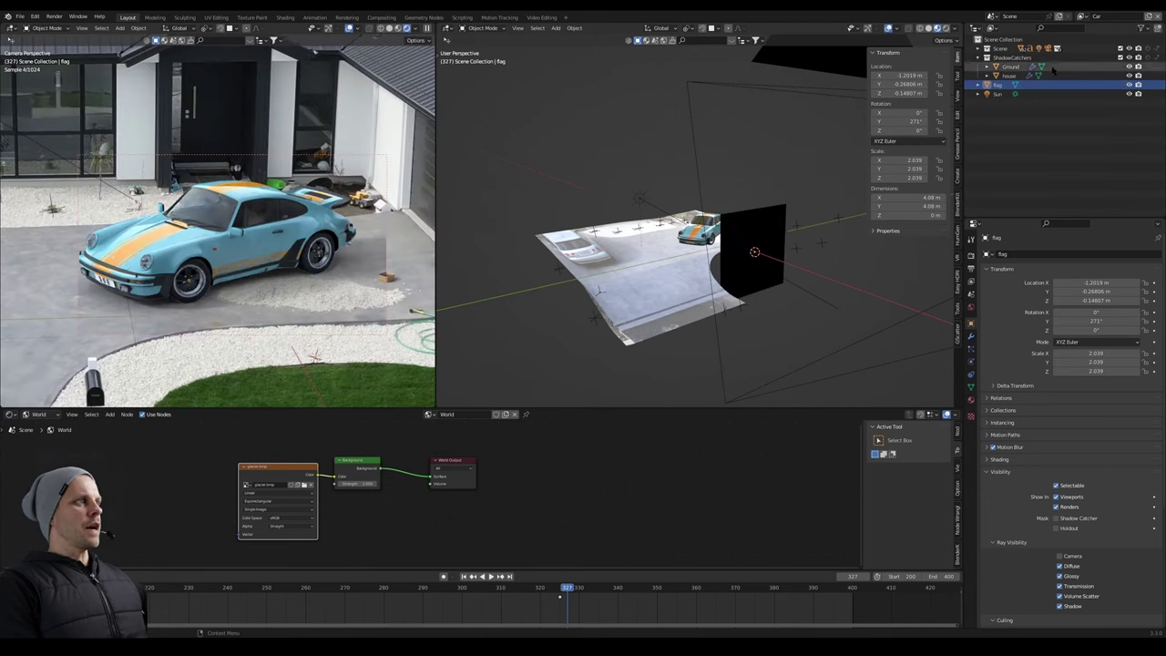
Hide the house, the flag and the Ground one after another, and show them again to compare their effect on the Porsche.
left_click(1130, 75)
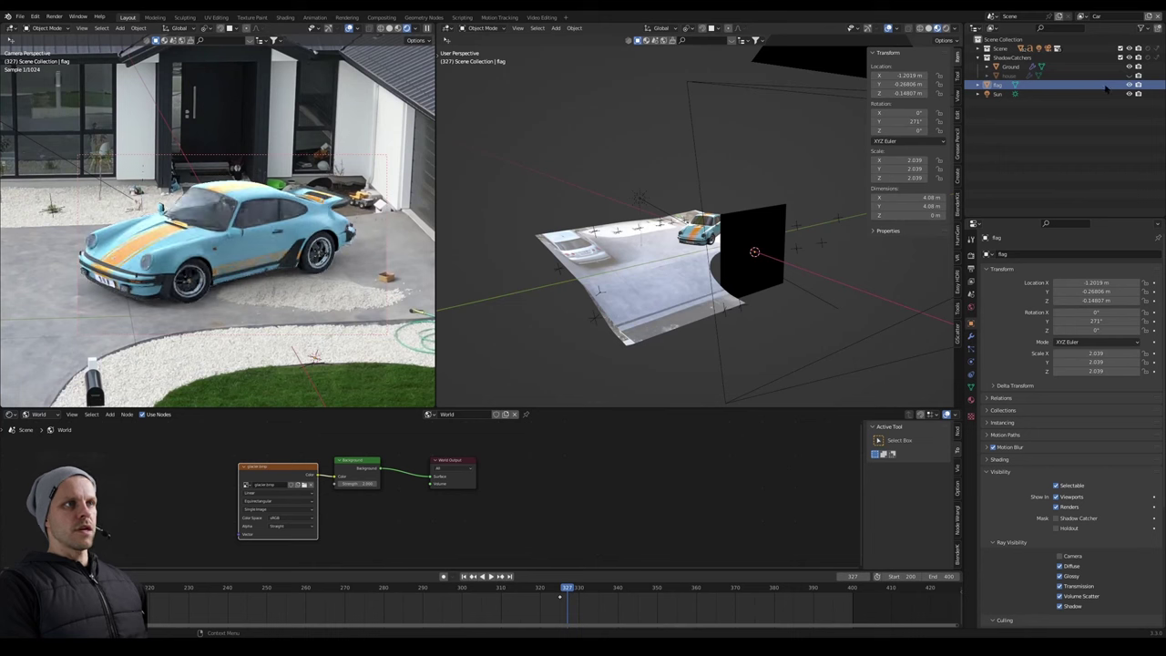
left_click(1130, 86)
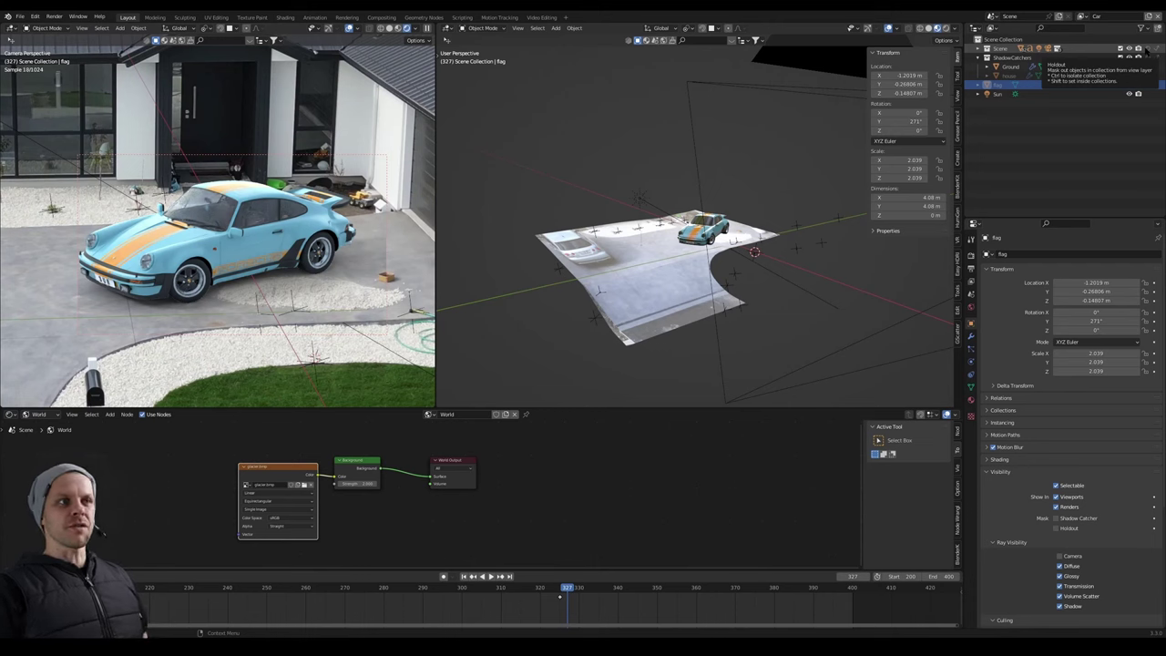
left_click(1130, 66)
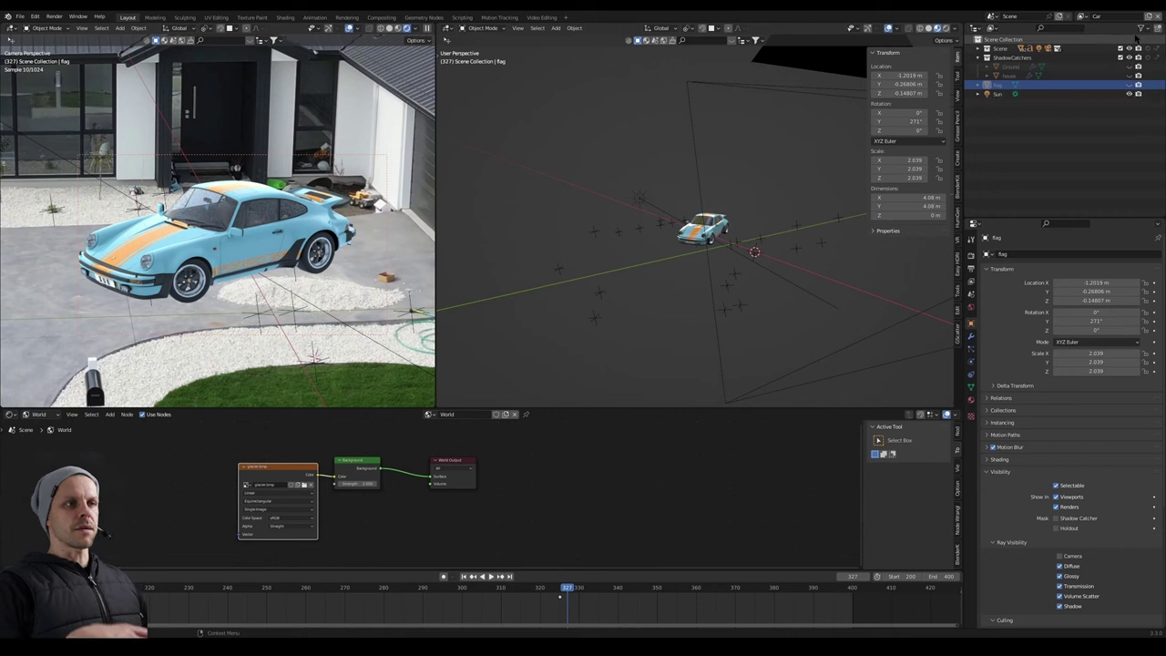
left_click(1130, 66)
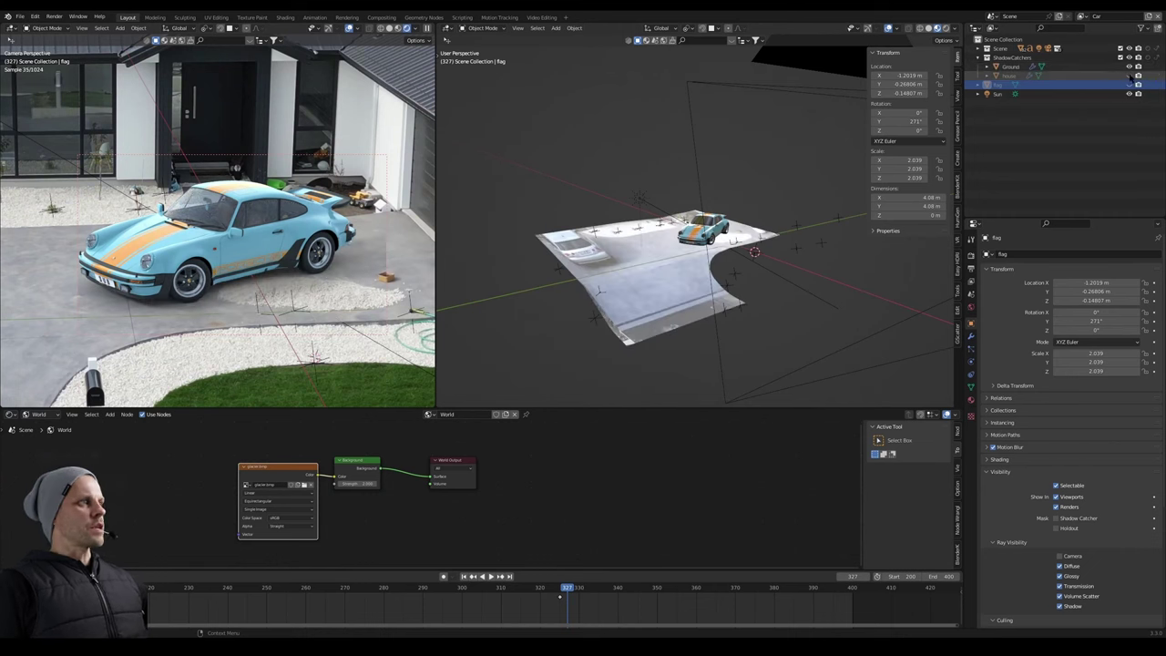
left_click(1130, 76)
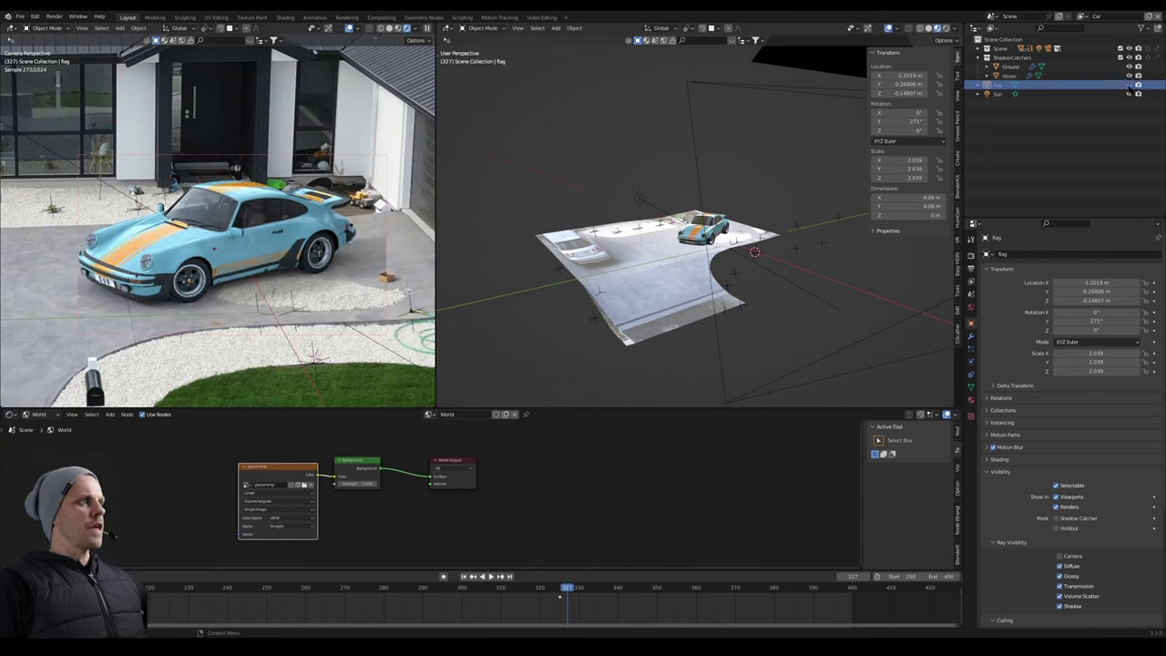
left_click(1129, 84)
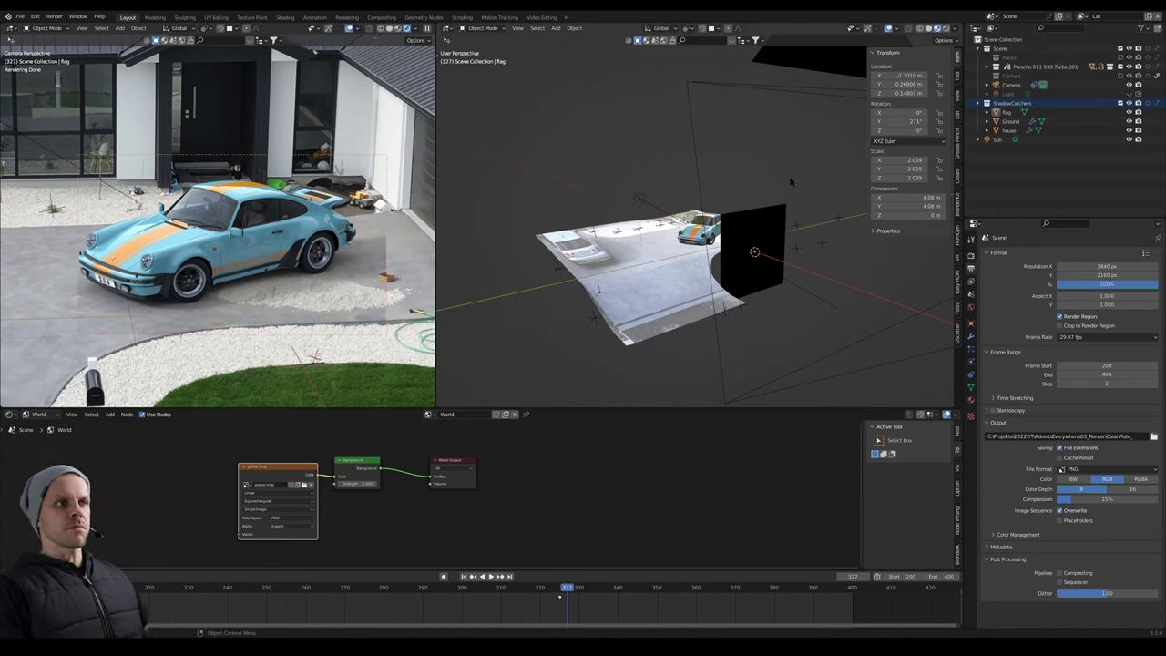
Set the ShadowCatchers collection to Indirect Only and render the current frame with the Porsche alone.
left_click(1019, 68)
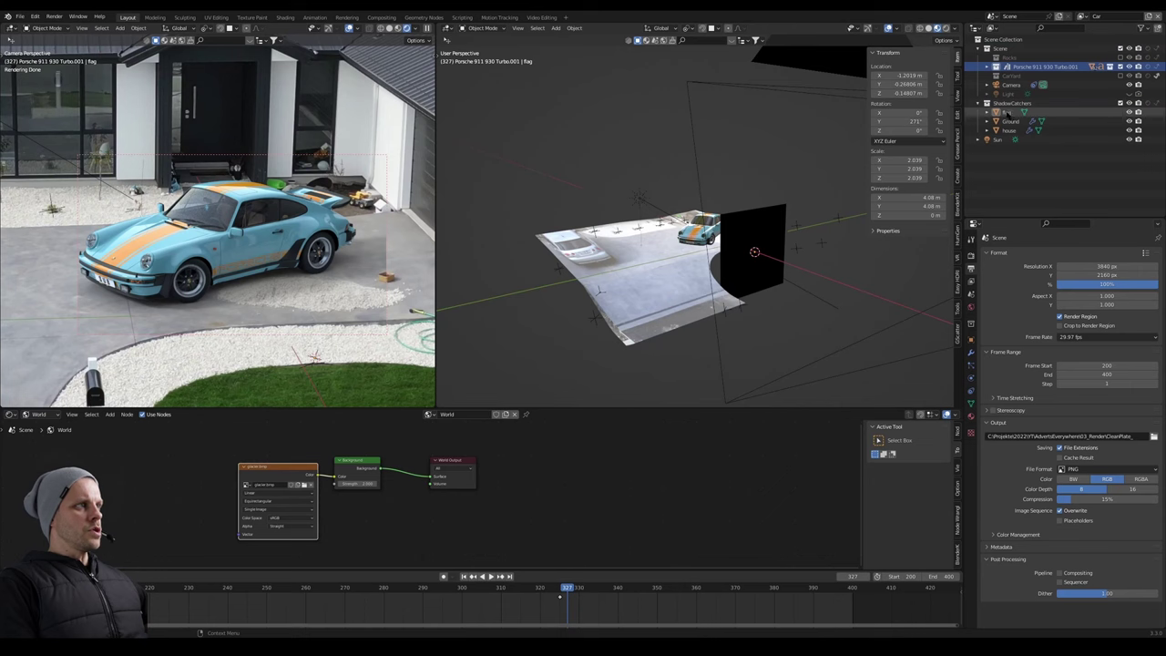
left_click(1010, 104)
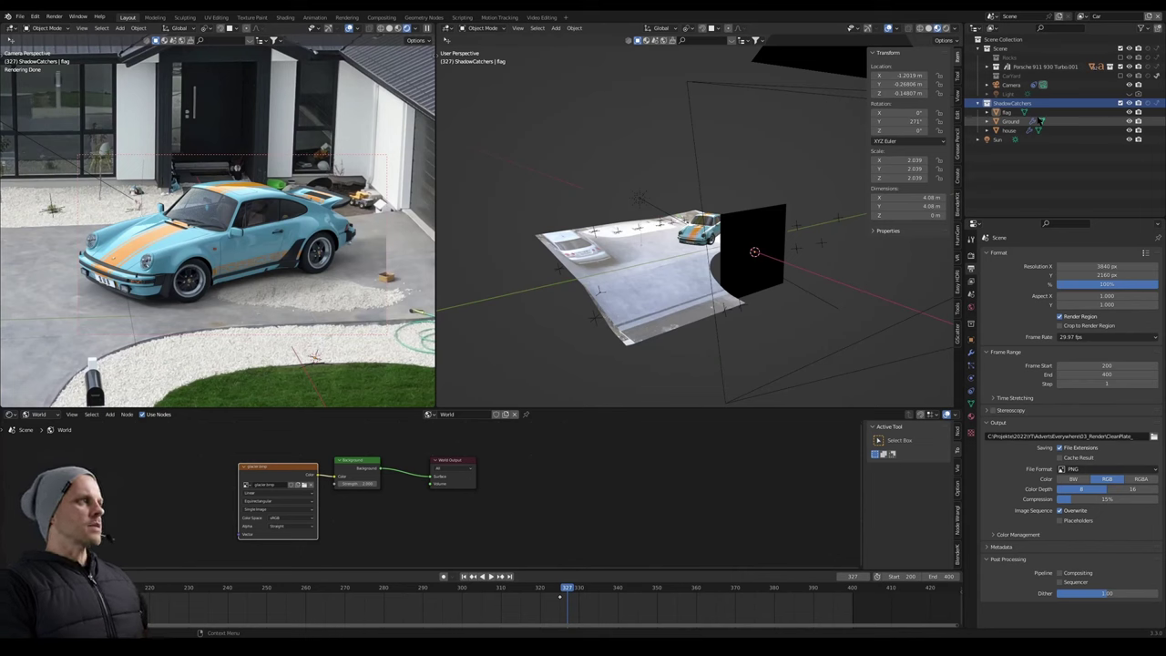
left_click(1156, 104)
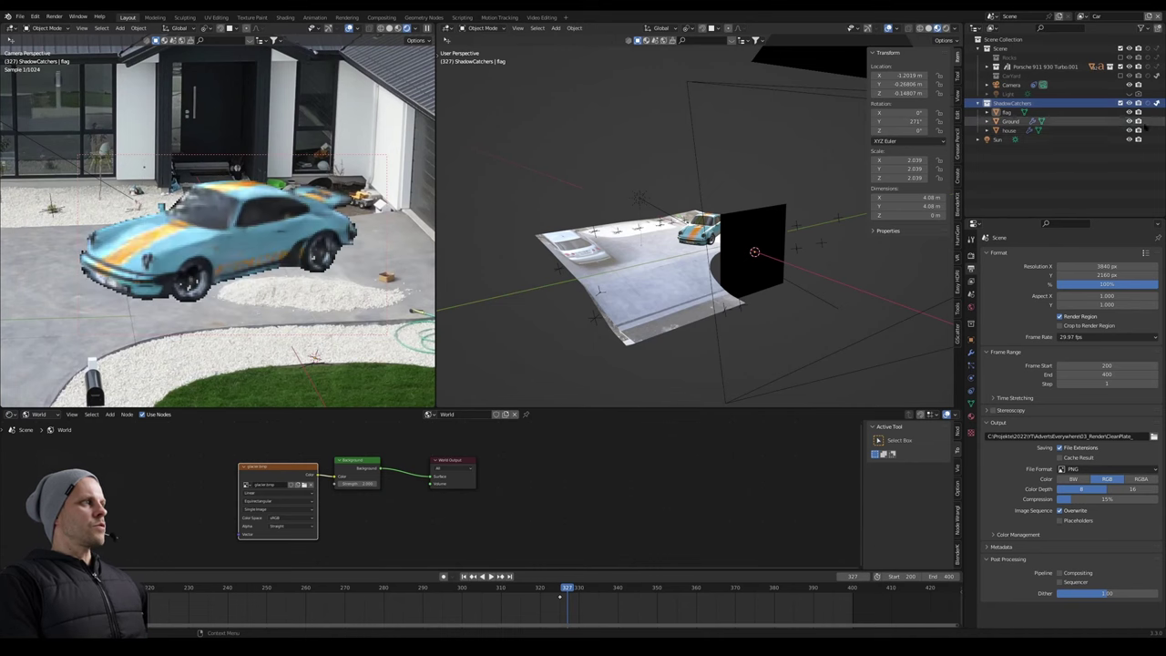
left_click(58, 19)
left_click(66, 28)
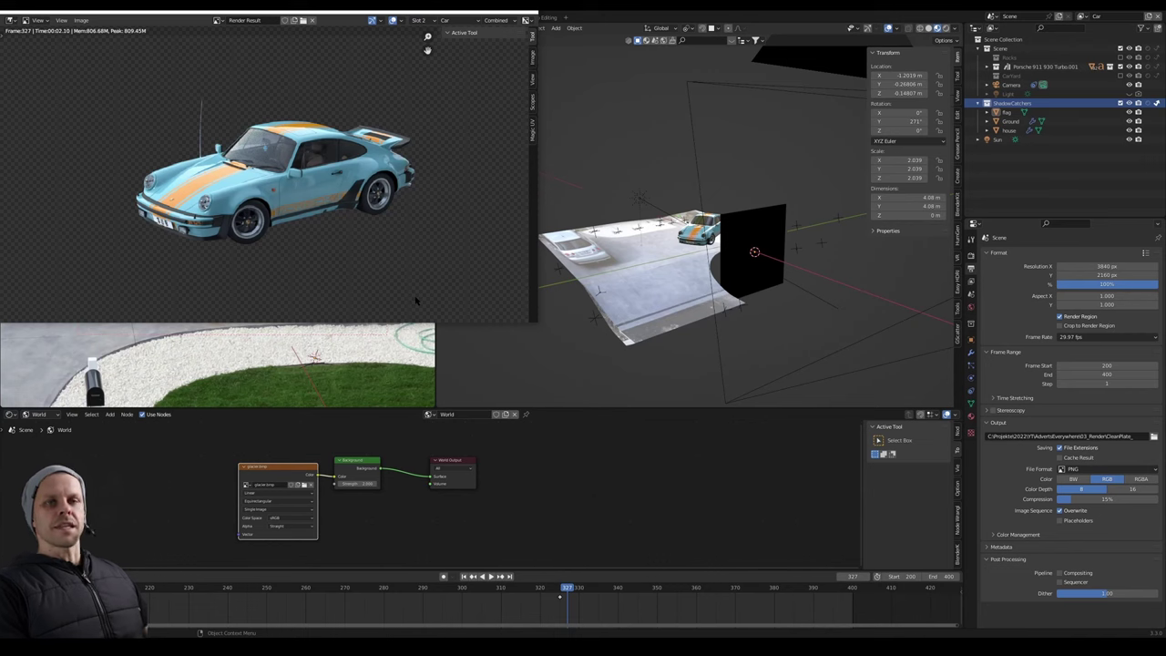
key("Escape")
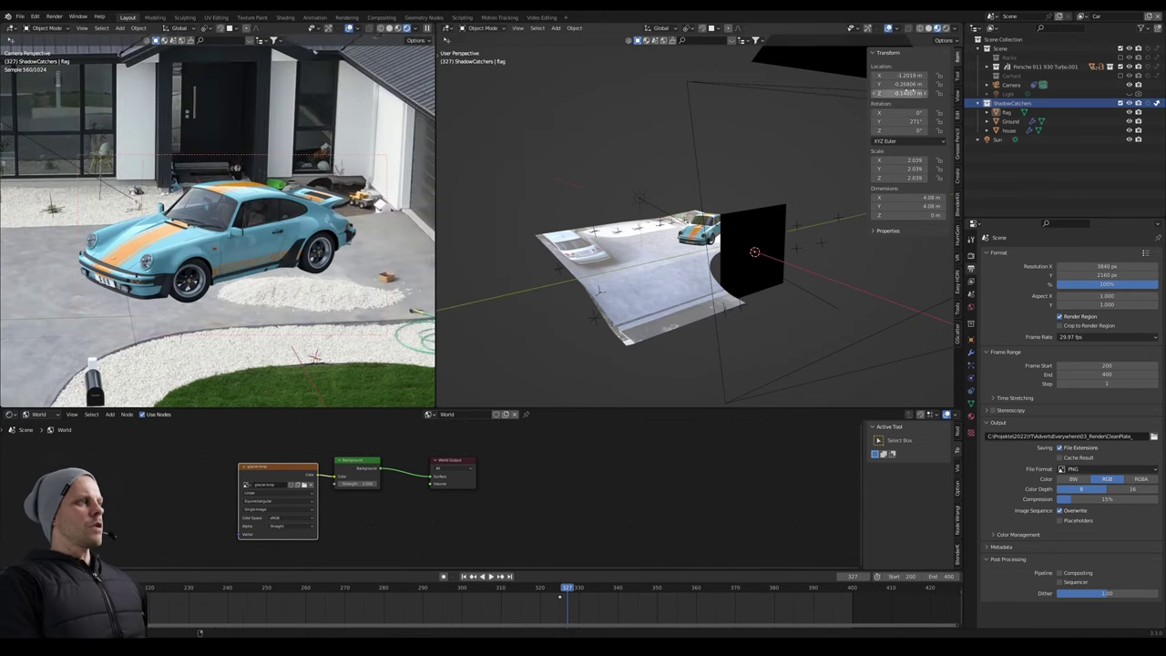
Turn off Indirect Only for the ShadowCatchers collection, set the Porsche collection to Holdout and render the shadow pass.
left_click(1156, 104)
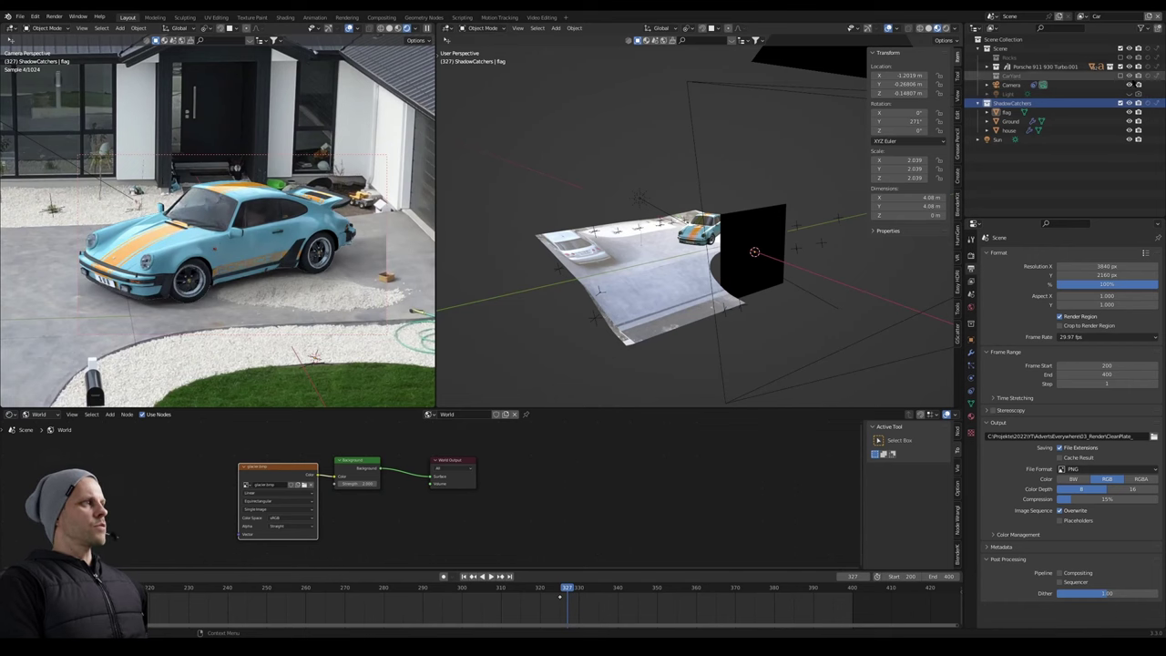
left_click(1153, 70)
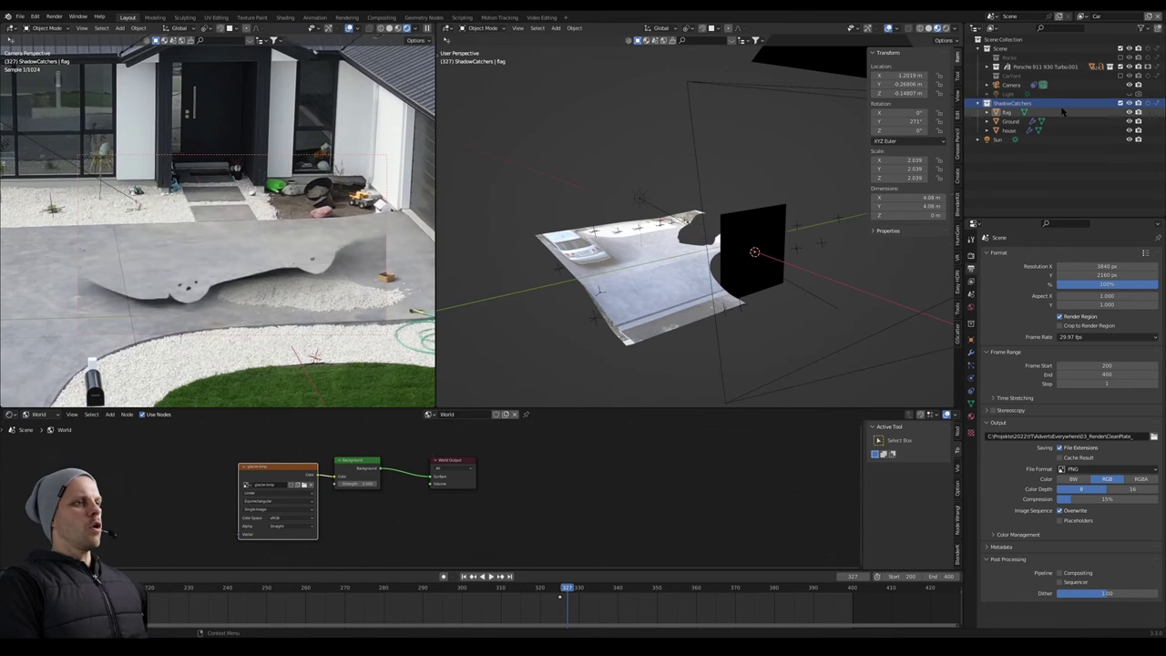
key("F12")
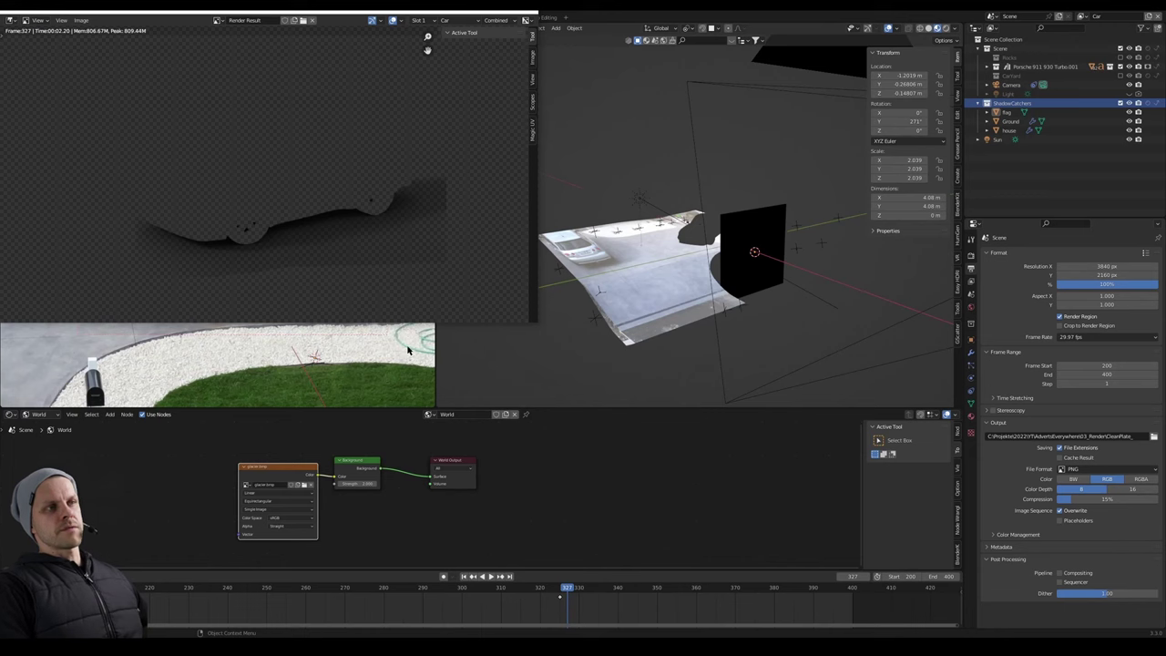
Switch between the render slots to compare the Porsche render with the shadow render.
key("j")
left_click(429, 21)
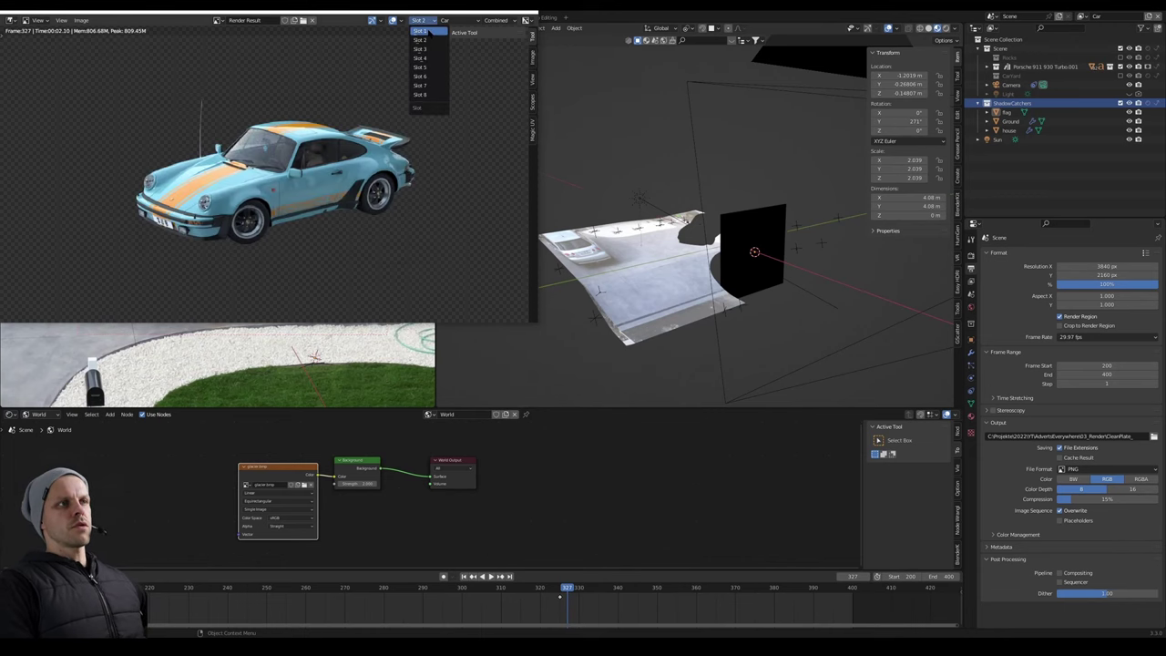
left_click(421, 30)
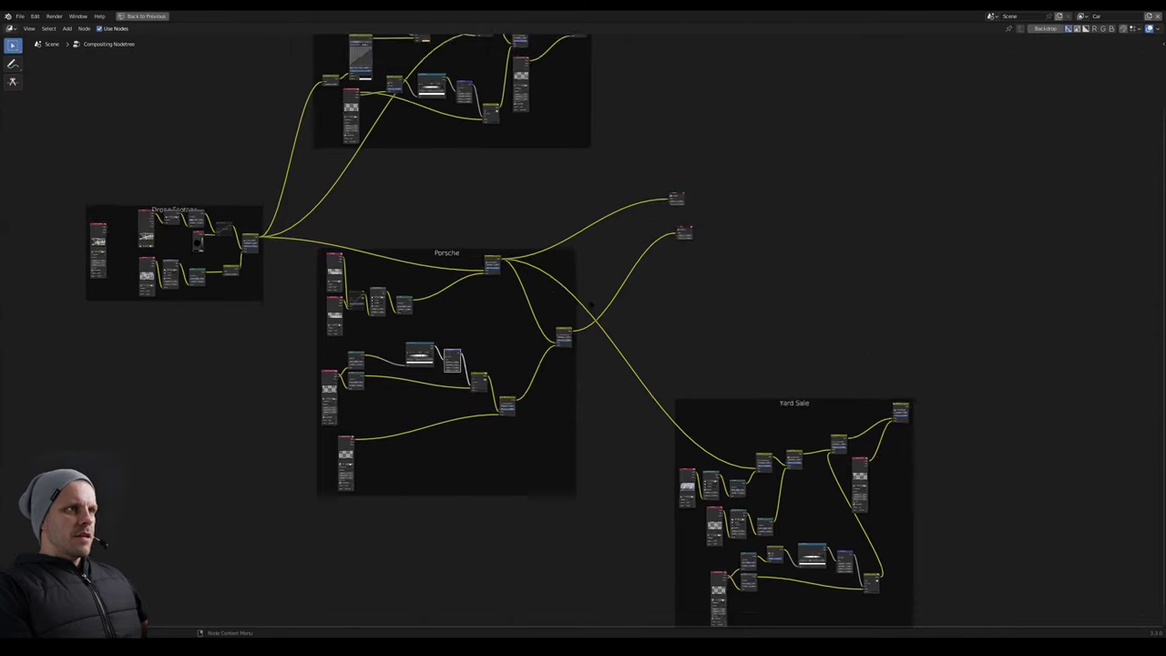
Delete the Yard Sale and Rock Shop frames with all their nodes from the compositing node tree.
scroll(644, 345, "down", 2)
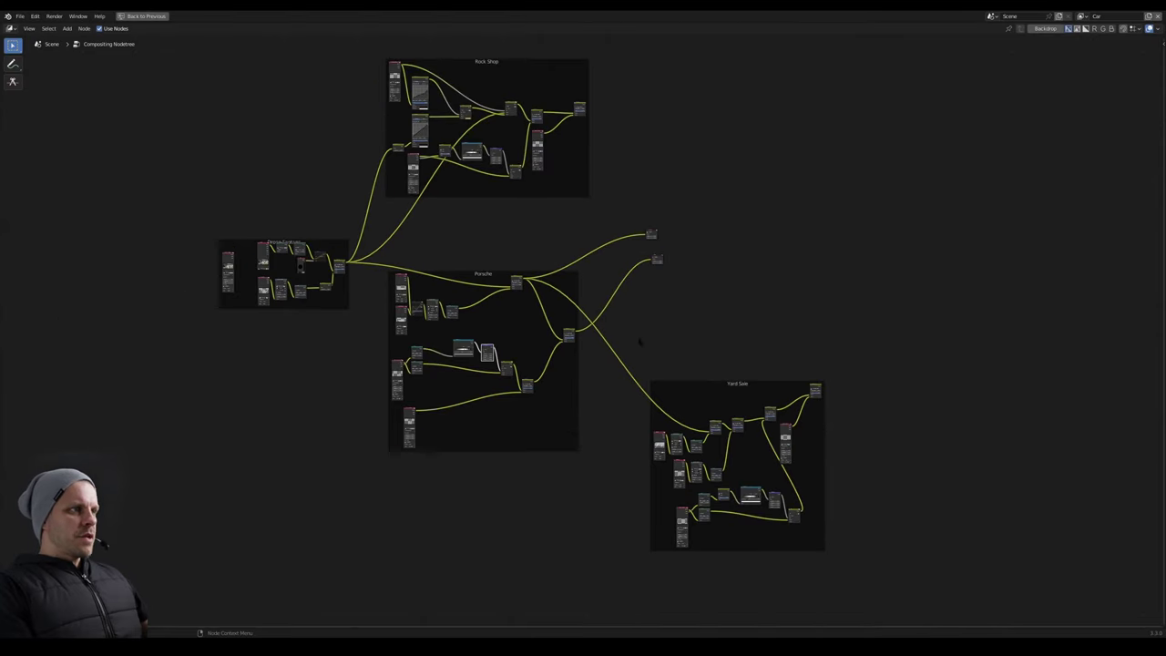
scroll(644, 345, "up", 2)
left_click_drag(625, 340, 947, 618)
key("x")
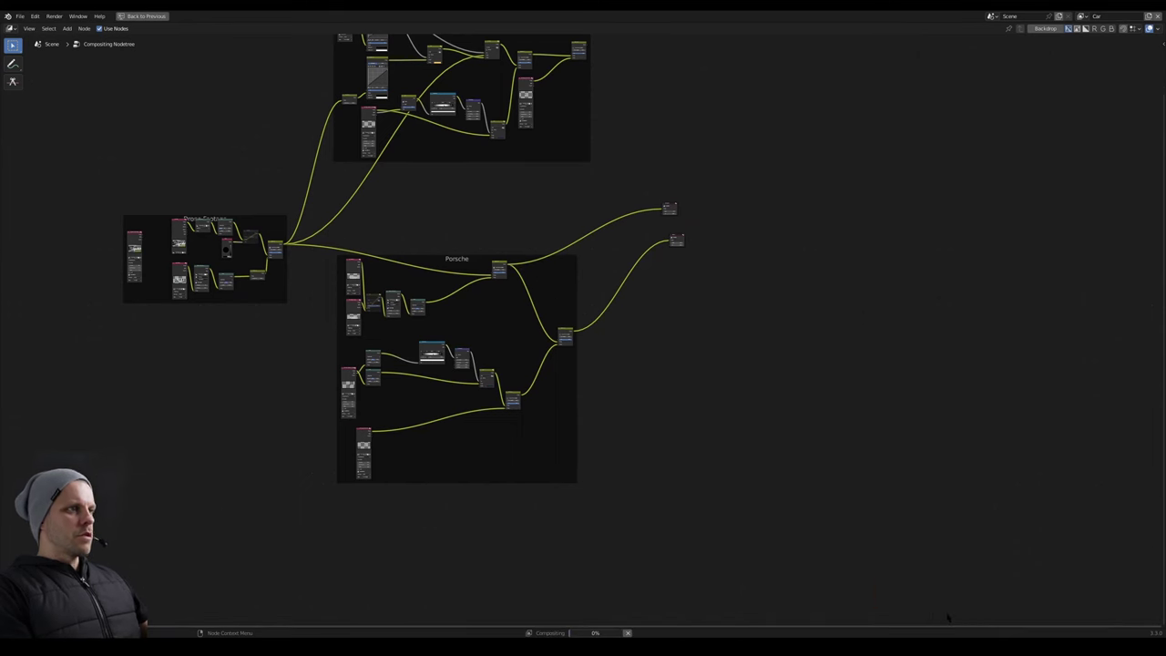
middle_click_drag(663, 228, 736, 505)
left_click_drag(362, 204, 764, 485)
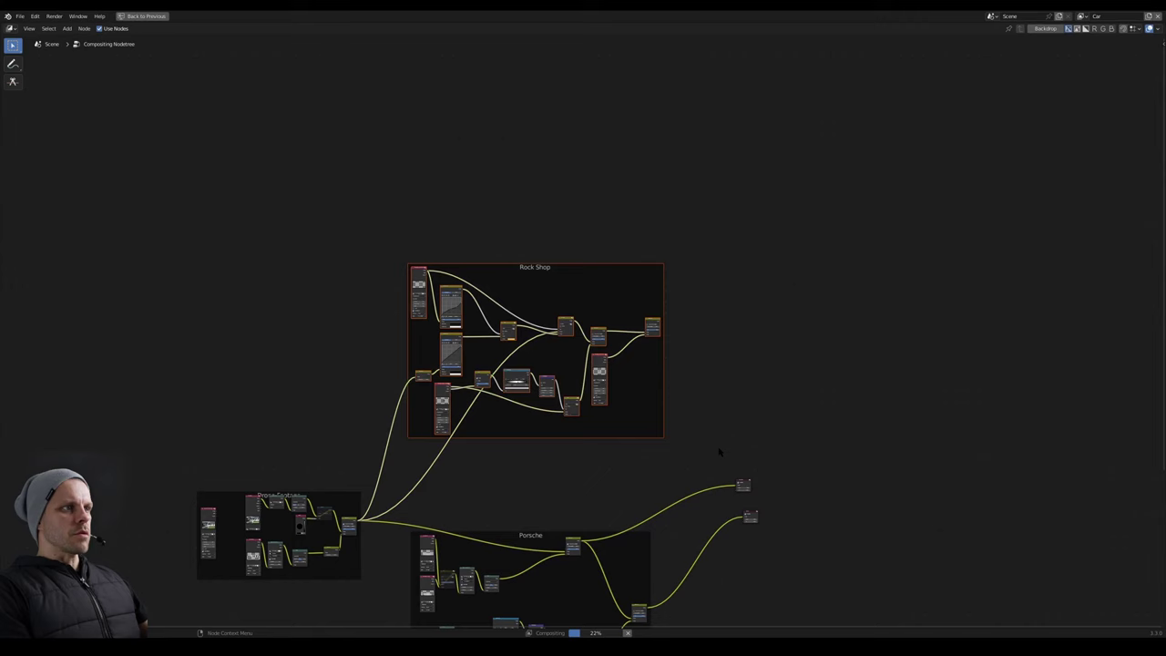
key("Delete")
Detach the upper row of nodes and their merge node from the Porsche frame in the compositor.
middle_click_drag(655, 468, 534, 190)
scroll(522, 282, "up", 3)
middle_click_drag(584, 263, 490, 277)
key("ctrl+space")
left_click(276, 240)
middle_click_drag(276, 240, 463, 277)
left_click_drag(404, 266, 210, 189)
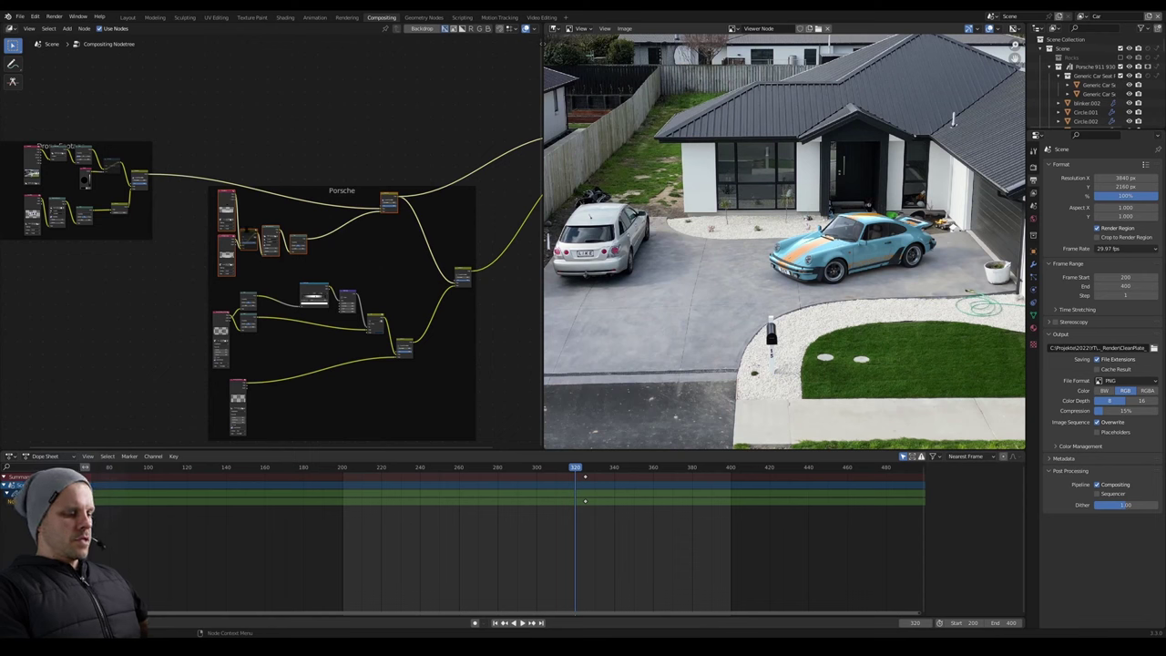
key("alt+p")
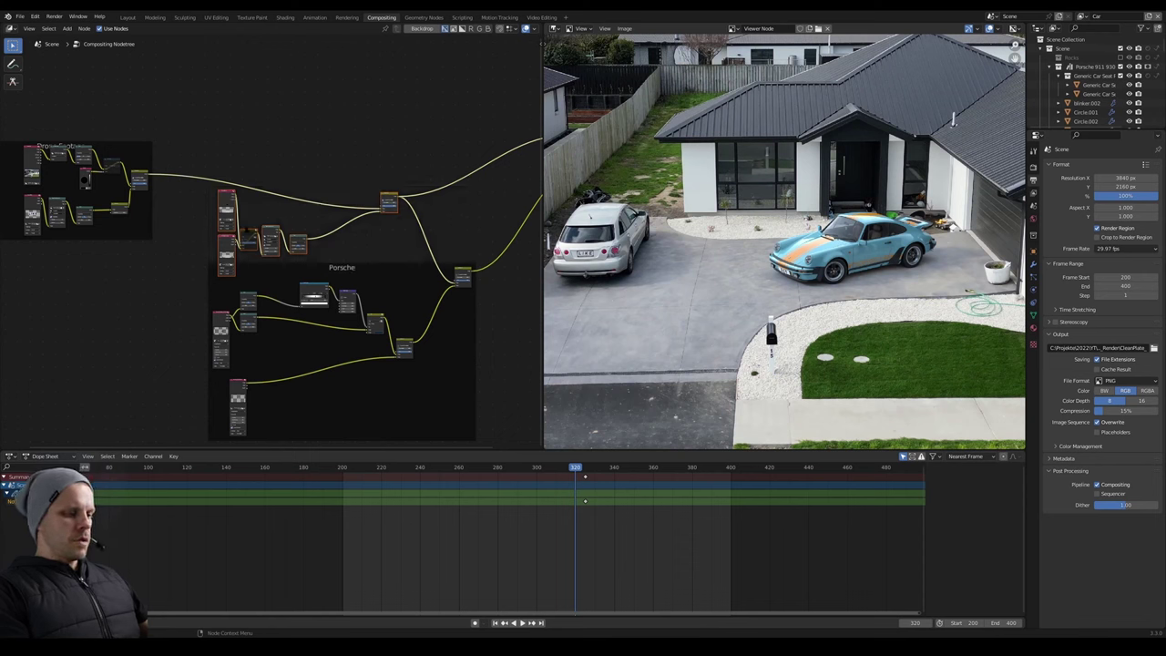
Move the detached nodes into the Drone Footage frame, beneath its existing node rows.
key("g")
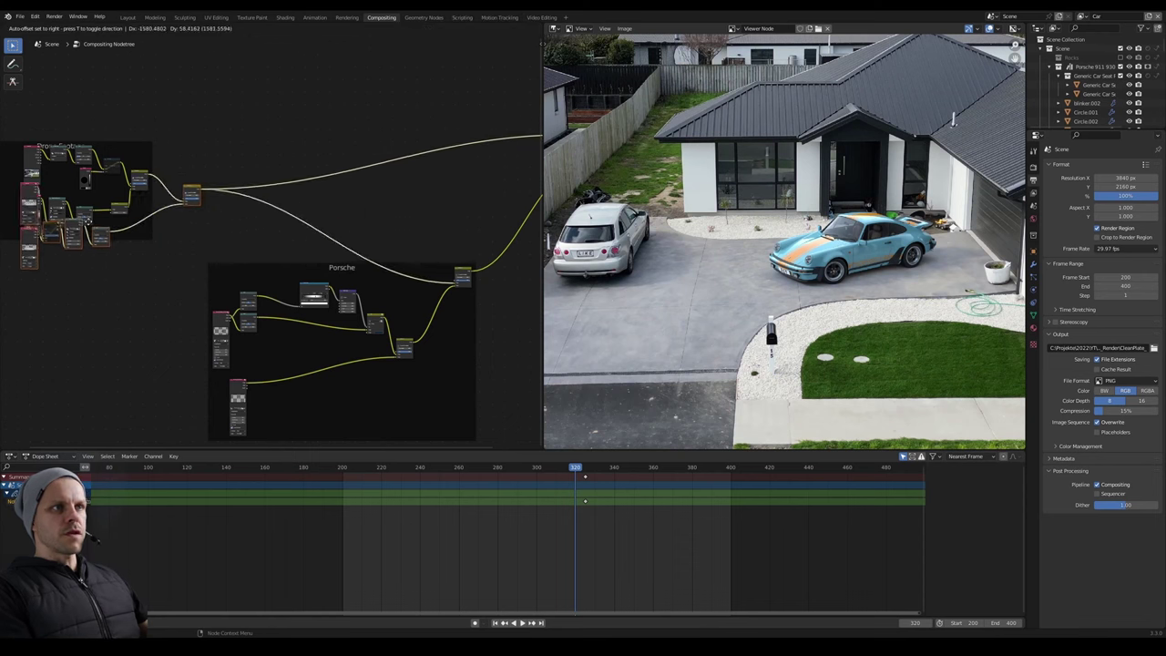
left_click(136, 211)
left_click_drag(164, 211, 180, 270)
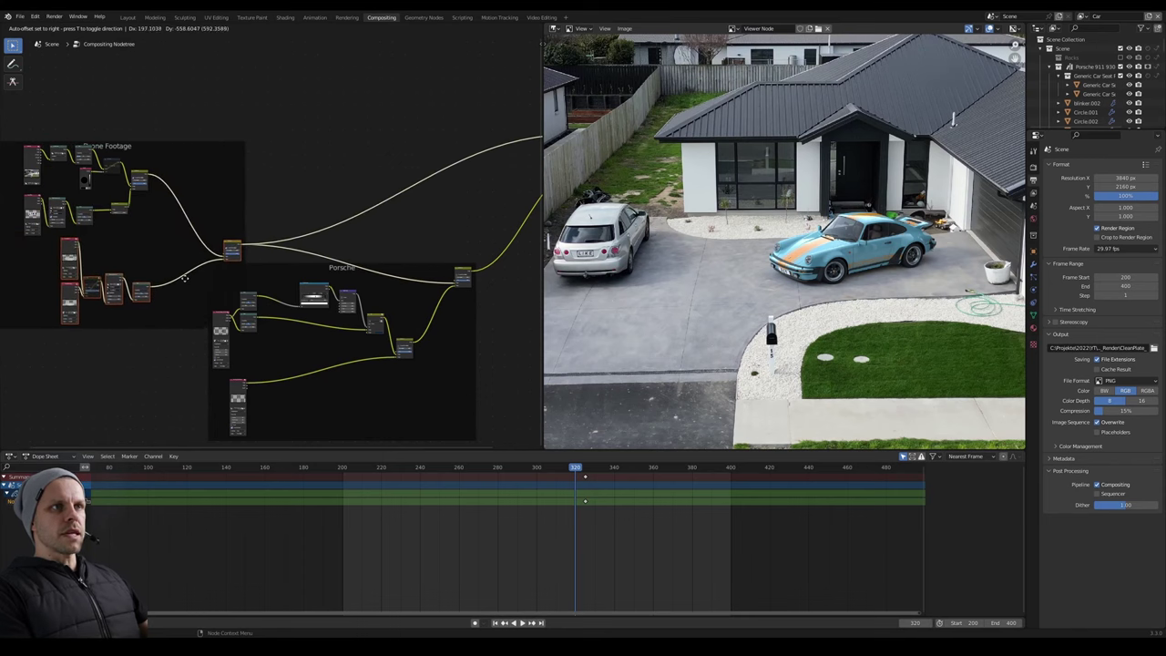
left_click(185, 278)
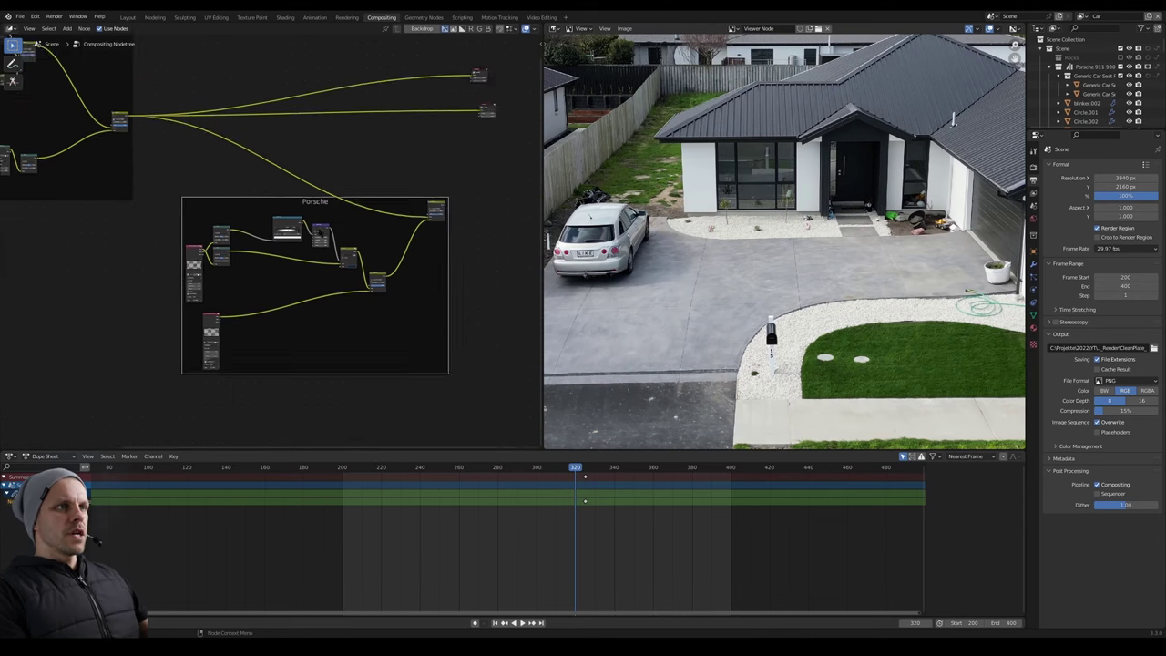
Examine the Porsche frame's node chain, from its two image sequence inputs to the final merge node.
scroll(265, 234, "up", 4)
middle_click_drag(318, 297, 237, 244)
scroll(271, 244, "up", 3)
left_click(73, 306)
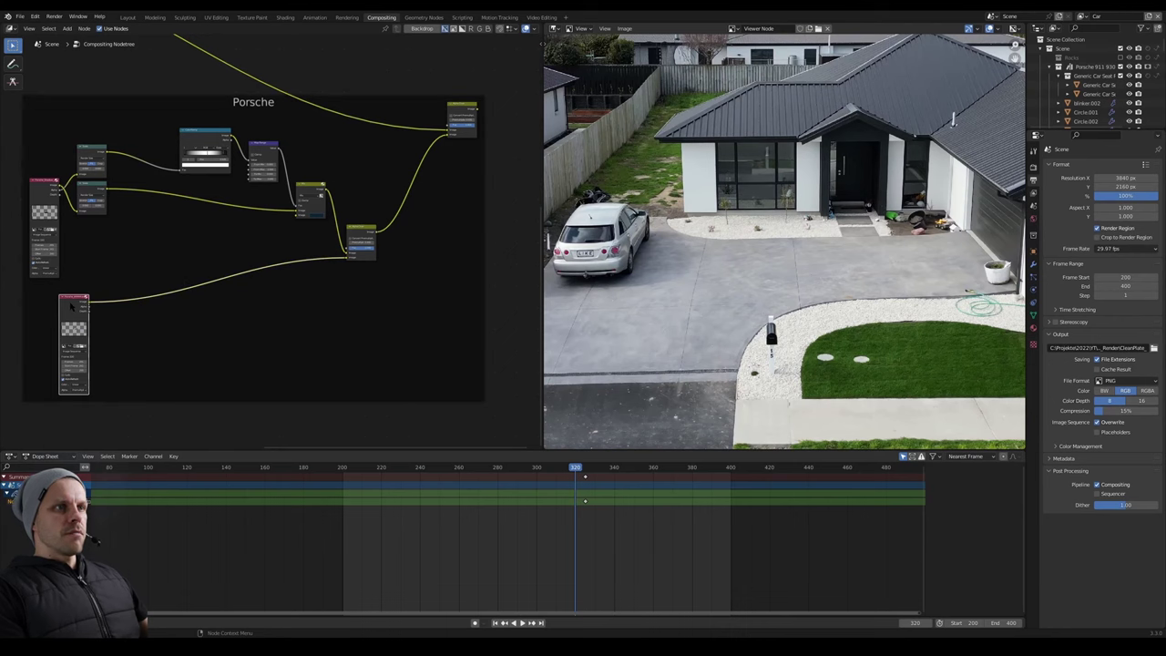
middle_click_drag(47, 194, 165, 387)
middle_click_drag(491, 282, 320, 193)
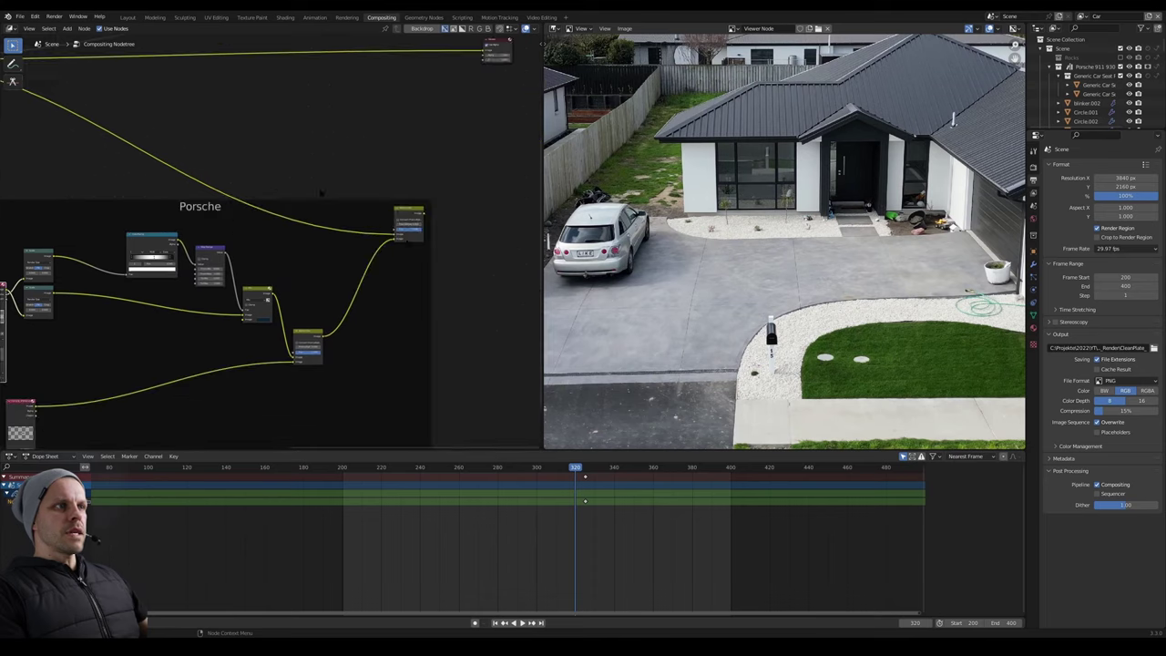
mouse_move(397, 235)
left_mouse_down()
mouse_move(402, 198)
mouse_move(396, 234)
left_mouse_up()
middle_click_drag(400, 219, 434, 193)
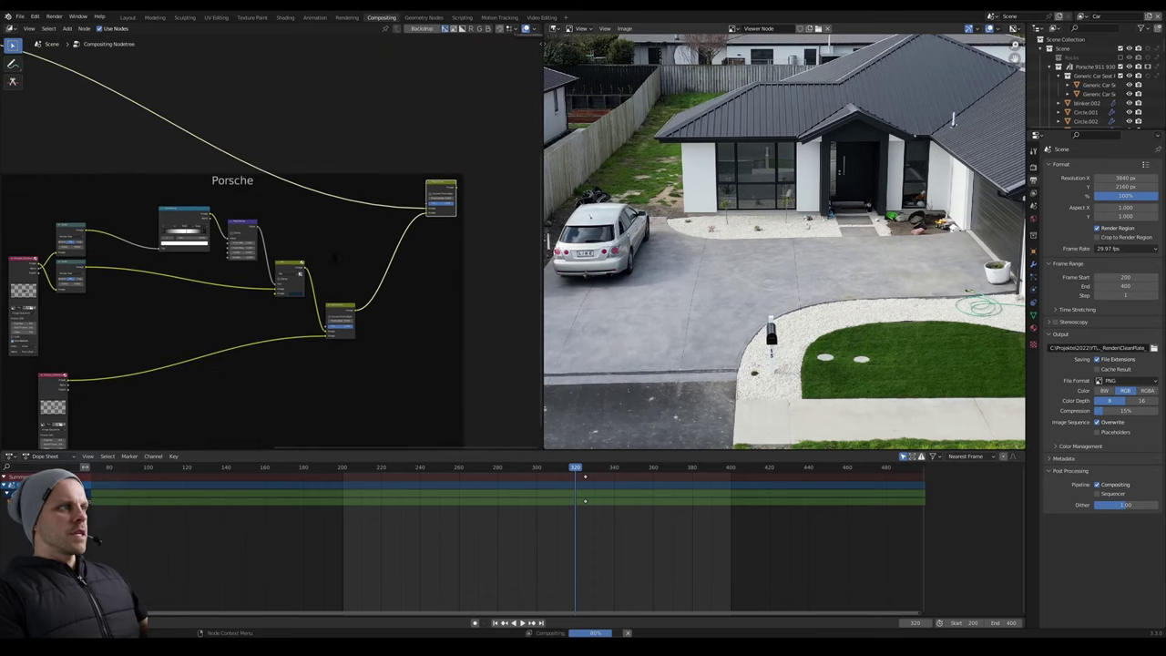
middle_click_drag(250, 236, 281, 194)
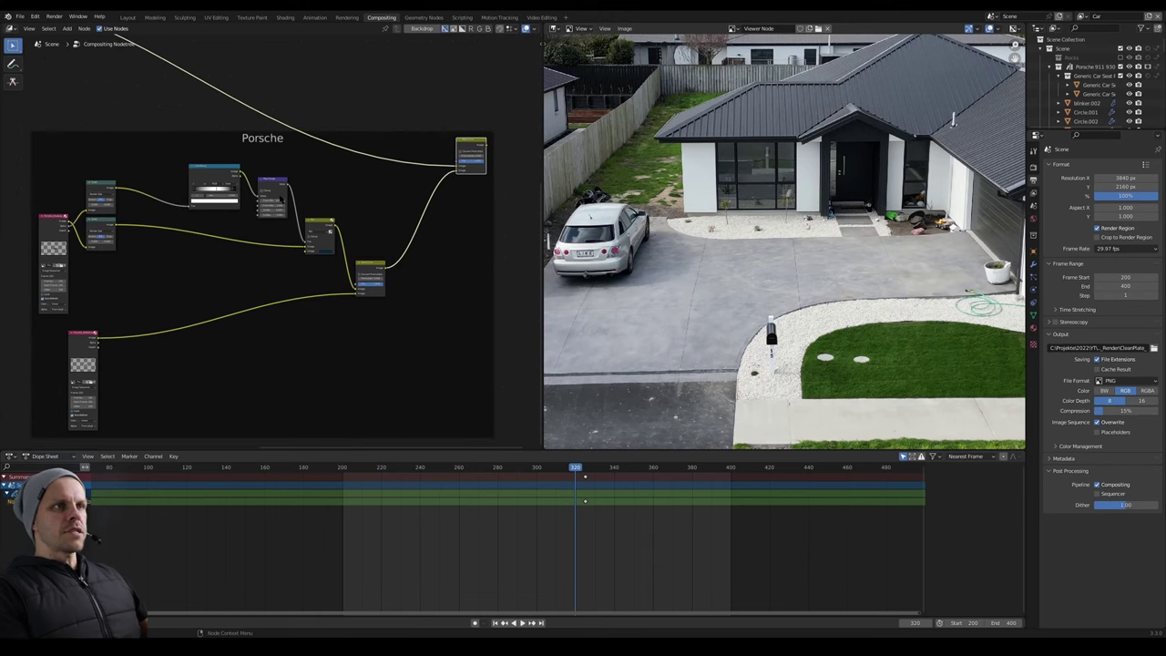
middle_click_drag(439, 280, 396, 209)
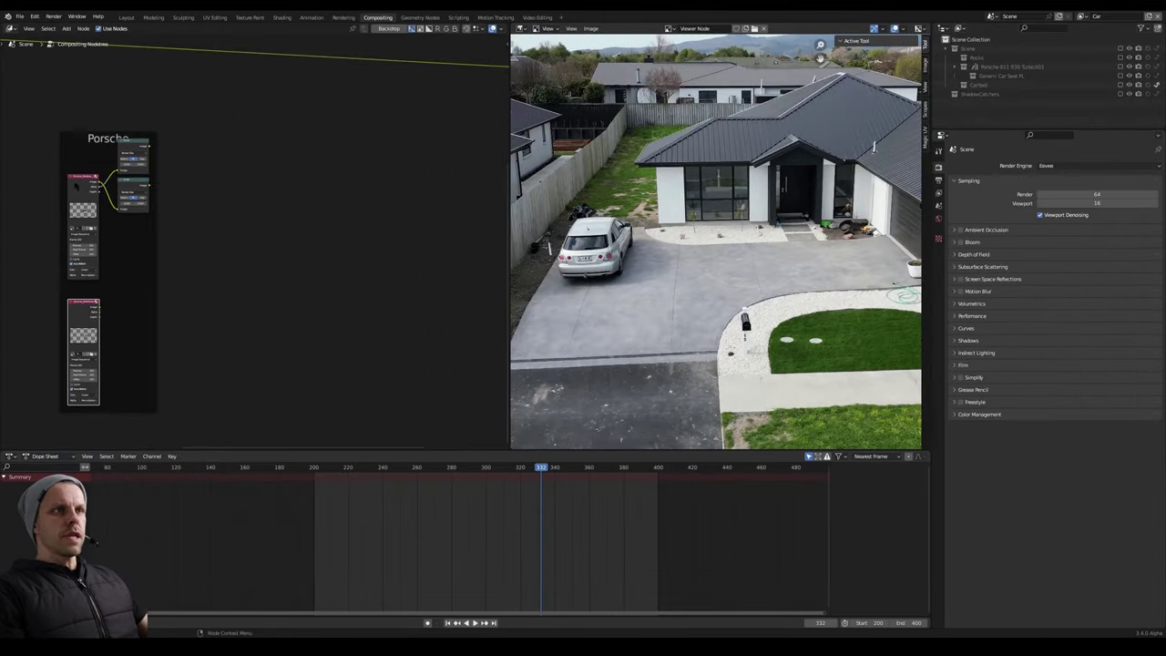
Move the two Scale nodes in the Porsche frame slightly farther from the shadow image sequence node.
mouse_move(88, 199)
left_mouse_down()
mouse_move(78, 189)
mouse_move(88, 191)
left_mouse_up()
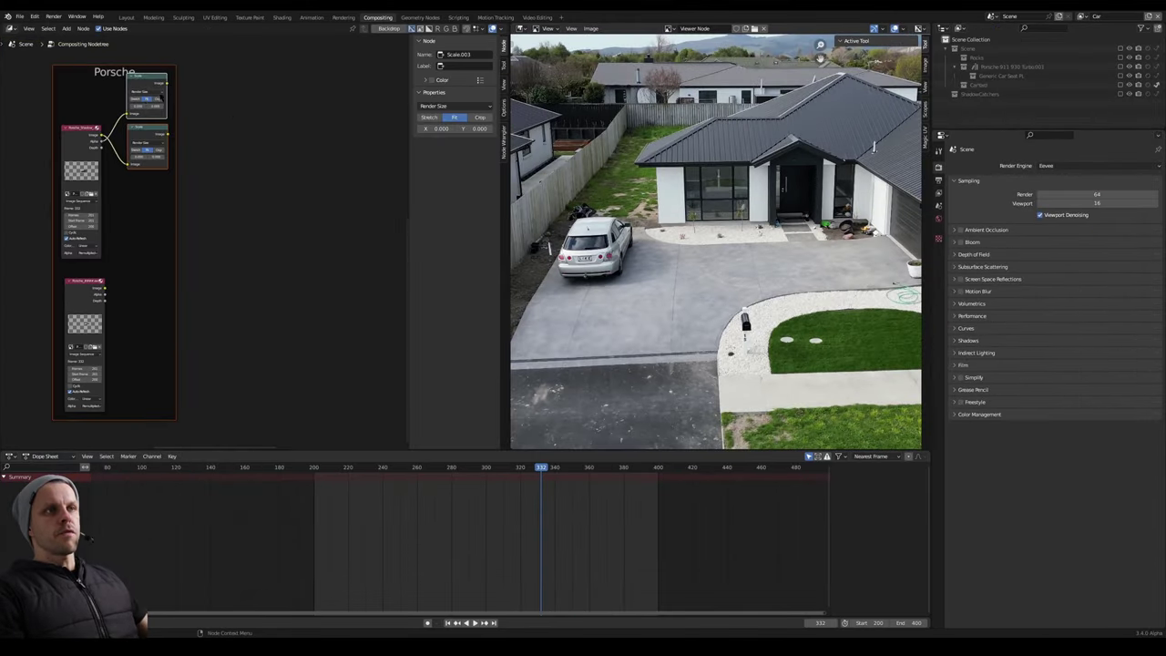
left_click(140, 85)
left_click(151, 134, "shift")
key("g")
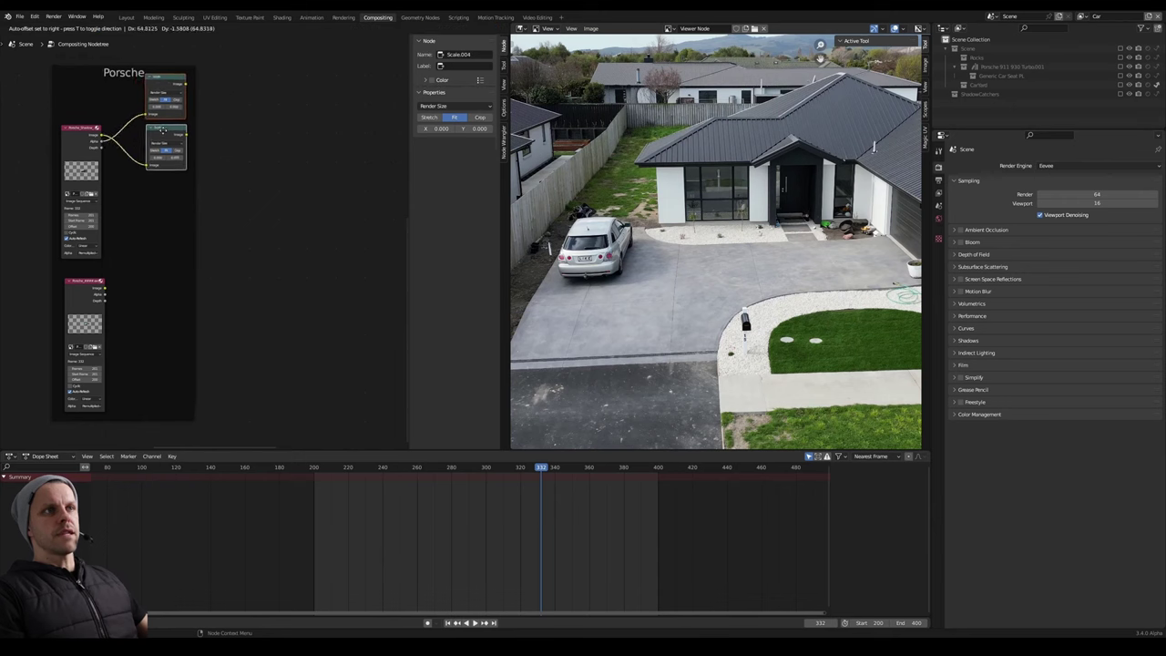
left_click(173, 132)
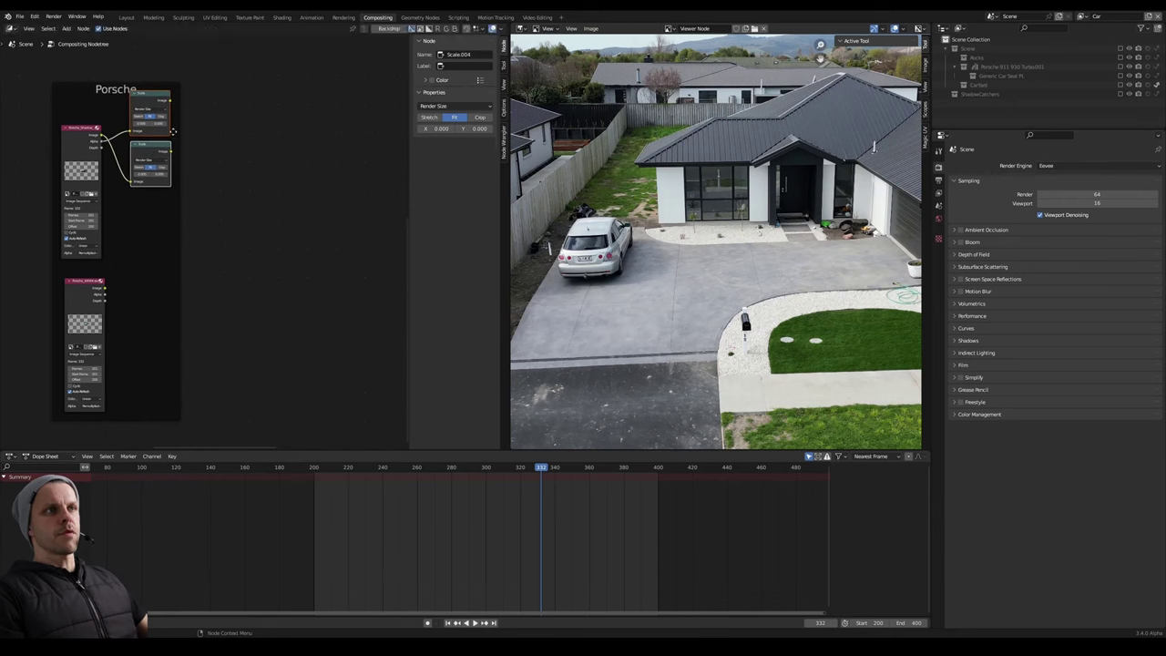
Compare the resolutions of the Porsche shadow and car sequences with the render output resolution, checking the upper Scale node's Render Size and Fit settings.
left_click(77, 139)
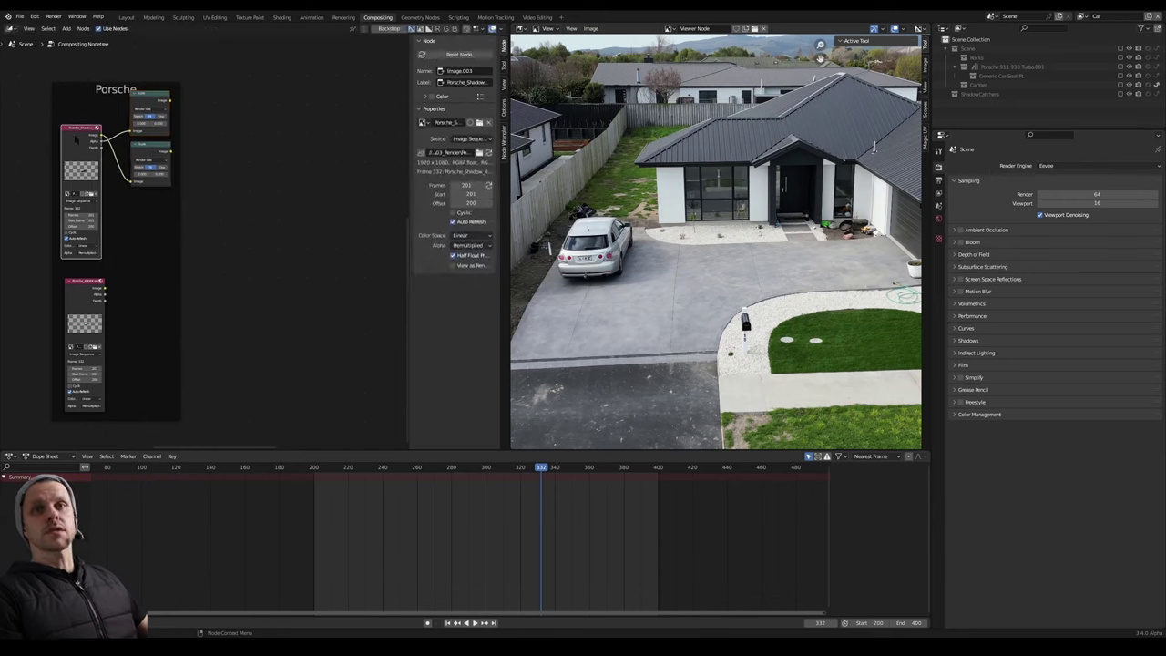
left_click(95, 296)
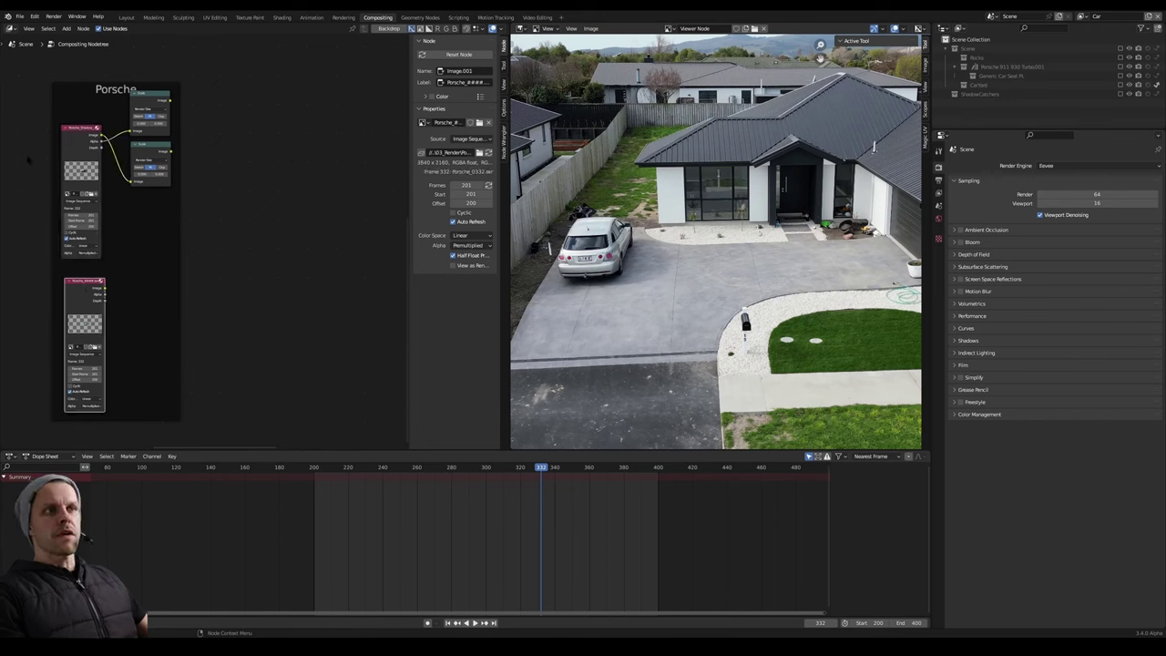
left_click(143, 102)
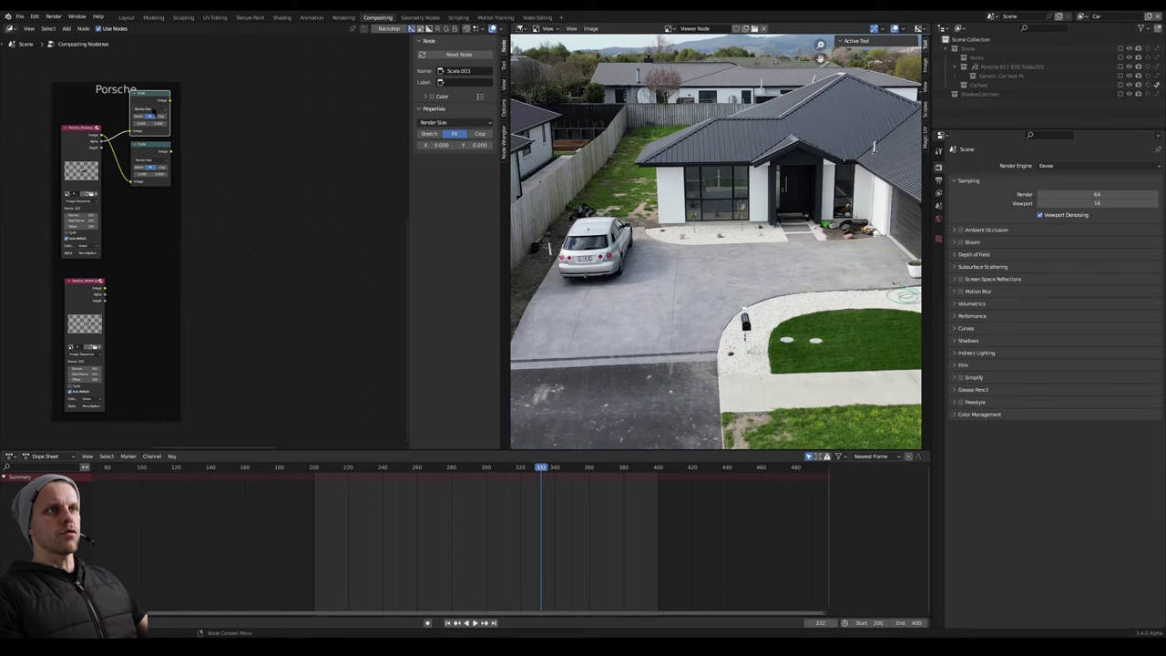
left_click(153, 116)
left_click(152, 119)
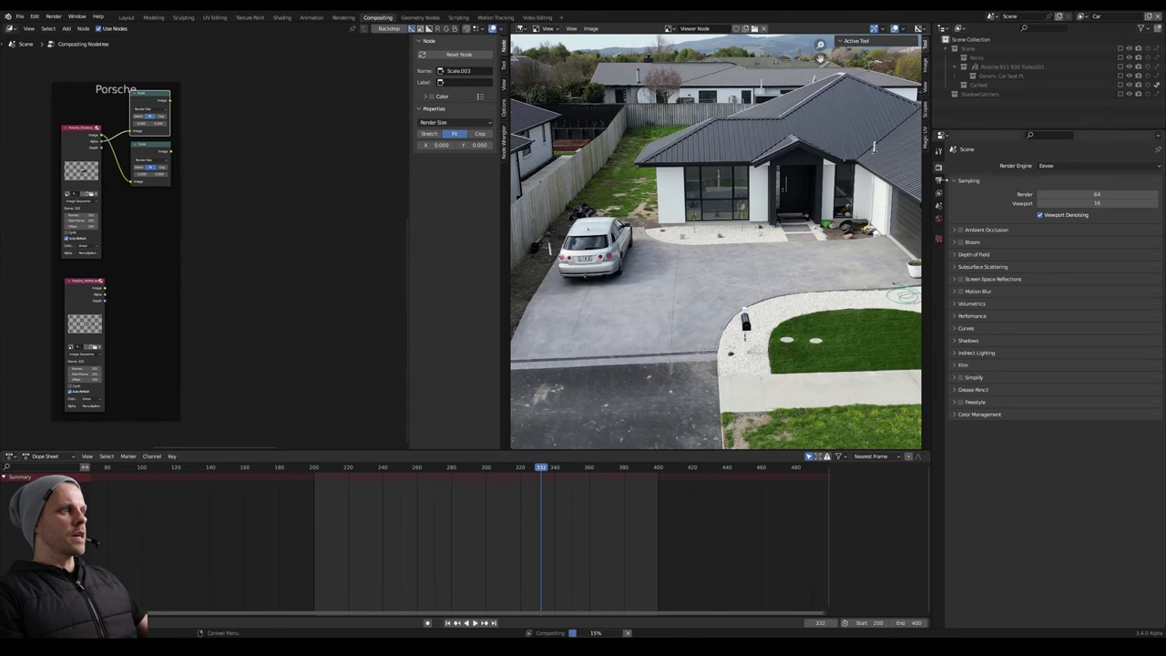
left_click(938, 180)
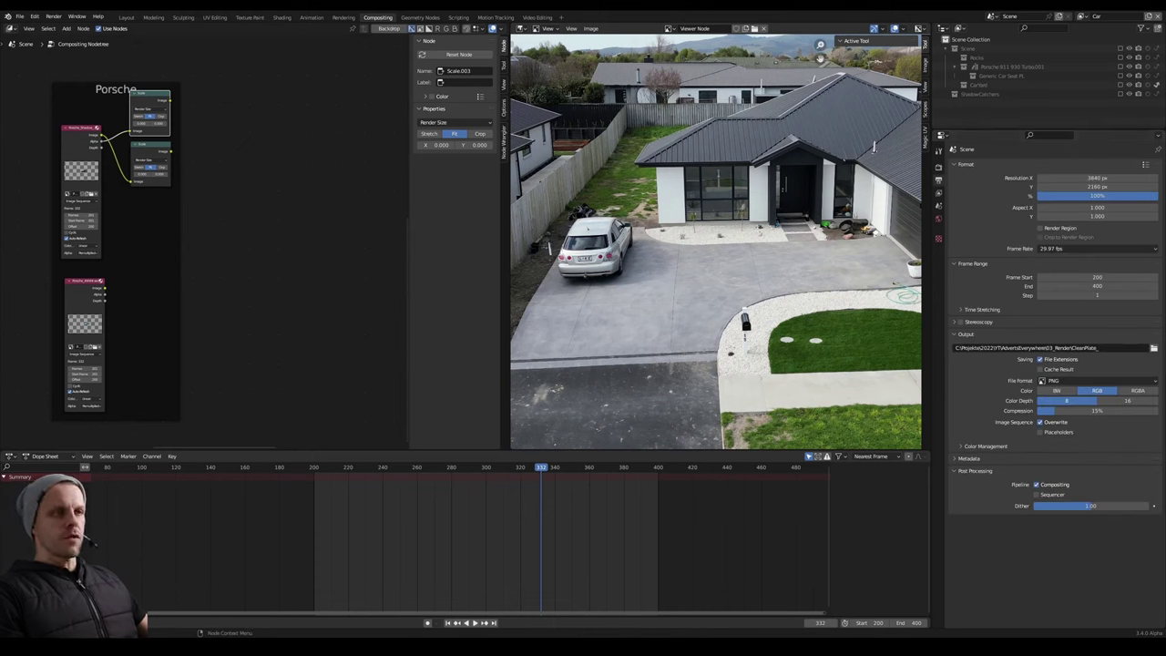
Add an Alpha Over node and place it at the far end of the Porsche frame, leaving room before it for more nodes.
middle_click_drag(226, 237, 222, 256)
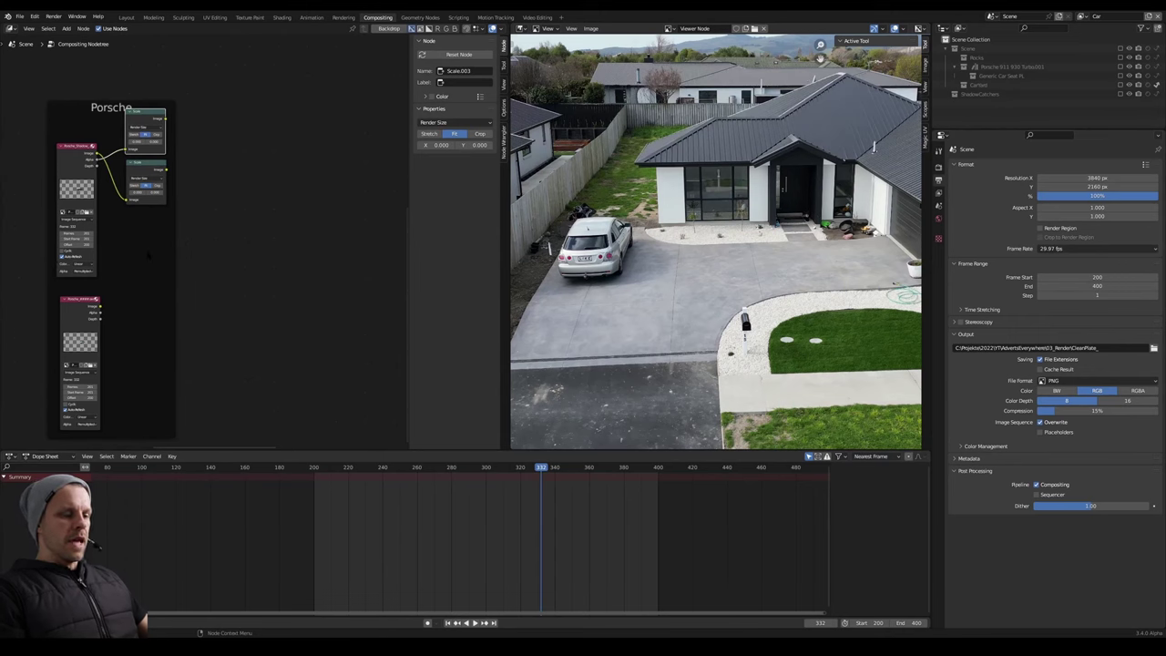
key("shift+a")
type("alp")
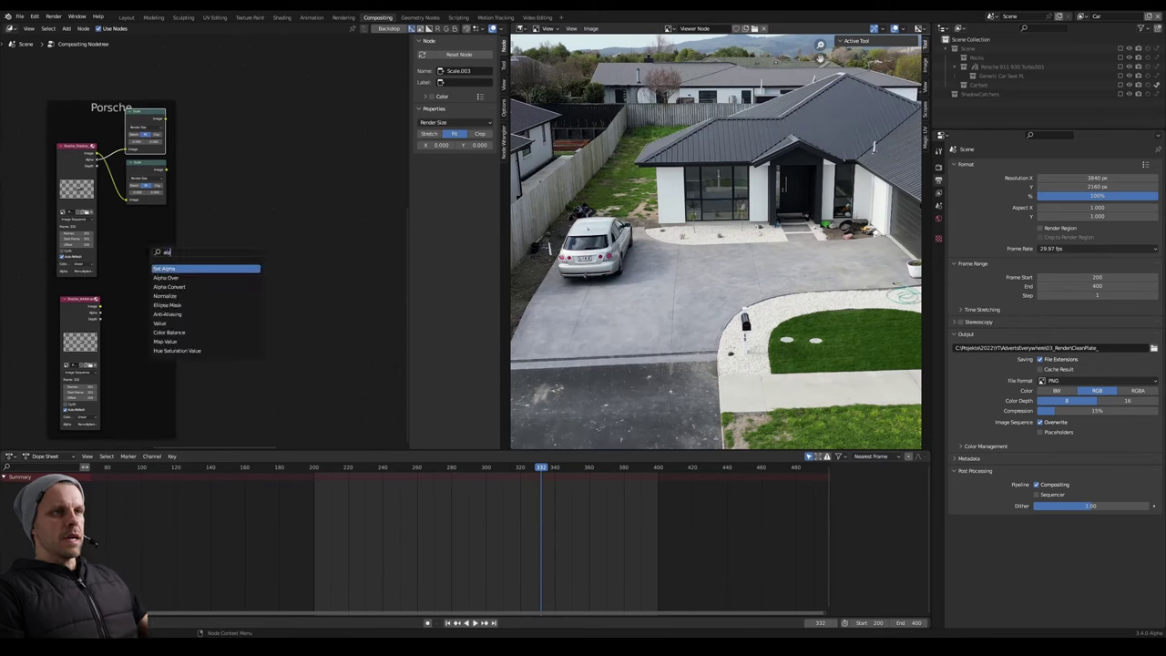
left_click(179, 277)
left_click(150, 263)
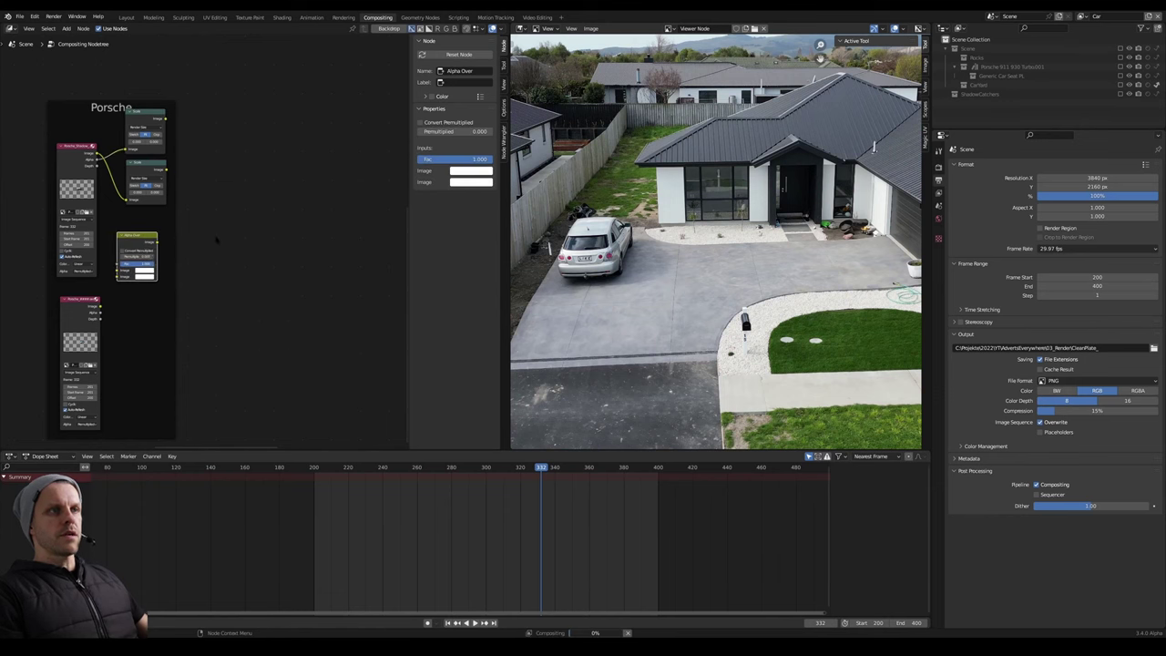
key("g")
left_click(346, 167)
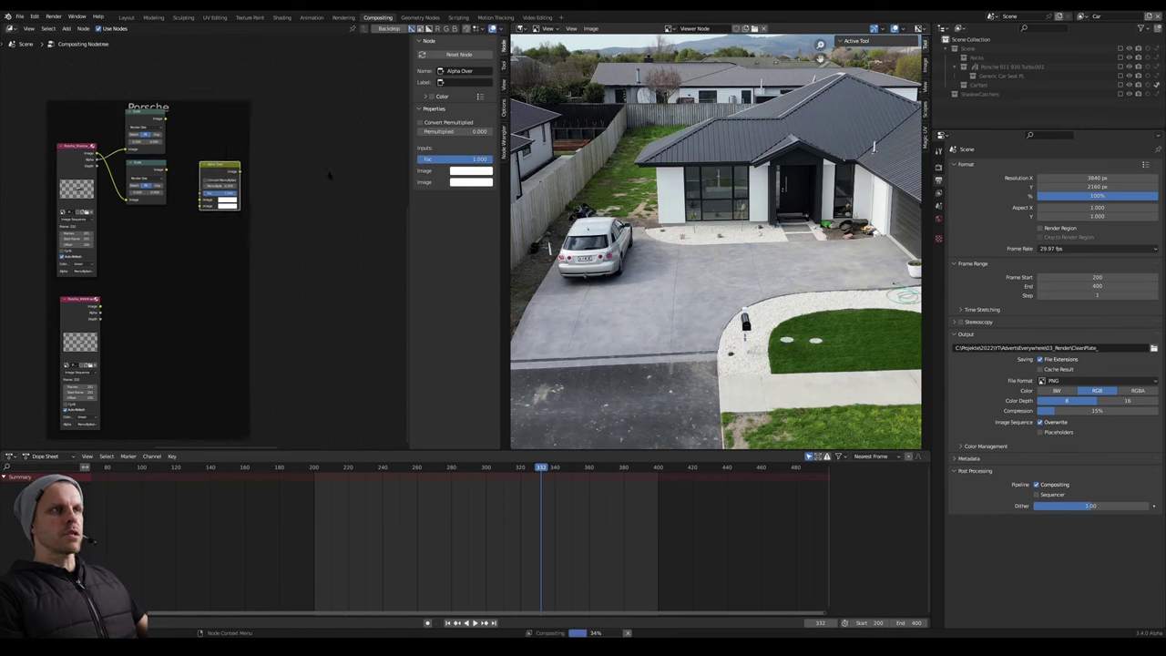
key("n")
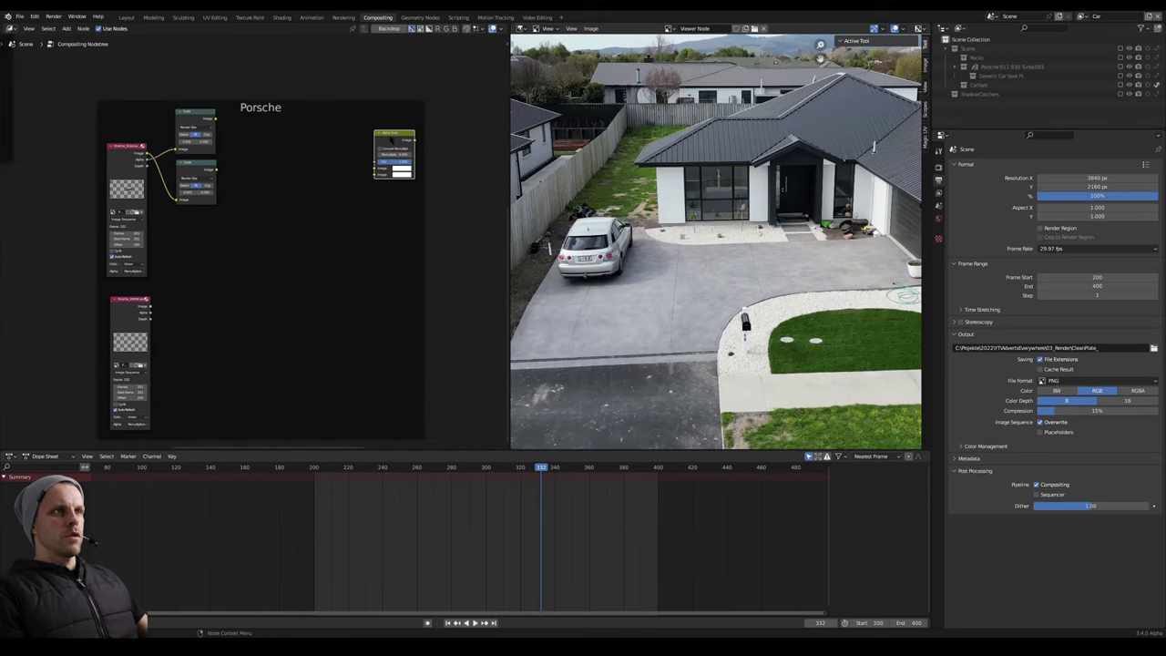
Connect the drone footage result and the Porsche car sequence to the Alpha Over's first and second image inputs, and preview its output.
key("Home")
left_click_drag(42, 92, 357, 252)
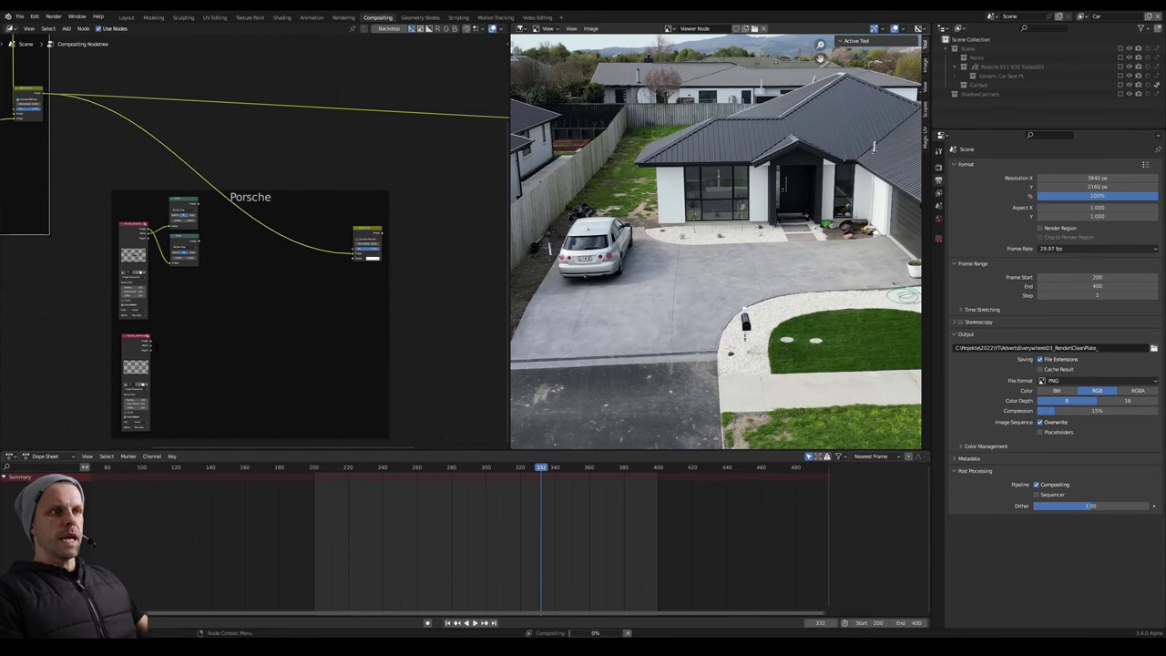
left_click_drag(150, 340, 354, 260)
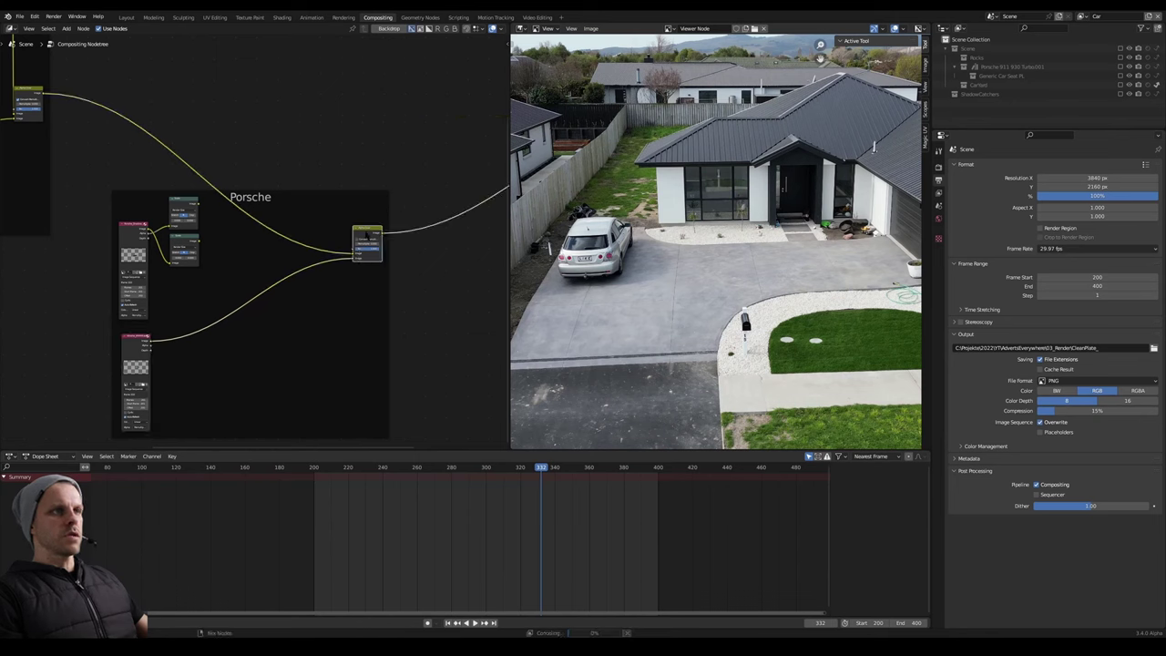
left_click(365, 235, "ctrl+shift")
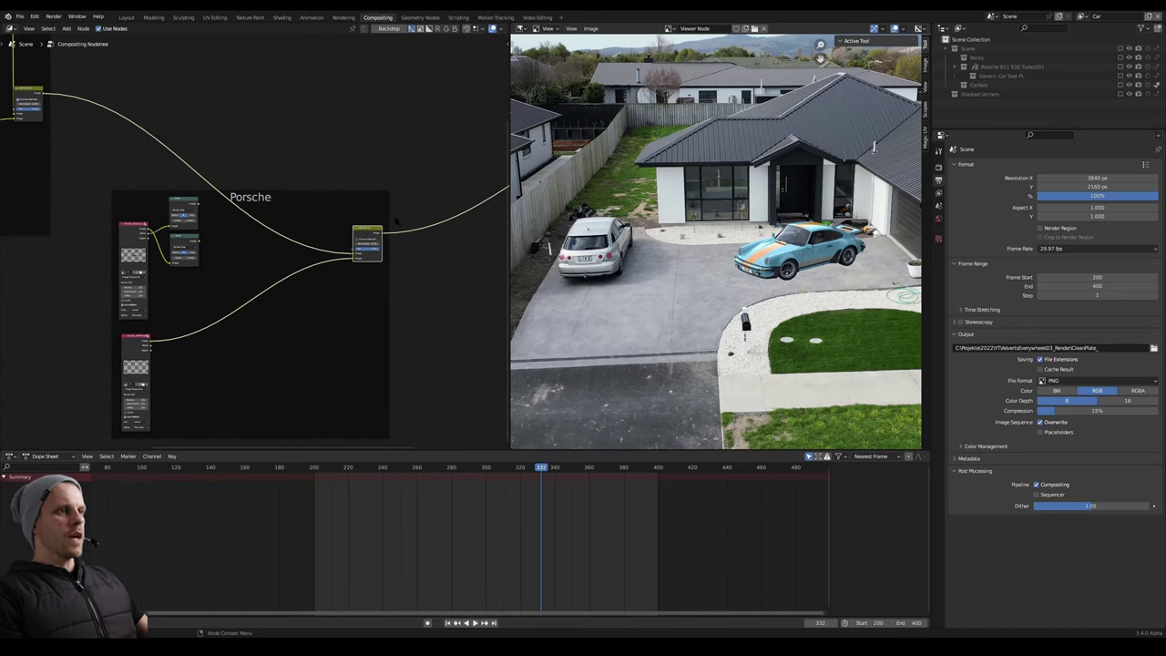
middle_click_drag(397, 221, 375, 209)
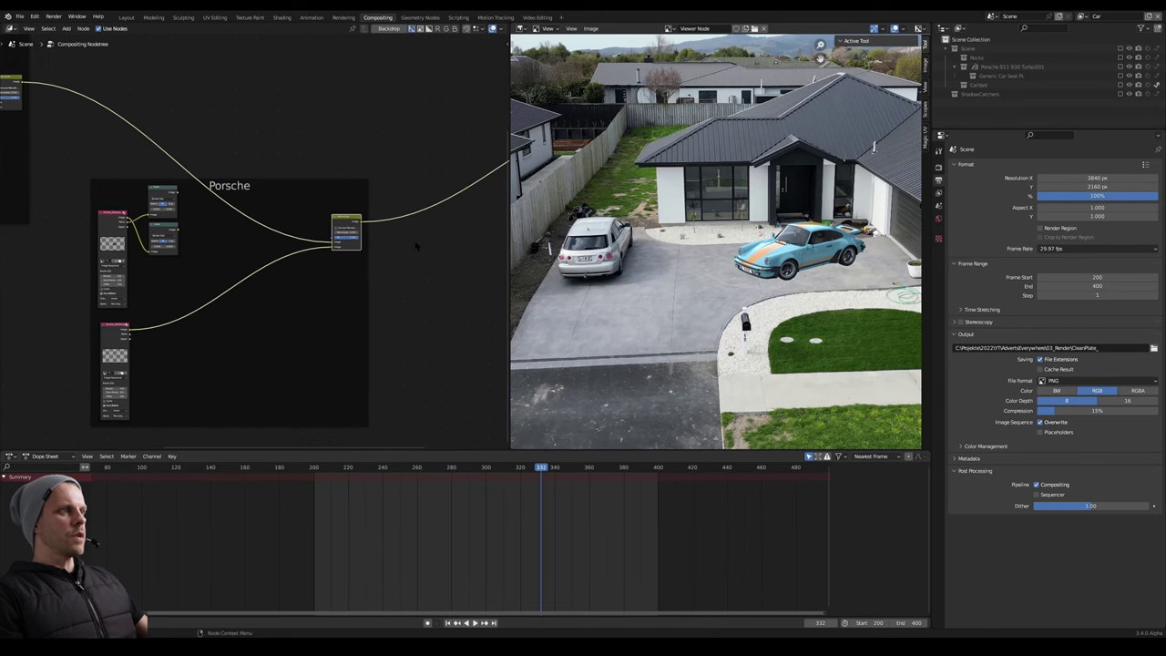
Duplicate the Alpha Over into the car's link, with the lower shadow Scale as its first image and the car sequence as its second.
scroll(292, 268, "up", 2)
middle_click_drag(287, 269, 301, 202)
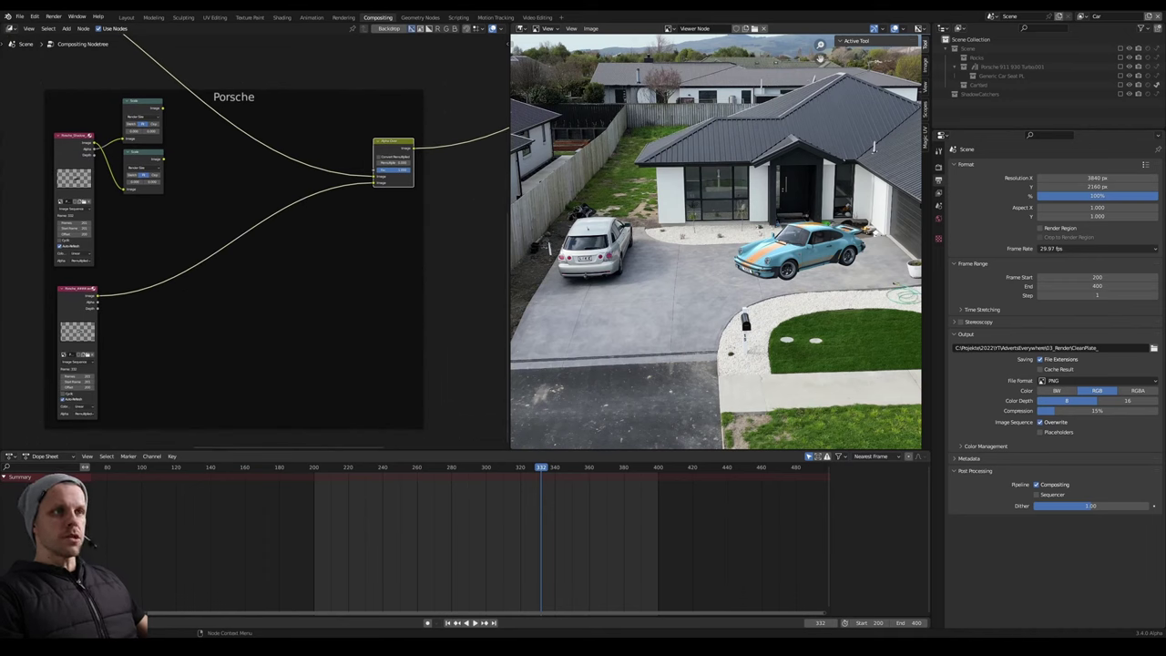
key("shift+d")
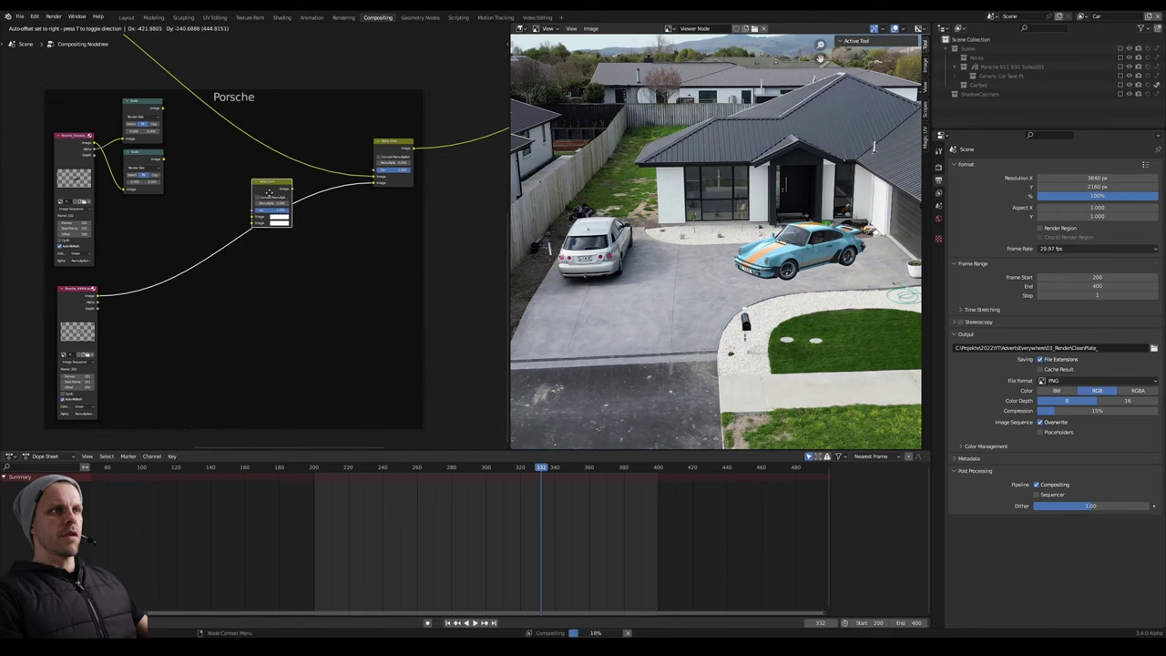
left_click(269, 194)
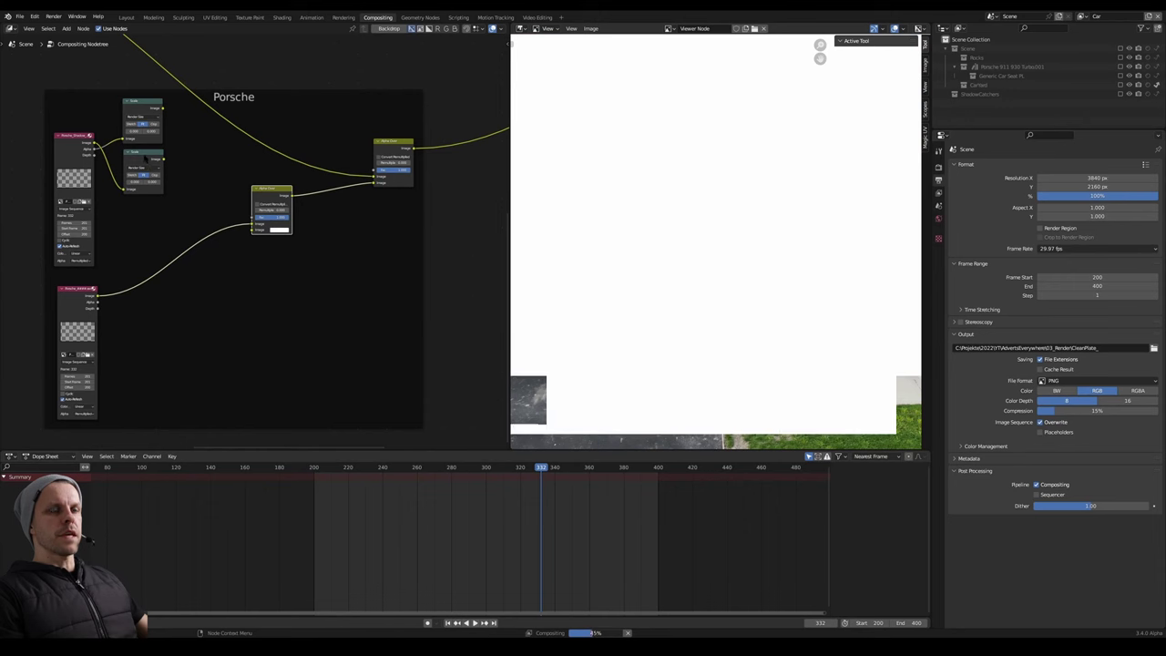
left_click_drag(148, 165, 254, 228)
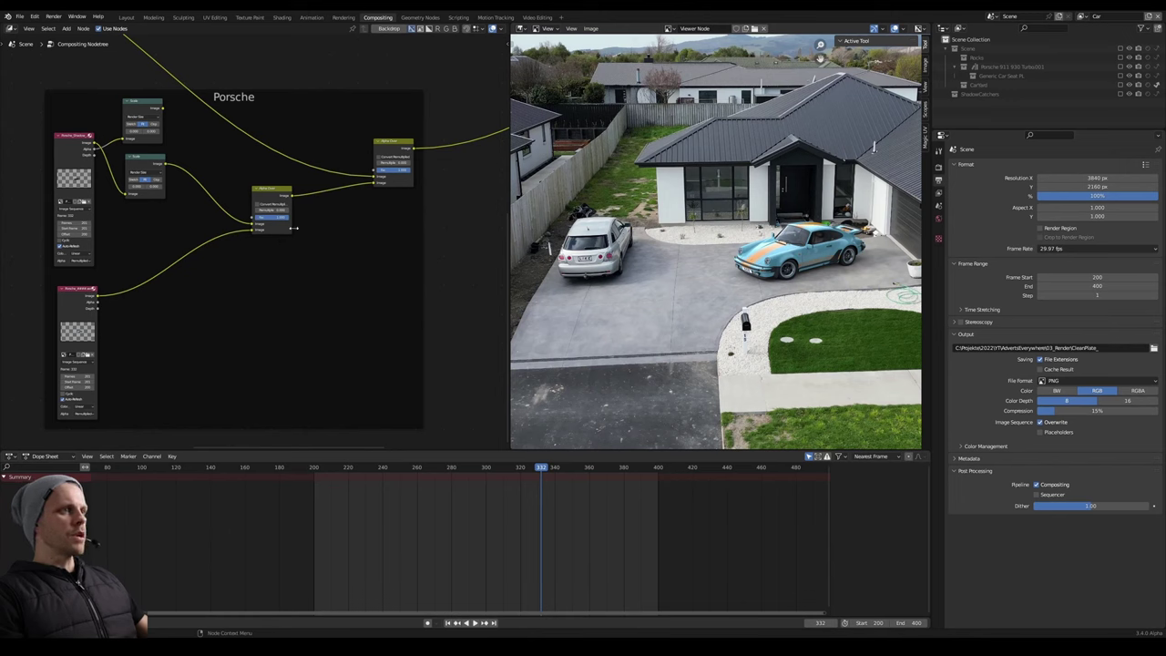
middle_click_drag(293, 228, 309, 255)
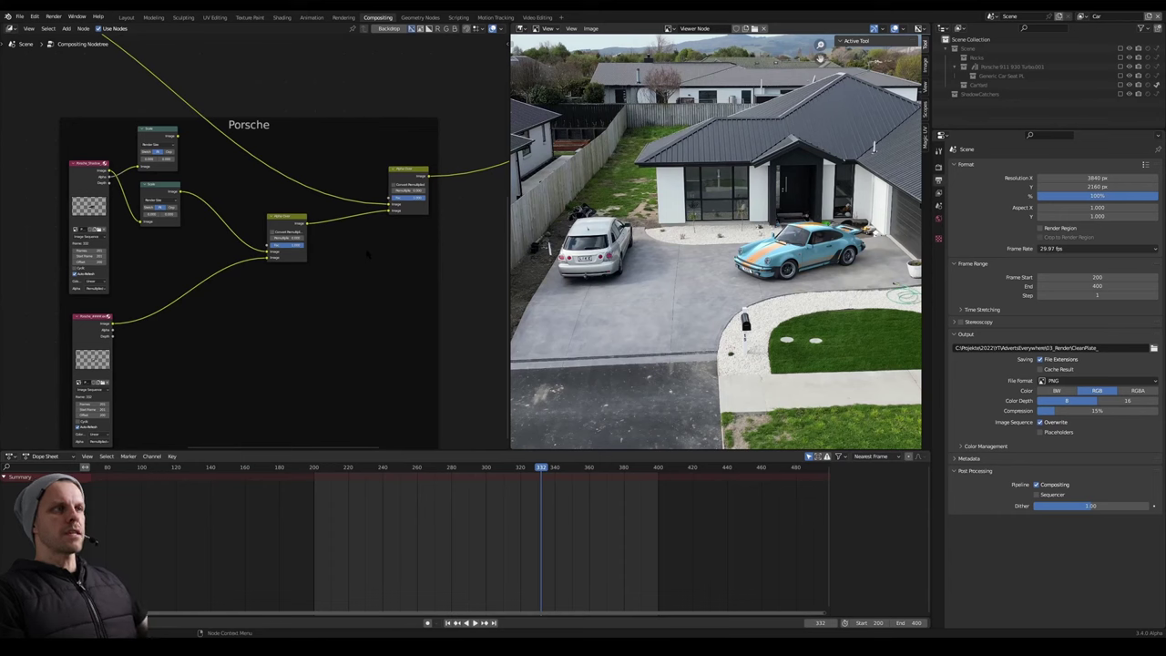
Insert a Mix node between the lower shadow Scale node and the first Alpha Over node, making room for it.
left_click_drag(283, 224, 325, 231)
key("shift+a")
type("mix")
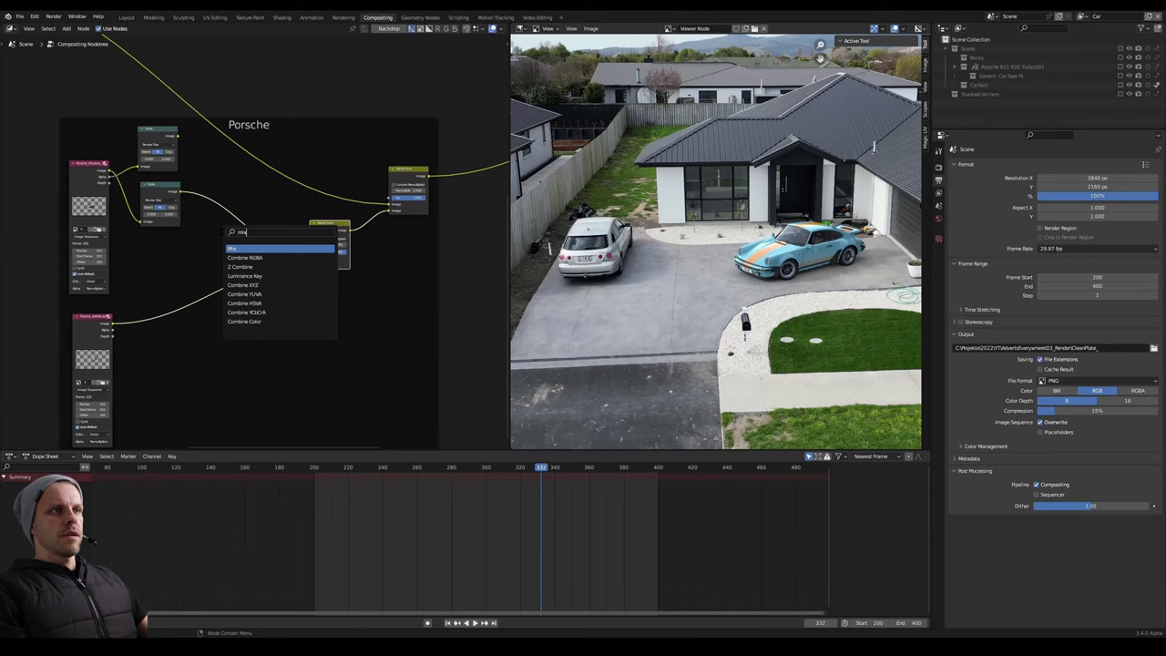
key("Return")
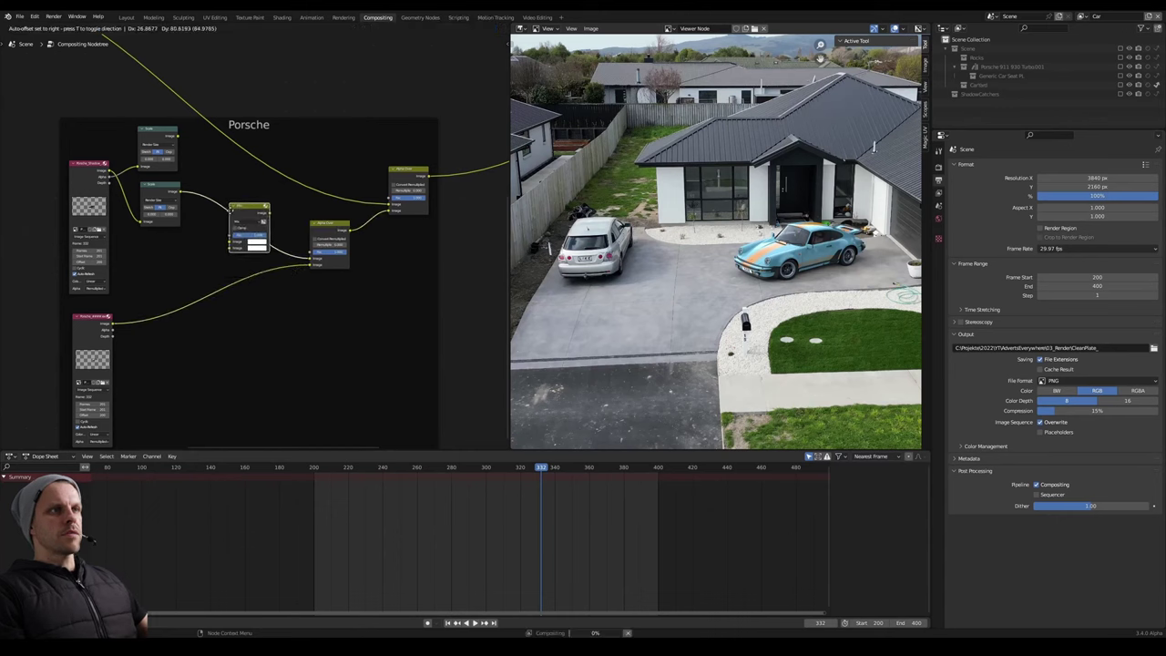
left_click(234, 206)
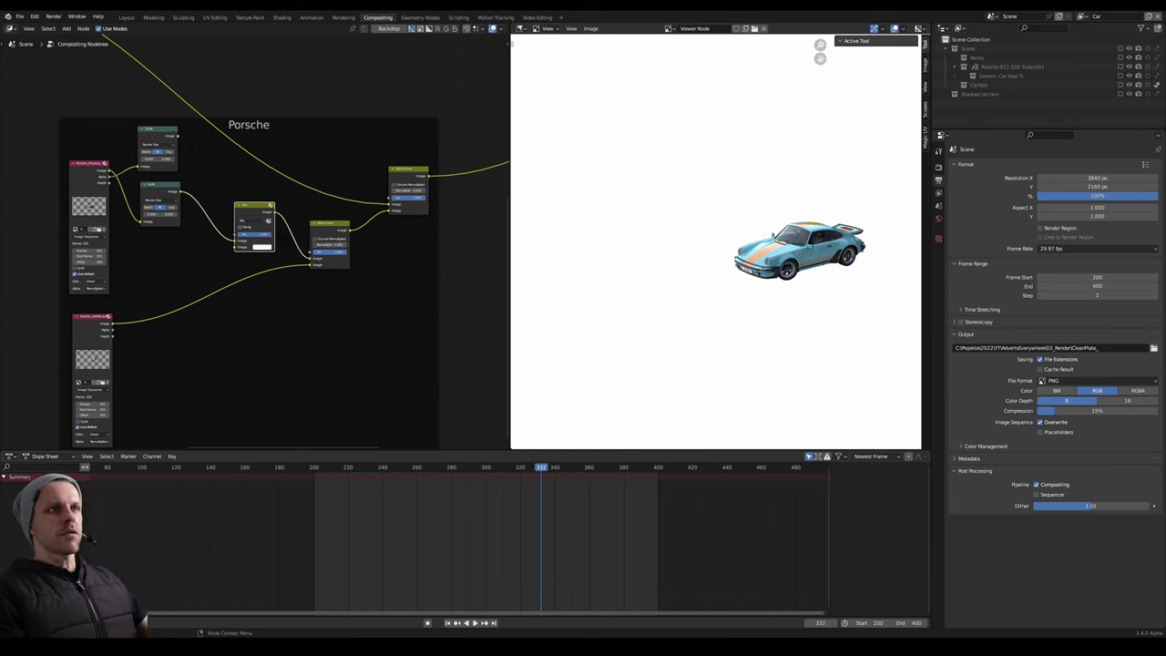
Connect the upper Scale node's image output to the Mix node's factor input.
left_click_drag(155, 137, 158, 136)
left_click(244, 207)
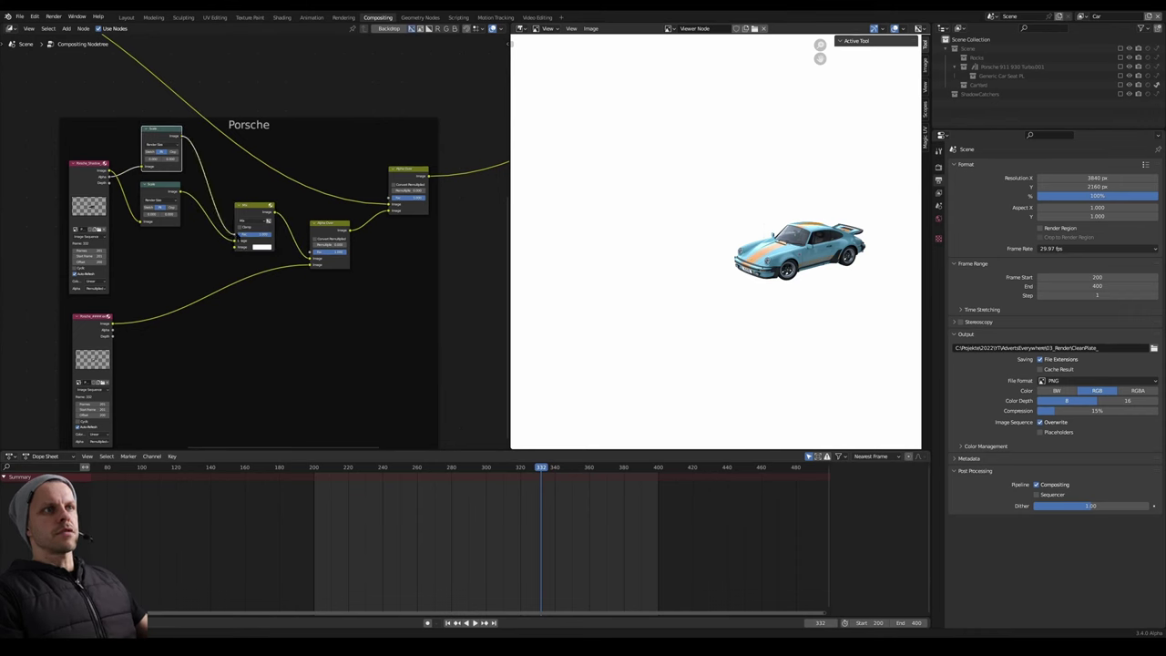
left_click_drag(244, 208, 242, 199)
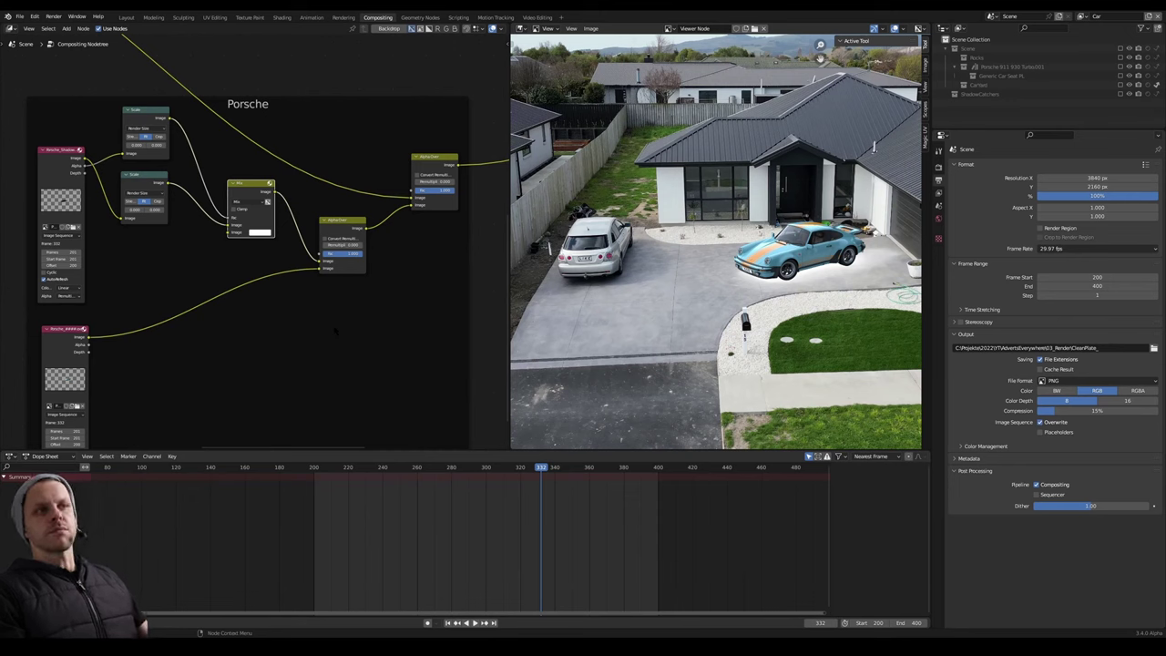
Activate the Annotate tool in the image viewer.
key("q")
key("q")
left_click(609, 160)
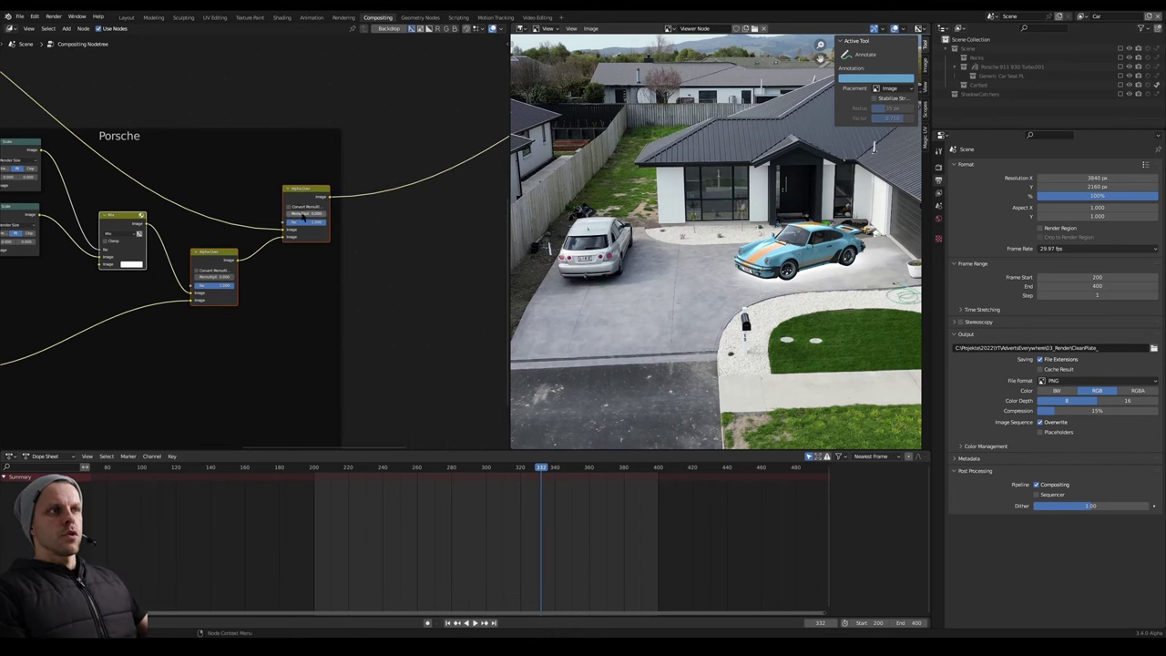
Shift the Mix and Alpha Over nodes farther along the Porsche frame and insert a ColorRamp between the upper Scale and the Mix factor.
mouse_move(300, 208)
left_mouse_down()
mouse_move(331, 226)
mouse_move(423, 217)
left_mouse_up()
middle_click_drag(107, 302, 193, 309)
left_click(192, 309)
key("shift+a")
type("colo")
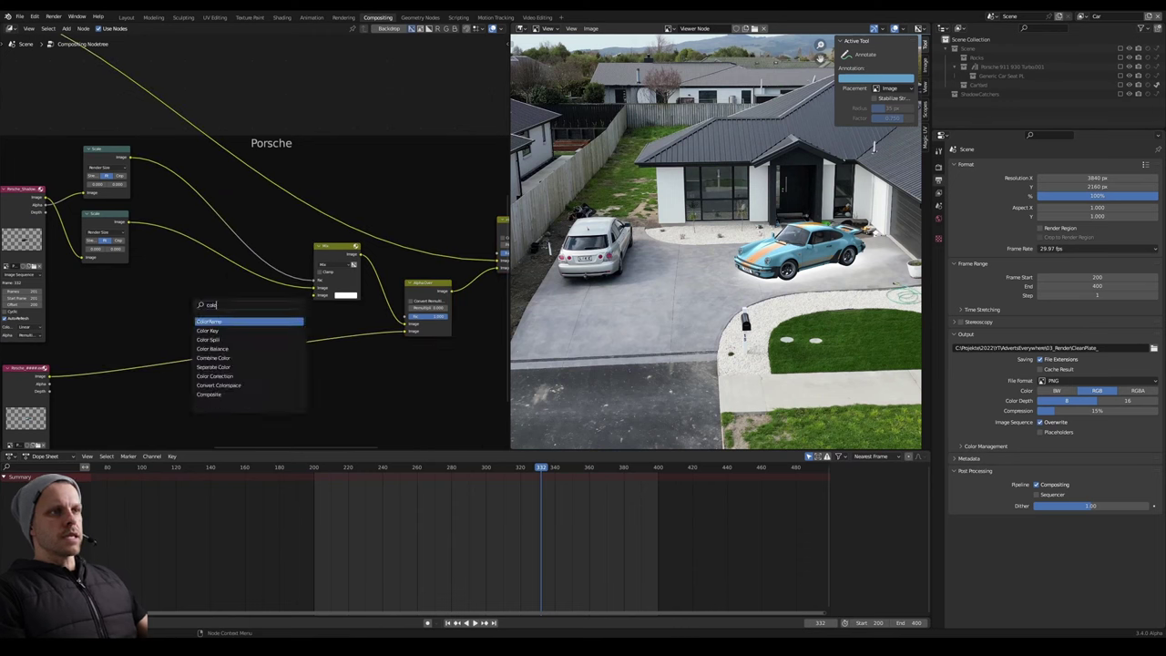
key("Return")
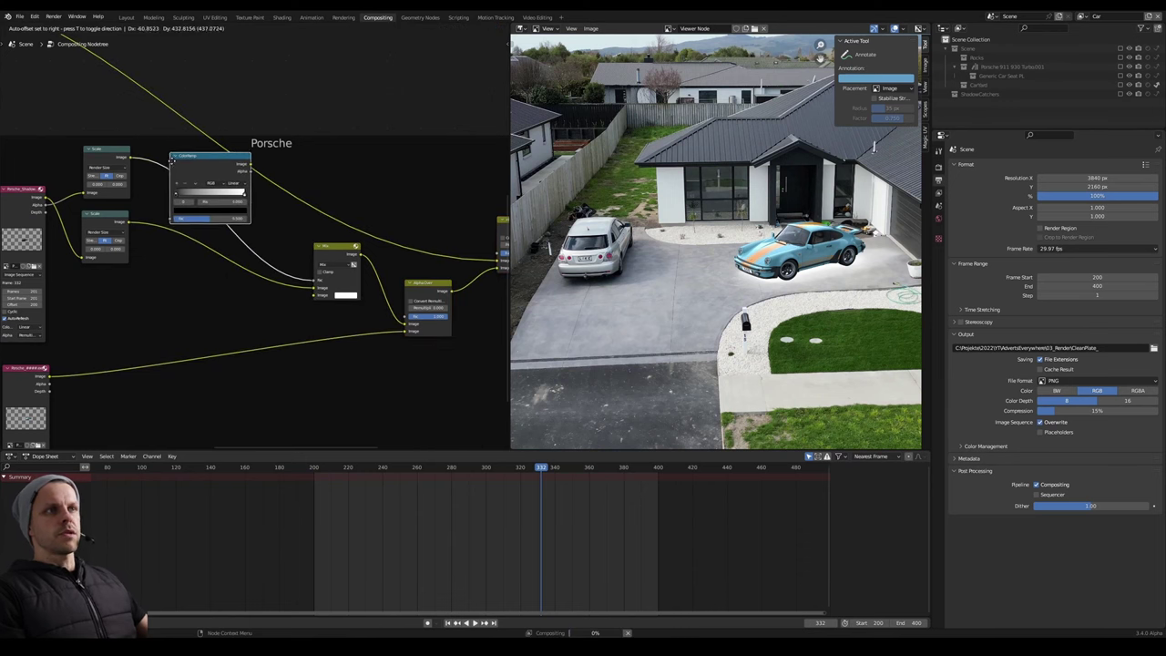
left_click(174, 161)
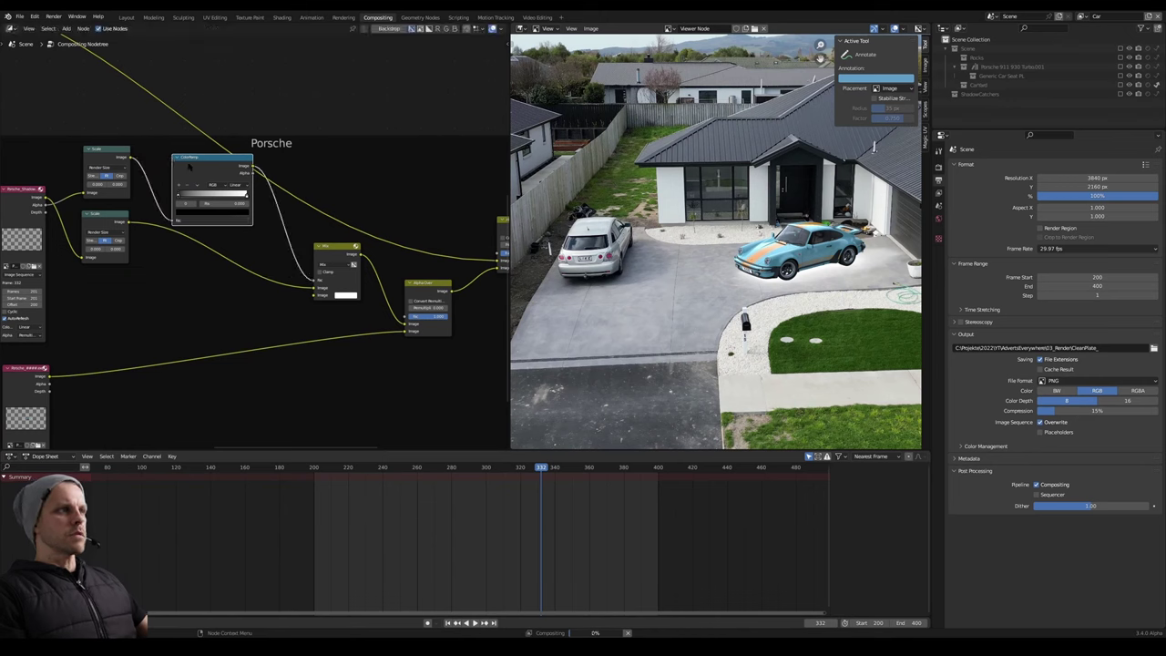
Add a white stop near the middle of the ColorRamp, preview the ramp's output, and set its last stop to black.
left_click(212, 194)
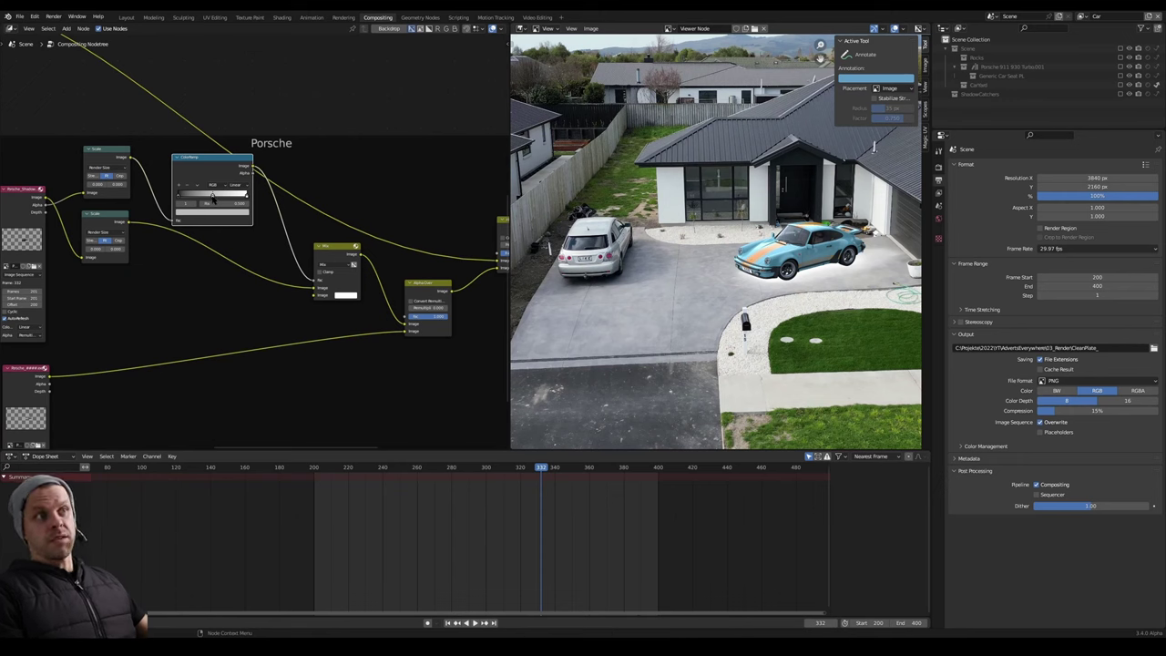
left_click(212, 213)
left_click_drag(234, 130, 234, 114)
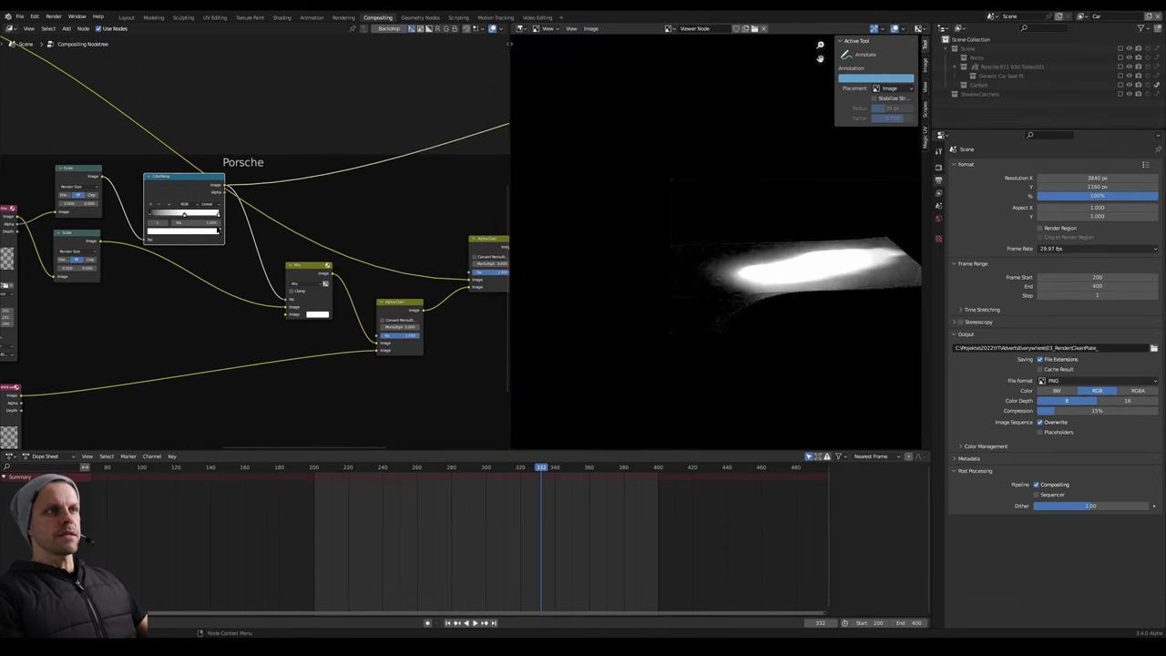
left_click(210, 232)
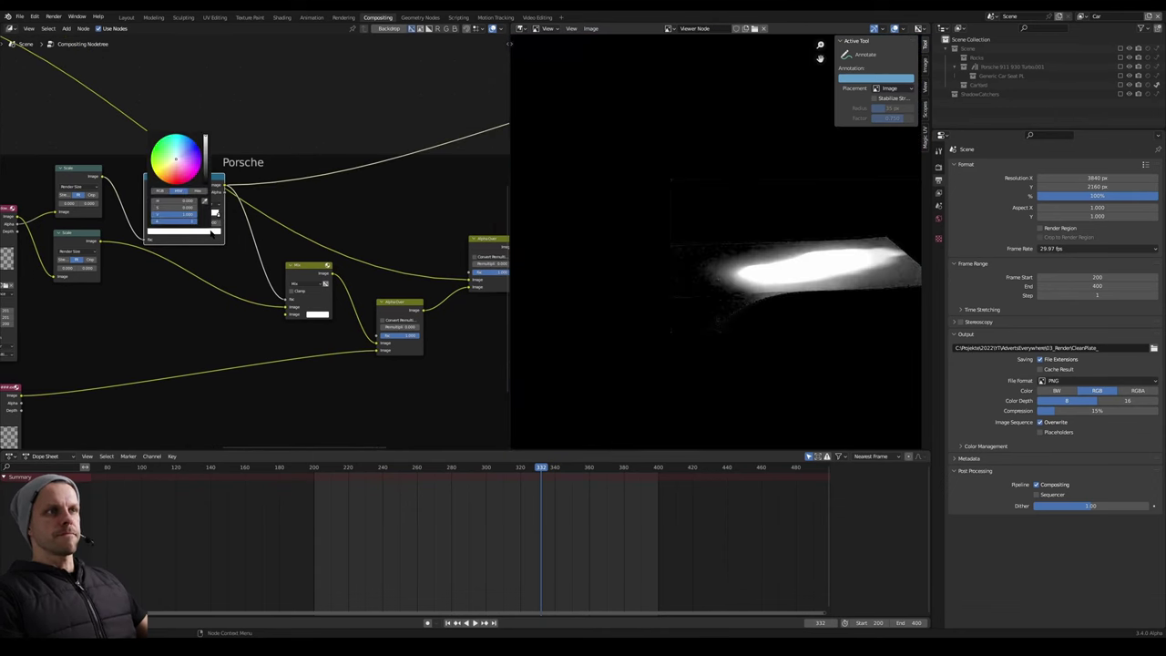
left_click_drag(206, 140, 207, 189)
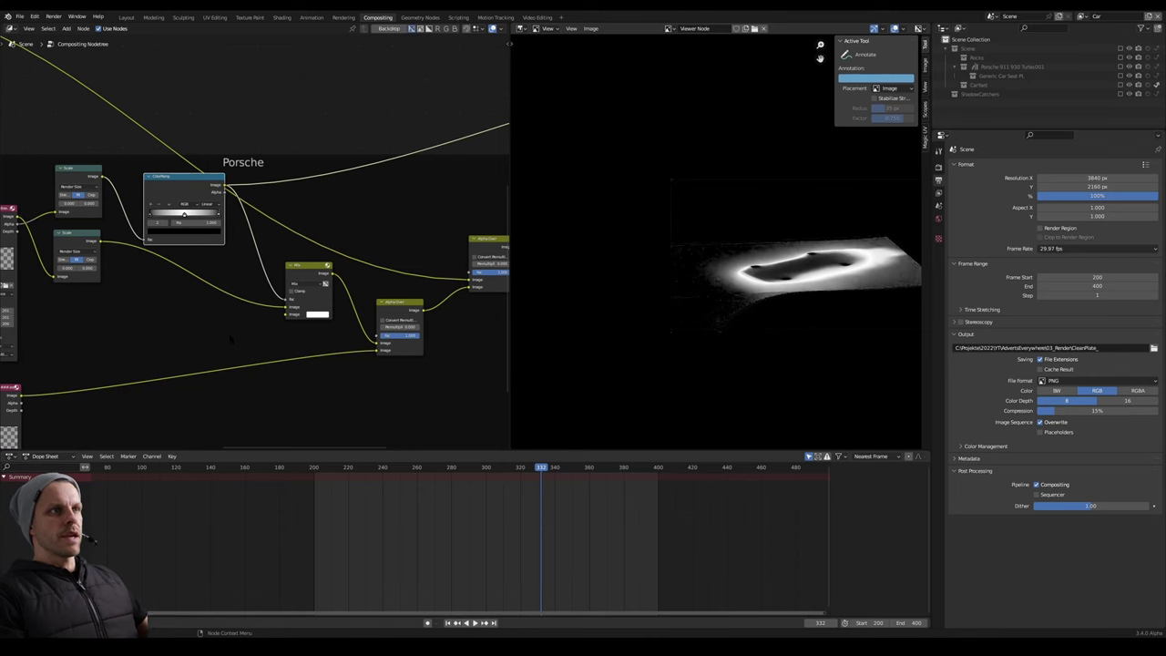
Preview the outputs of the Mix node, the Alpha Over combining car and shadow, and the final Alpha Over in turn.
middle_click_drag(298, 271, 231, 290)
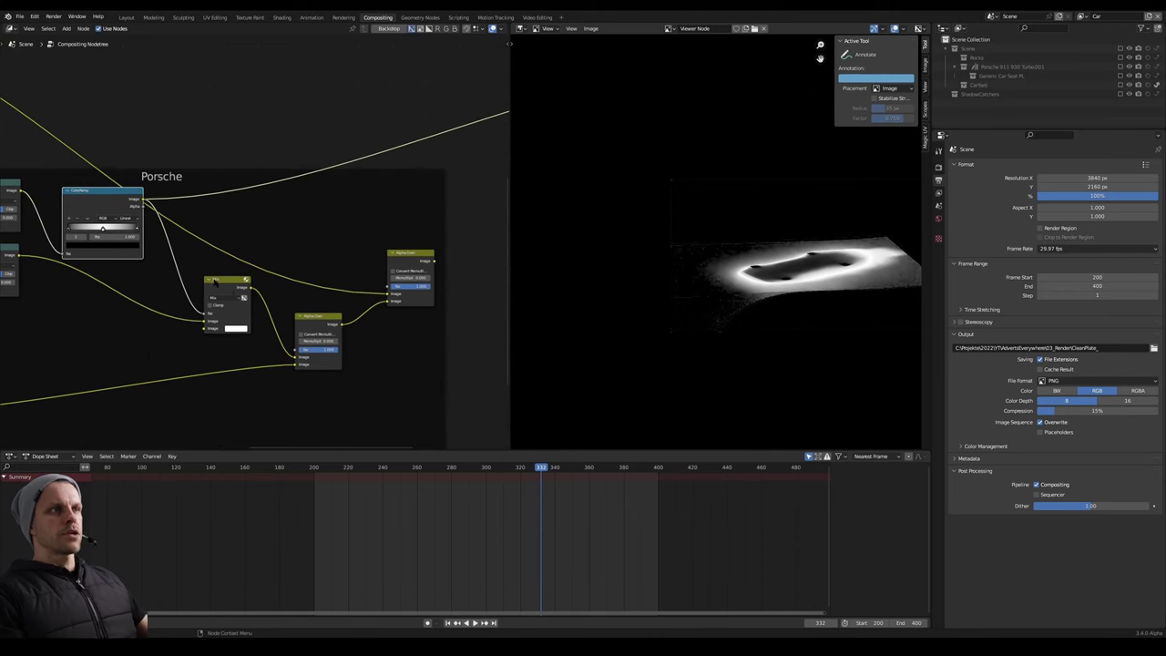
left_click(231, 290, "ctrl+shift")
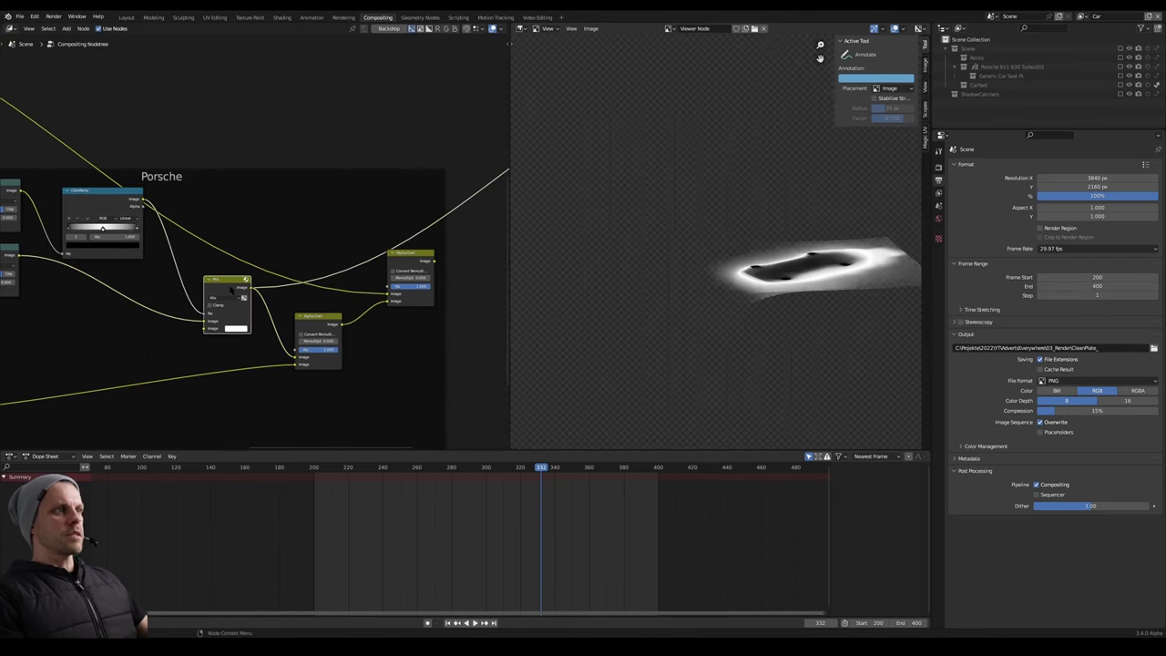
left_click(320, 322, "ctrl+shift")
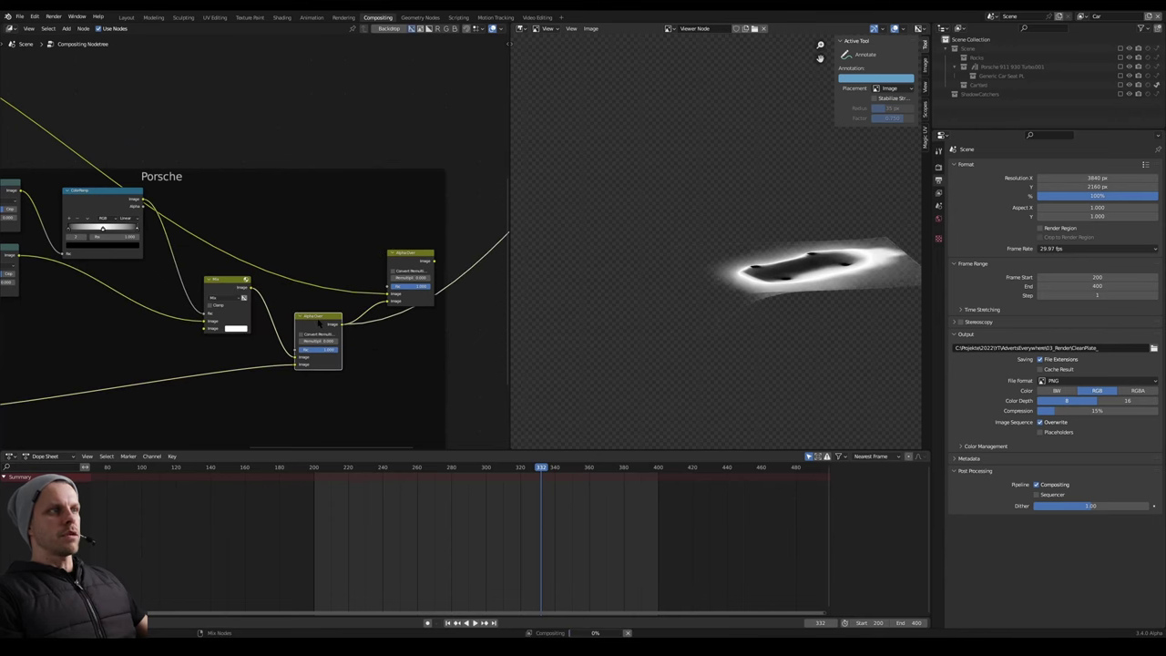
left_click(404, 264, "ctrl+shift")
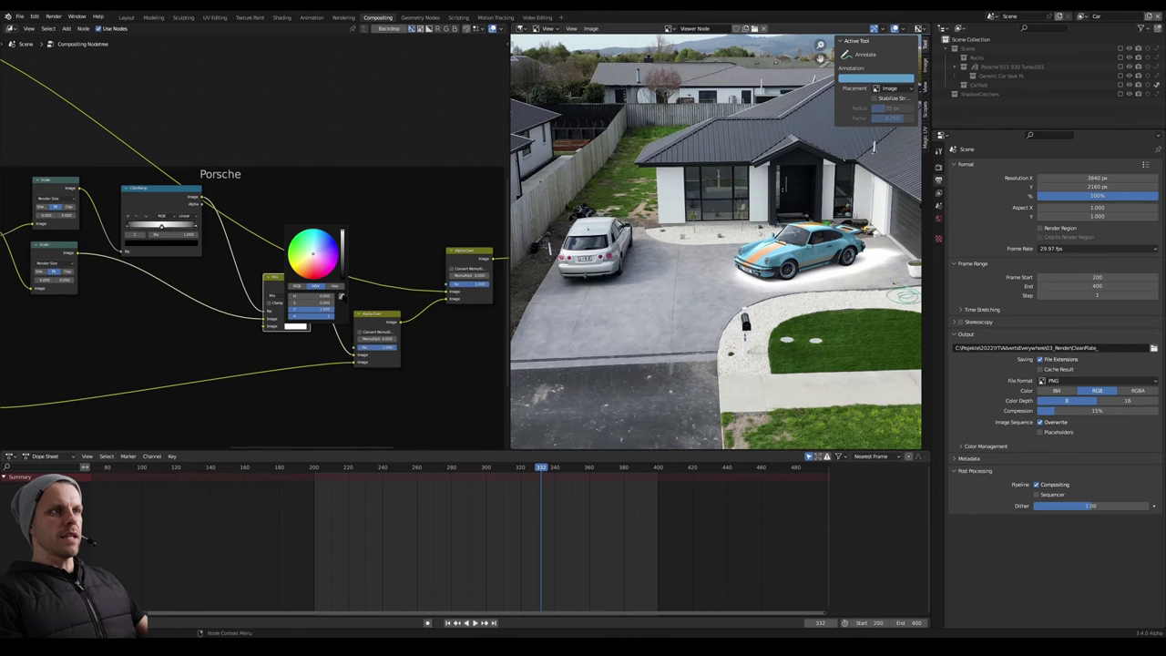
Sample the Mix node's second image colour from the dark shadow beside the white car and tint it dark blue.
left_click(341, 296)
left_click(630, 259)
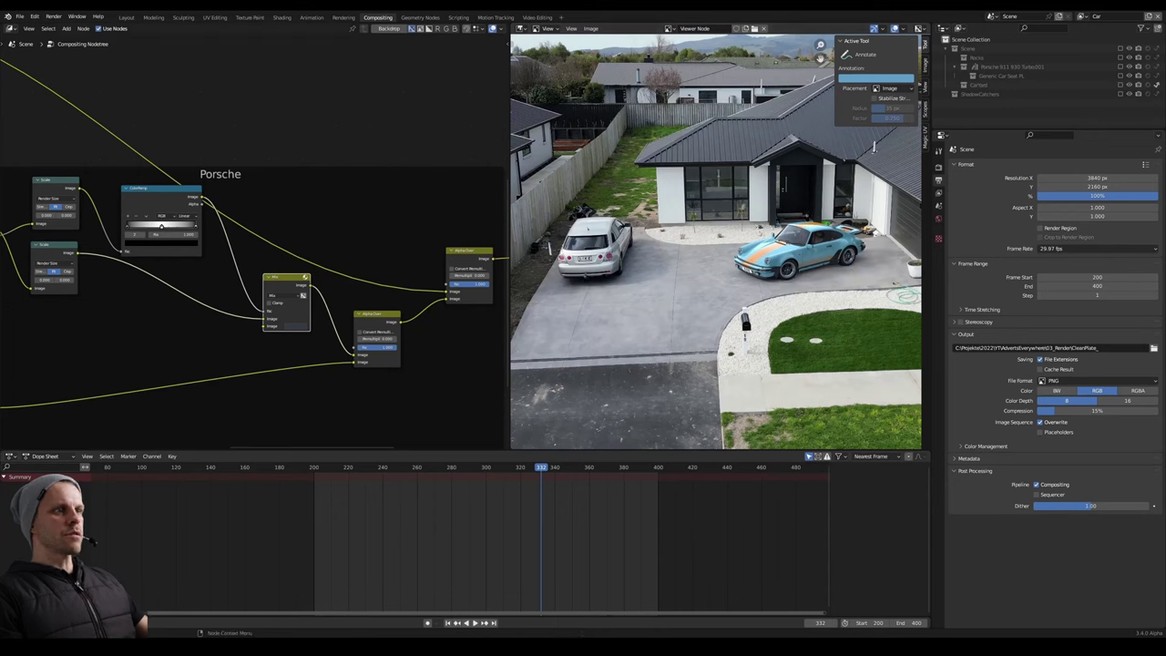
middle_click_drag(288, 345, 239, 338)
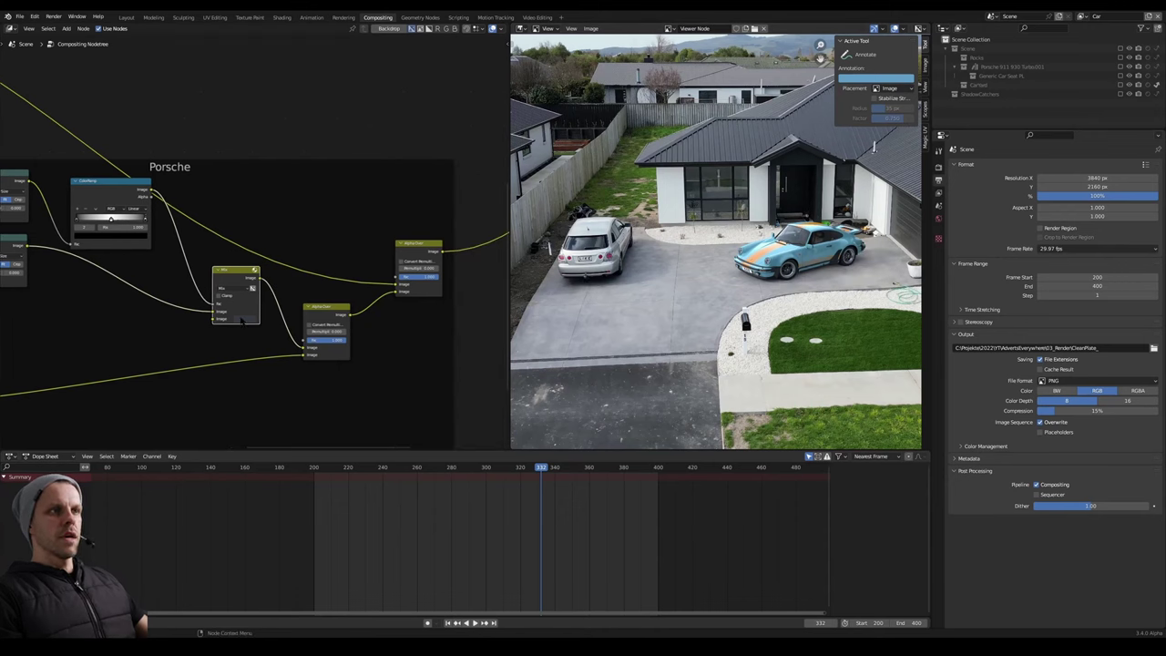
left_click(241, 319)
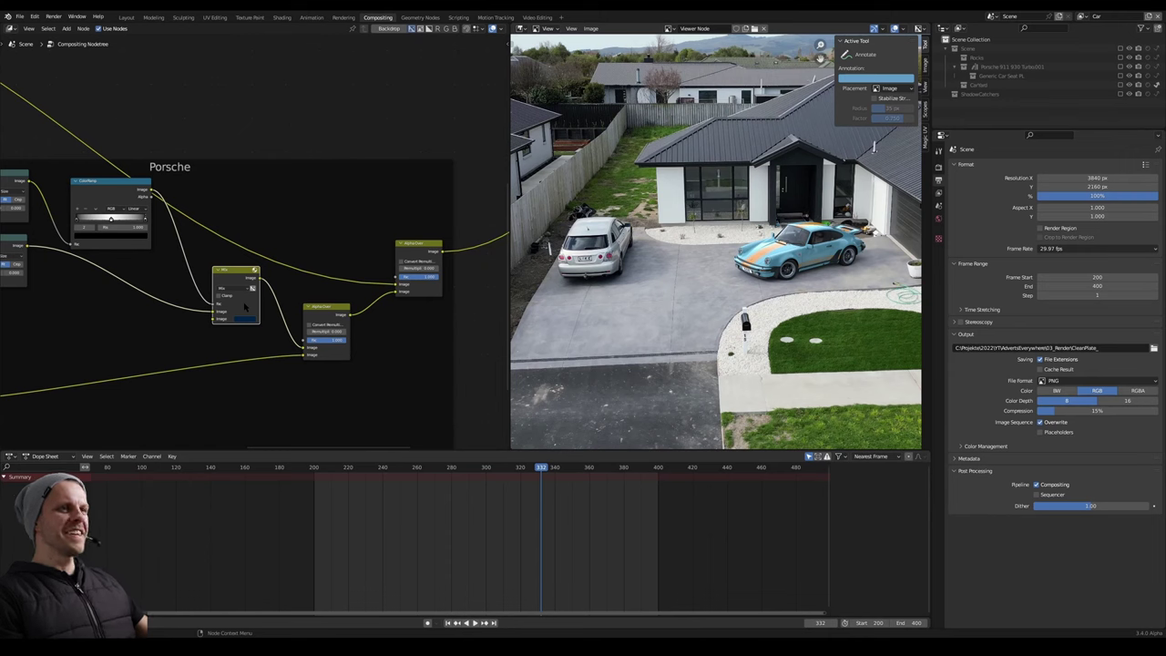
Preview the background's last Alpha Over node, which feeds the Porsche frame, to see the driveway without the car.
scroll(245, 306, "down", 5)
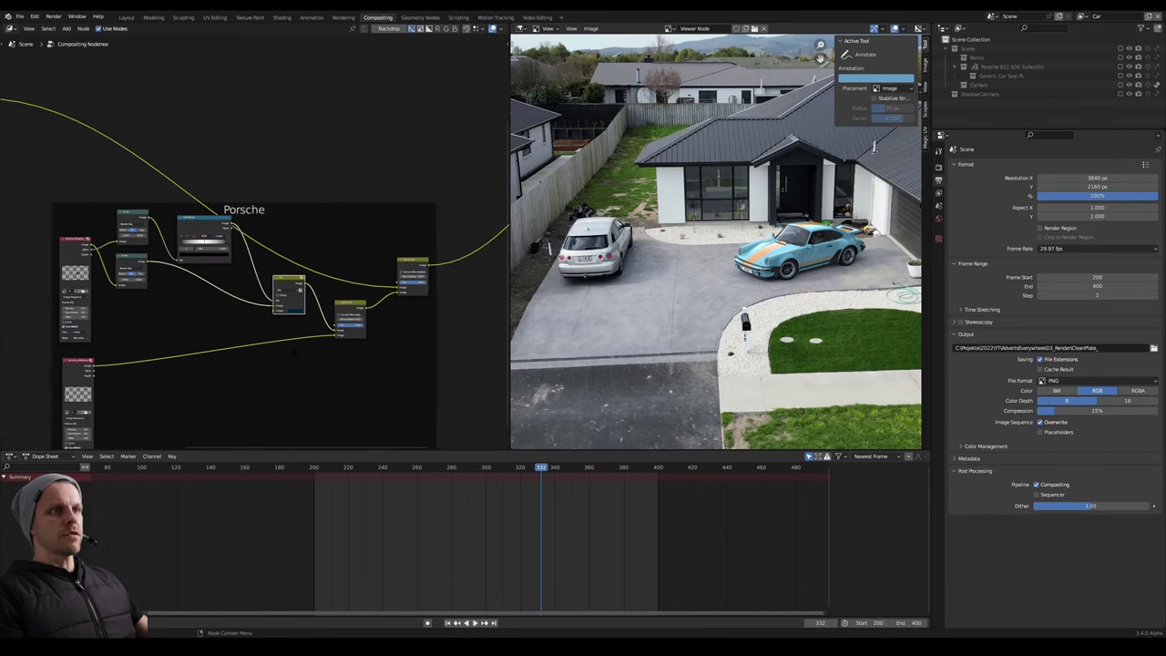
middle_click_drag(276, 341, 255, 289)
scroll(264, 300, "down", 6)
left_click_drag(84, 172, 93, 169)
left_click(93, 169, "ctrl+shift")
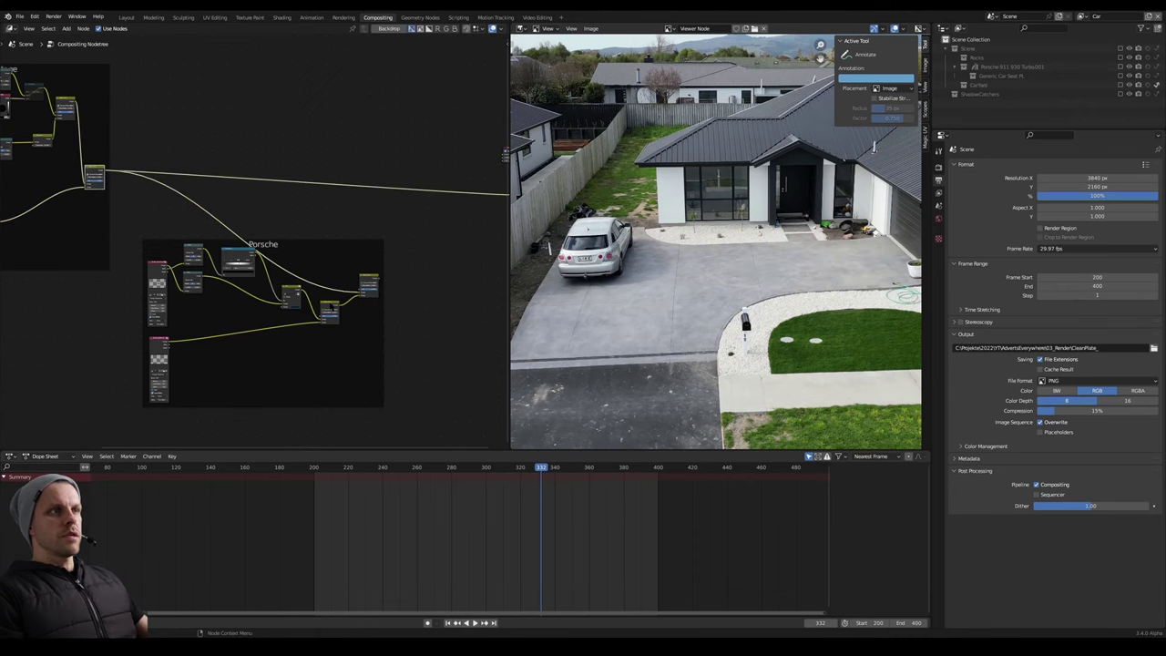
Preview the Porsche render, its shadow pass and the Alpha Over combining them, and shift the final Alpha Over slightly outward.
left_click(157, 344, "ctrl+shift")
left_click_drag(384, 282, 394, 271)
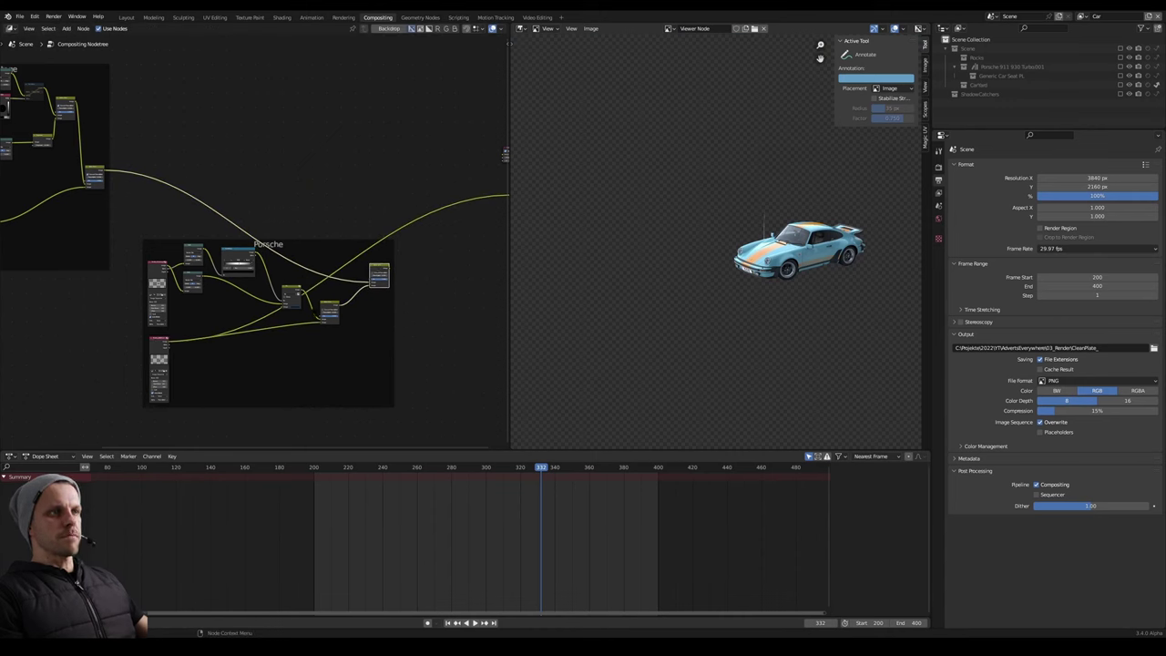
left_click(158, 272, "ctrl+shift")
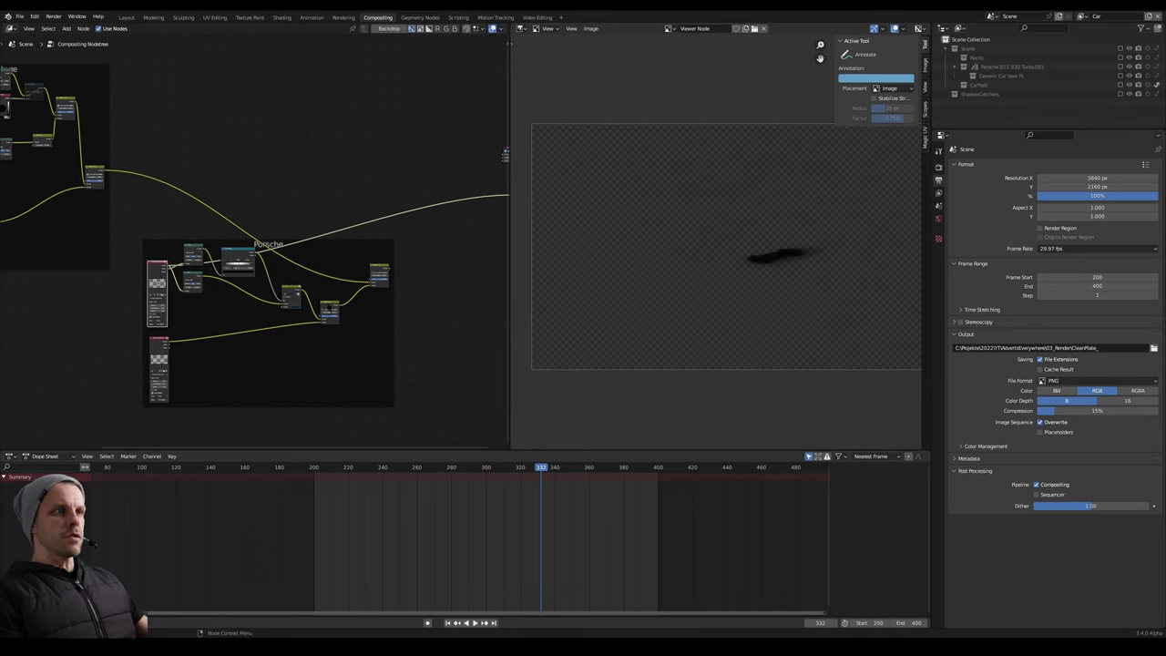
left_click(329, 310, "ctrl+shift")
Nudge the Mix and ColorRamp nodes into tidier positions inside the Porsche frame and preview the final Alpha Over's output.
mouse_move(323, 311)
middle_mouse_down()
mouse_move(322, 343)
mouse_move(313, 303)
middle_mouse_up()
scroll(318, 346, "up", 6)
left_click(306, 308)
left_click_drag(306, 308, 304, 301)
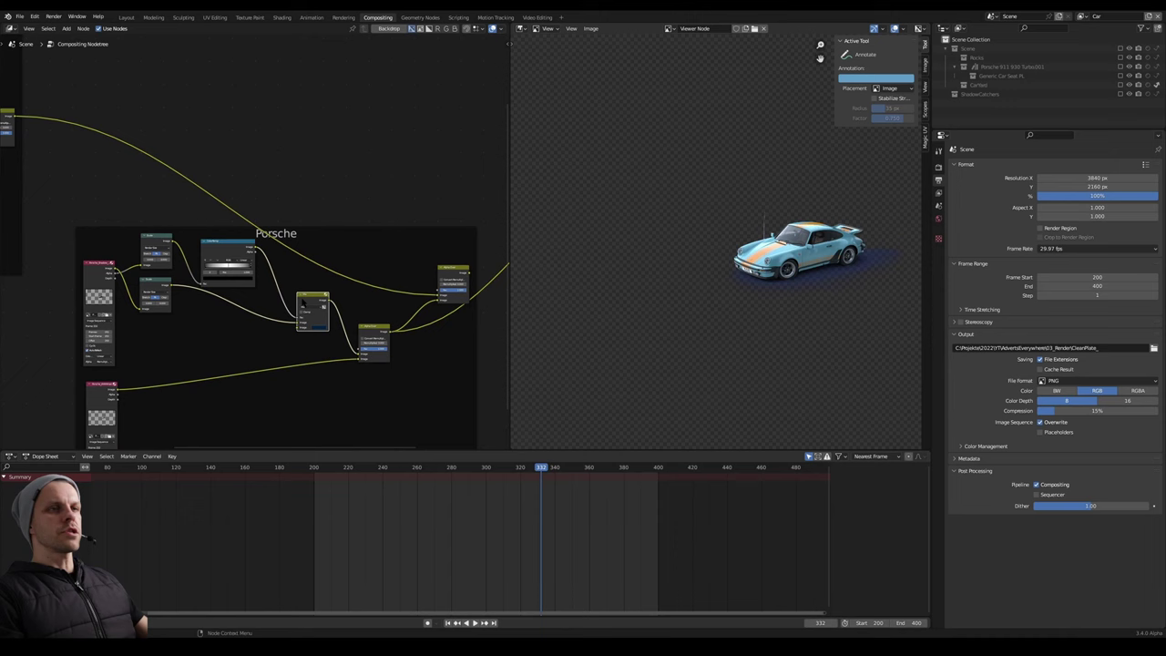
left_click_drag(217, 251, 211, 235)
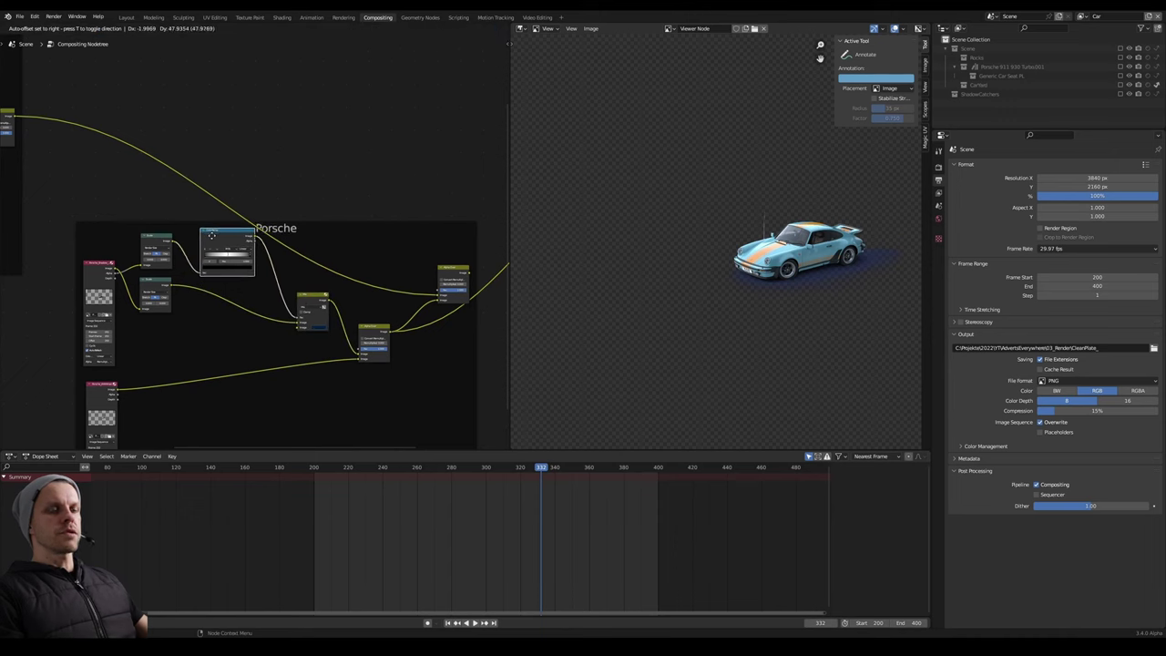
left_click(208, 238)
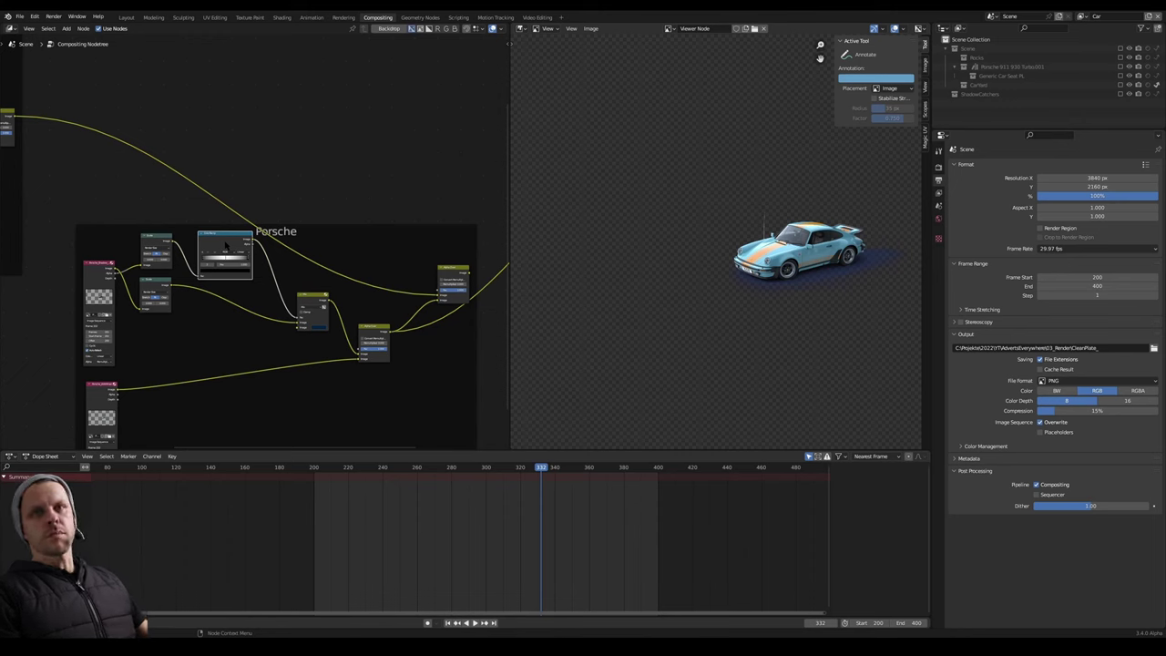
middle_click_drag(447, 272, 307, 283)
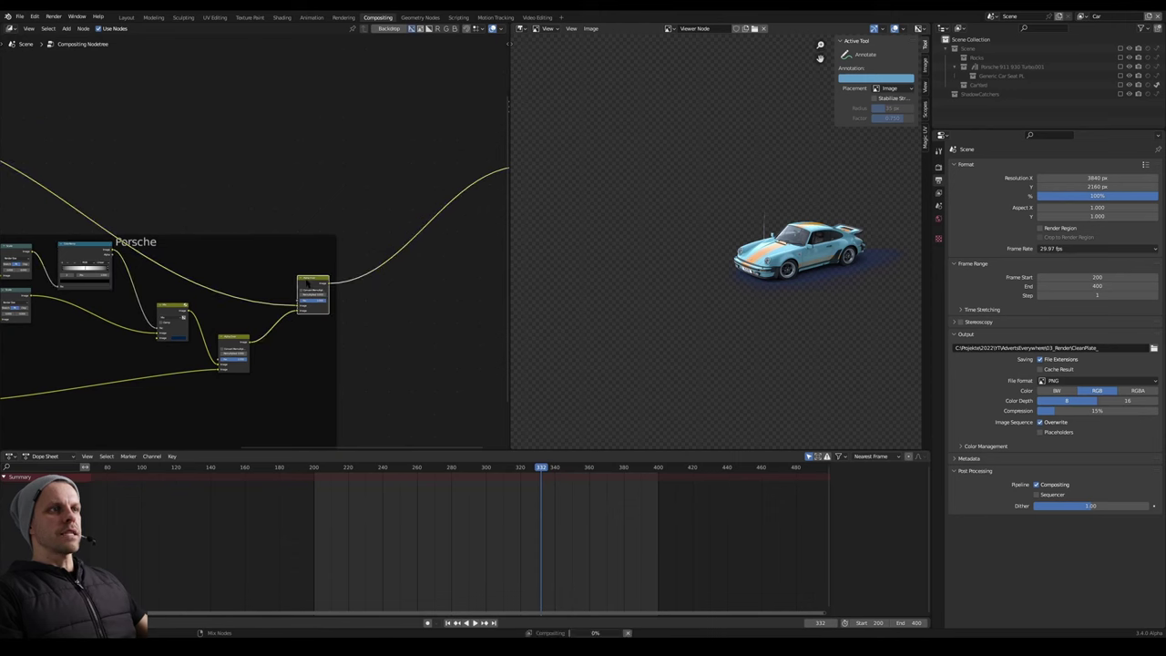